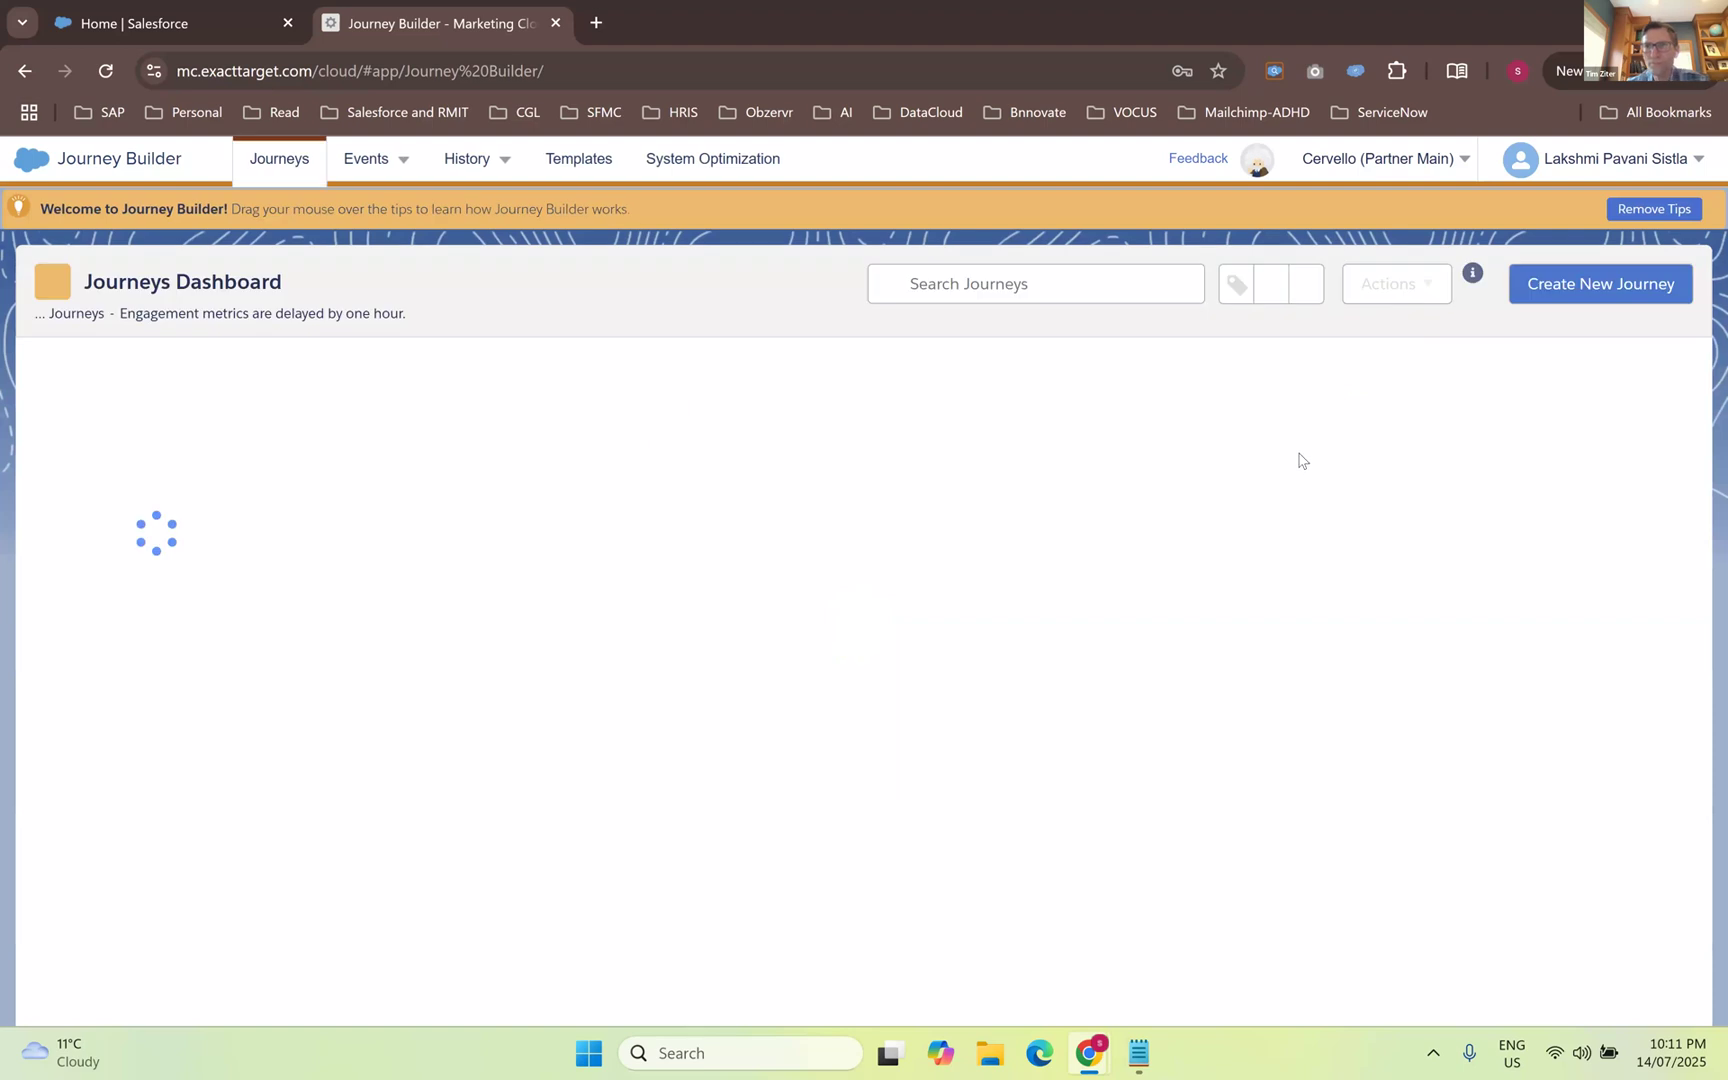
# - Create a new multi-step journey and place a Salesforce Data entry source at its start
pyautogui.click(1583, 290)
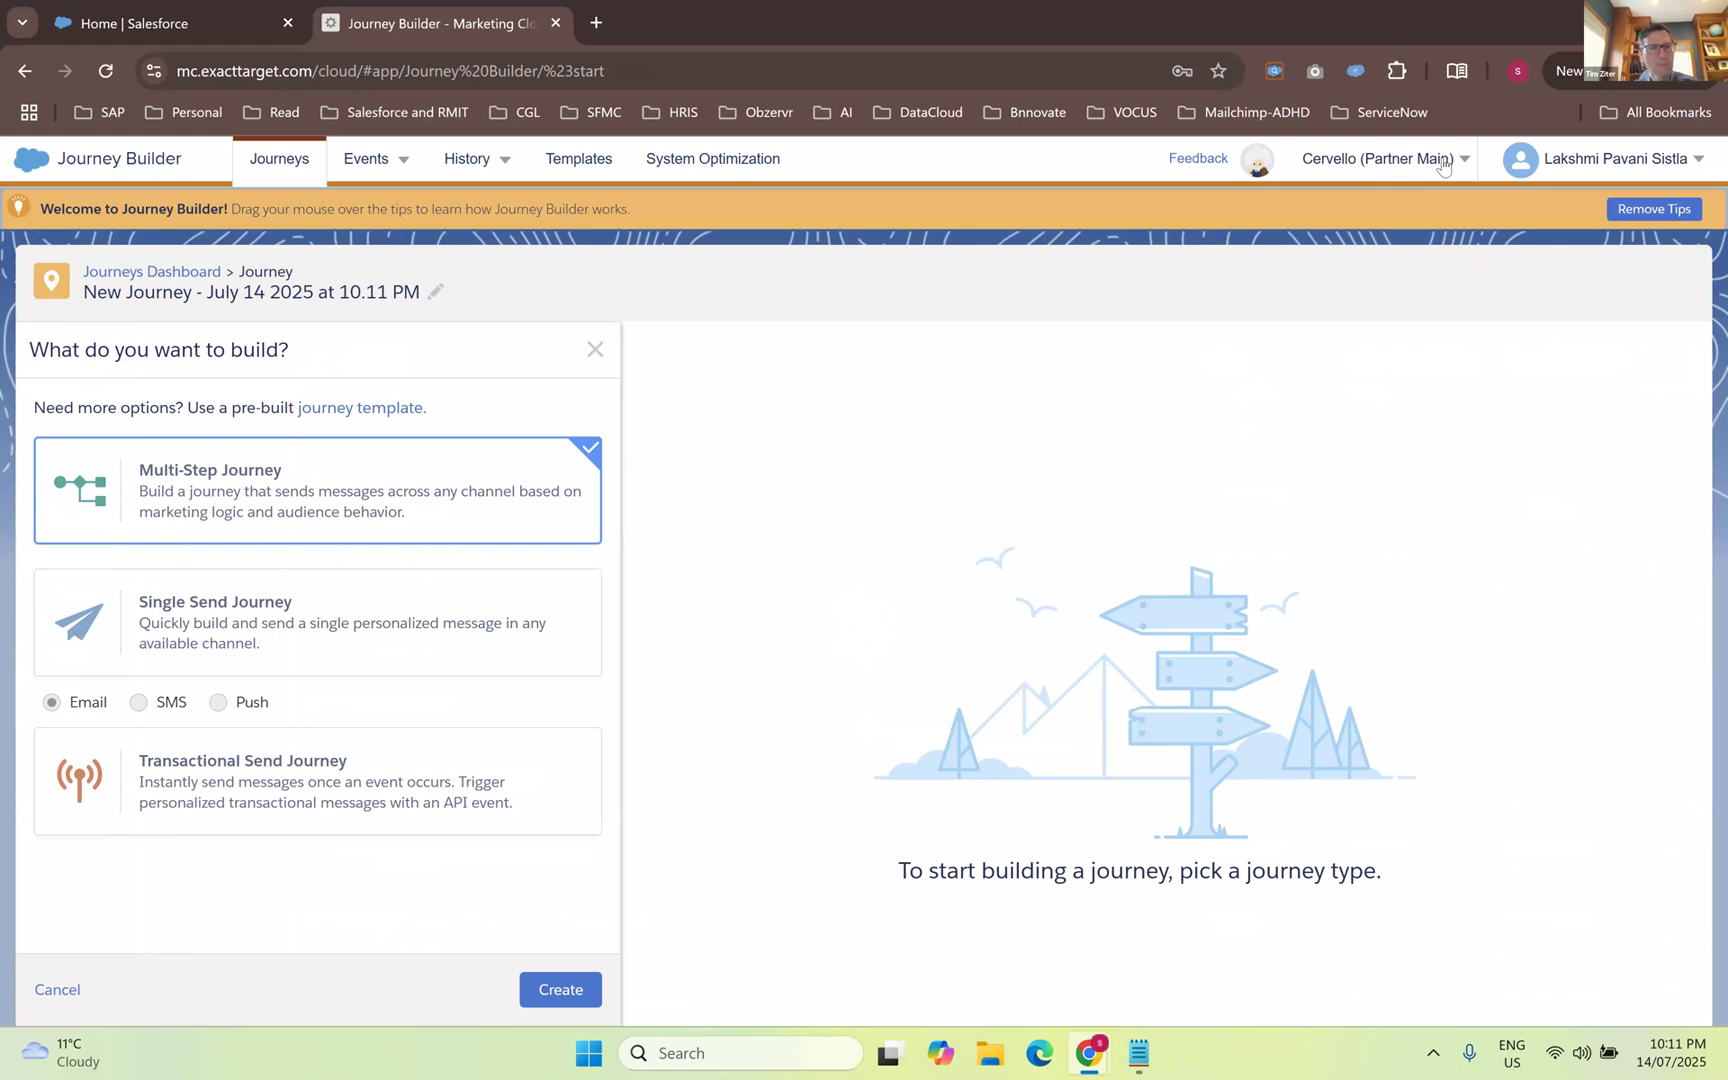
pyautogui.click(570, 1000)
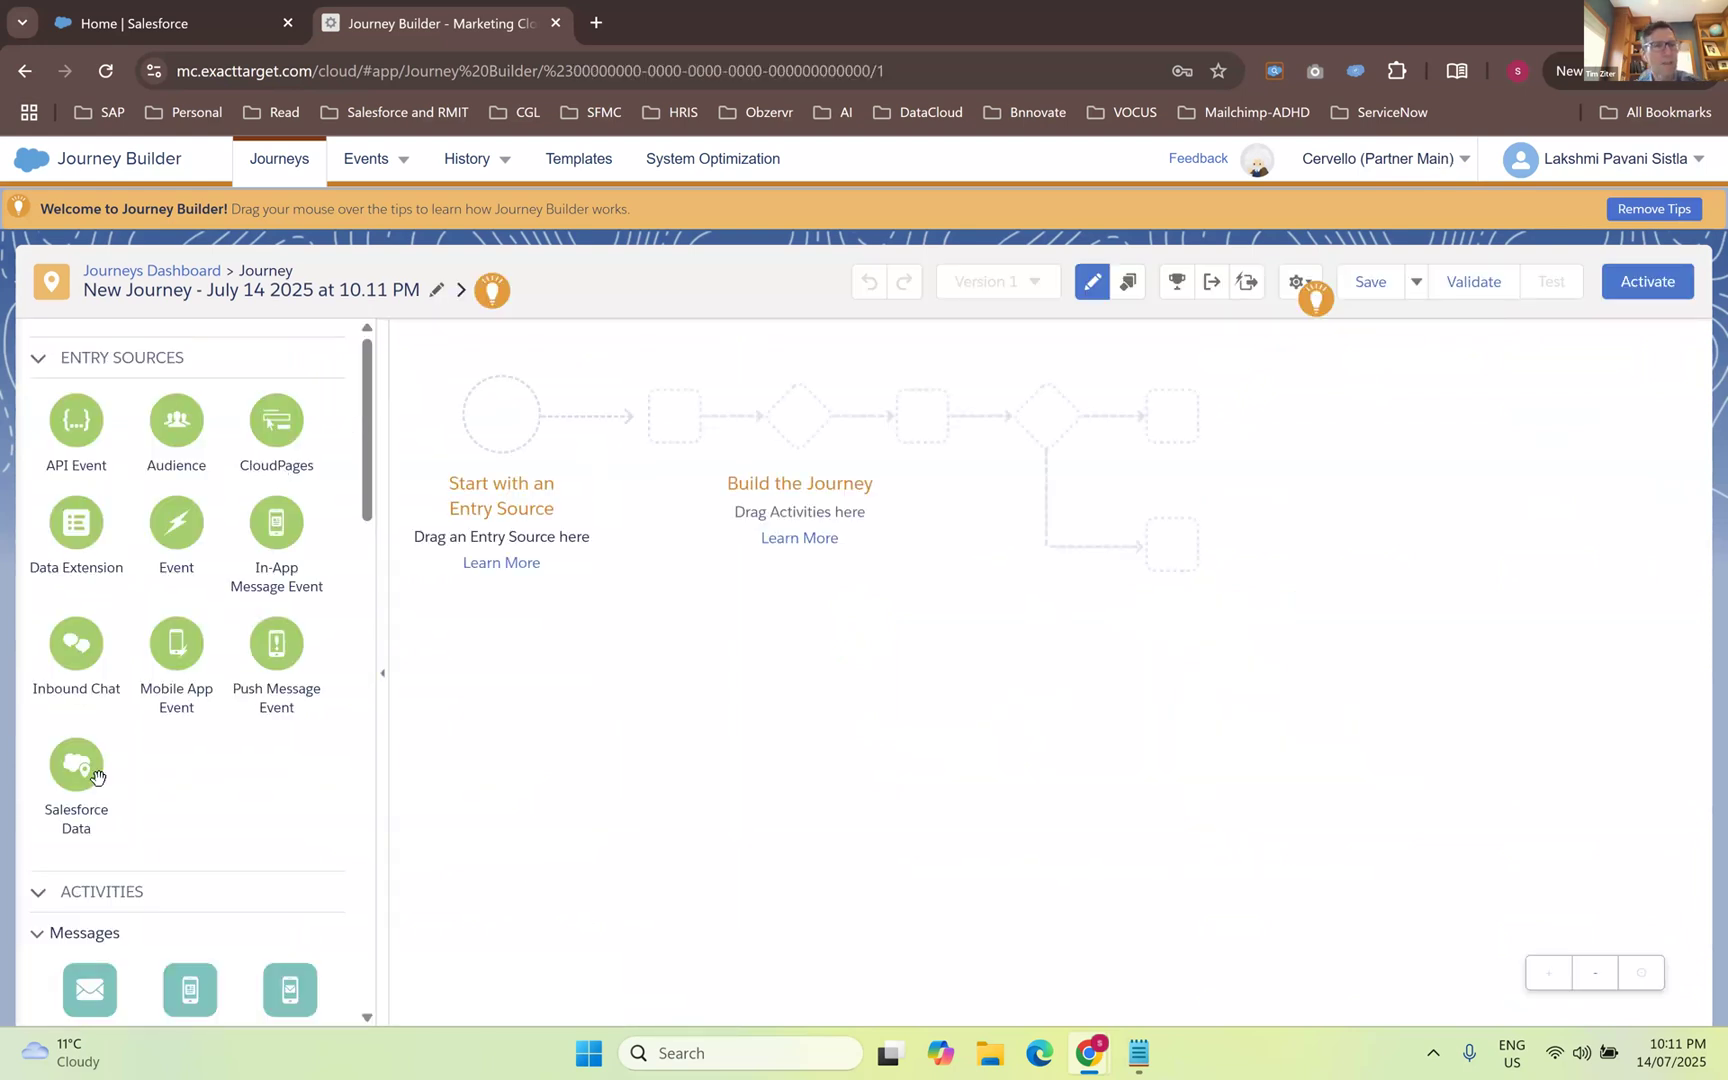
pyautogui.scroll(-3, 149, 812)
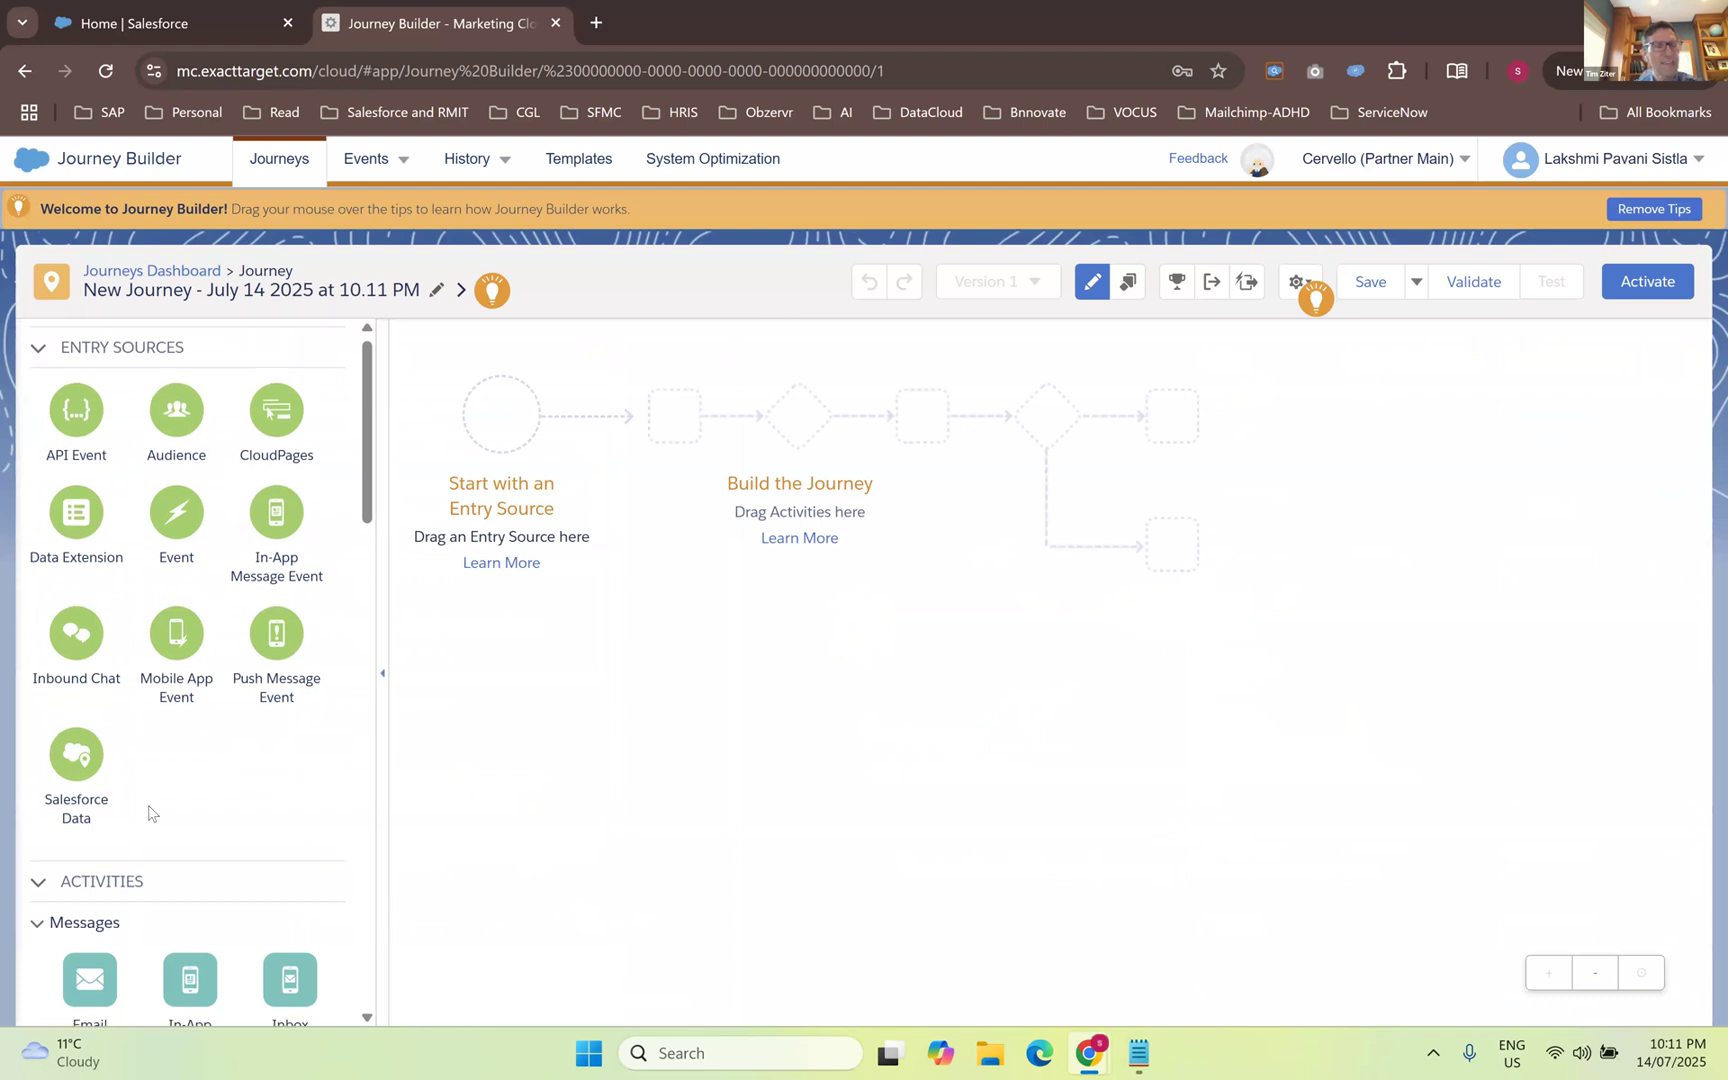
pyautogui.scroll(3, 149, 812)
pyautogui.moveTo(93, 770); pyautogui.dragTo(508, 430)
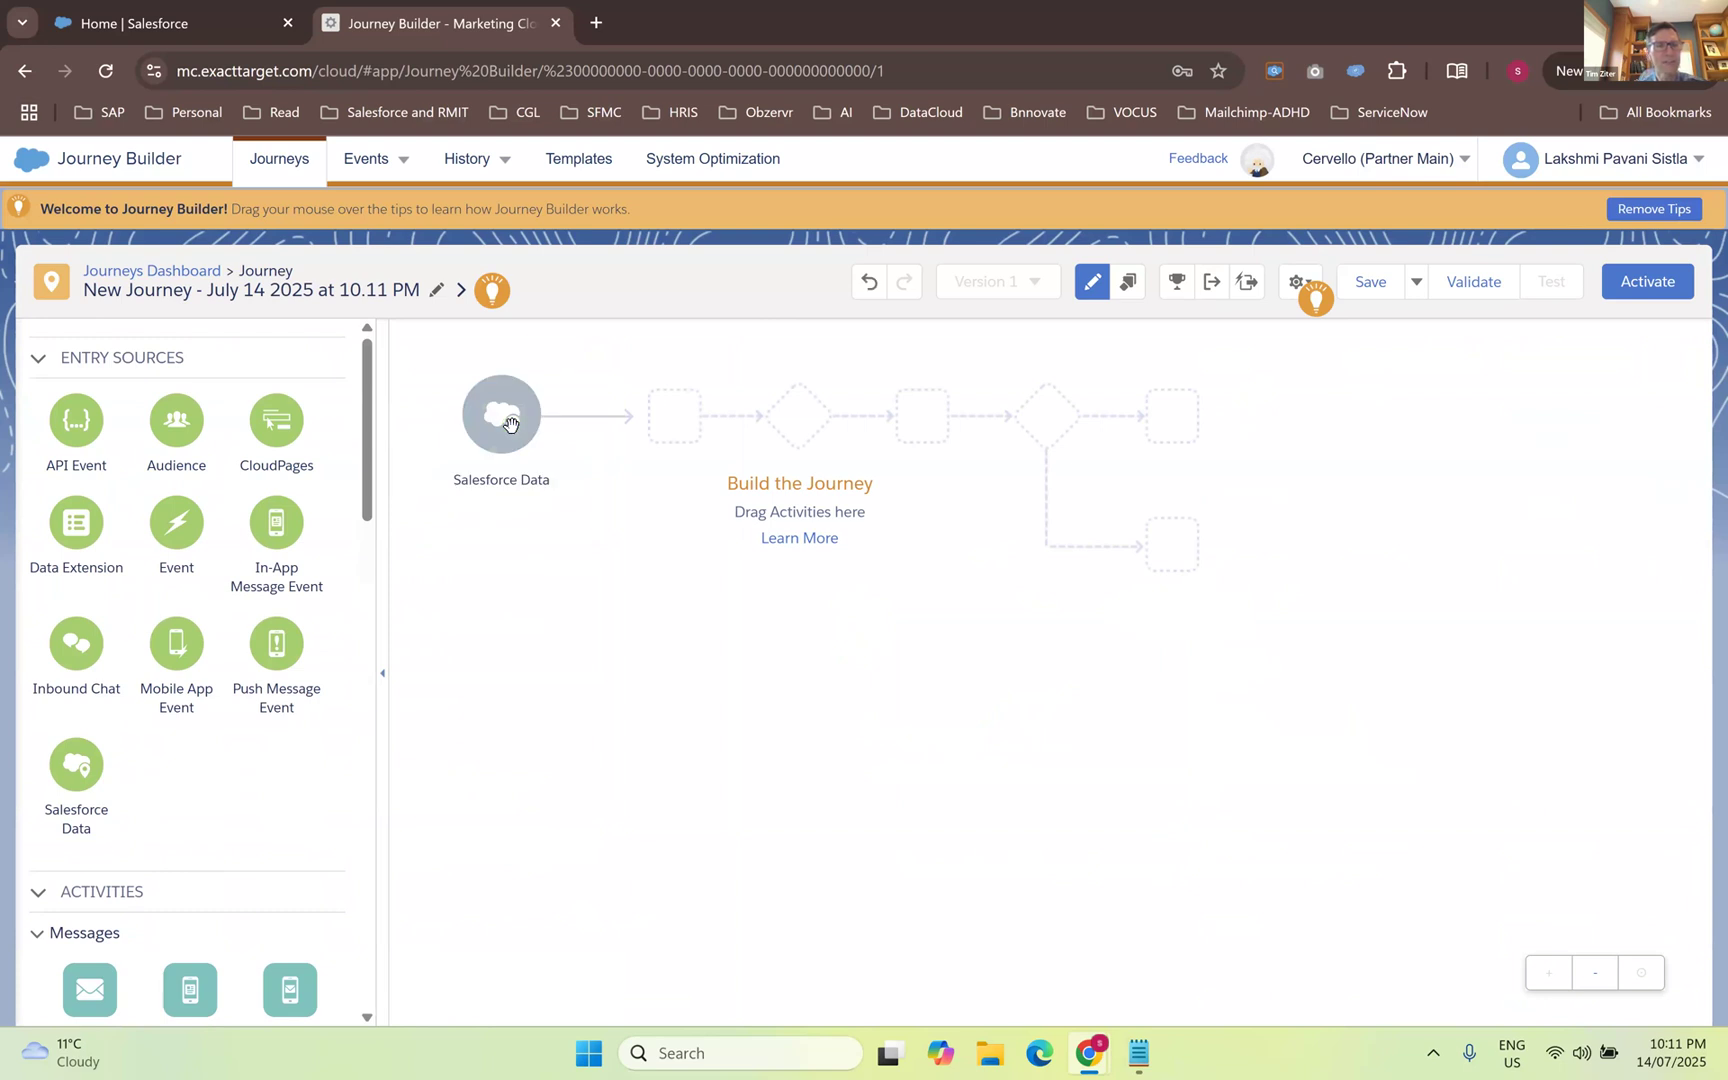
# - Define the journey's entry source as a new Salesforce Data event
pyautogui.click(512, 432)
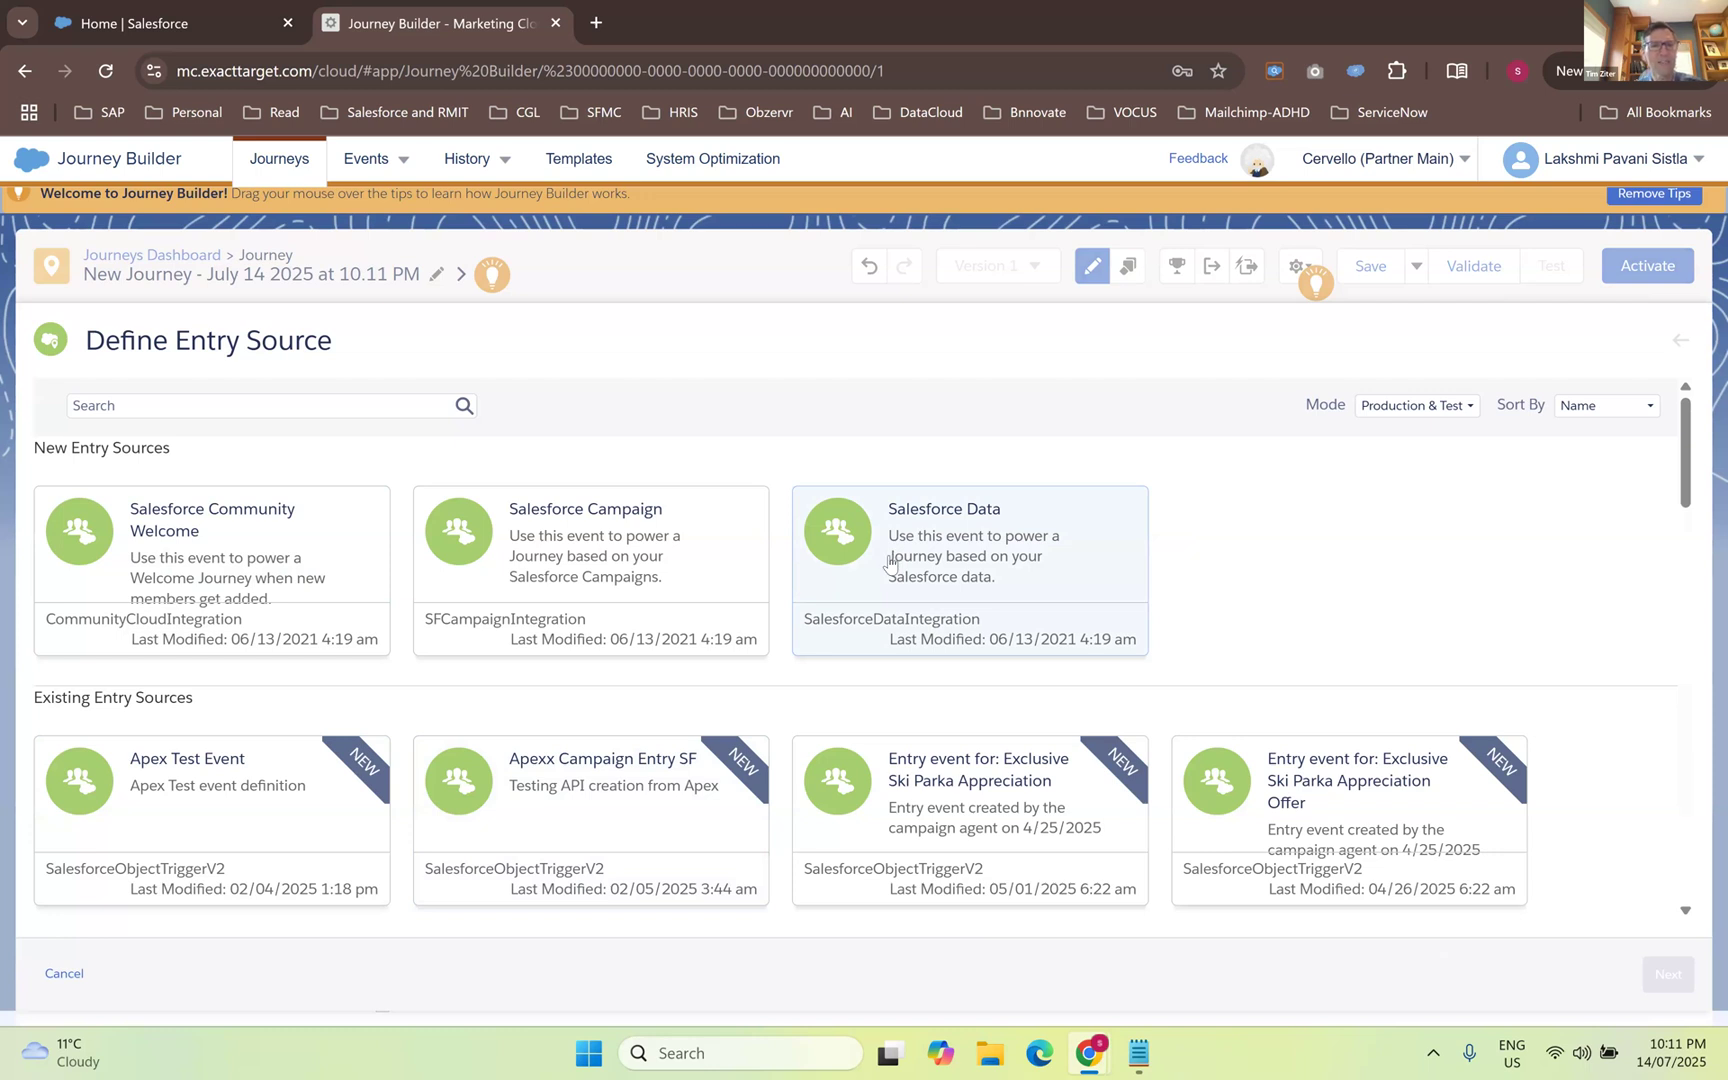
pyautogui.click(890, 563)
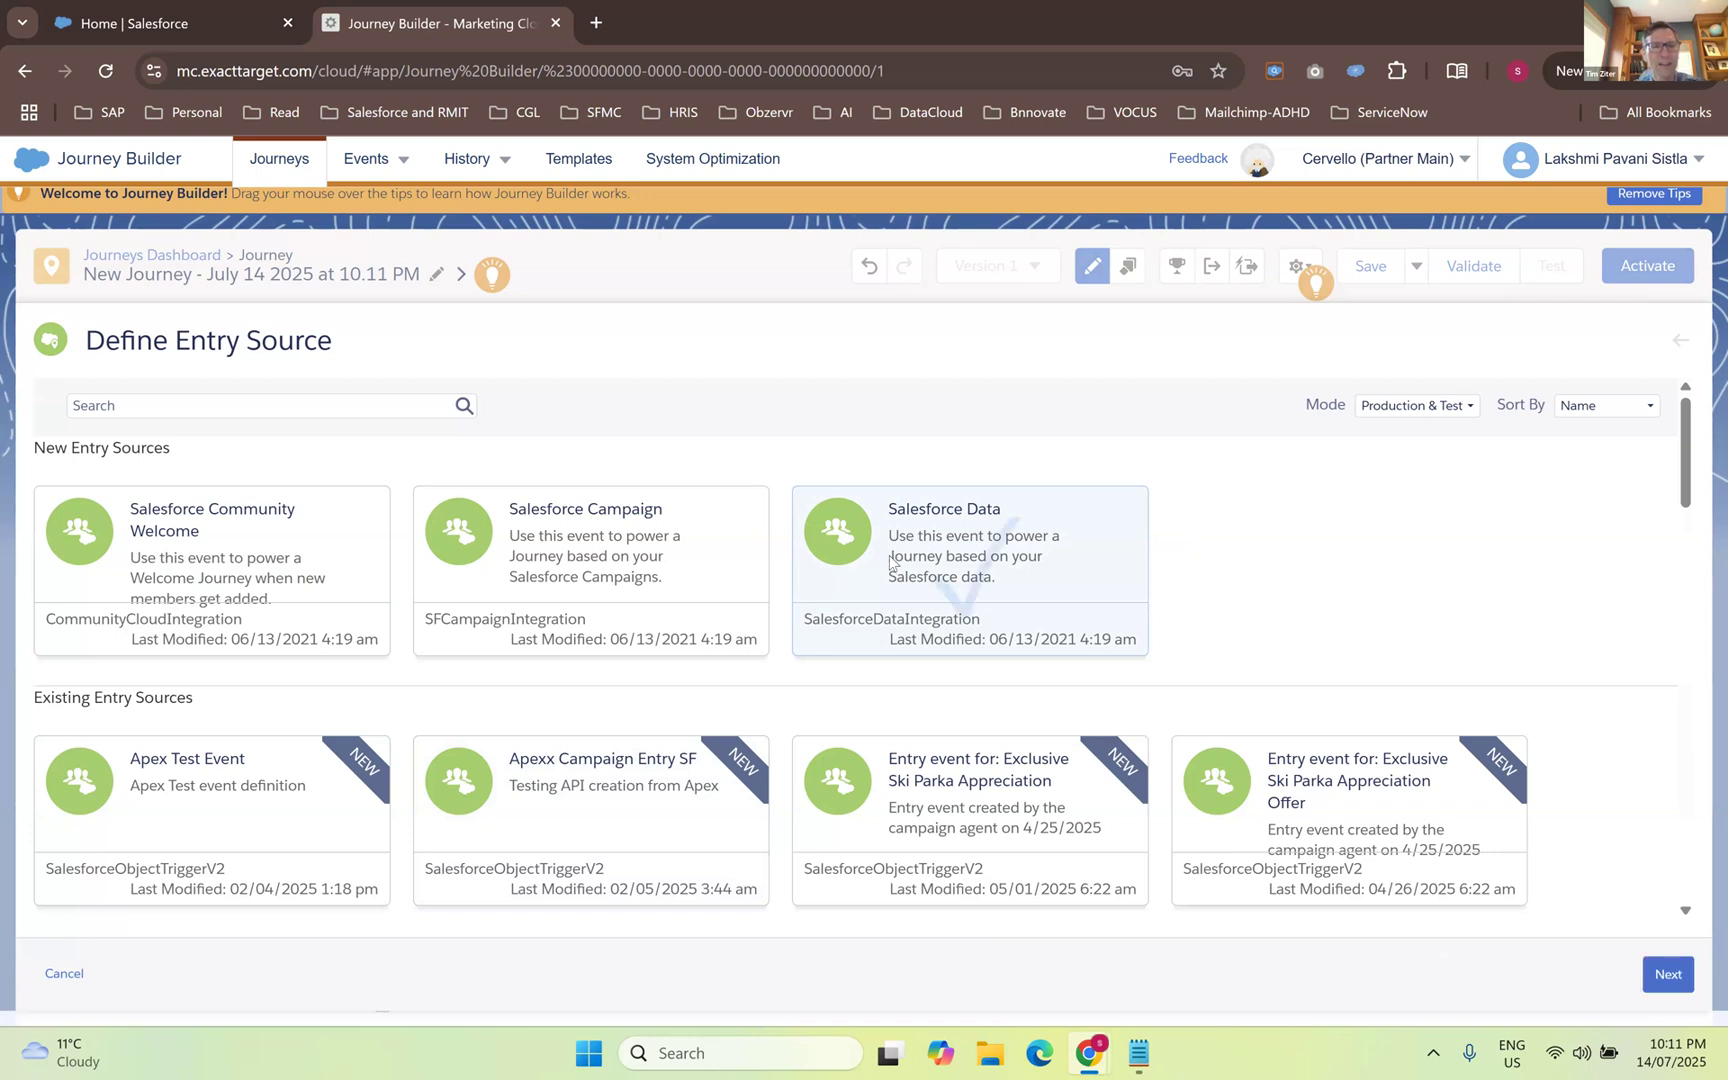
pyautogui.click(1666, 991)
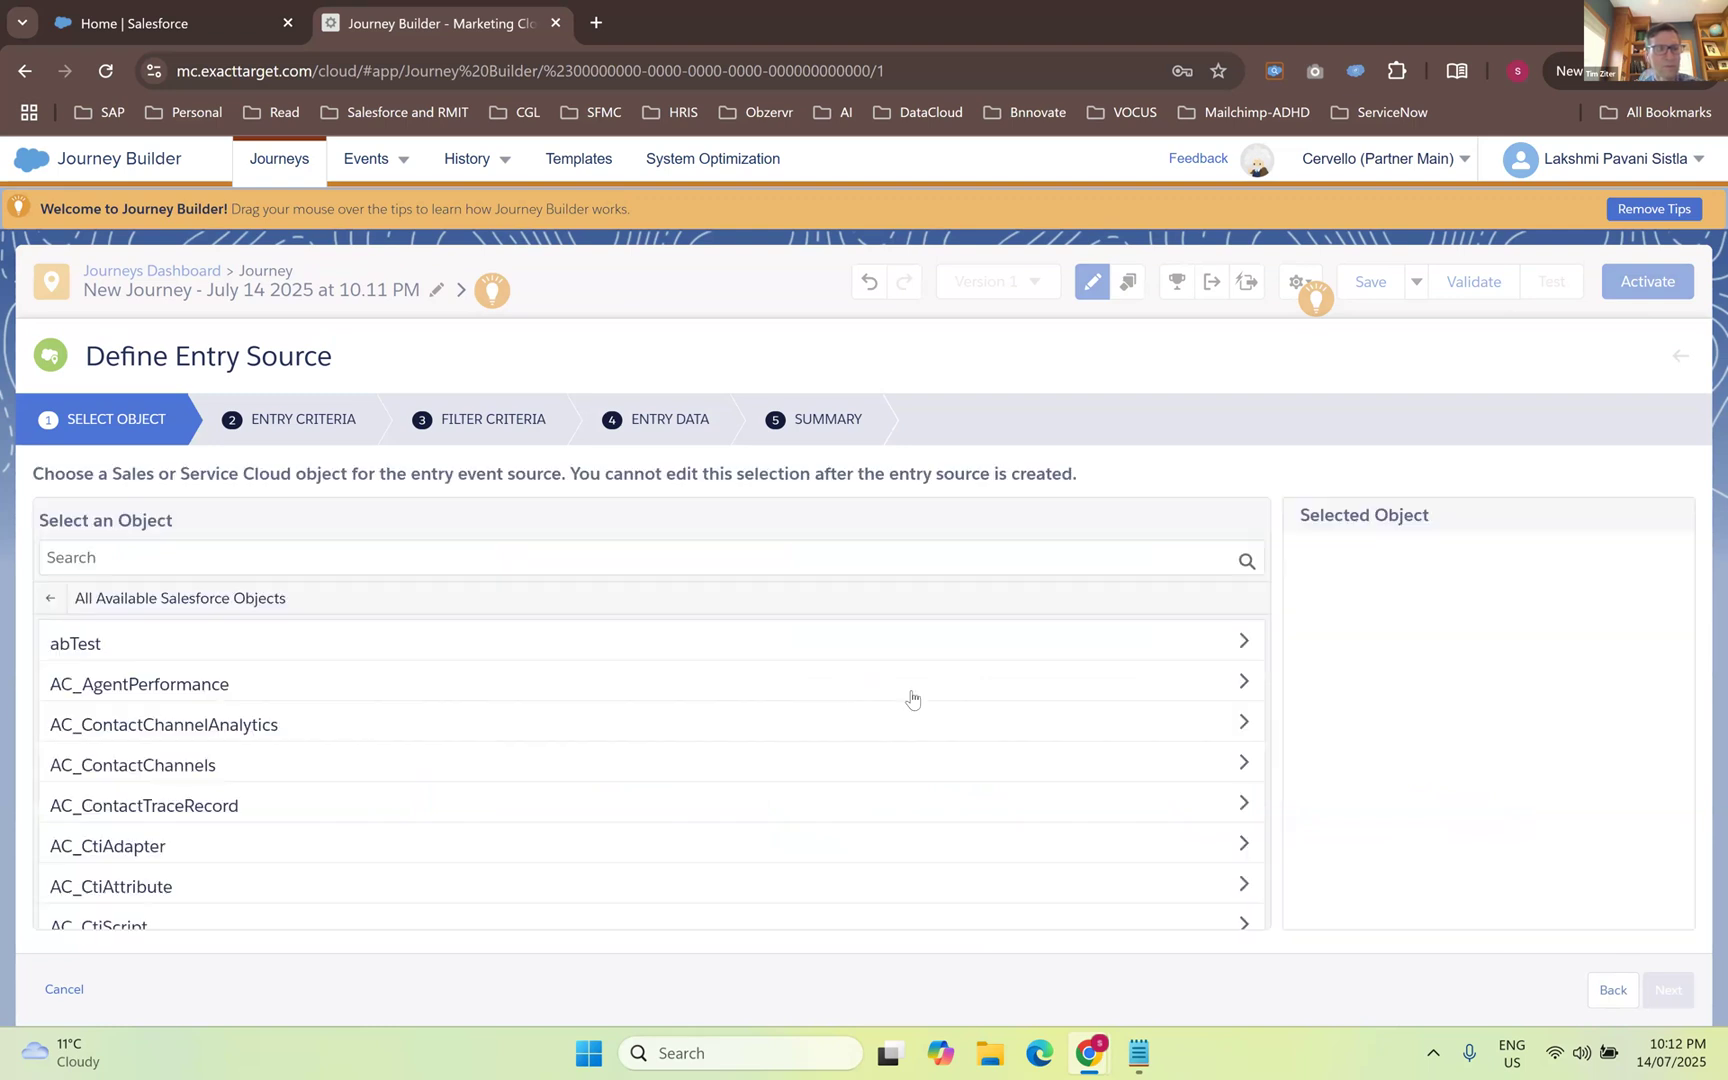
# - Choose the Contact object for the entry event, with Person Contact ID (Contact) as who to inject into the journey
pyautogui.click(409, 565)
pyautogui.write('cont')
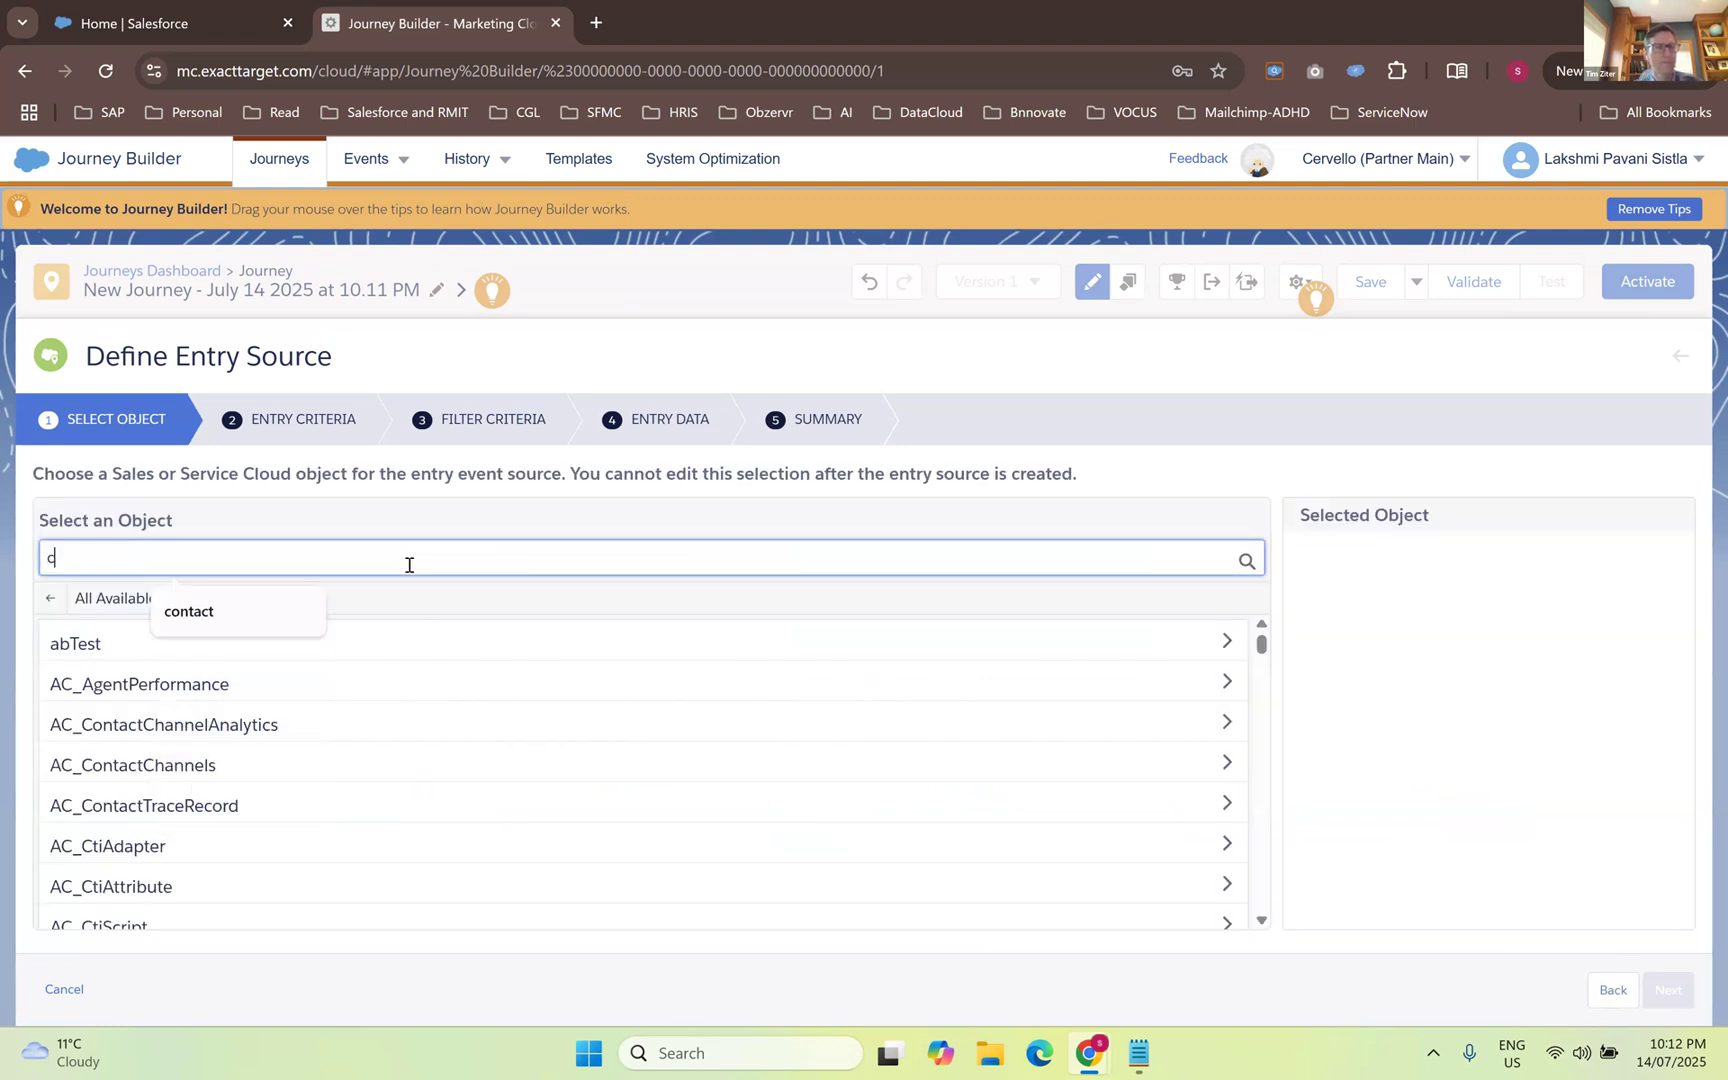
pyautogui.click(245, 608)
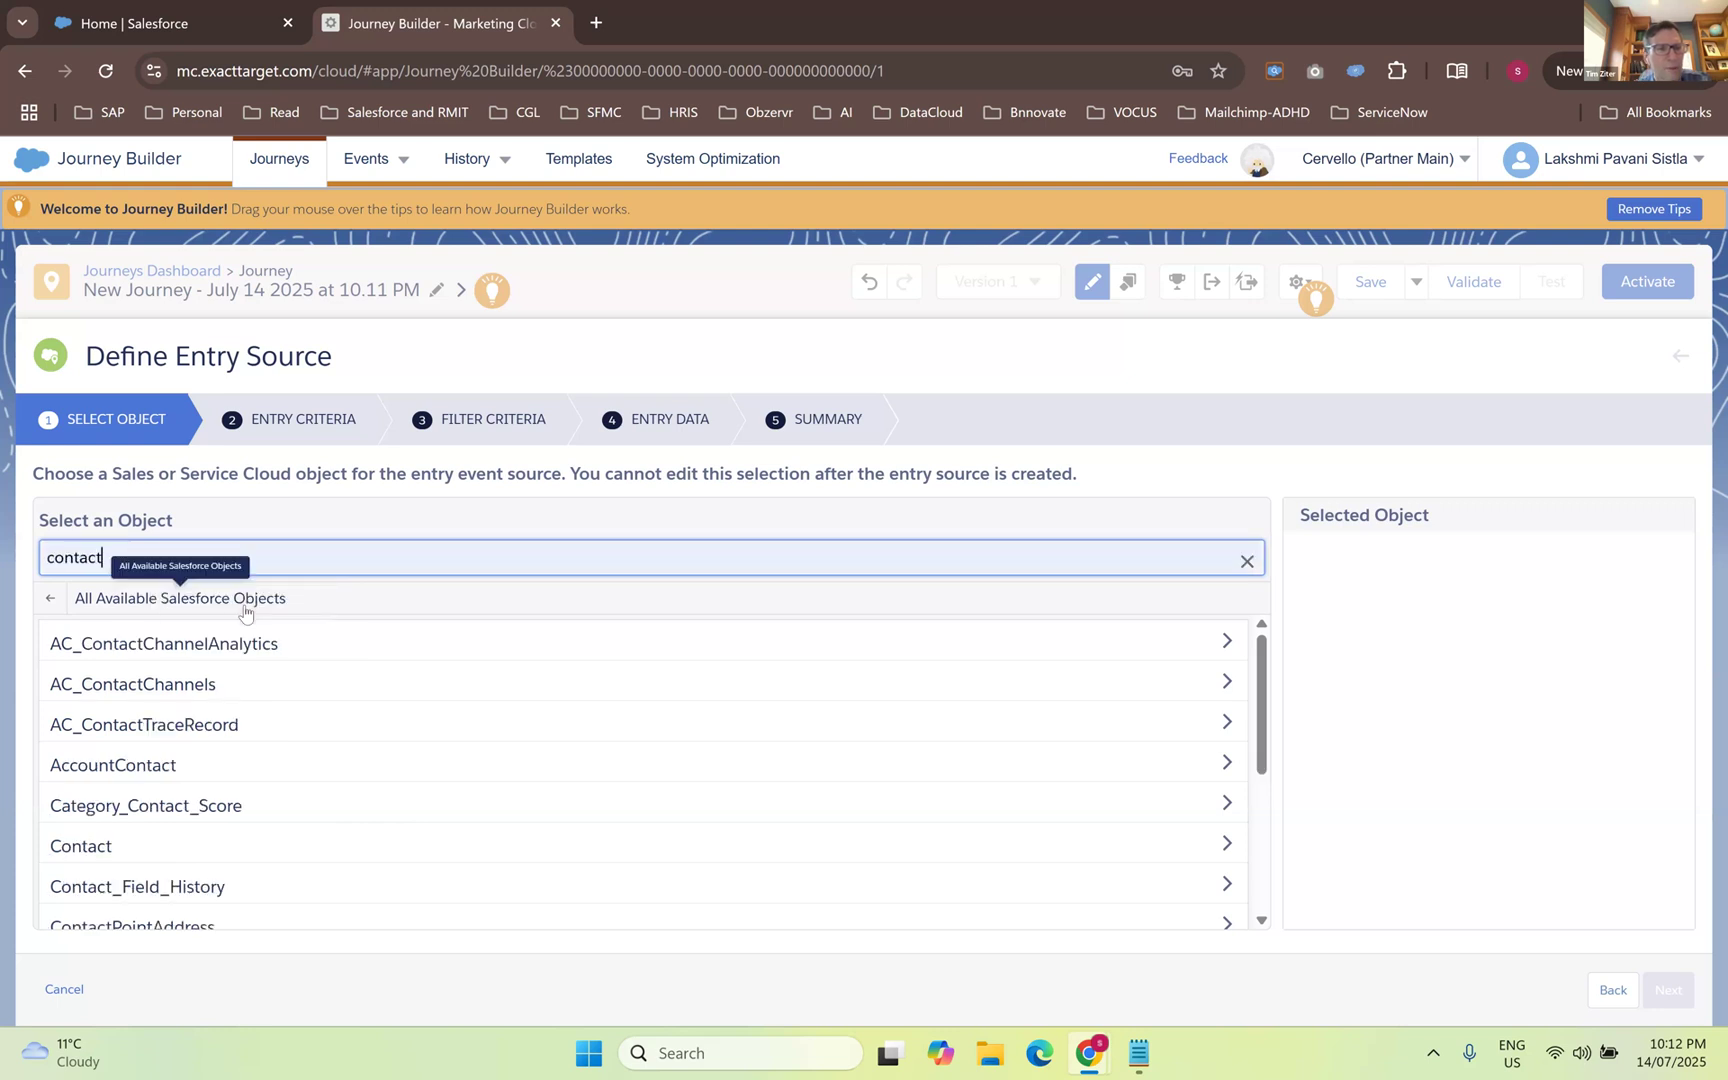
pyautogui.click(61, 848)
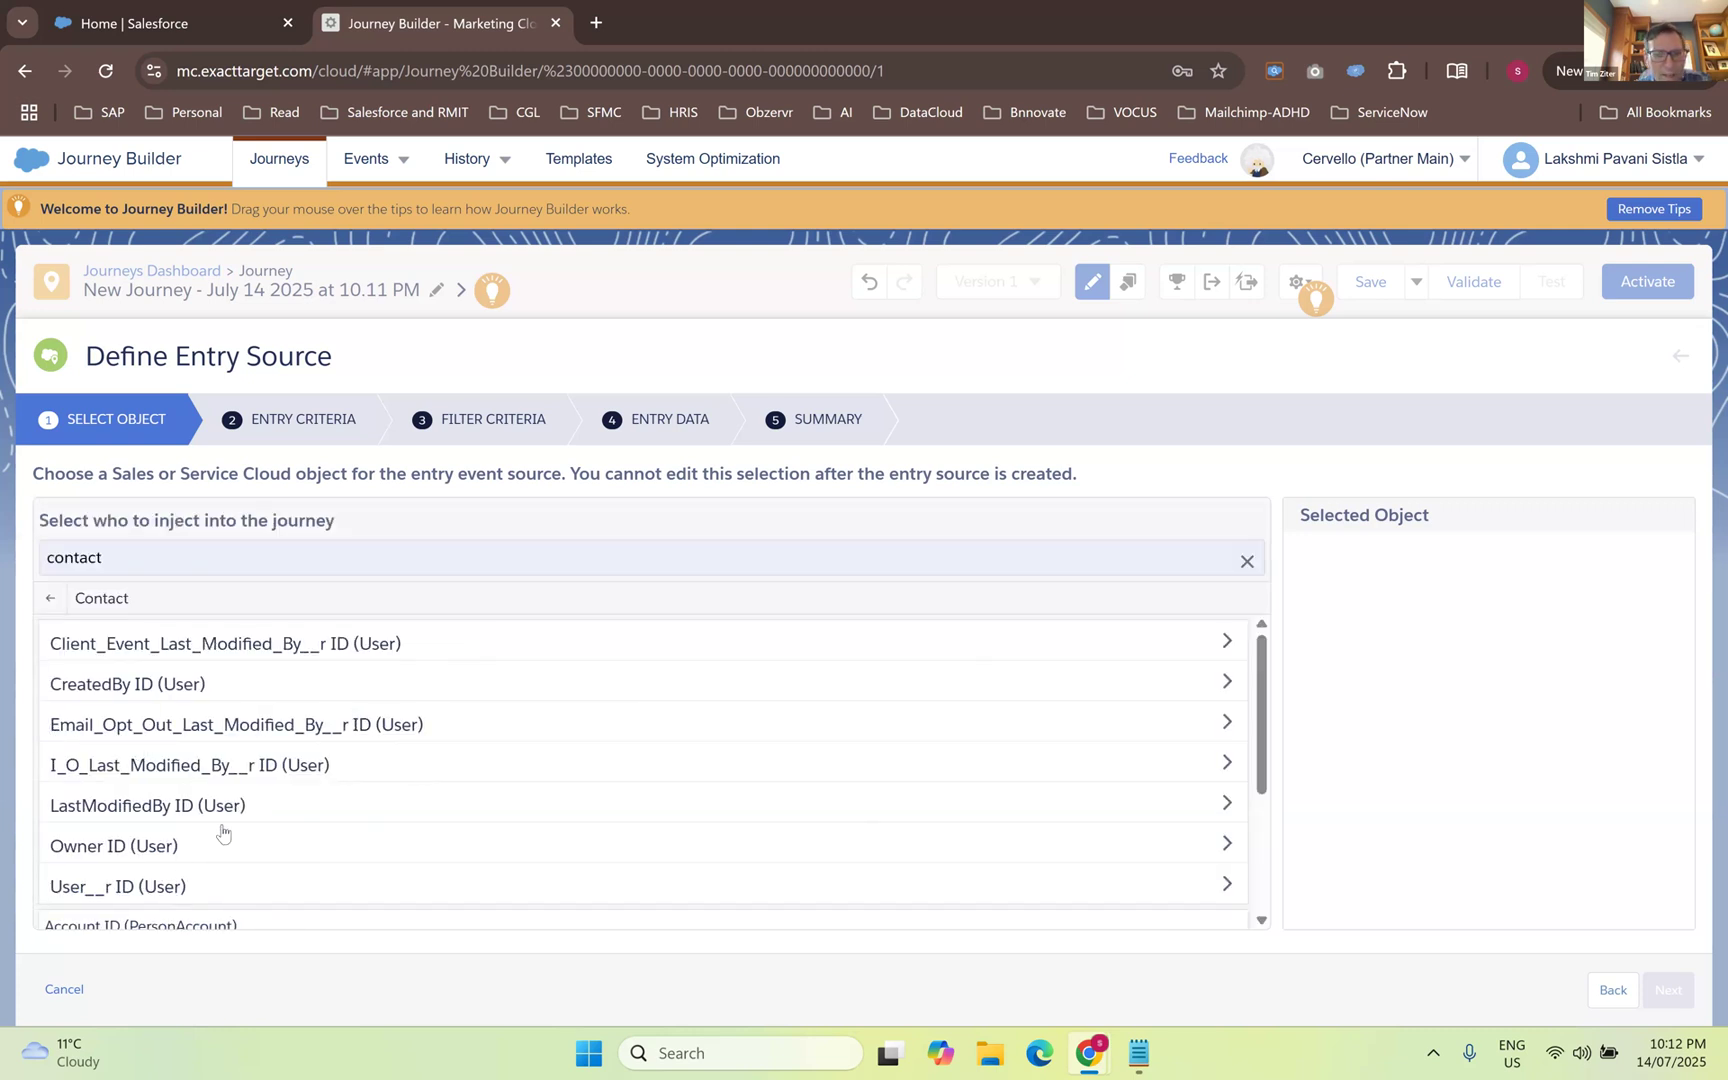
pyautogui.scroll(-1, 222, 835)
pyautogui.scroll(-1, 228, 860)
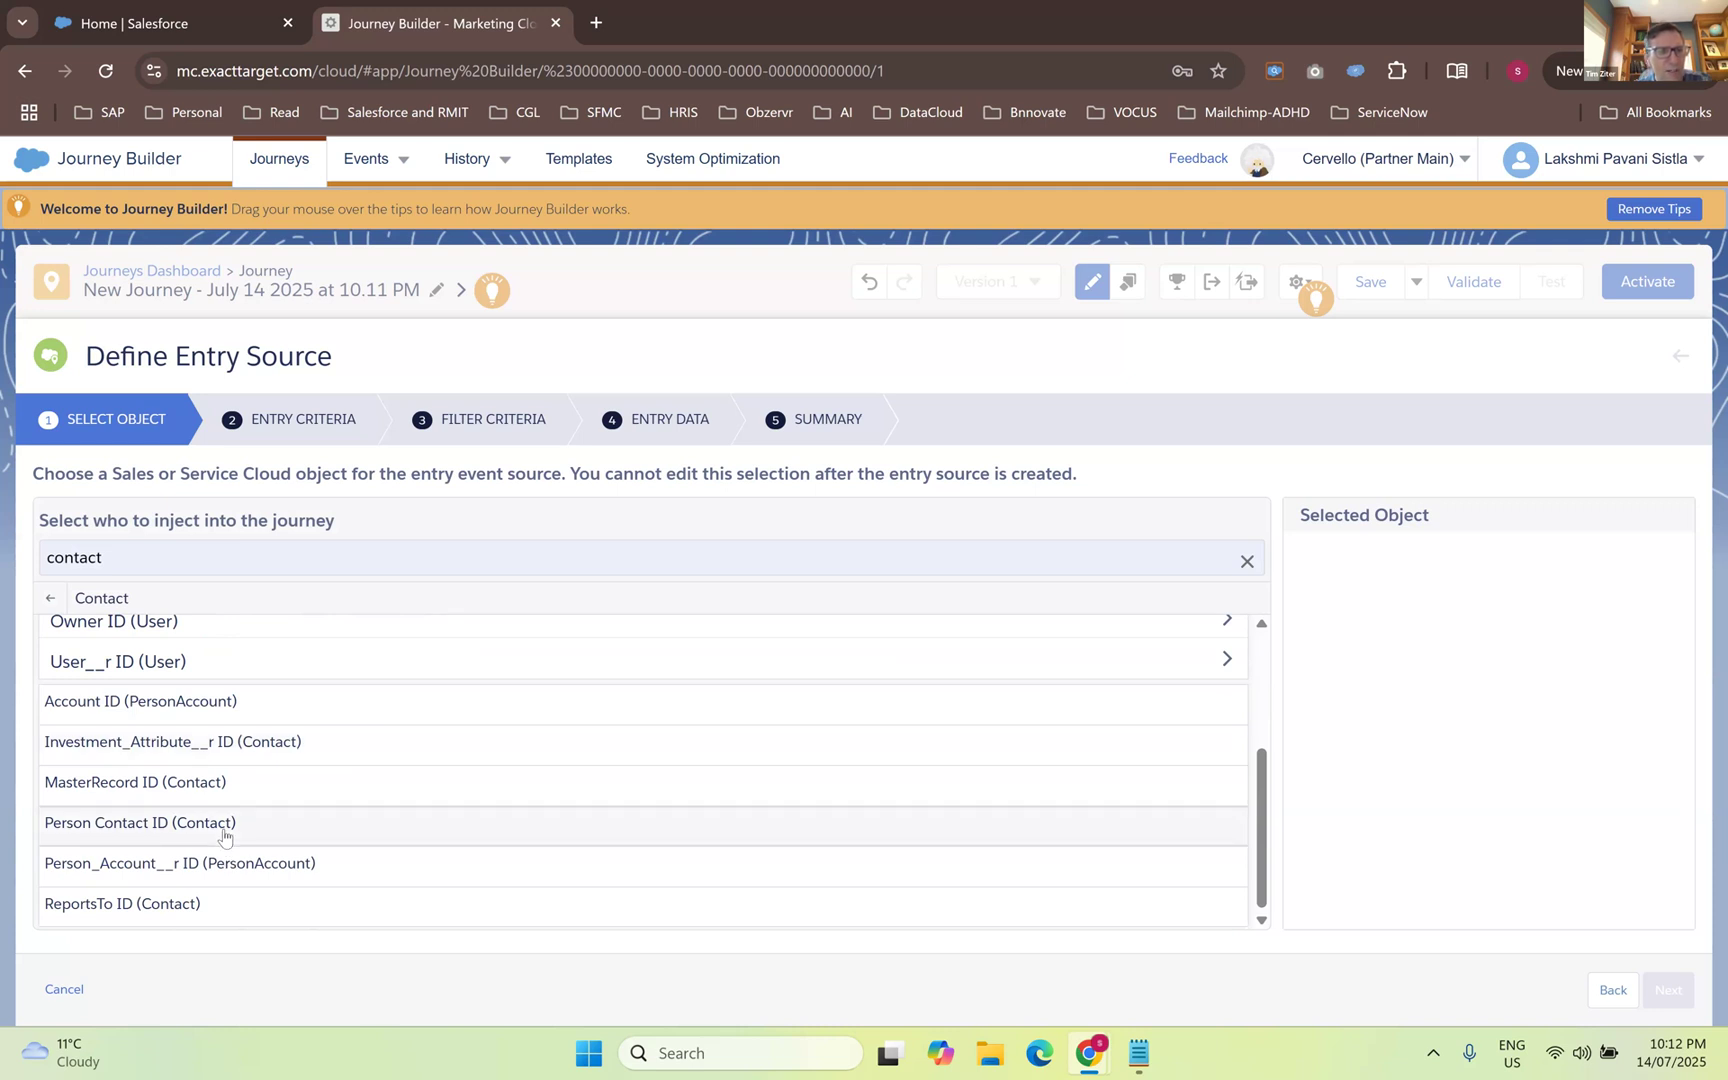
pyautogui.click(224, 836)
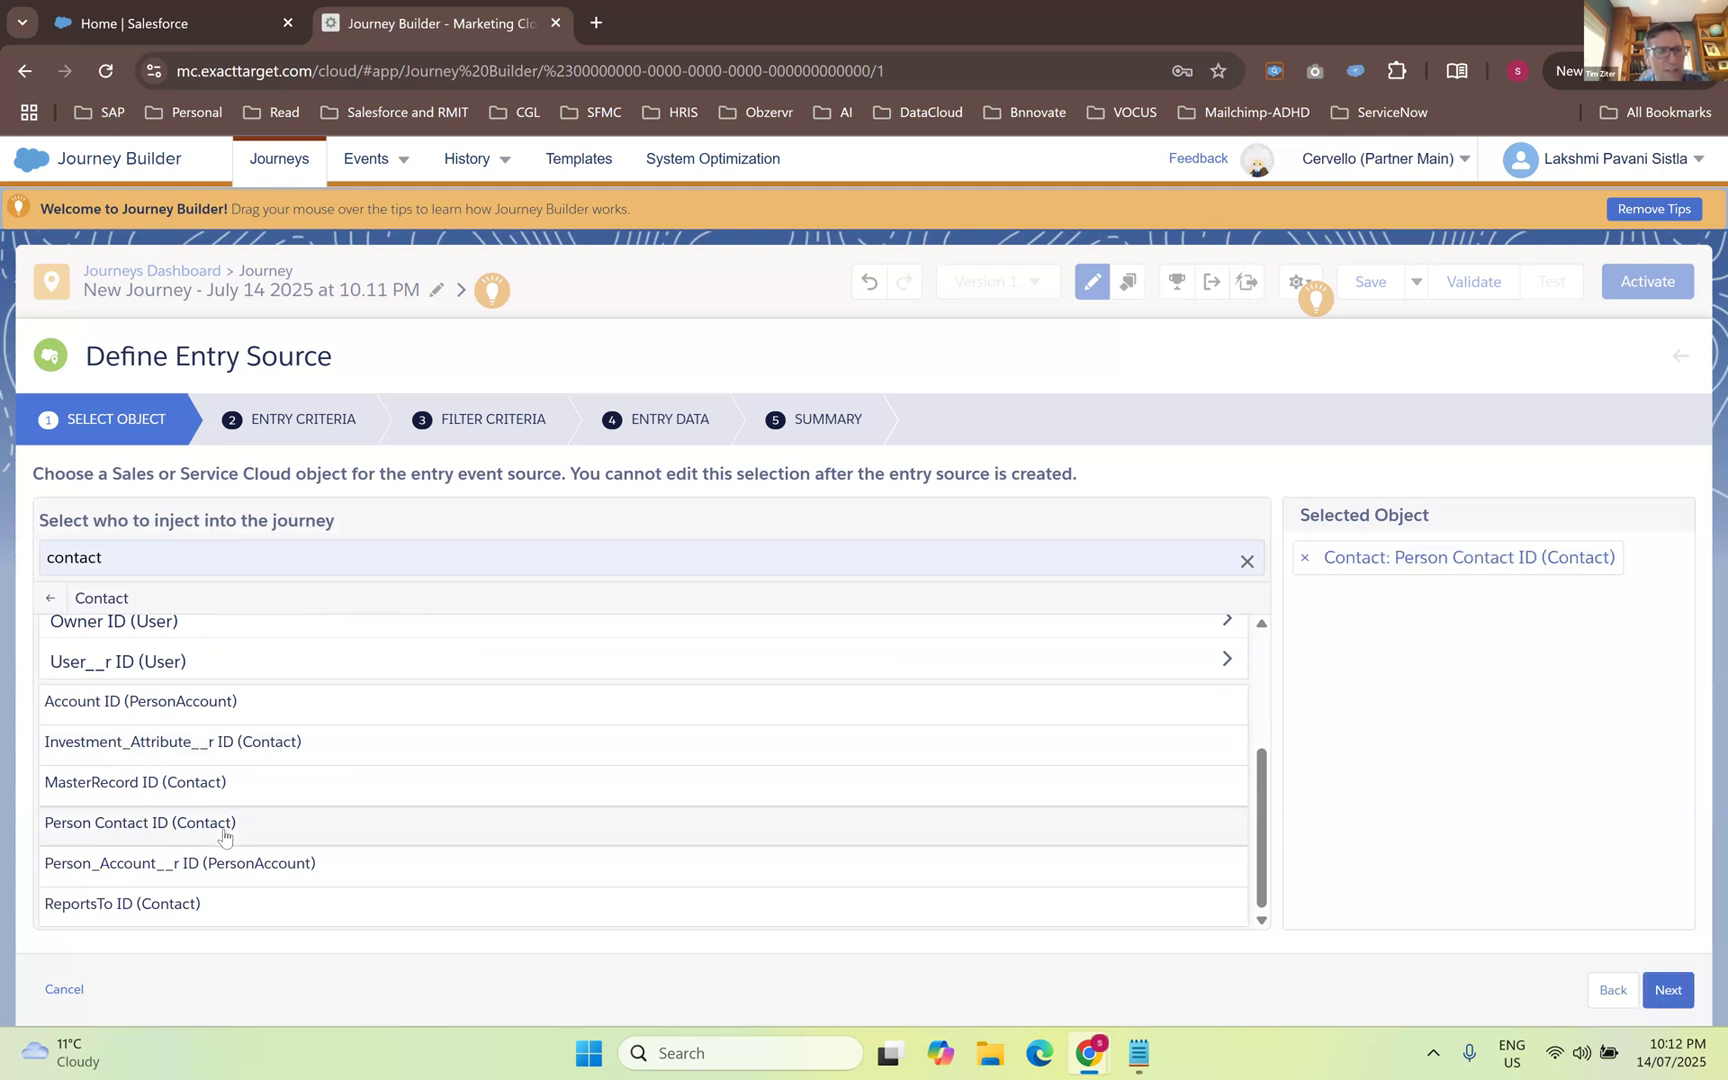
pyautogui.click(1668, 990)
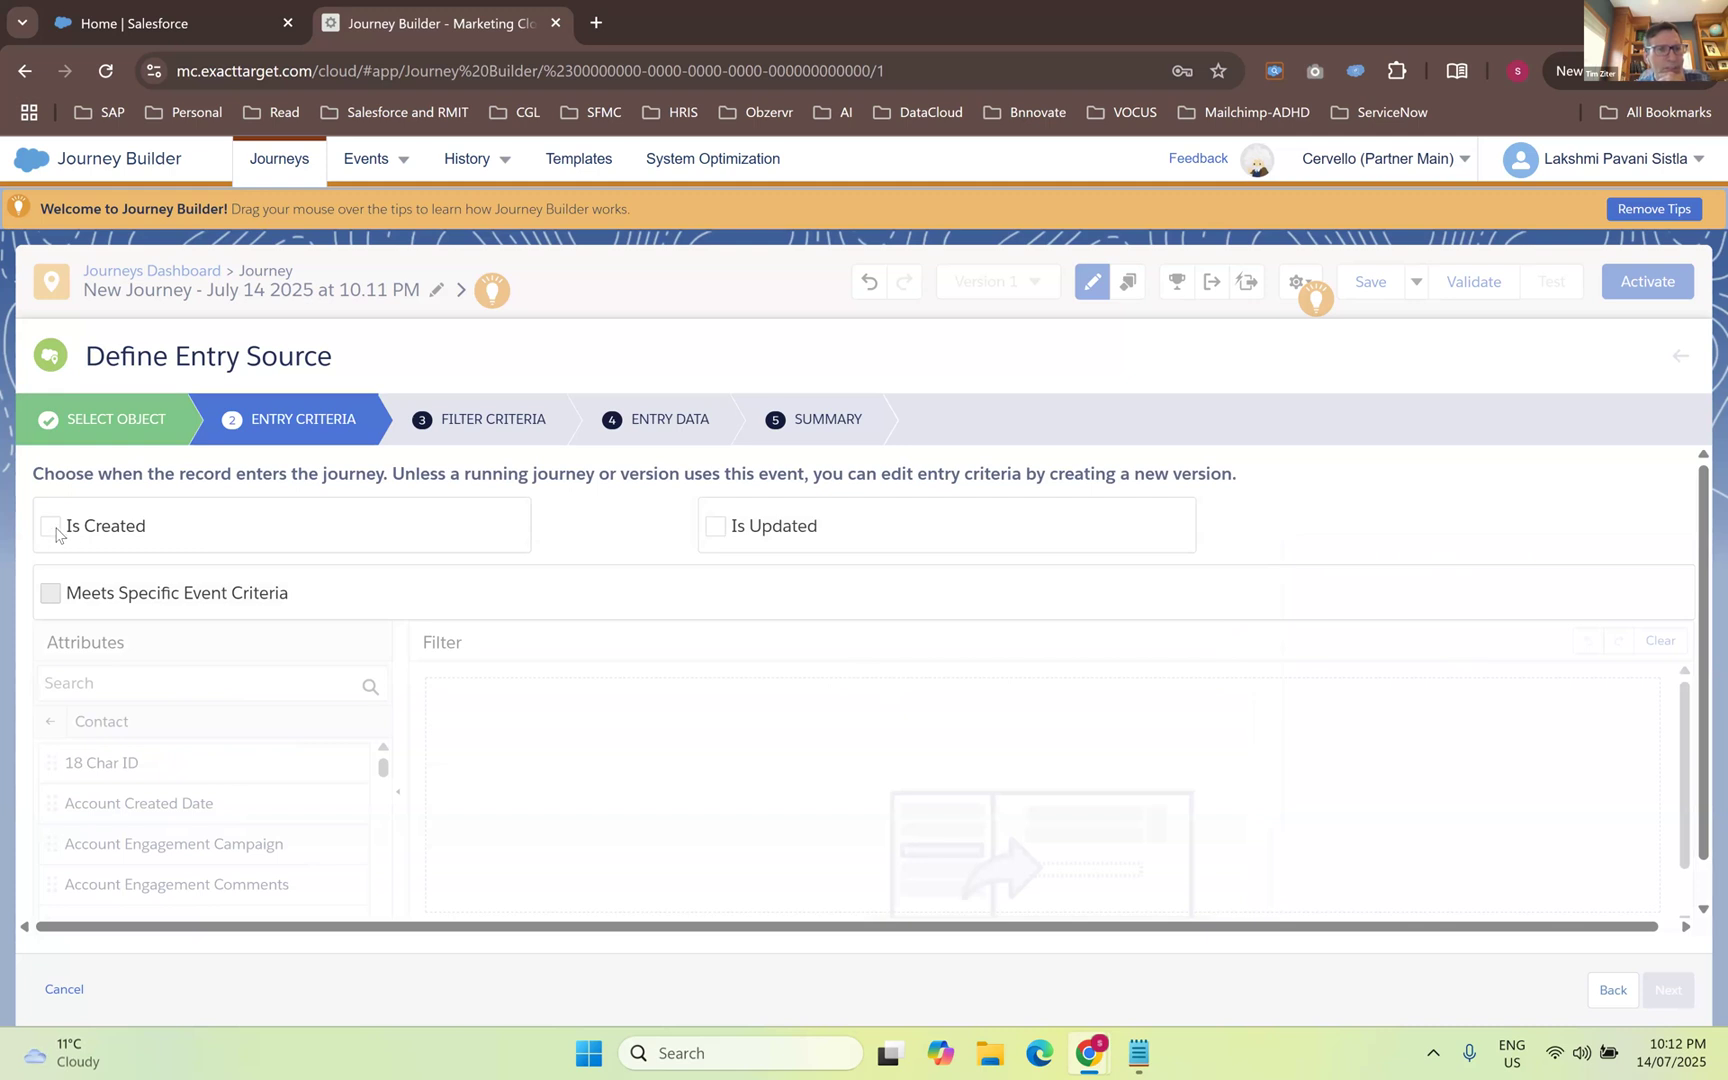
# - Let records enter when created or updated, and add the contact's Marketing_Codes attribute to the entry filter
pyautogui.click(52, 528)
pyautogui.click(720, 532)
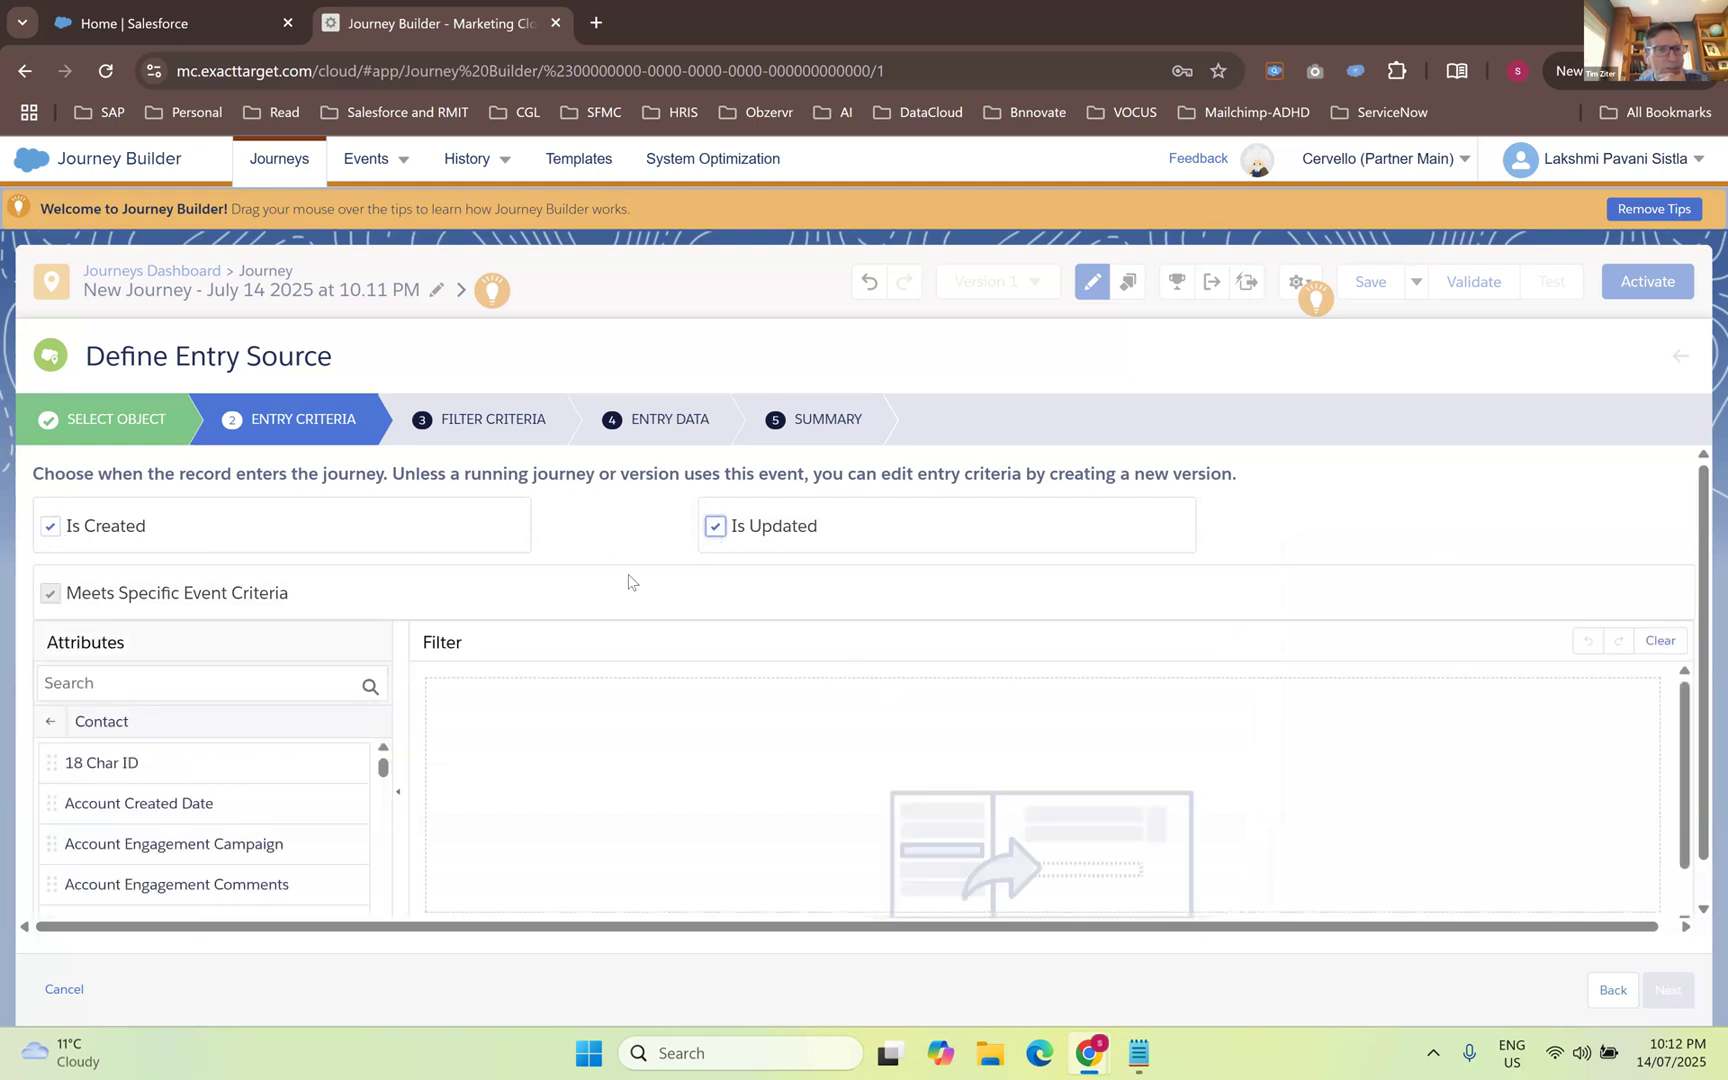
pyautogui.scroll(-2, 1412, 772)
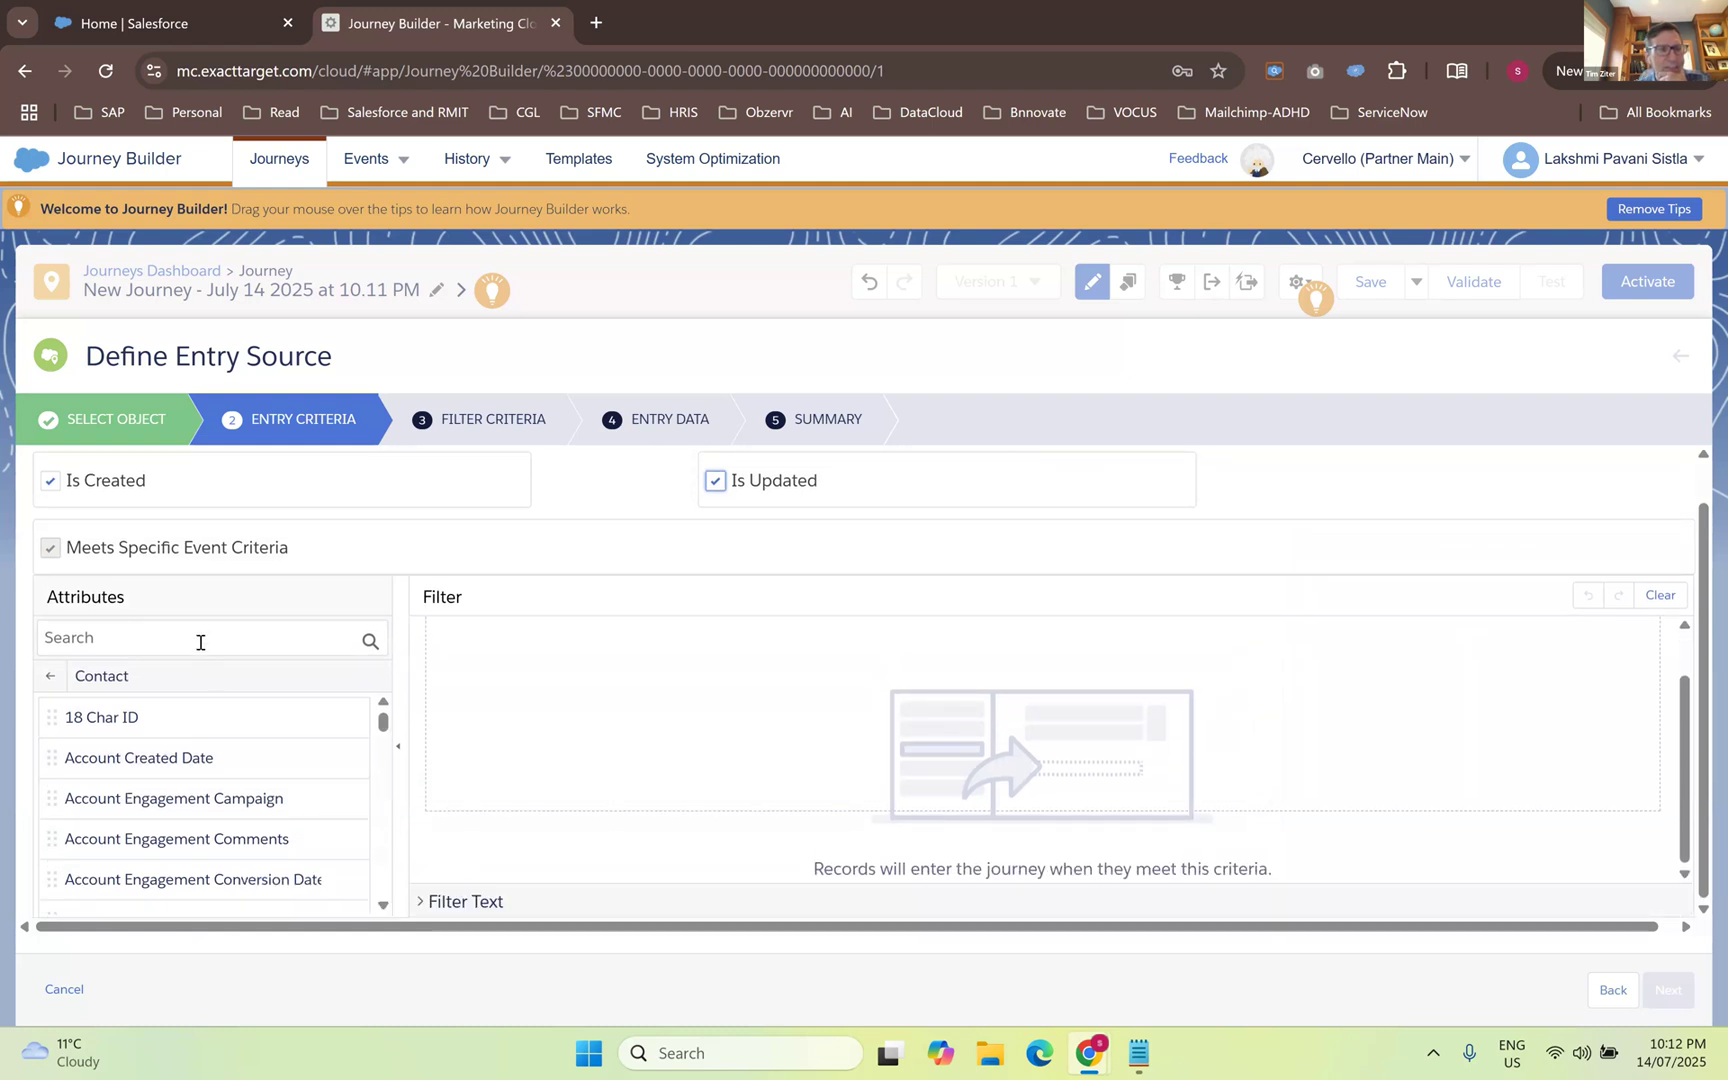
pyautogui.click(200, 642)
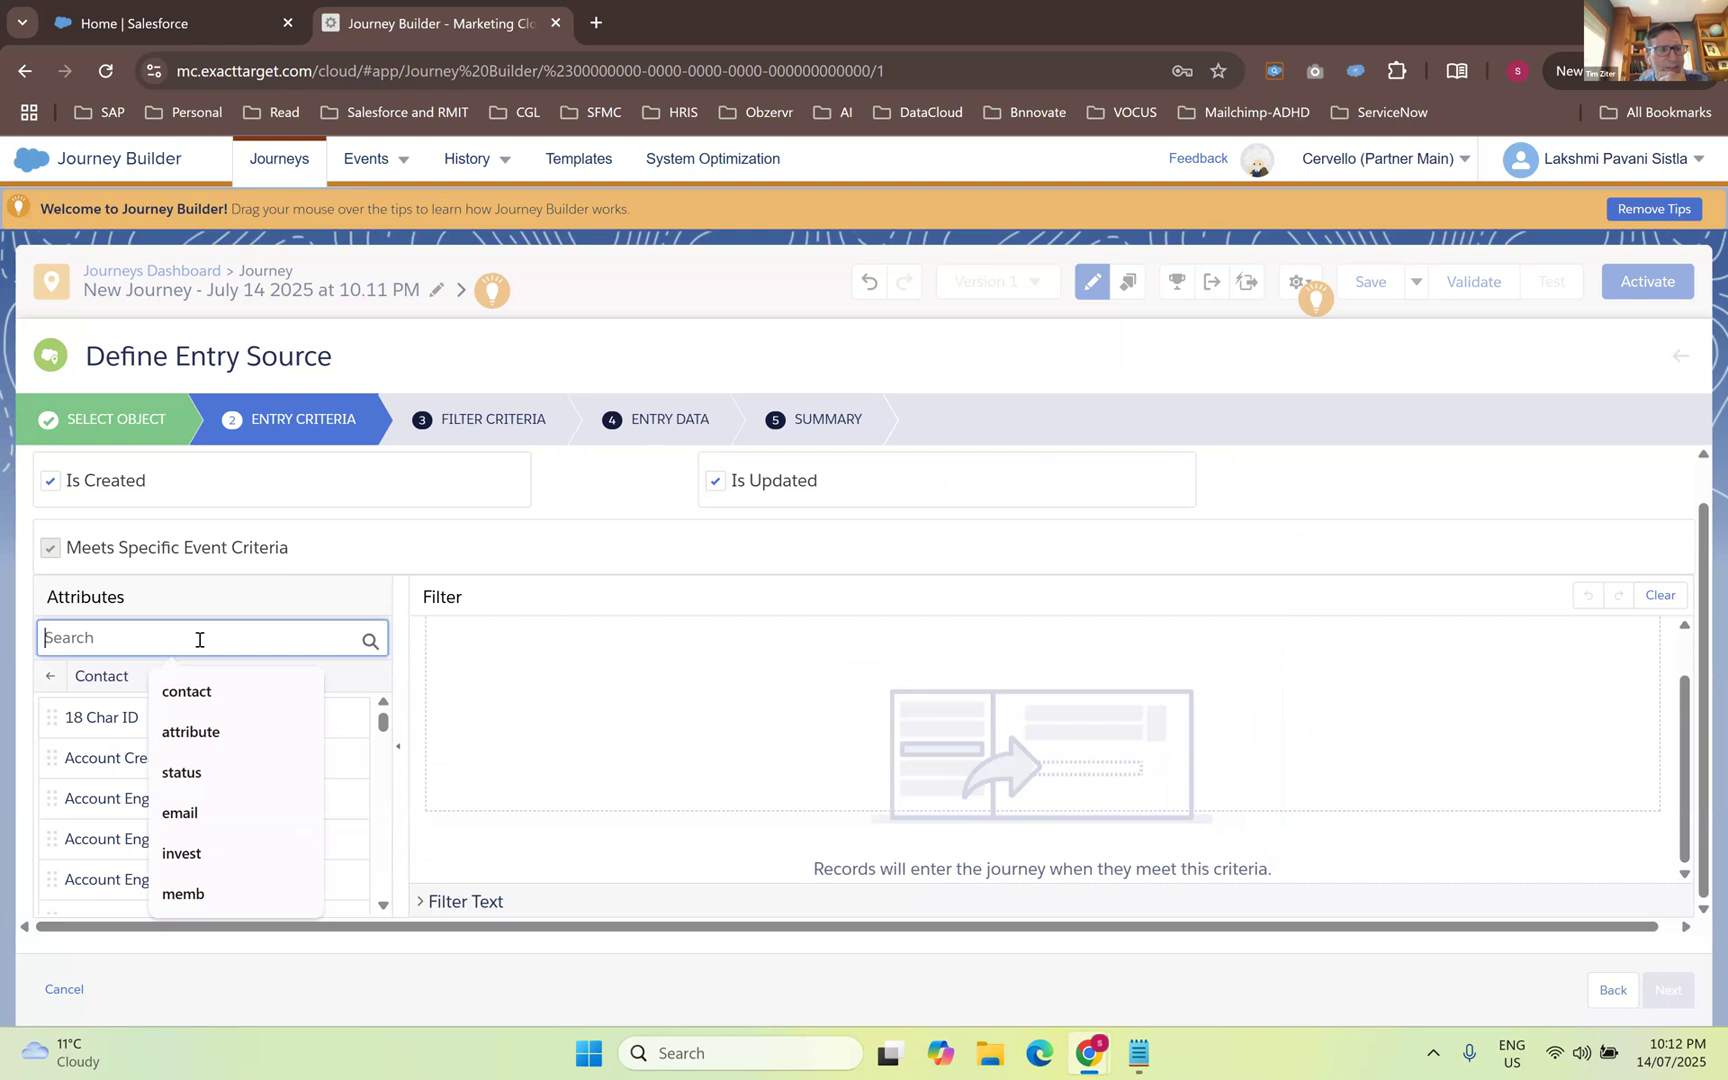
pyautogui.write('mark')
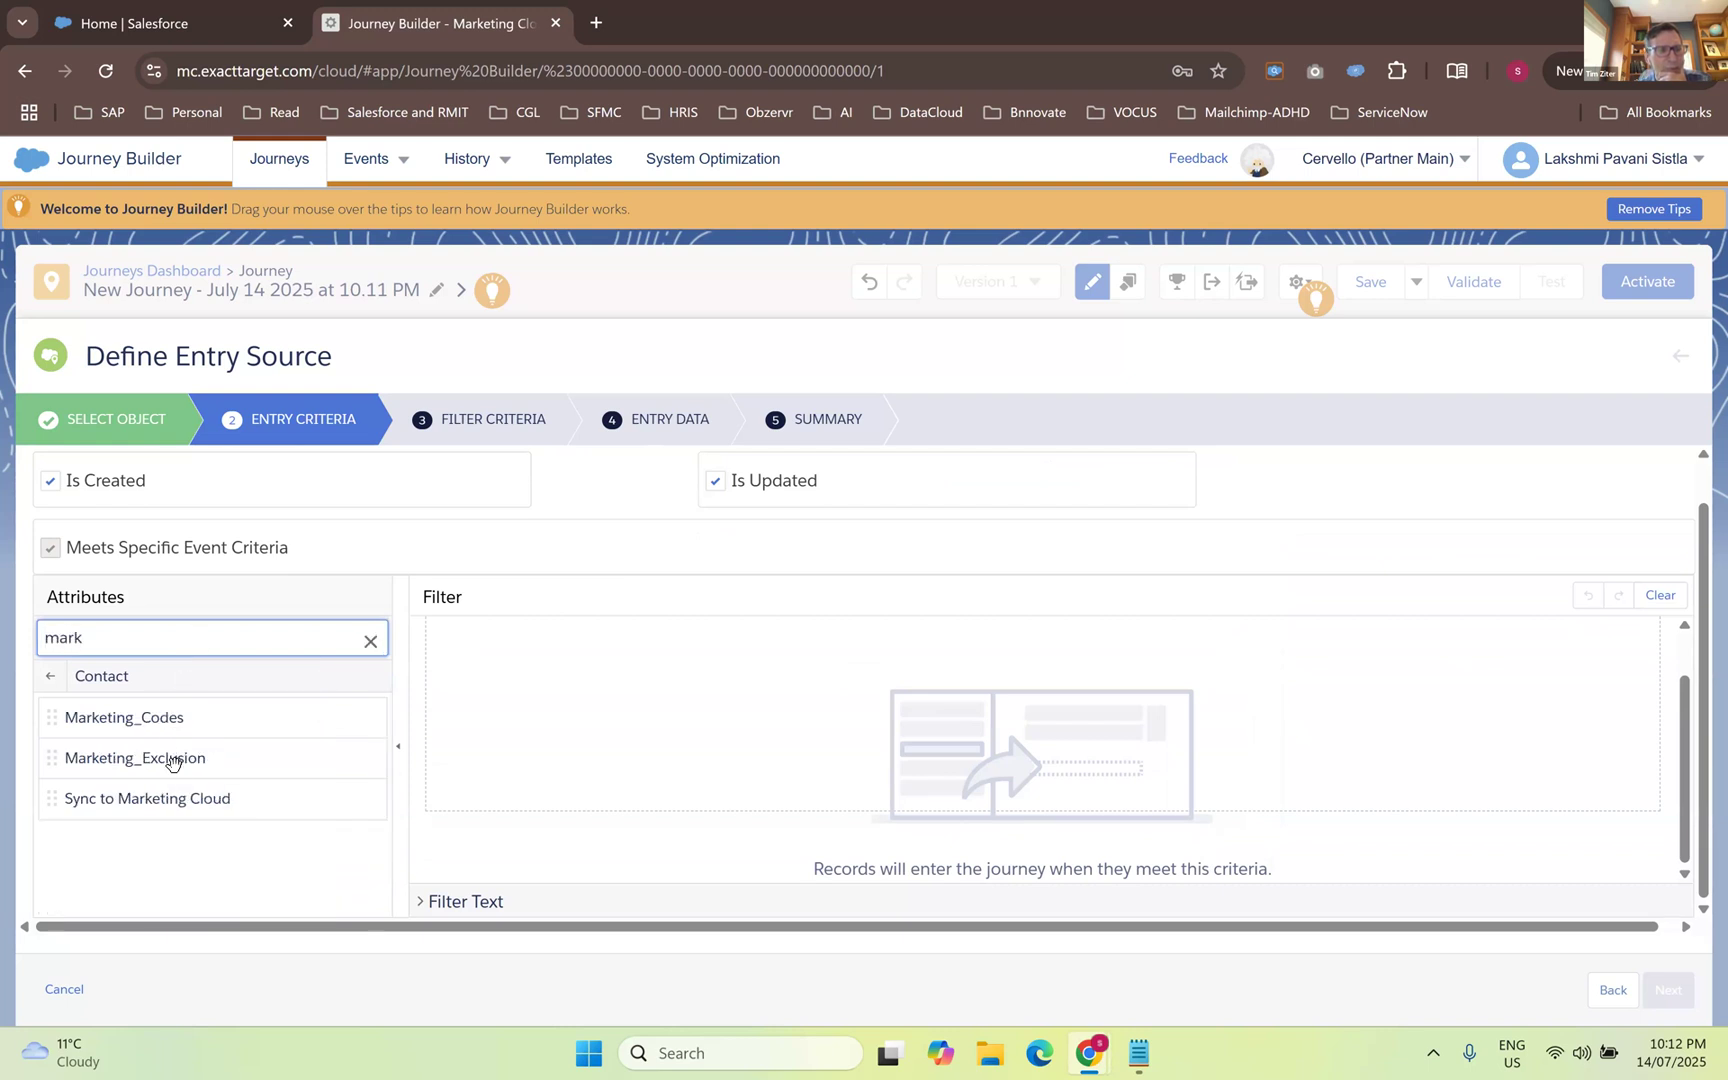
pyautogui.moveTo(166, 717); pyautogui.dragTo(540, 680)
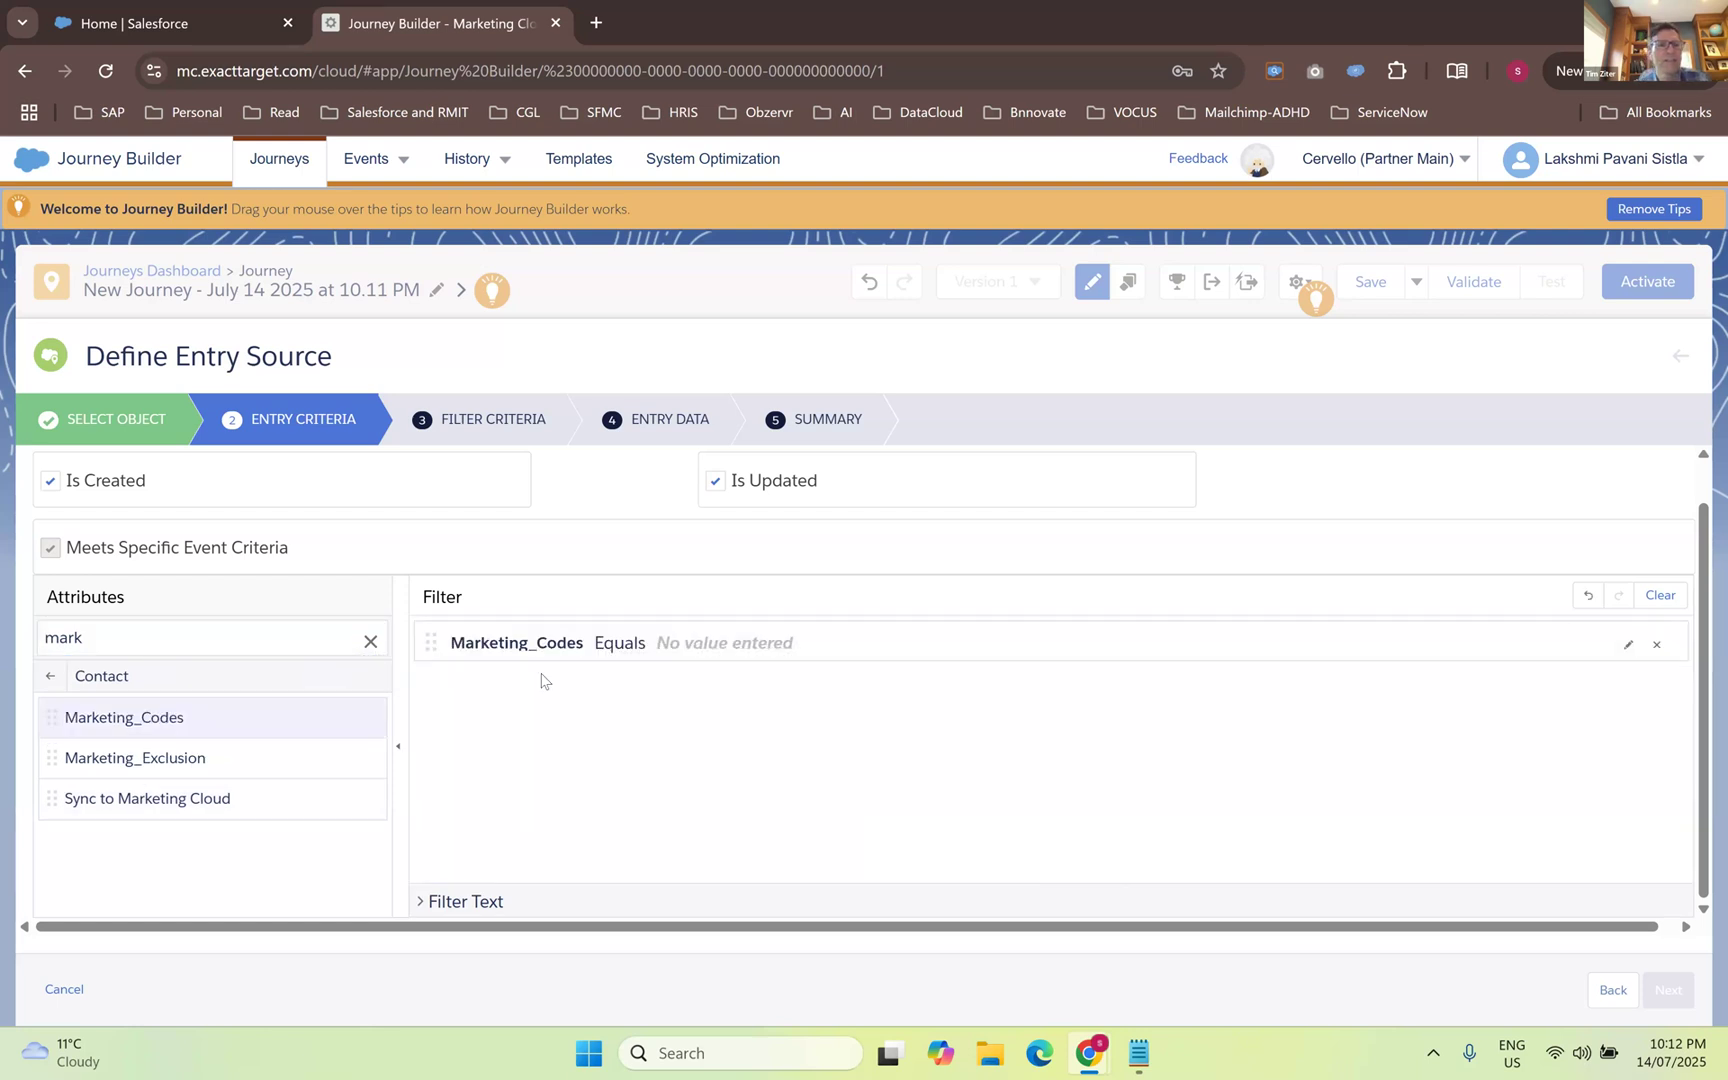
# - Examine the comparison operators available for the Marketing_Codes filter condition
pyautogui.click(632, 656)
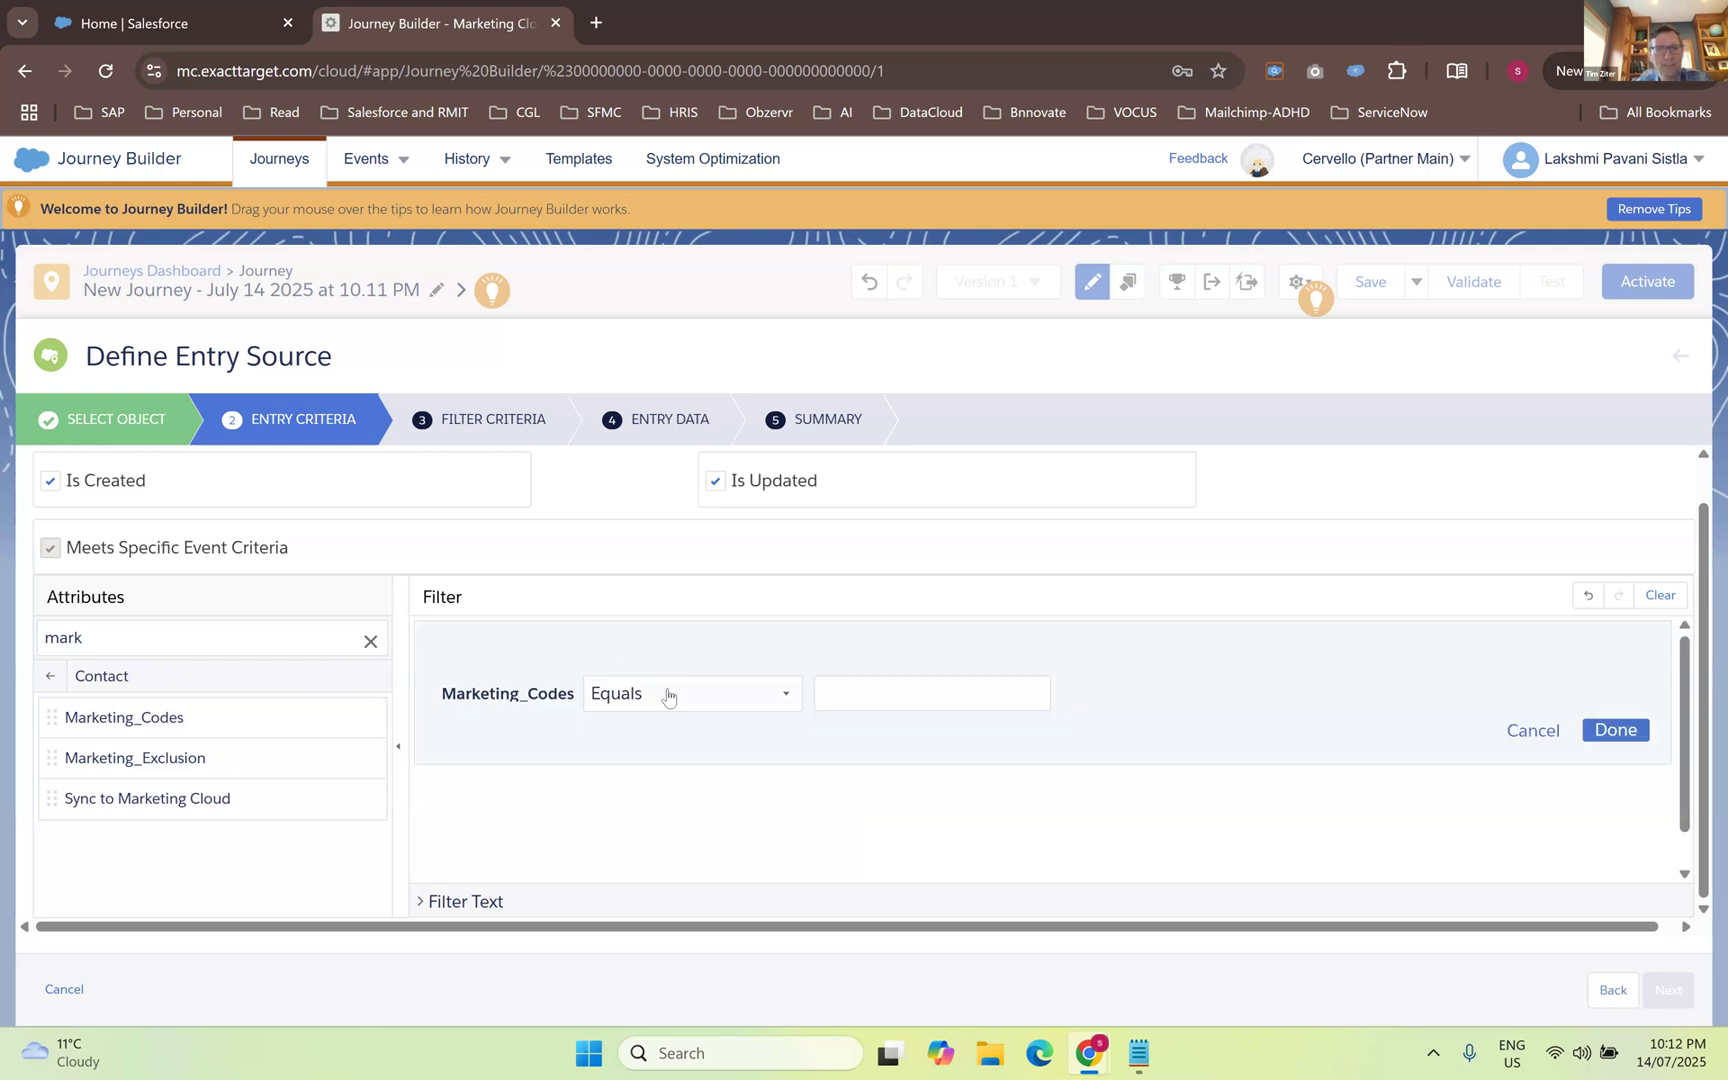
pyautogui.click(667, 694)
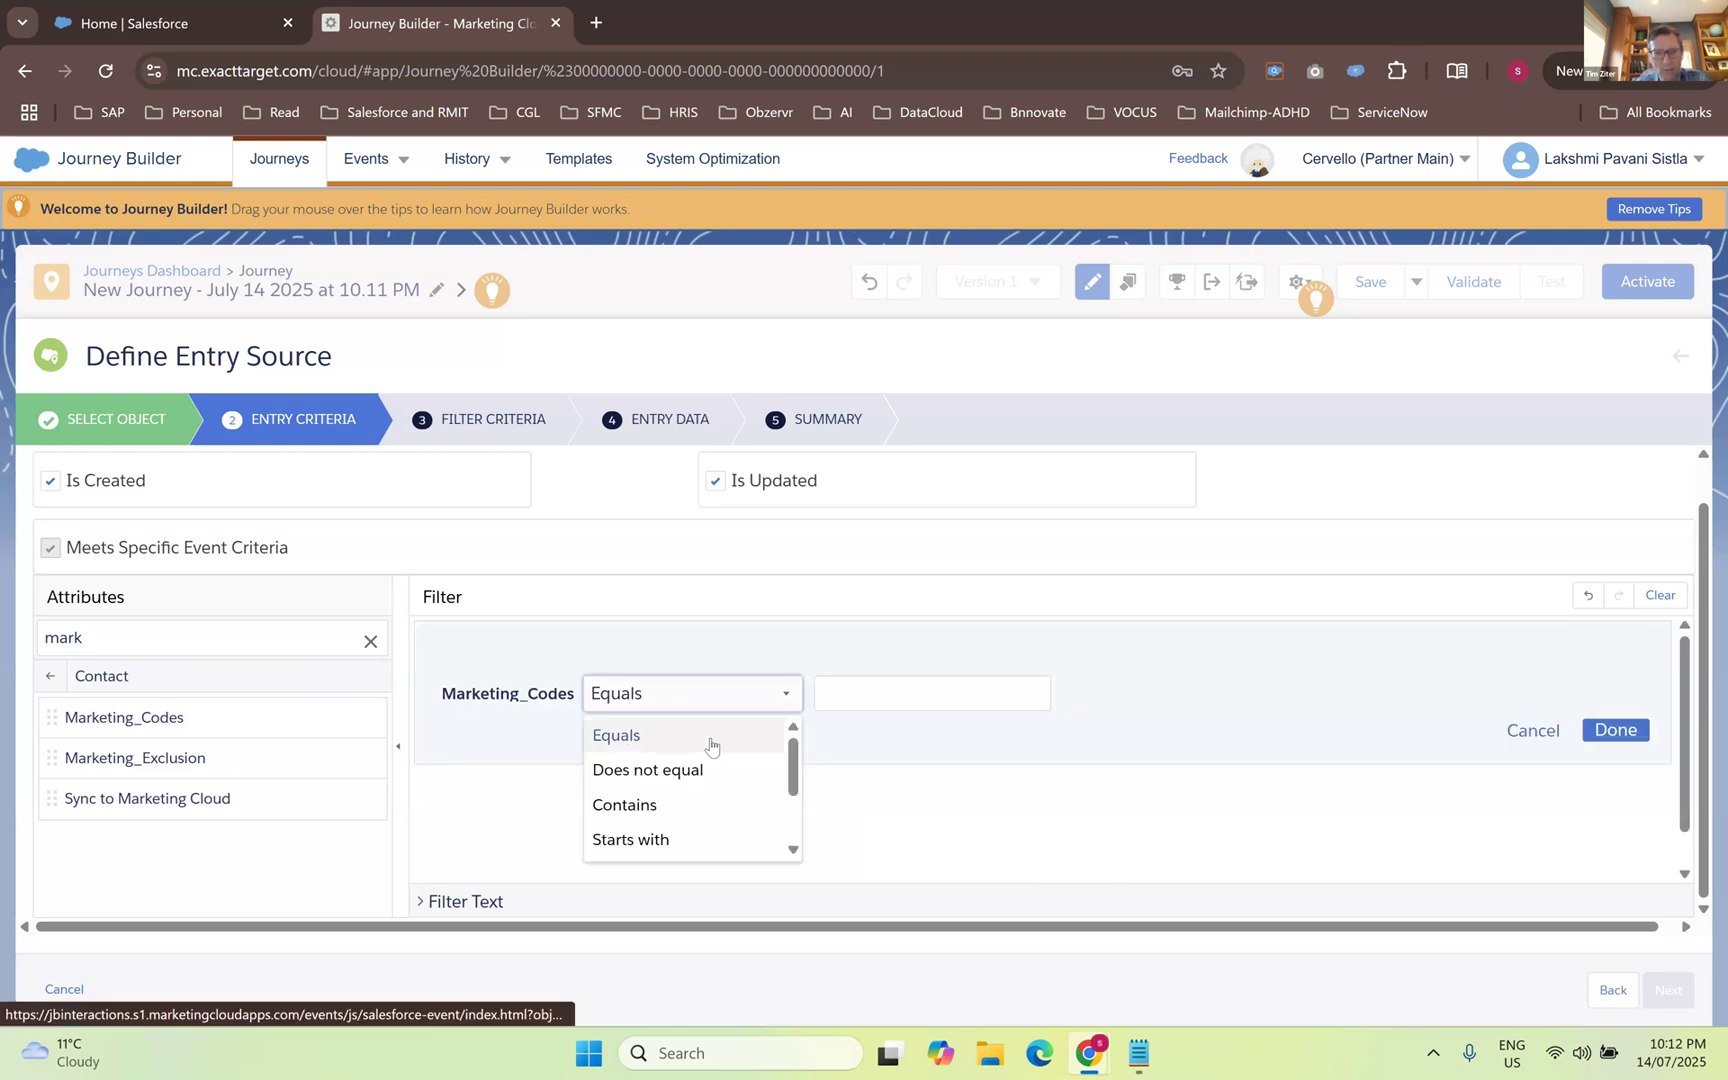
pyautogui.scroll(-3, 710, 745)
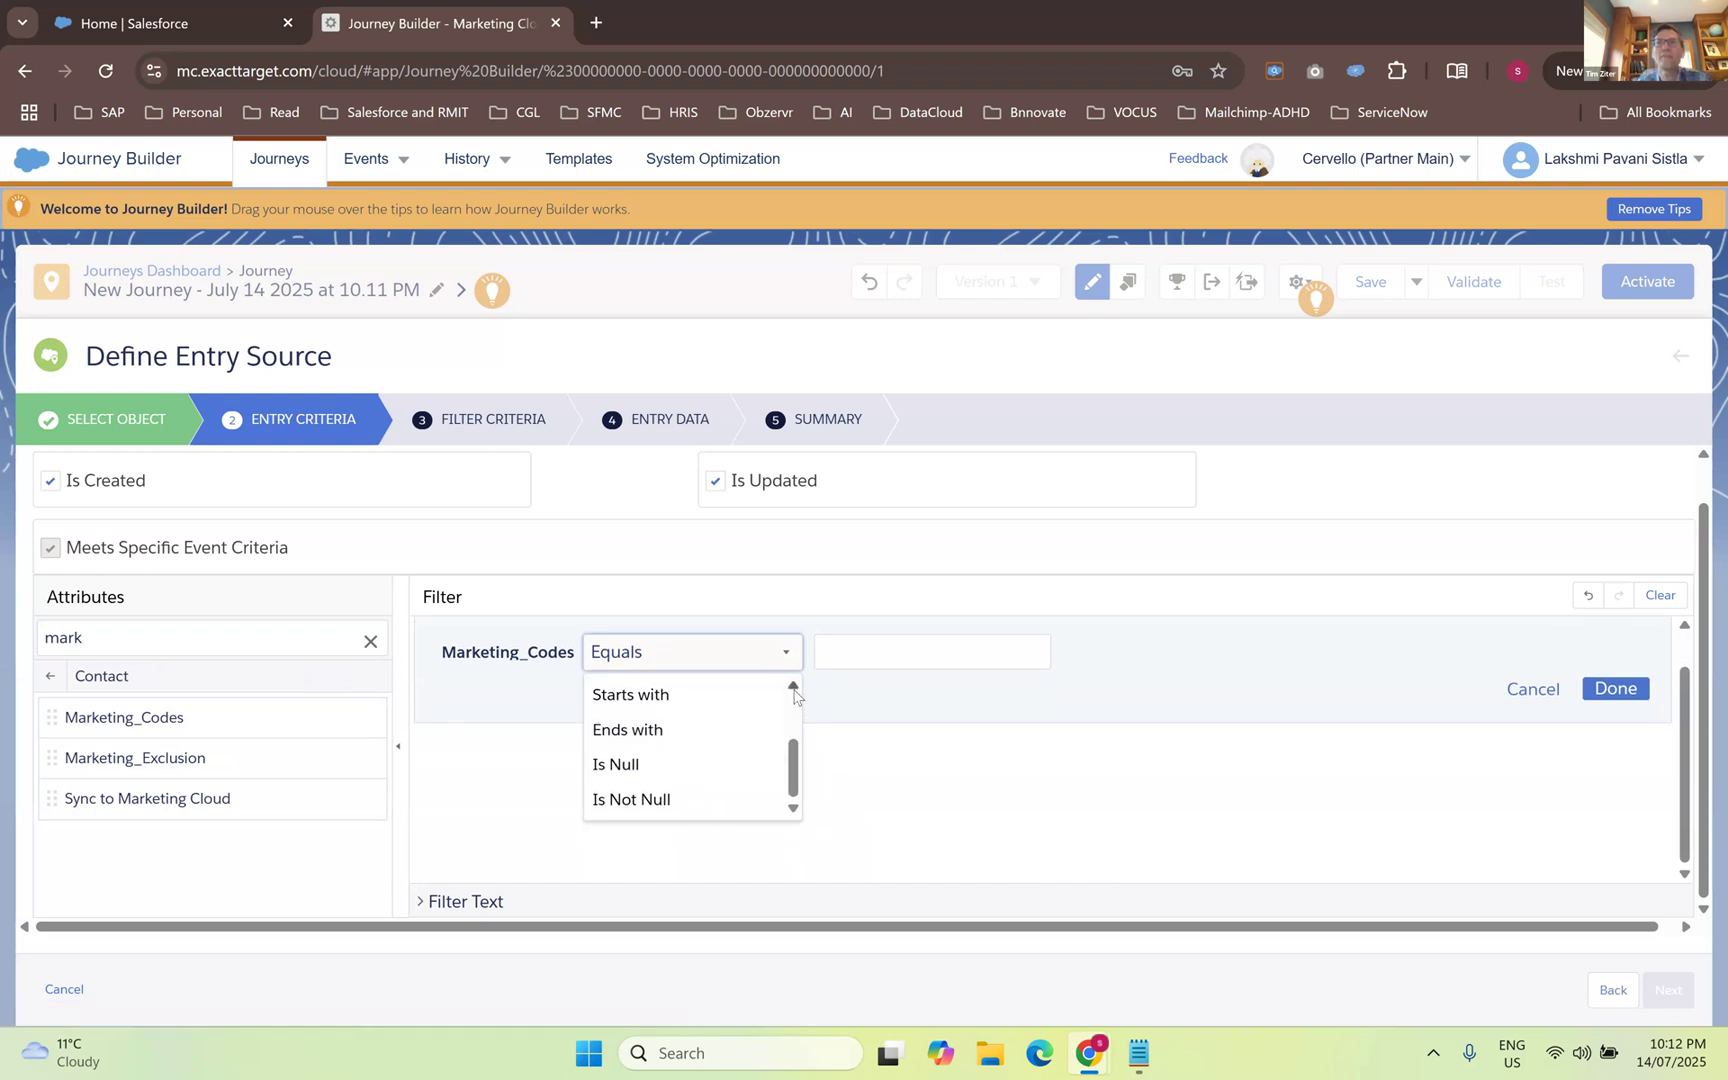
pyautogui.click(793, 687)
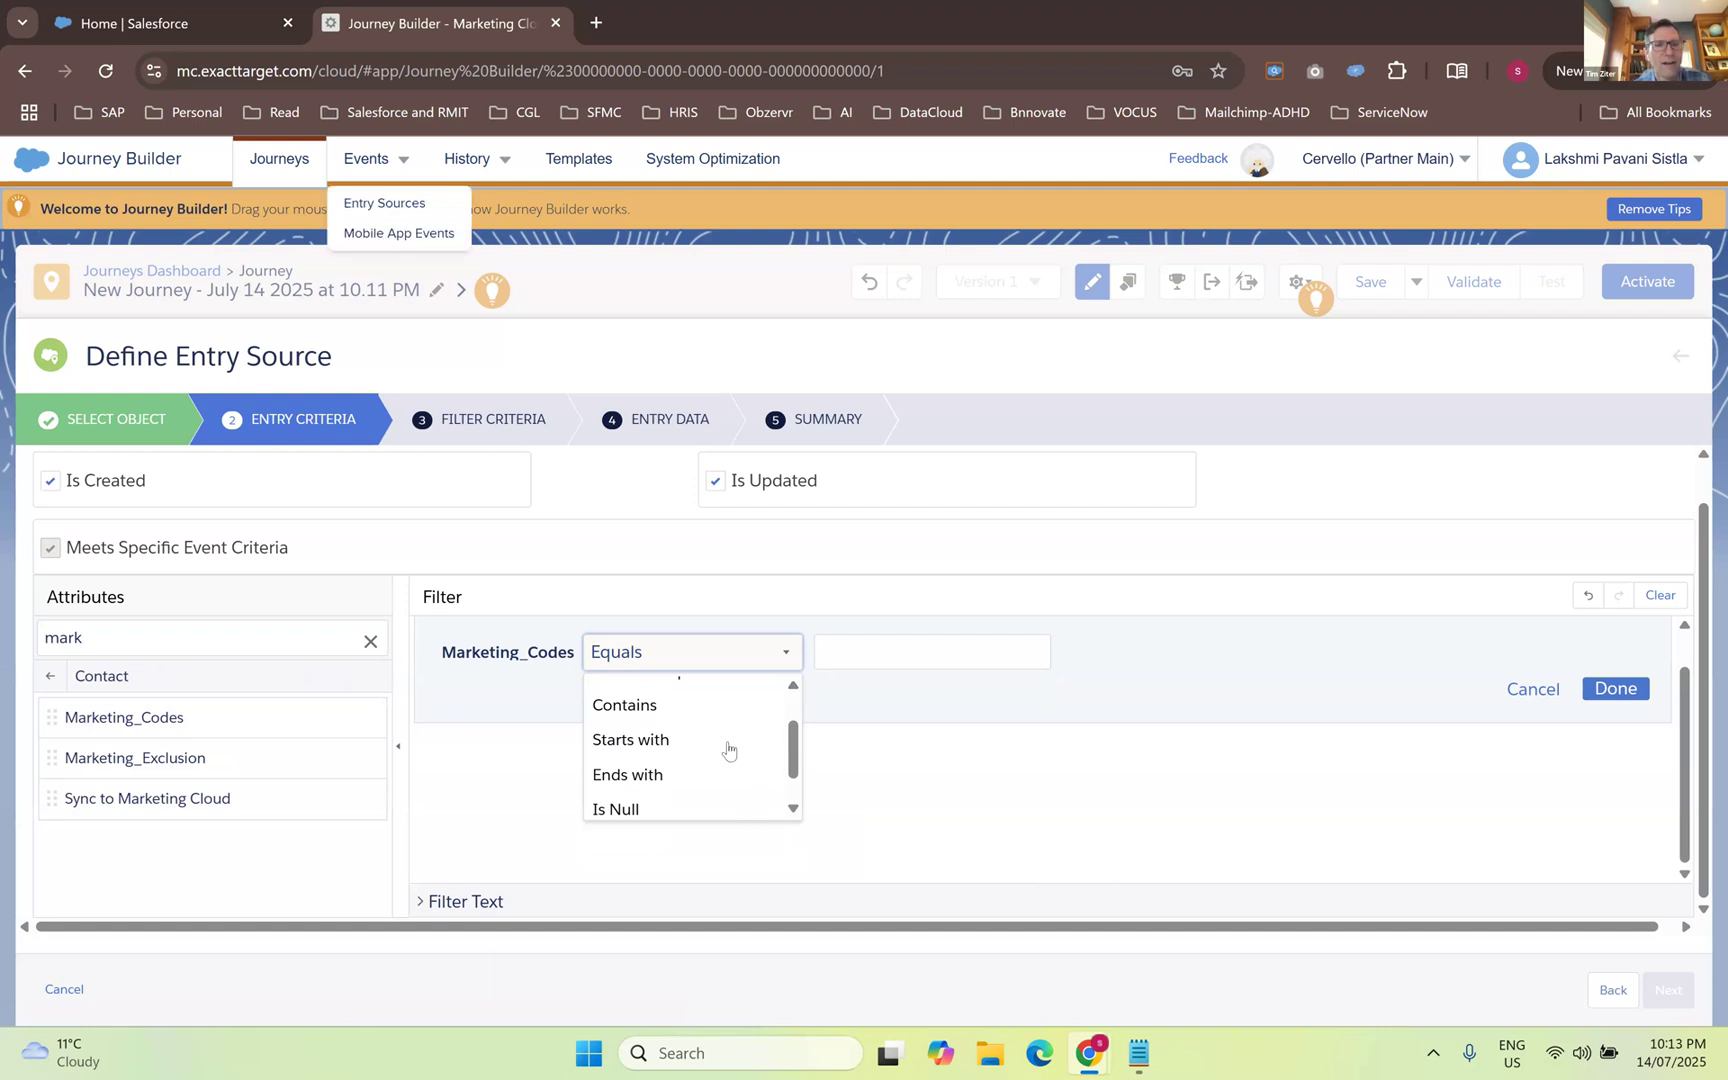
pyautogui.click(846, 650)
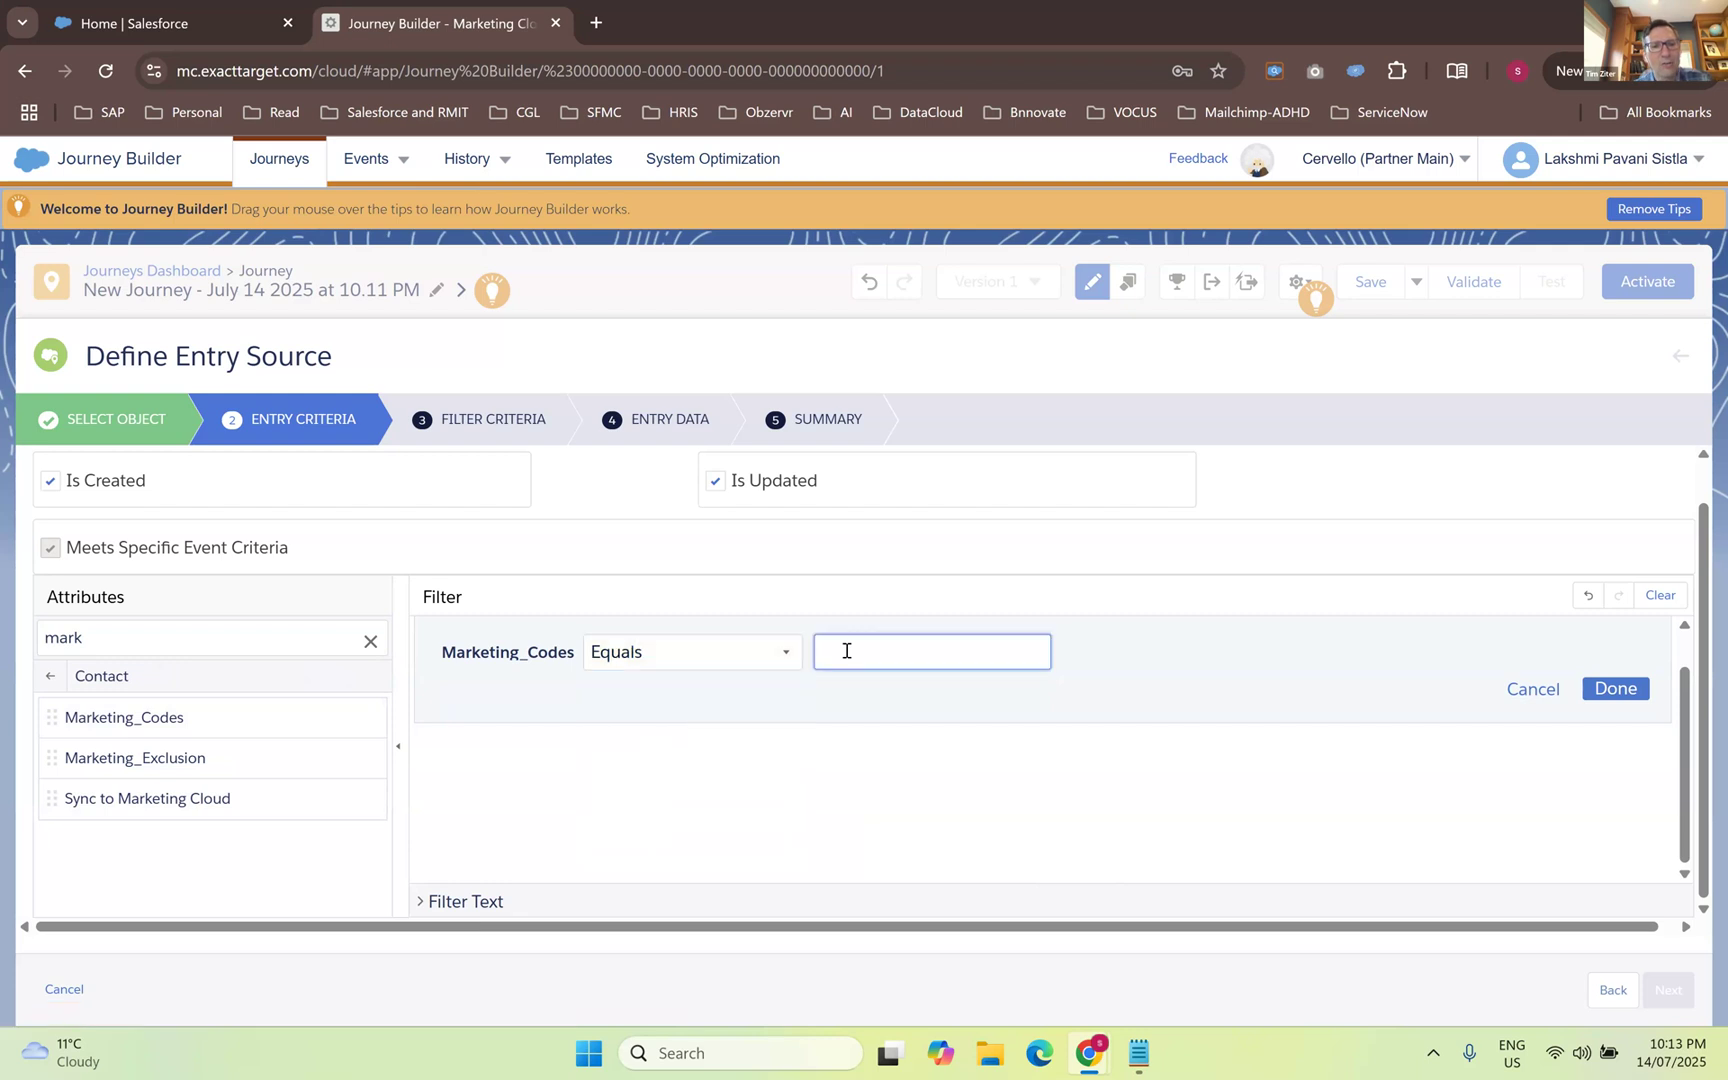
pyautogui.click(753, 660)
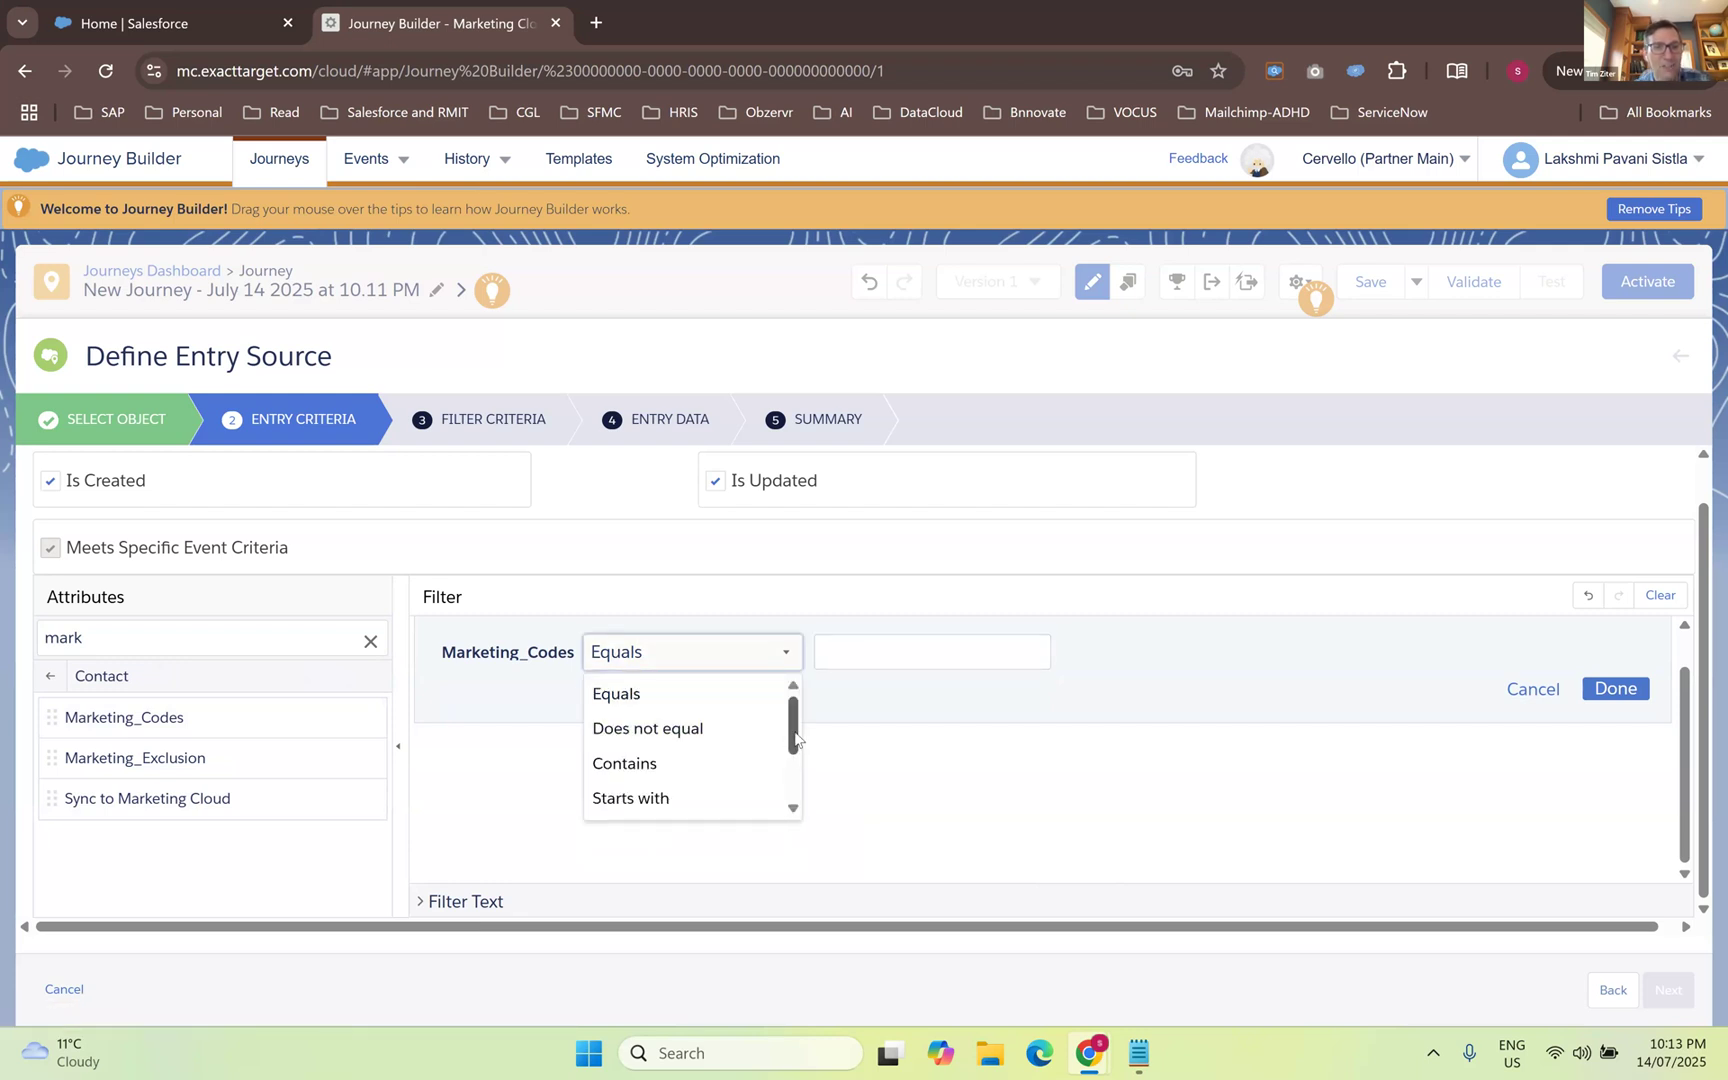
pyautogui.moveTo(797, 738)
pyautogui.mouseDown()
pyautogui.moveTo(808, 790)
pyautogui.moveTo(792, 760)
pyautogui.mouseUp()
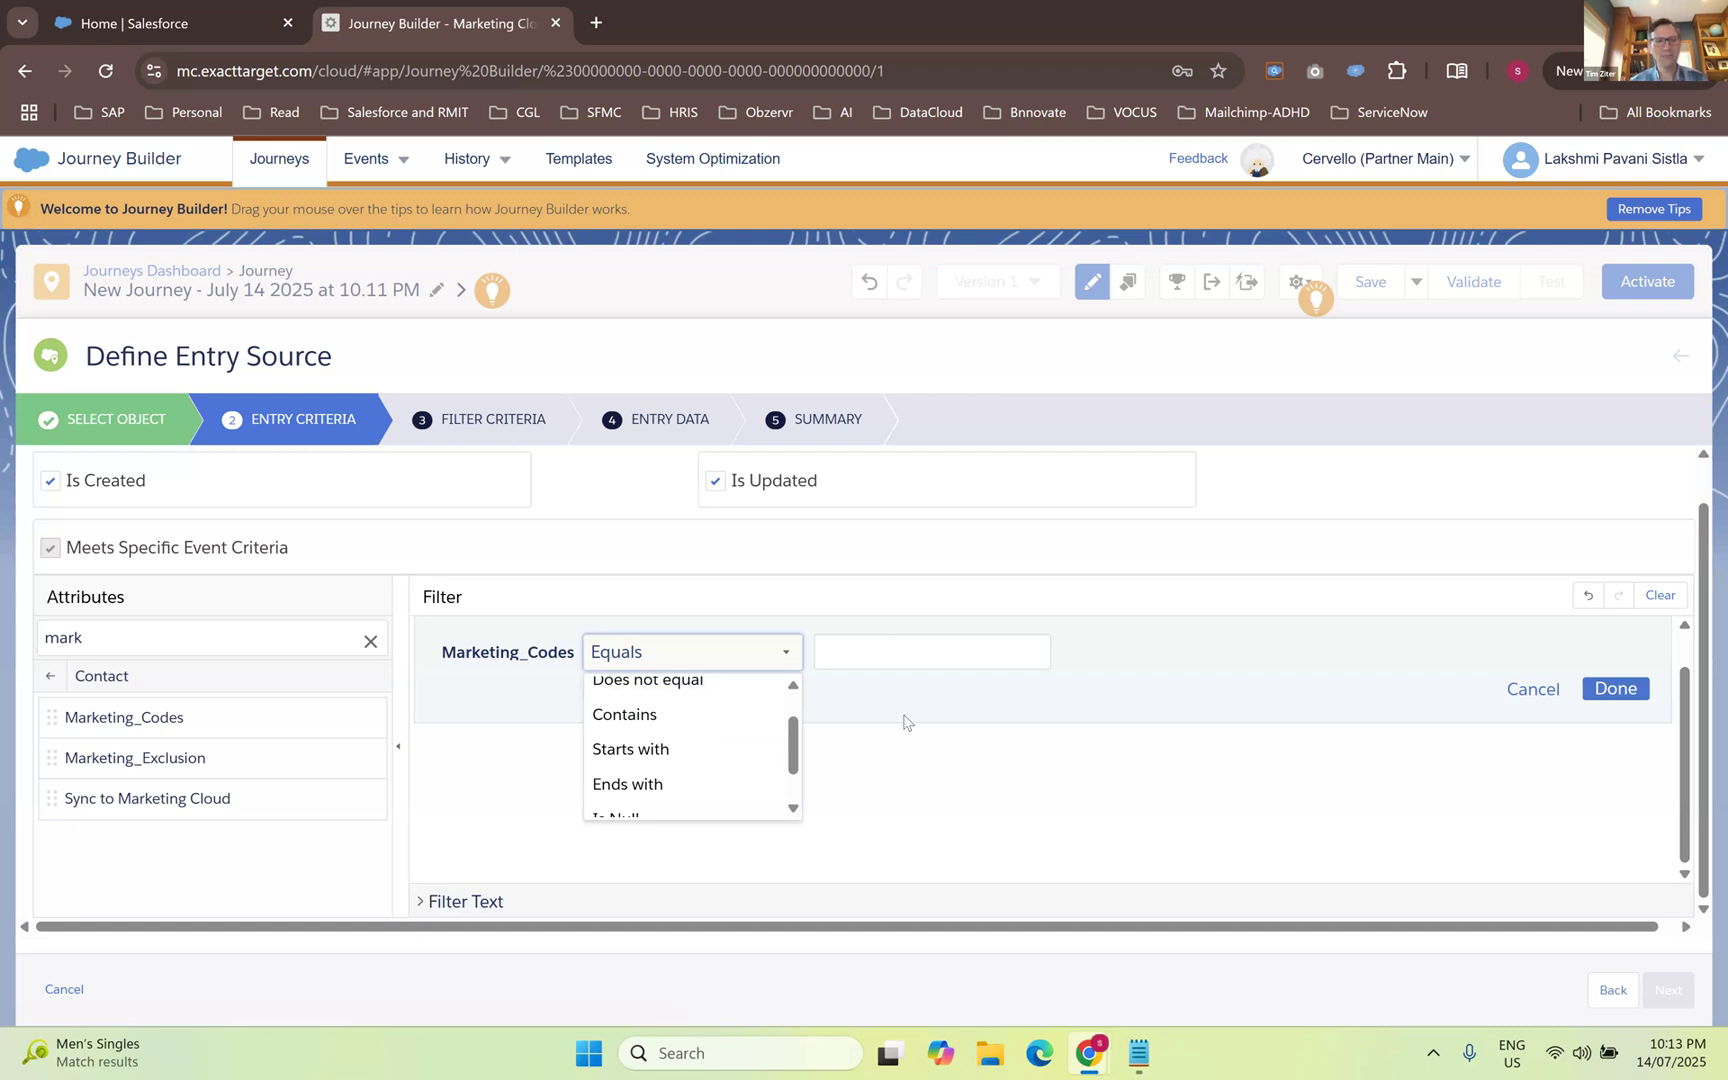
pyautogui.moveTo(788, 718); pyautogui.dragTo(790, 697)
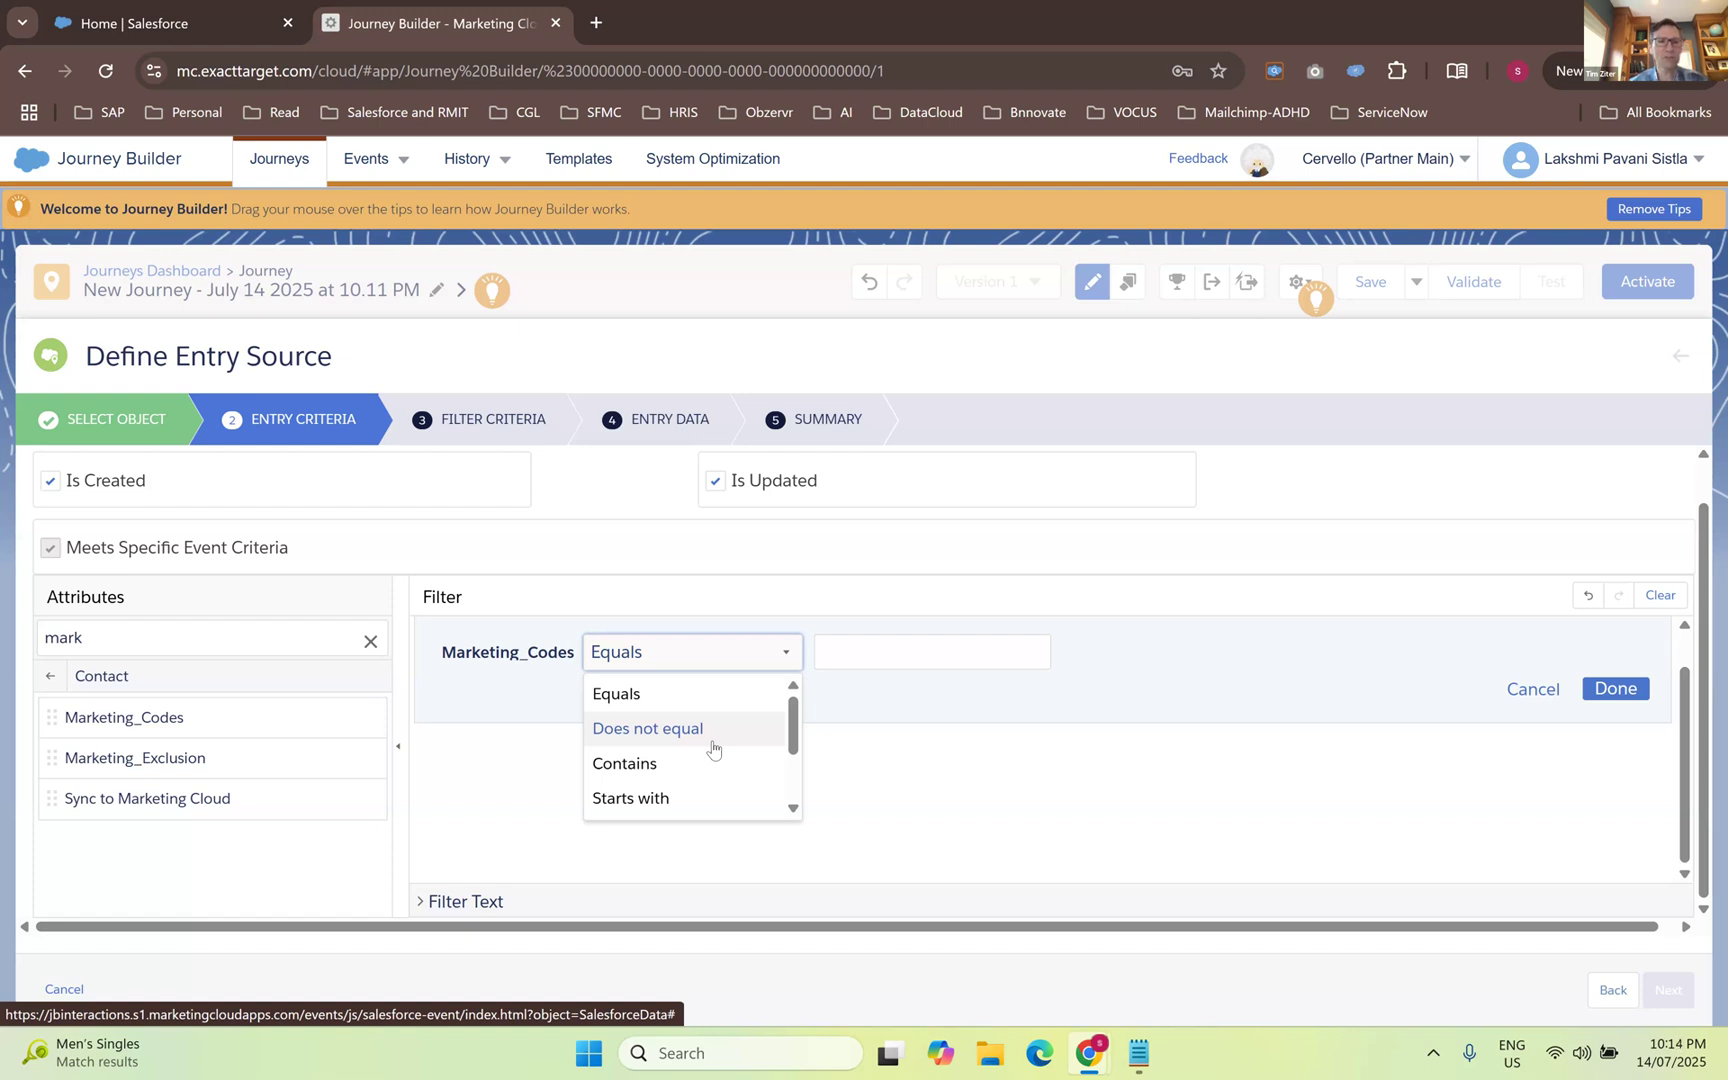
pyautogui.scroll(-2, 710, 746)
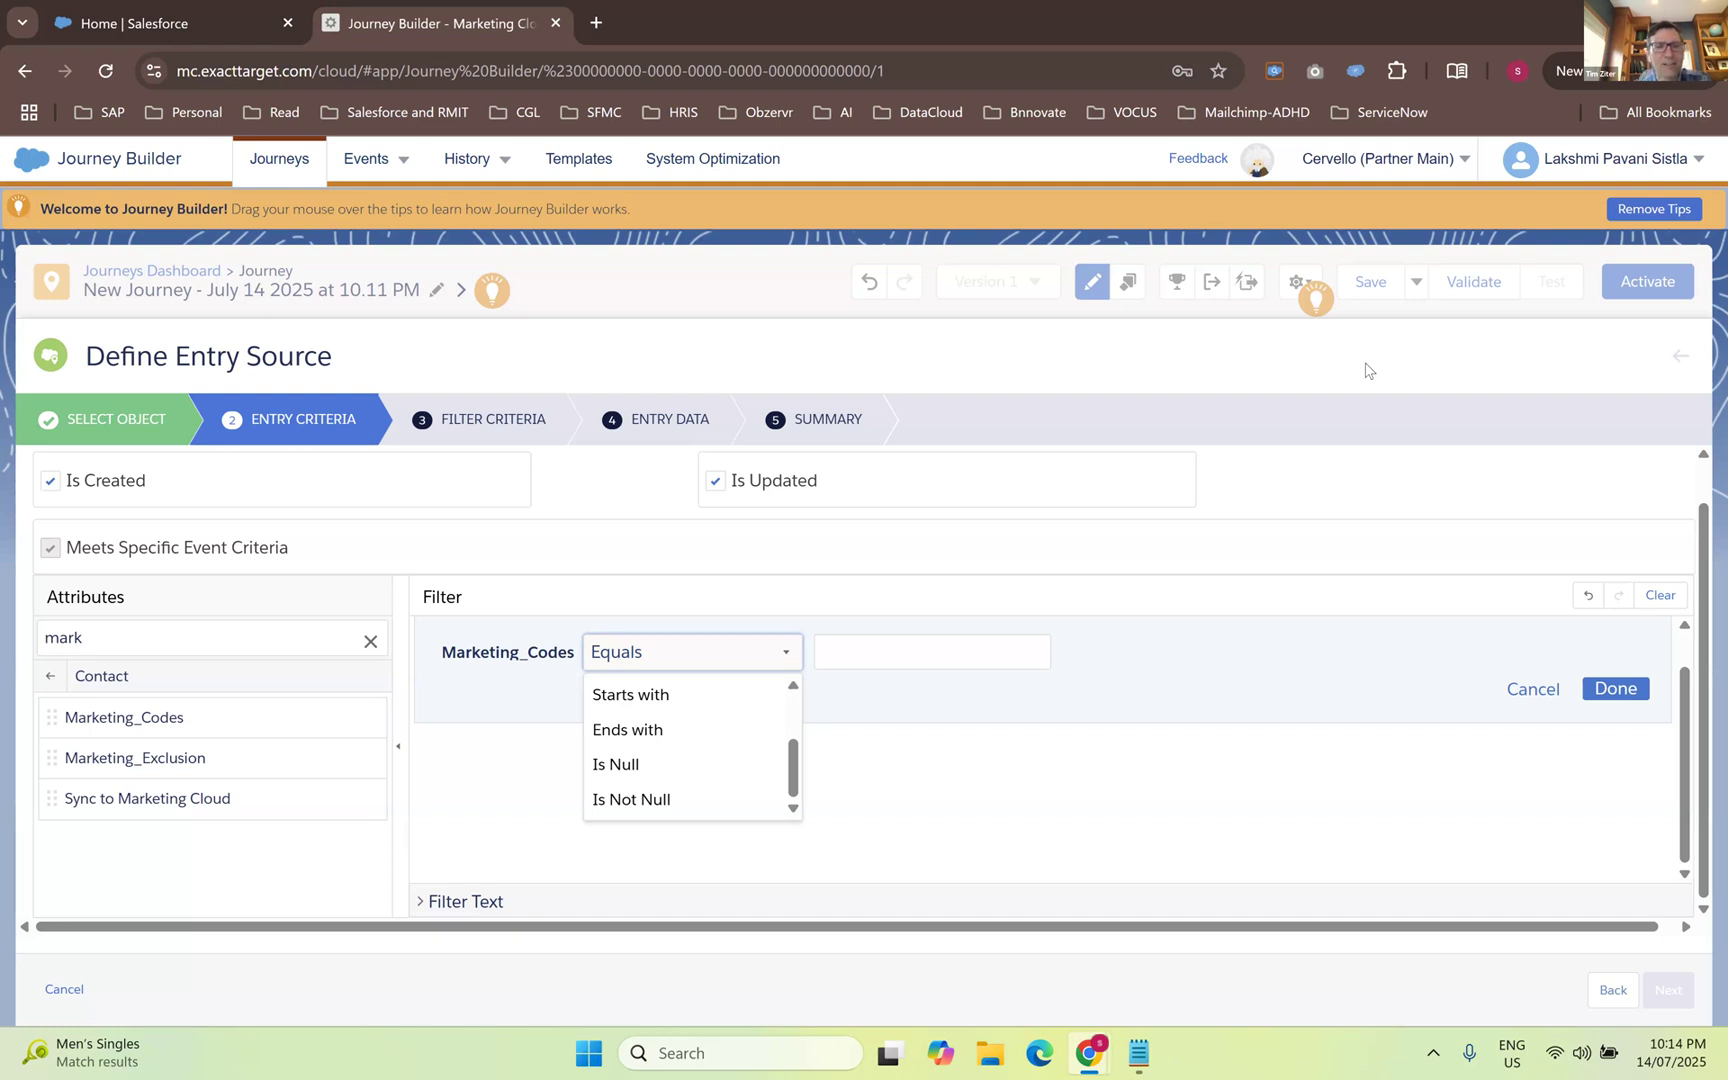
pyautogui.moveTo(792, 768); pyautogui.dragTo(793, 724)
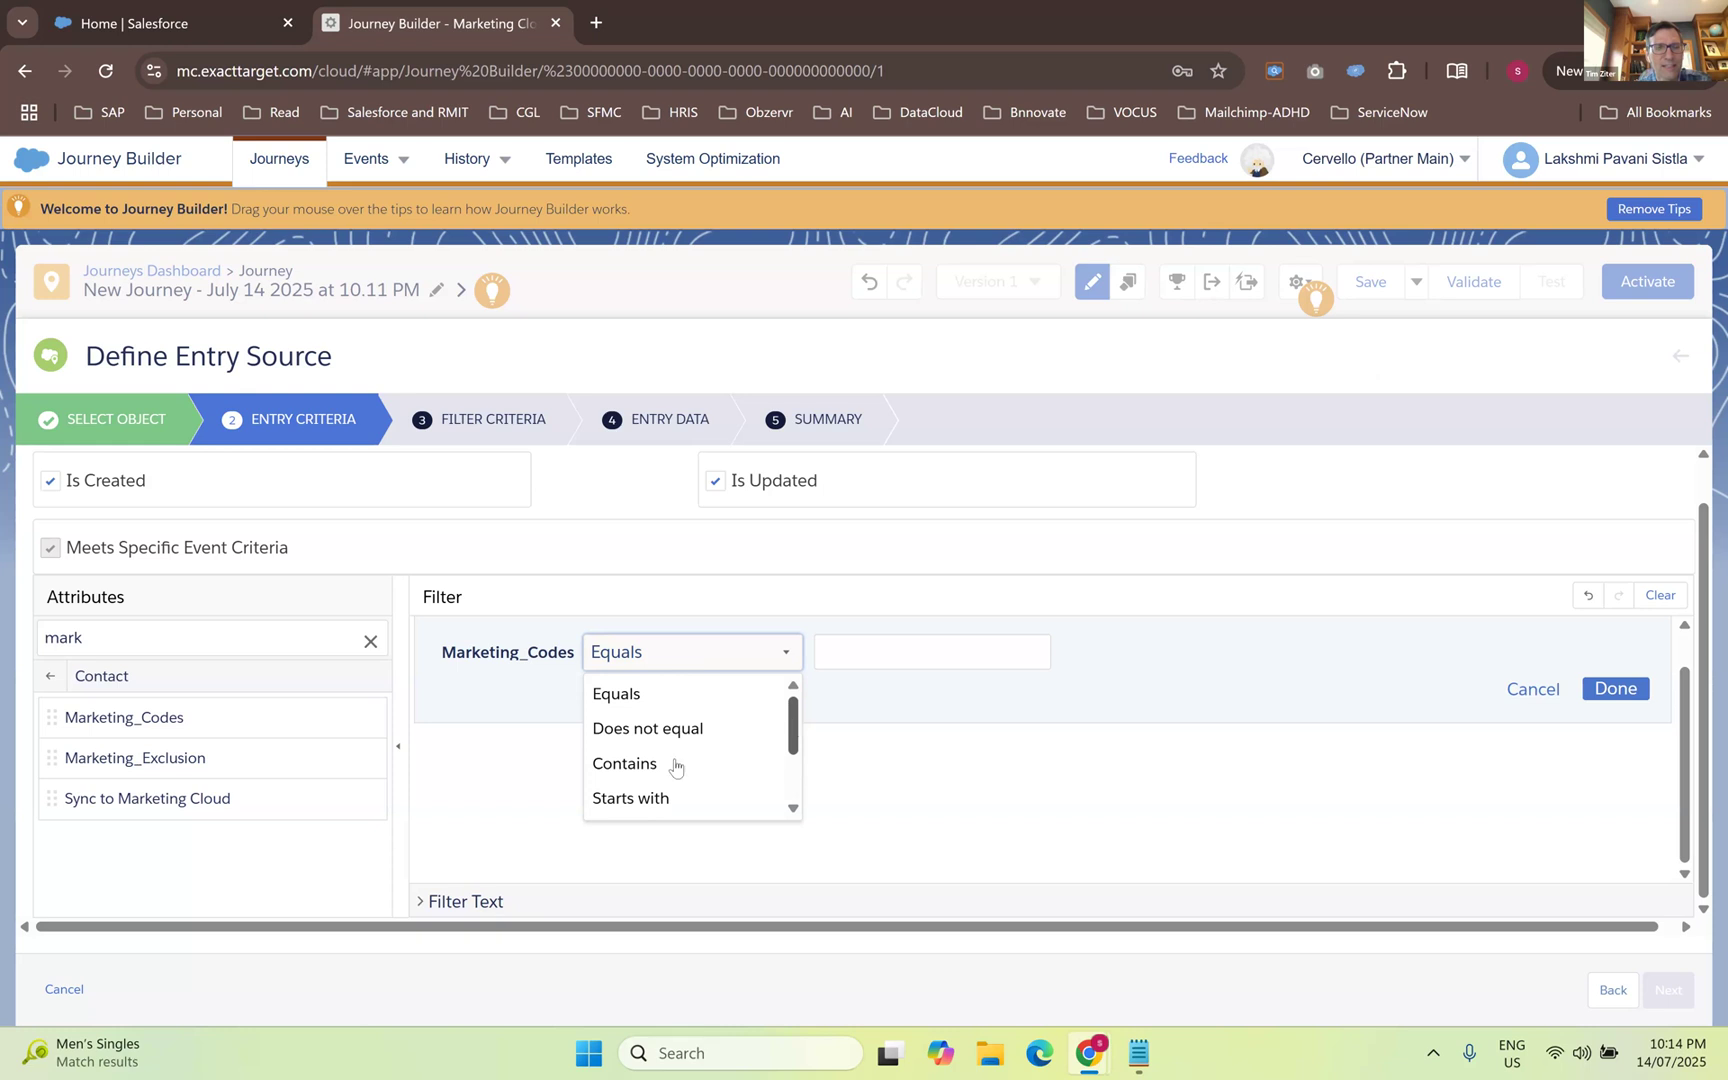
pyautogui.scroll(-2, 680, 760)
pyautogui.scroll(2, 684, 753)
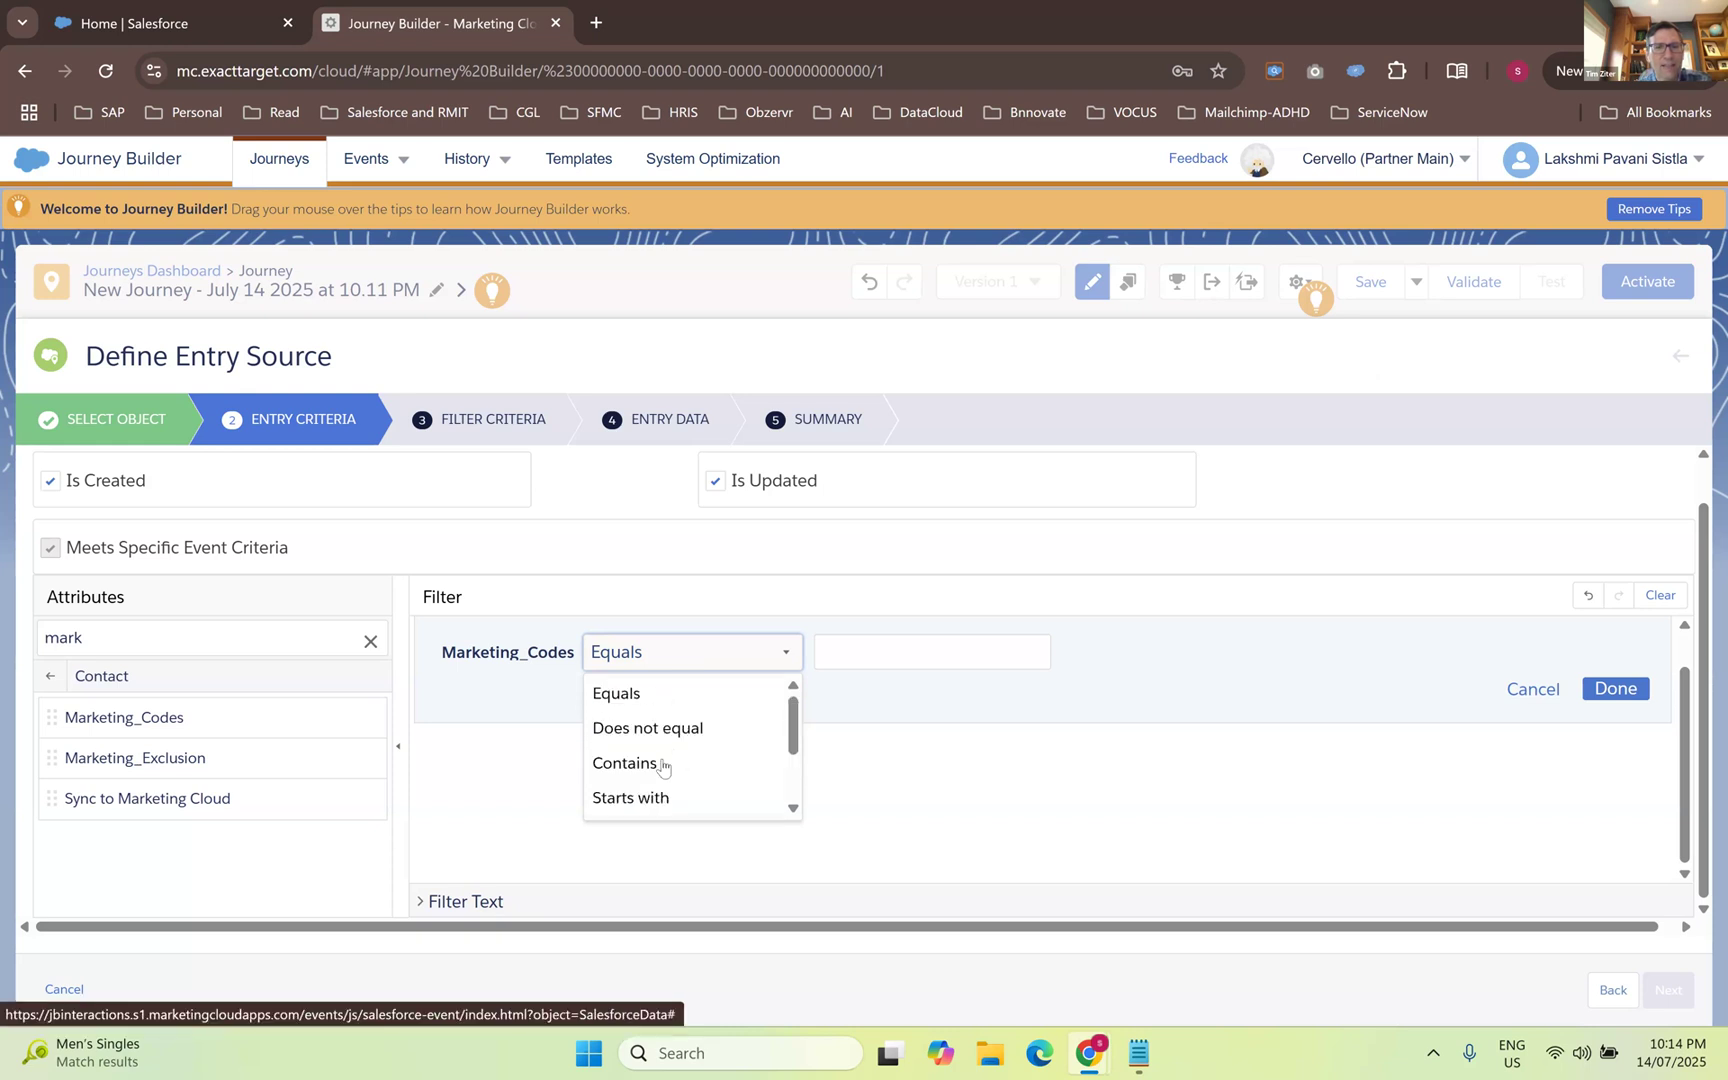
# - Set the Marketing_Codes condition to Contains M1 and apply it
pyautogui.click(662, 762)
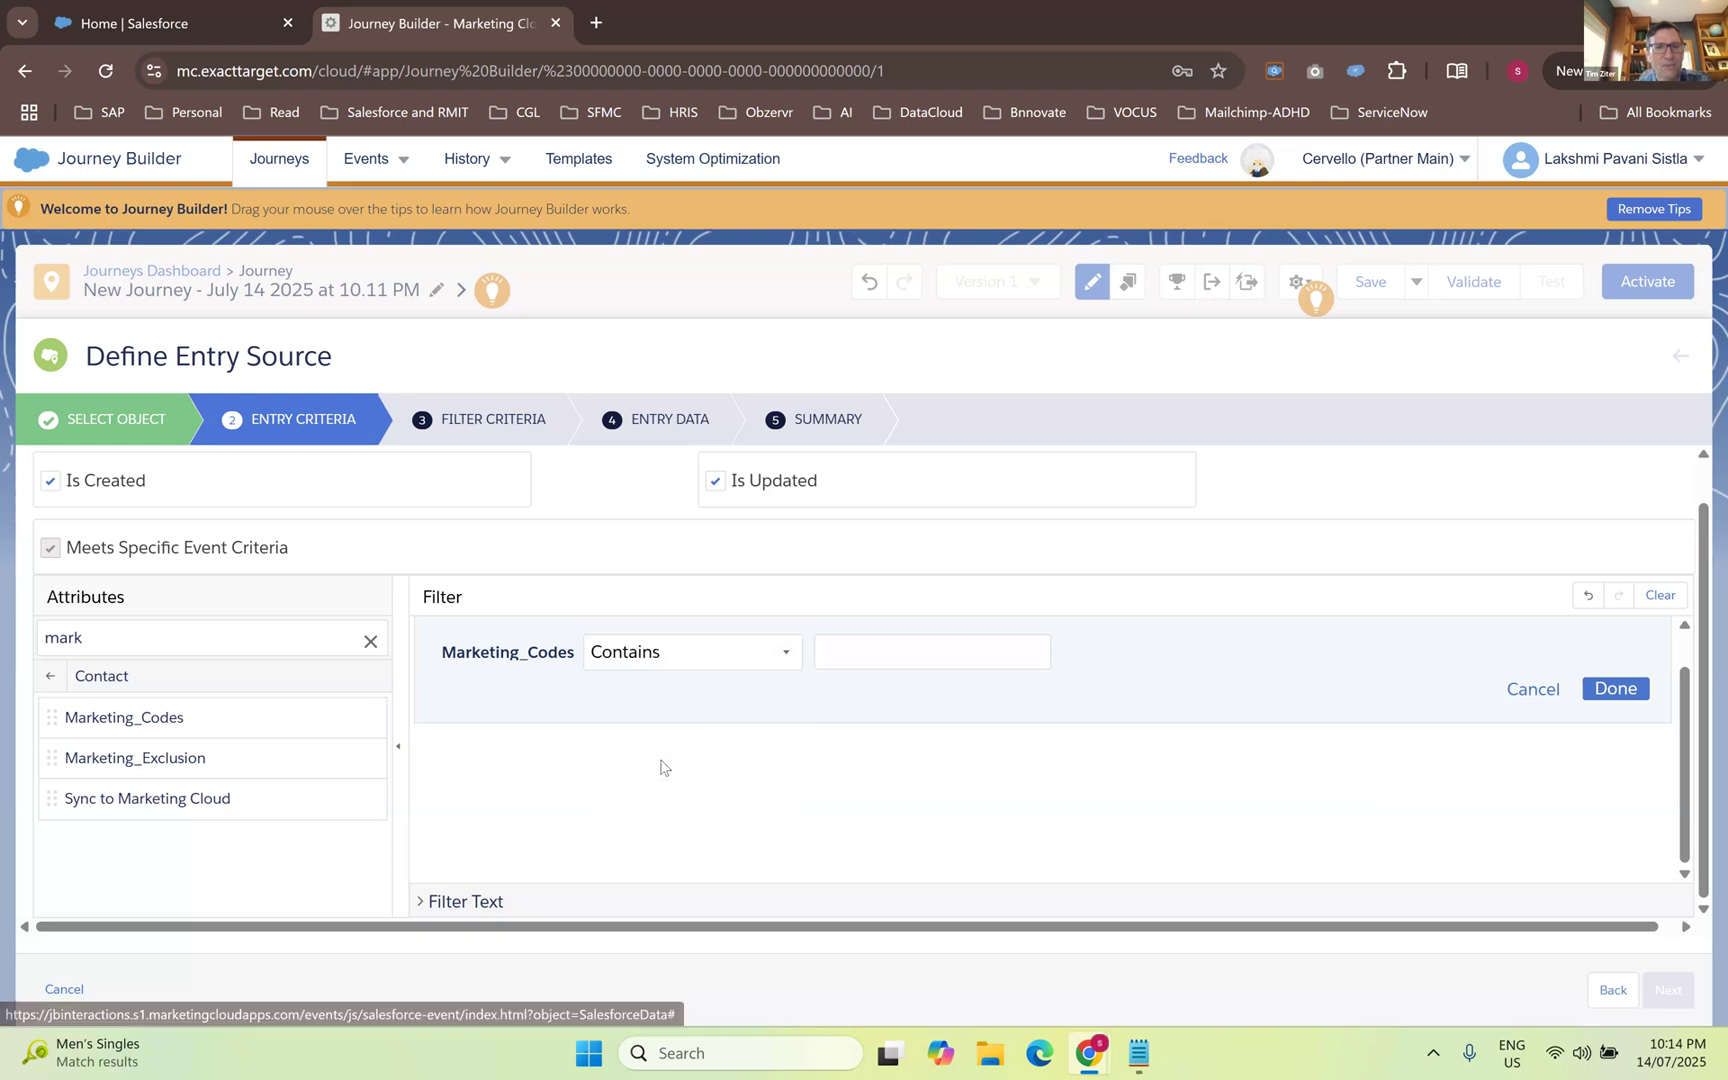
pyautogui.click(906, 660)
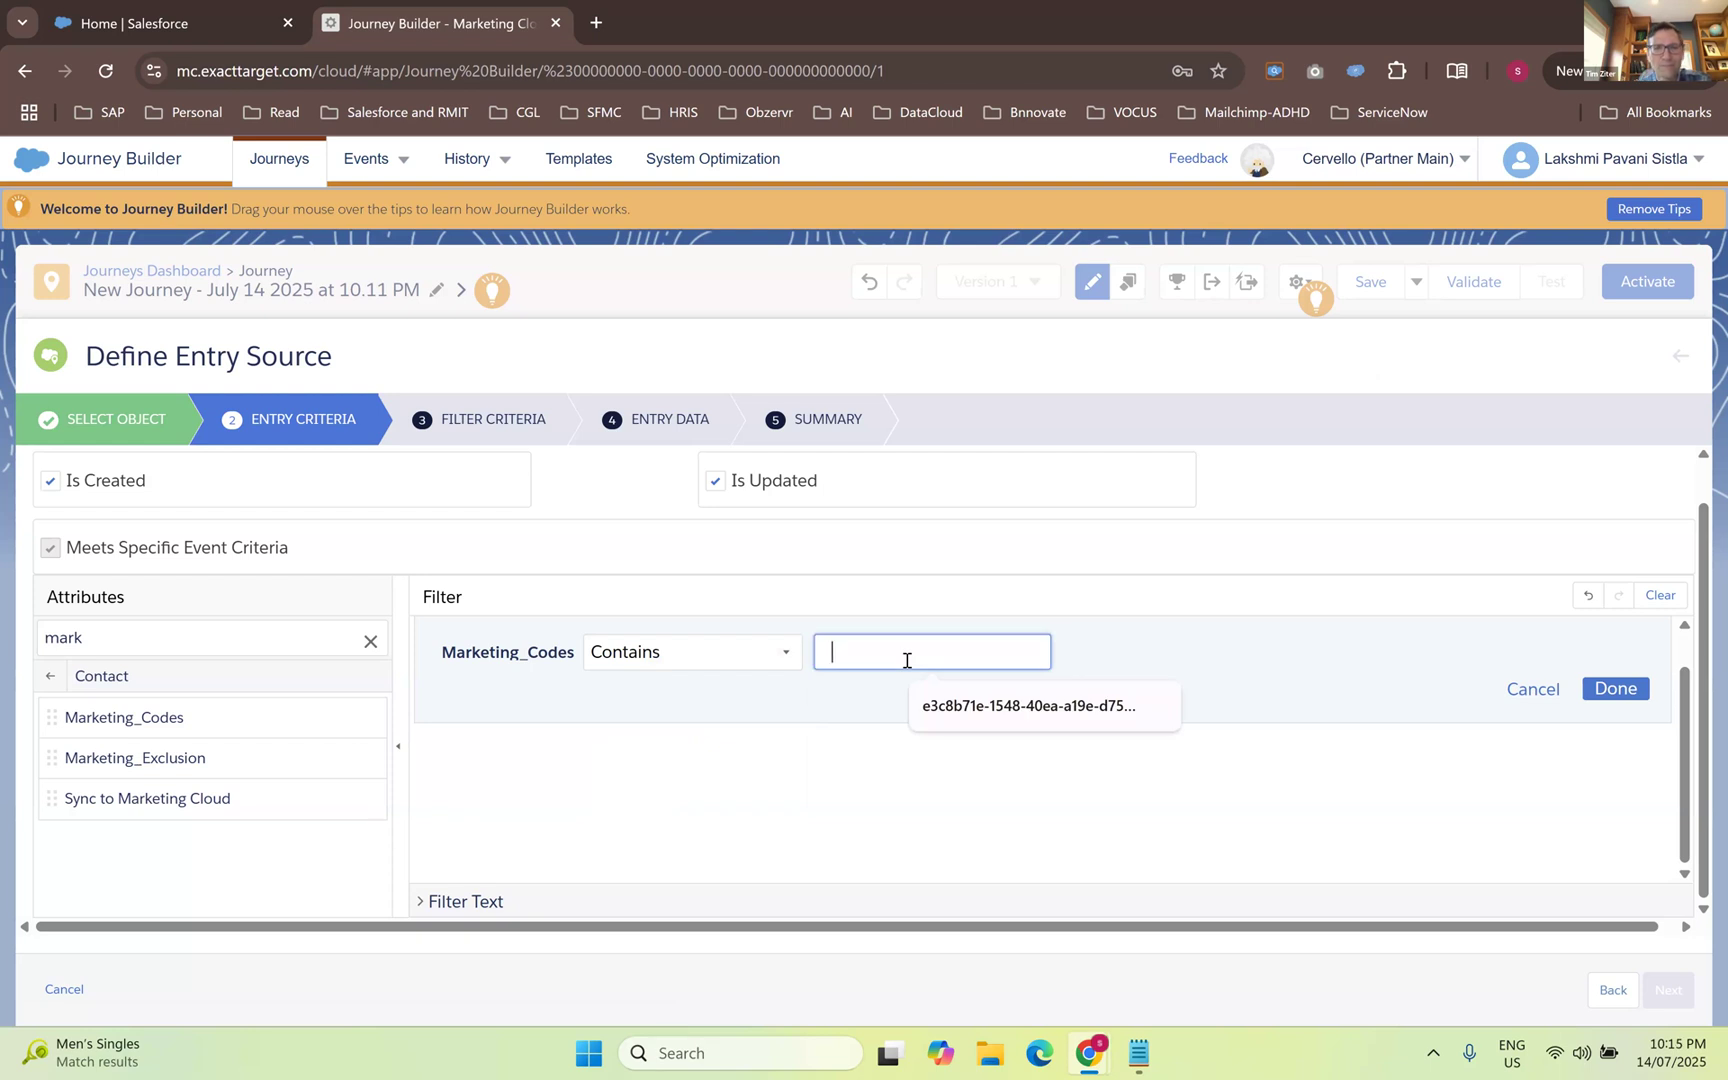
pyautogui.write('M1')
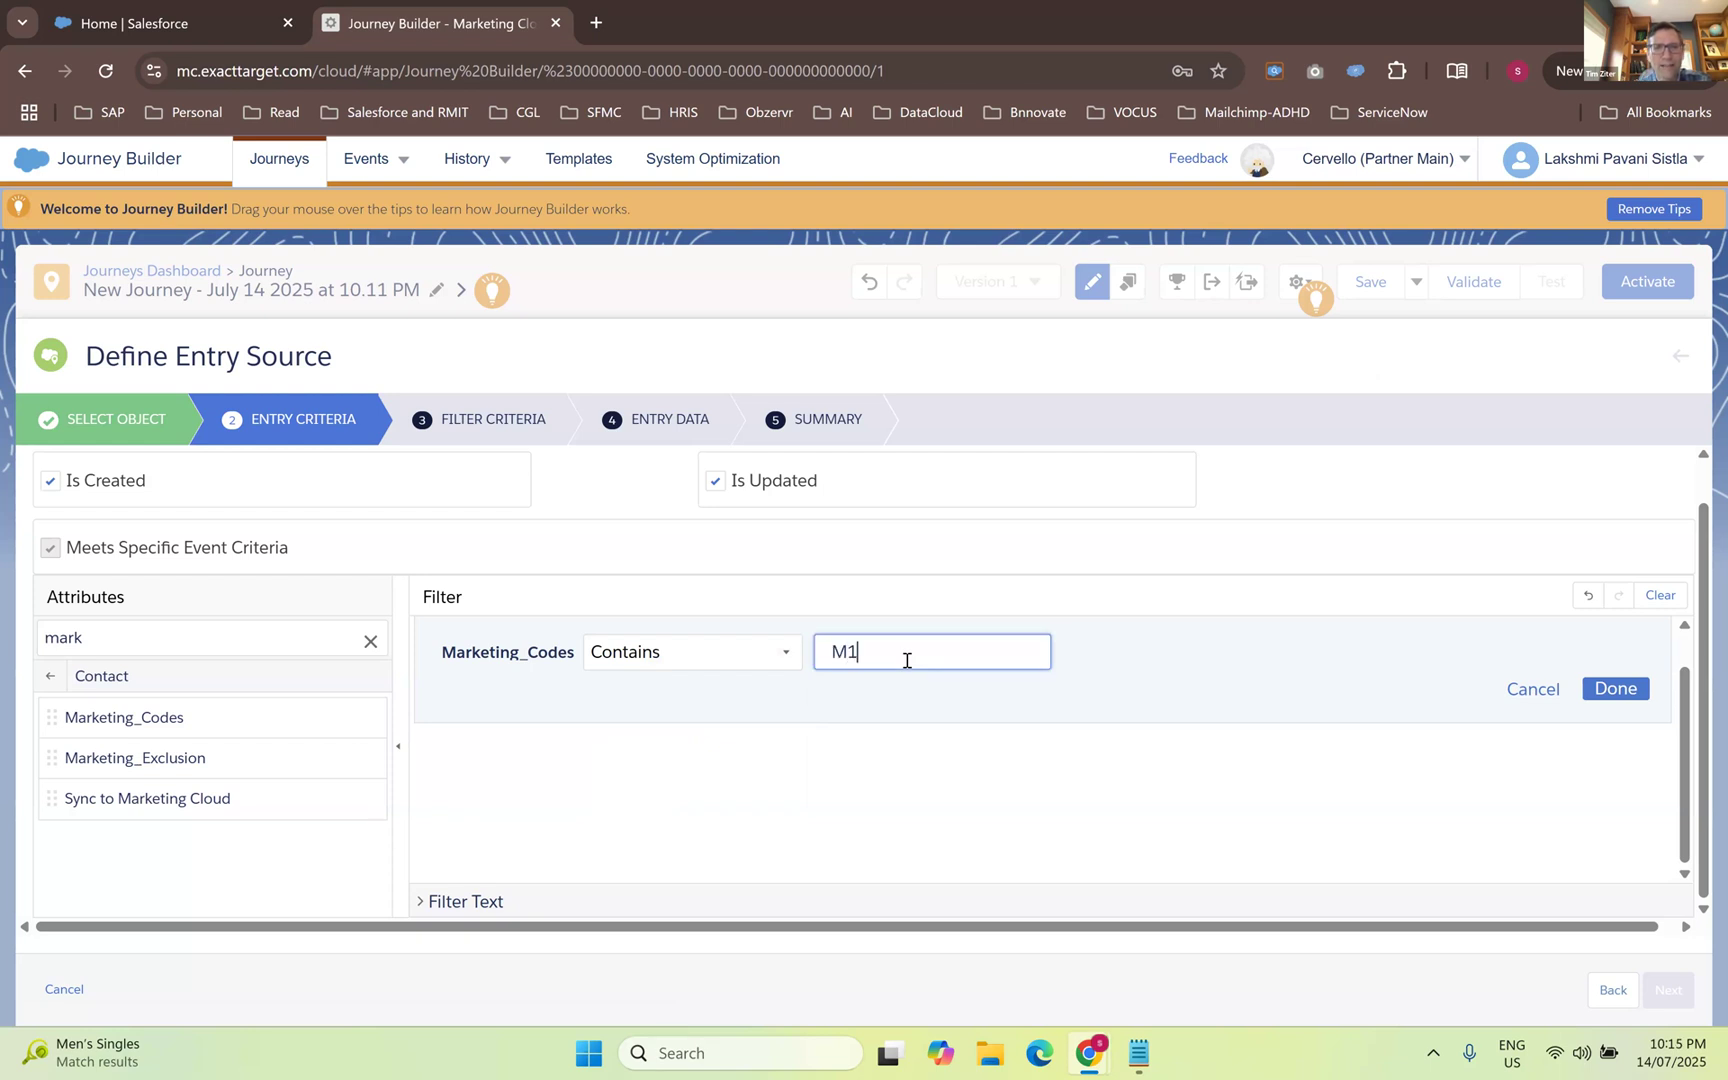
pyautogui.click(1615, 688)
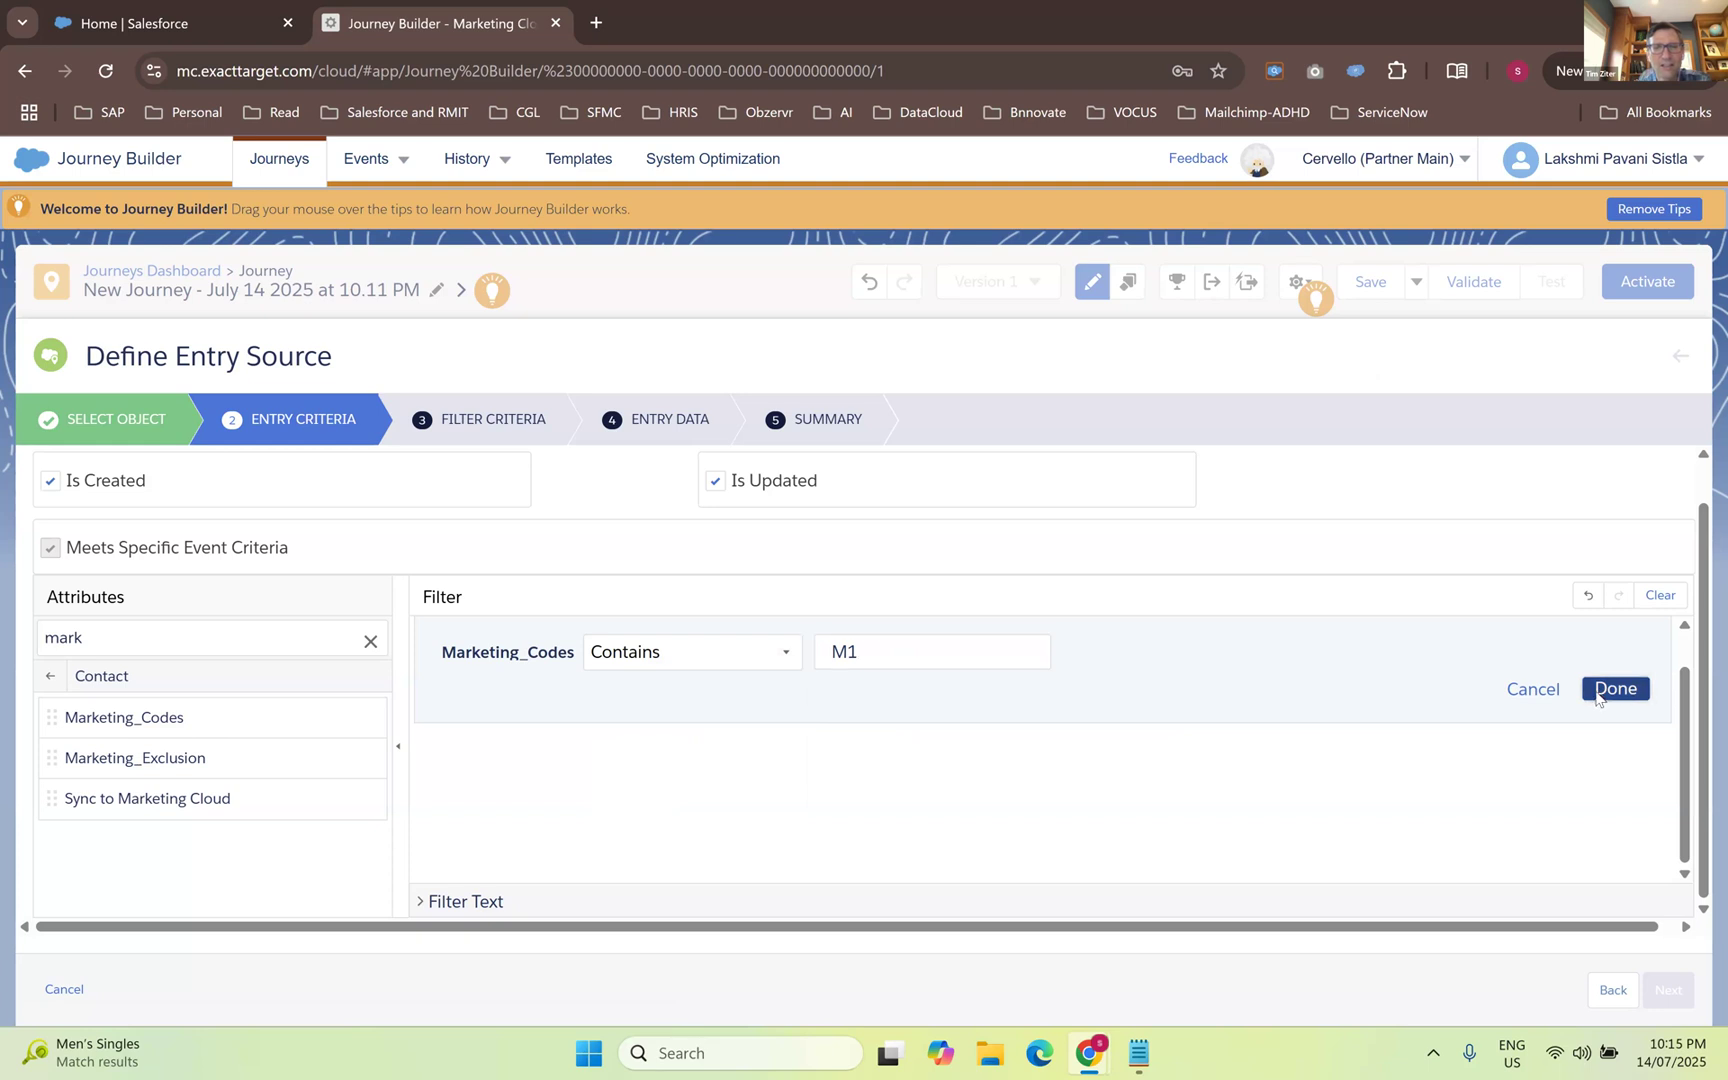
# - Add a second Marketing_Codes condition to the entry filter, set to Contains EM1
pyautogui.moveTo(93, 718); pyautogui.dragTo(498, 711)
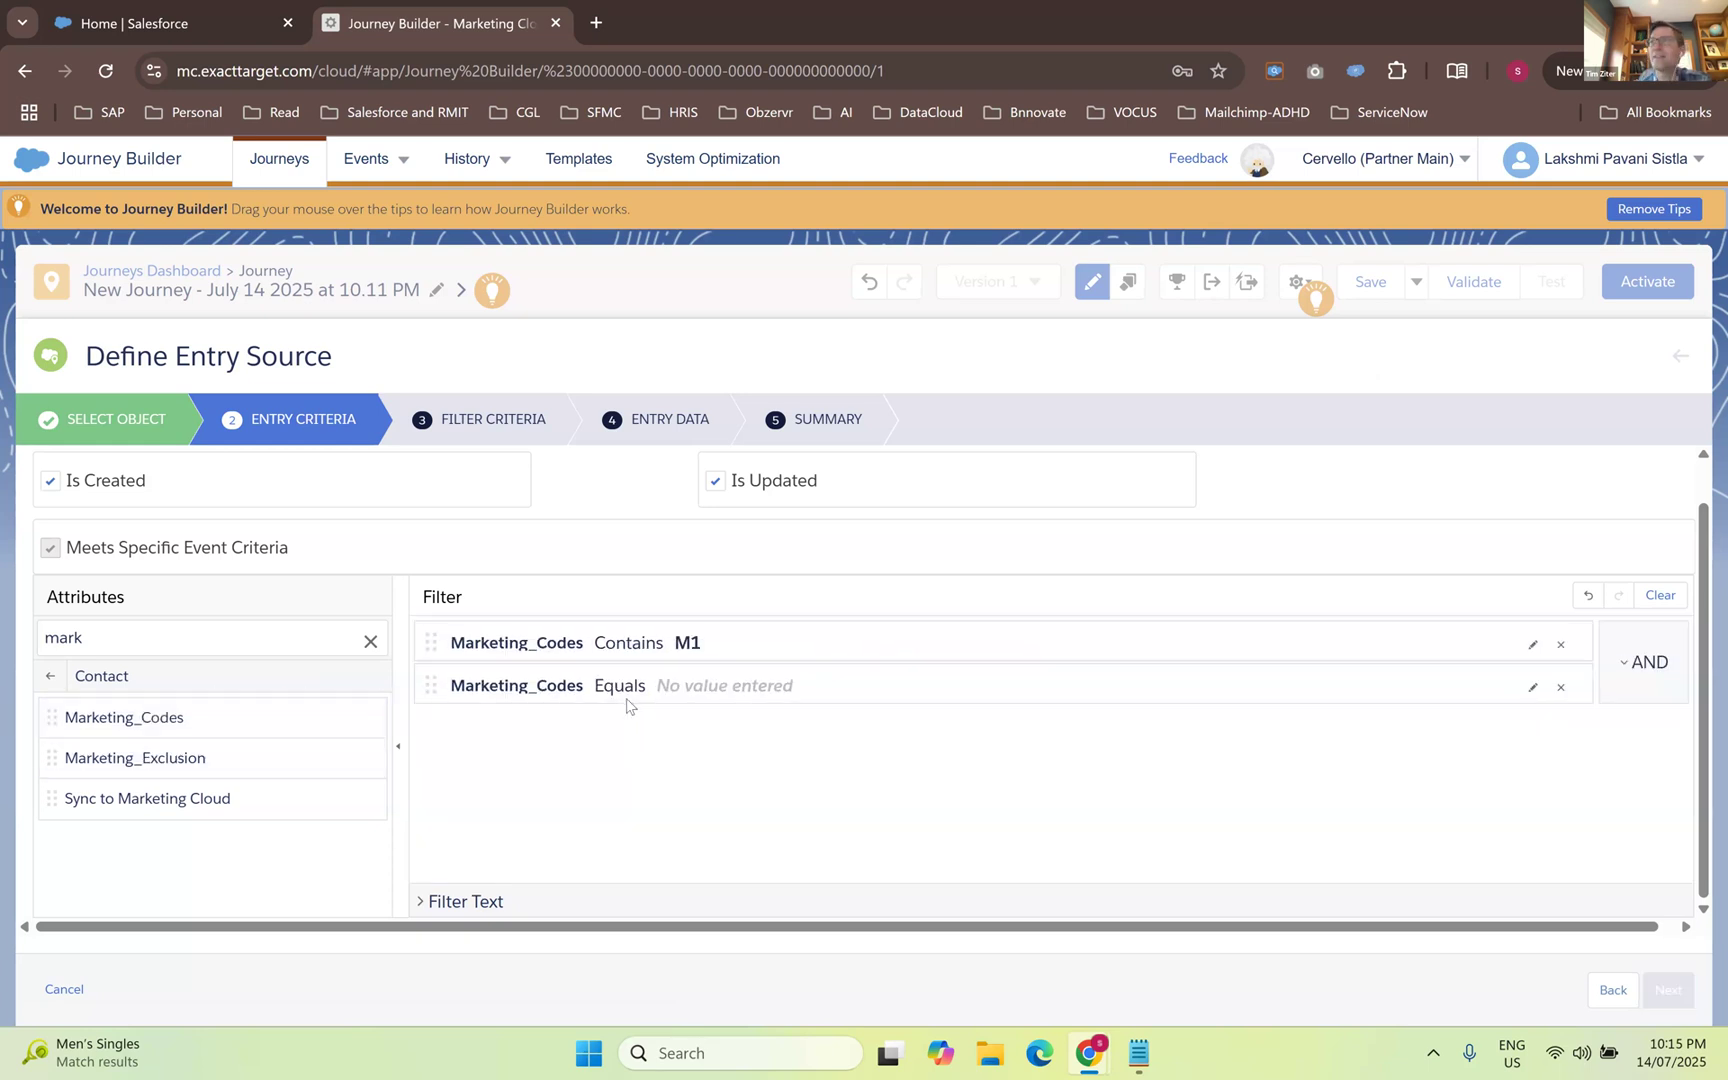
pyautogui.click(624, 695)
pyautogui.click(642, 736)
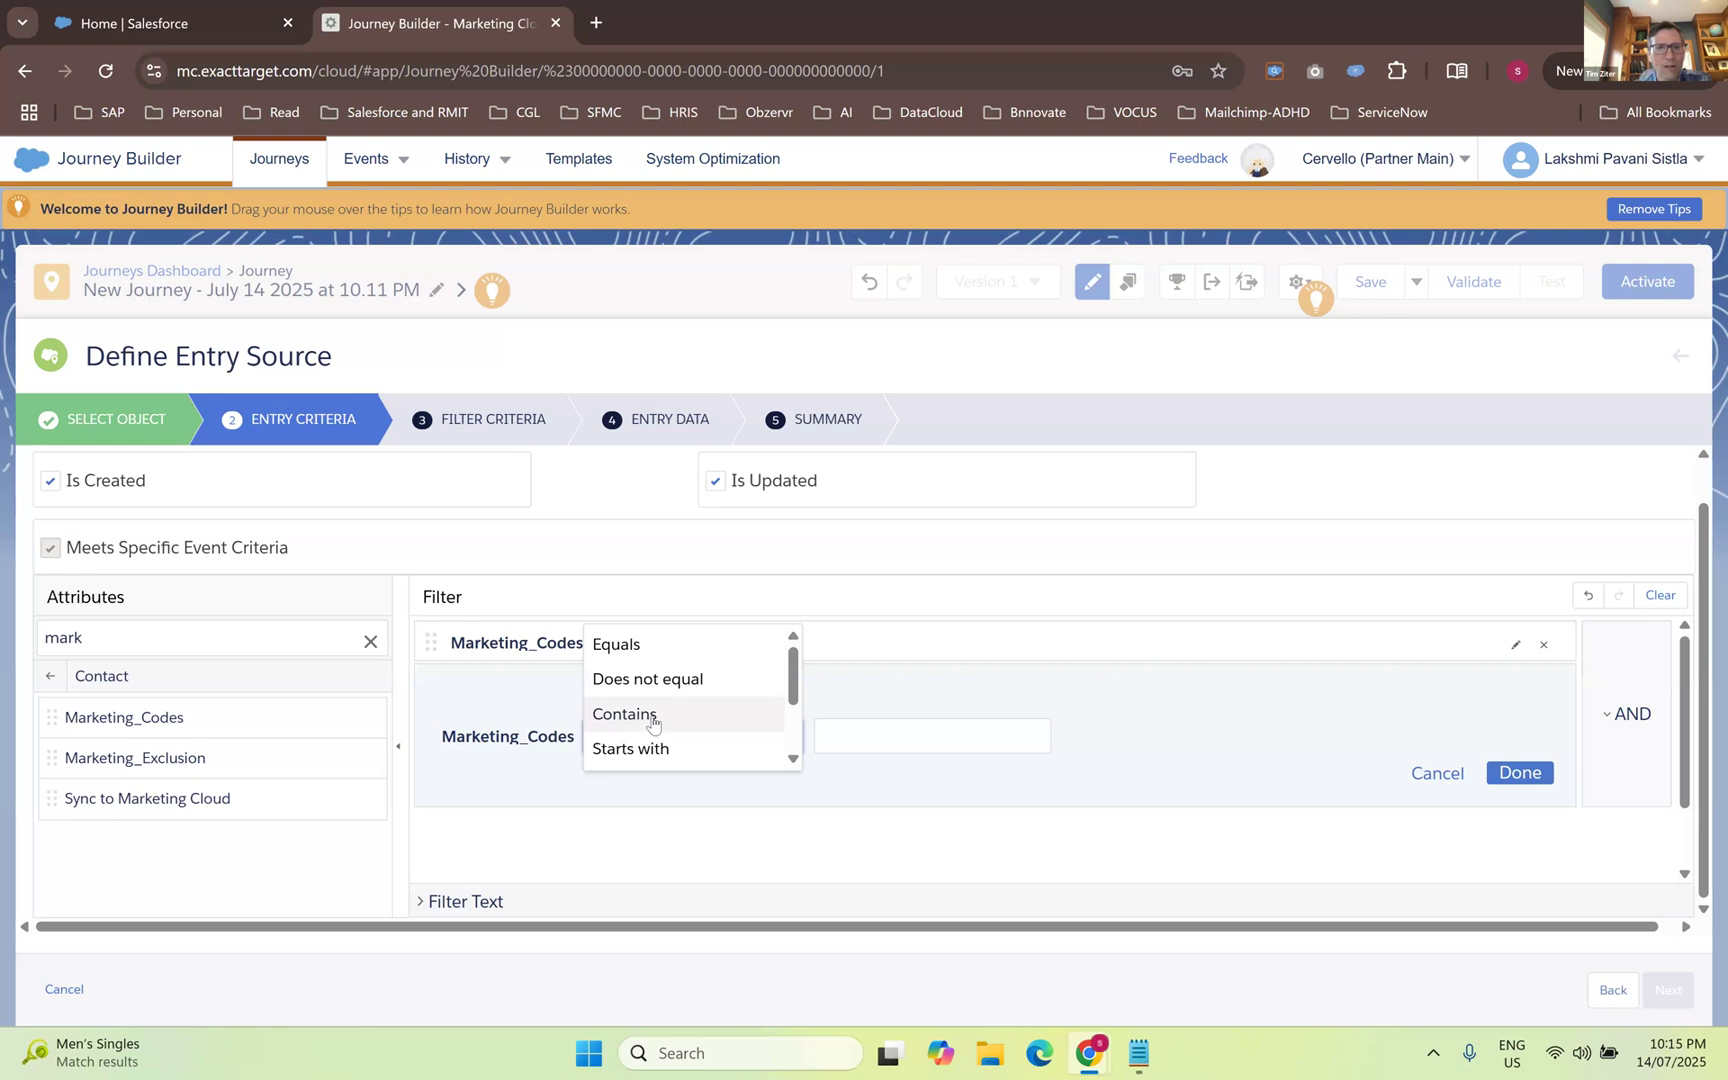
pyautogui.click(652, 715)
pyautogui.click(845, 731)
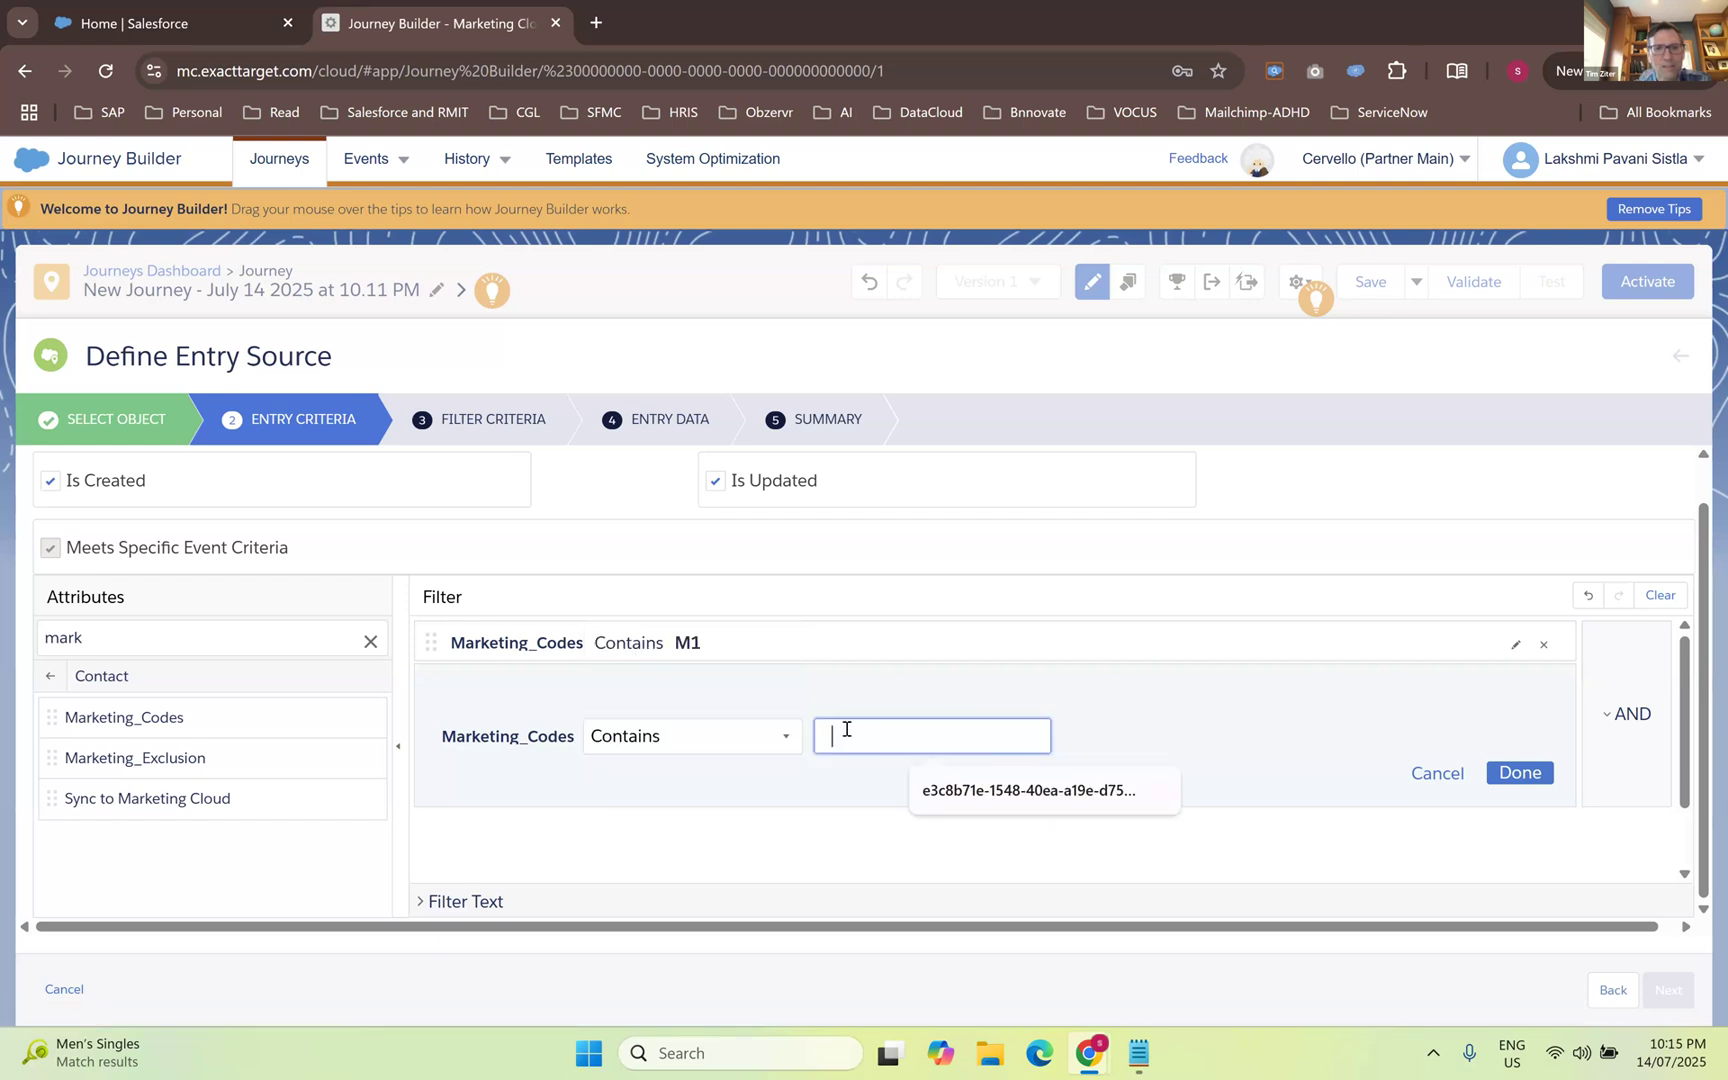
pyautogui.write('EM1')
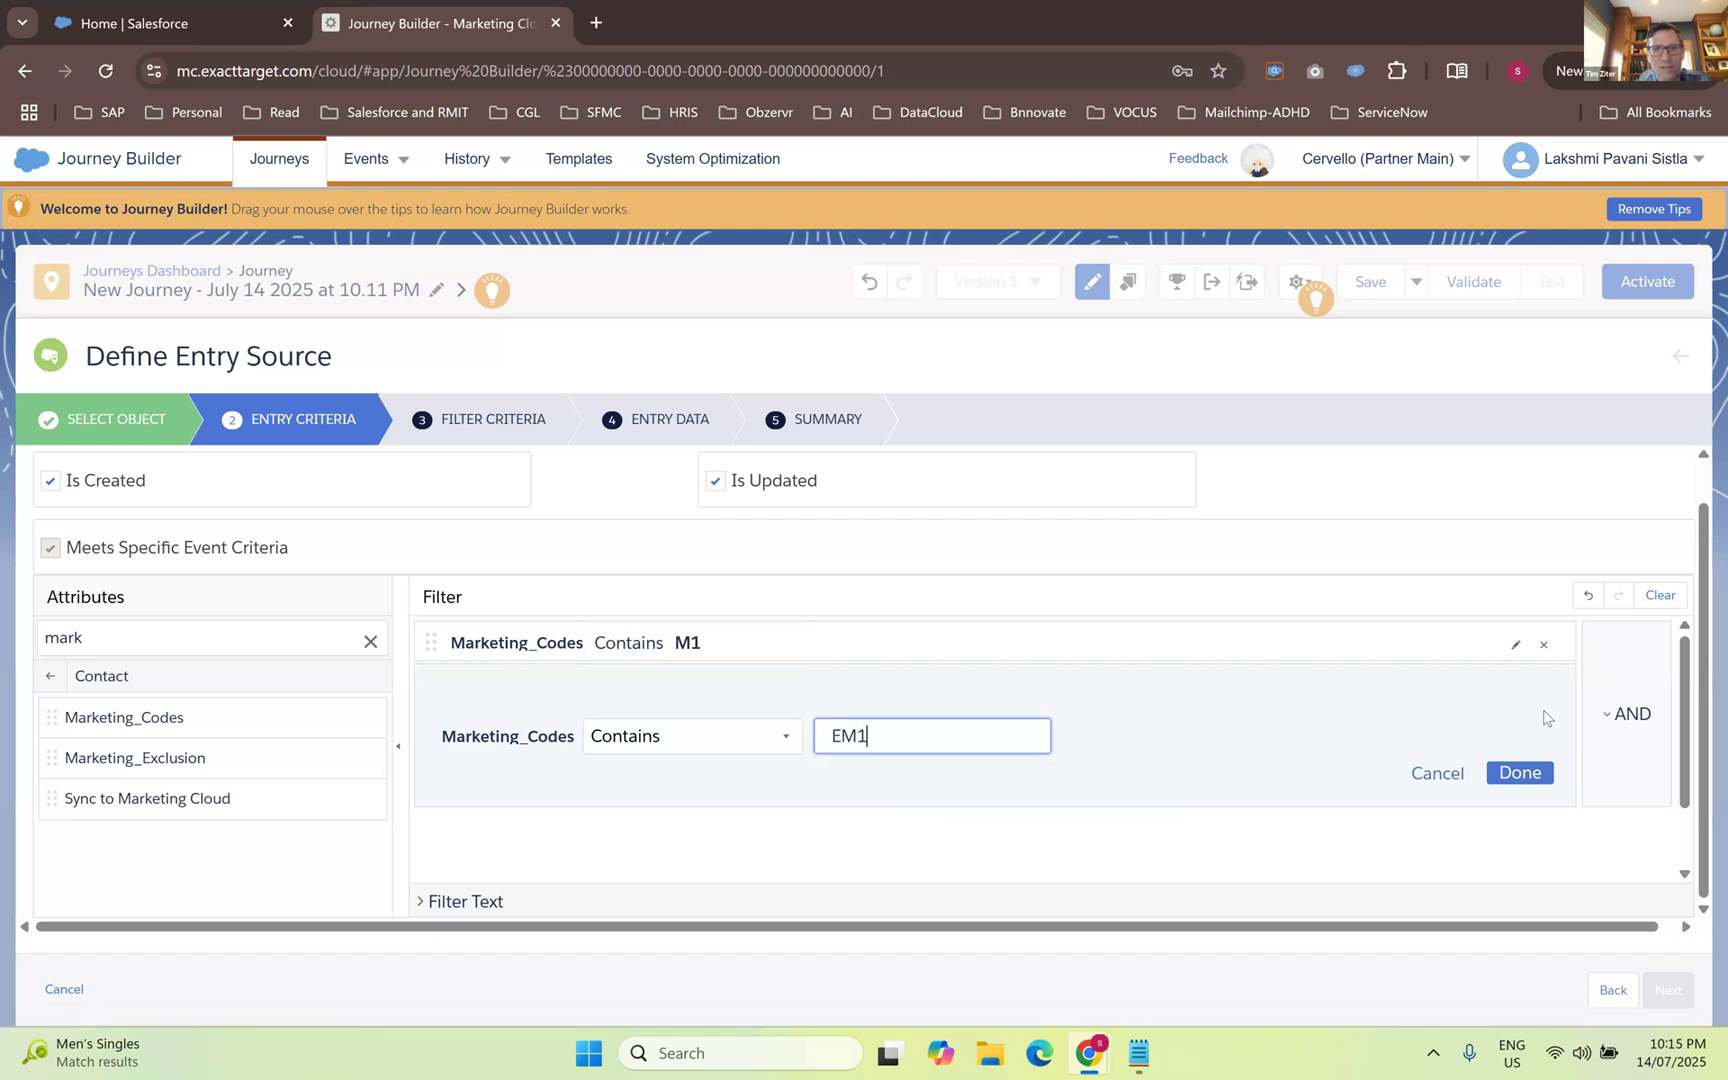
pyautogui.click(1521, 775)
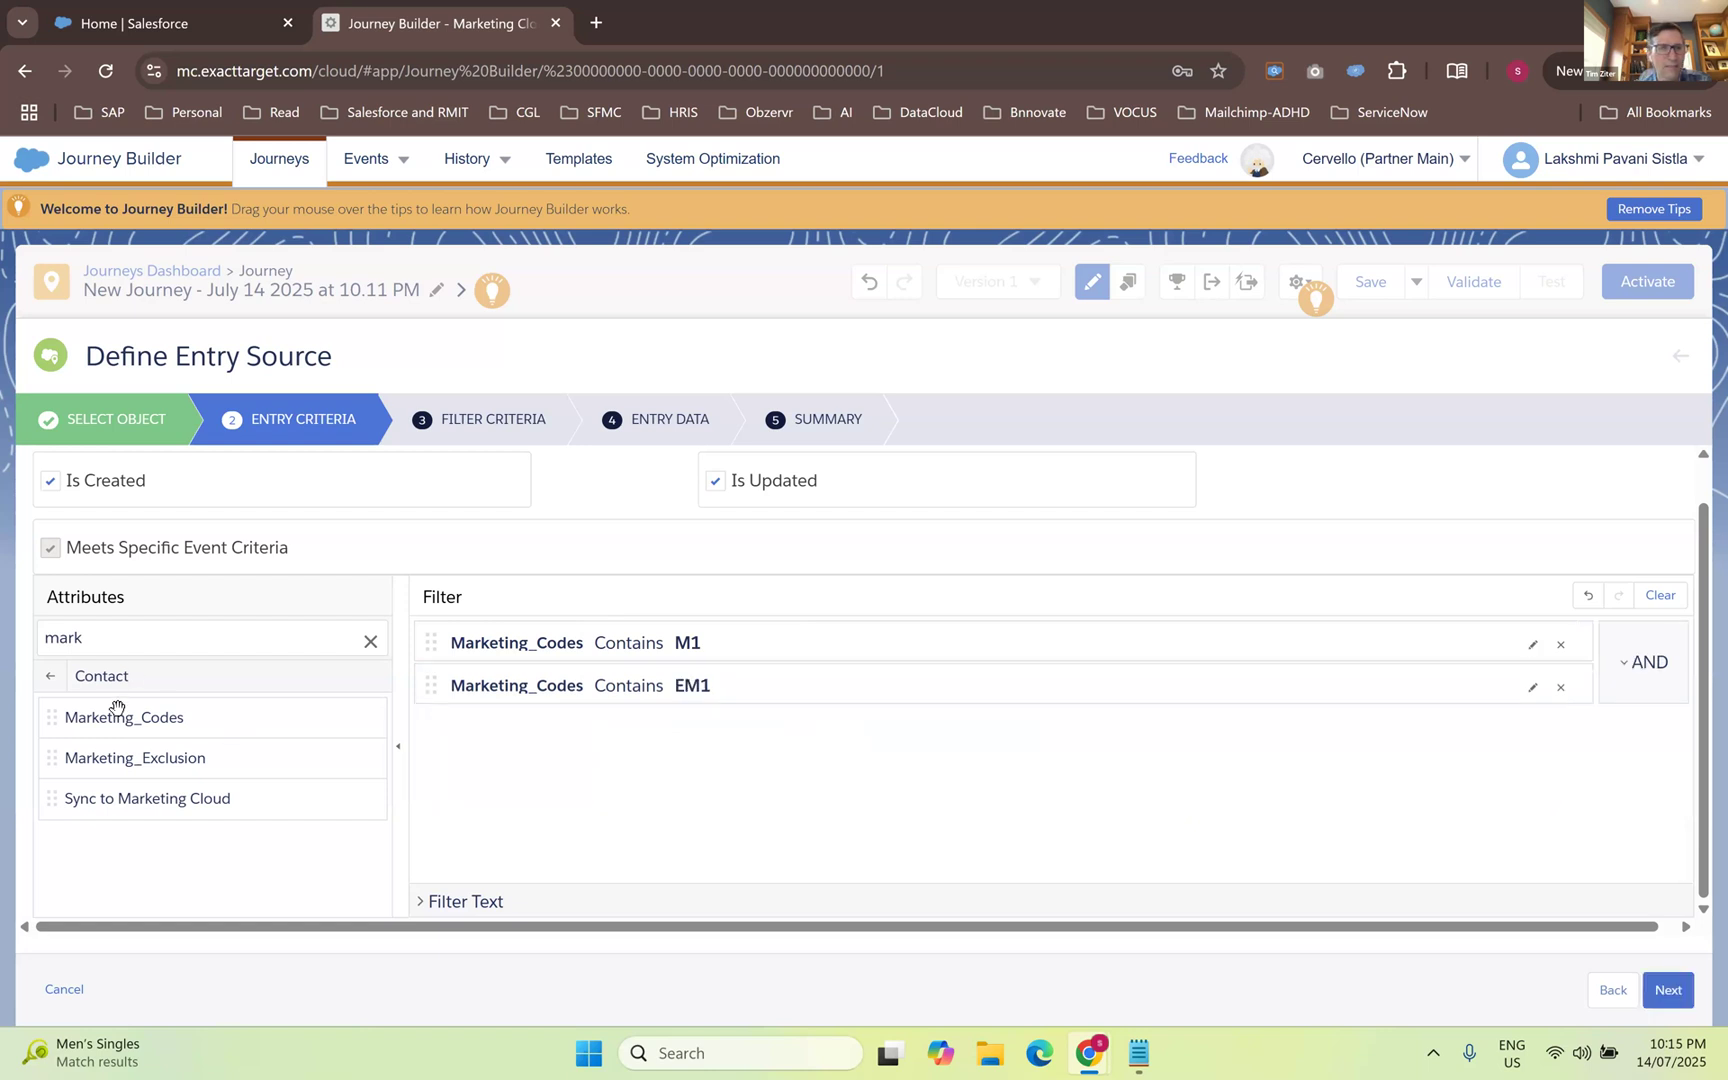
# - Add a third Marketing_Codes condition, Contains PM2, and combine the filter conditions with OR
pyautogui.moveTo(113, 724); pyautogui.dragTo(632, 740)
pyautogui.click(631, 737)
pyautogui.click(648, 783)
pyautogui.click(642, 719)
pyautogui.click(845, 779)
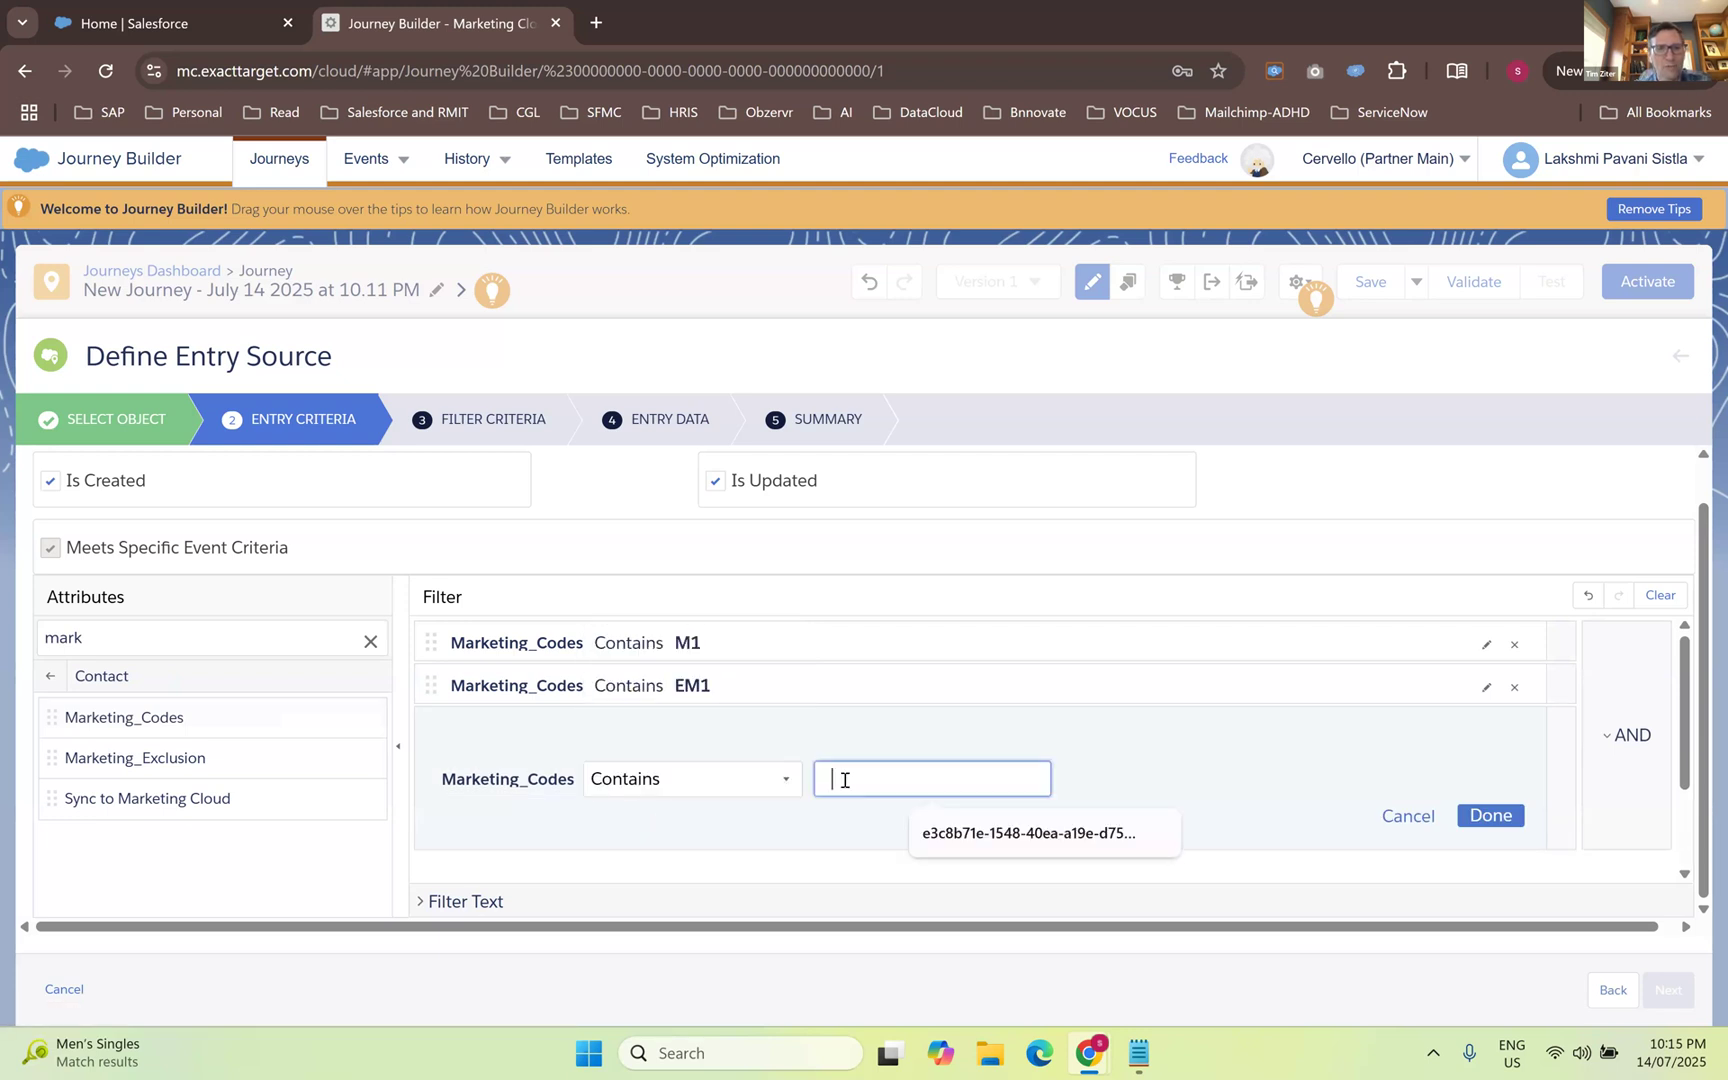
pyautogui.write('PM')
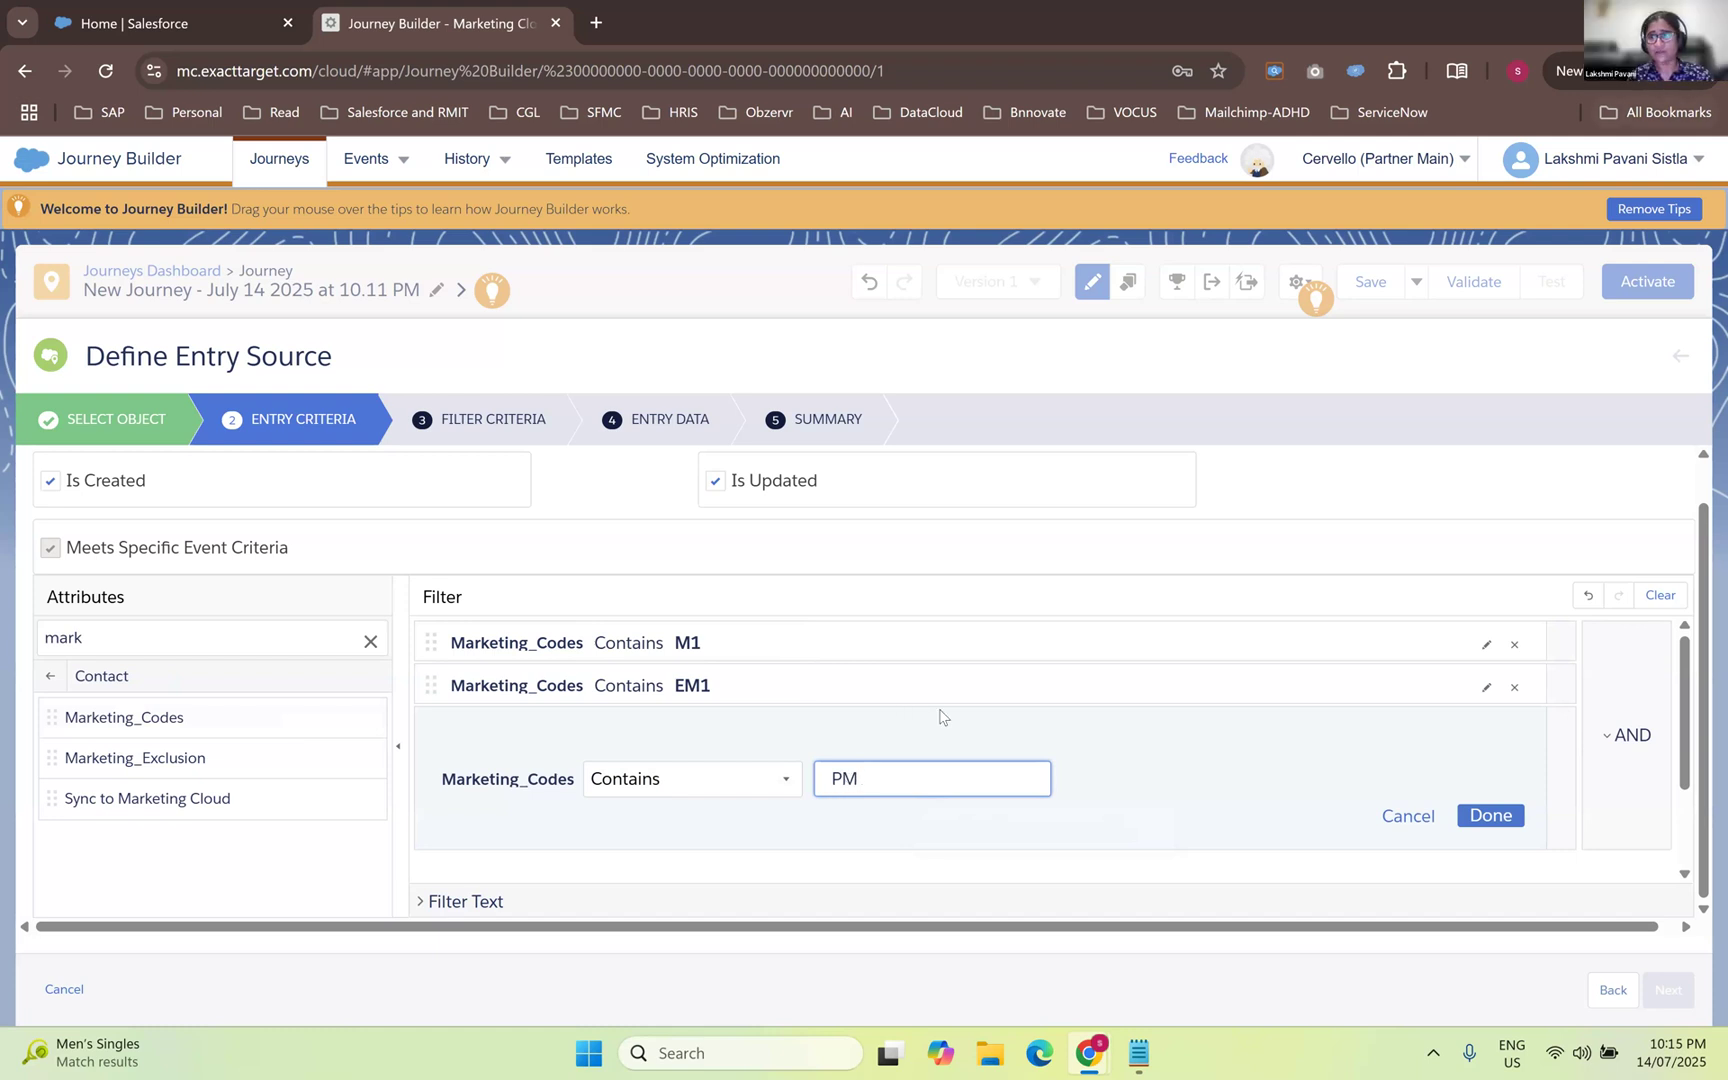
pyautogui.write('2')
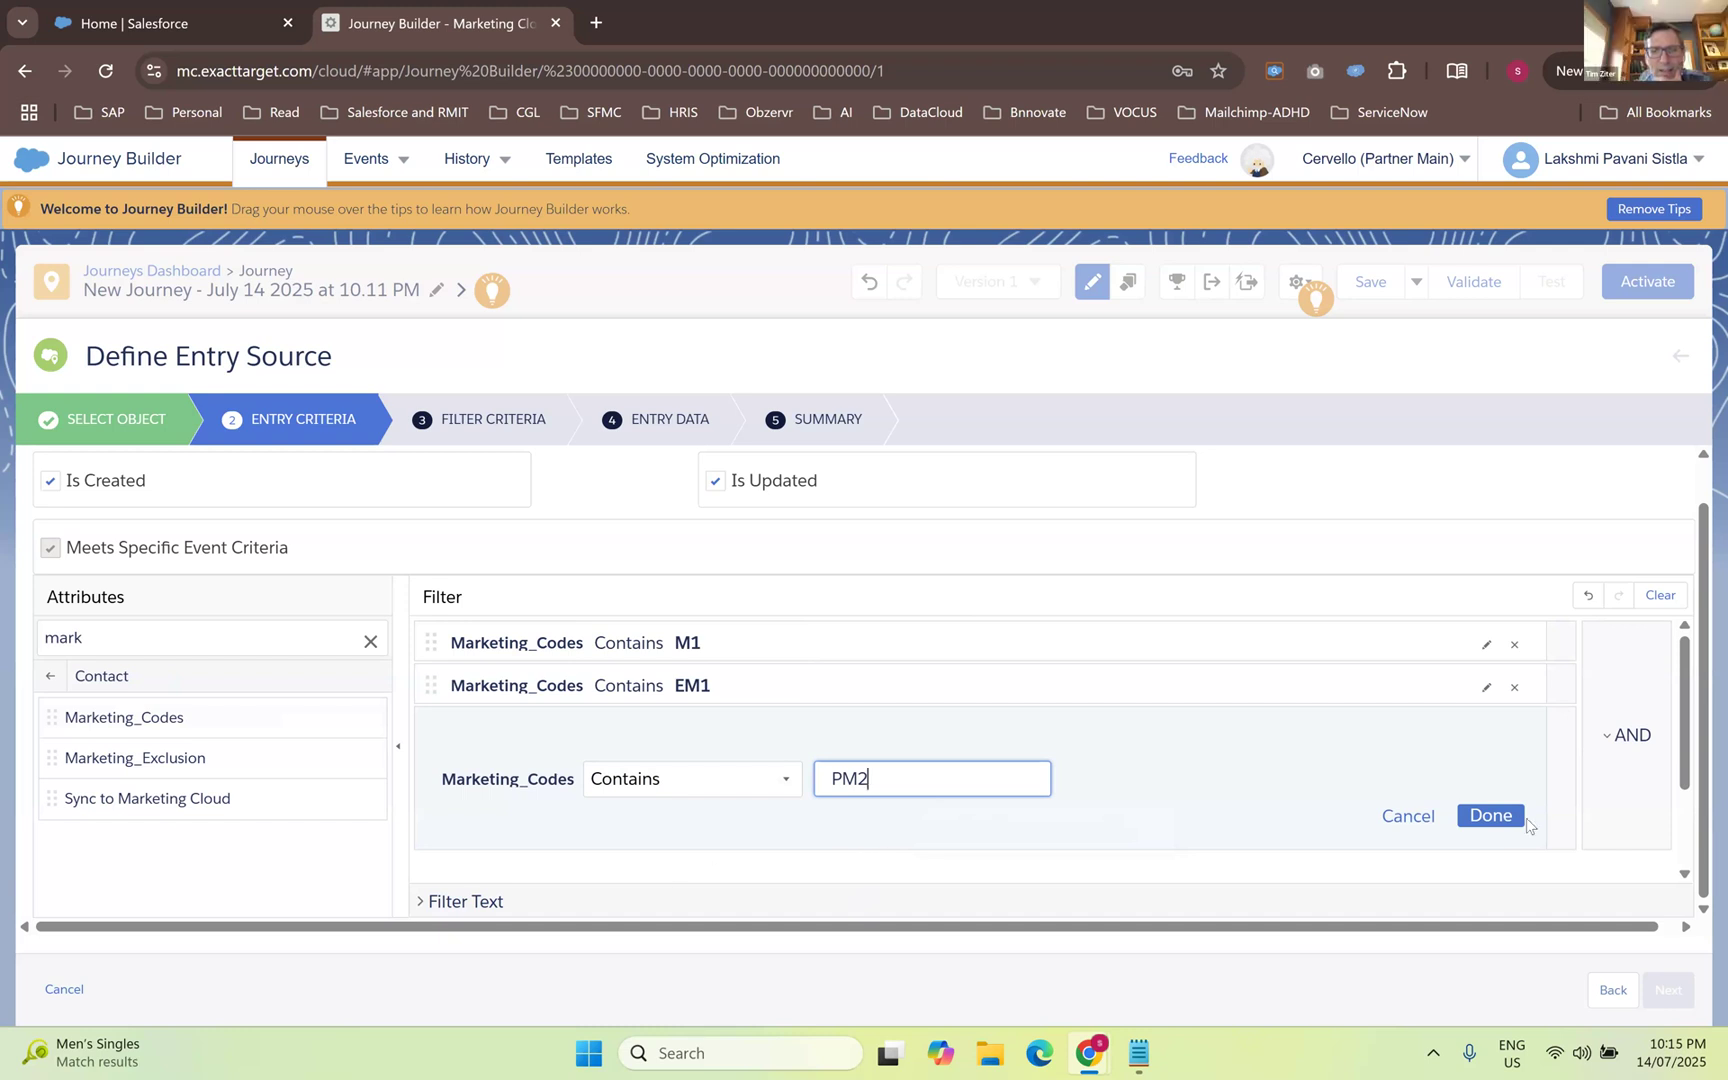
pyautogui.click(1488, 817)
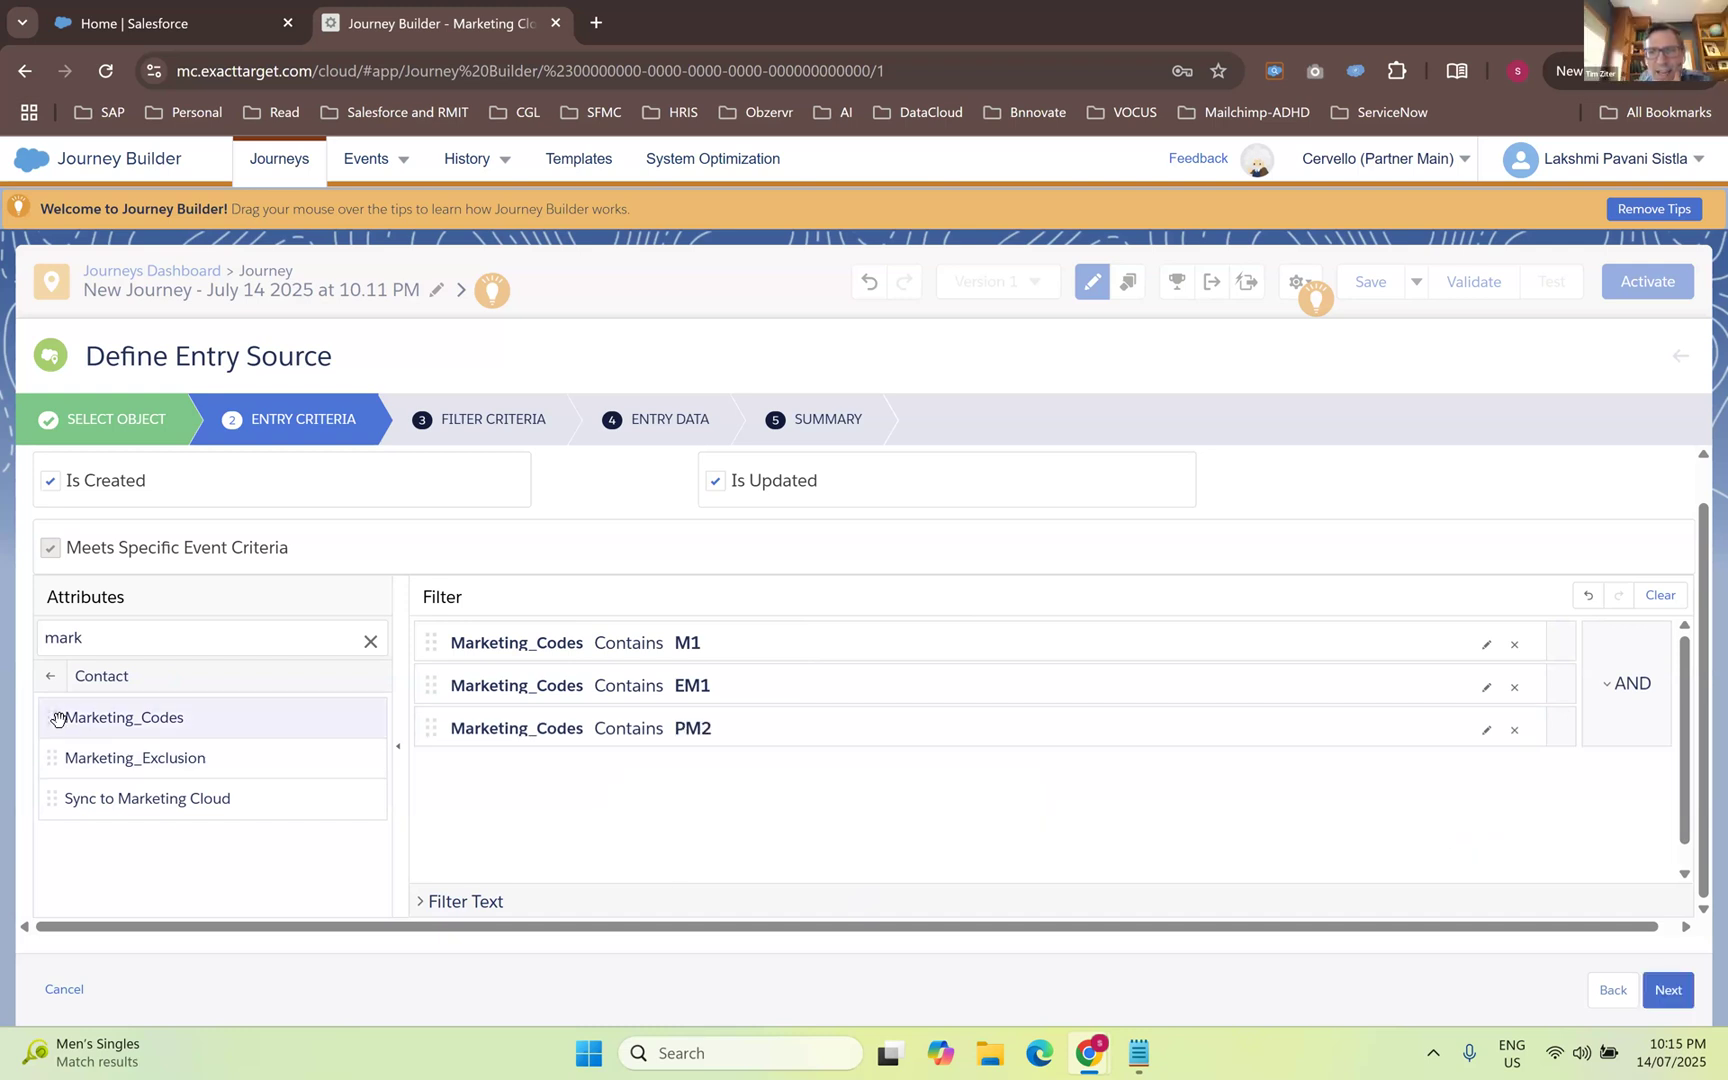
pyautogui.click(1621, 687)
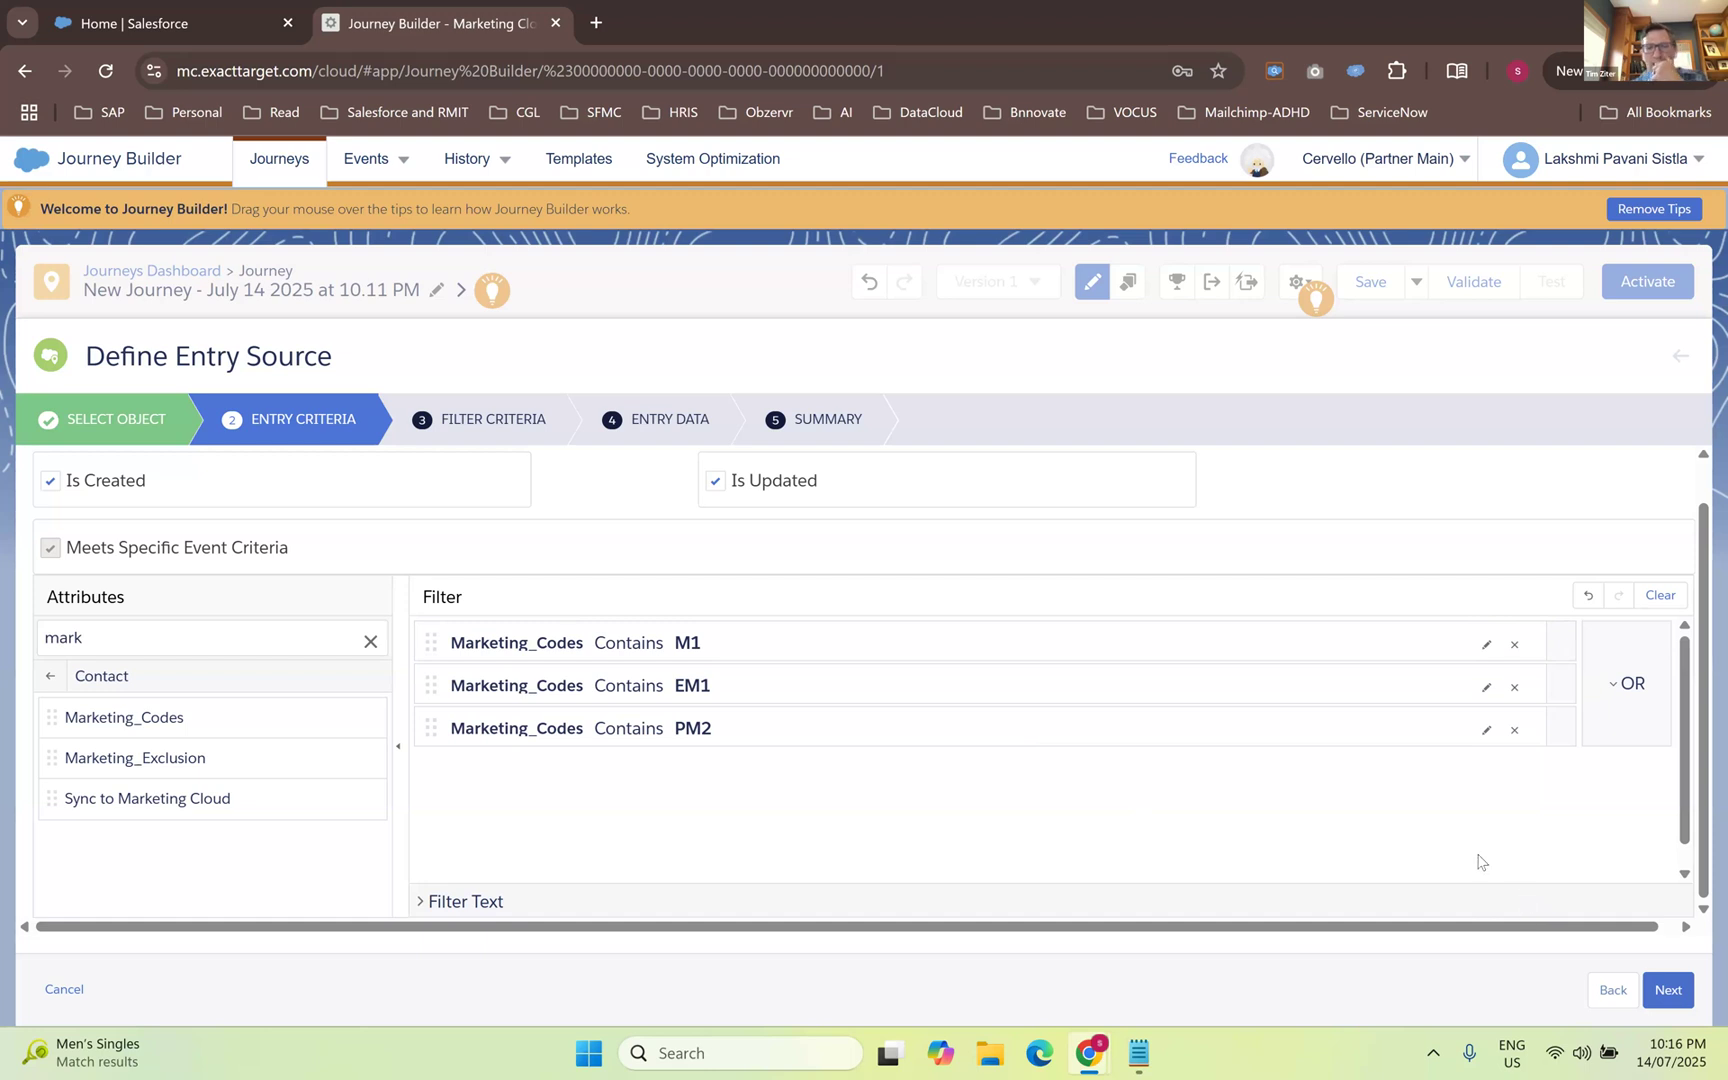
# - Cancel the entry source definition and discard its unsaved changes
pyautogui.click(71, 1000)
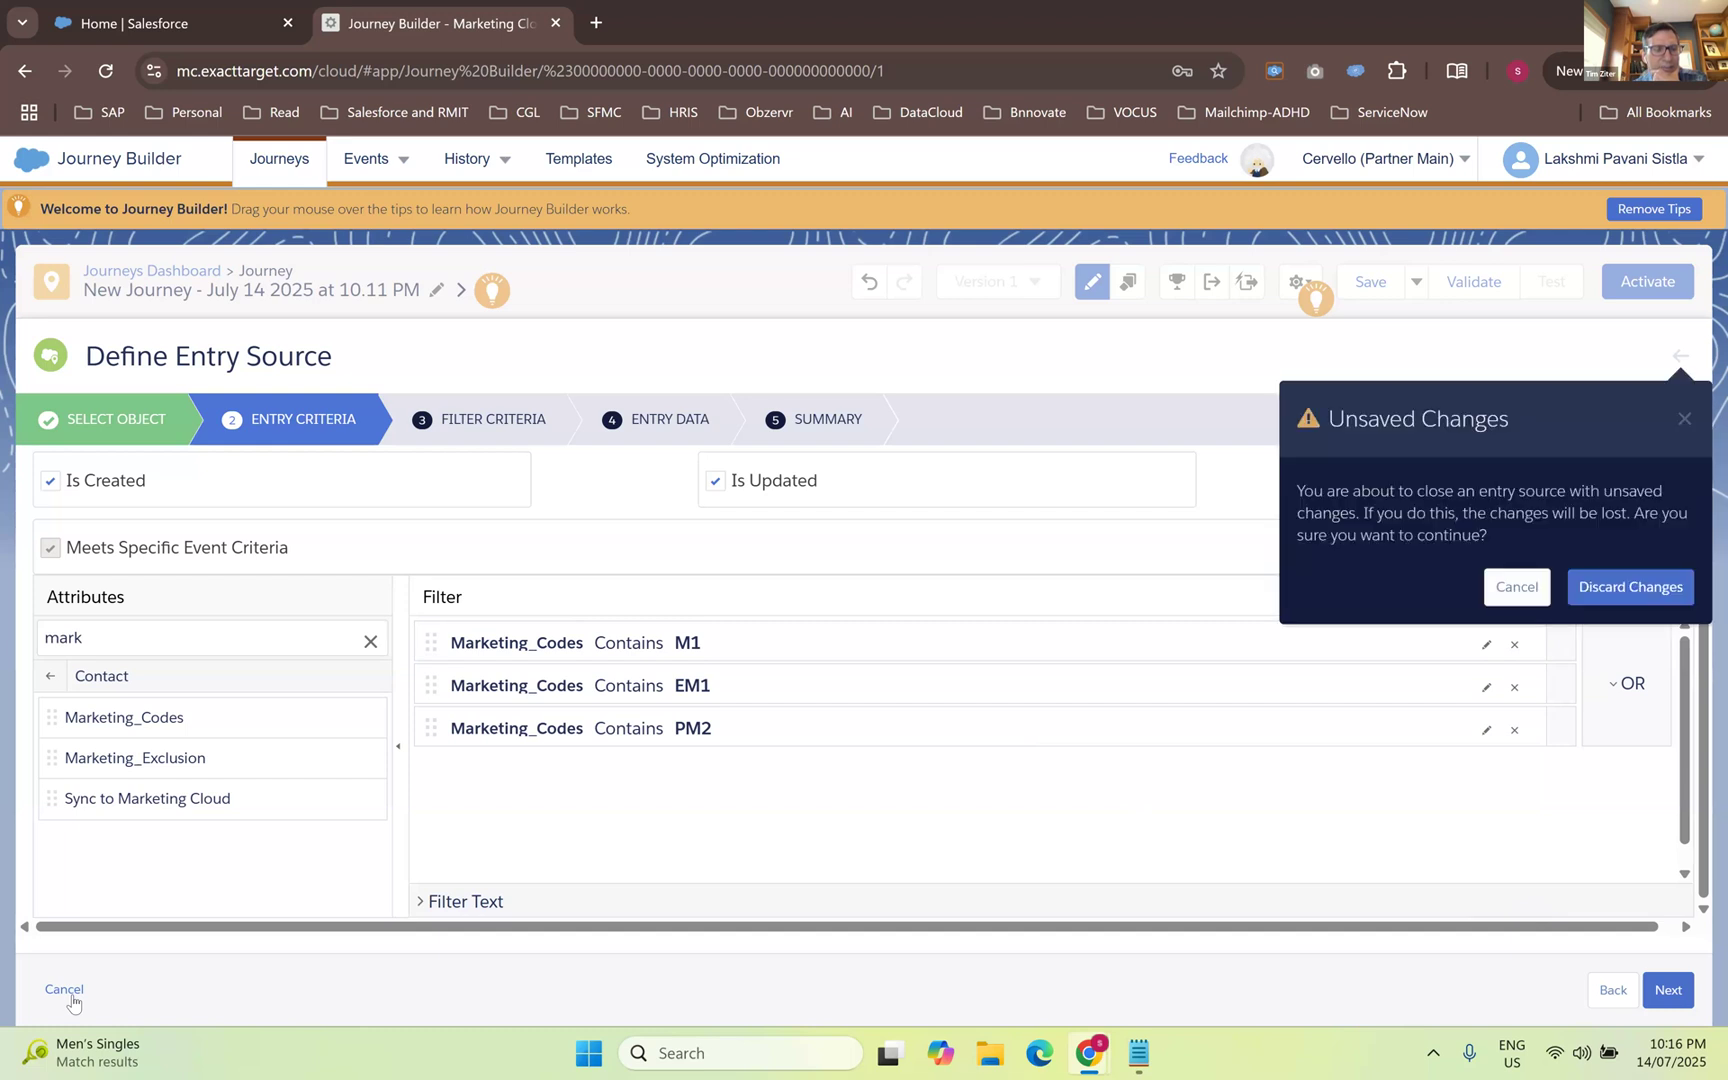
pyautogui.click(1620, 588)
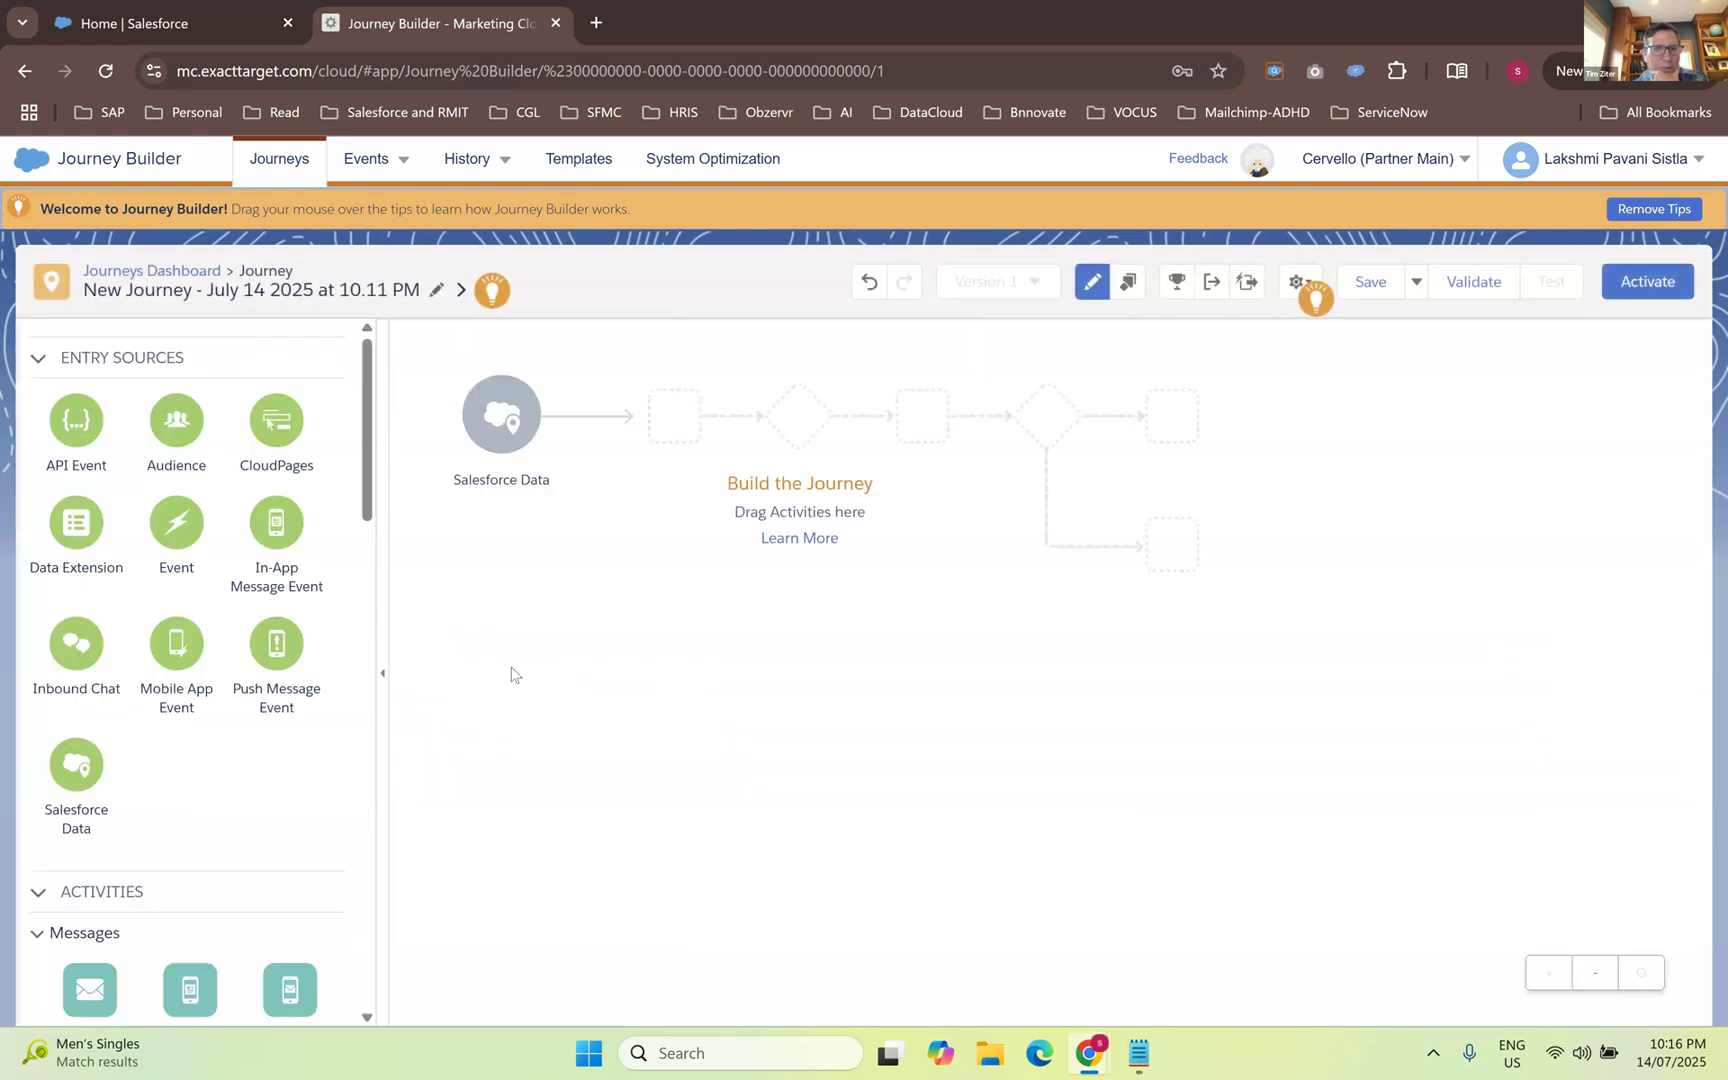
# - Add a Decision Split after the Salesforce Data entry source and open the criteria of Path 1 for editing
pyautogui.scroll(-8, 305, 730)
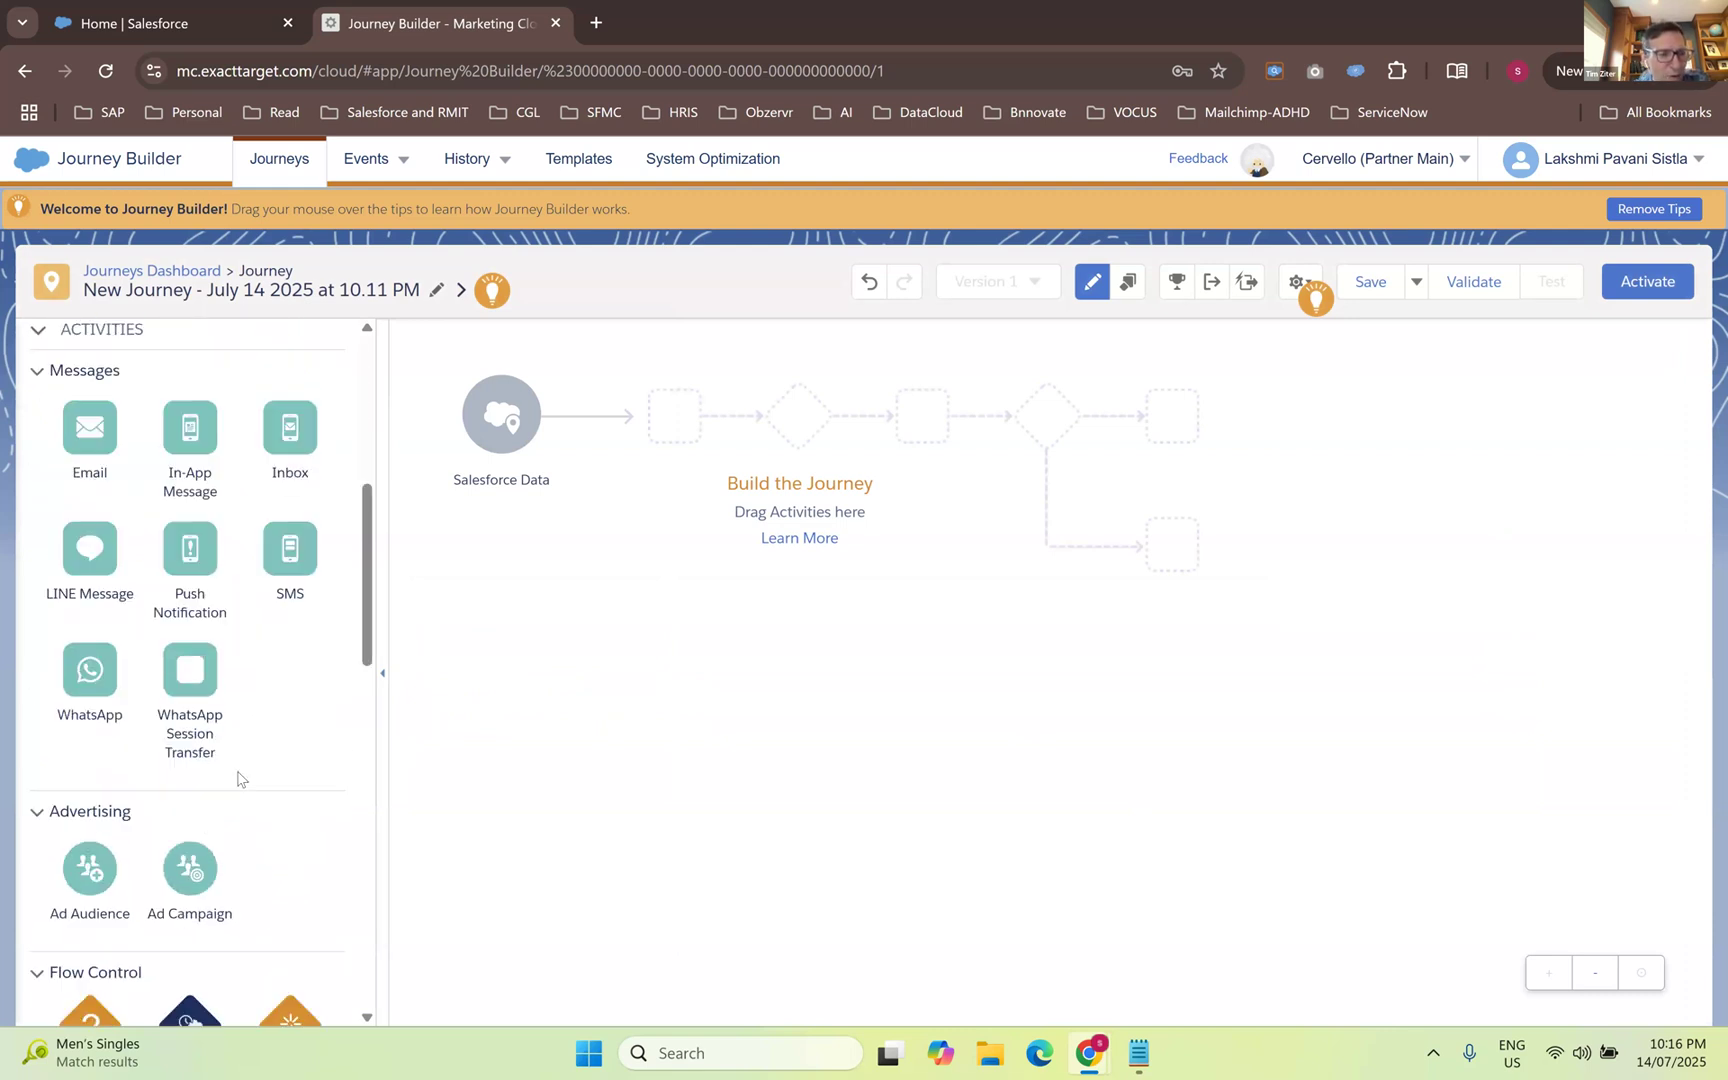
pyautogui.moveTo(66, 805); pyautogui.dragTo(588, 432)
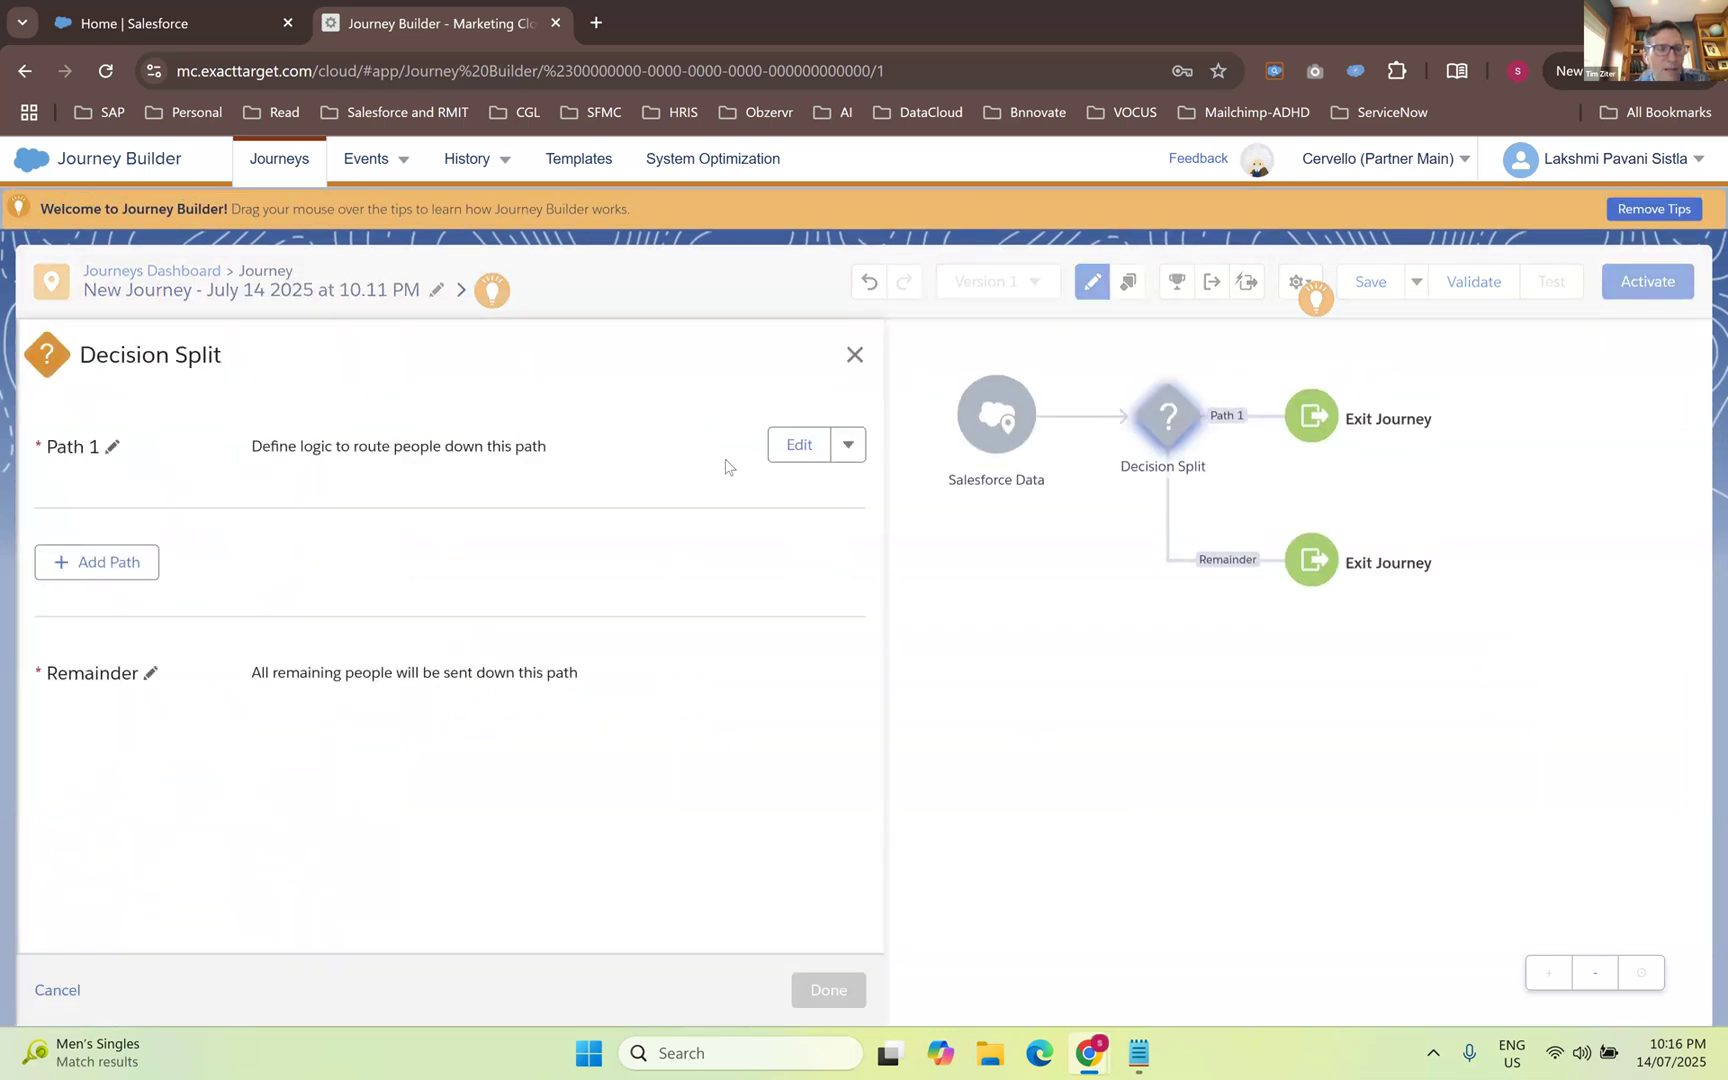
pyautogui.click(797, 445)
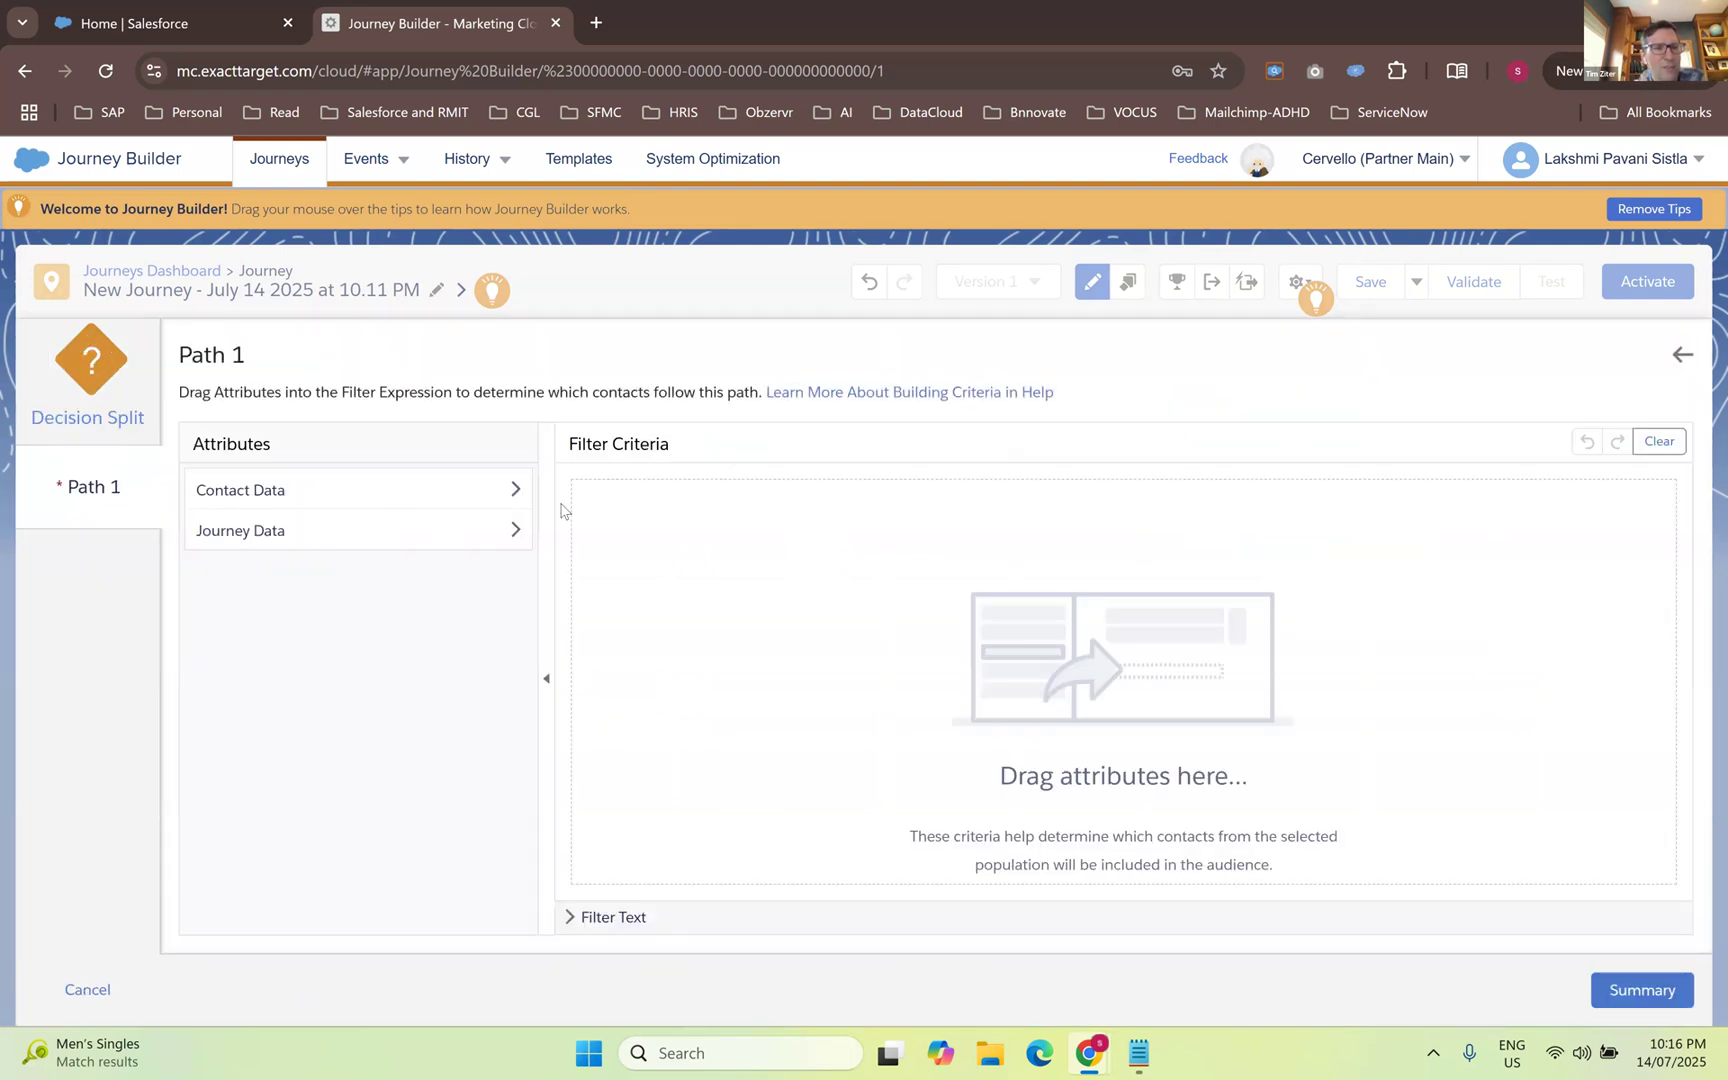
pyautogui.click(244, 503)
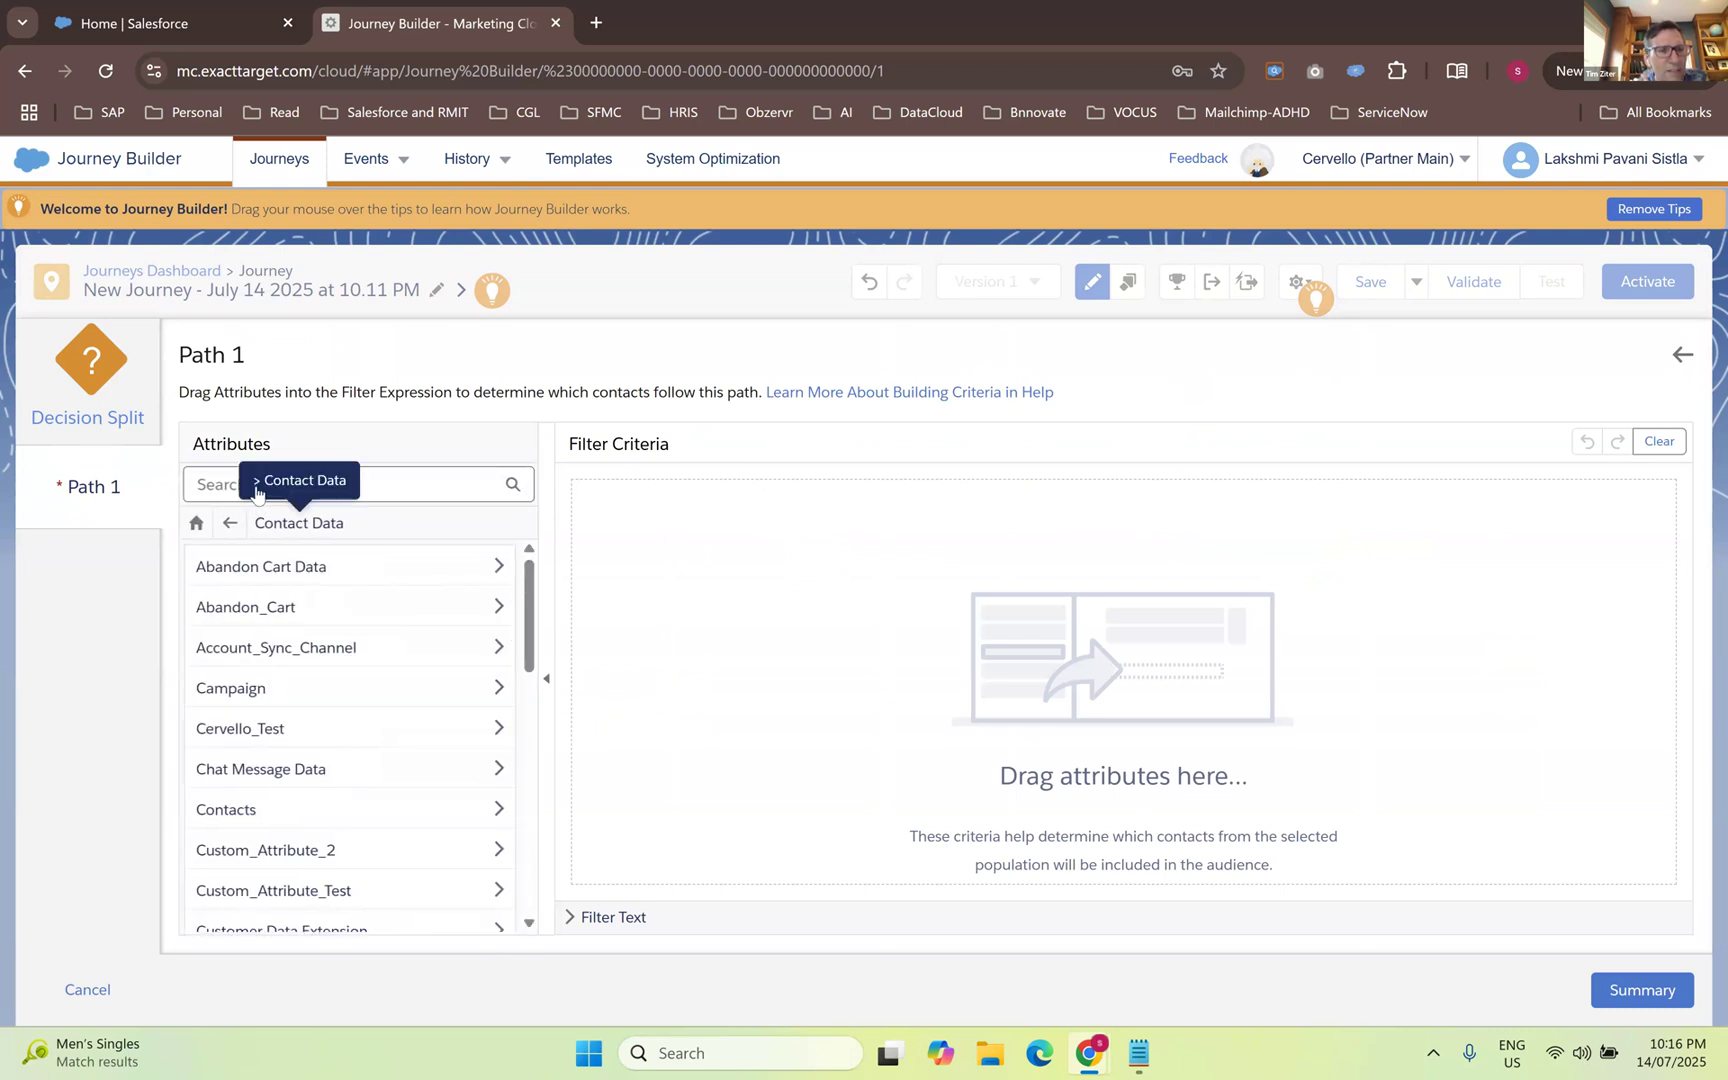
pyautogui.scroll(-2, 270, 627)
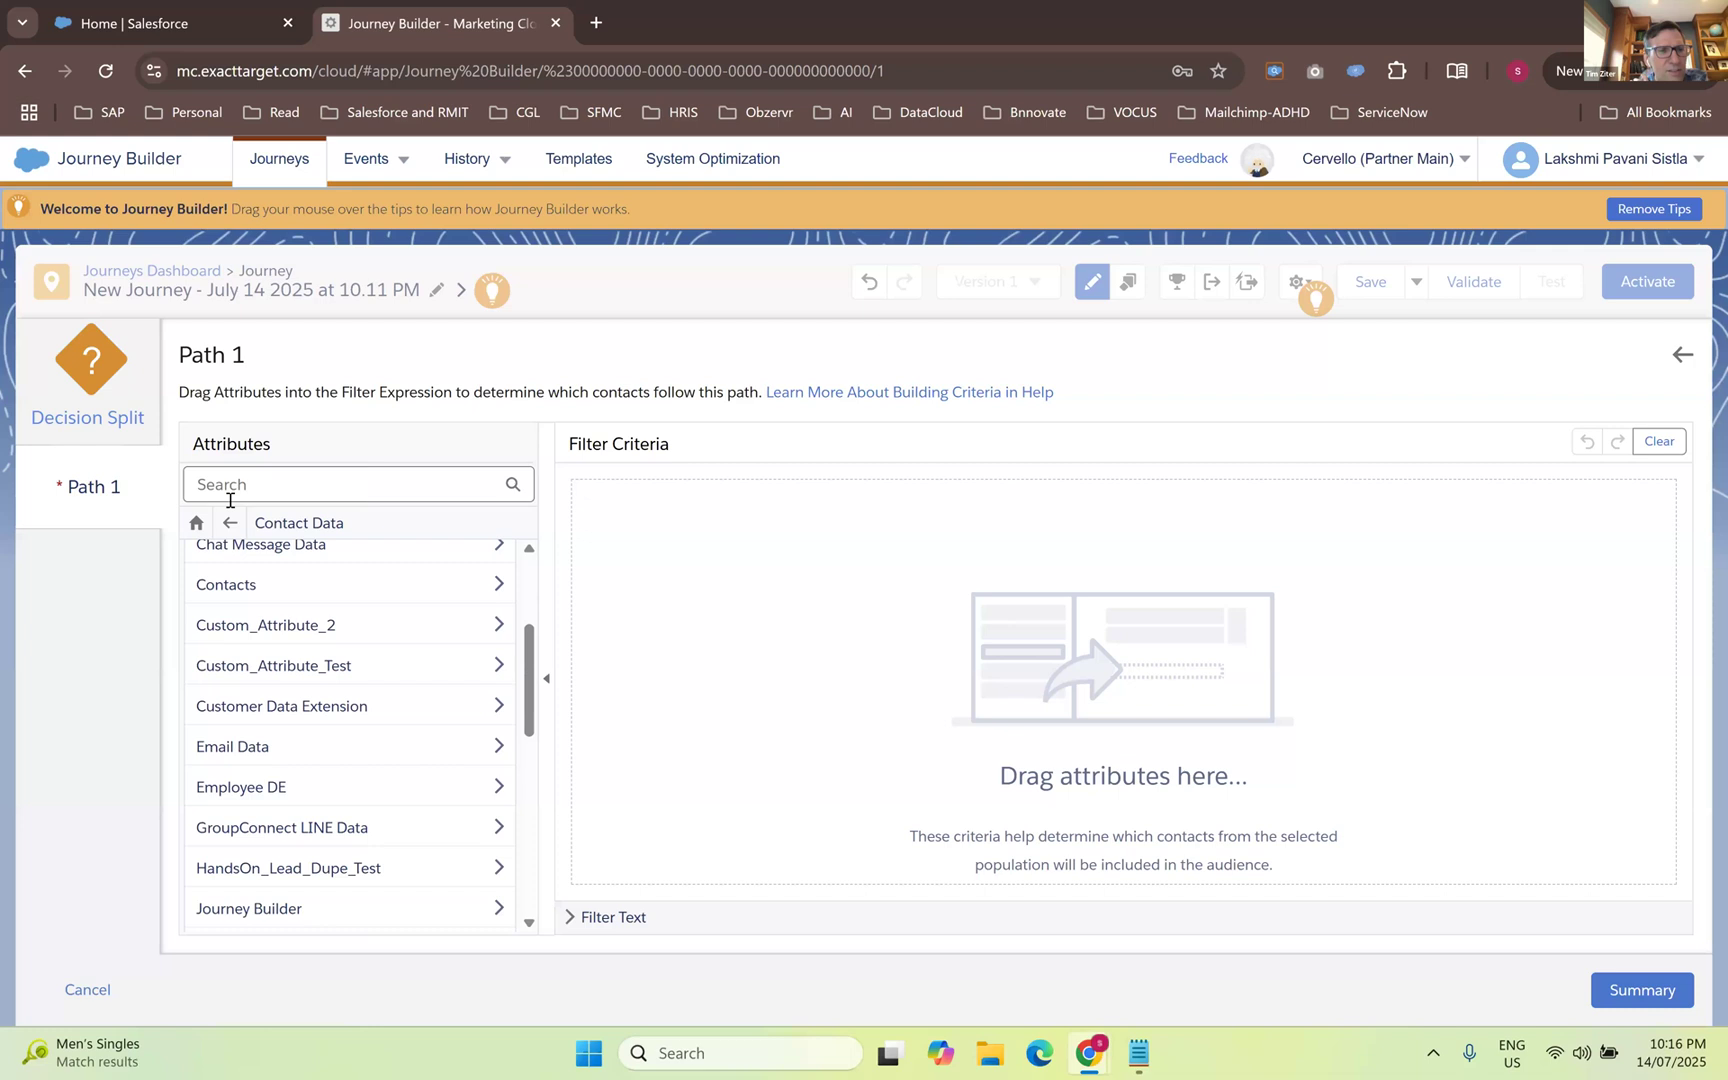
pyautogui.click(230, 490)
pyautogui.write('ma')
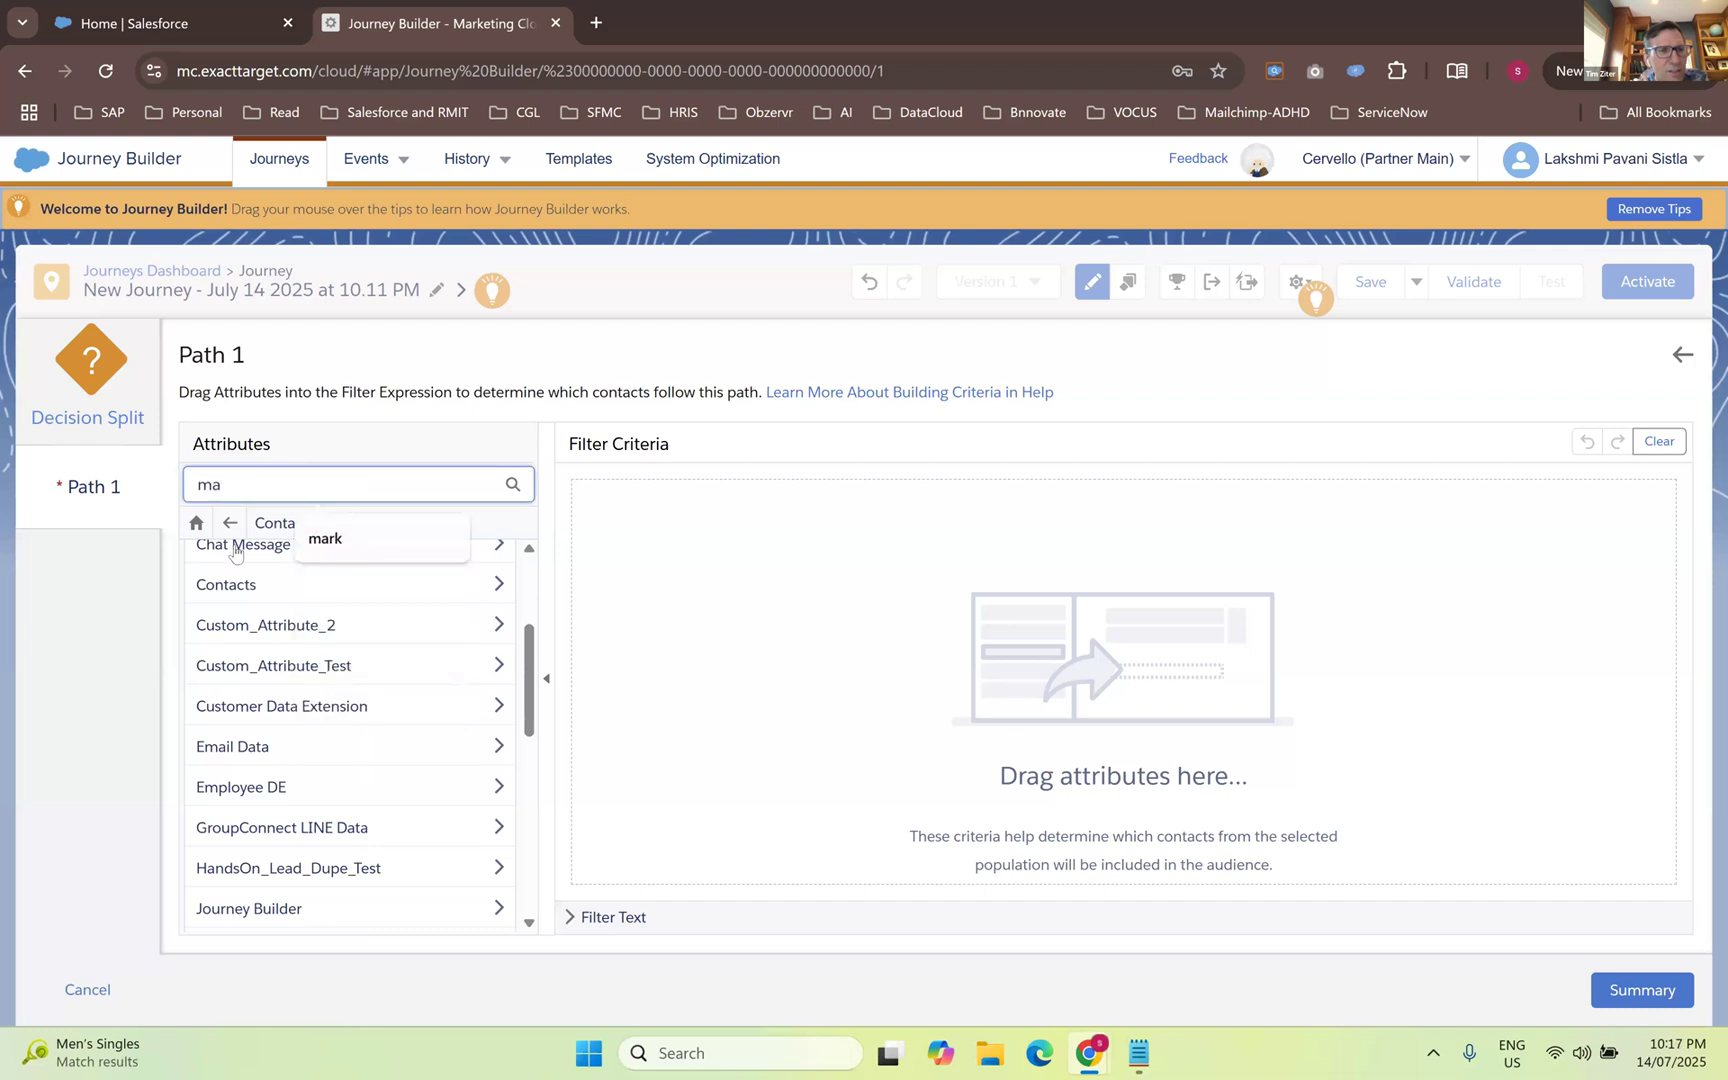
pyautogui.click(240, 590)
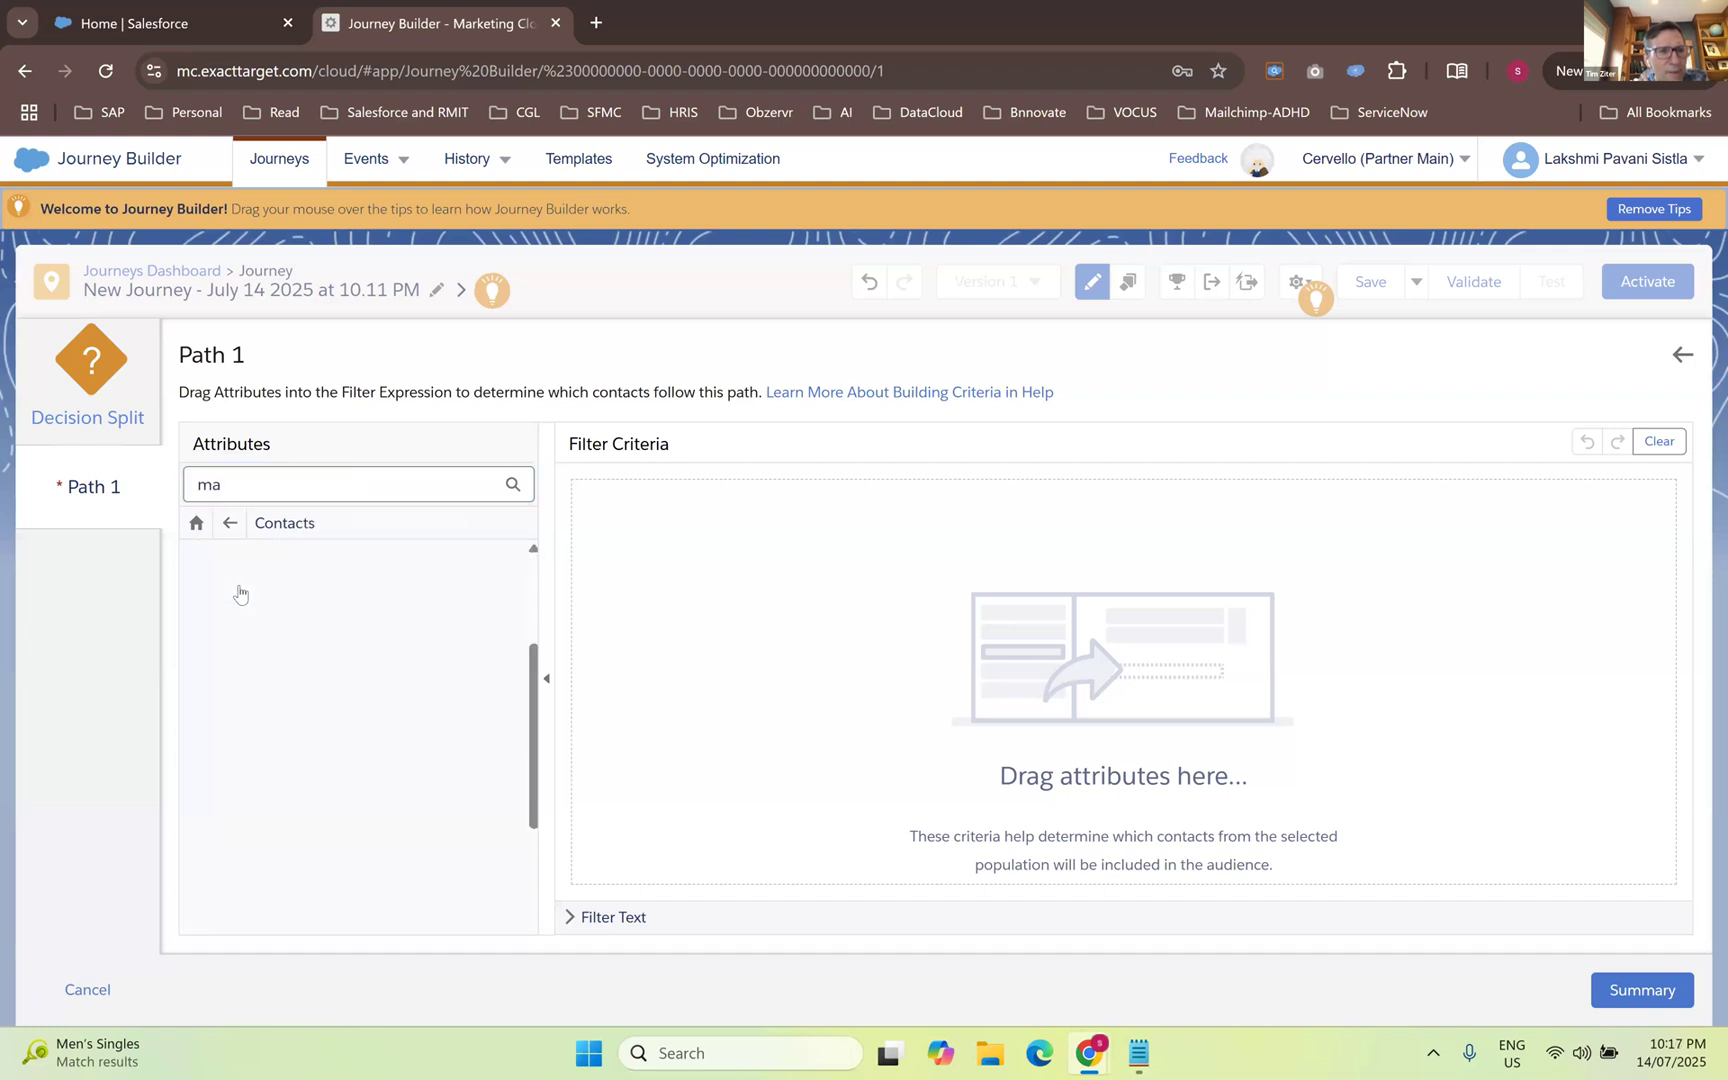
pyautogui.click(233, 489)
pyautogui.press('BackSpace')
pyautogui.press('BackSpace')
pyautogui.click(227, 580)
pyautogui.moveTo(263, 609); pyautogui.dragTo(710, 513)
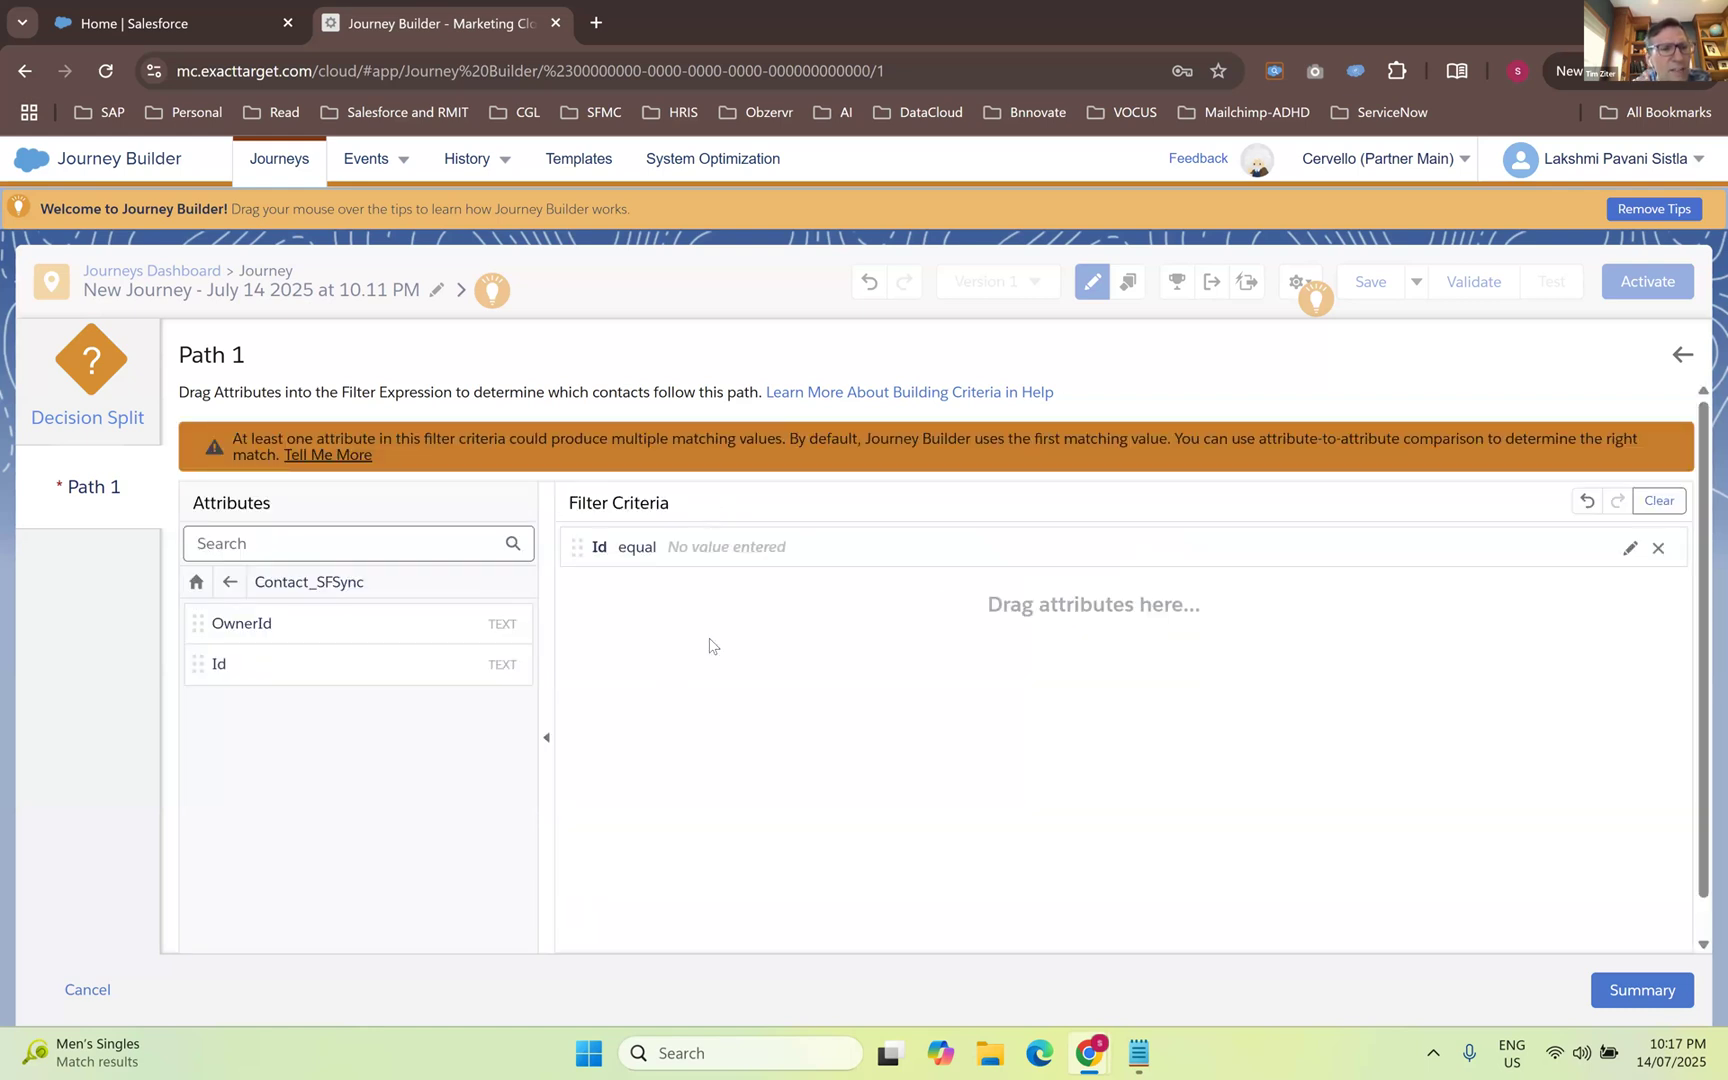
pyautogui.click(1658, 548)
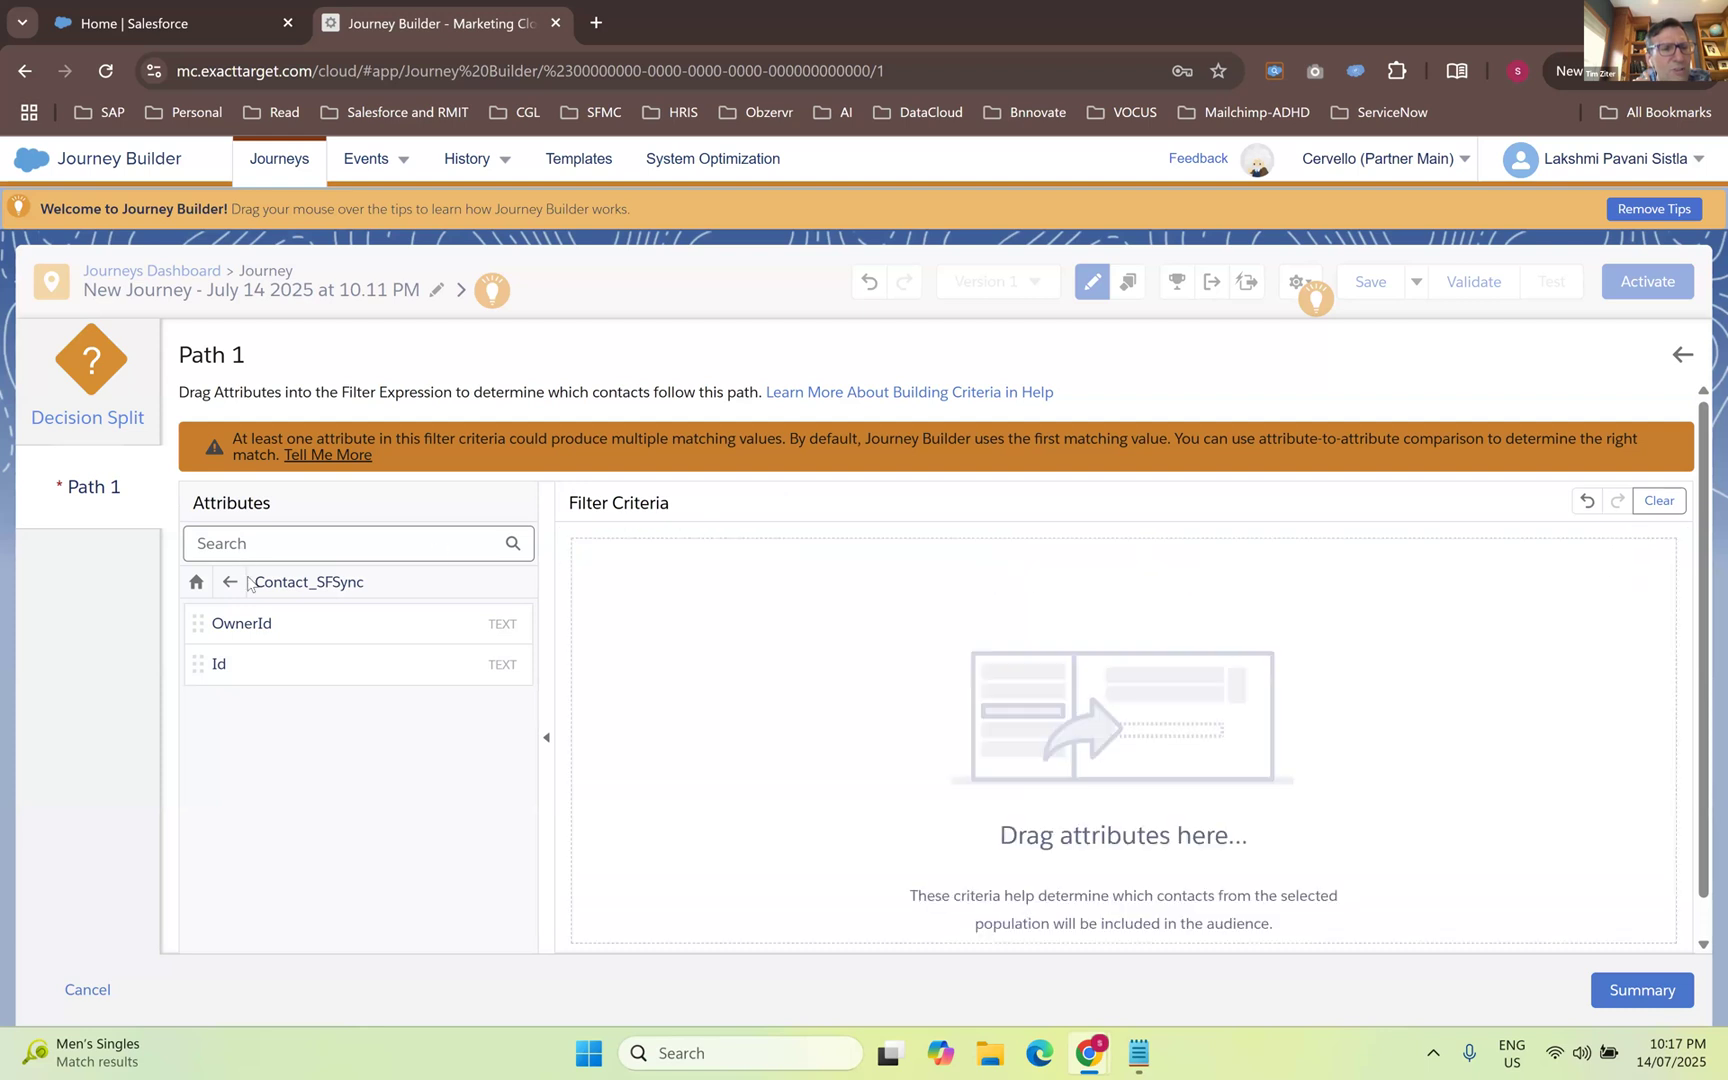
# - Add the Marketing_Codes__c attribute from Contact_Salesforce, in the Marketing Cloud contact data group, to the Path 1 filter criteria
pyautogui.click(196, 524)
pyautogui.click(233, 492)
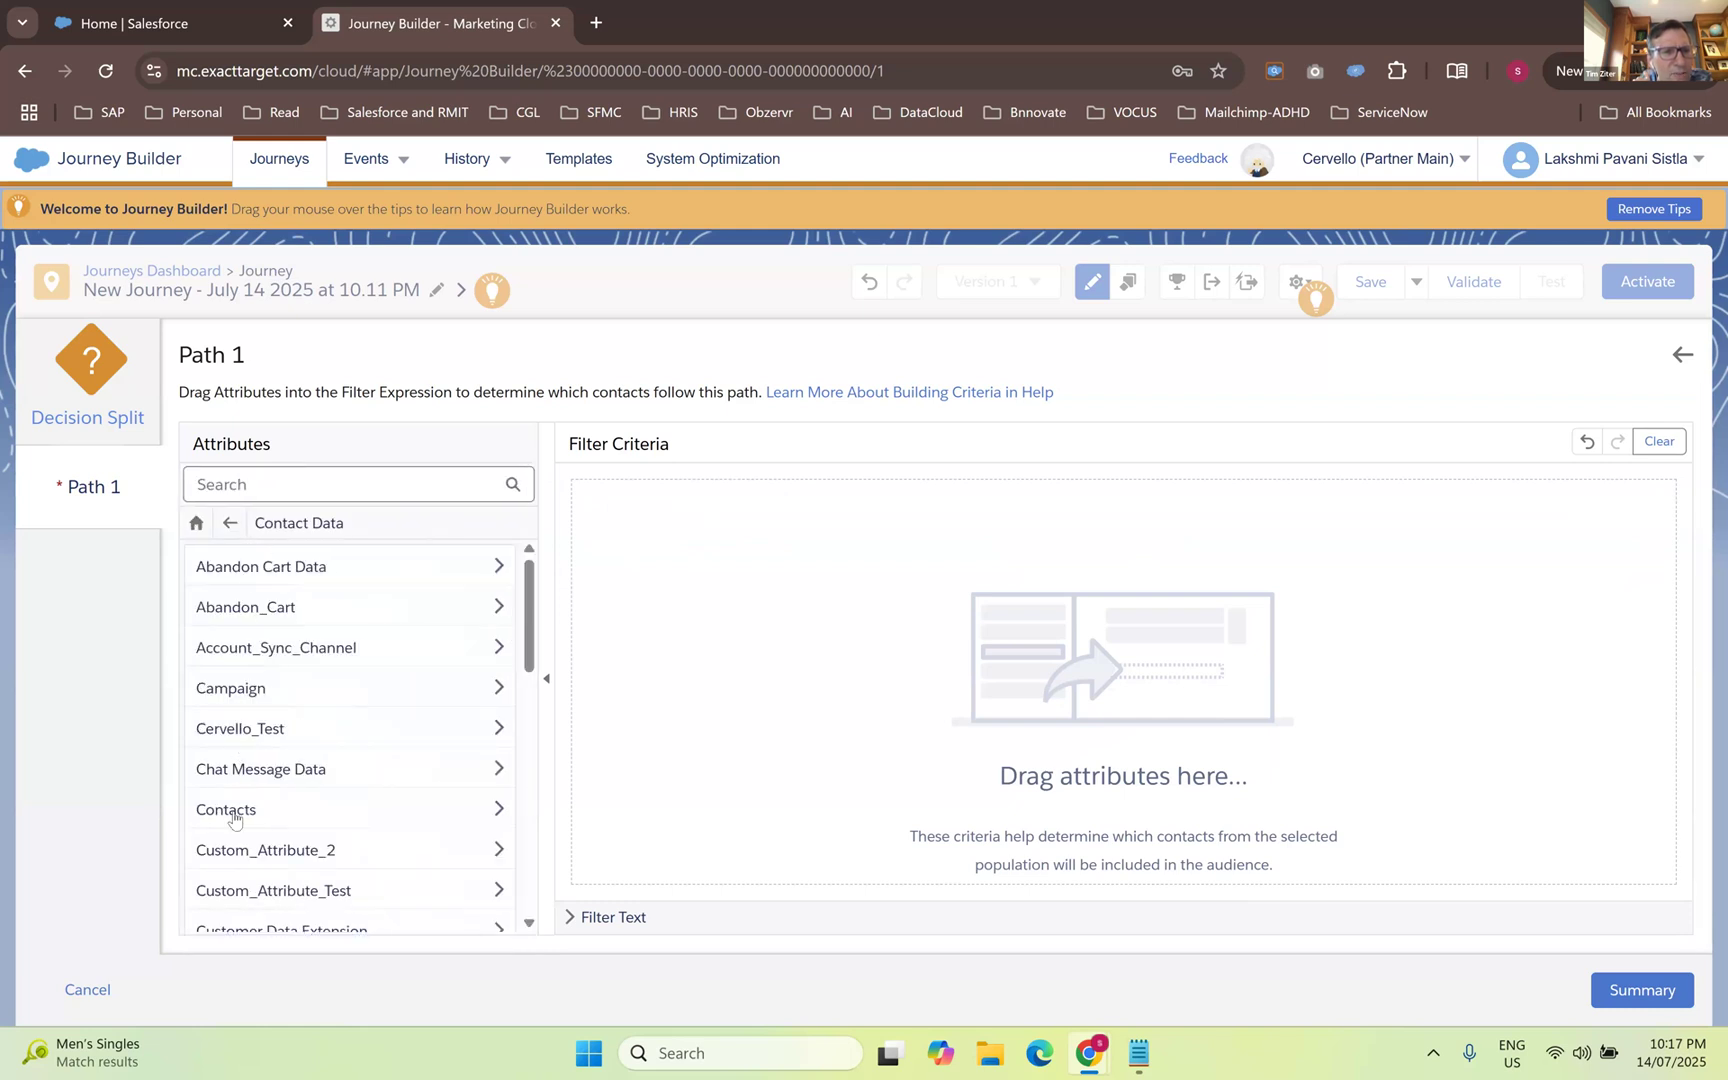
pyautogui.scroll(-2, 234, 820)
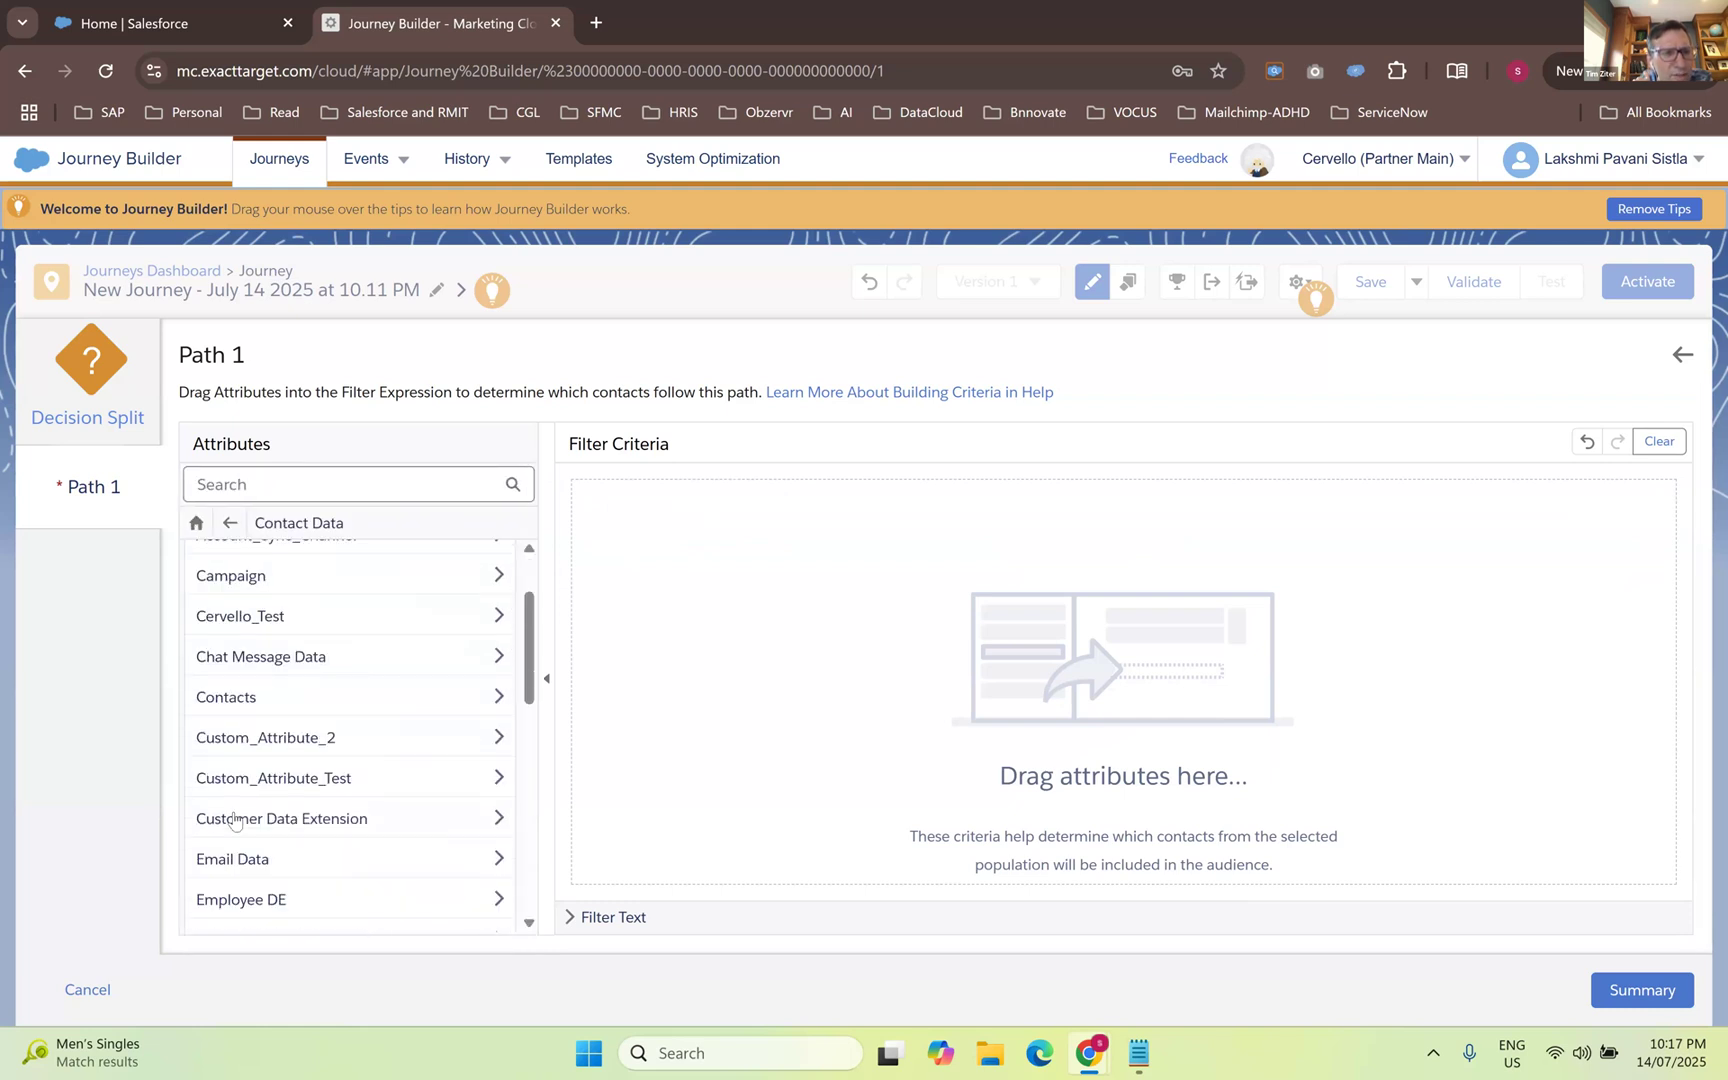
pyautogui.scroll(-2, 234, 821)
pyautogui.scroll(-2, 234, 818)
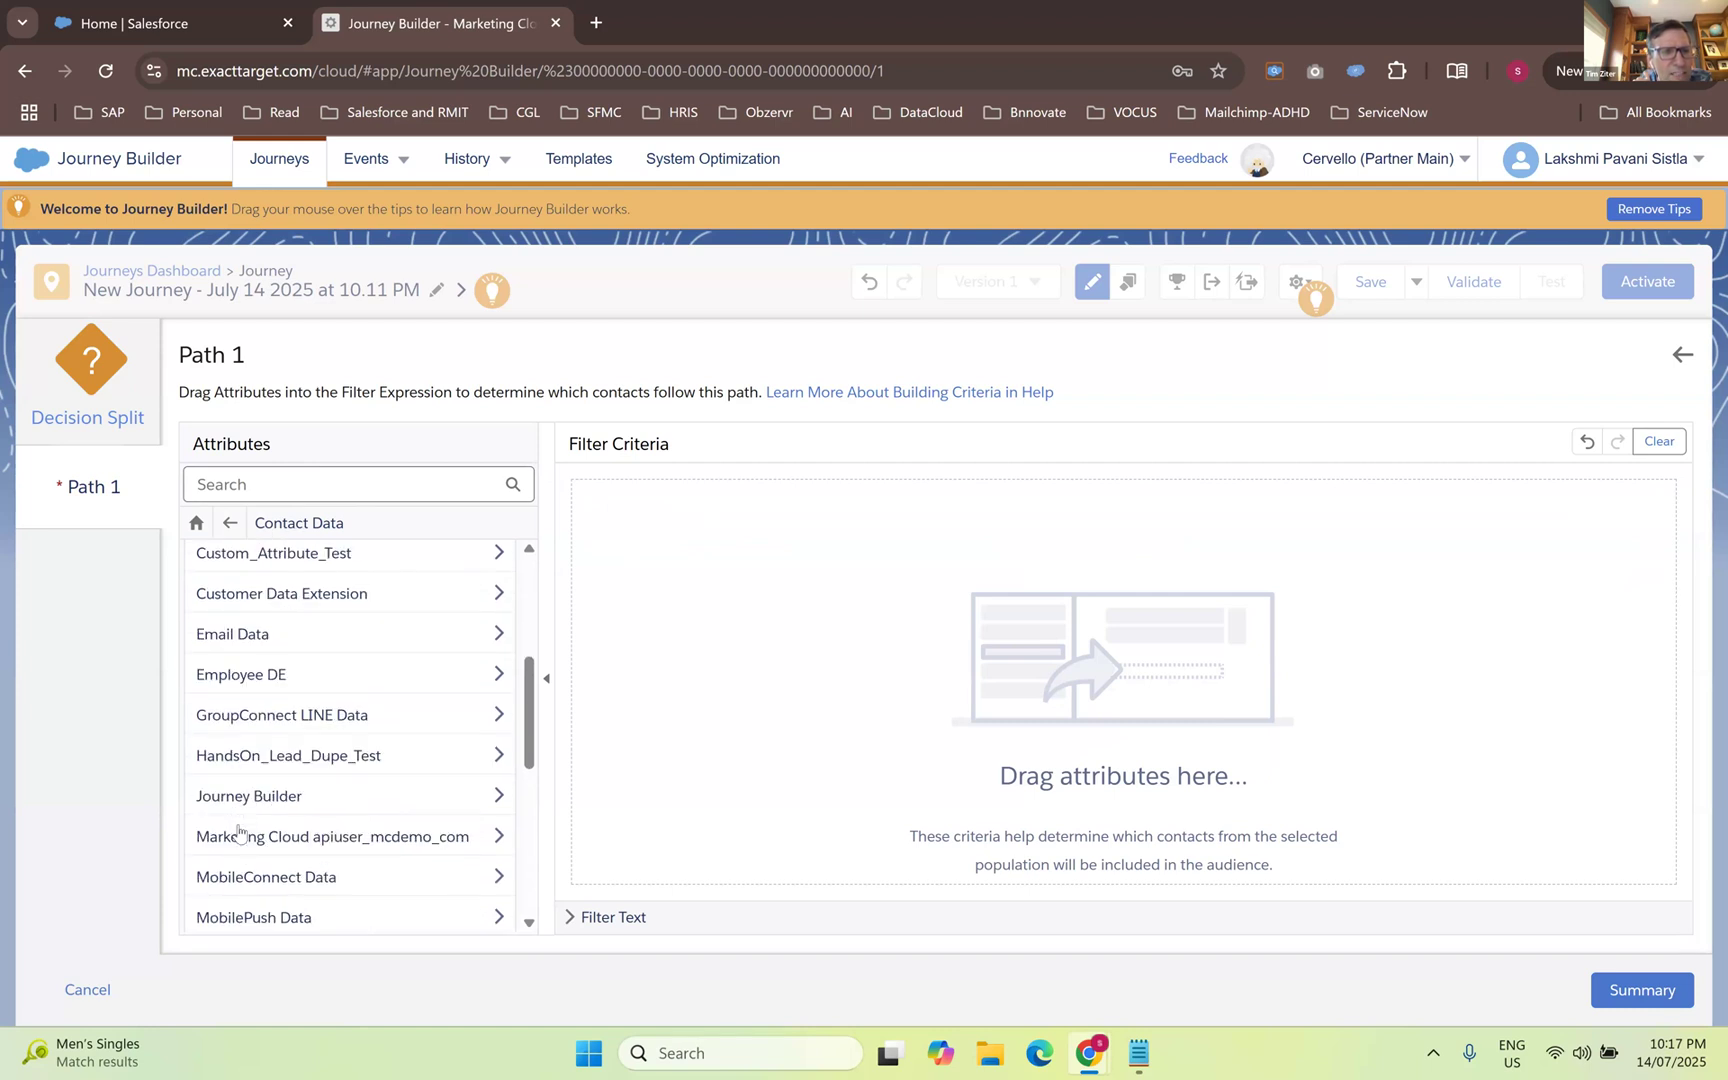
pyautogui.scroll(-2, 240, 832)
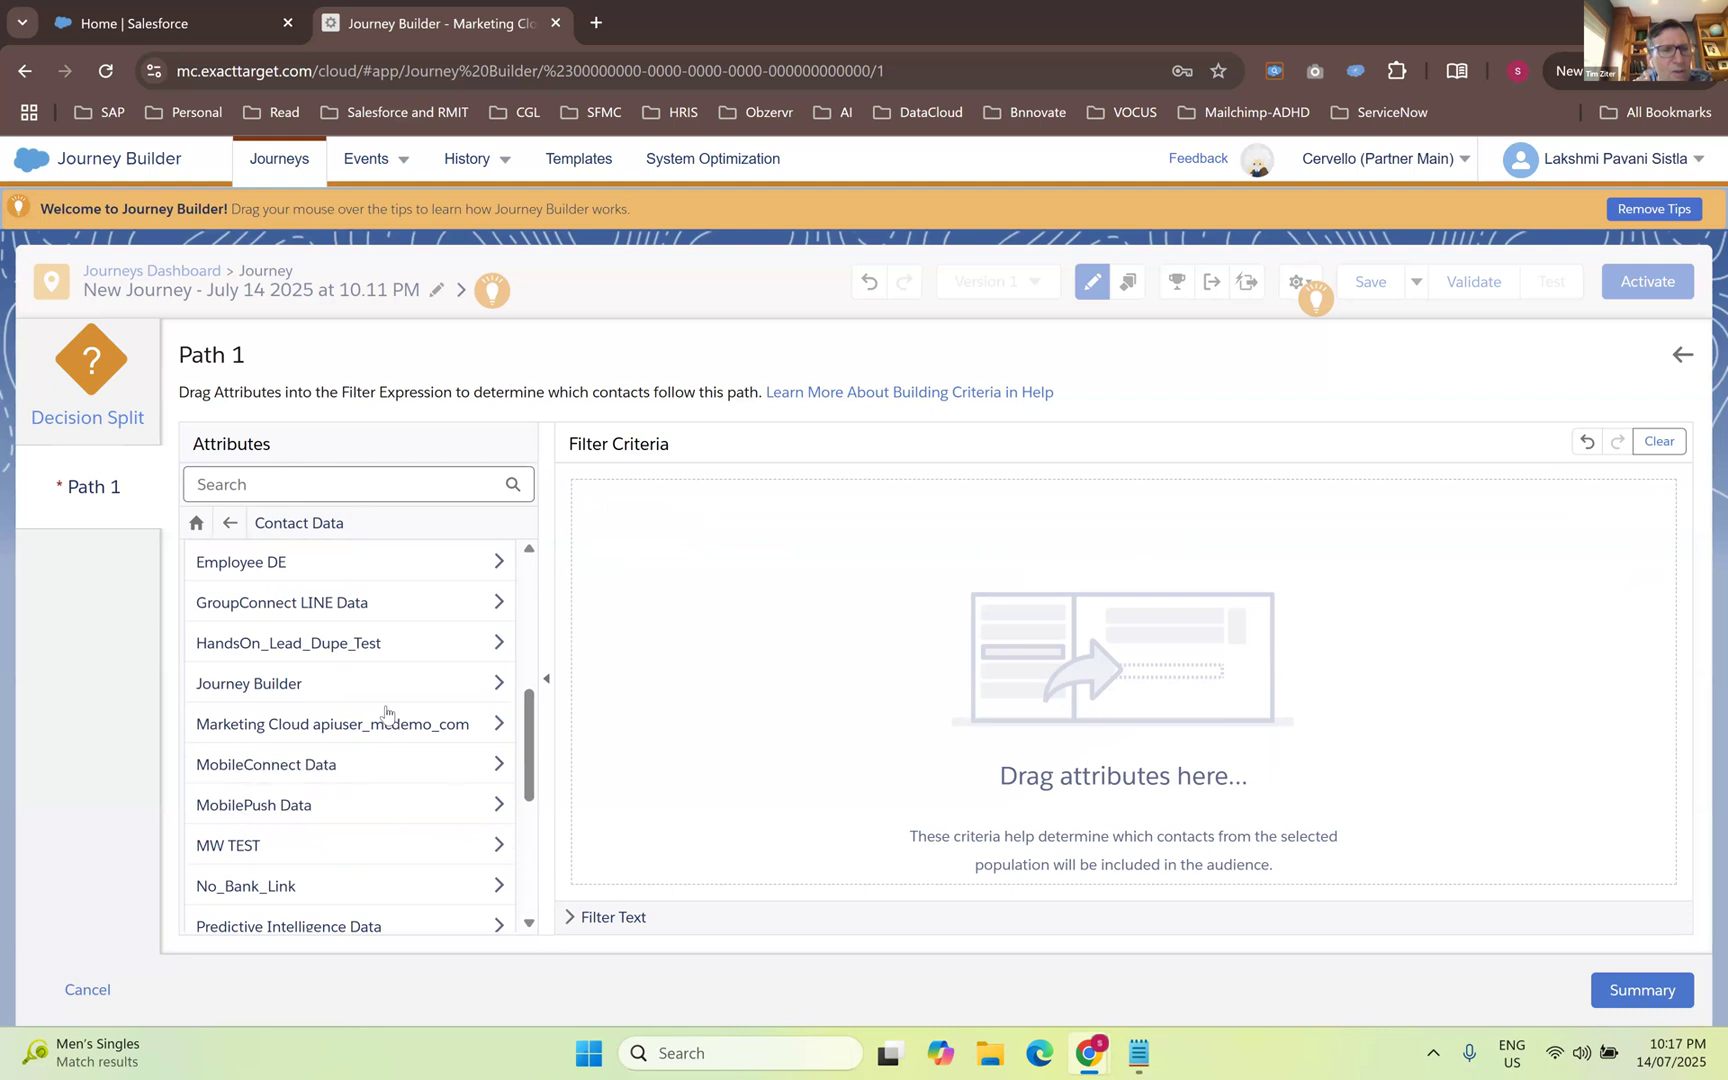
pyautogui.click(391, 736)
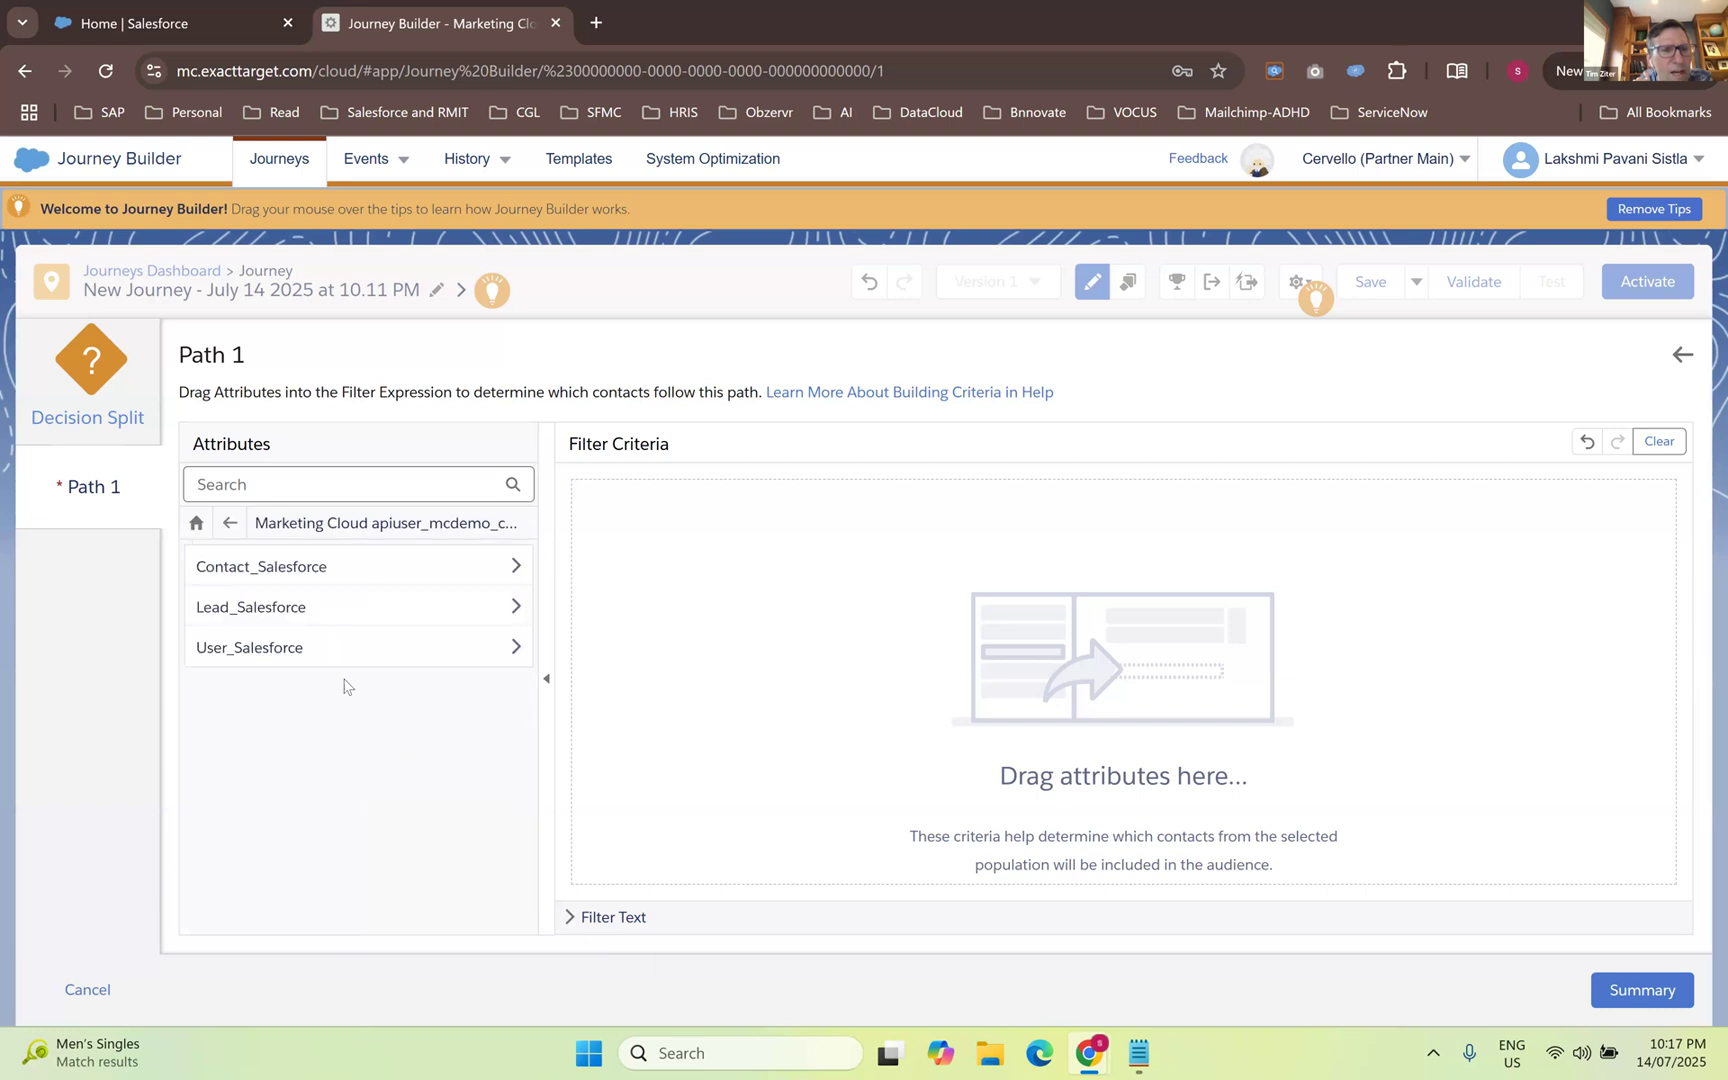
pyautogui.click(258, 565)
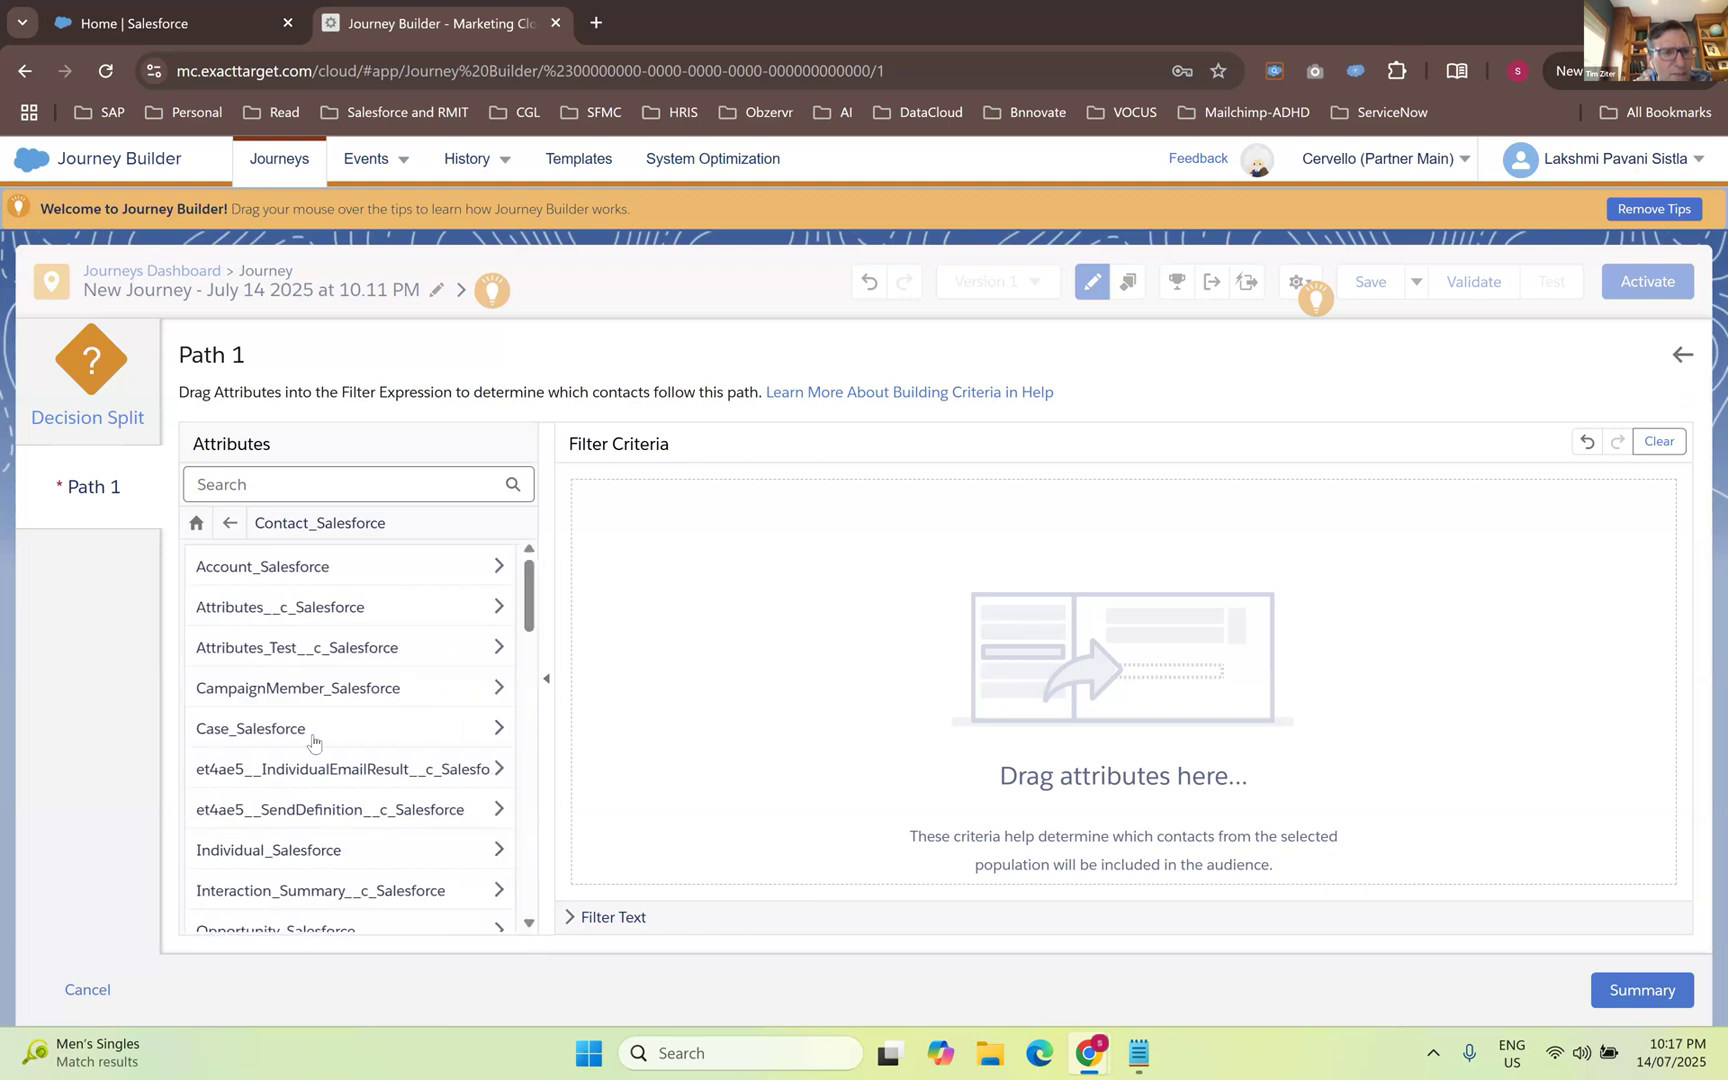
pyautogui.scroll(-5, 313, 745)
pyautogui.scroll(-4, 312, 771)
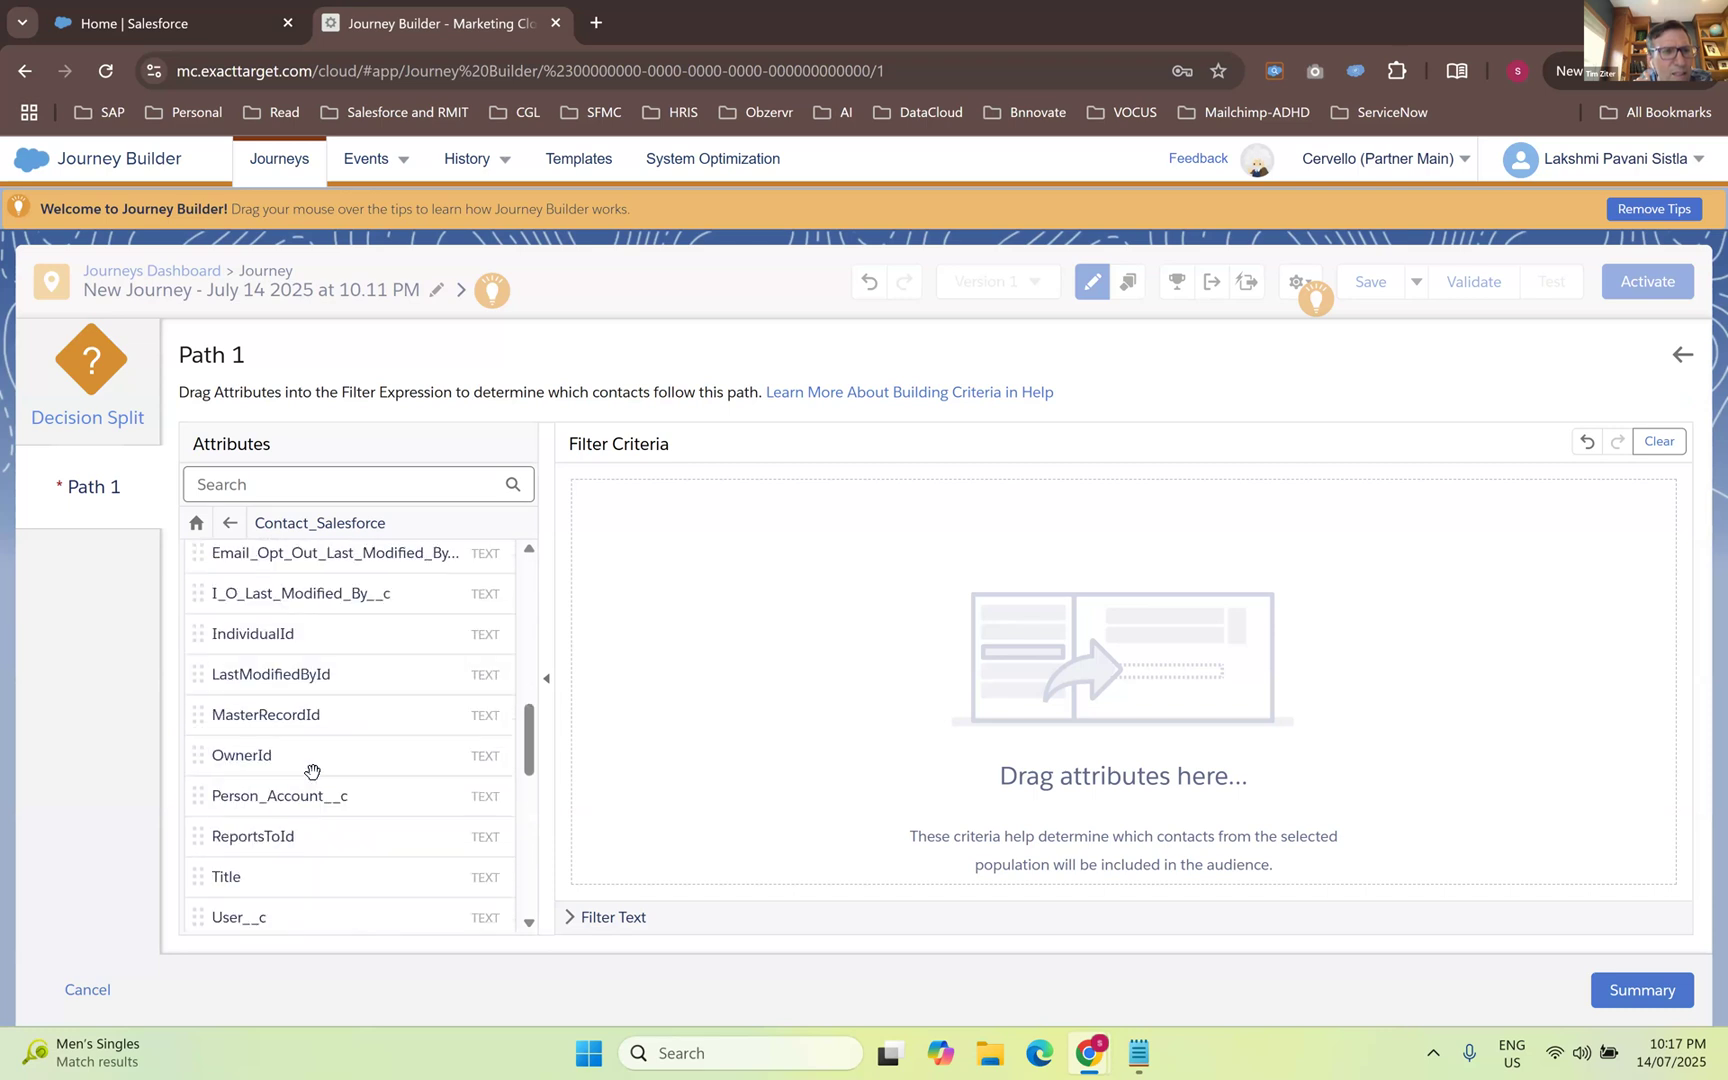
pyautogui.scroll(-7, 312, 771)
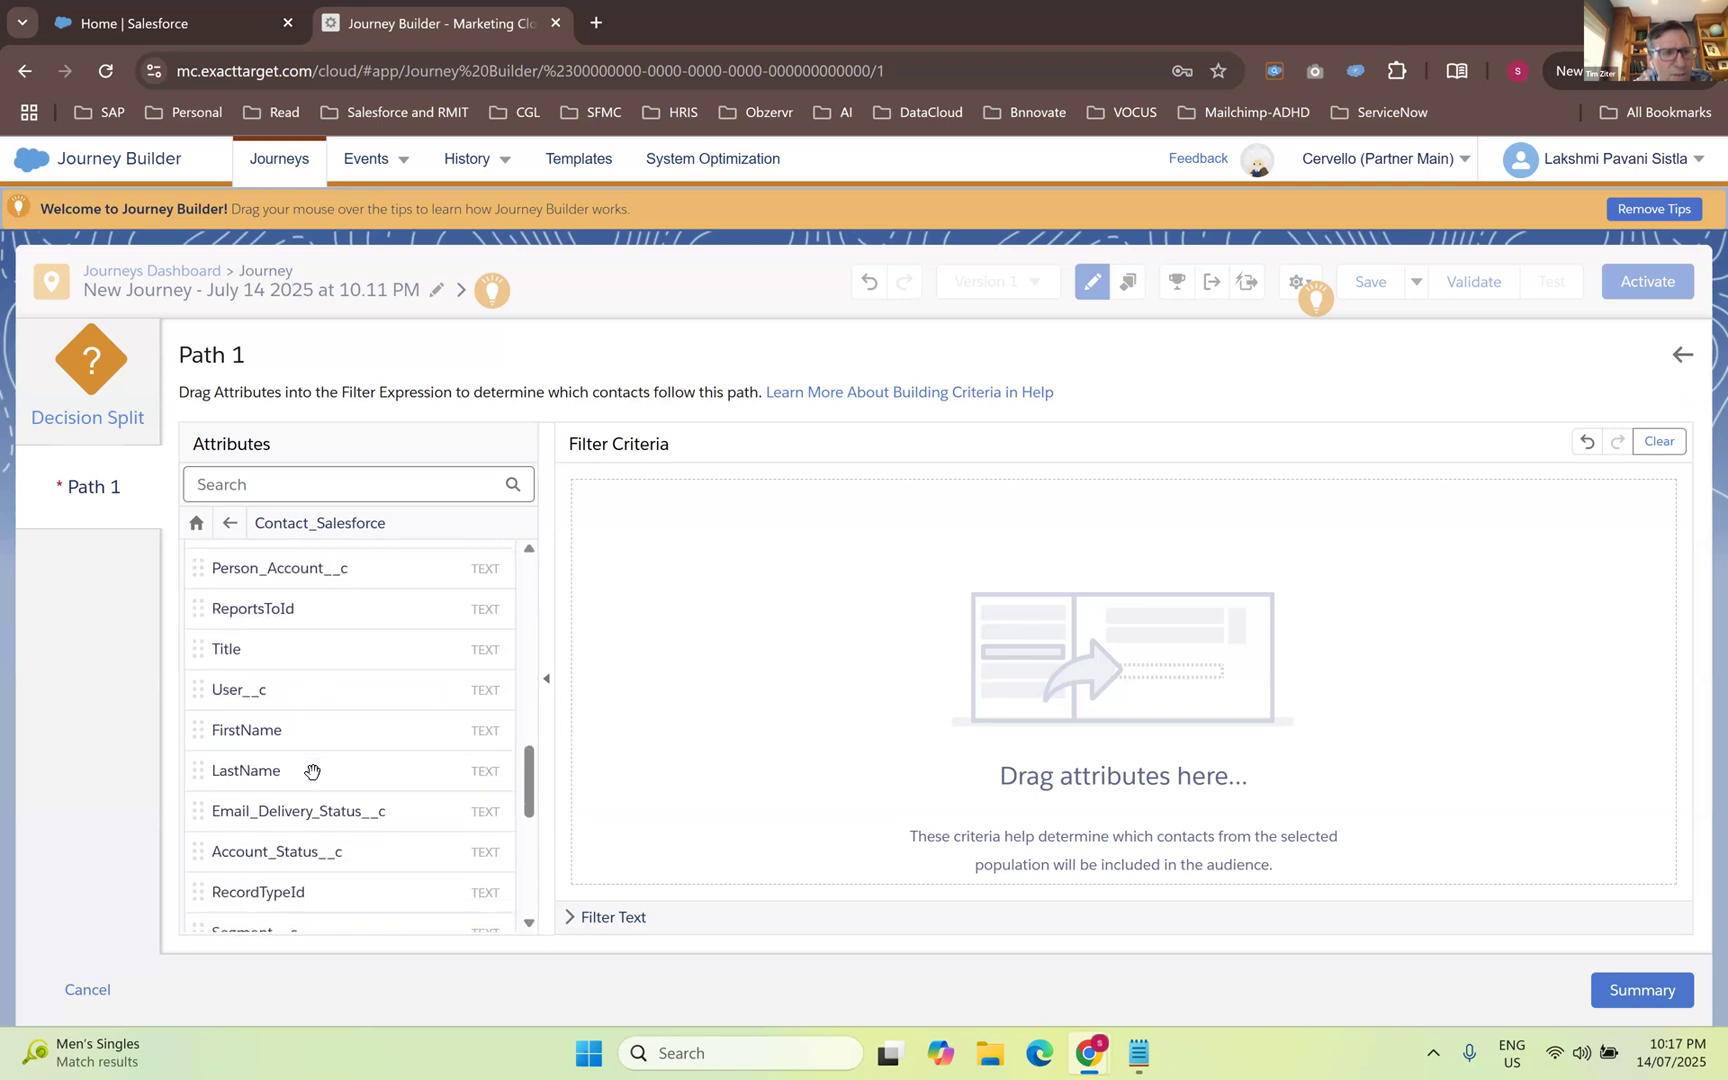
pyautogui.scroll(-5, 313, 771)
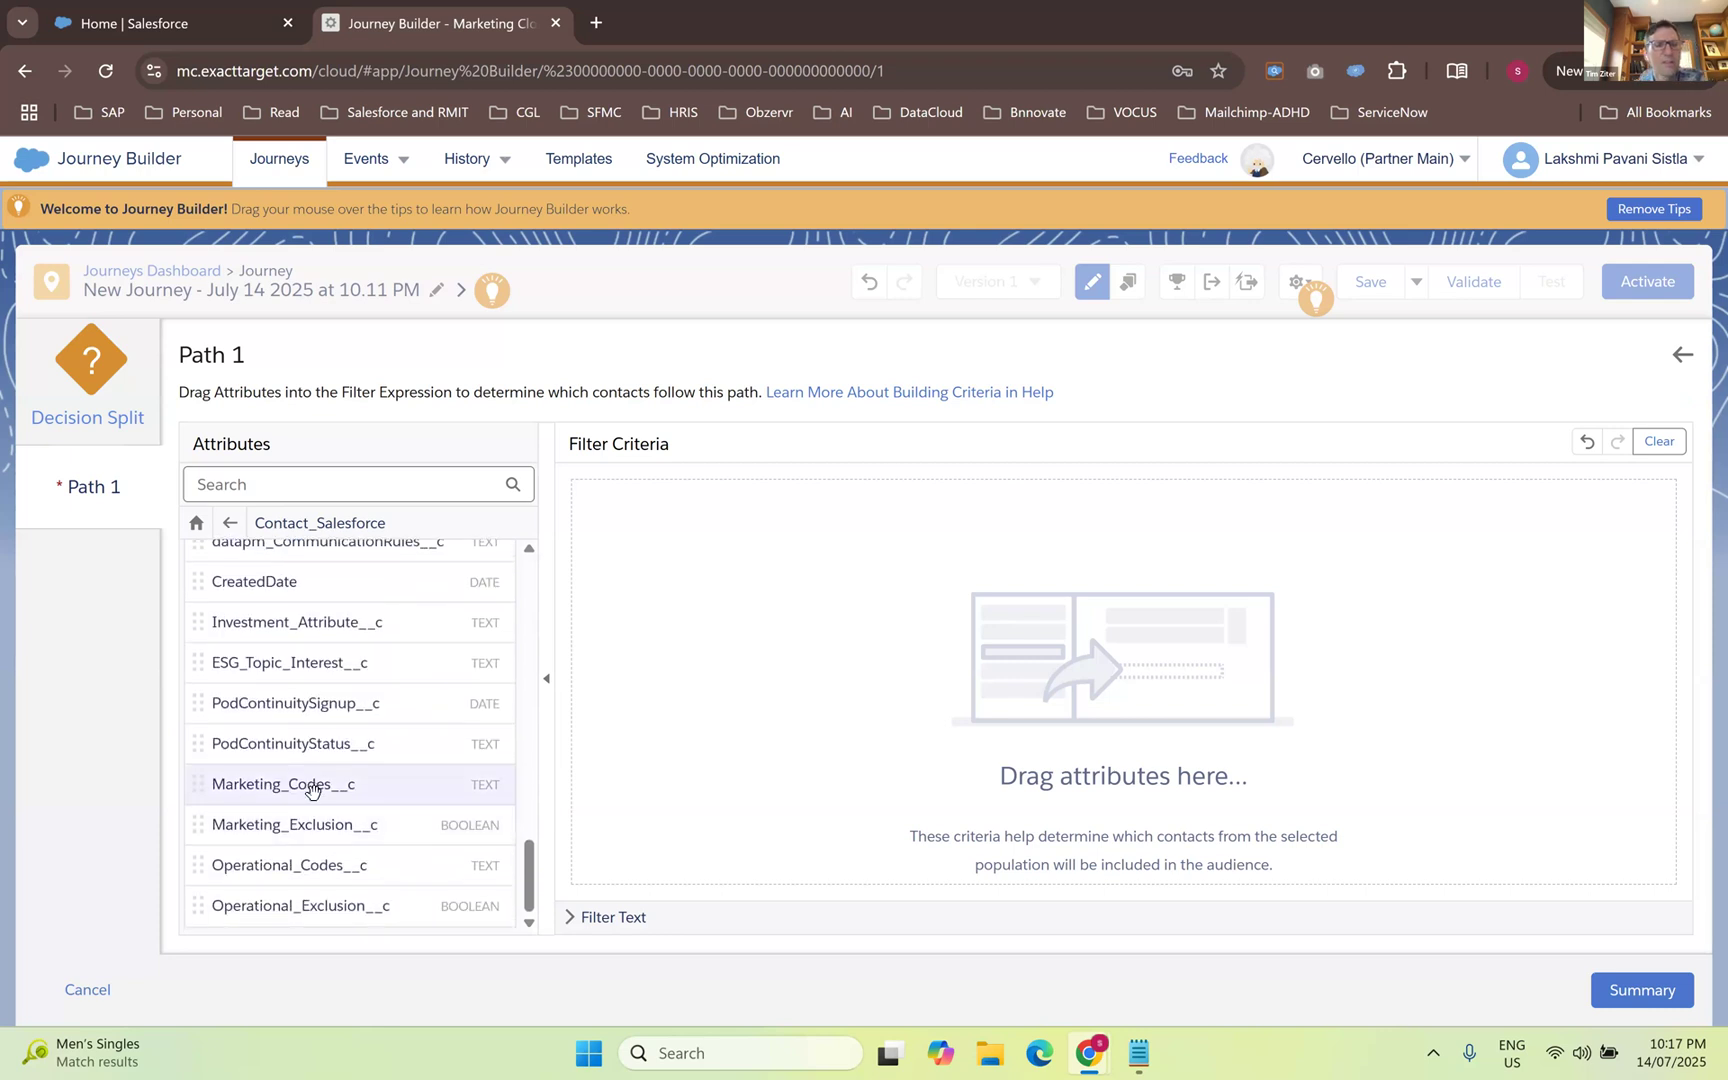
pyautogui.moveTo(312, 790); pyautogui.dragTo(716, 553)
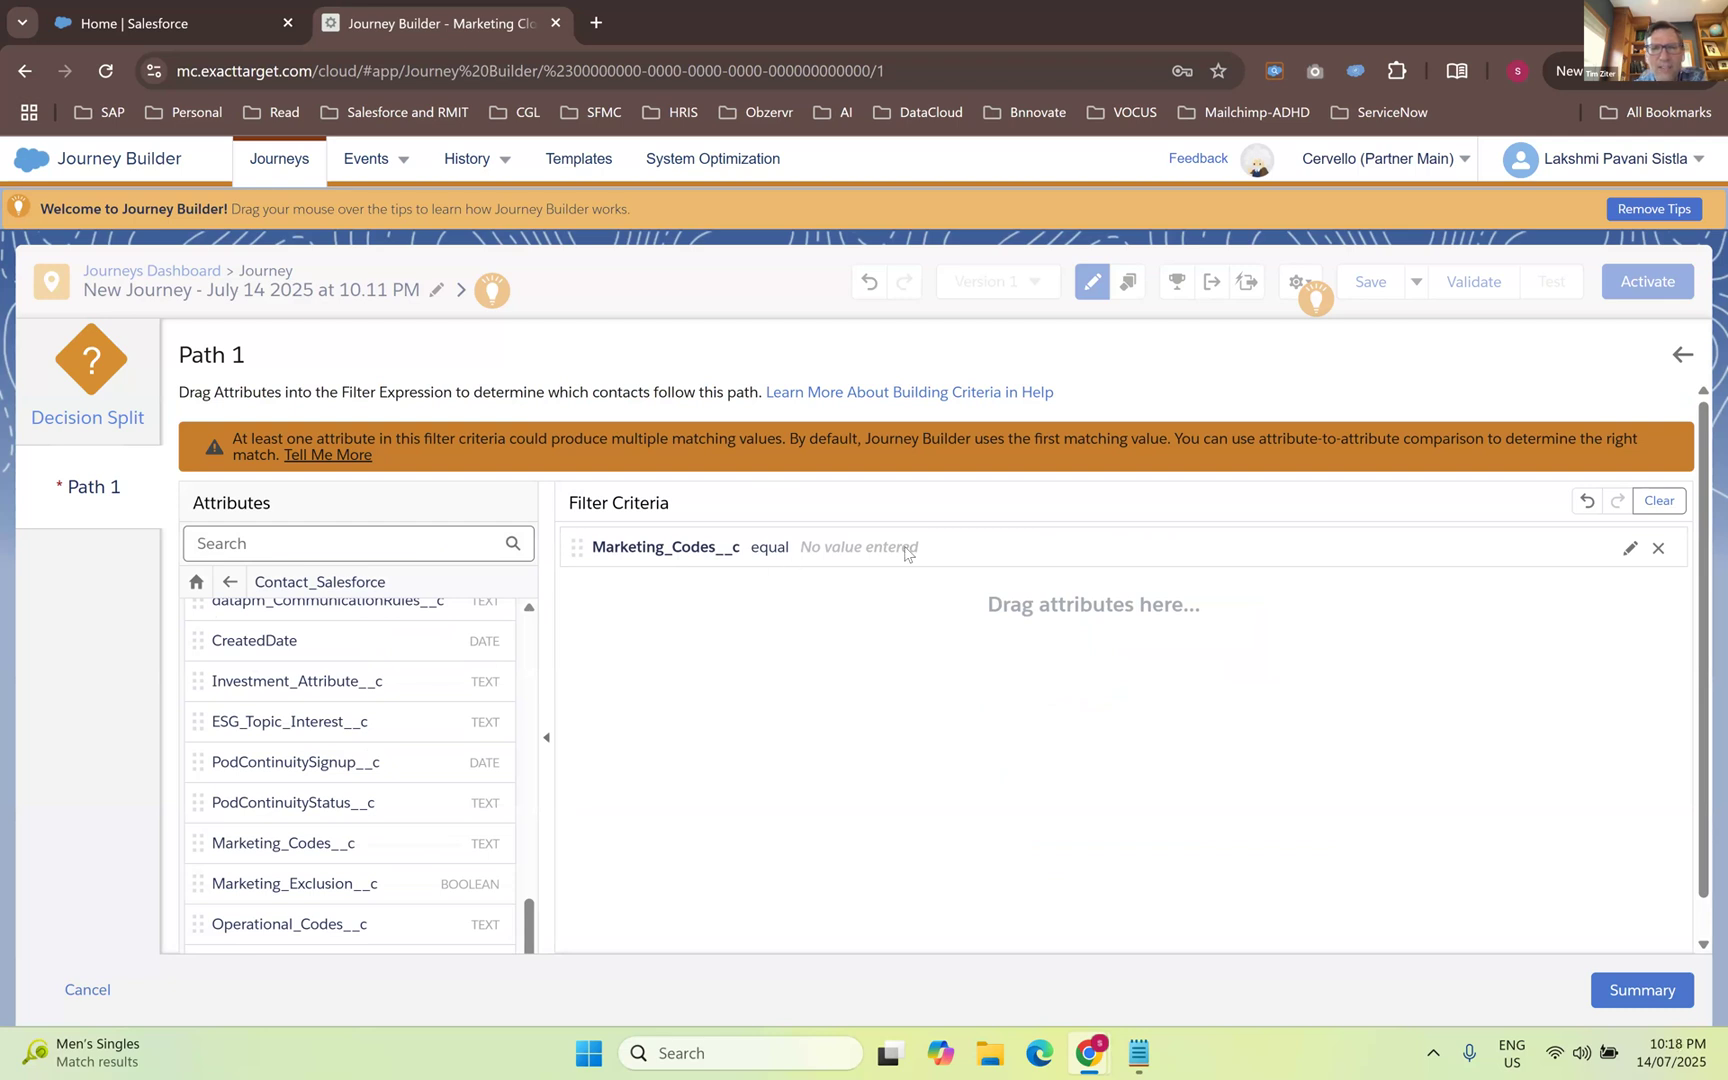
# - Try the does not contain operator on Path 1's Marketing_Codes__c condition and discard the unsaved Decision Split changes
pyautogui.click(1629, 549)
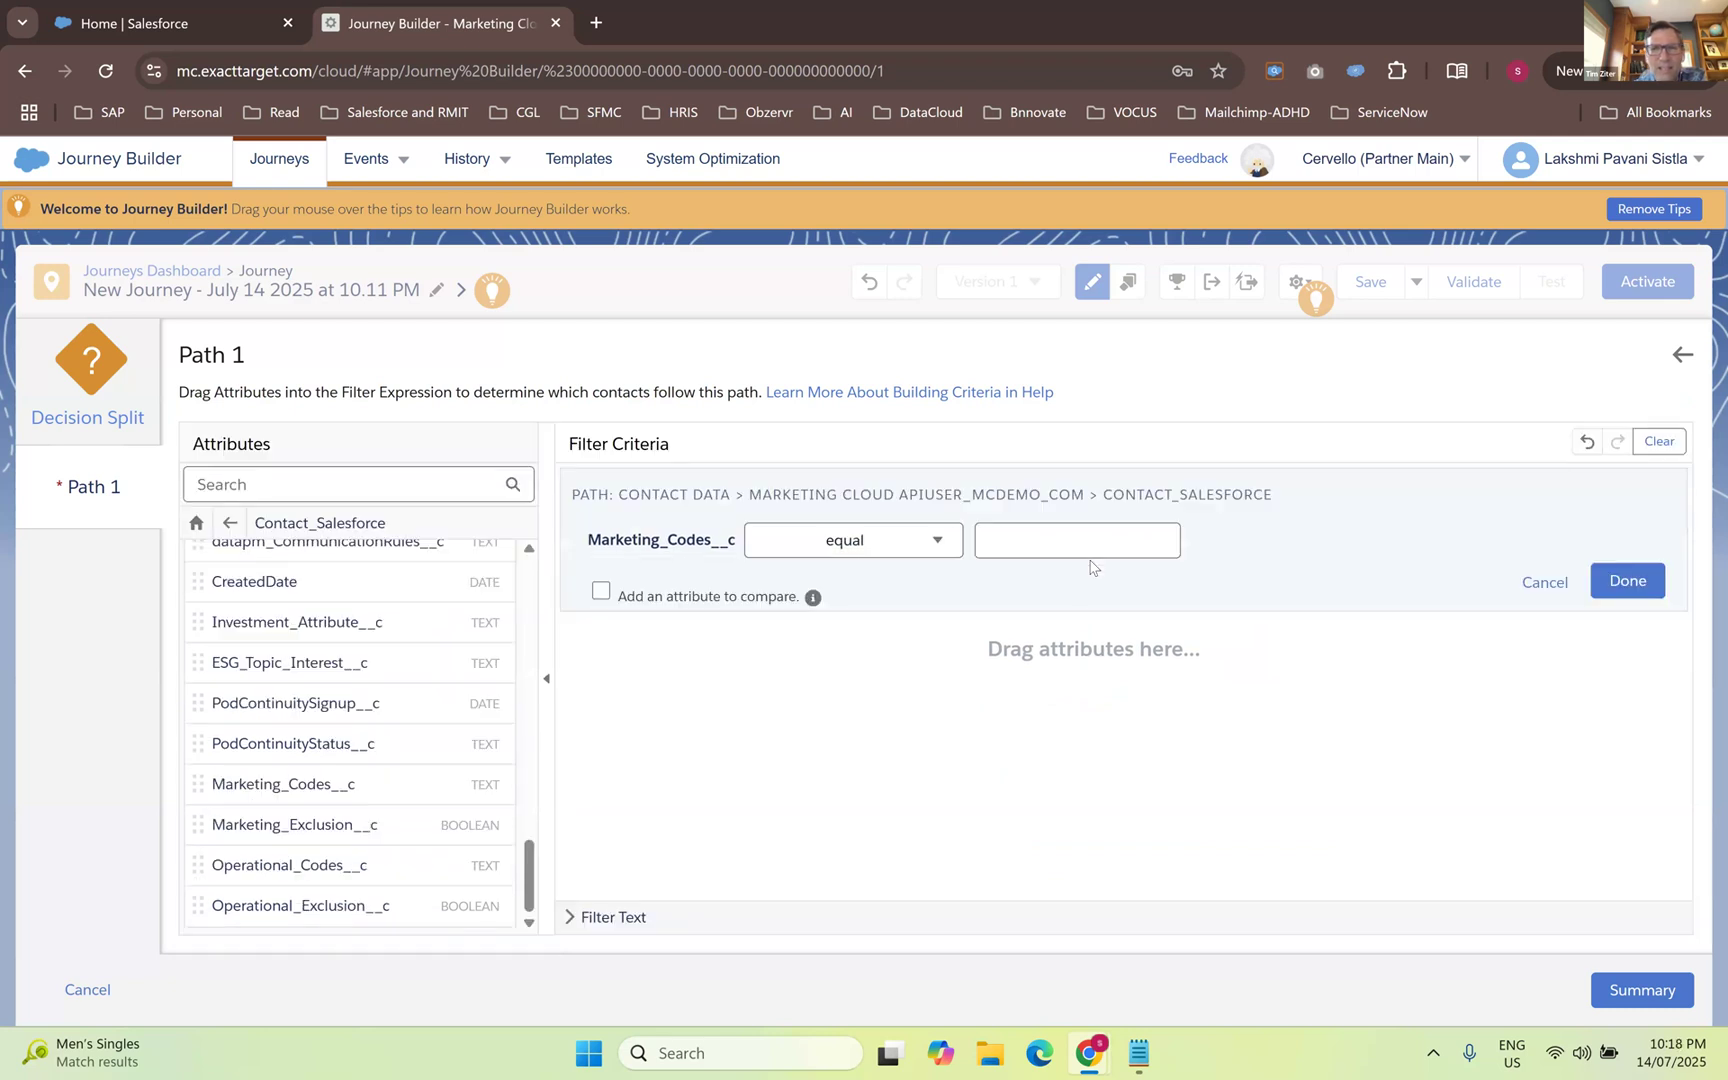
pyautogui.click(890, 545)
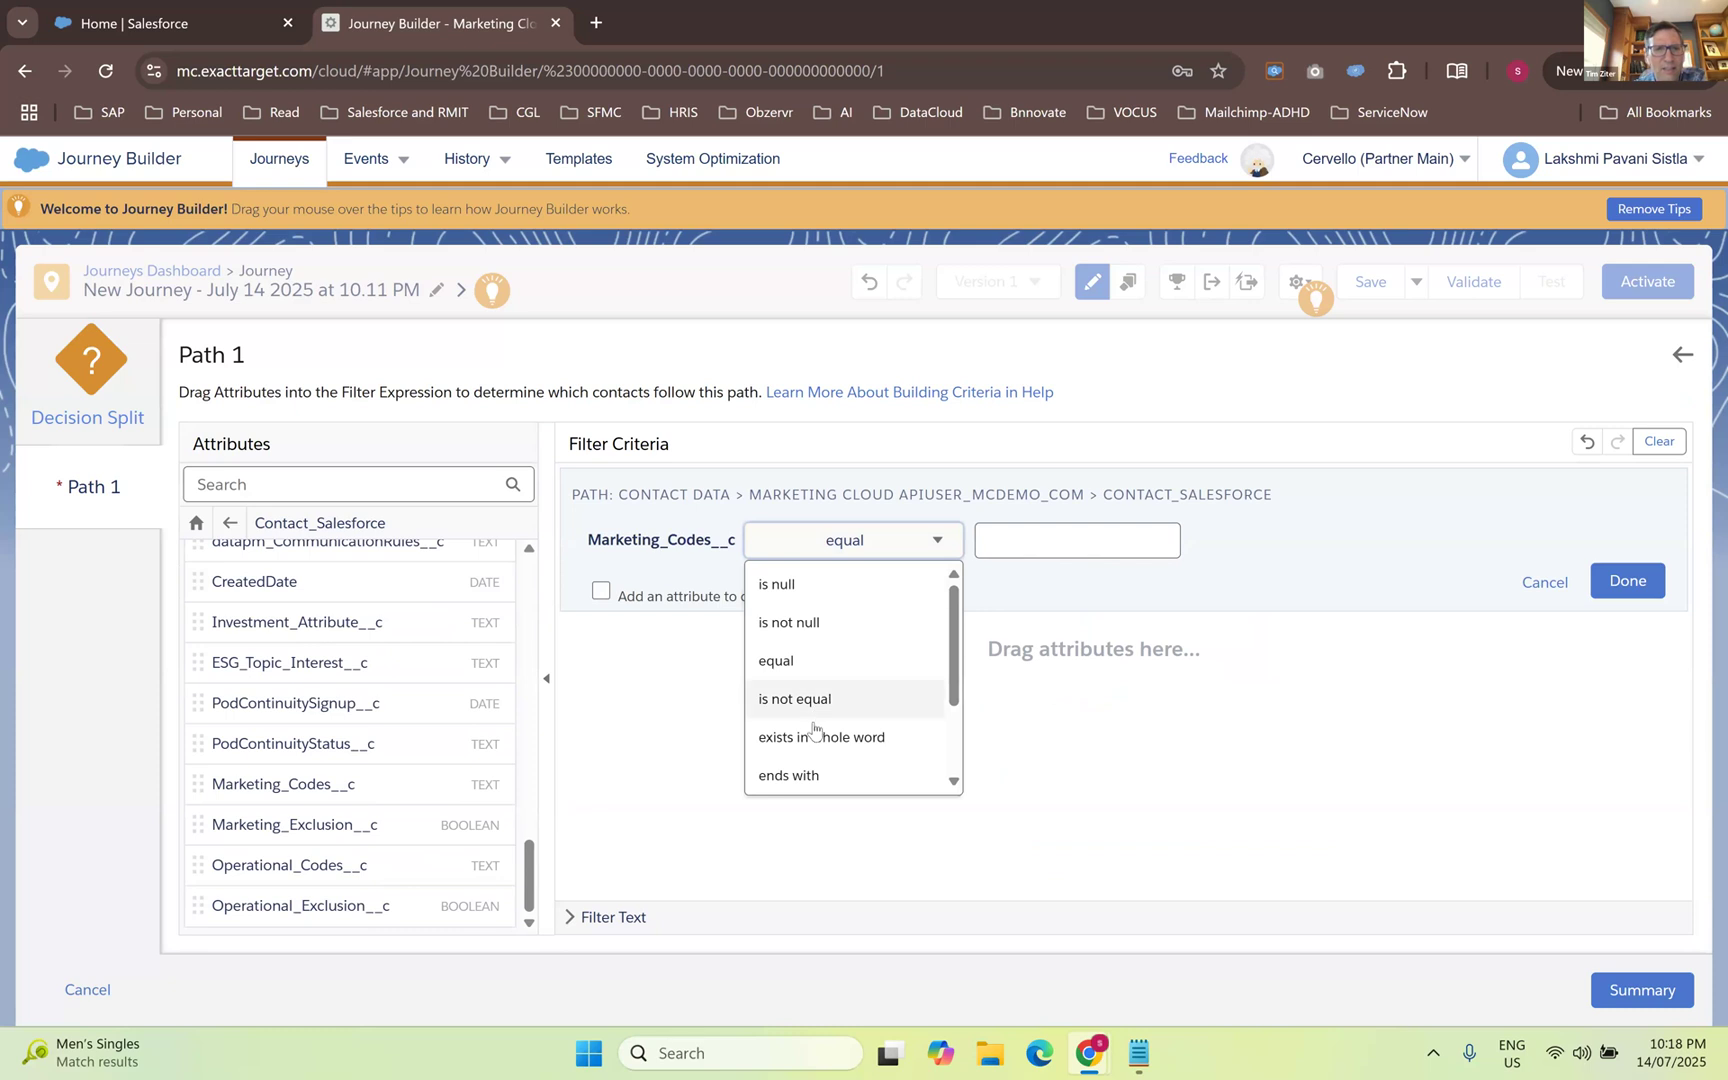
pyautogui.scroll(-2, 820, 740)
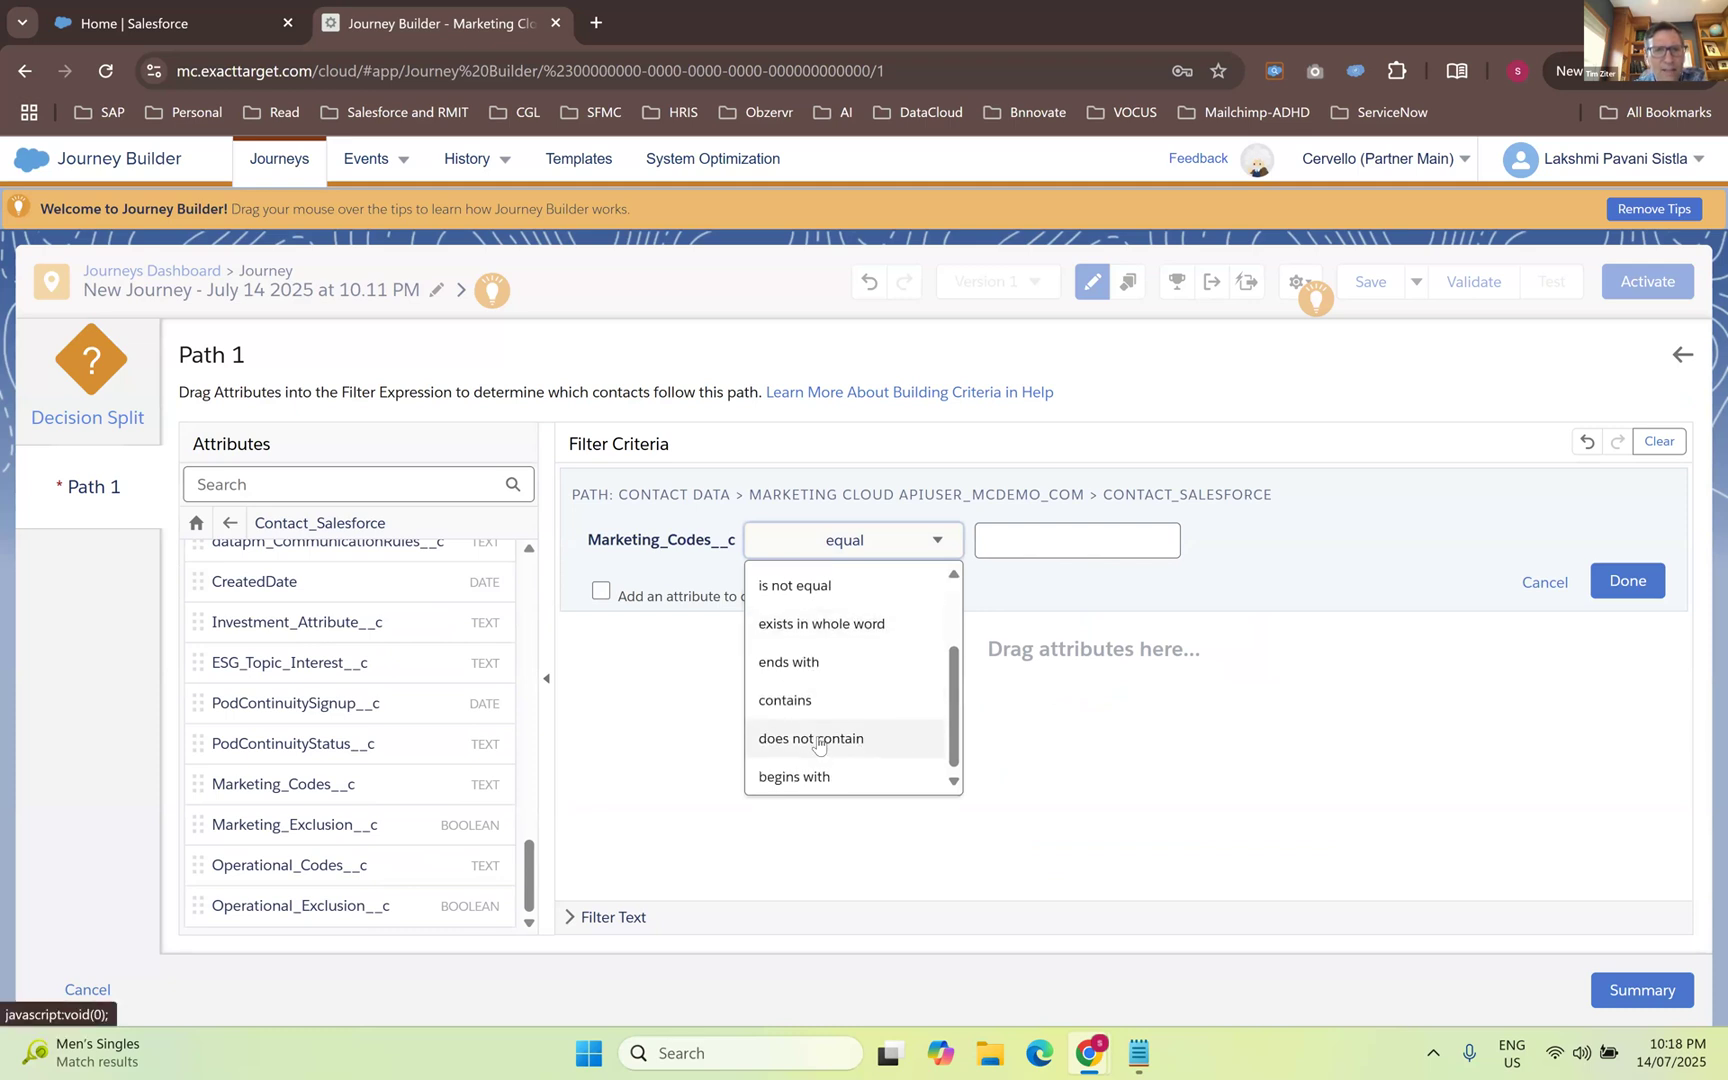
pyautogui.click(818, 741)
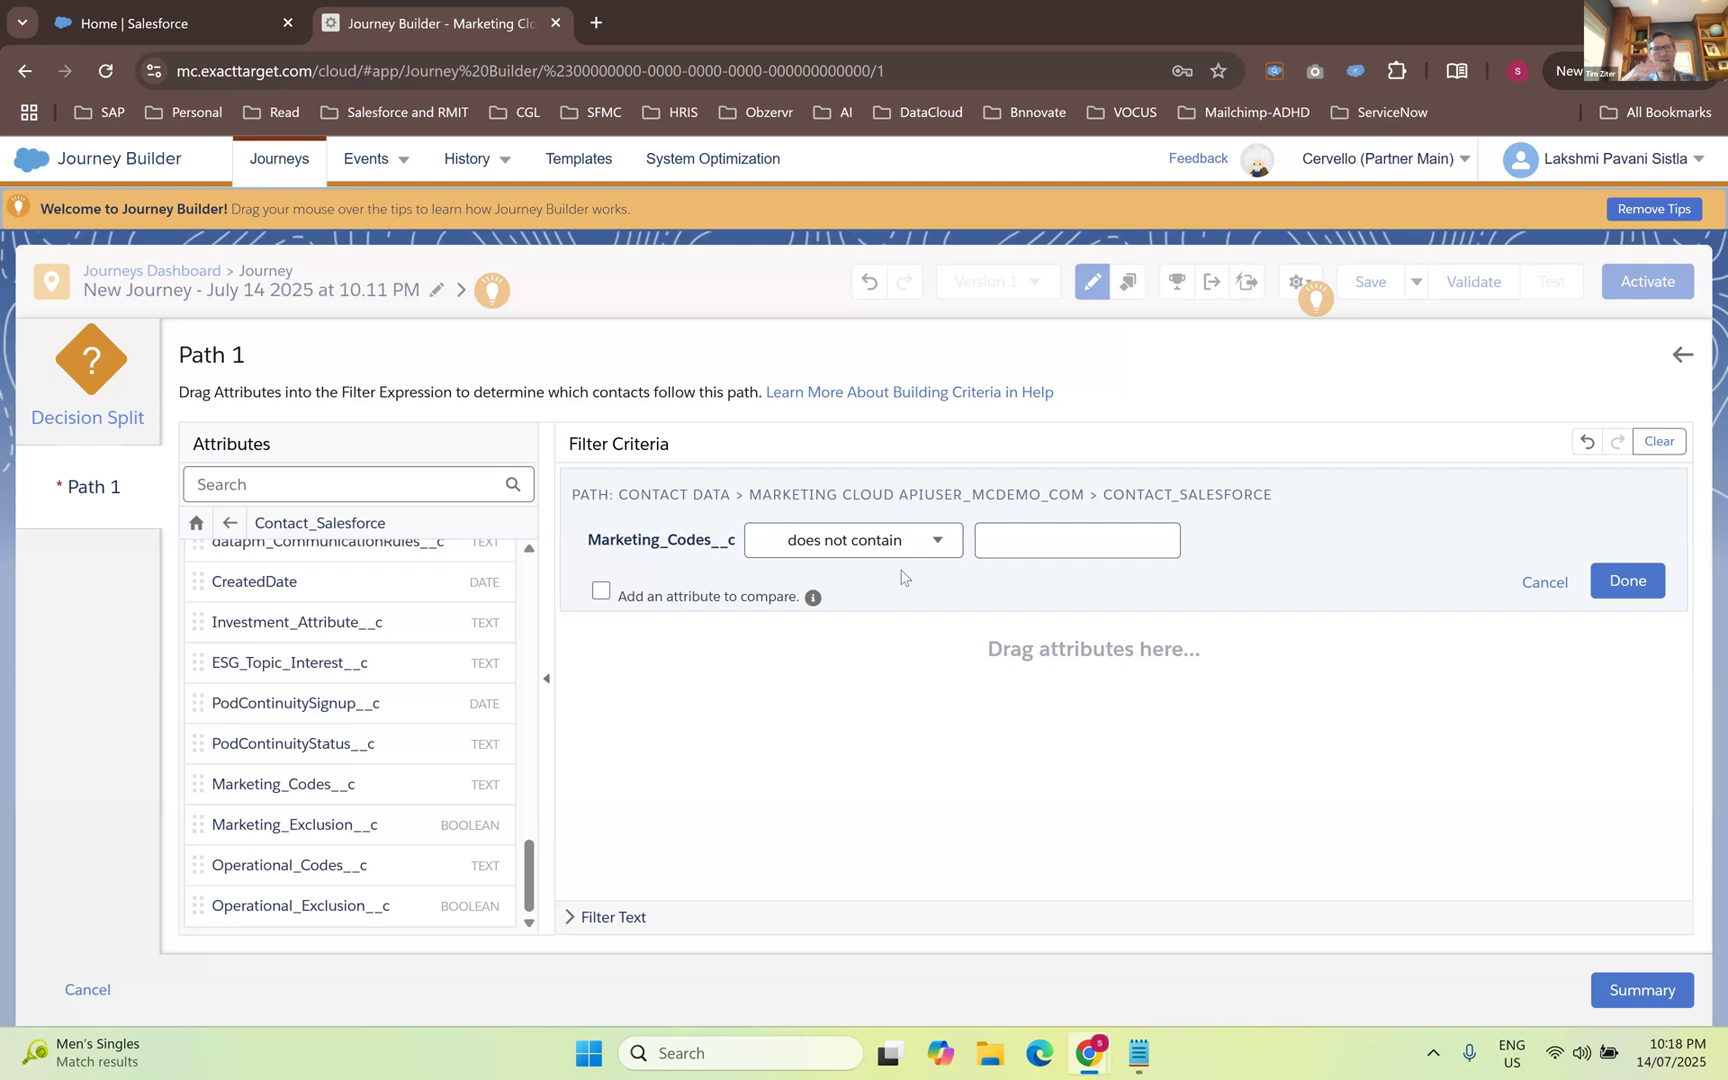
pyautogui.moveTo(812, 597)
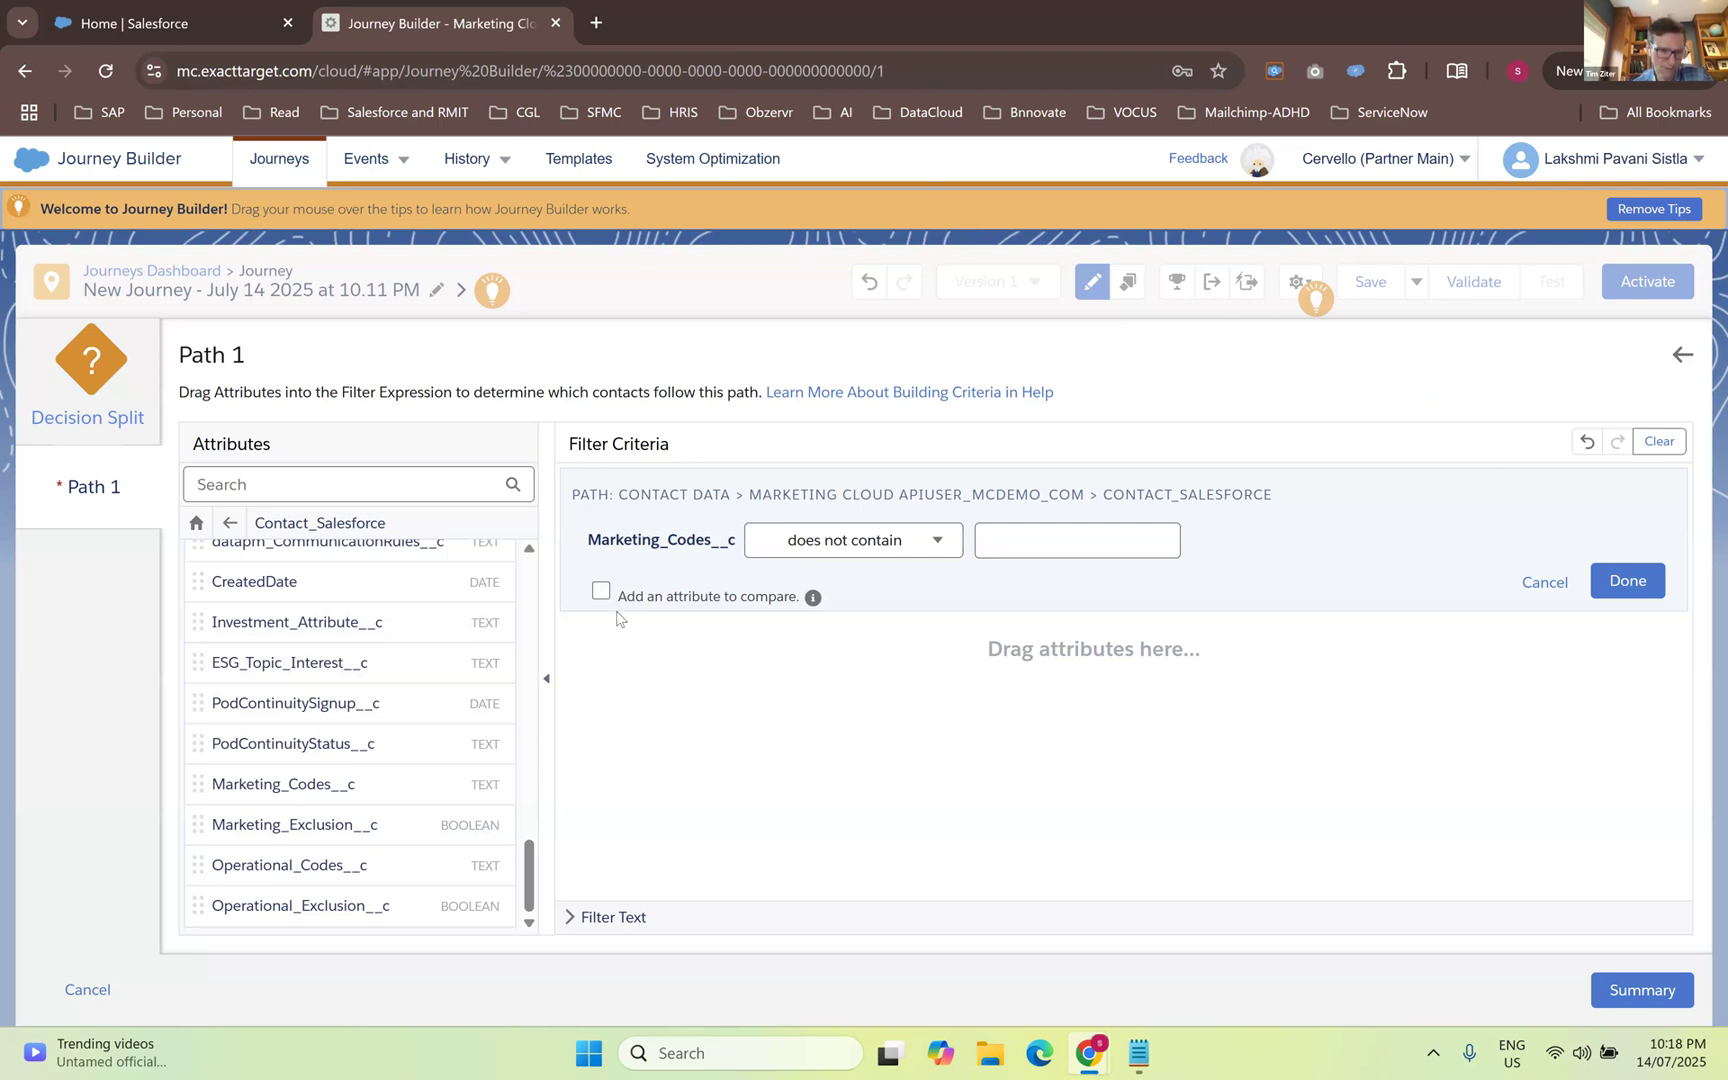
pyautogui.click(80, 990)
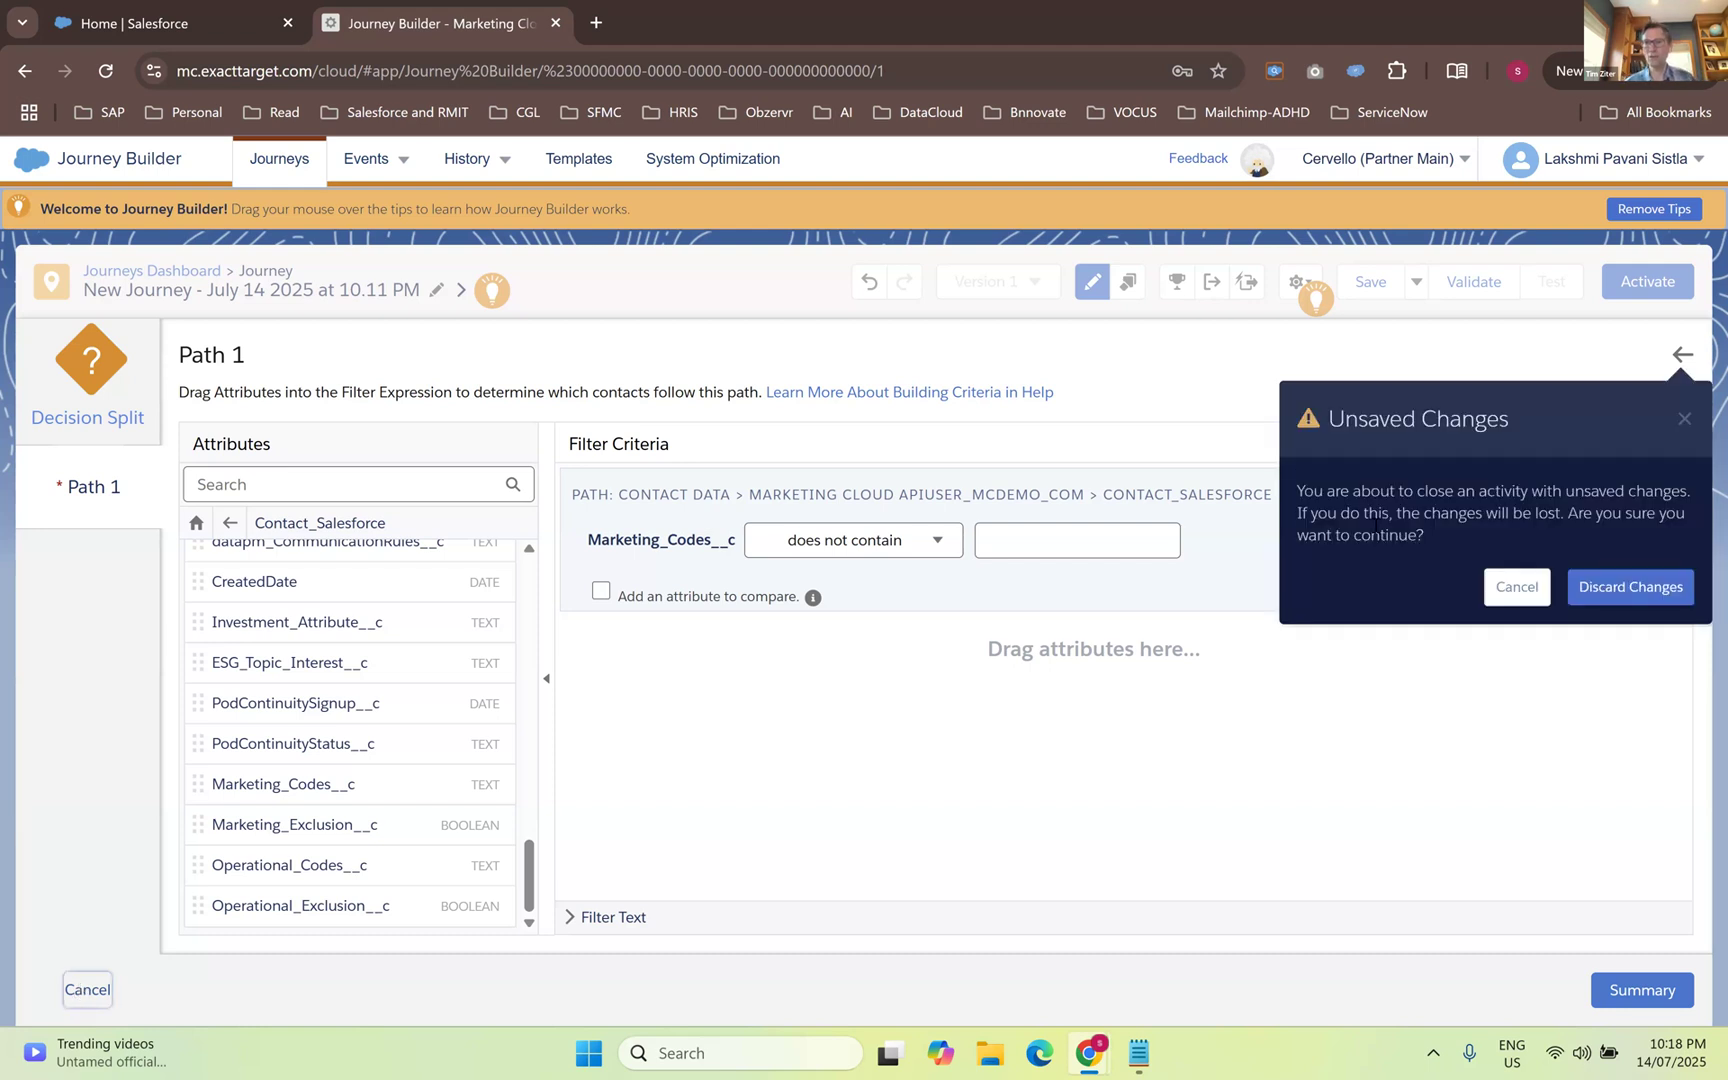
pyautogui.click(1585, 591)
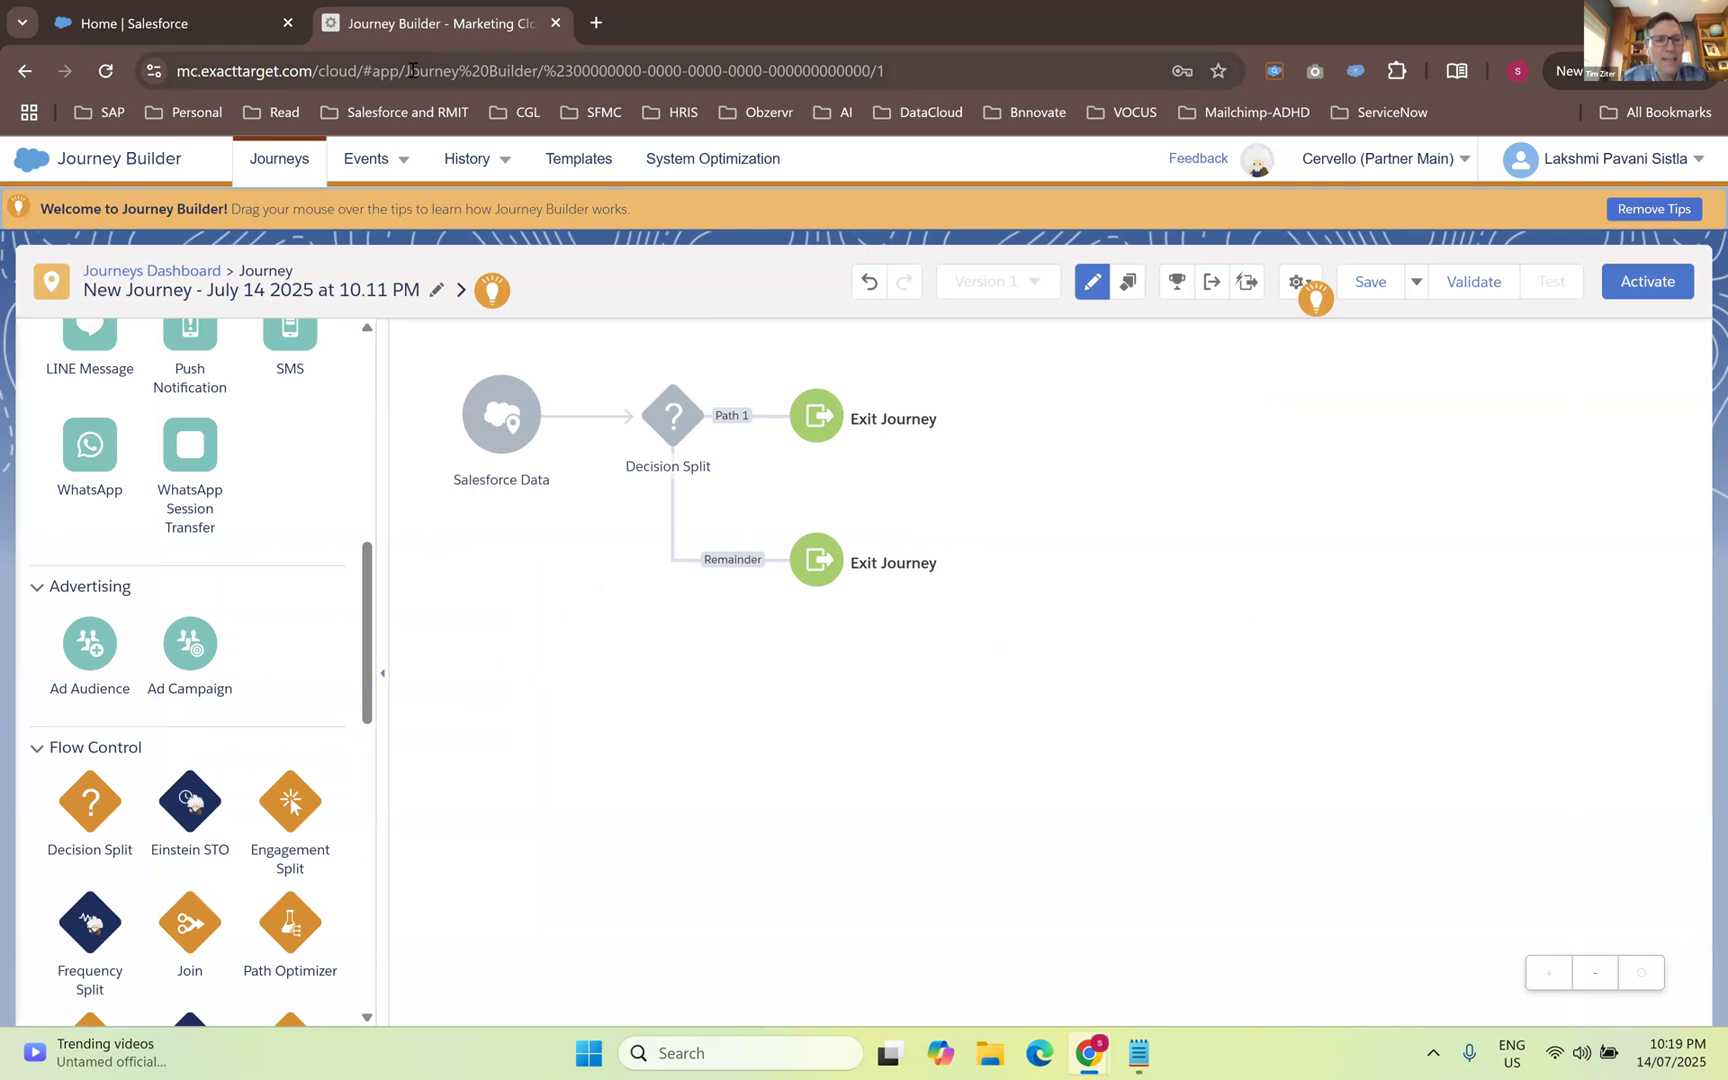
# - Switch to the Salesforce Sales home page, dismiss the forecasting promotion and open Setup for the current app
pyautogui.click(150, 32)
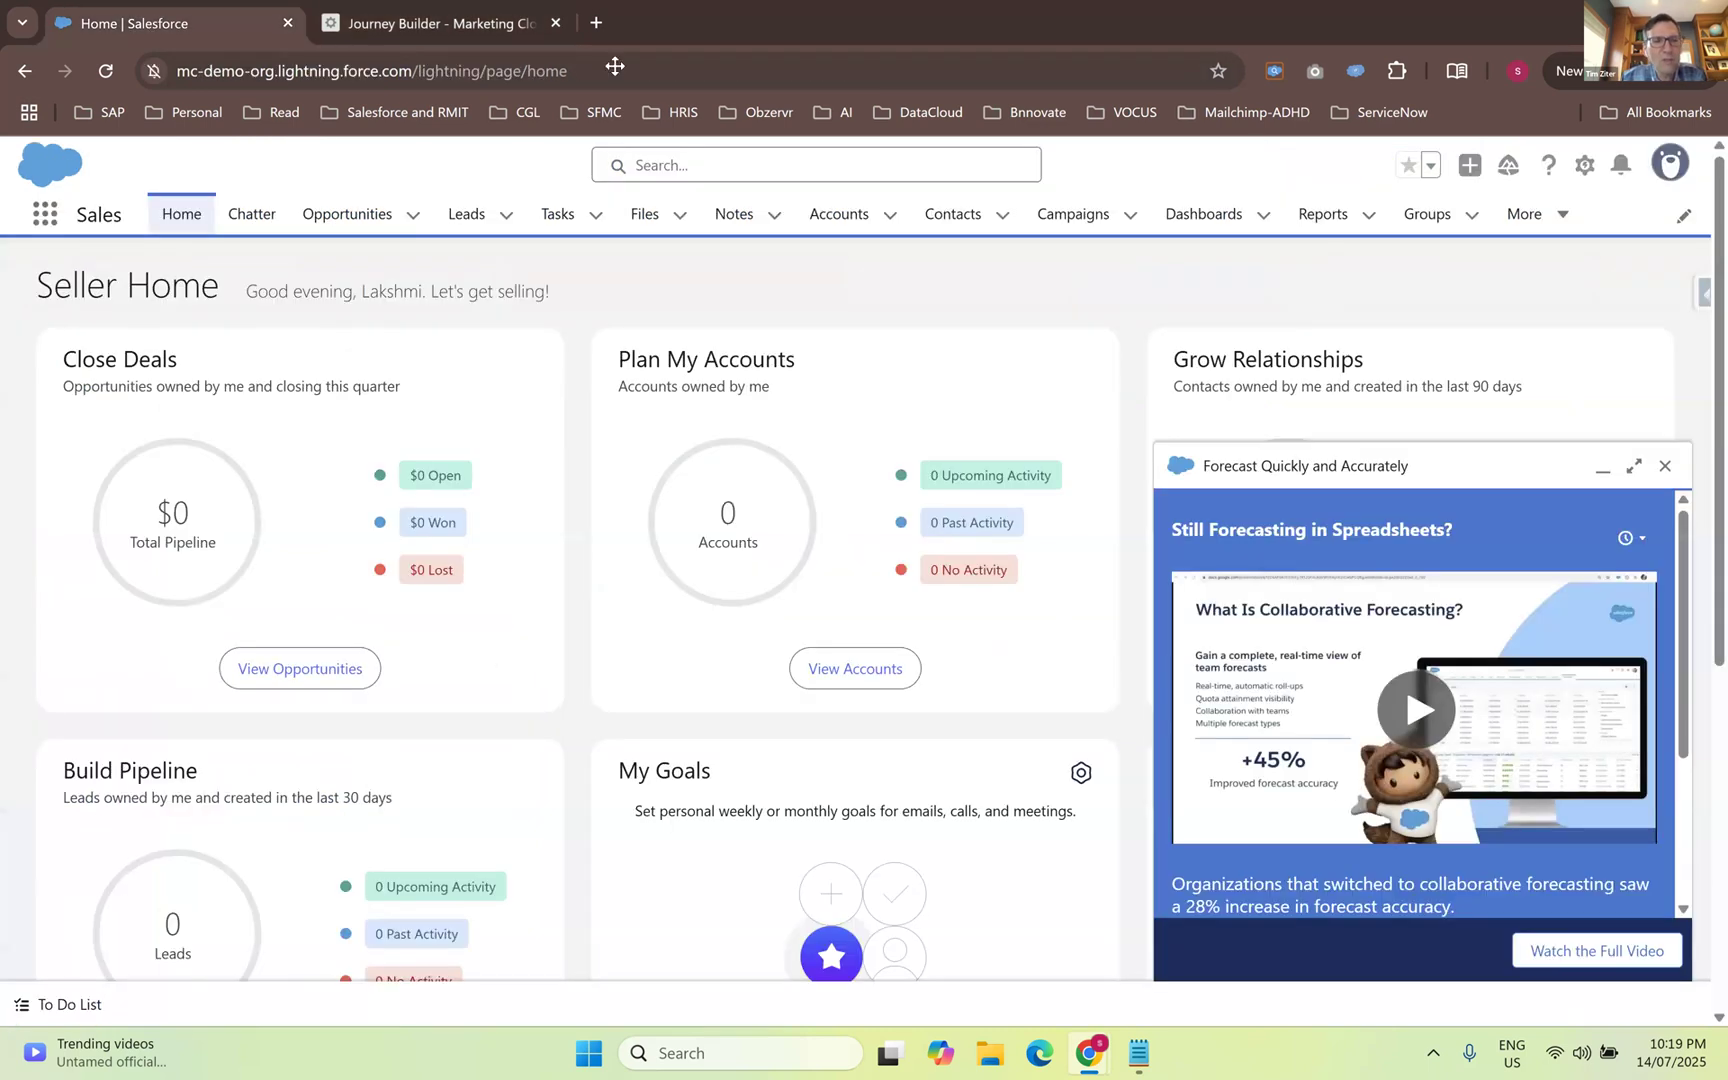
pyautogui.click(1667, 466)
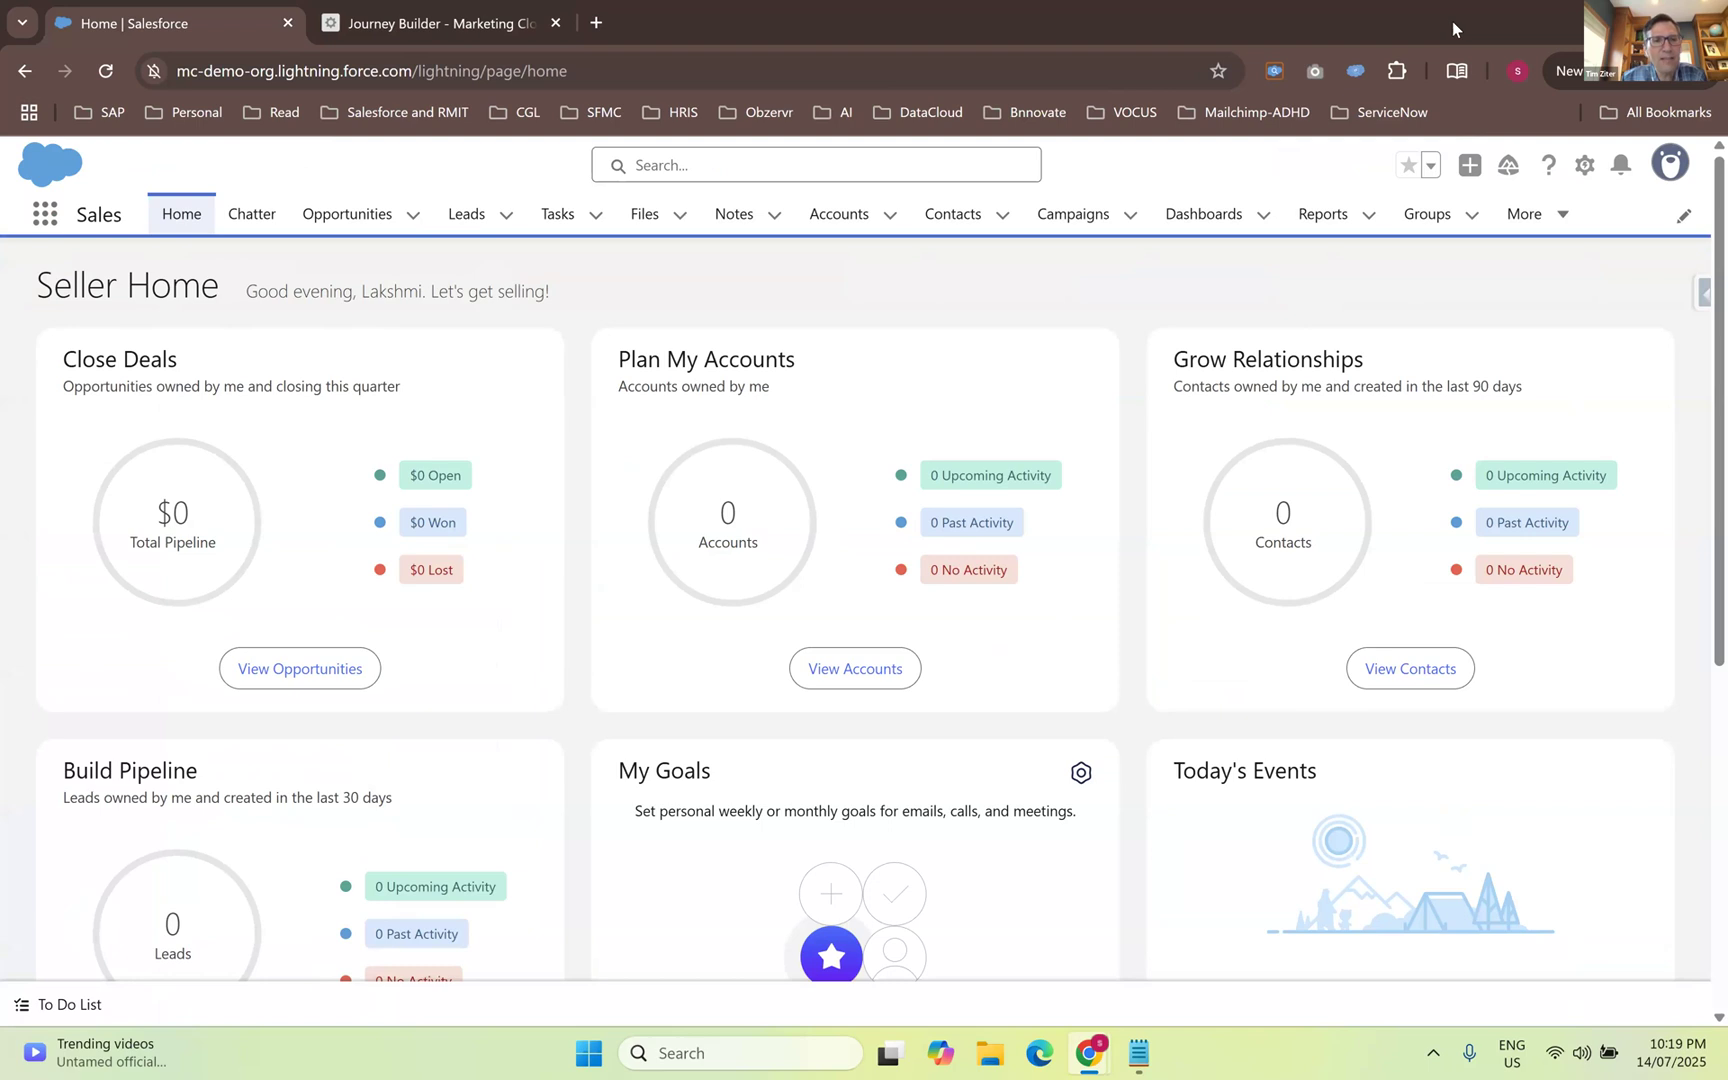
pyautogui.click(1584, 165)
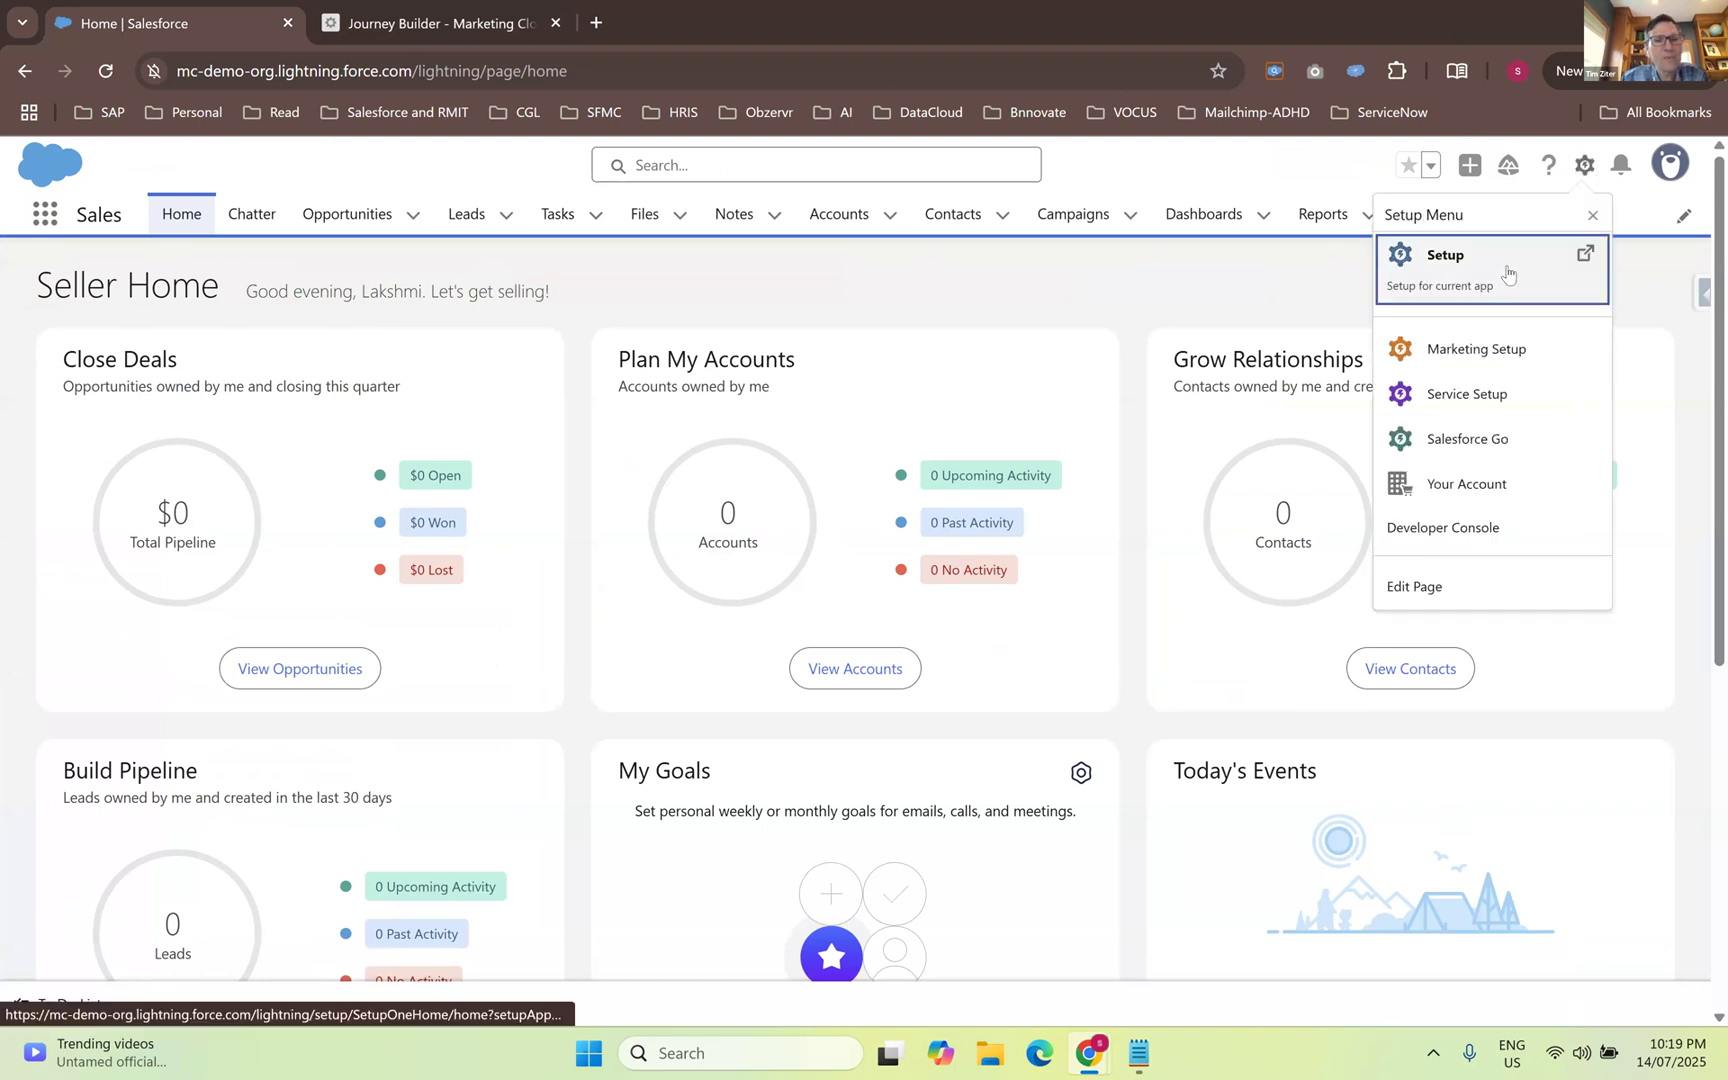
pyautogui.click(1508, 270)
# - Return to the Sales home page, search for the opt-out test contact by first name and open its contact record
pyautogui.click(211, 9)
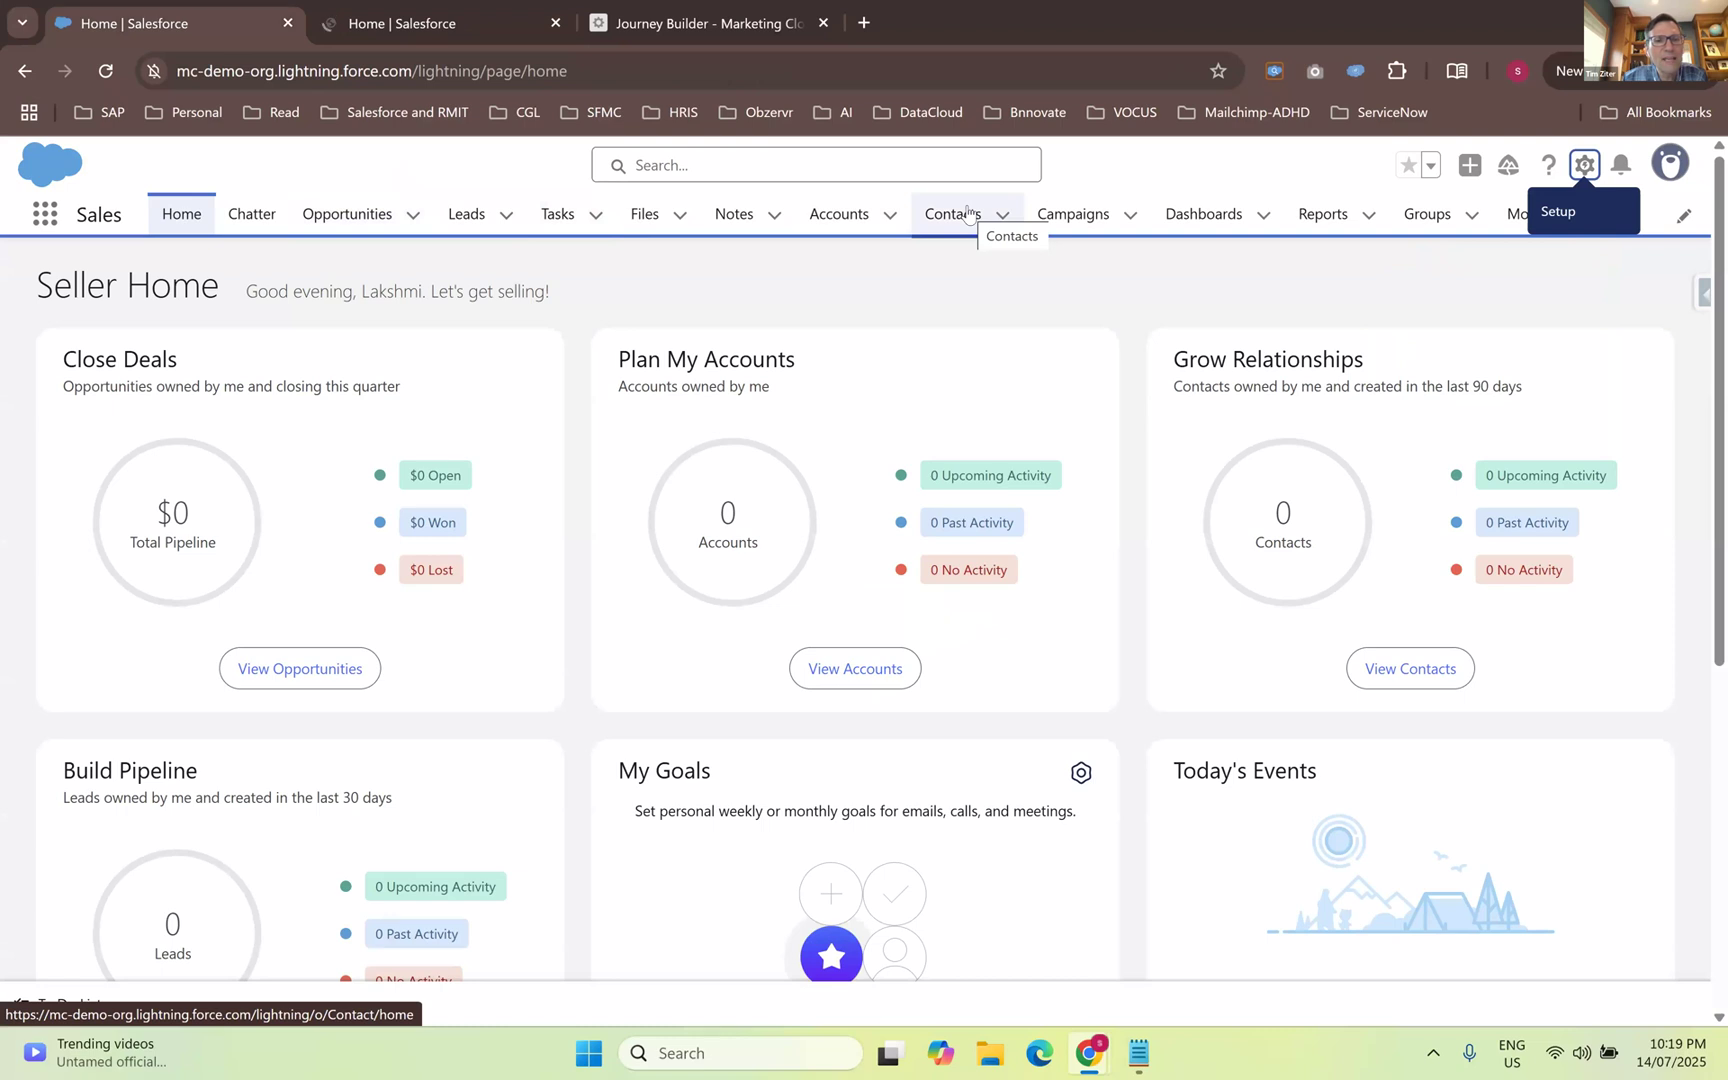
pyautogui.click(880, 164)
pyautogui.write('lakshmi')
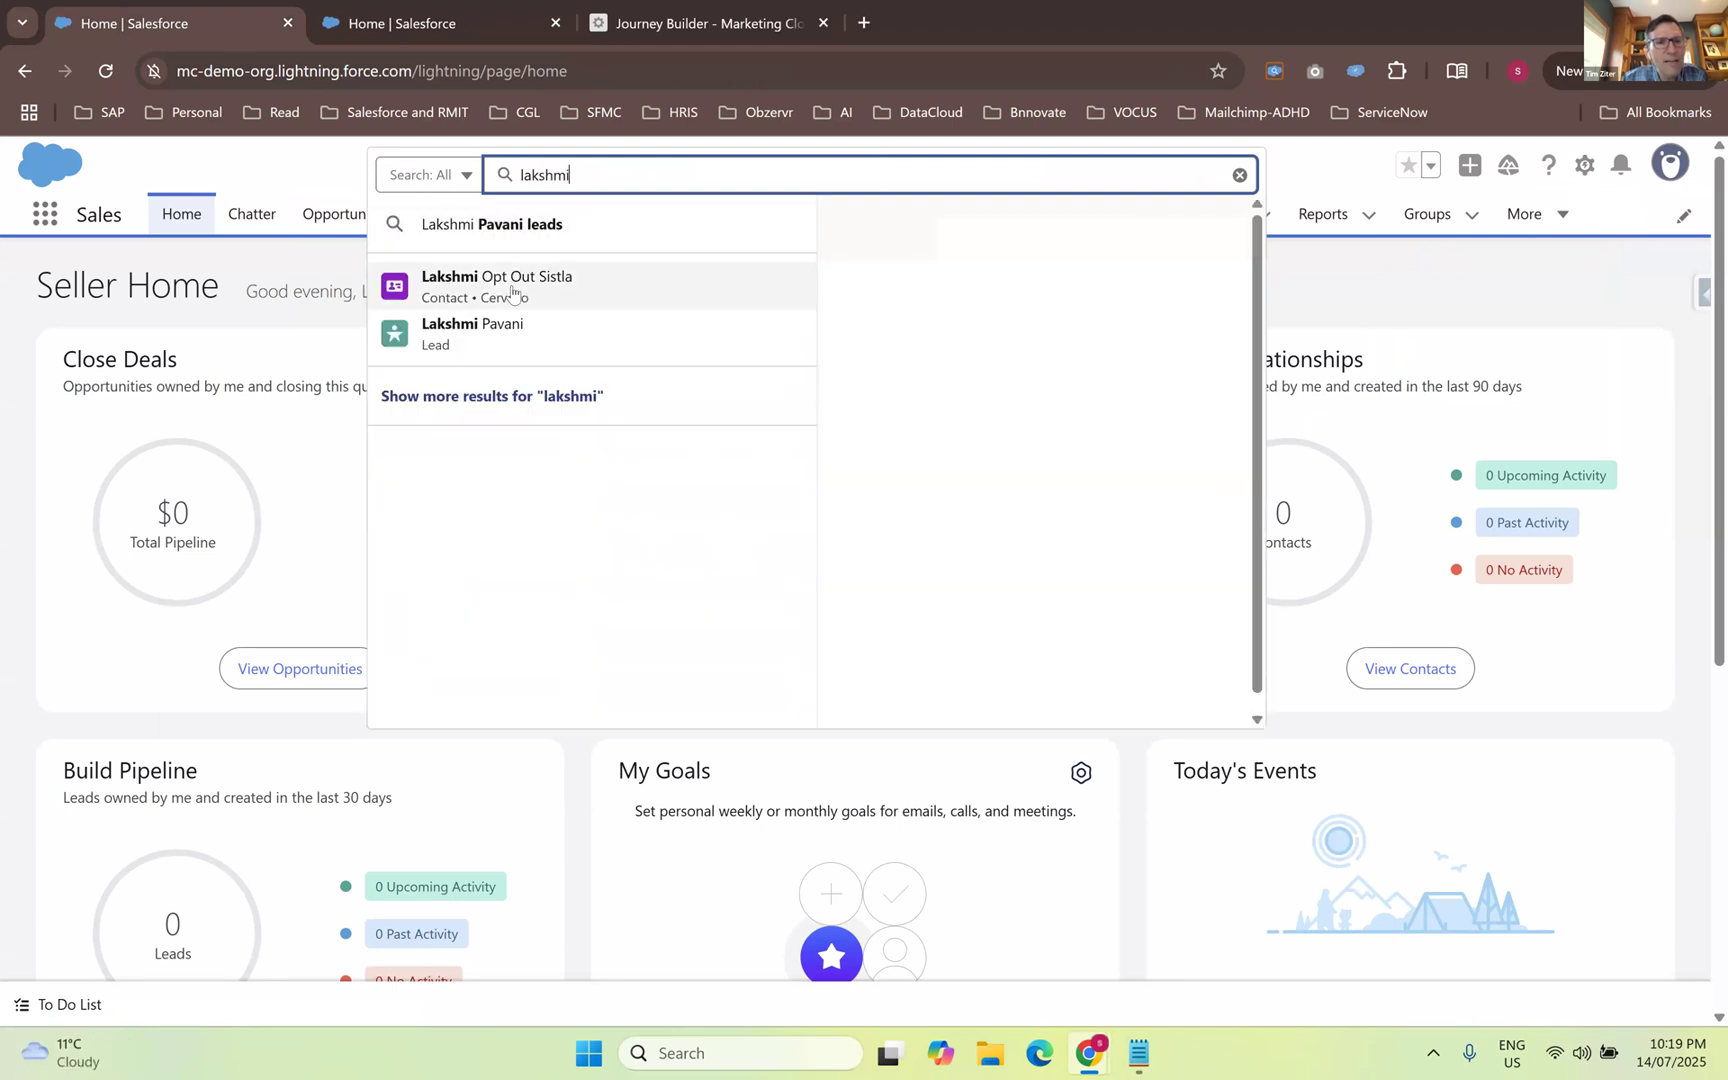
pyautogui.click(512, 288)
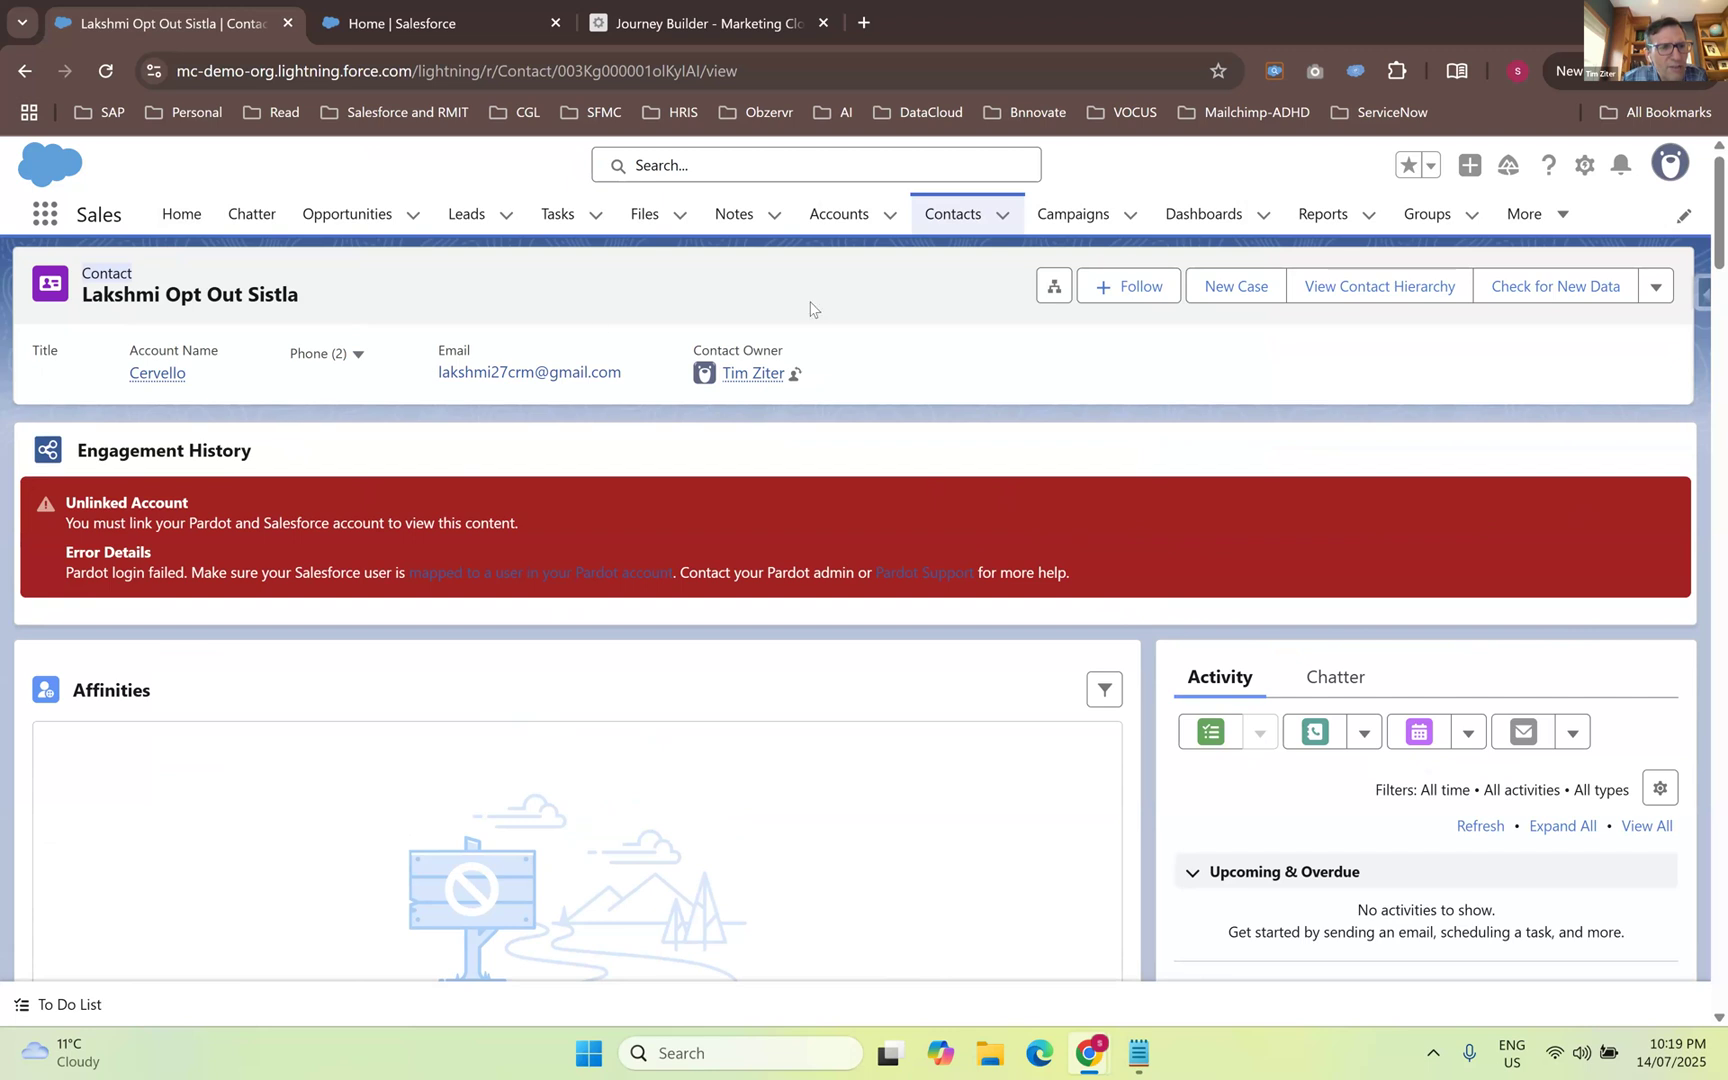
# - Look through the contact's details and search the page for "marke" to locate the marketing fields
pyautogui.scroll(-5, 864, 636)
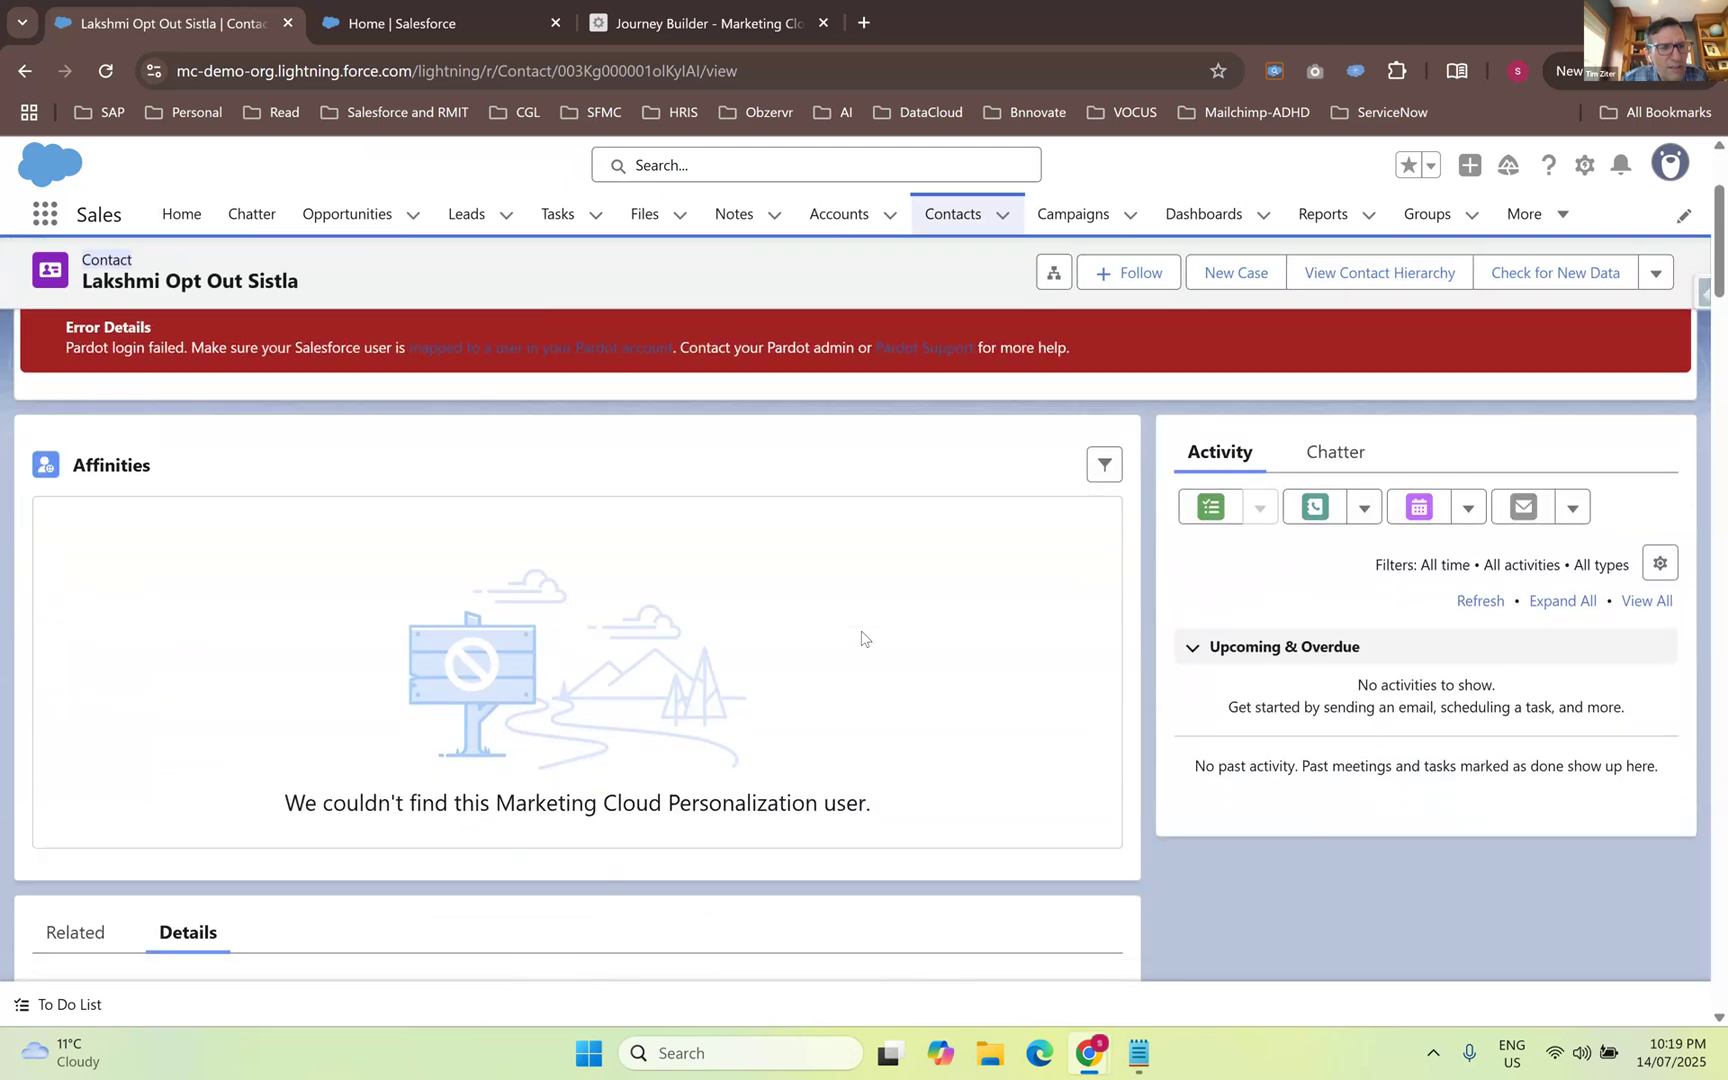
pyautogui.scroll(-1, 306, 623)
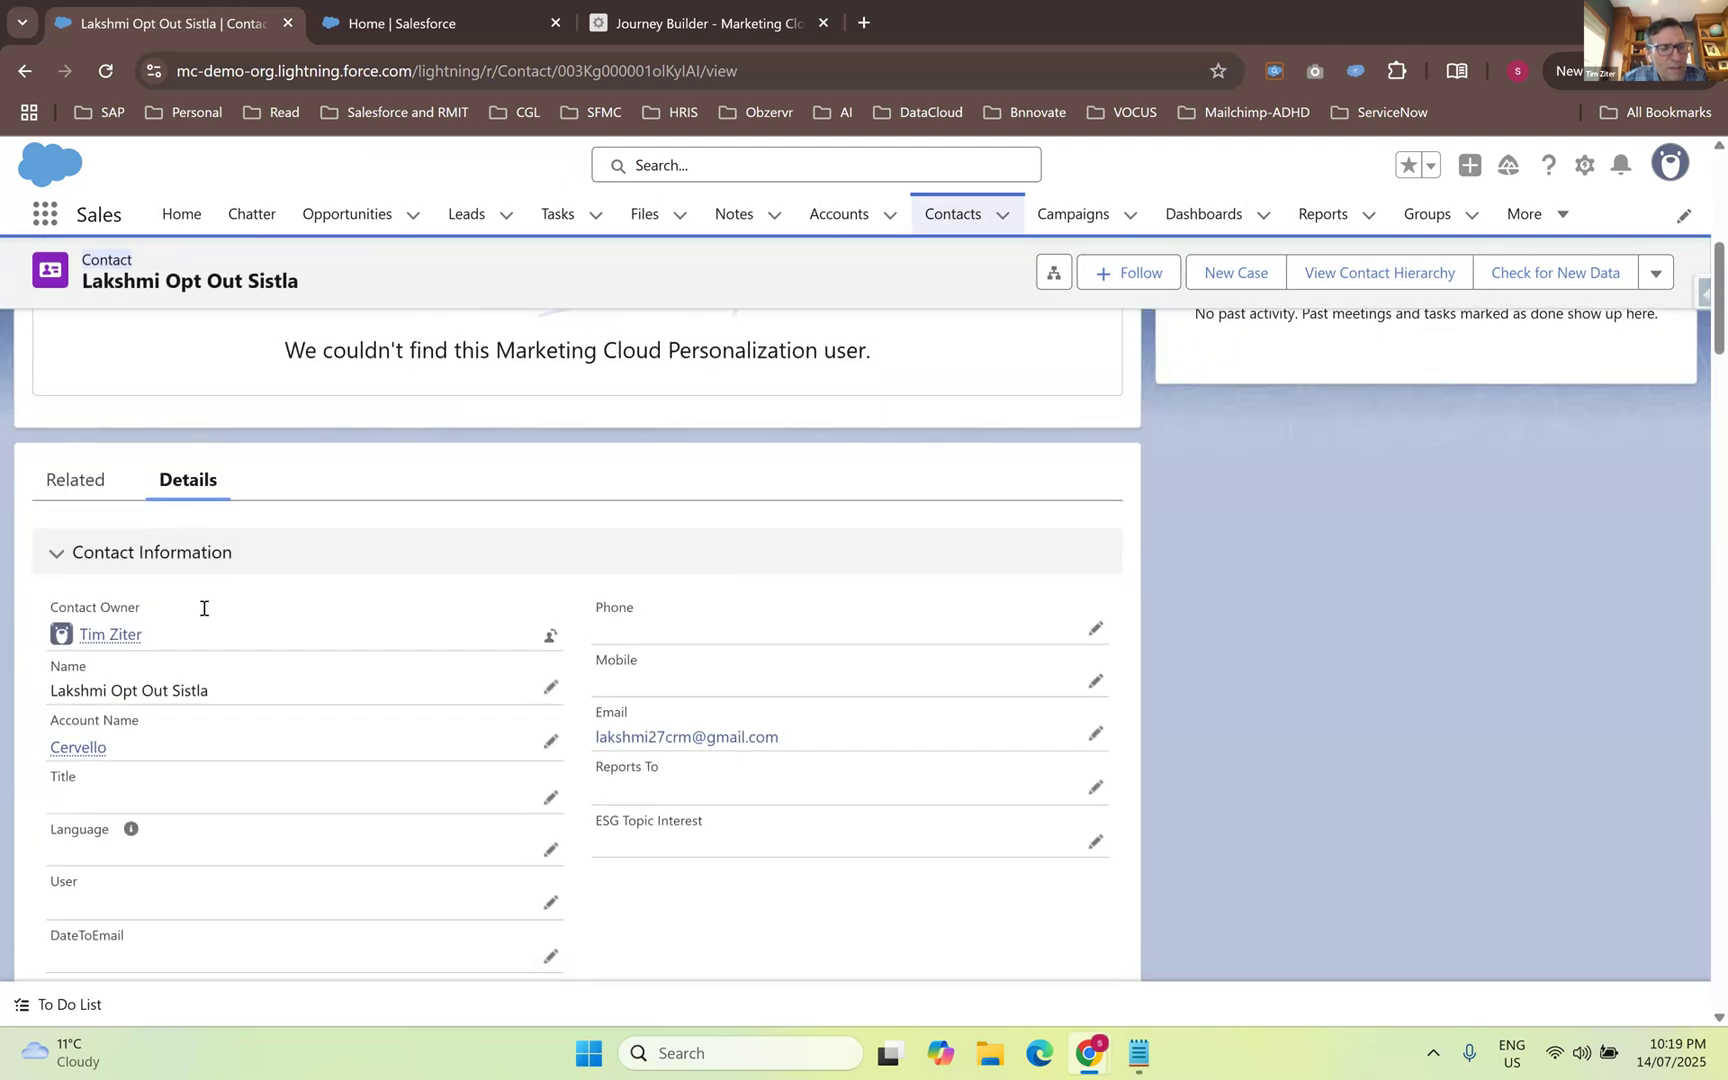
pyautogui.scroll(-1, 204, 605)
pyautogui.scroll(-3, 349, 853)
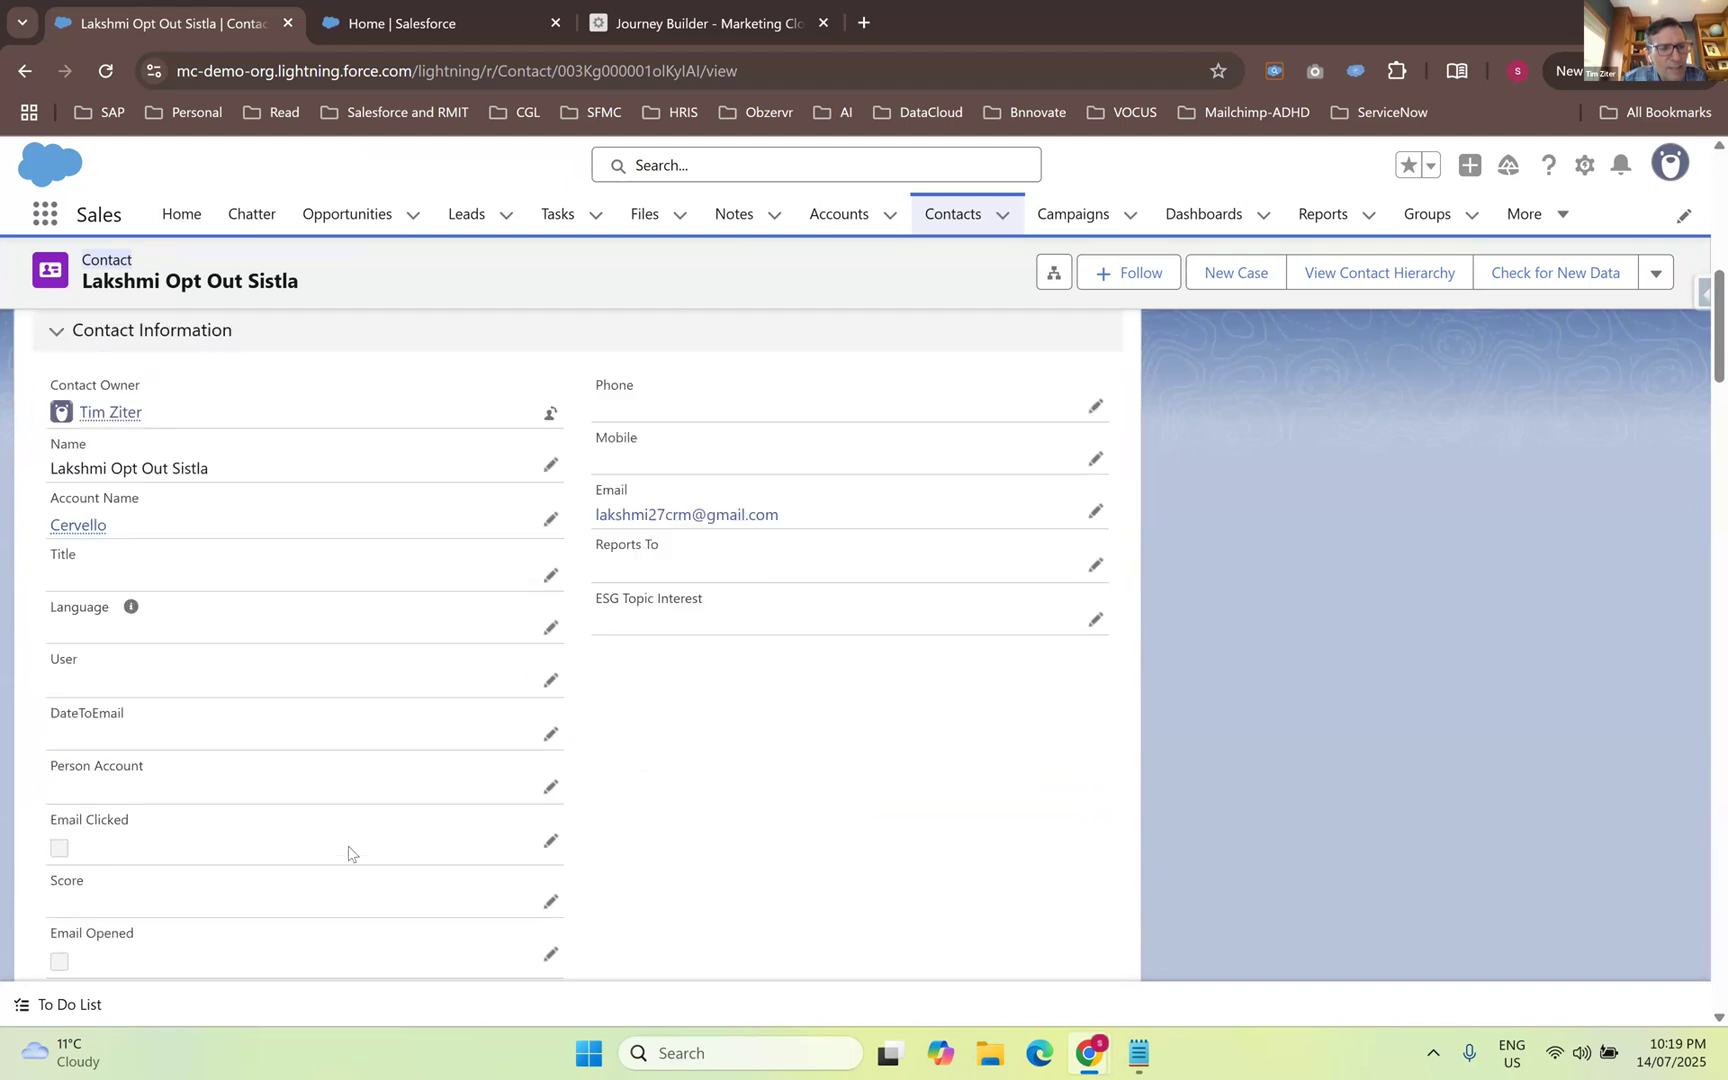
pyautogui.scroll(-1, 349, 853)
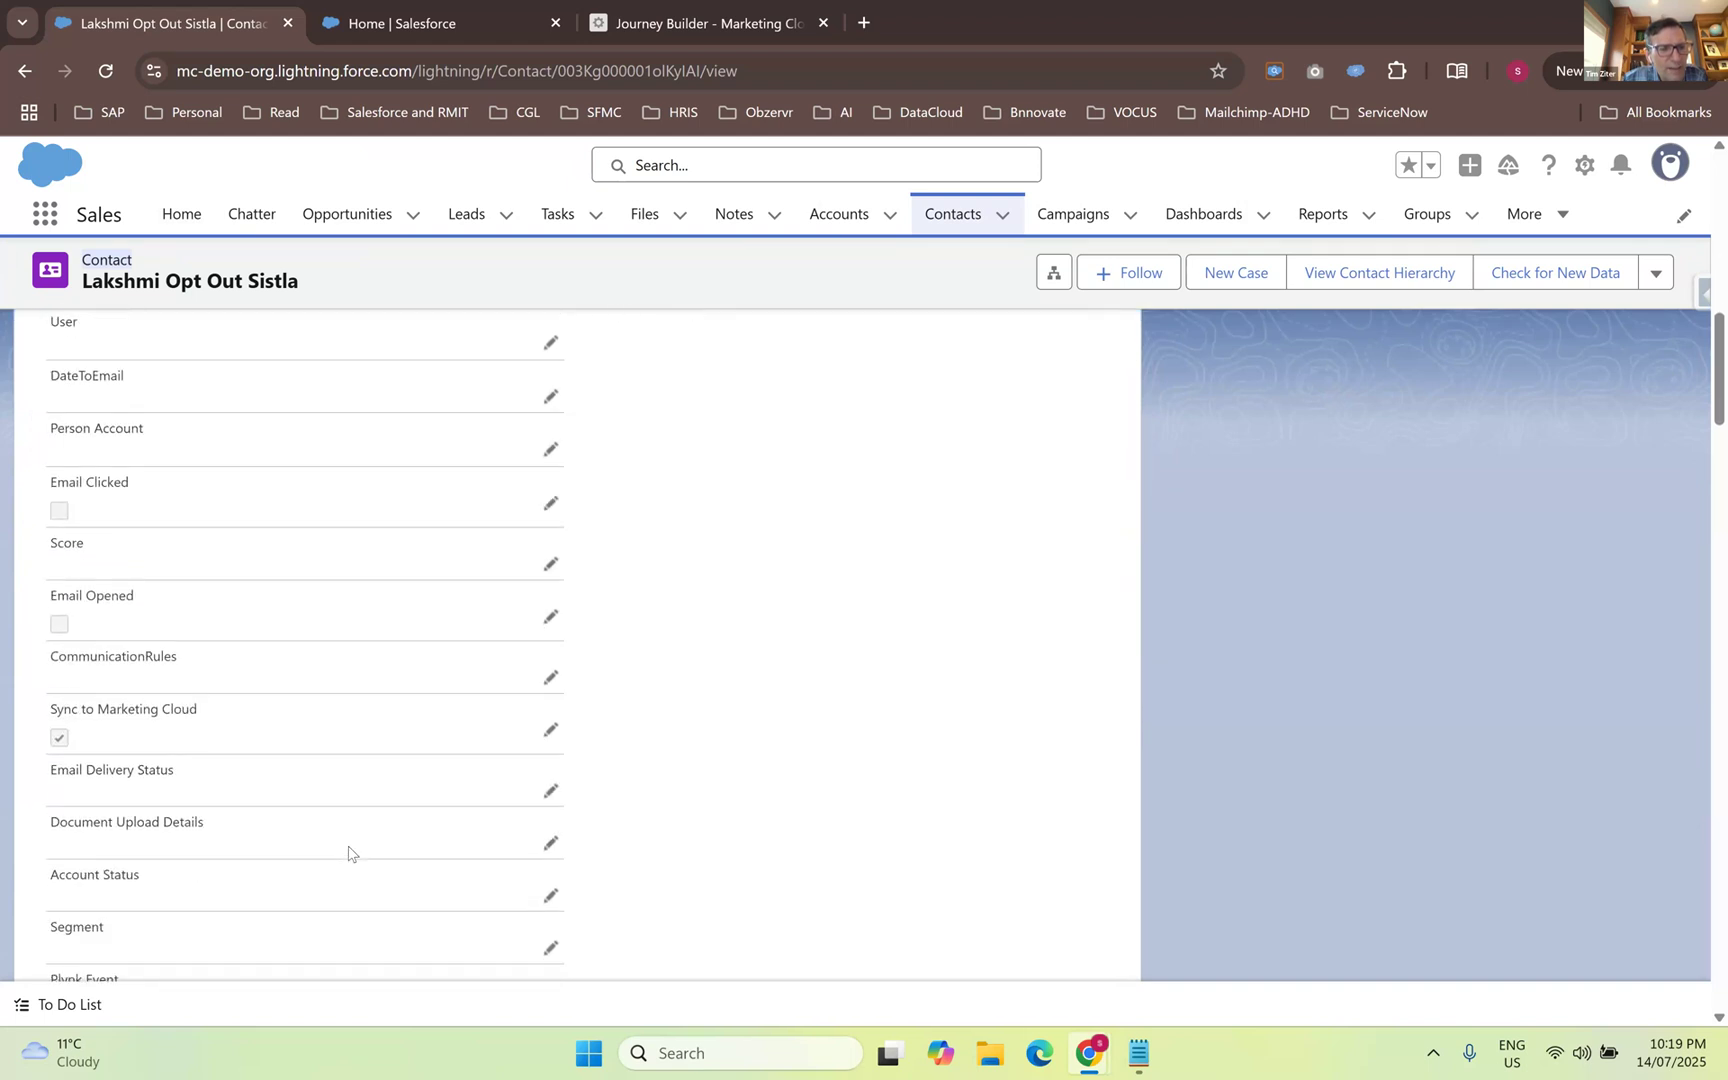
pyautogui.scroll(-4, 349, 853)
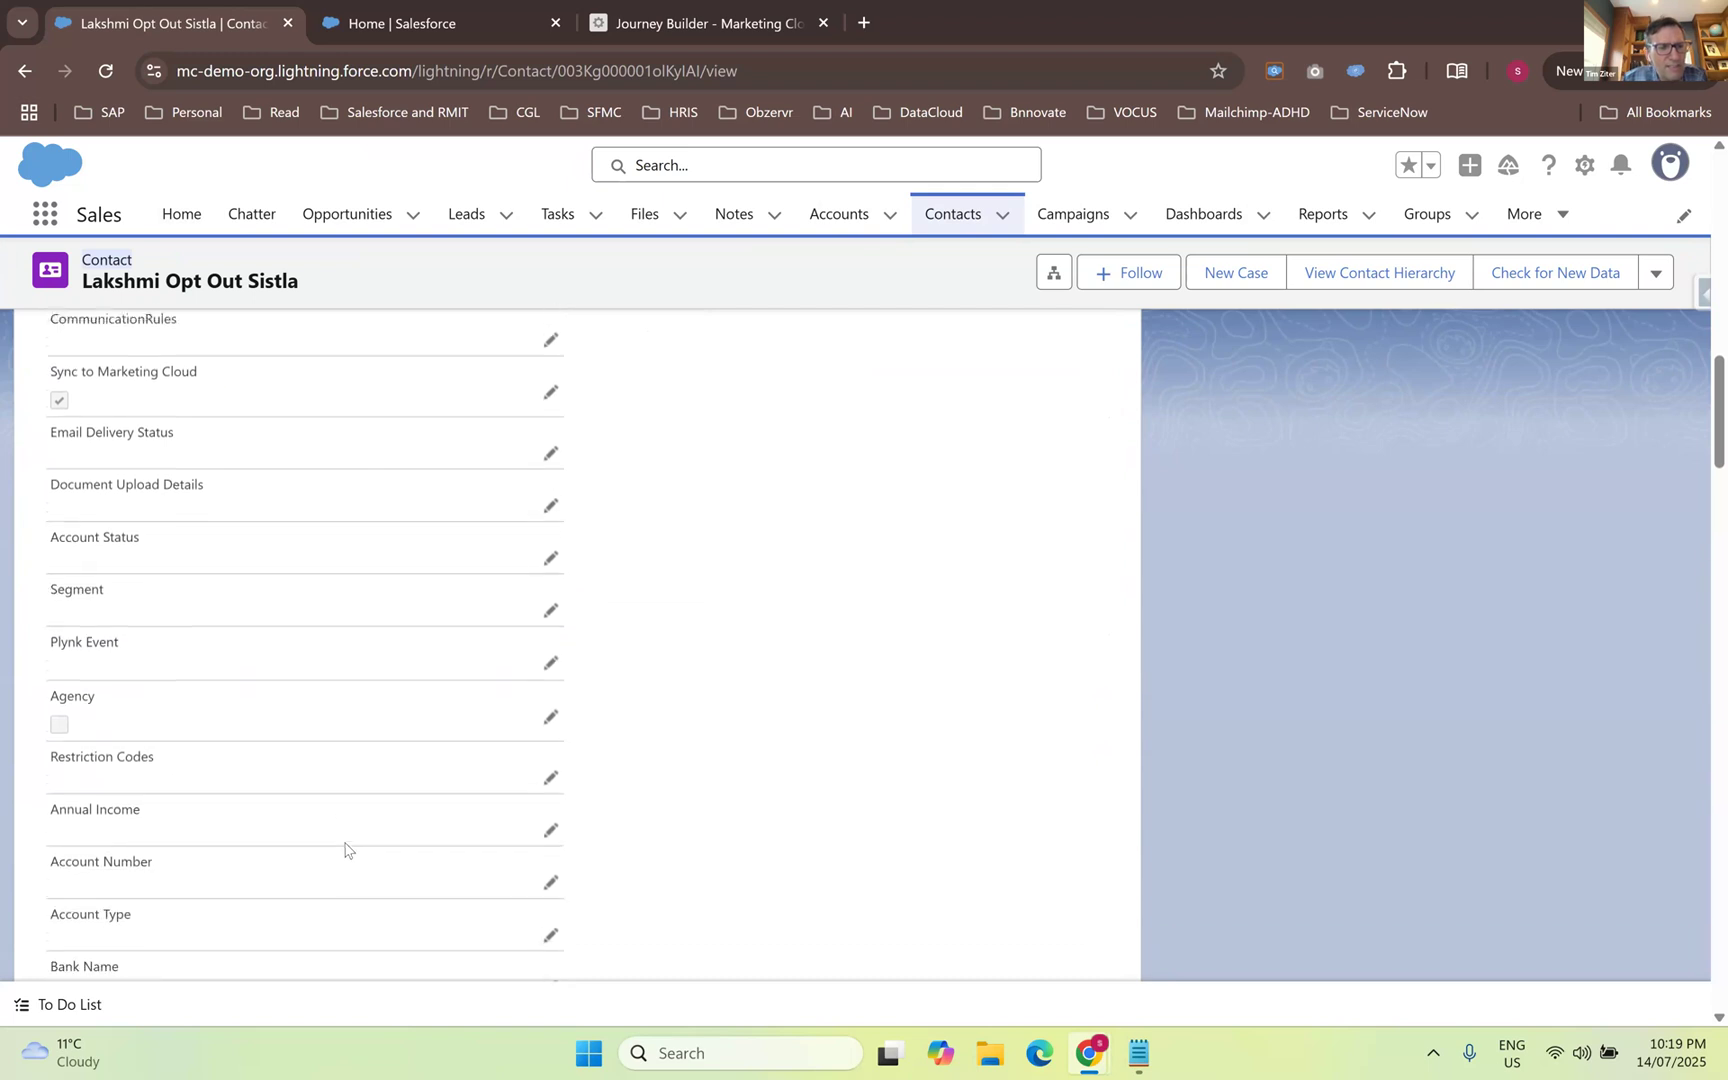
pyautogui.hotkey('ctrl', 'f')
pyautogui.write('marke')
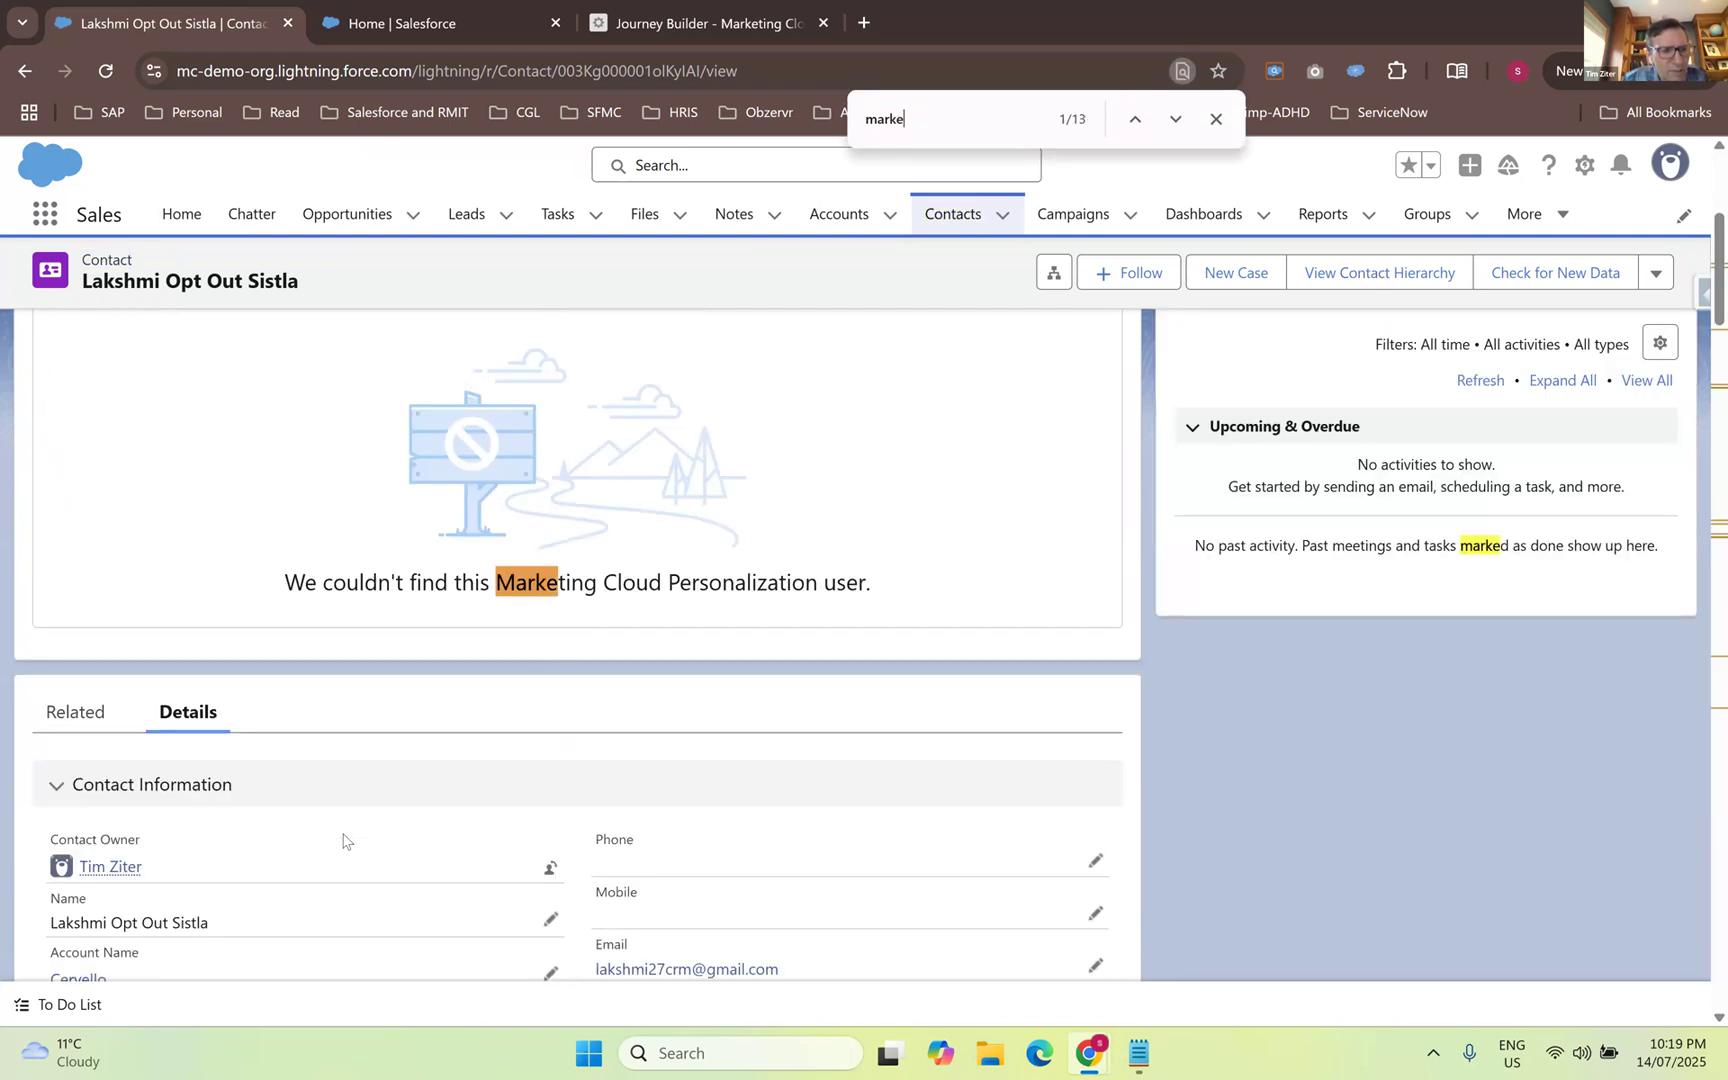
pyautogui.click(1133, 121)
pyautogui.click(1133, 121)
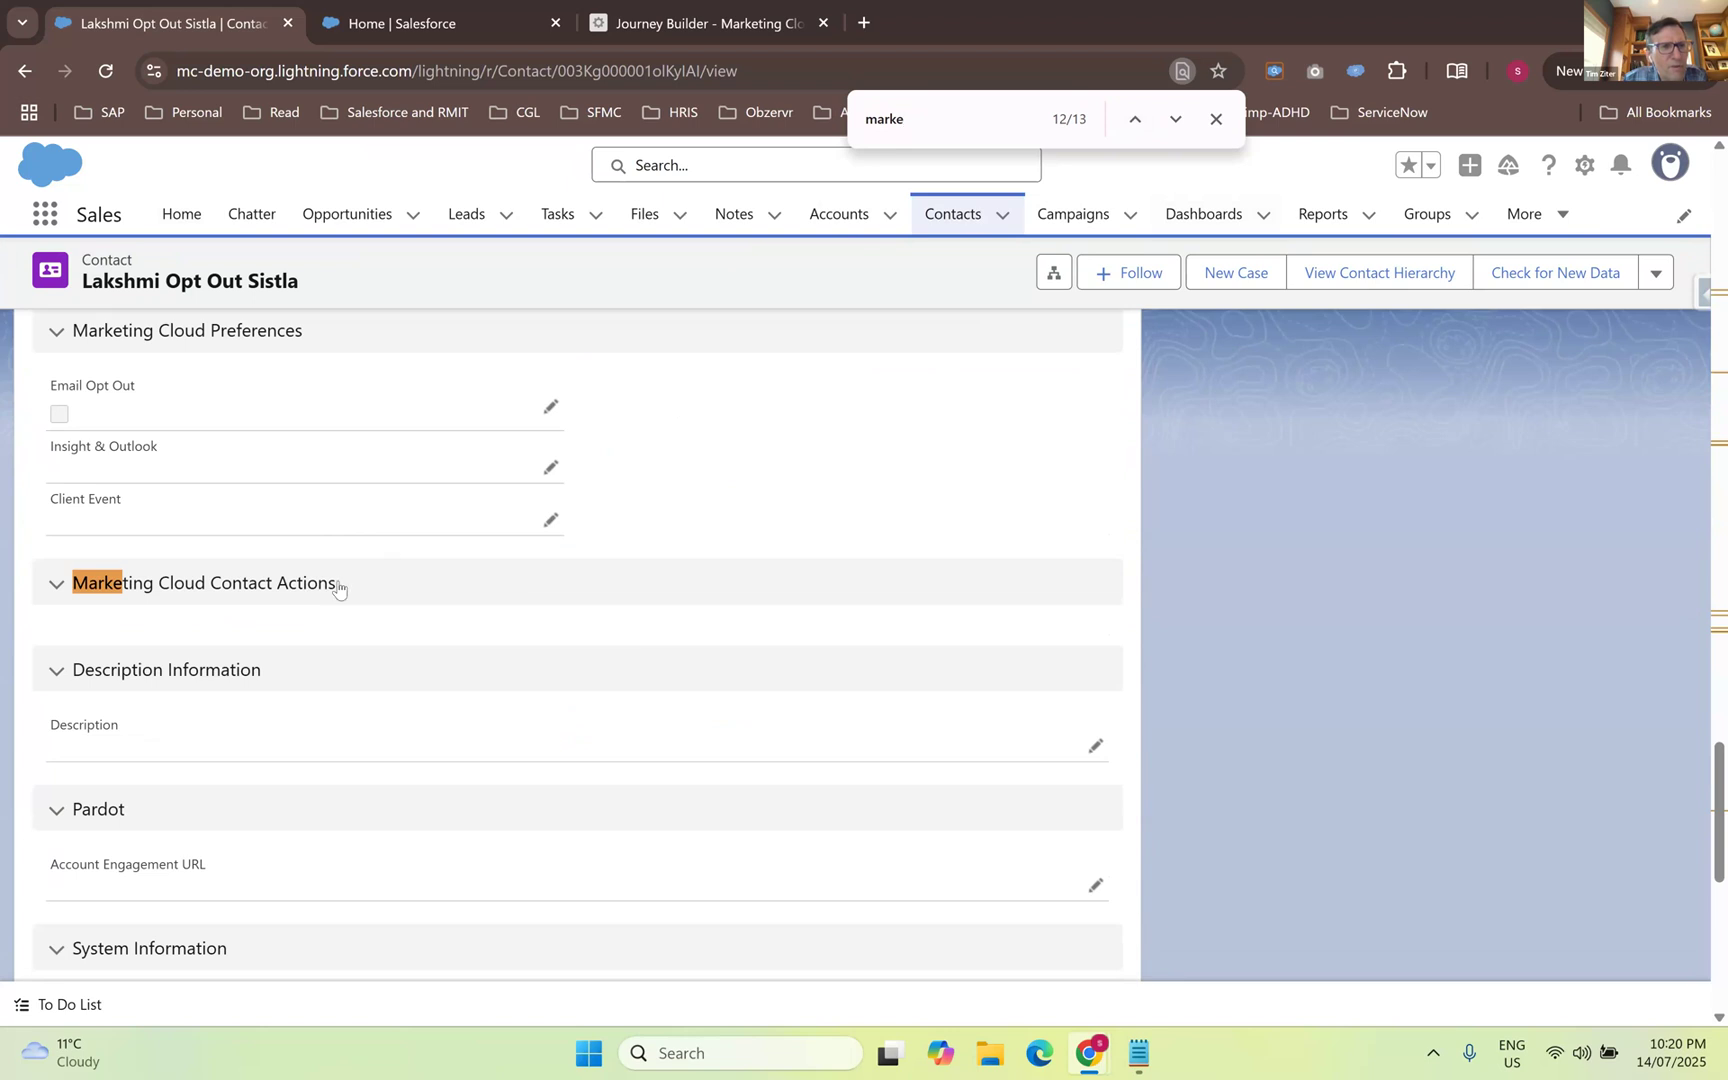
# - Locate the Marketing_Codes field in the contact's details, highlight its value and close the page search
pyautogui.scroll(3, 339, 588)
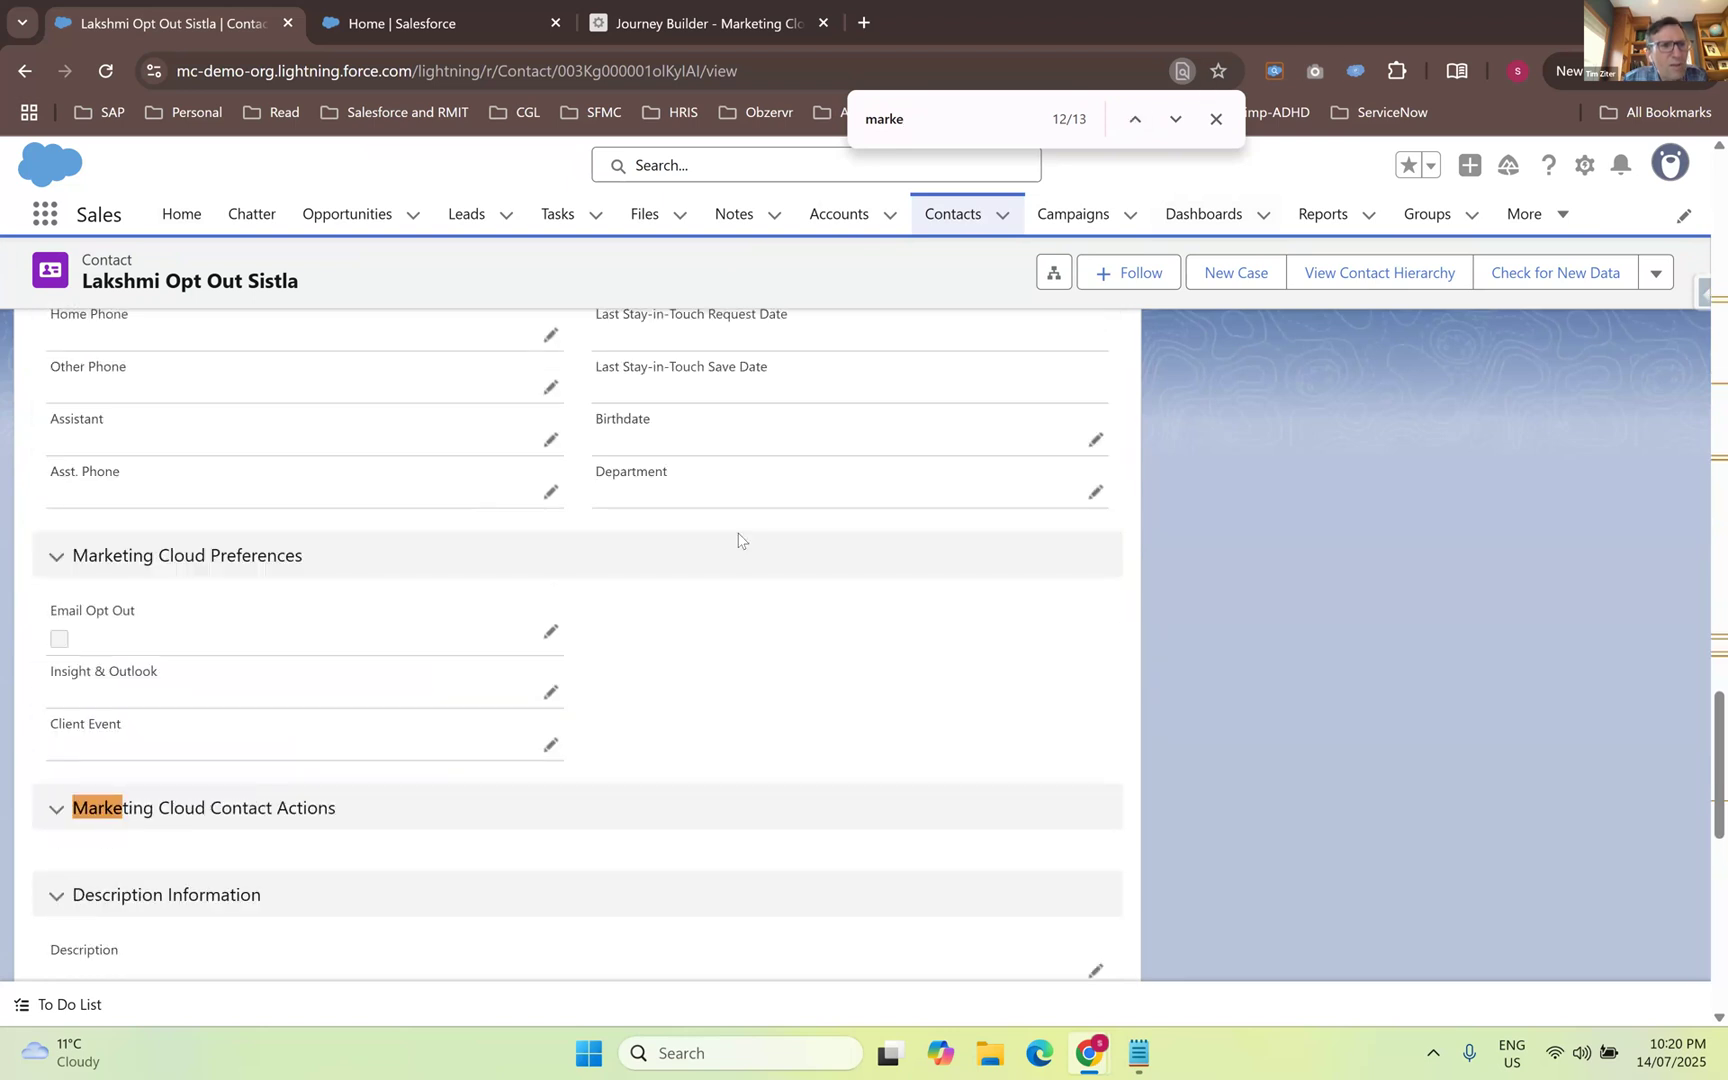
pyautogui.scroll(-10, 621, 694)
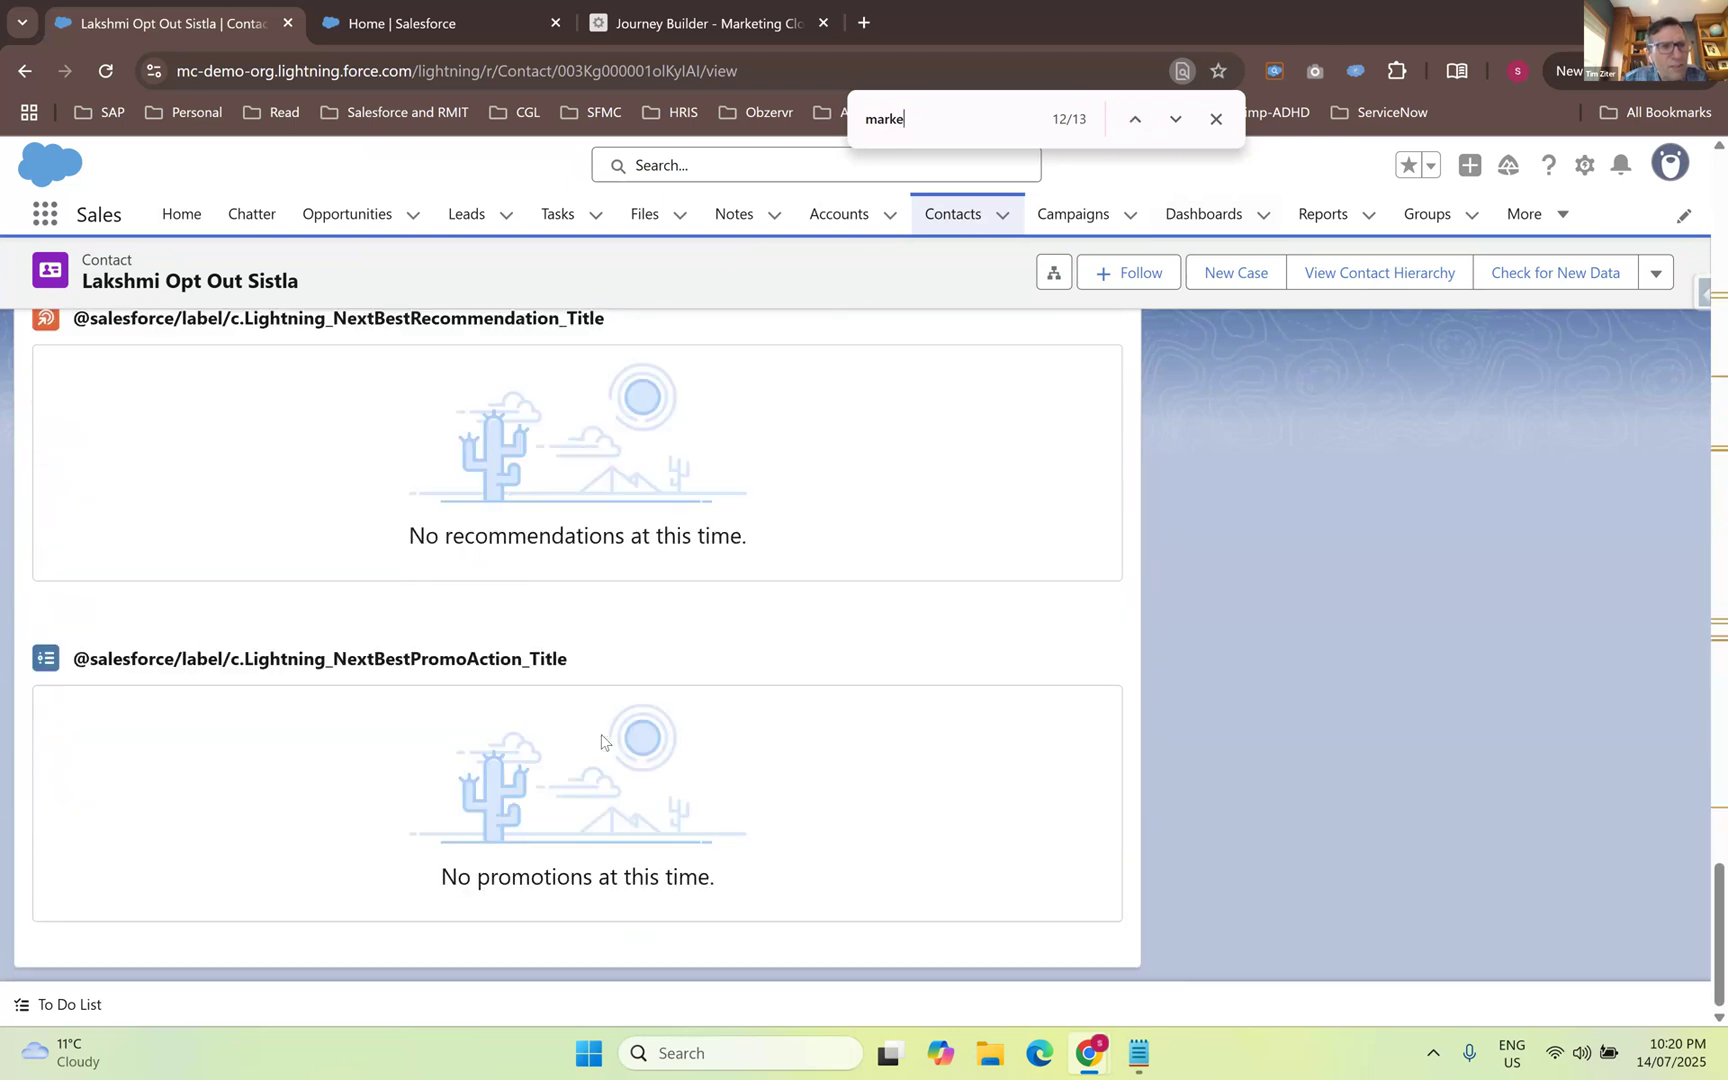
pyautogui.scroll(7, 601, 740)
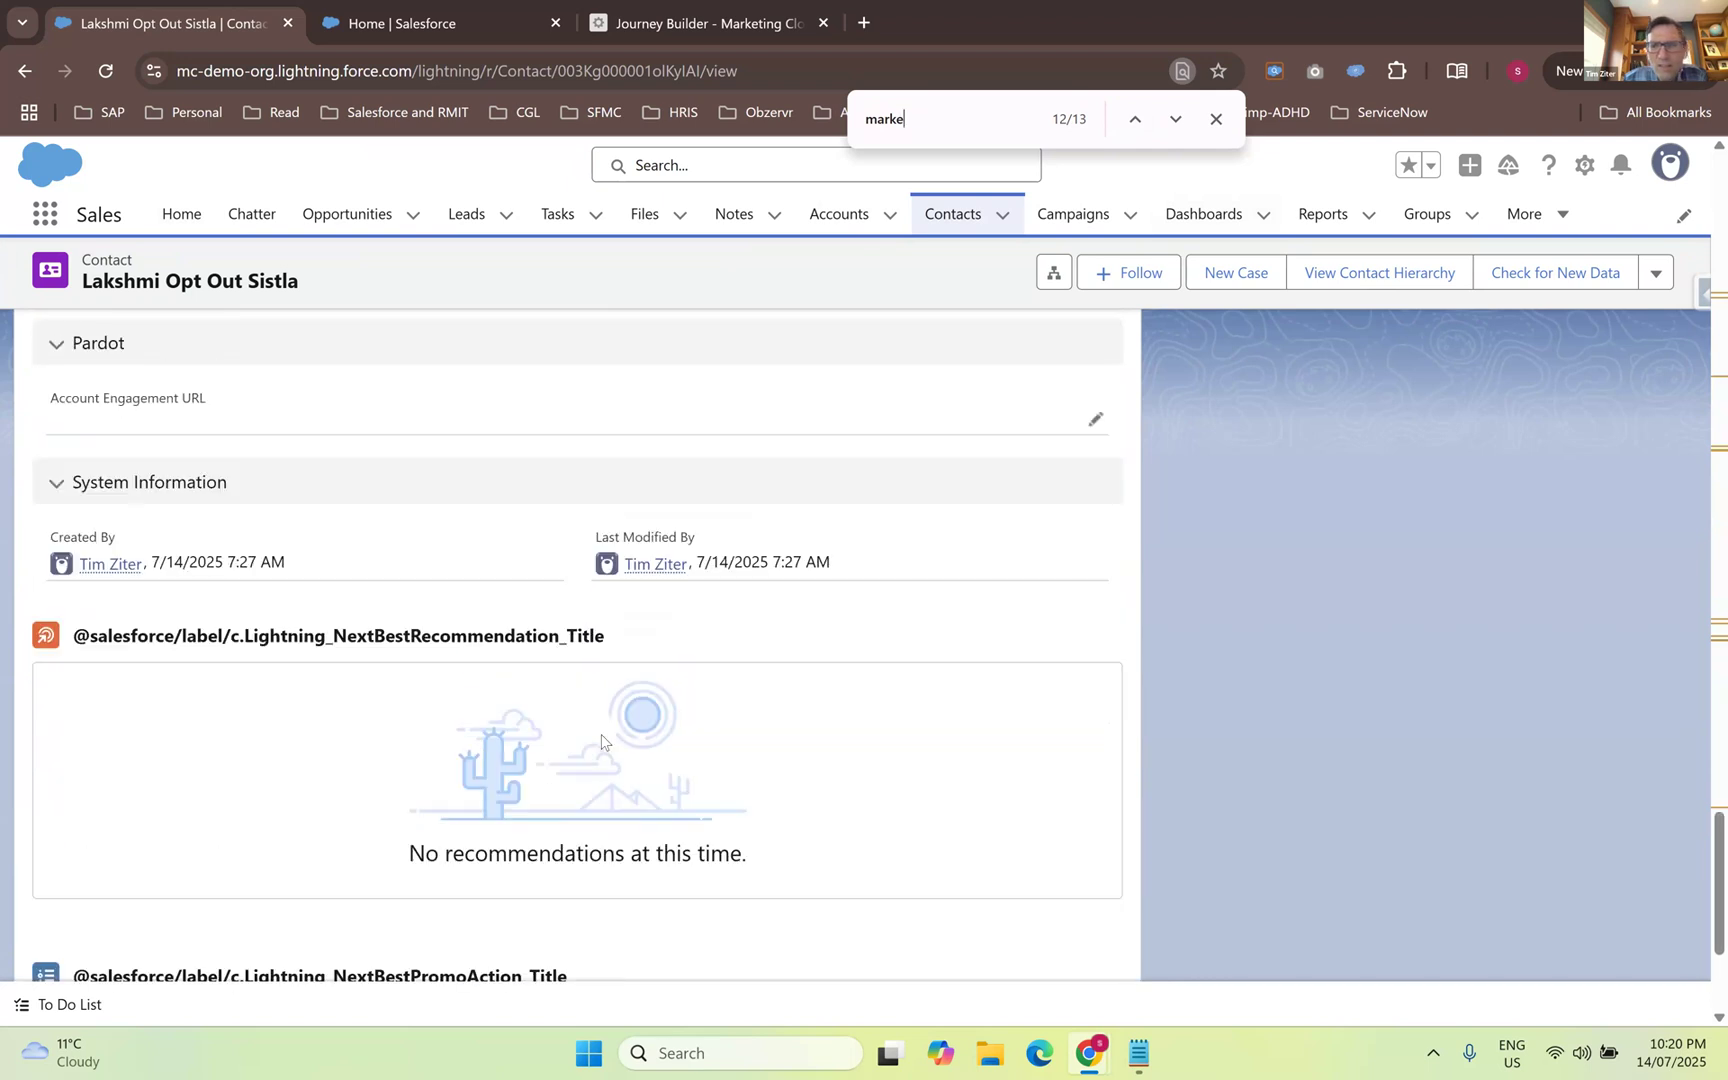
pyautogui.scroll(2, 324, 713)
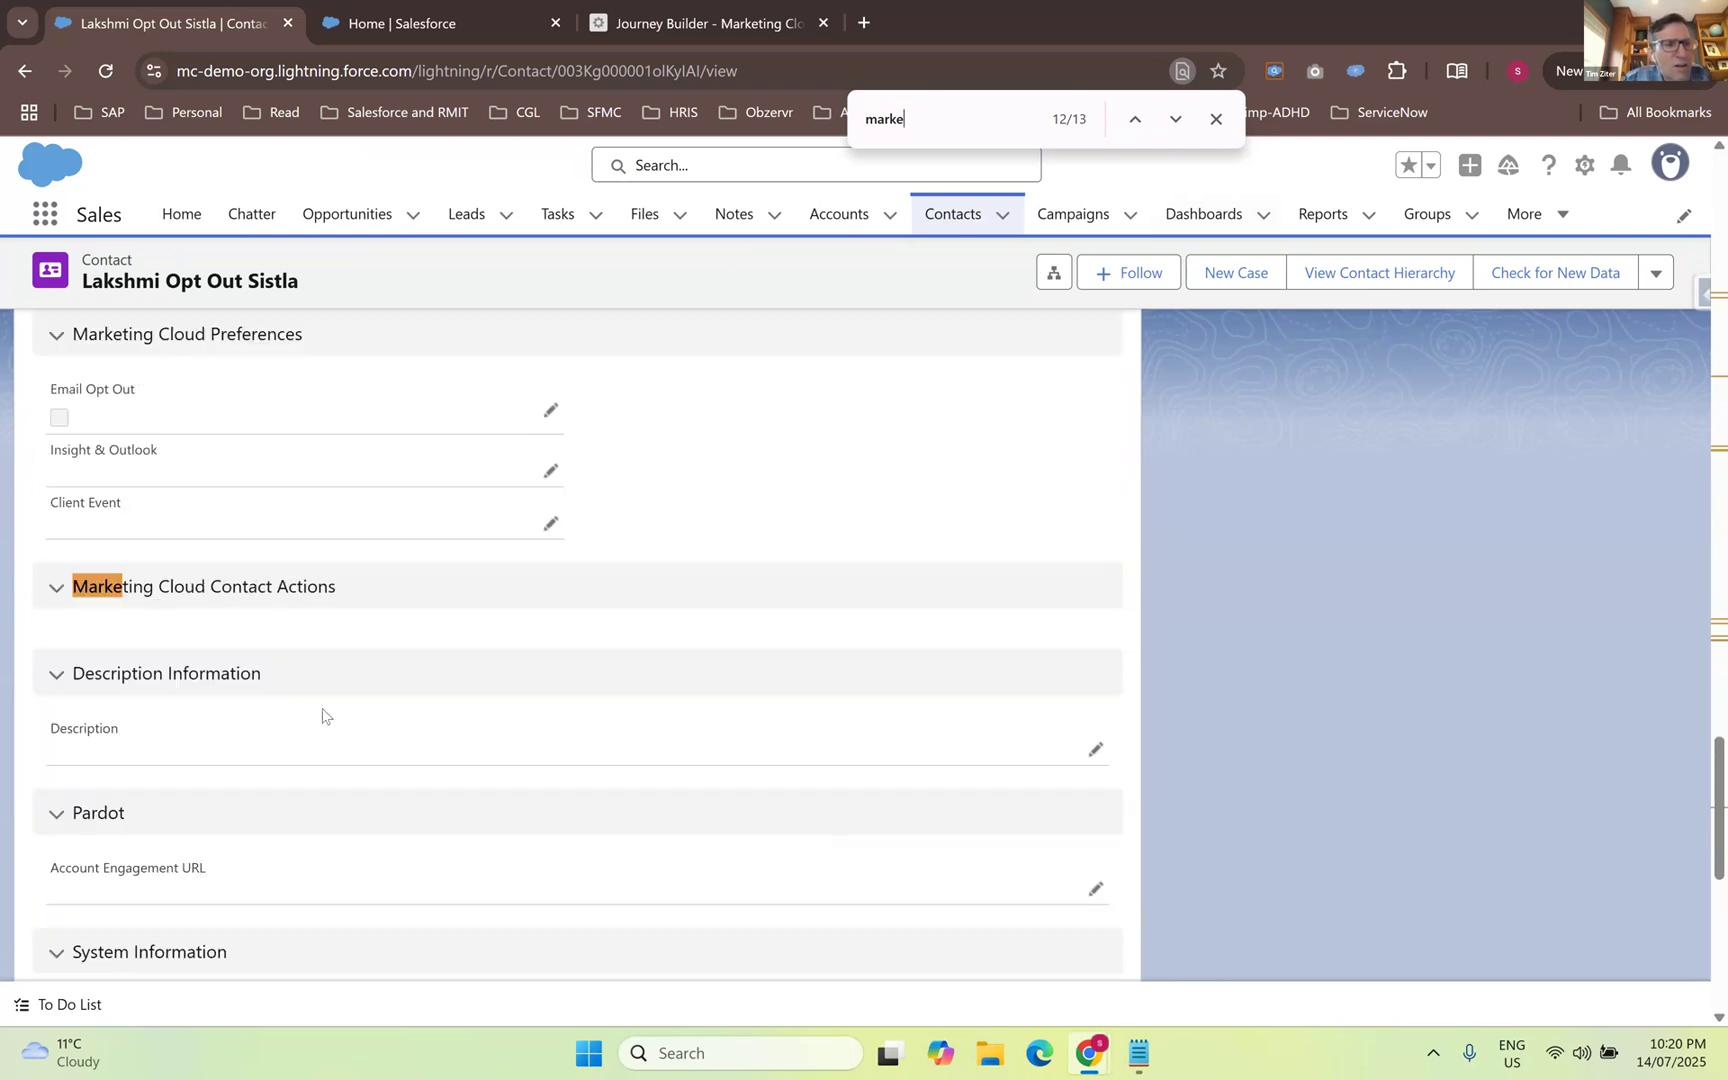
pyautogui.scroll(5, 325, 712)
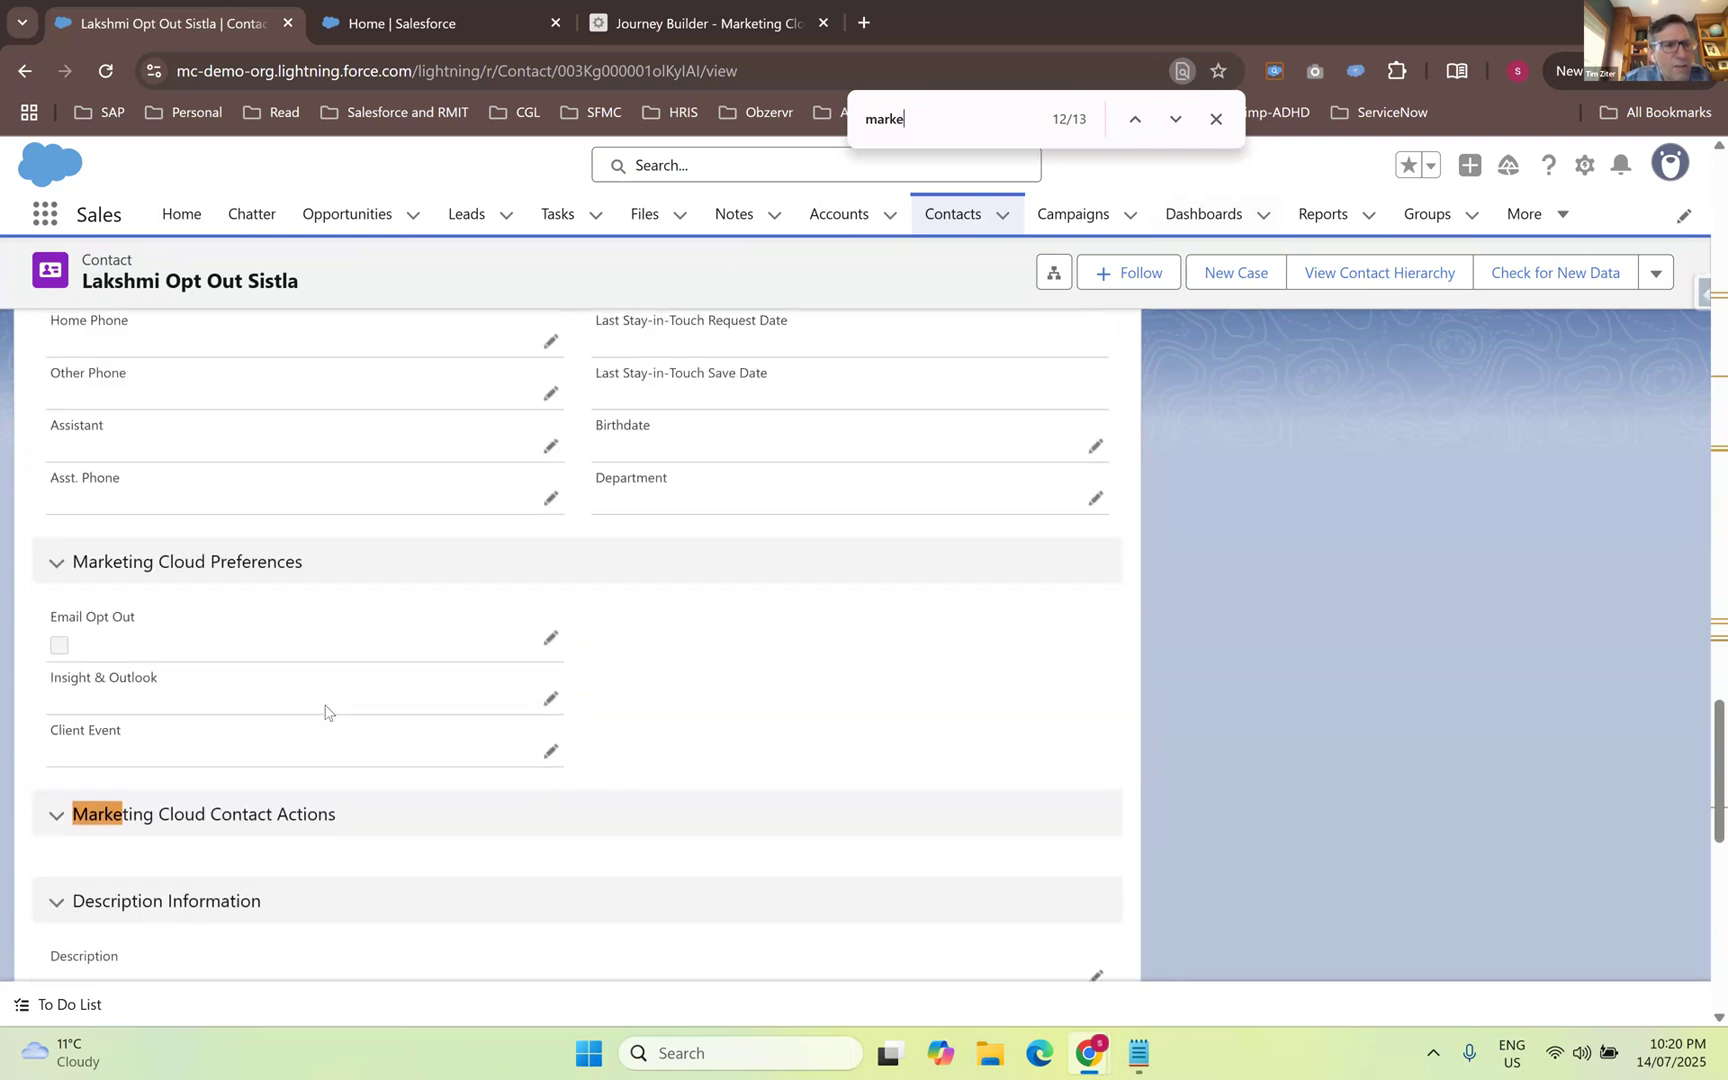
pyautogui.scroll(6, 325, 712)
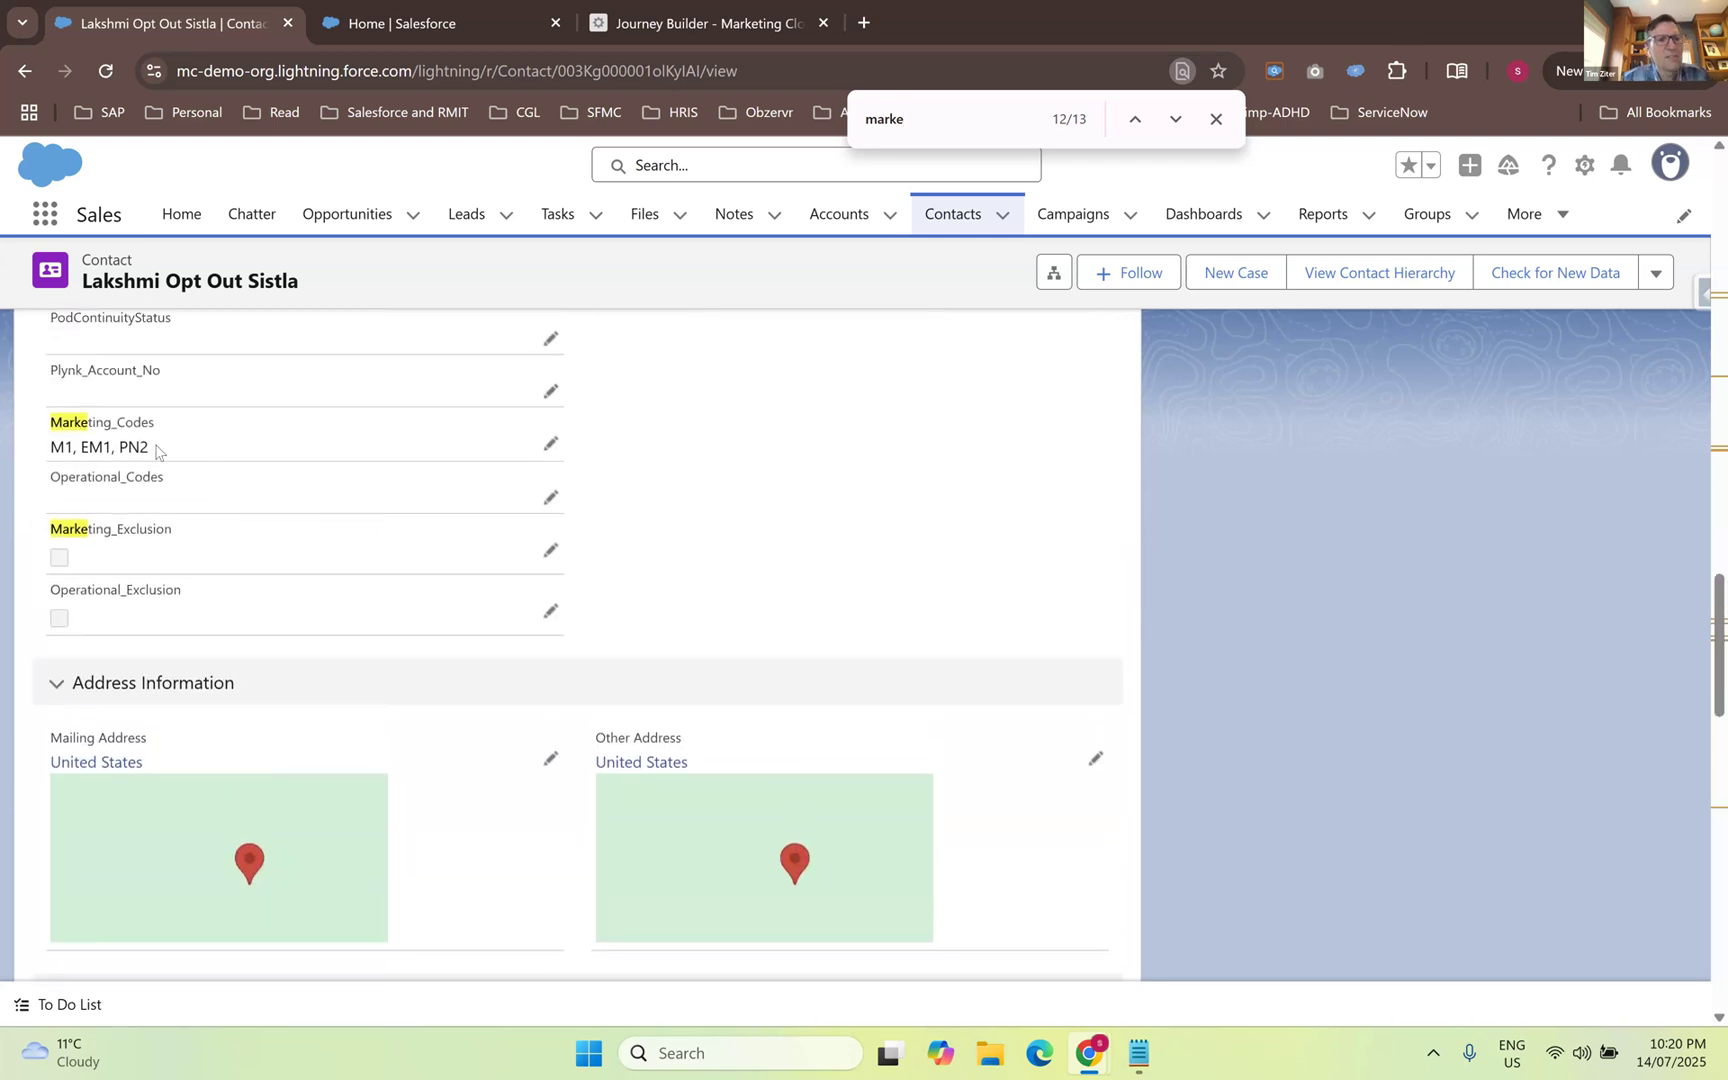
pyautogui.moveTo(156, 447); pyautogui.dragTo(28, 447)
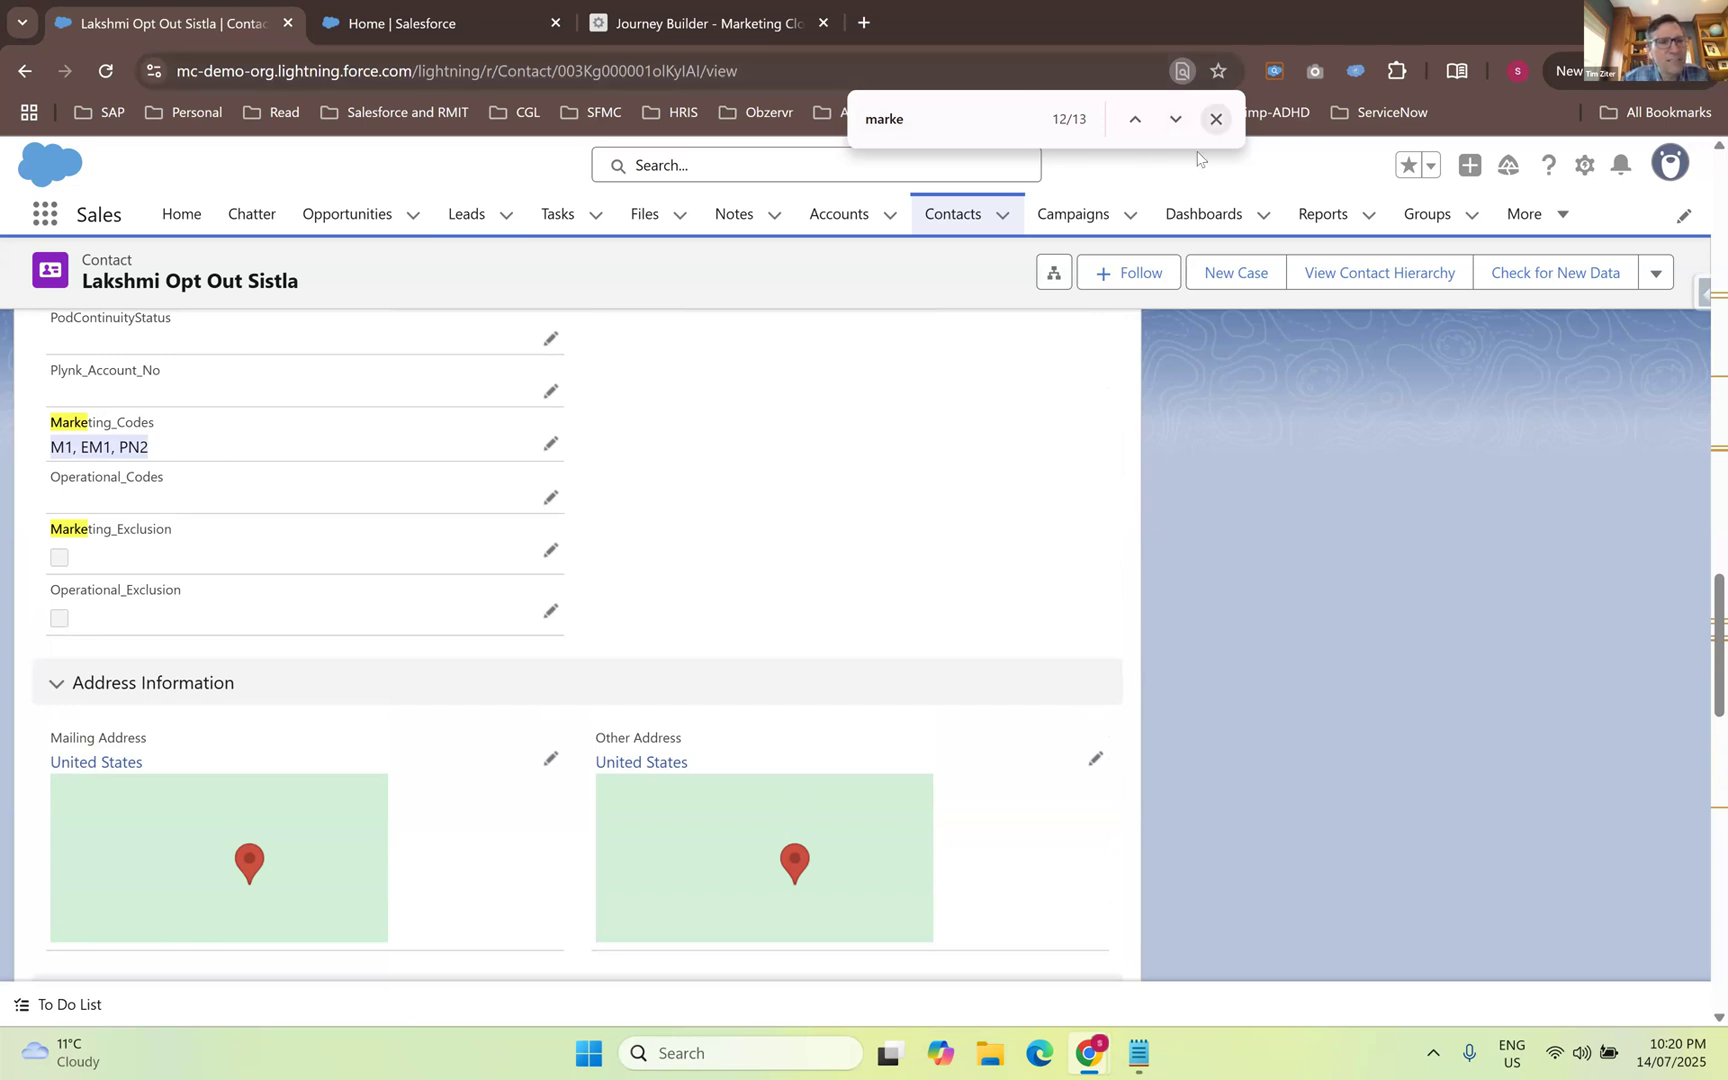
pyautogui.click(1216, 119)
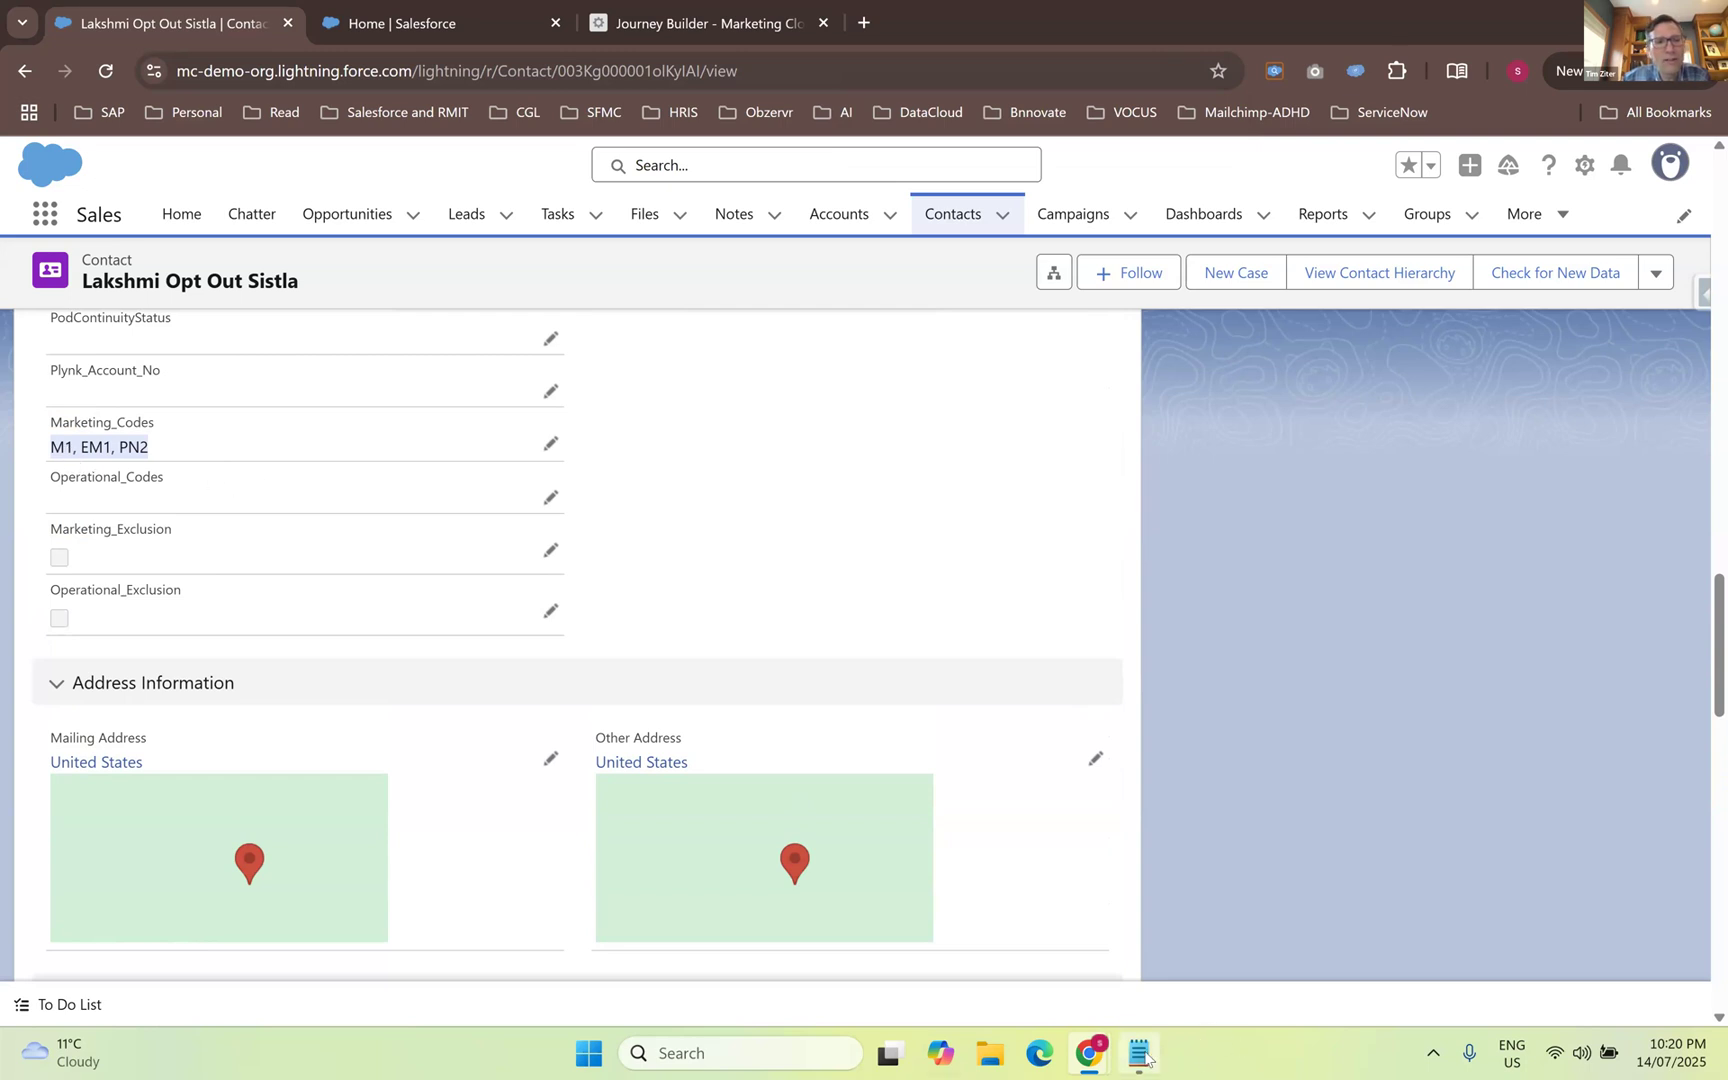
pyautogui.moveTo(1144, 1056)
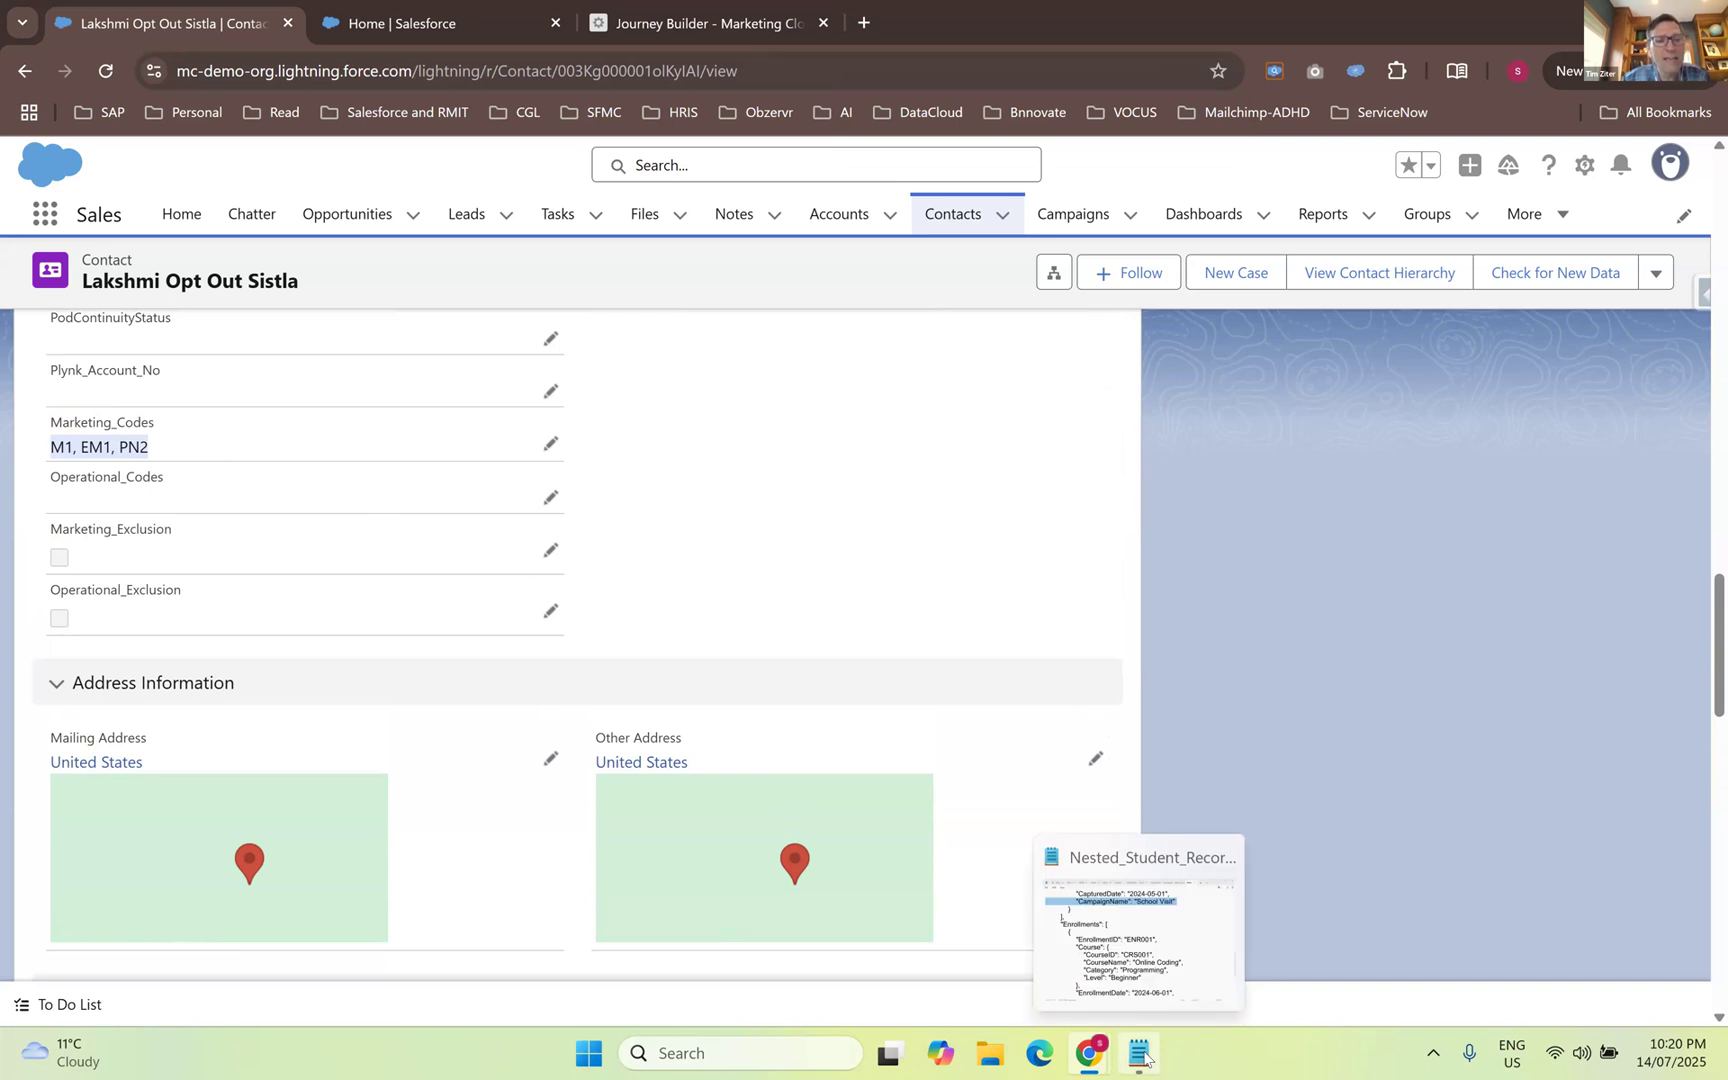
pyautogui.click(1143, 1055)
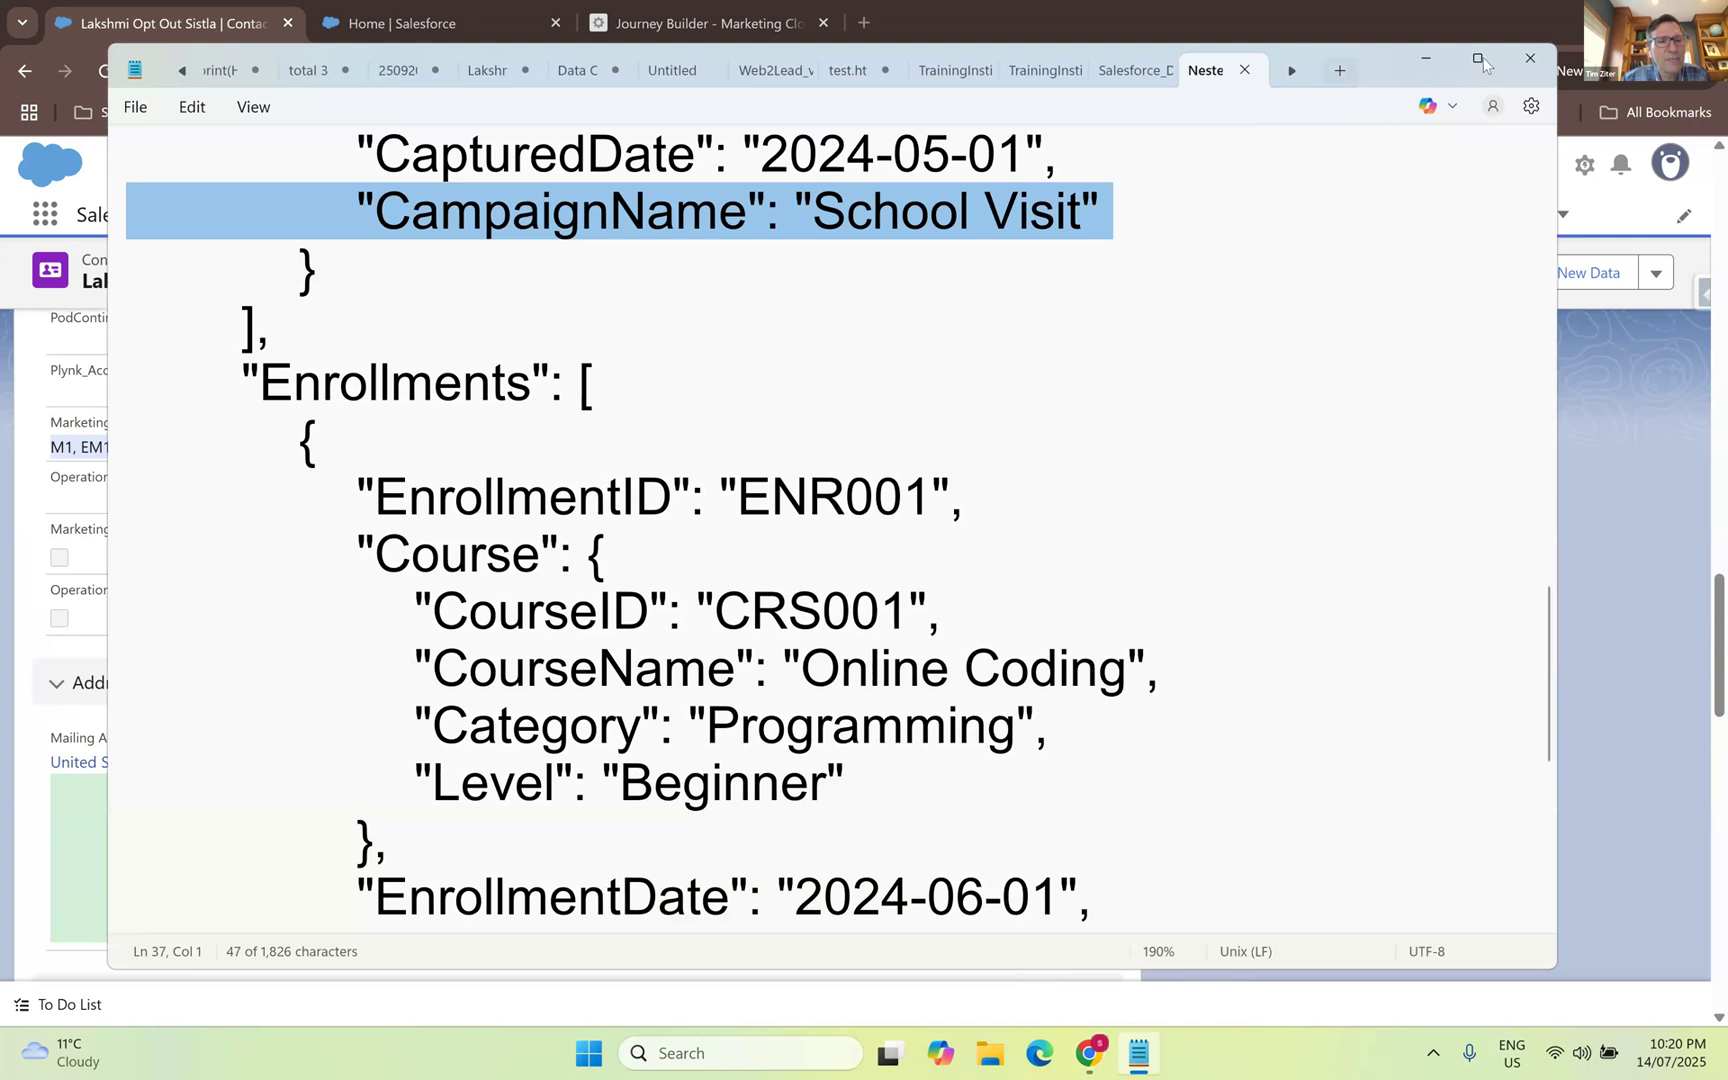
pyautogui.click(1426, 59)
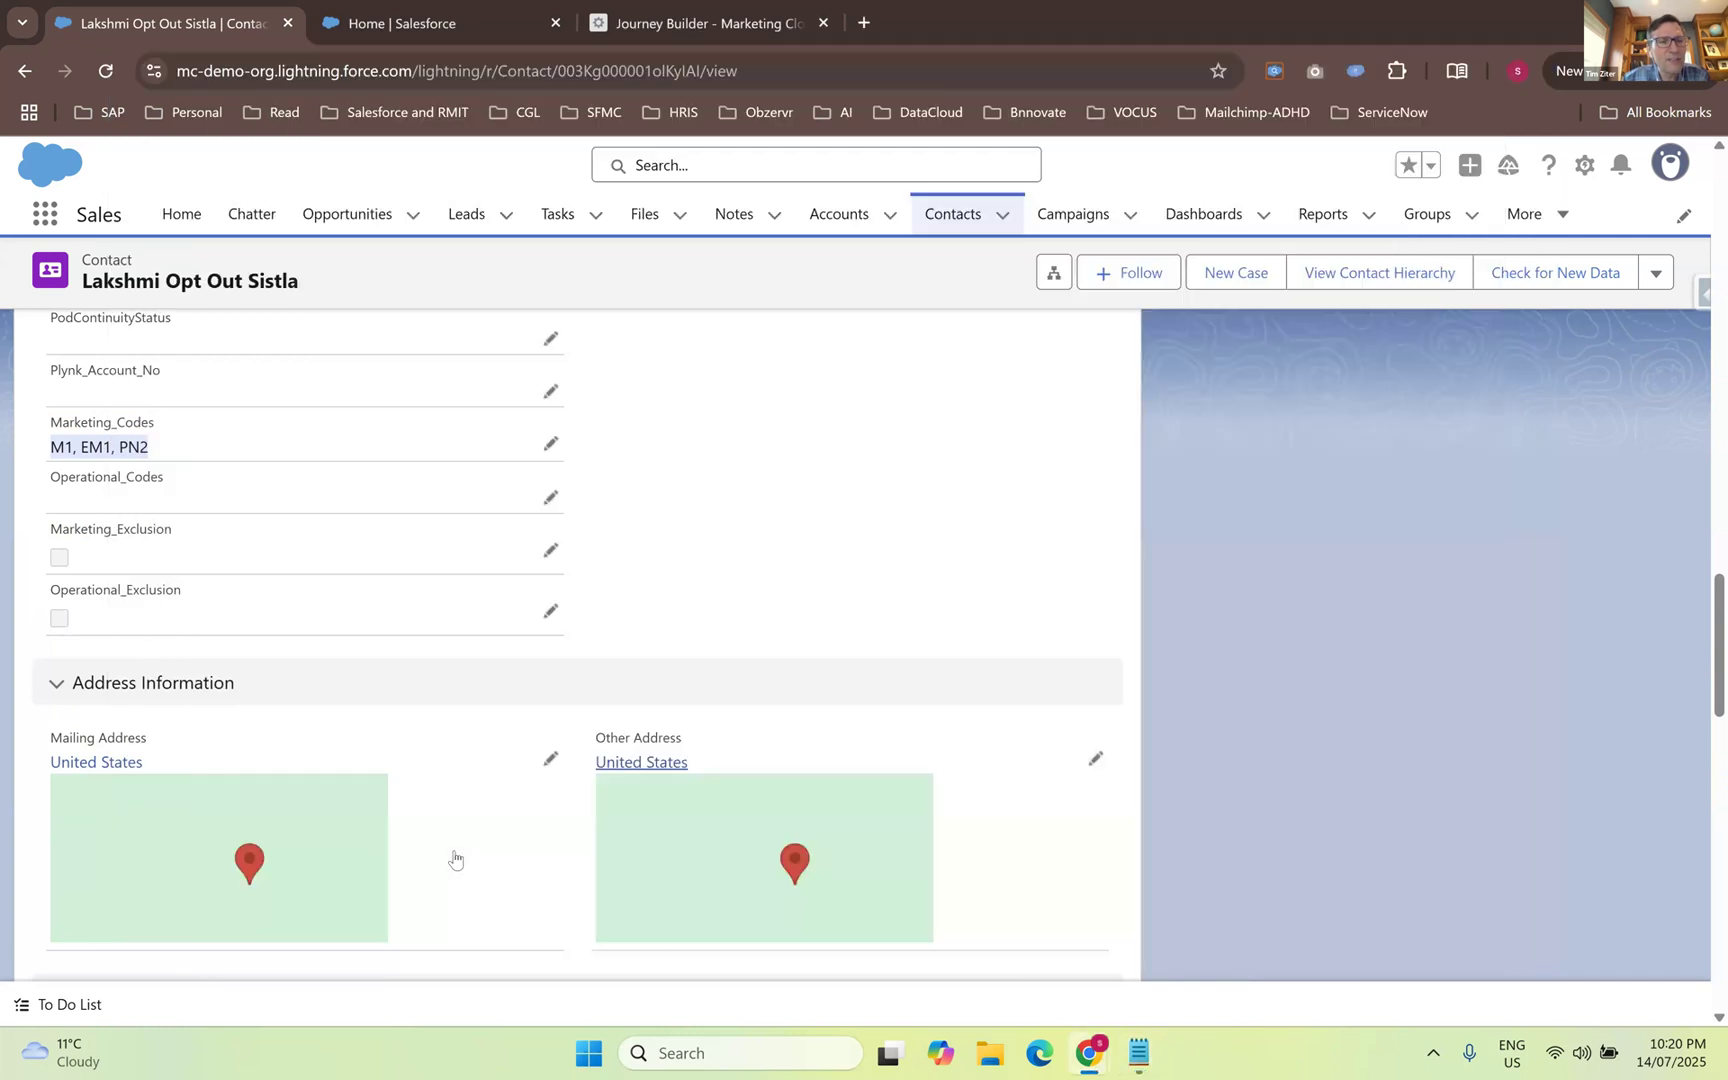
# - Examine the contact's Marketing_Exclusion checkbox and Marketing_Codes value, copying the codes
pyautogui.moveTo(89, 532); pyautogui.dragTo(178, 536)
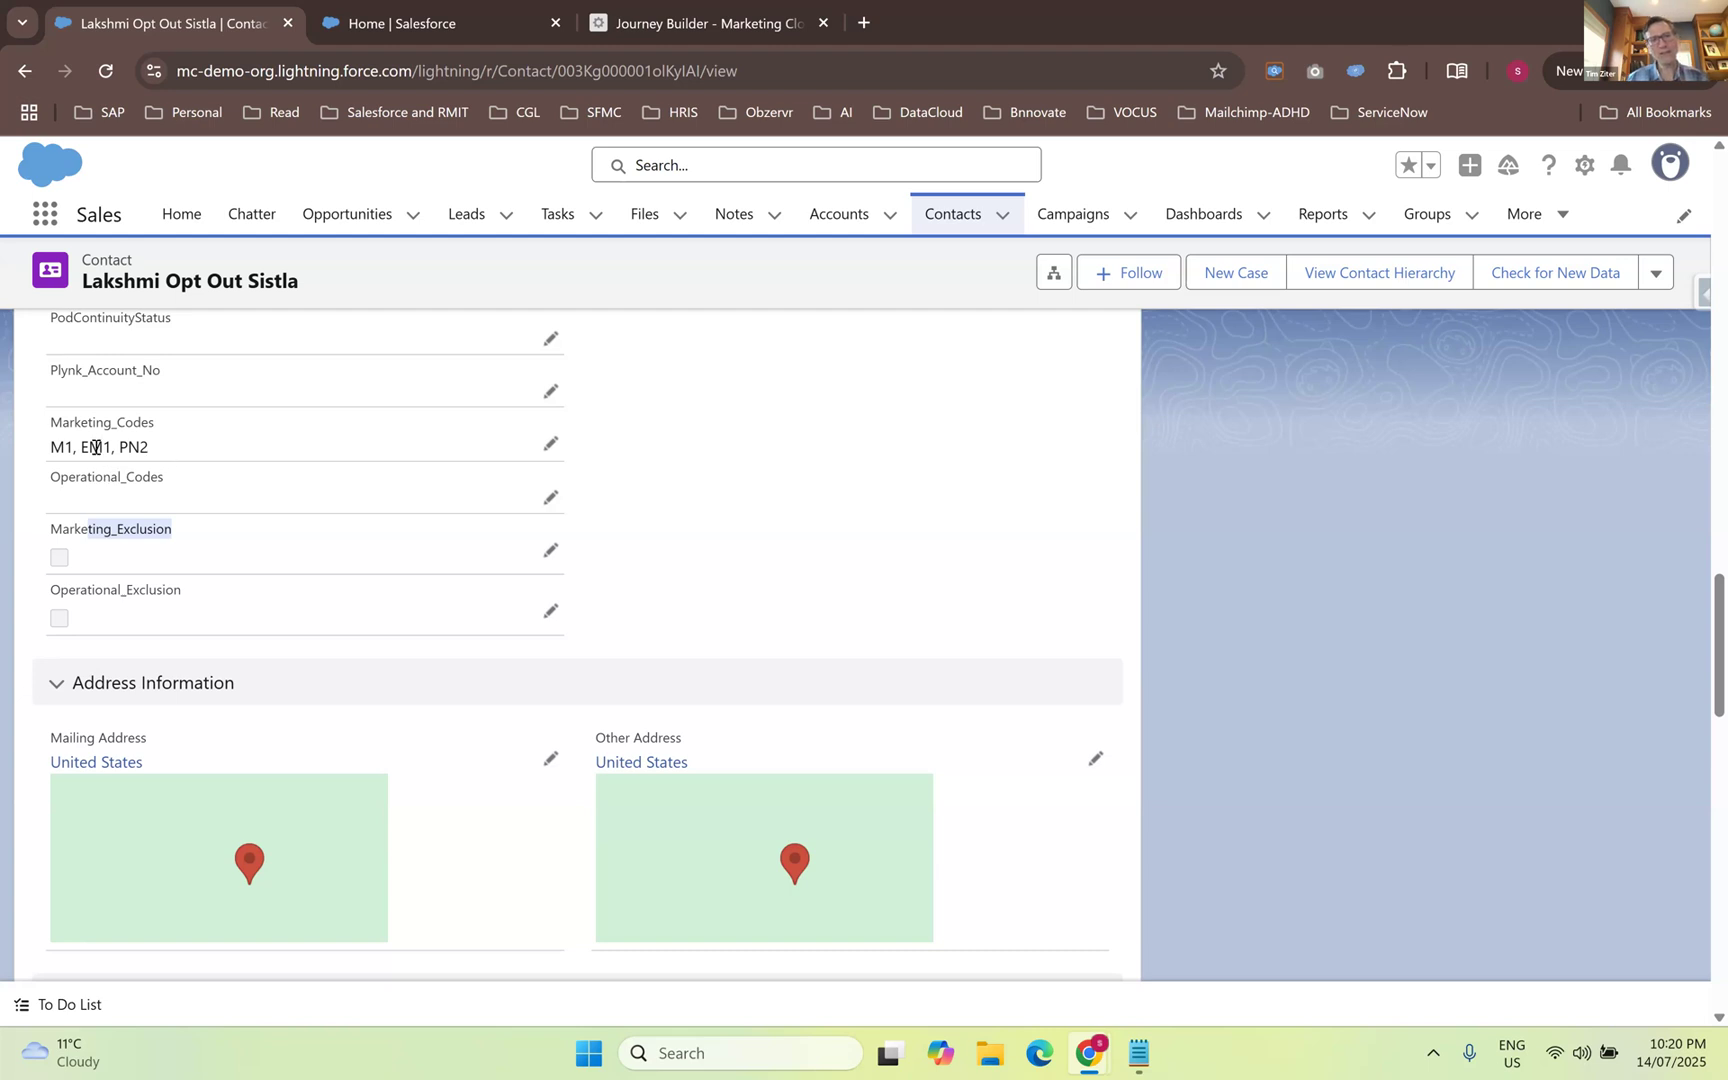
pyautogui.tripleClick(40, 448)
pyautogui.hotkey('ctrl', 'c')
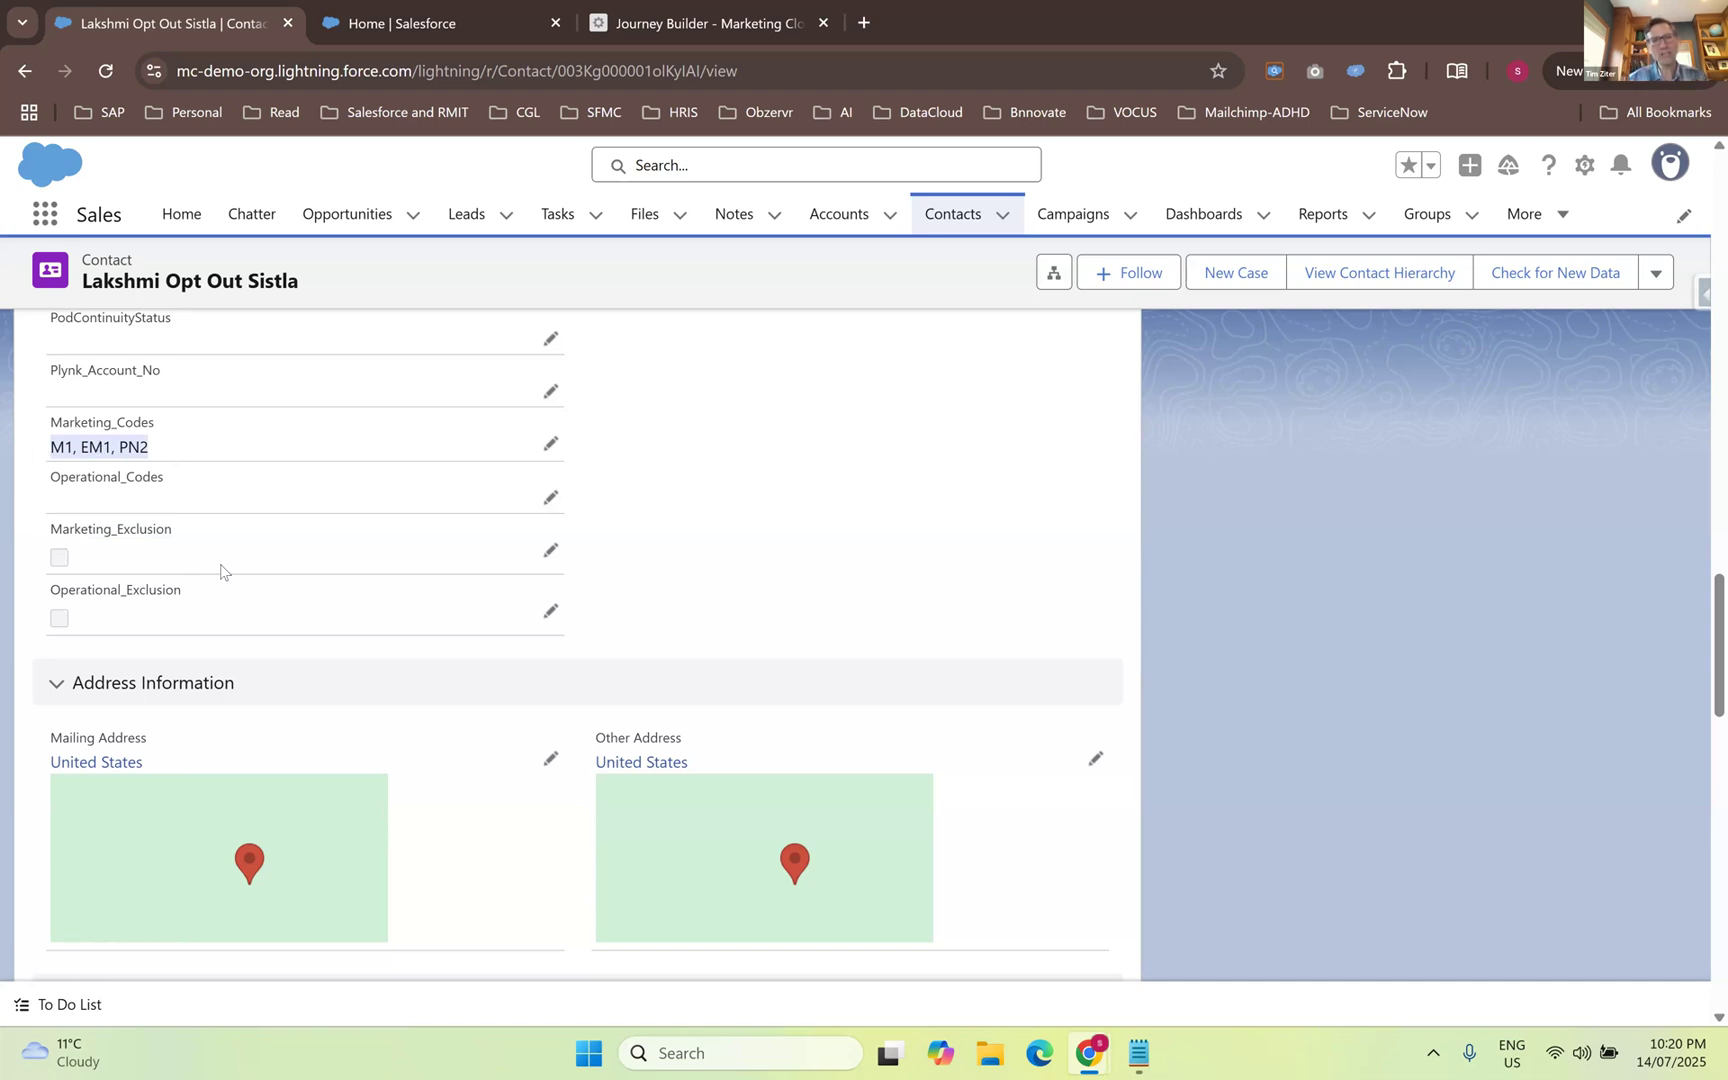
pyautogui.click(47, 562)
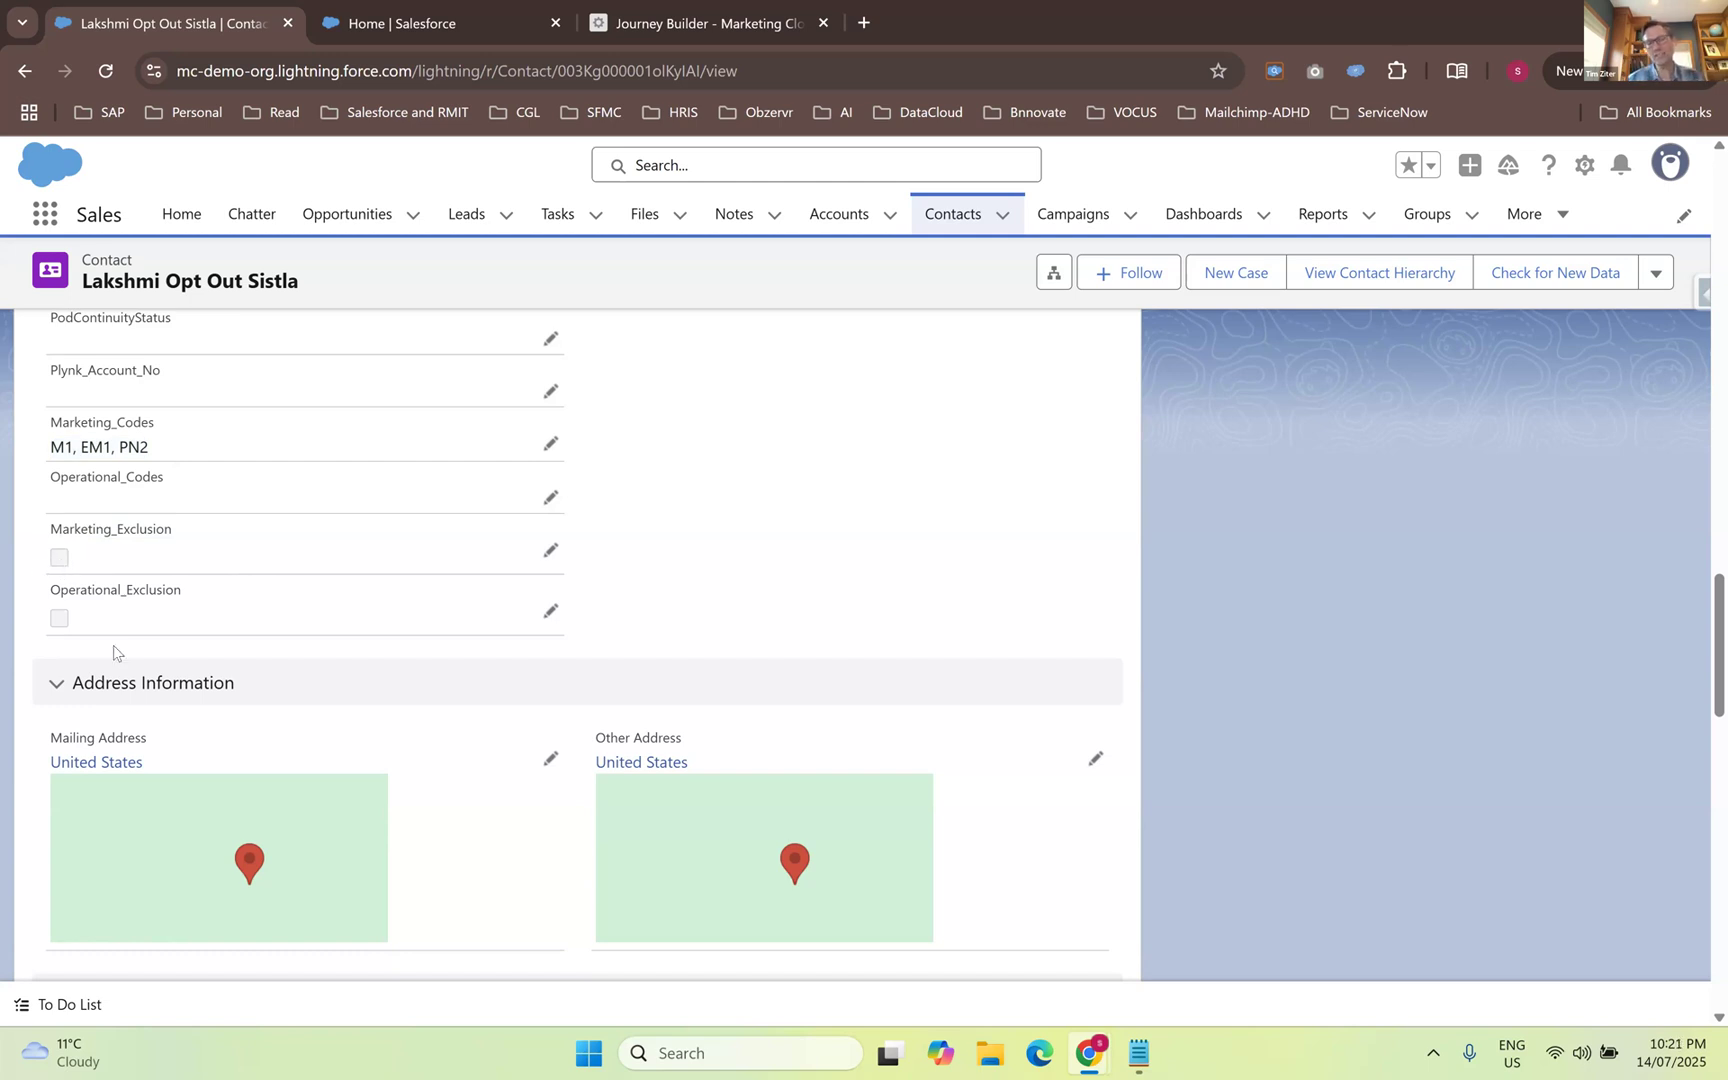
pyautogui.moveTo(155, 456); pyautogui.dragTo(35, 455)
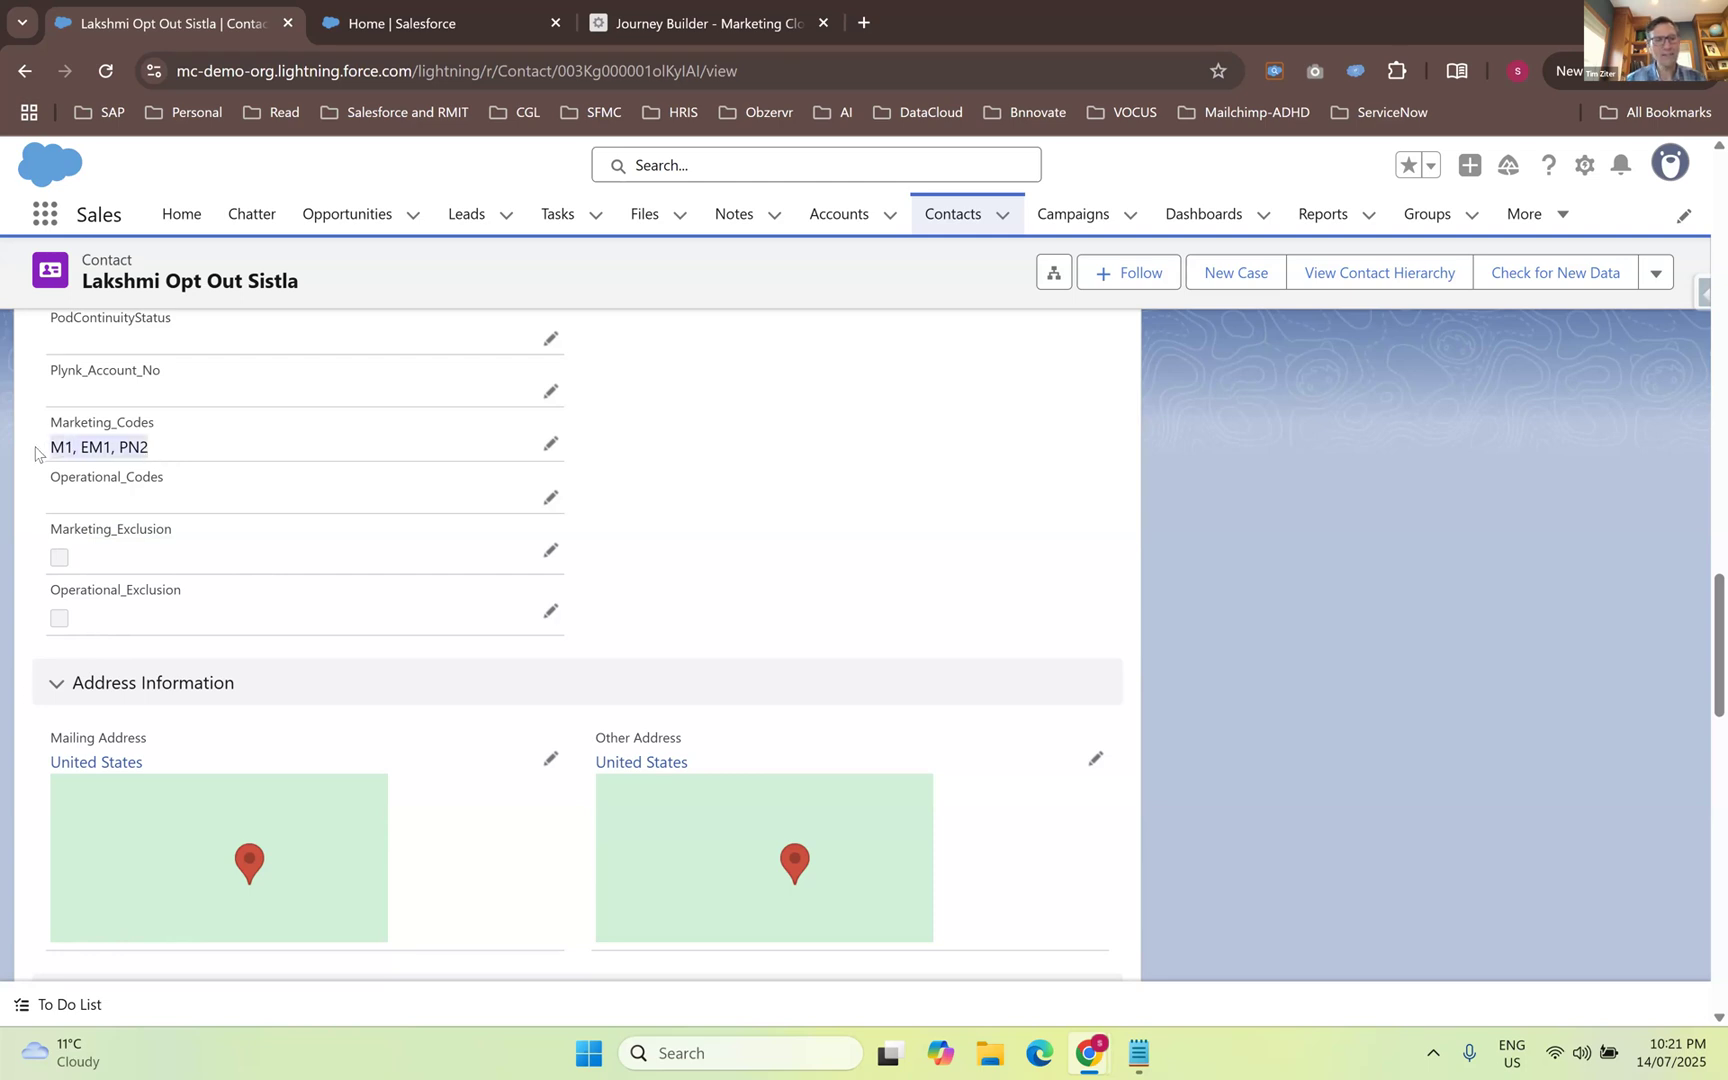
# - Switch to Notepad, paste the copied marketing codes into a new blank note and minimize the window
pyautogui.click(1138, 1053)
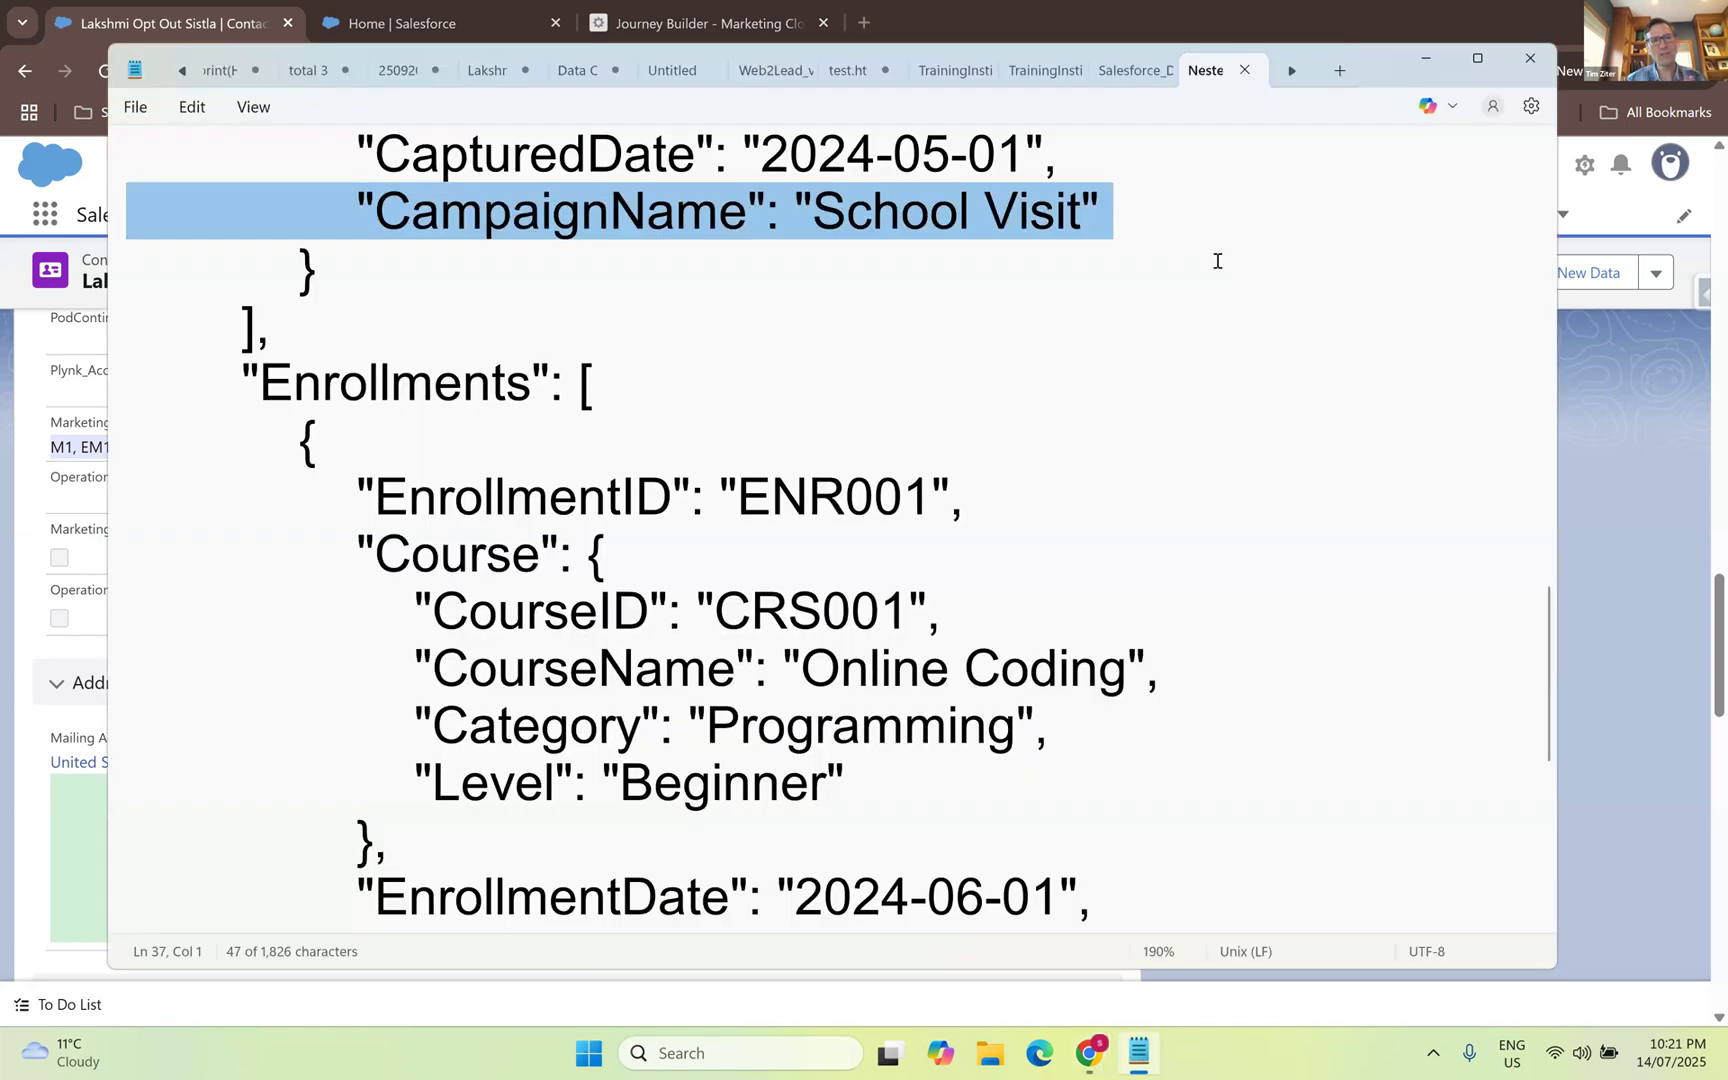
pyautogui.click(1338, 70)
pyautogui.hotkey('ctrl', 'v')
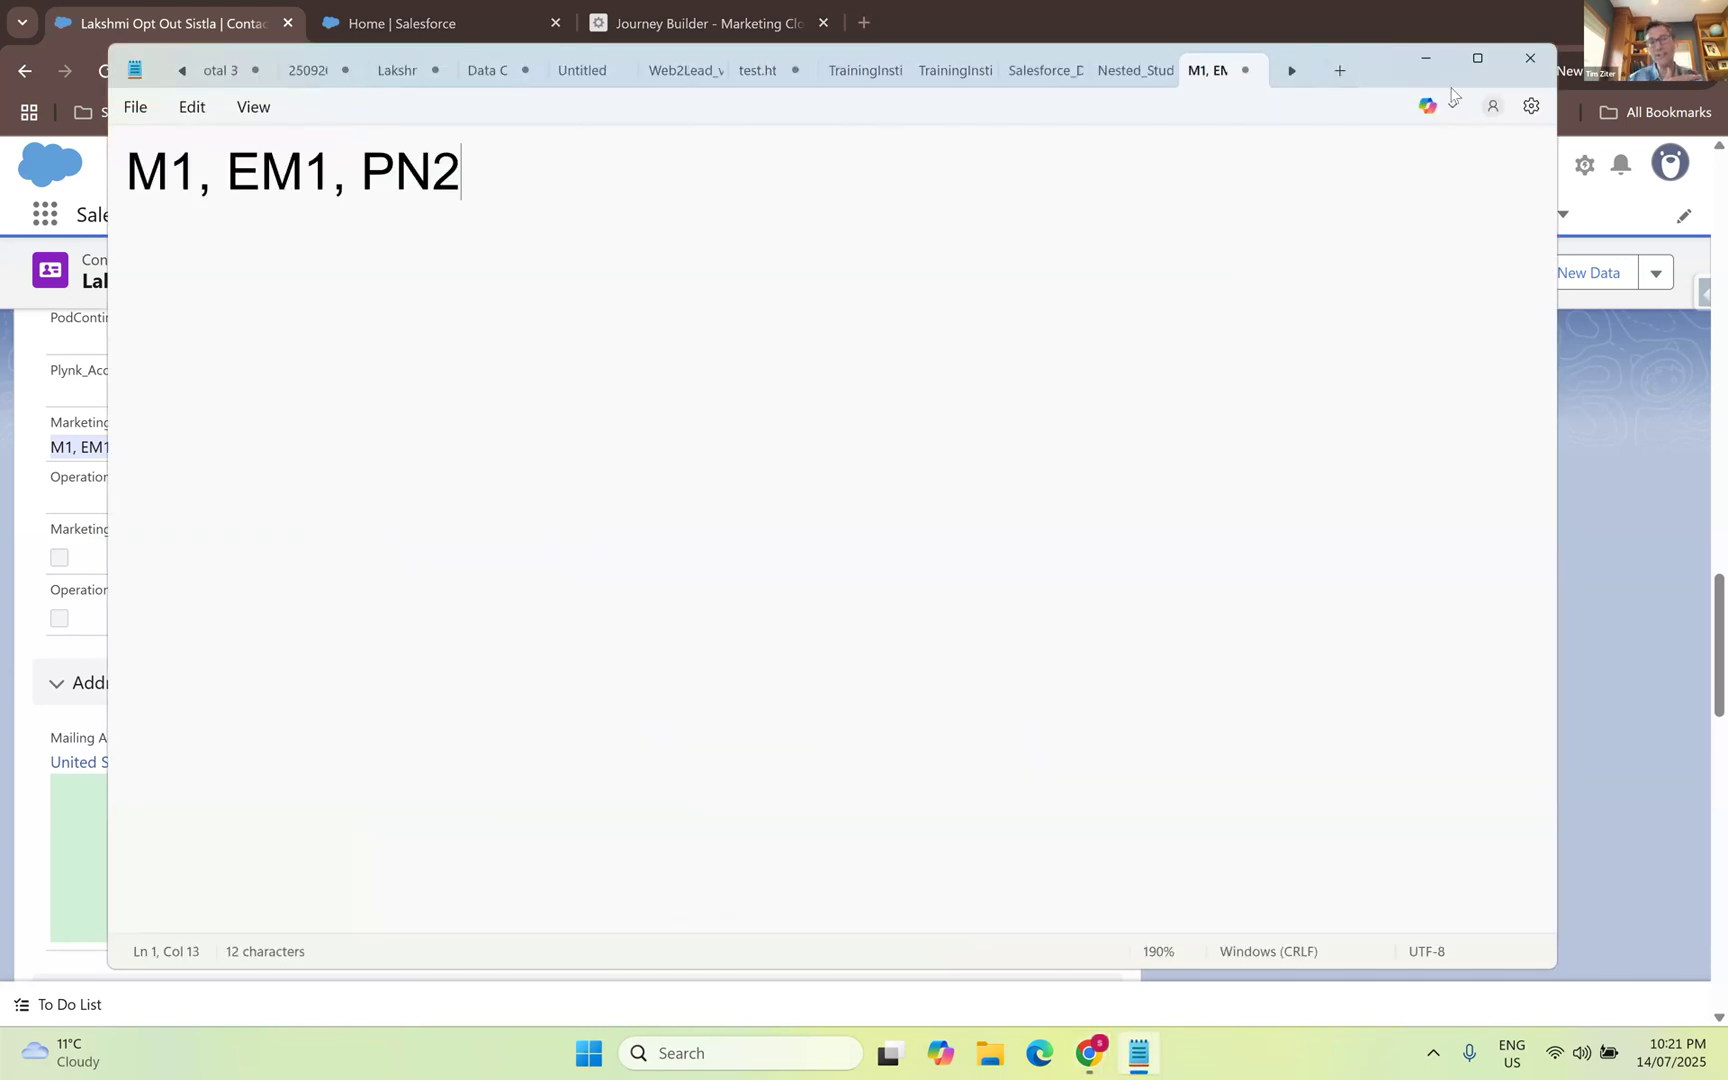
pyautogui.click(1426, 59)
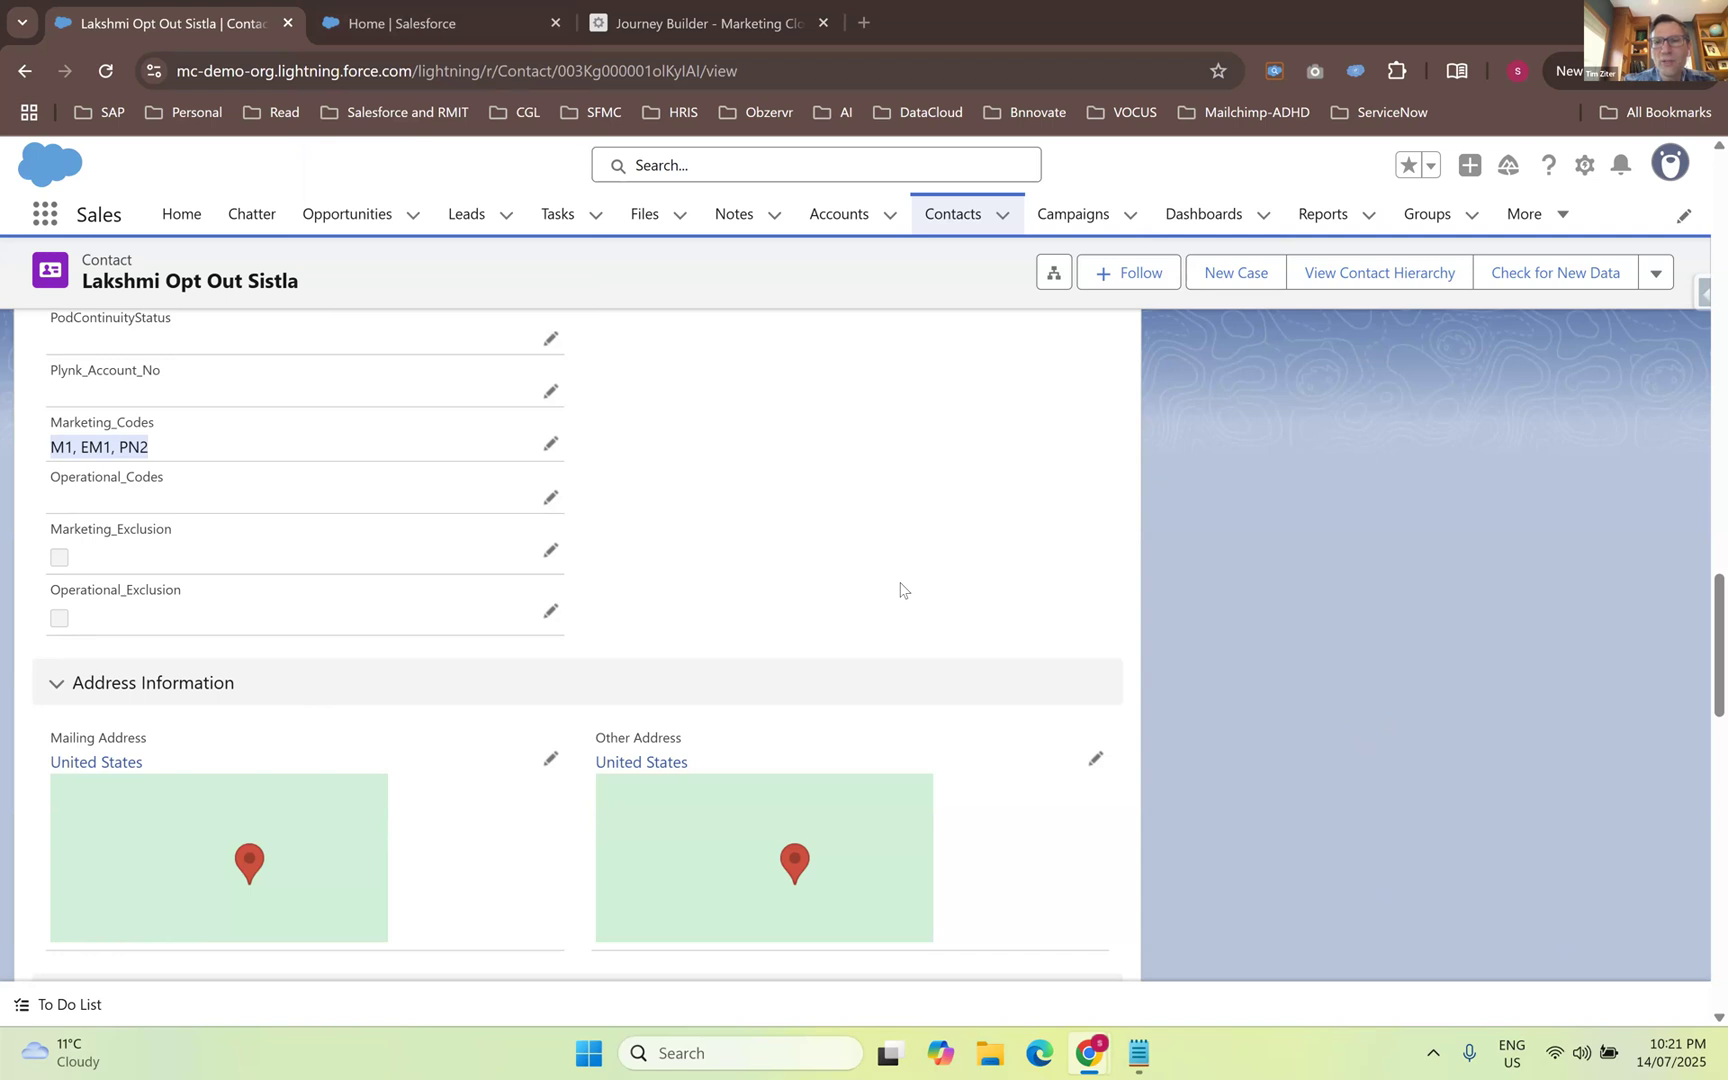
# - Switch to Salesforce Setup, dismiss the My Service Journey pop-up, search for "flow" and open the Flows page
pyautogui.click(407, 14)
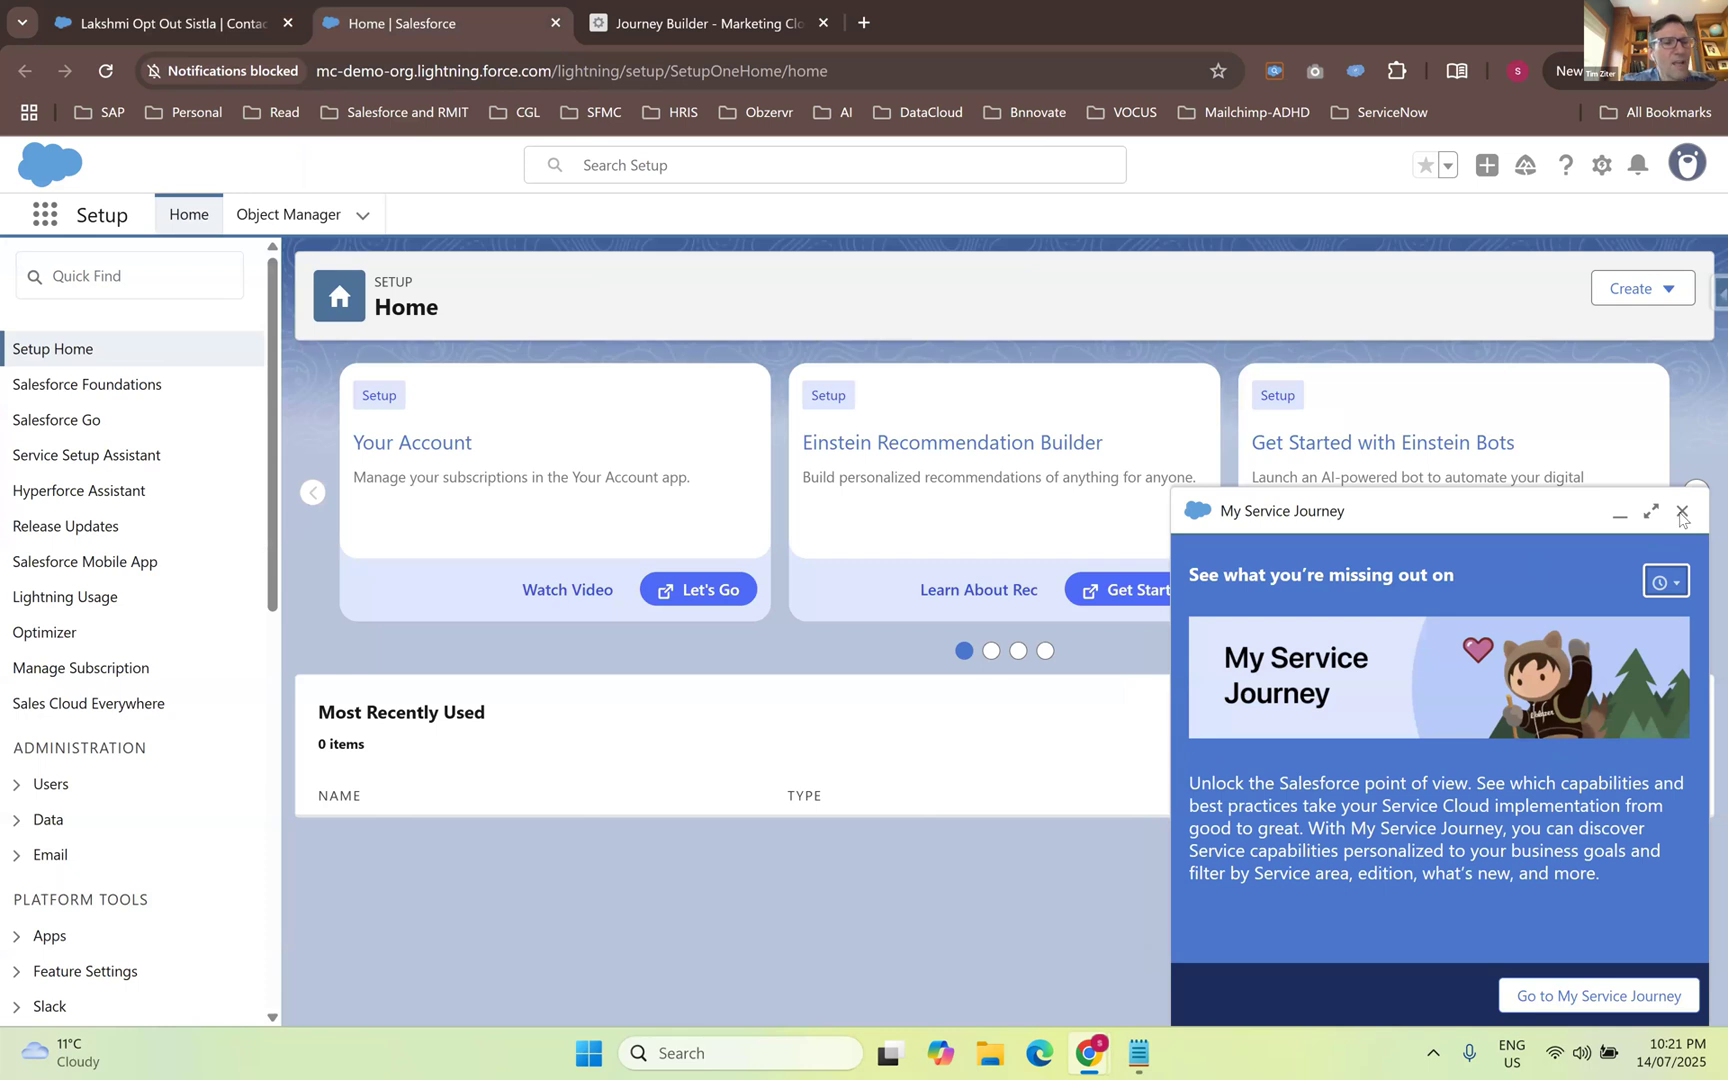
pyautogui.click(1682, 512)
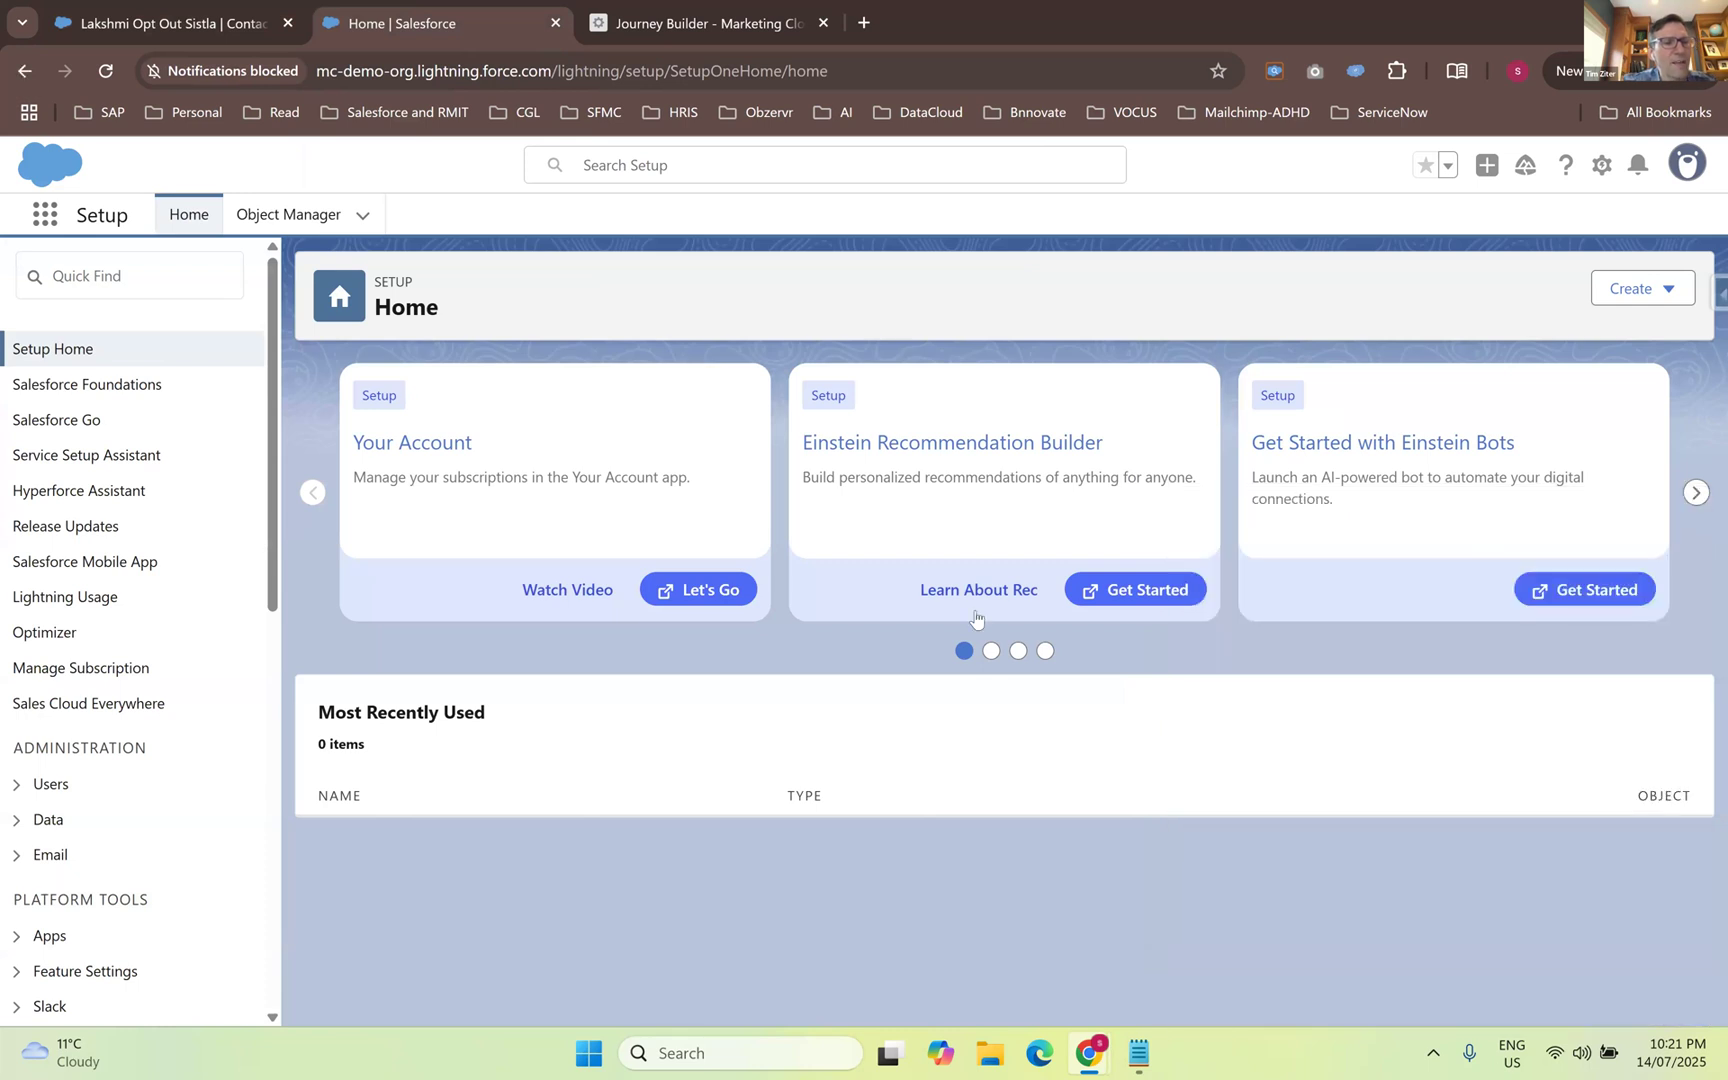
pyautogui.click(105, 284)
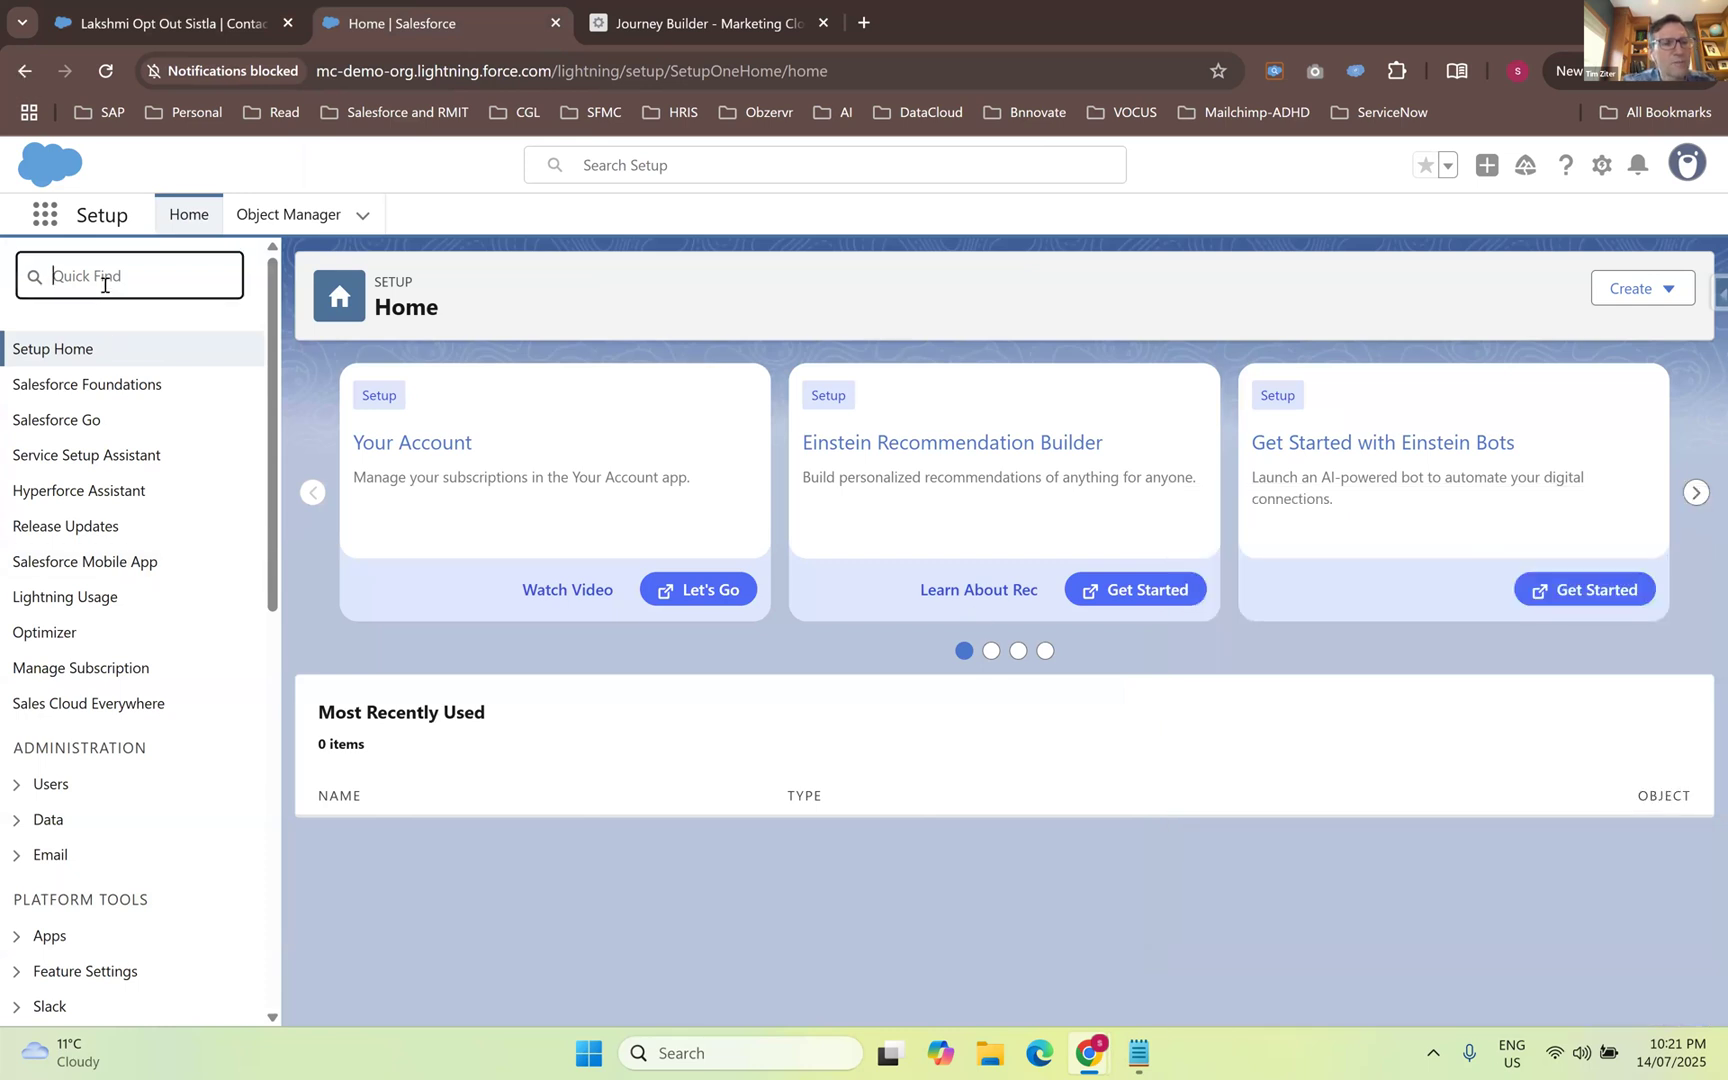
pyautogui.write('flow')
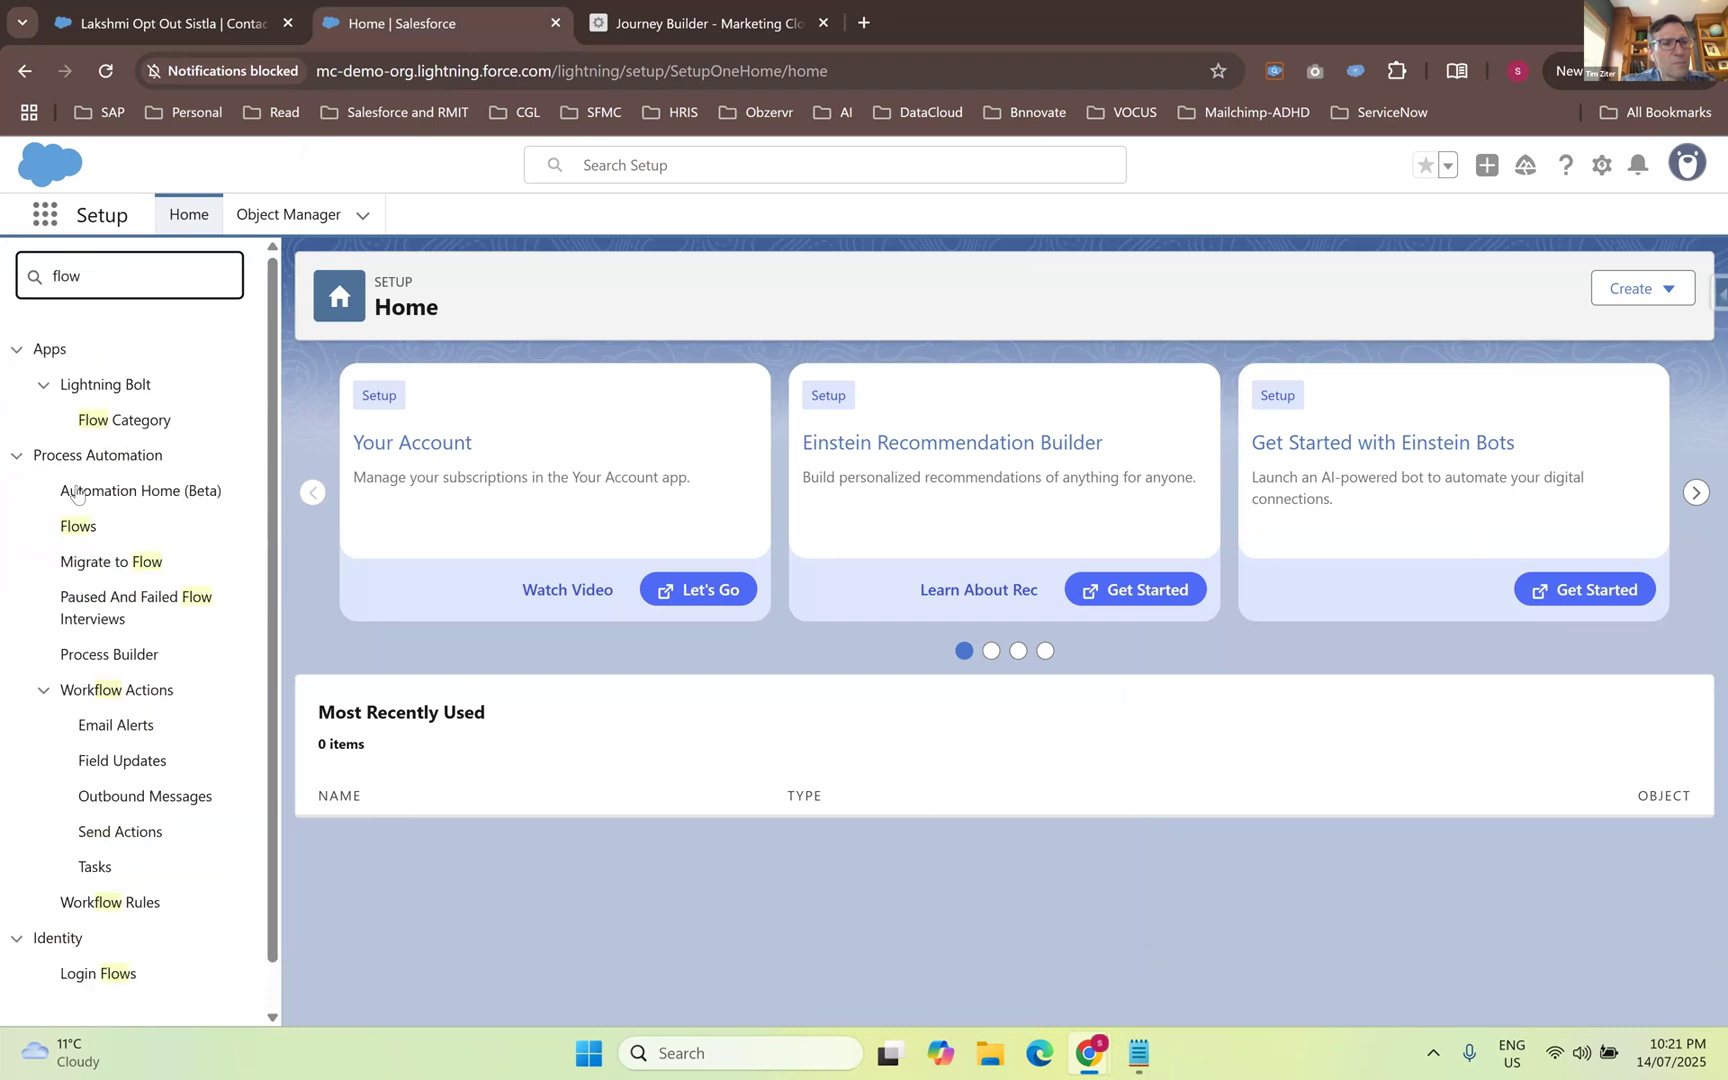
pyautogui.click(92, 534)
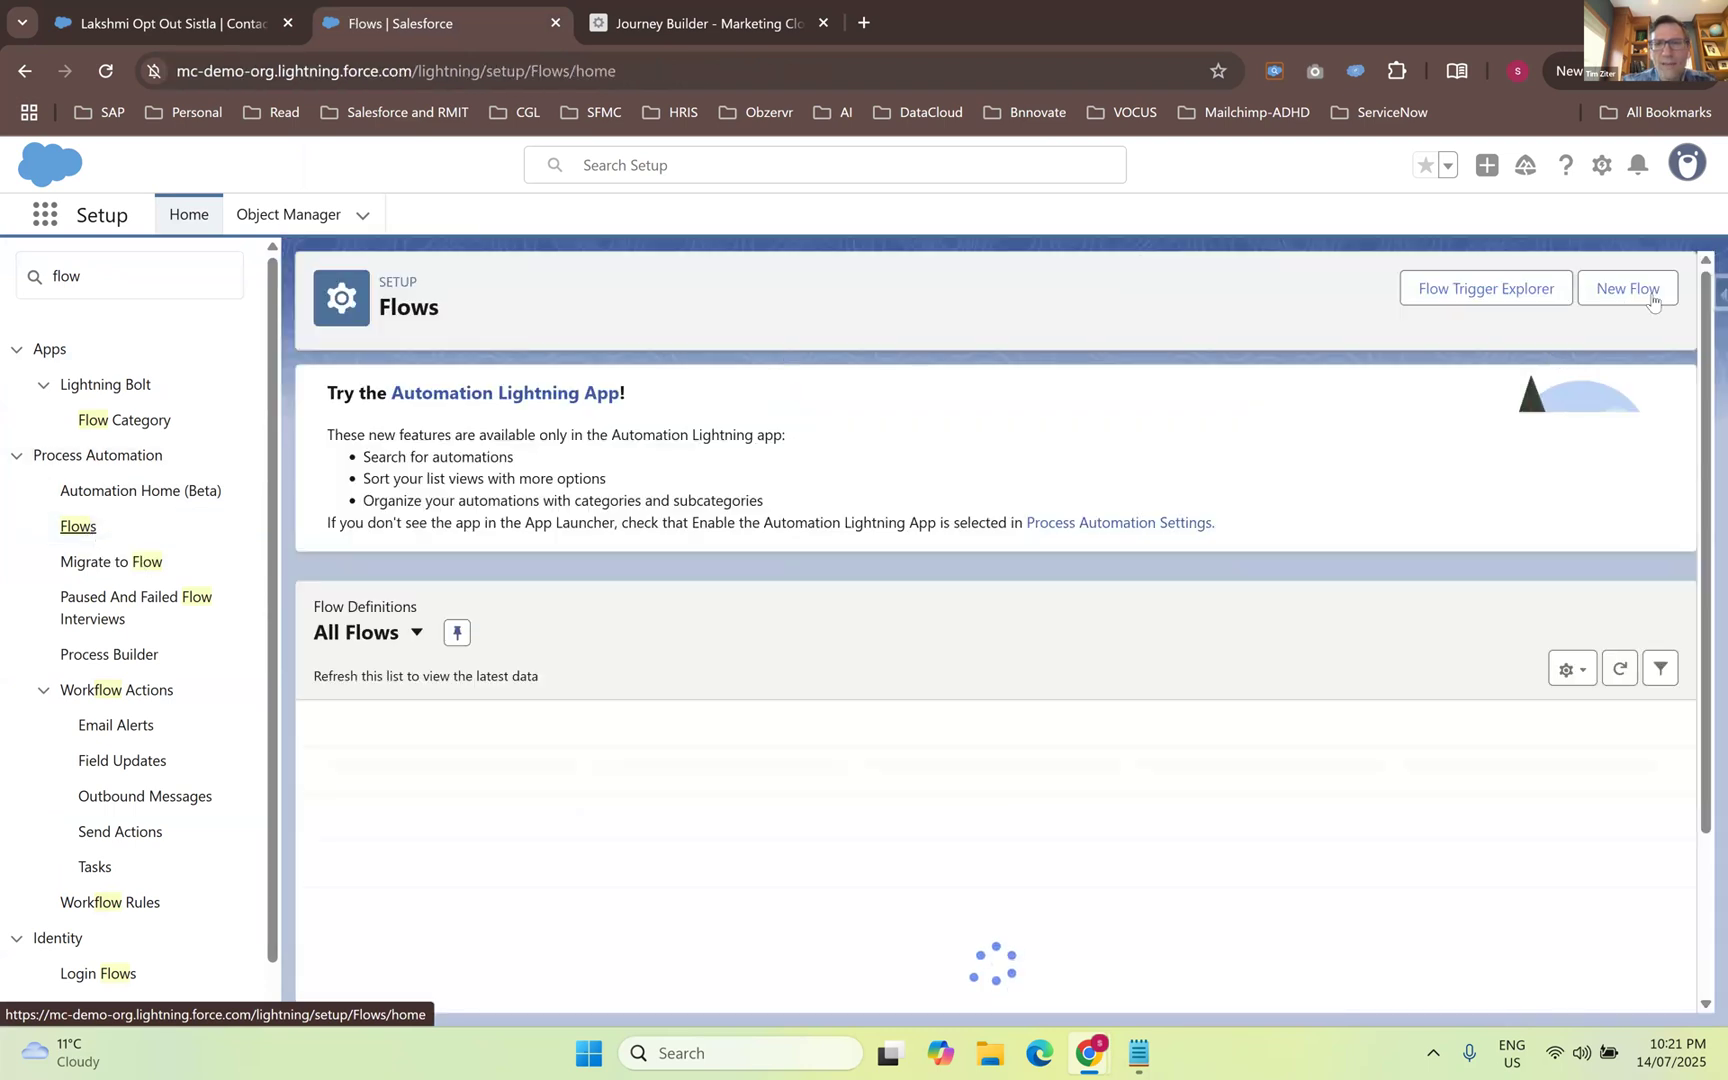
# - Create a new record-triggered flow, dismiss the introductory tip and choose Contact as the triggering object
pyautogui.click(1654, 300)
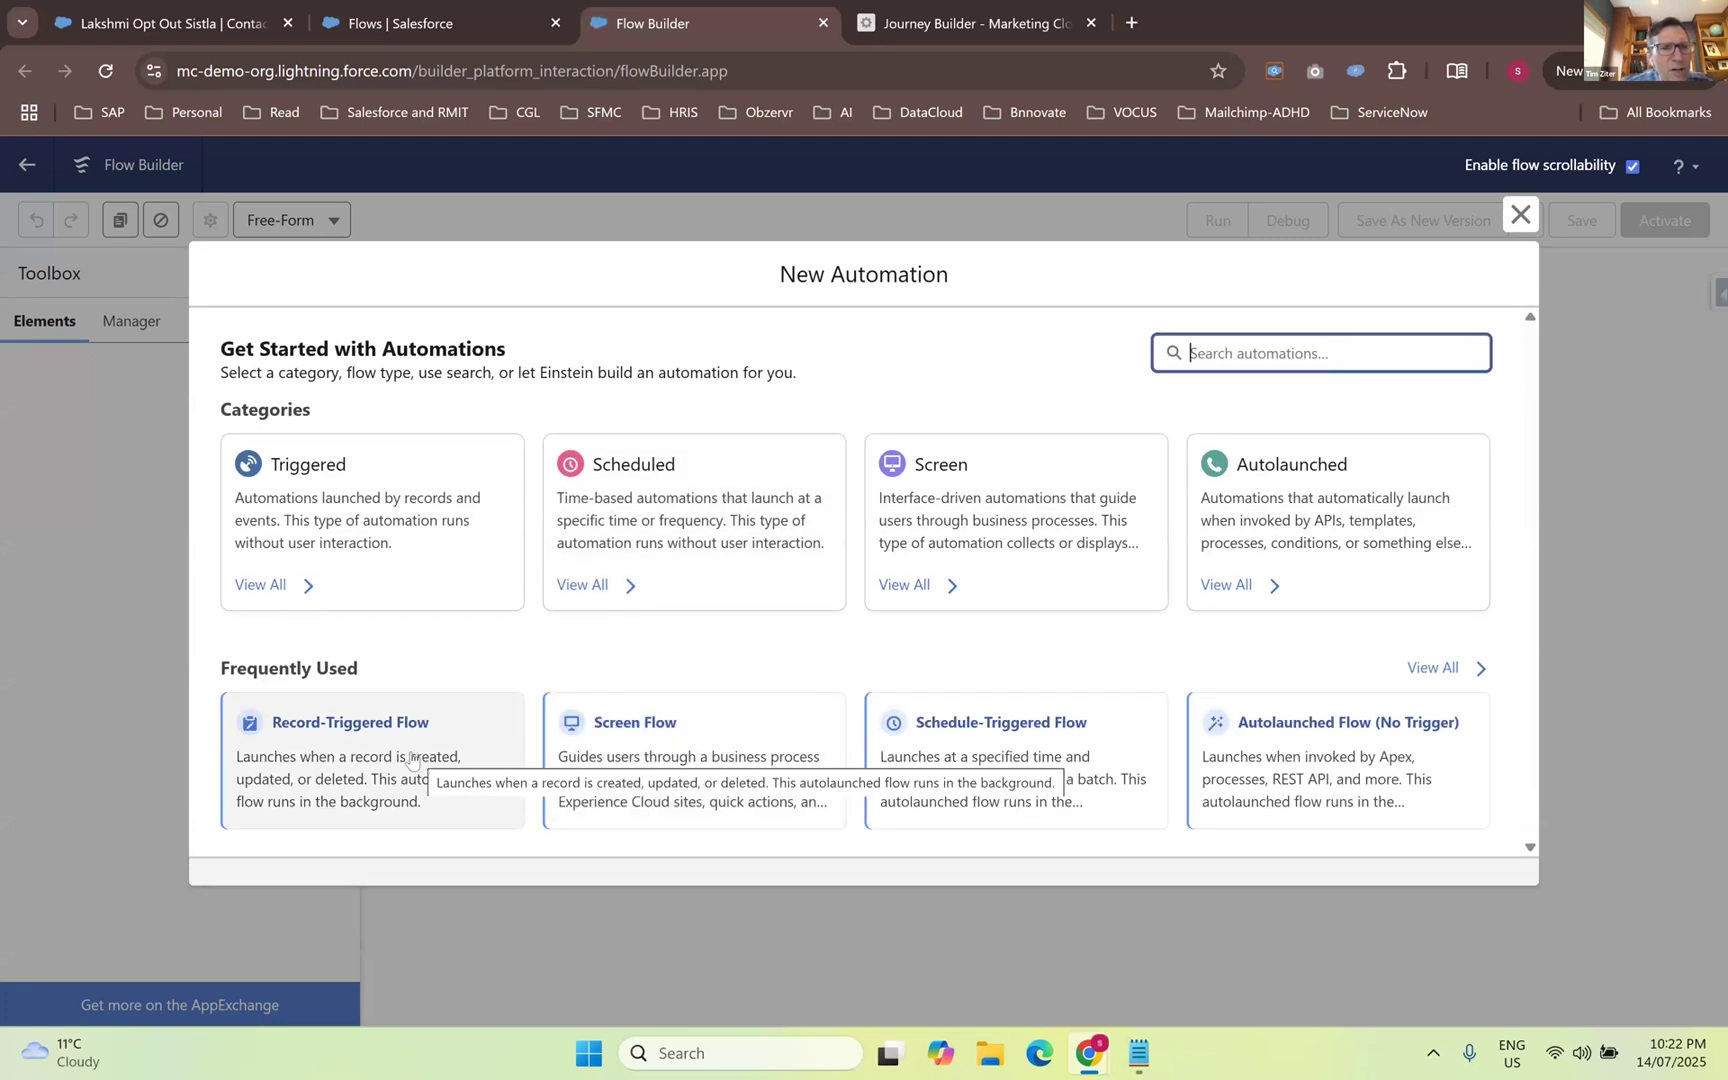
pyautogui.click(411, 759)
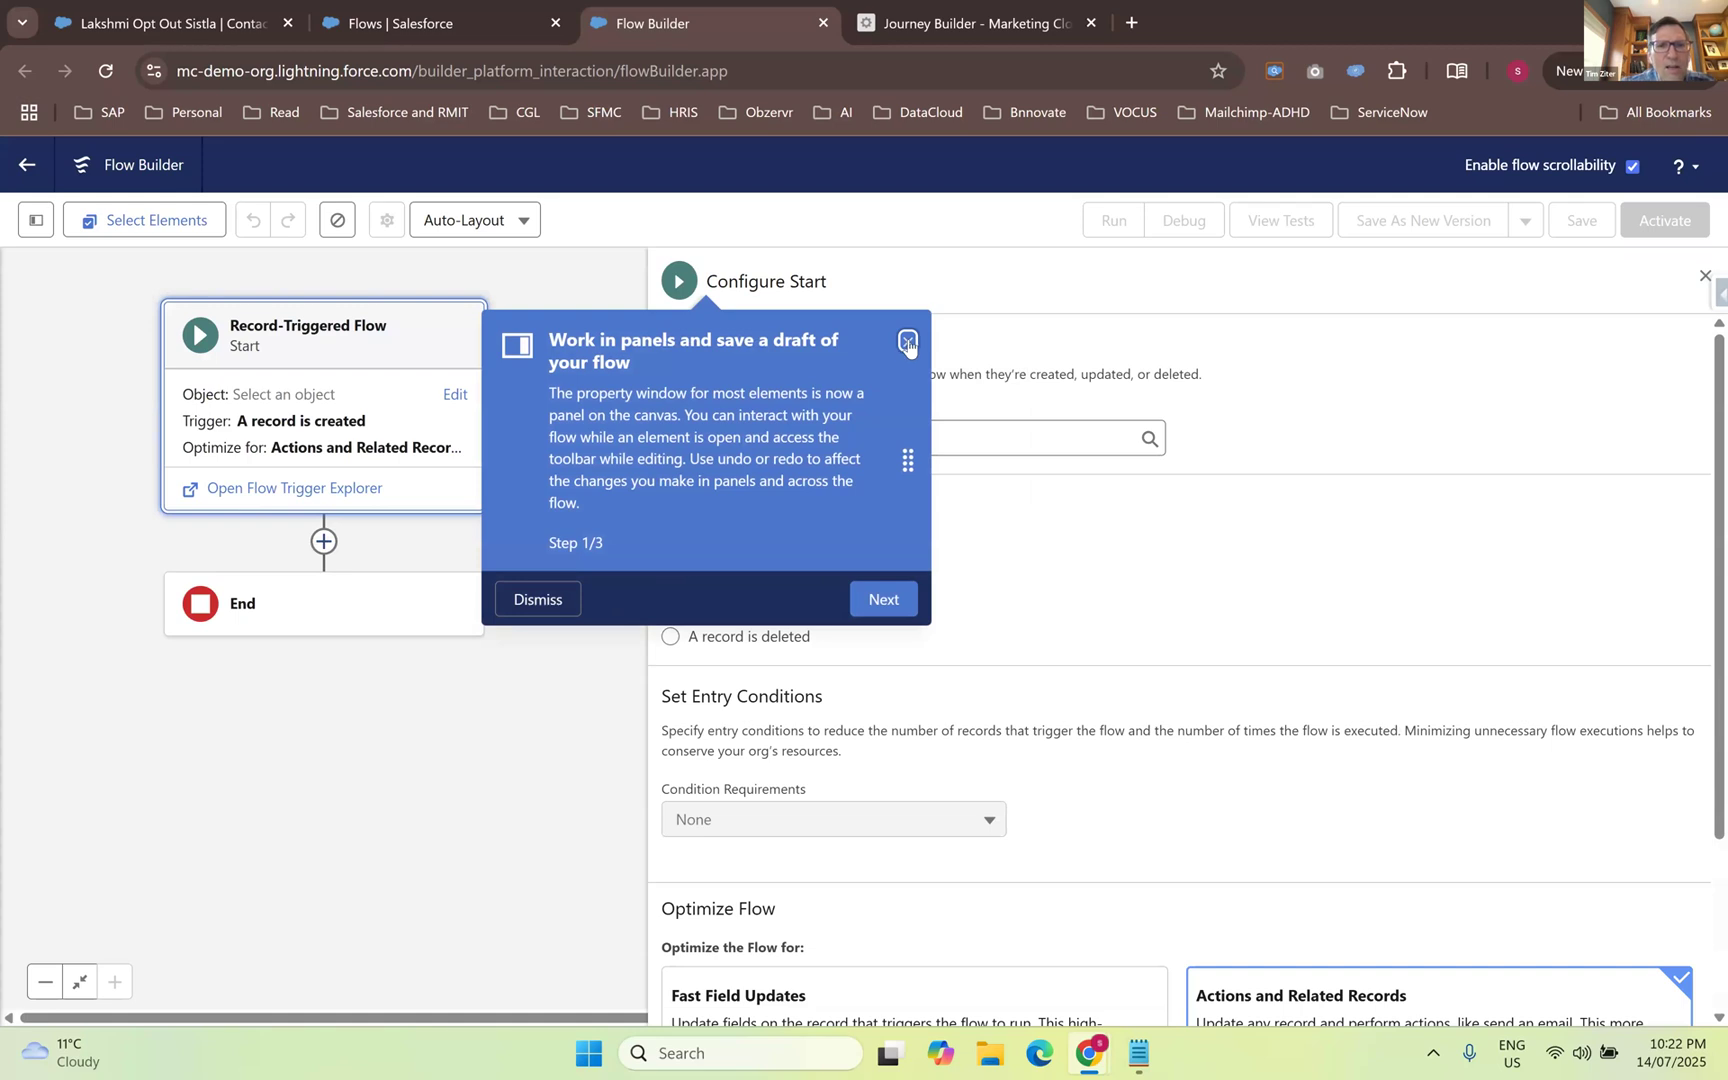
pyautogui.click(907, 341)
pyautogui.click(871, 438)
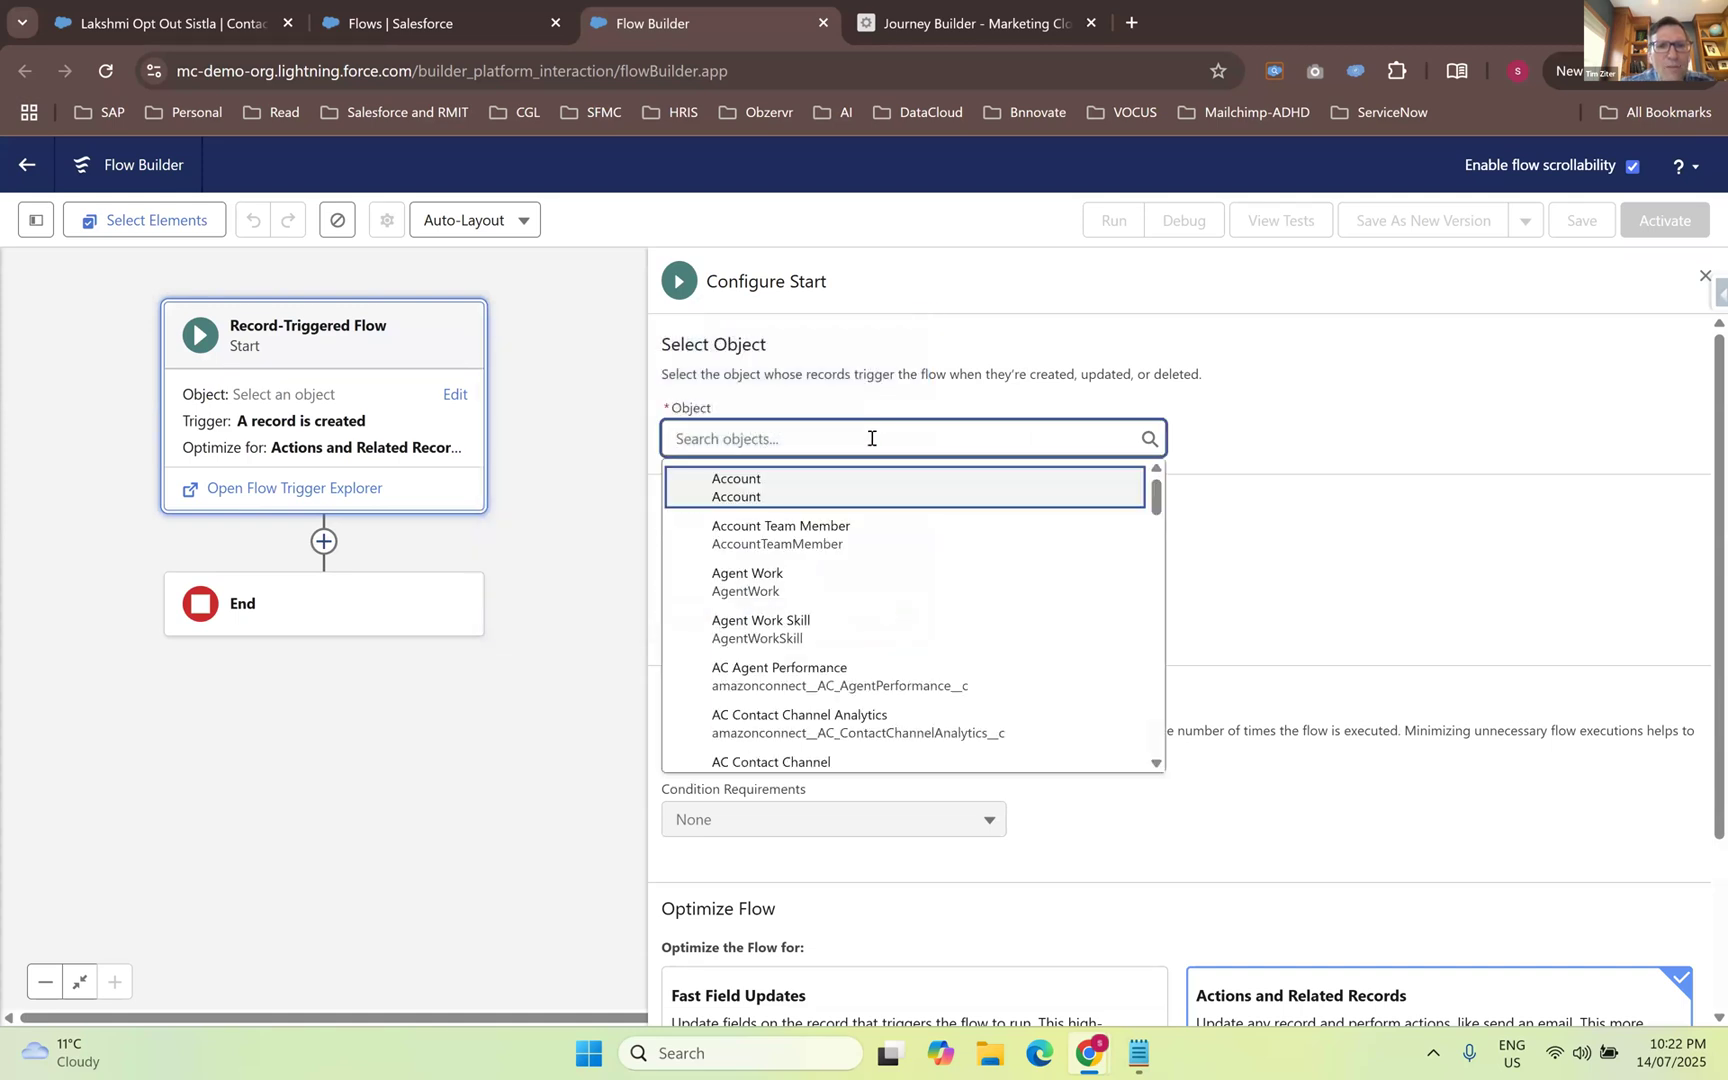
pyautogui.write('conta')
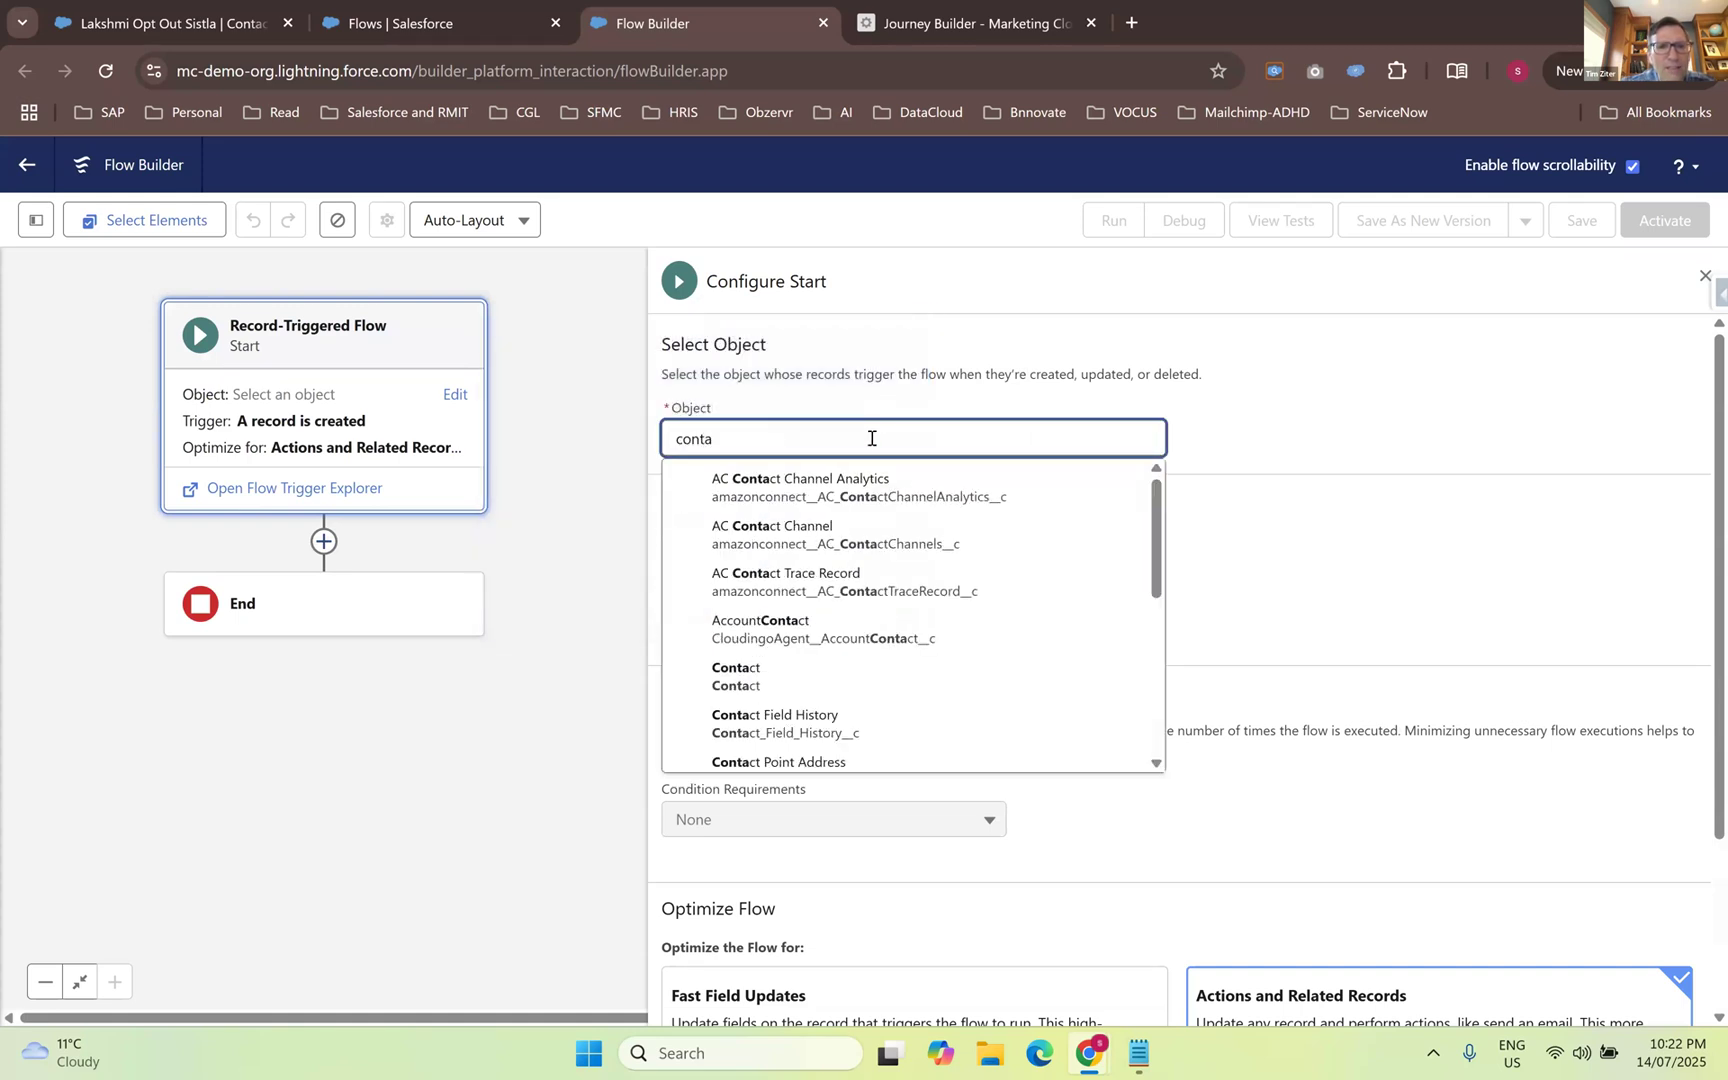
pyautogui.click(792, 677)
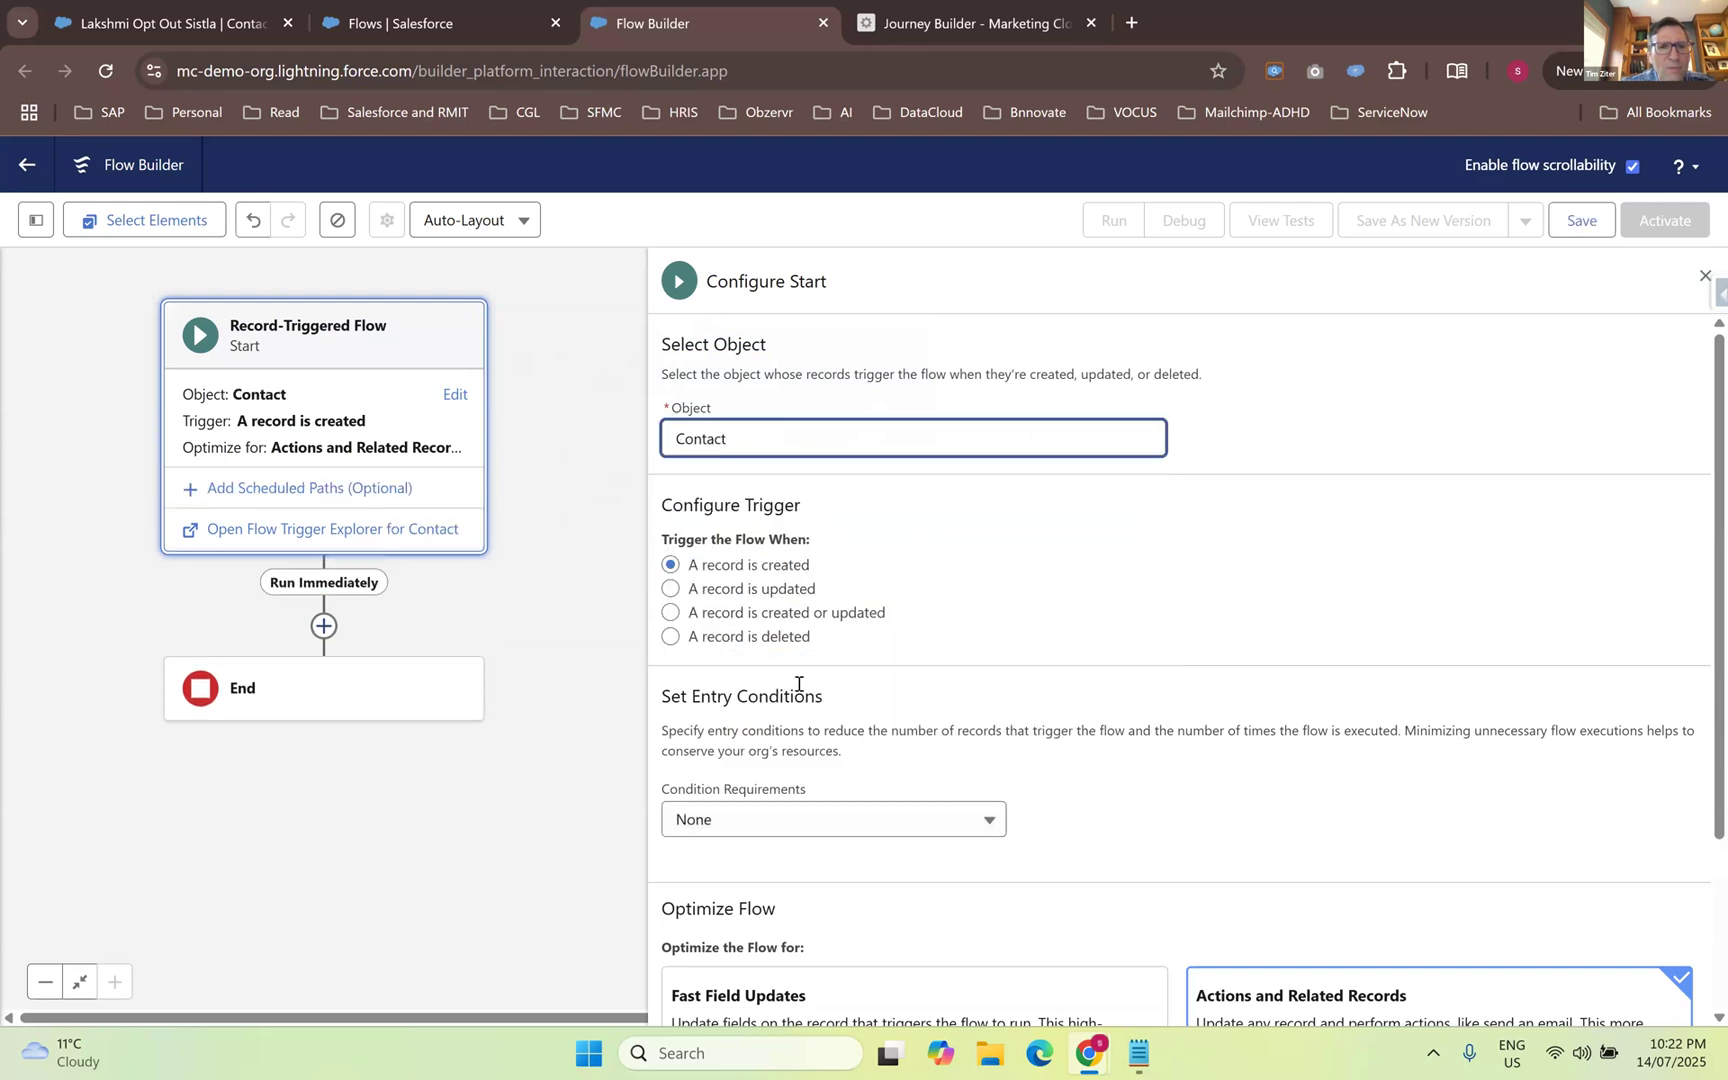
# - Set the flow to trigger when a record is created or updated, and review its entry conditions and optimization options
pyautogui.click(704, 613)
pyautogui.moveTo(690, 618); pyautogui.dragTo(631, 615)
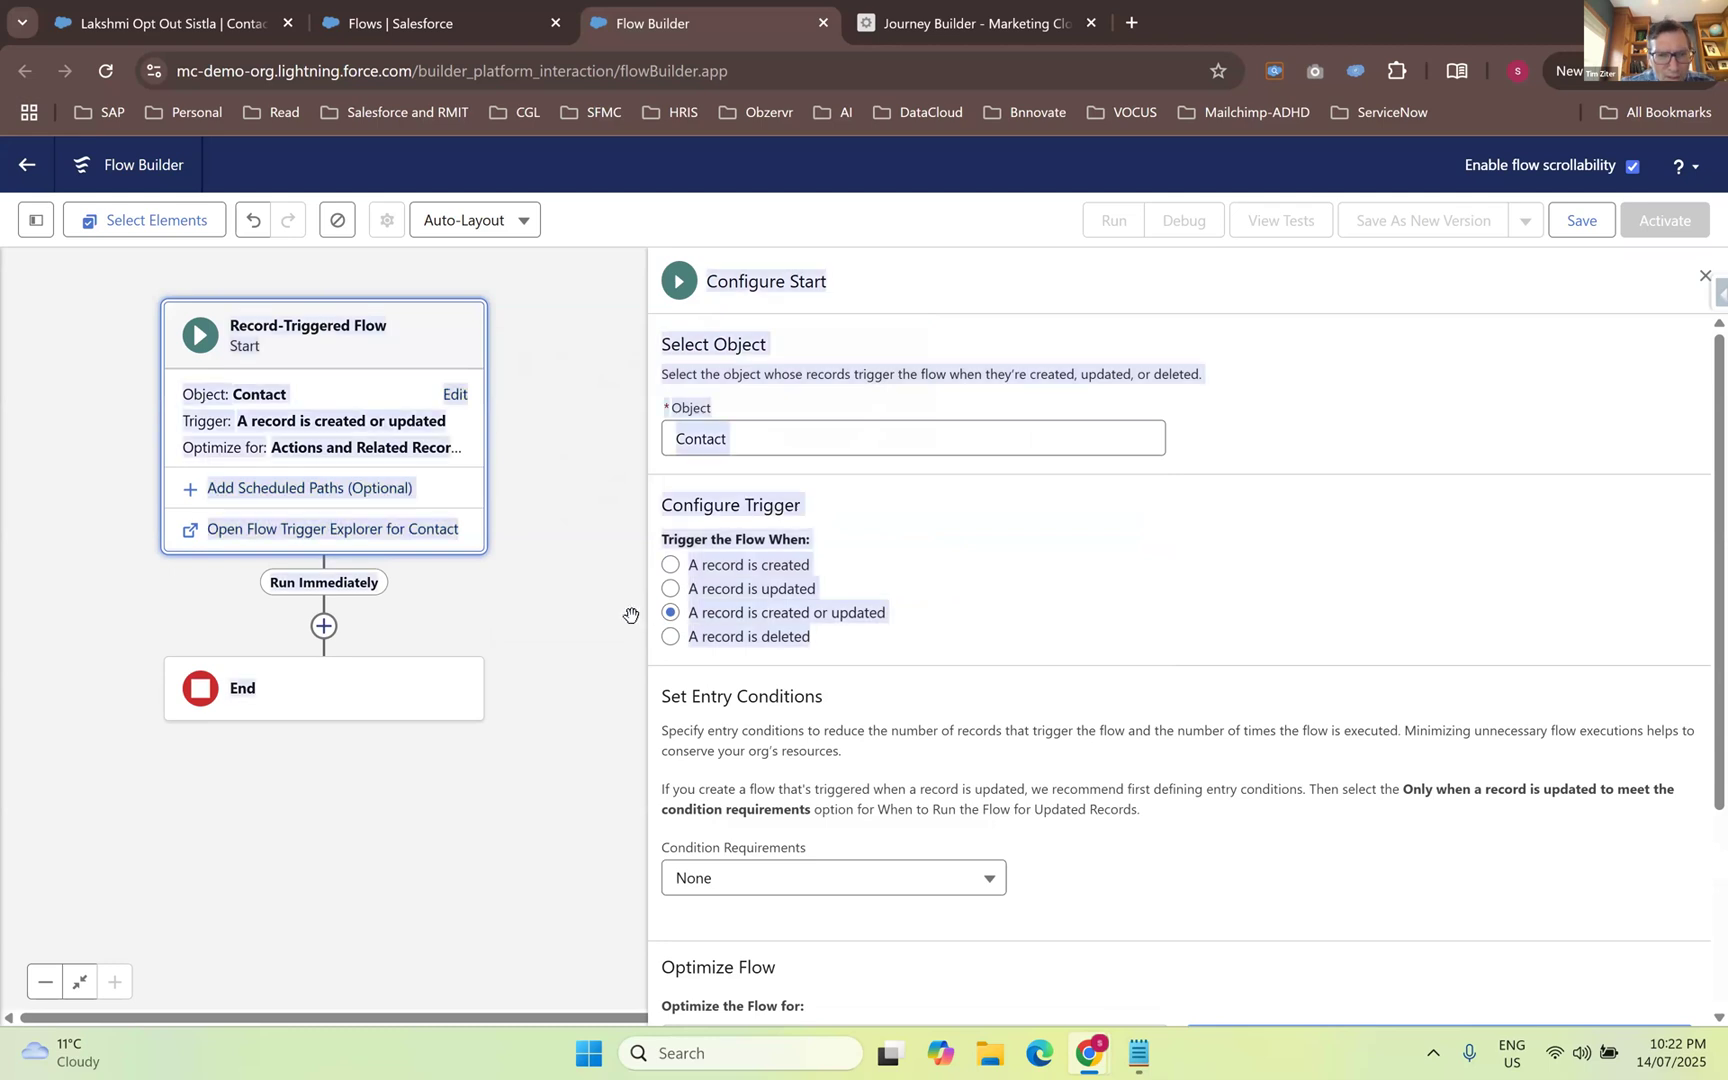
pyautogui.click(880, 618)
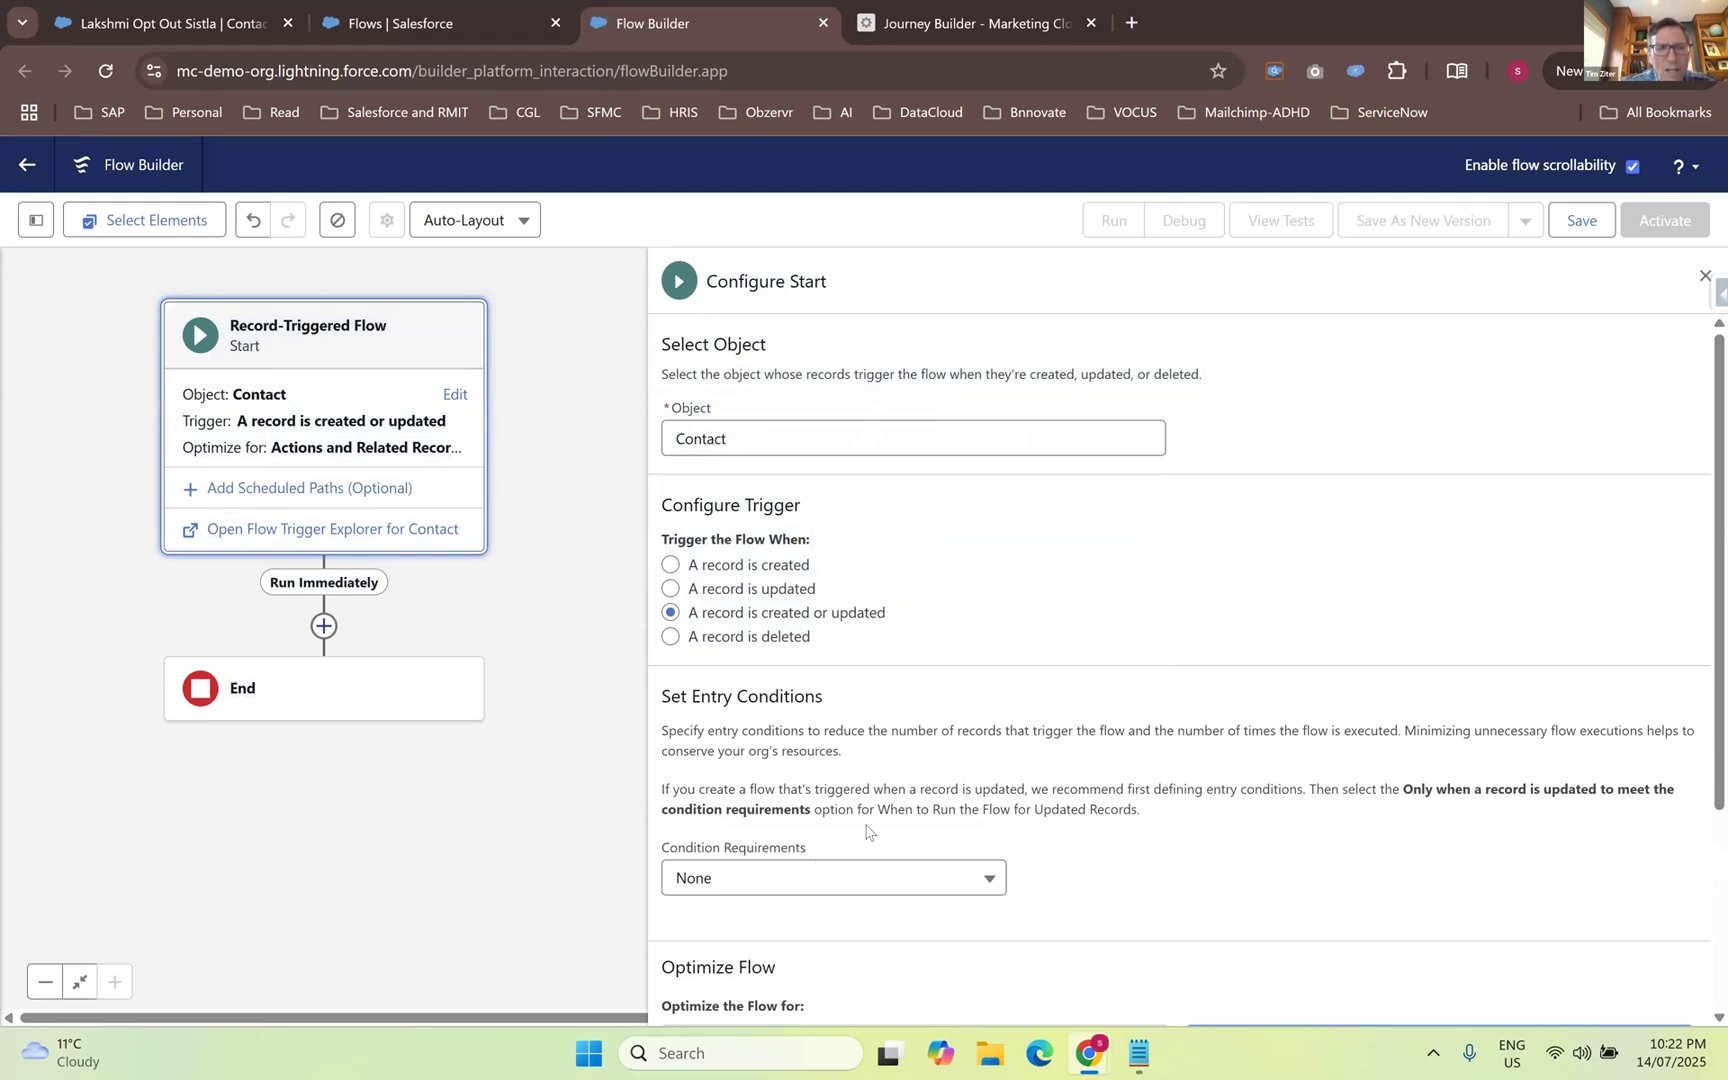
pyautogui.scroll(-3, 866, 831)
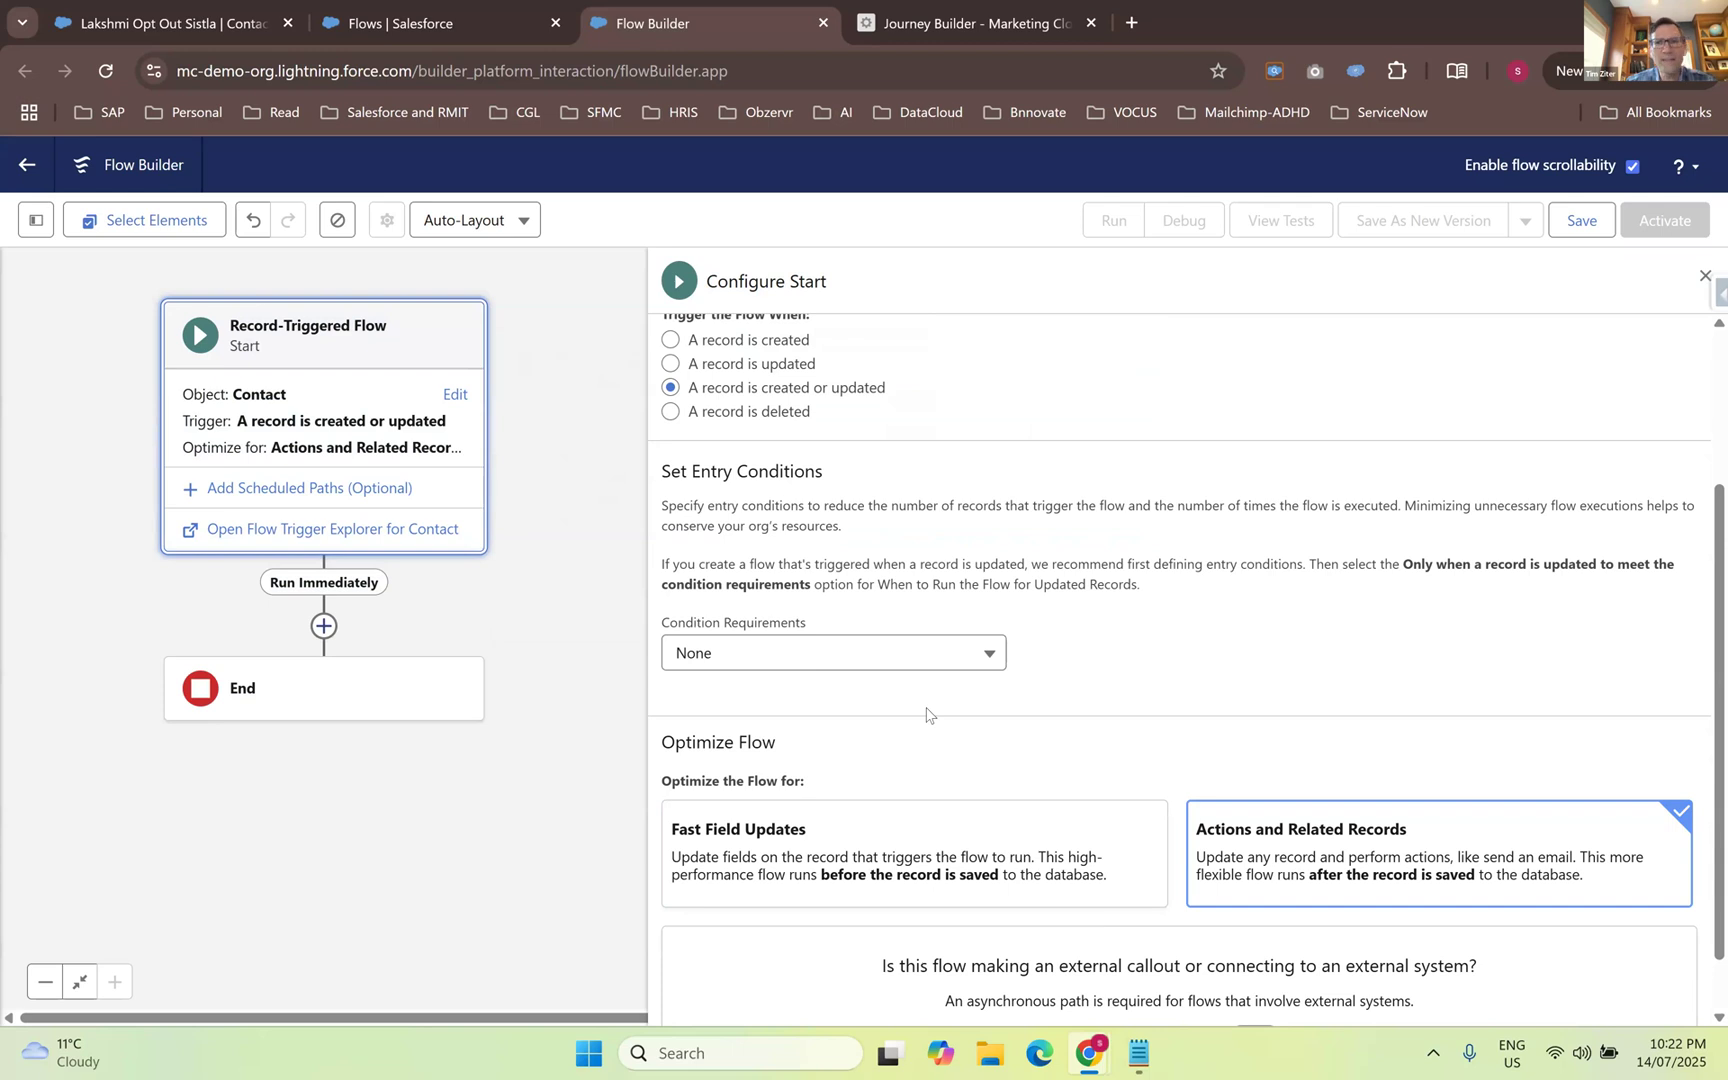
pyautogui.scroll(-1, 926, 714)
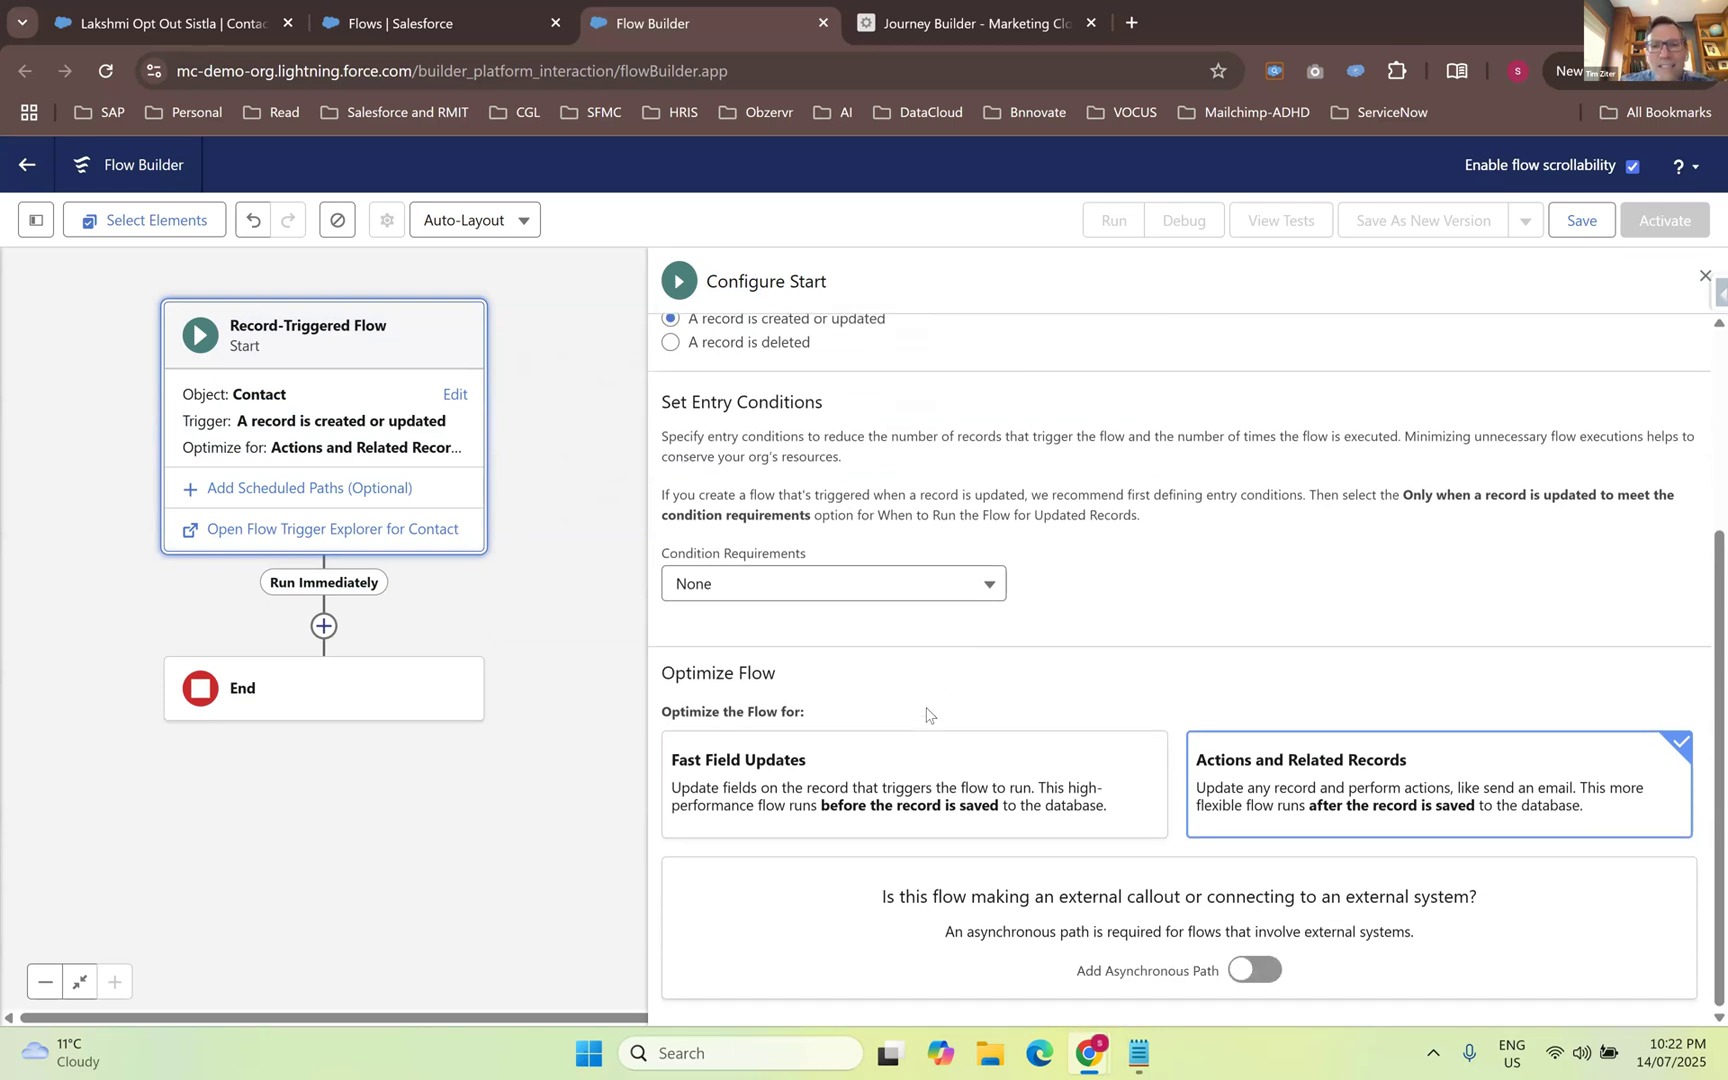
# - Start saving the flow and enter UpdateMarketingExclusions as its label
pyautogui.click(1578, 222)
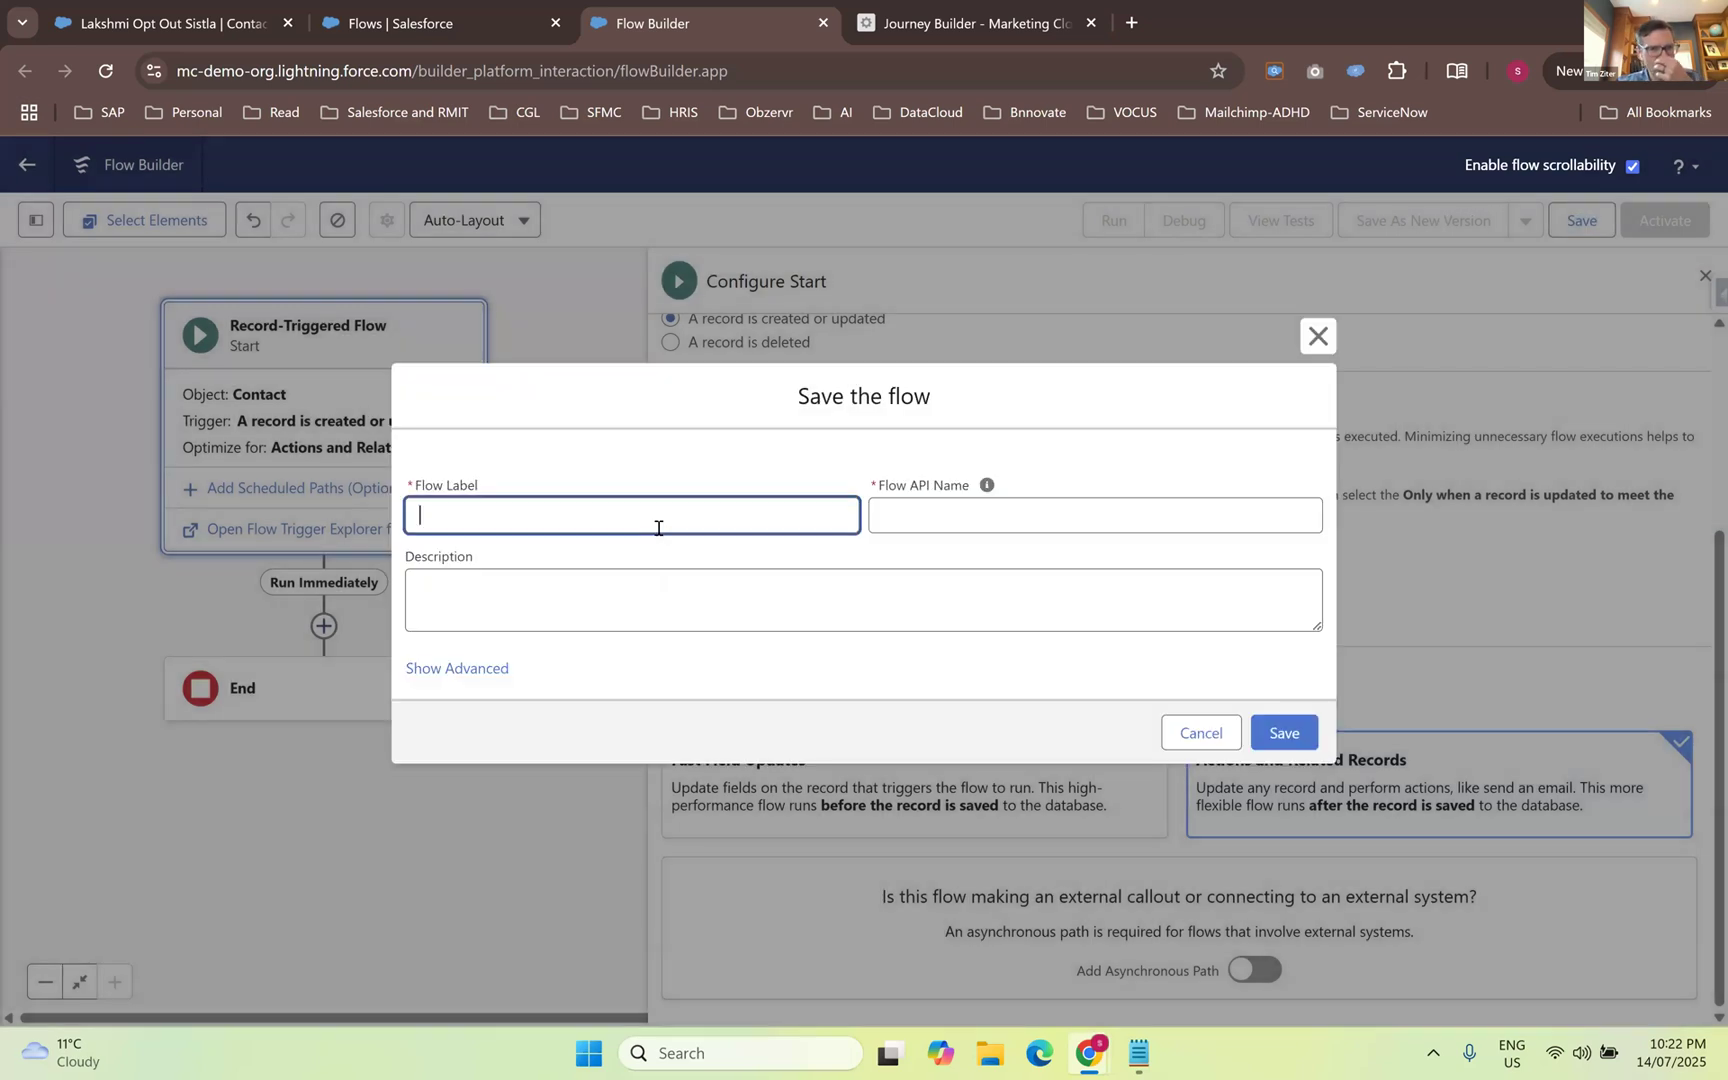
pyautogui.write('Upd')
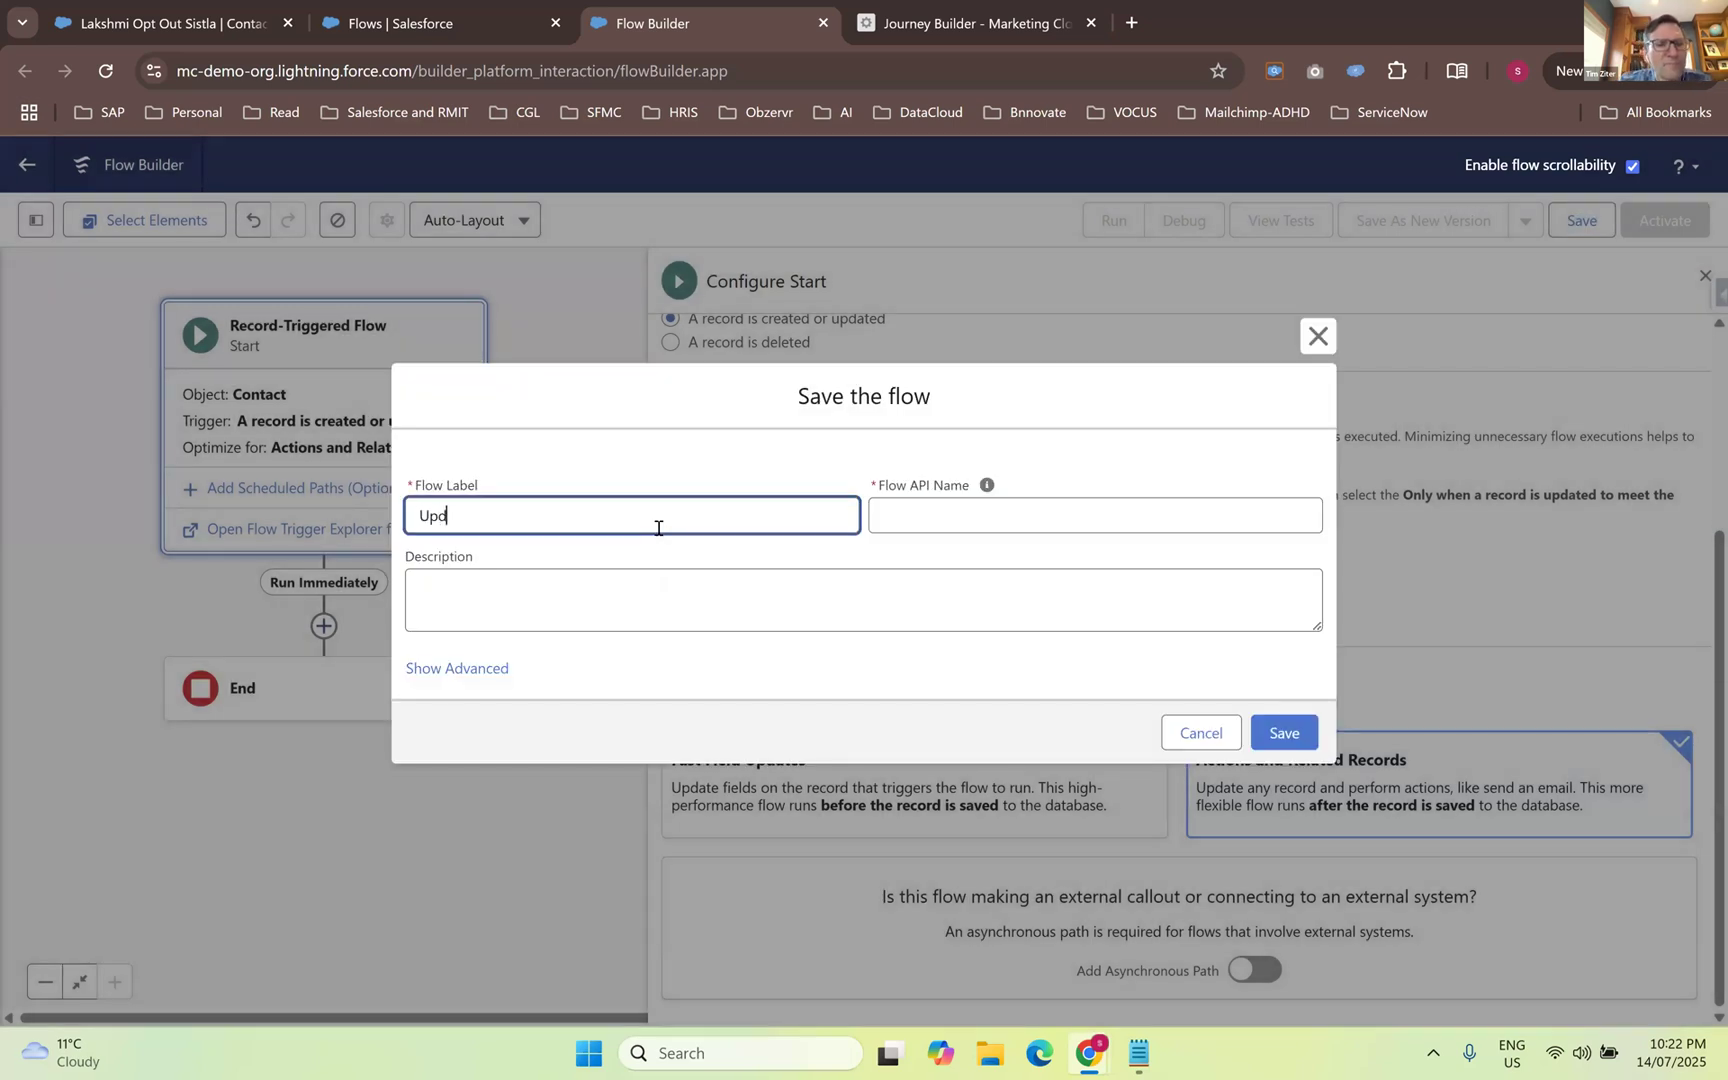
pyautogui.write('ateMarketingExclu')
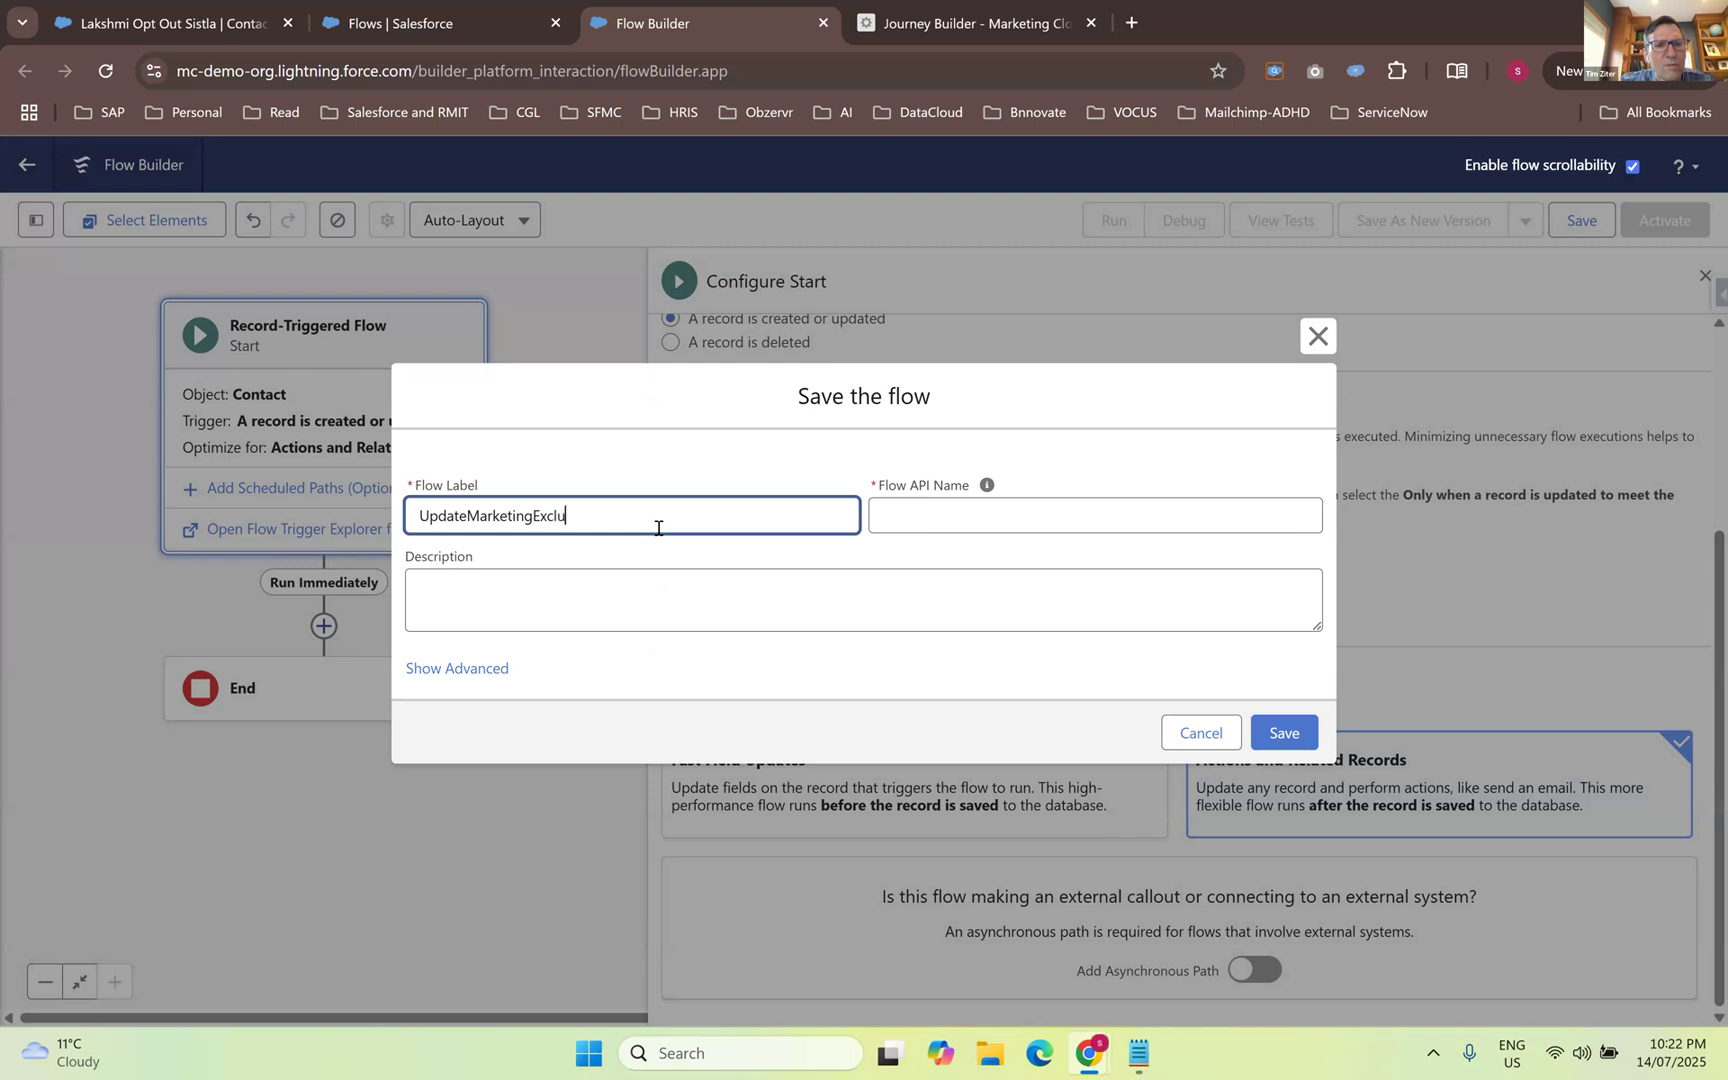
pyautogui.write('sions')
# - Describe the flow as "Update the contact record when created or updated with Marketing Codes M1, EM1, PN2" and save it
pyautogui.click(753, 602)
pyautogui.write('As')
pyautogui.press('BackSpace')
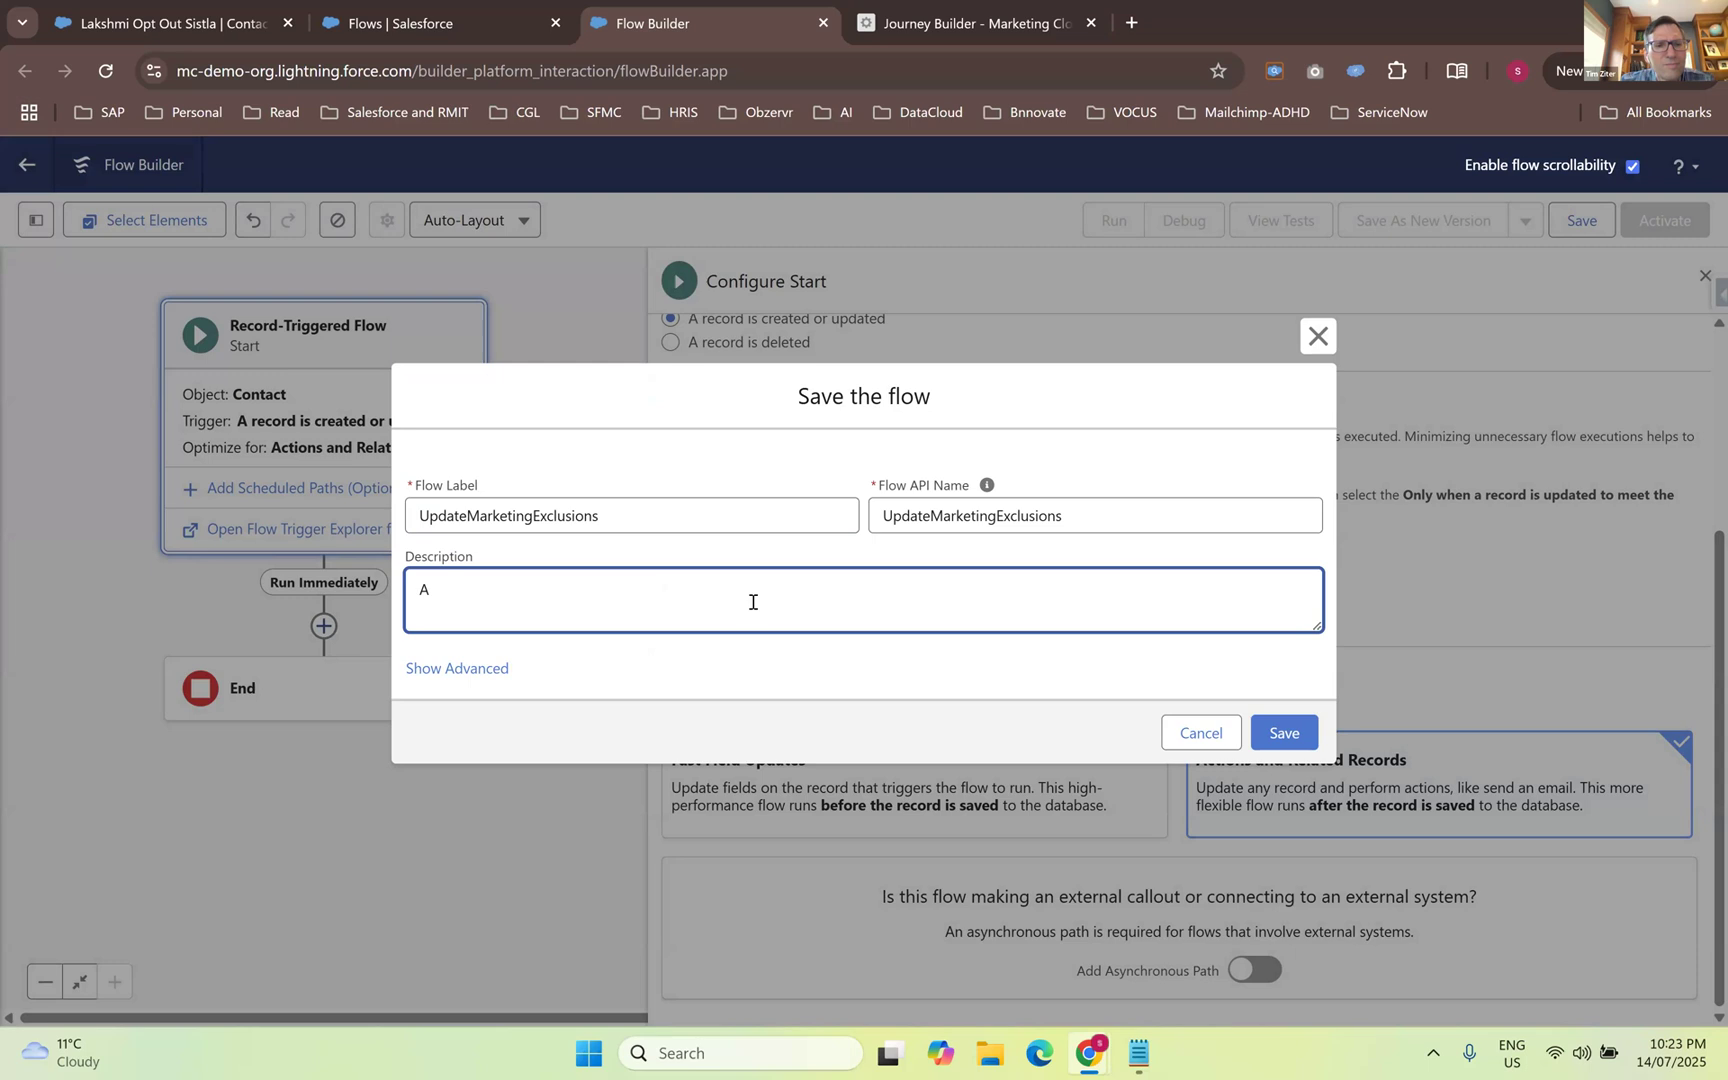
pyautogui.write('Update the contact recor')
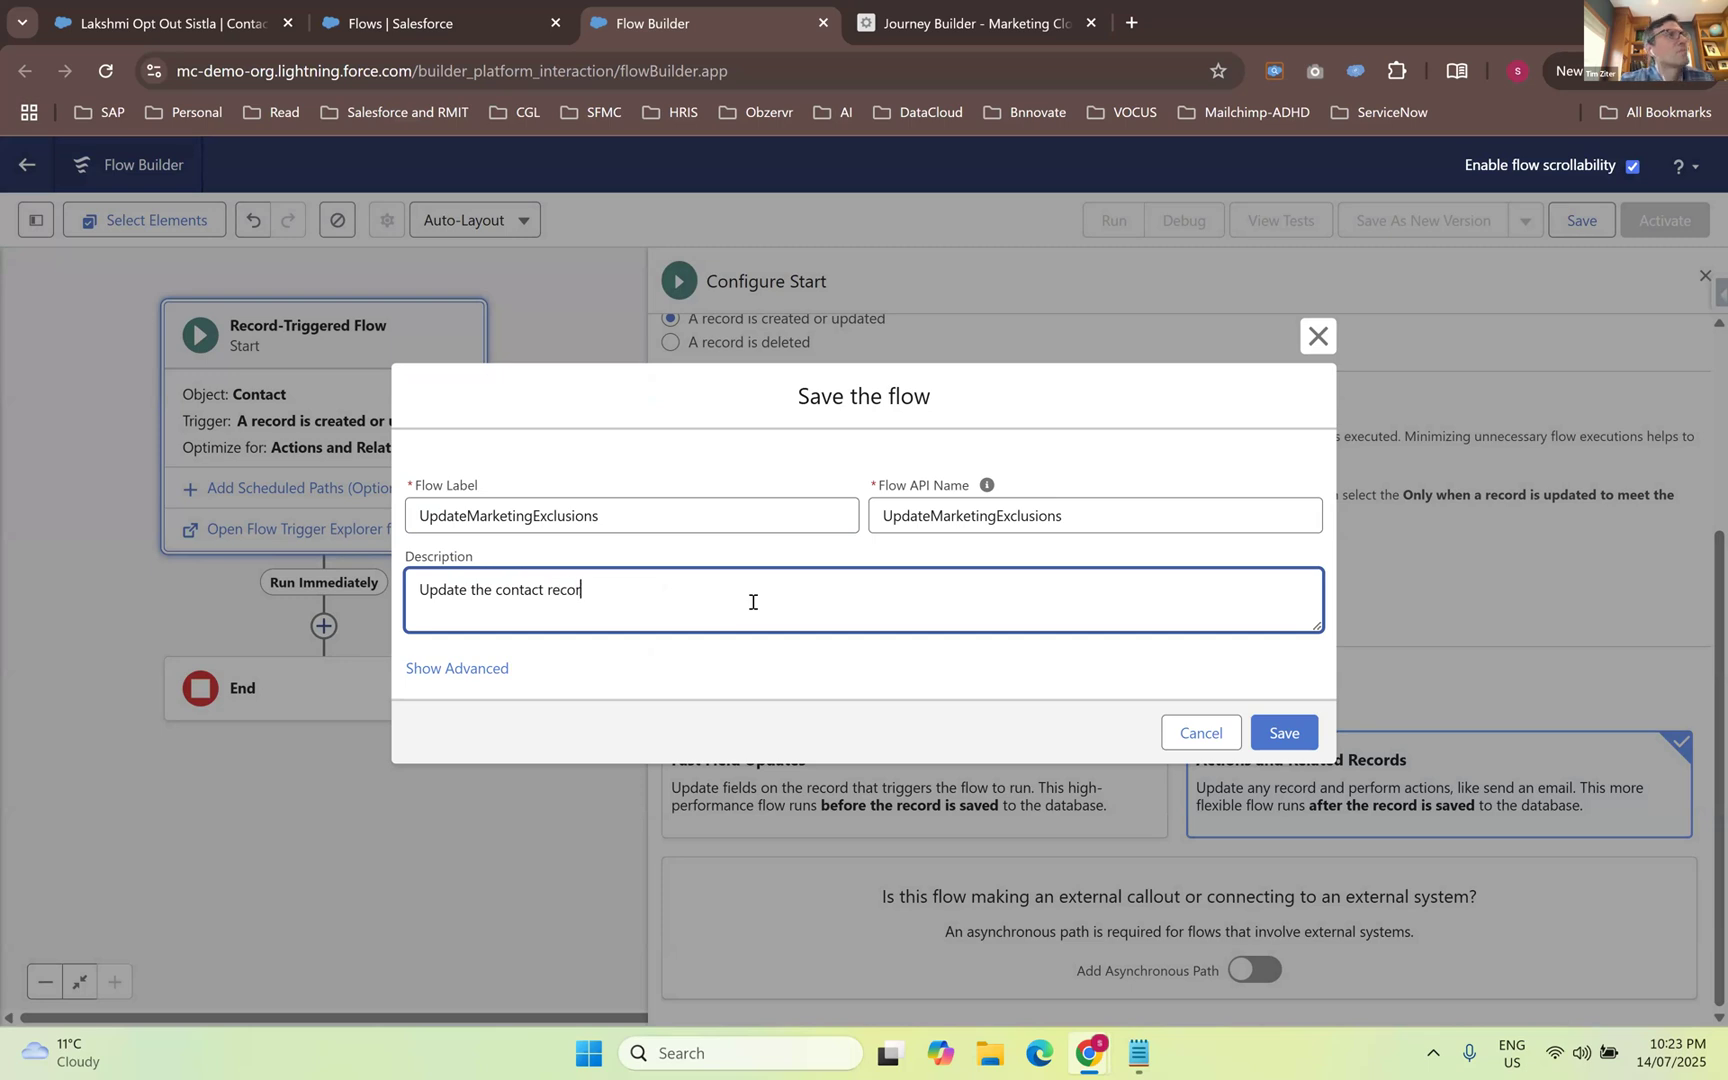
pyautogui.write('d when cre')
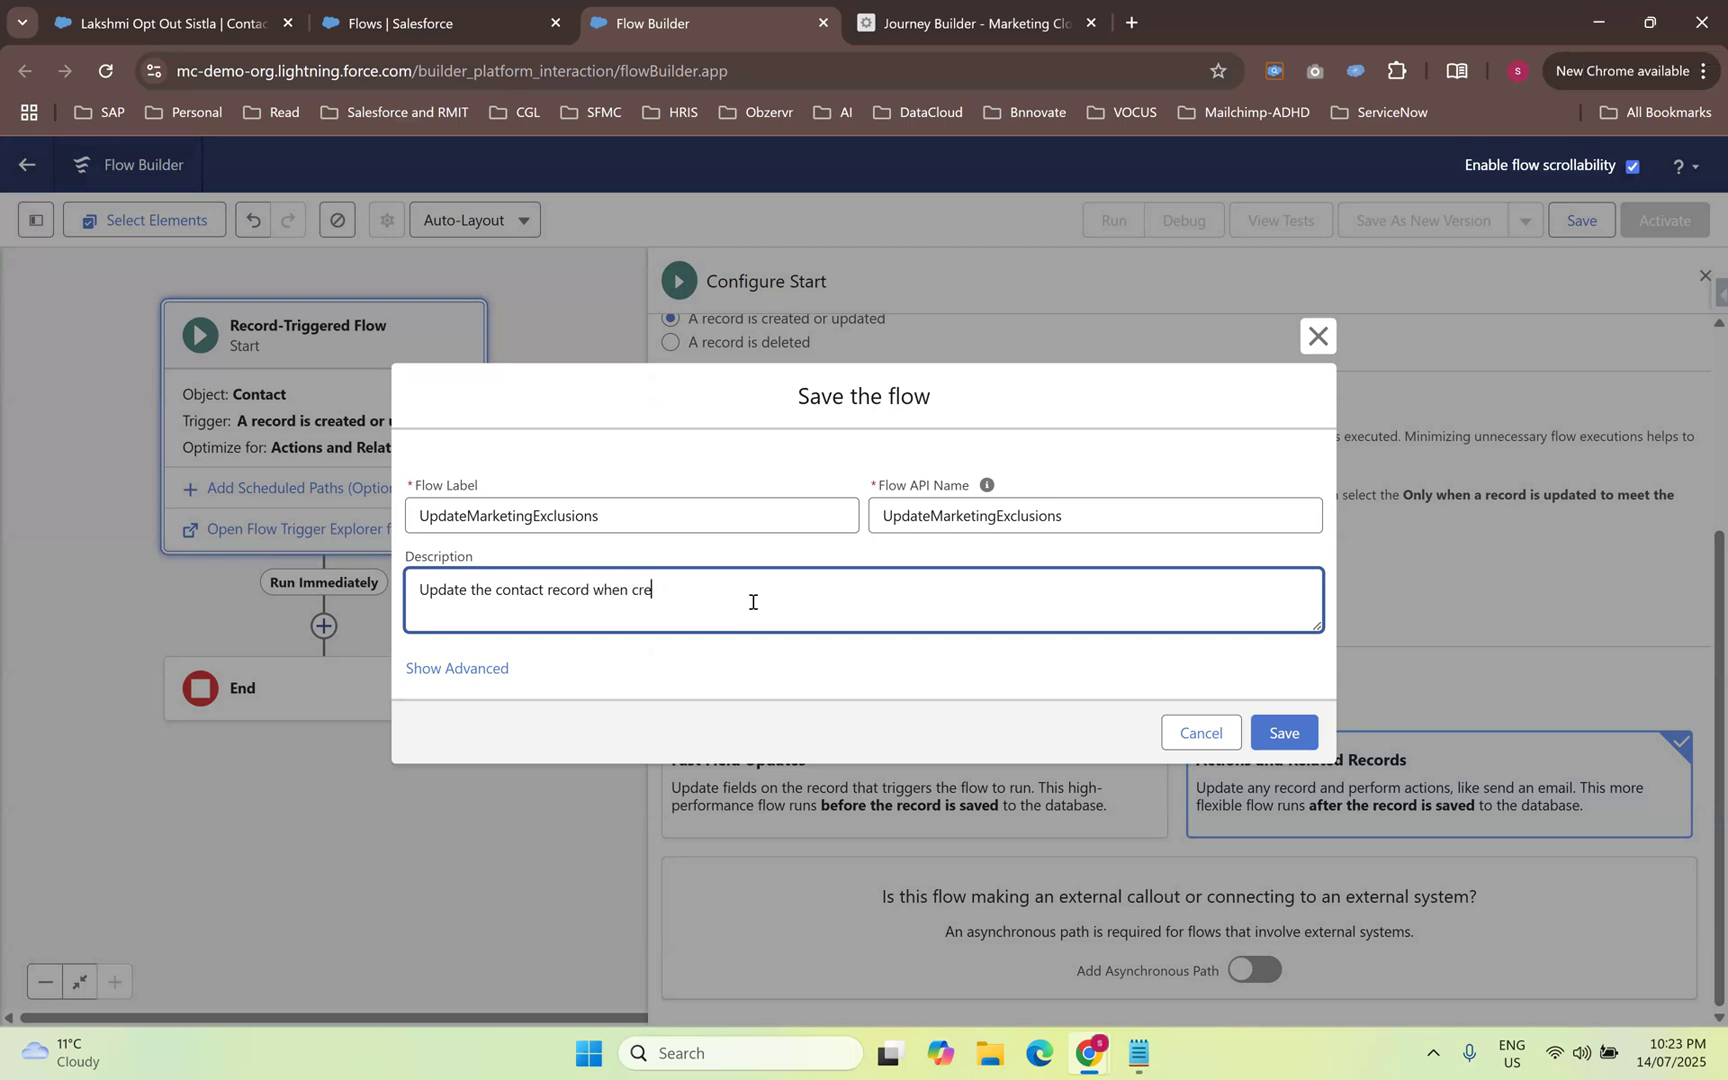
pyautogui.write('ated or uodated')
pyautogui.write('pdated wi')
pyautogui.write('th')
pyautogui.click(118, 32)
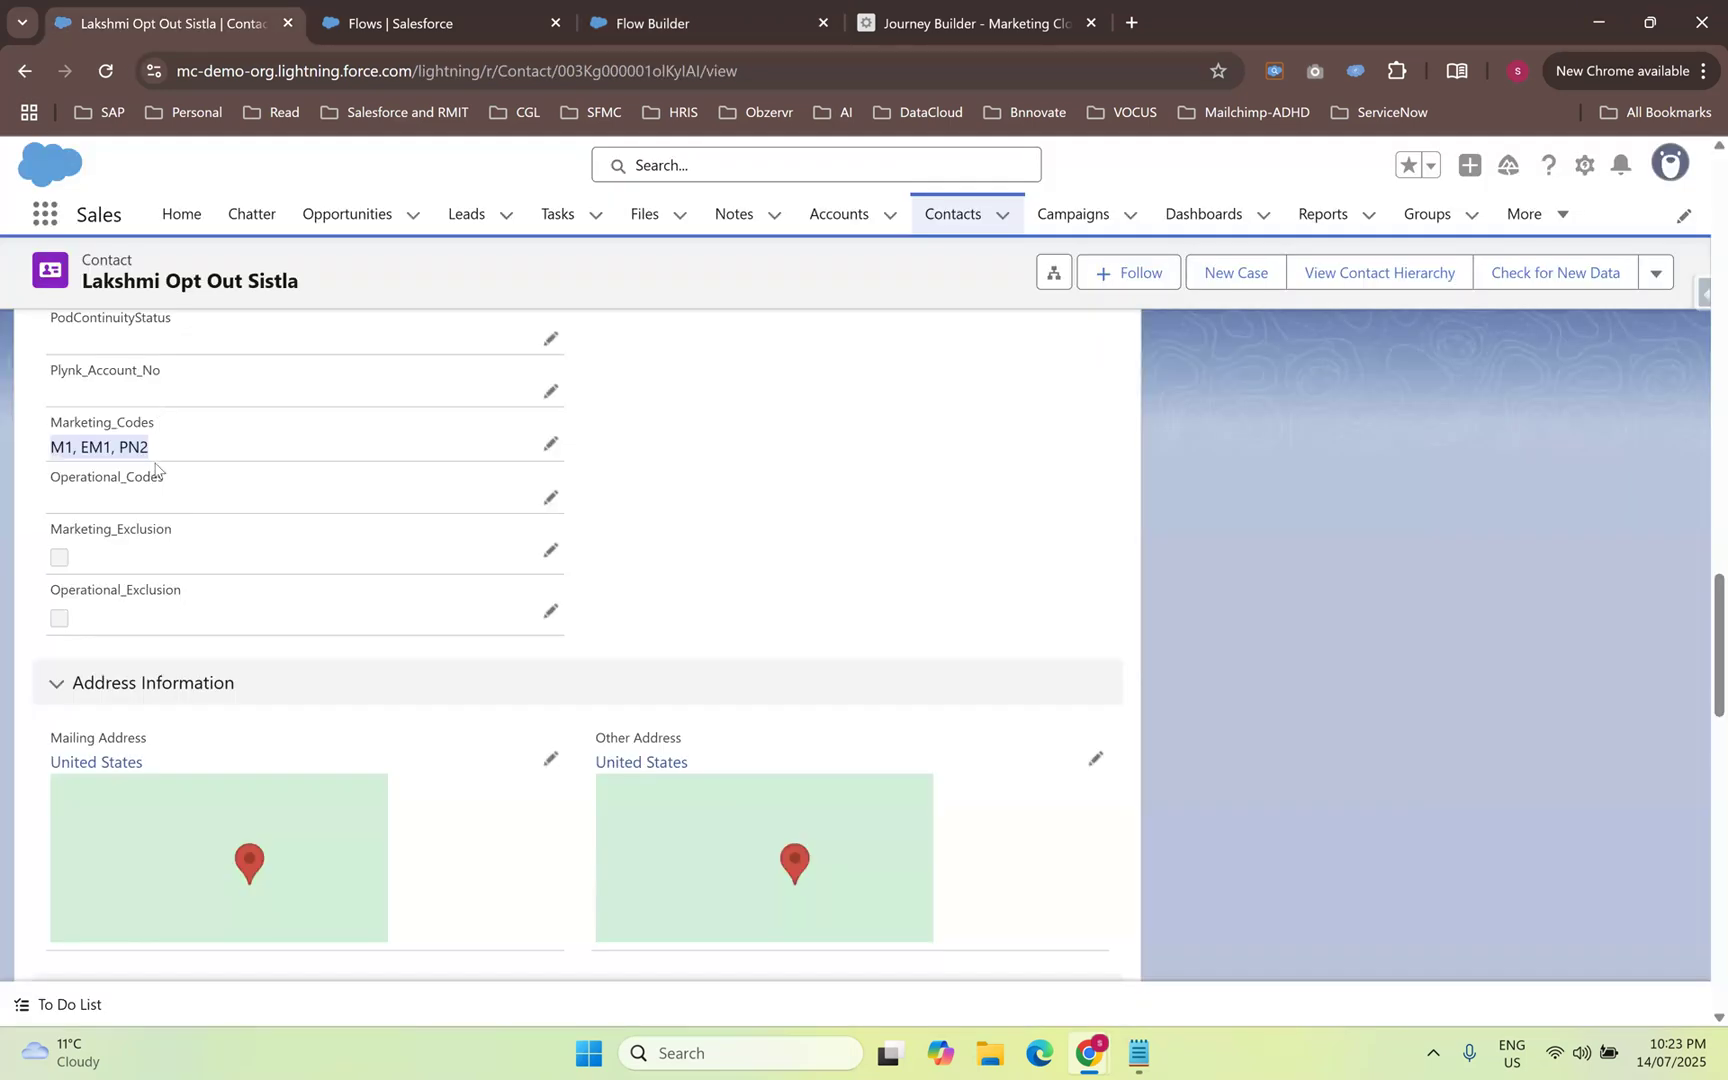
pyautogui.click(644, 22)
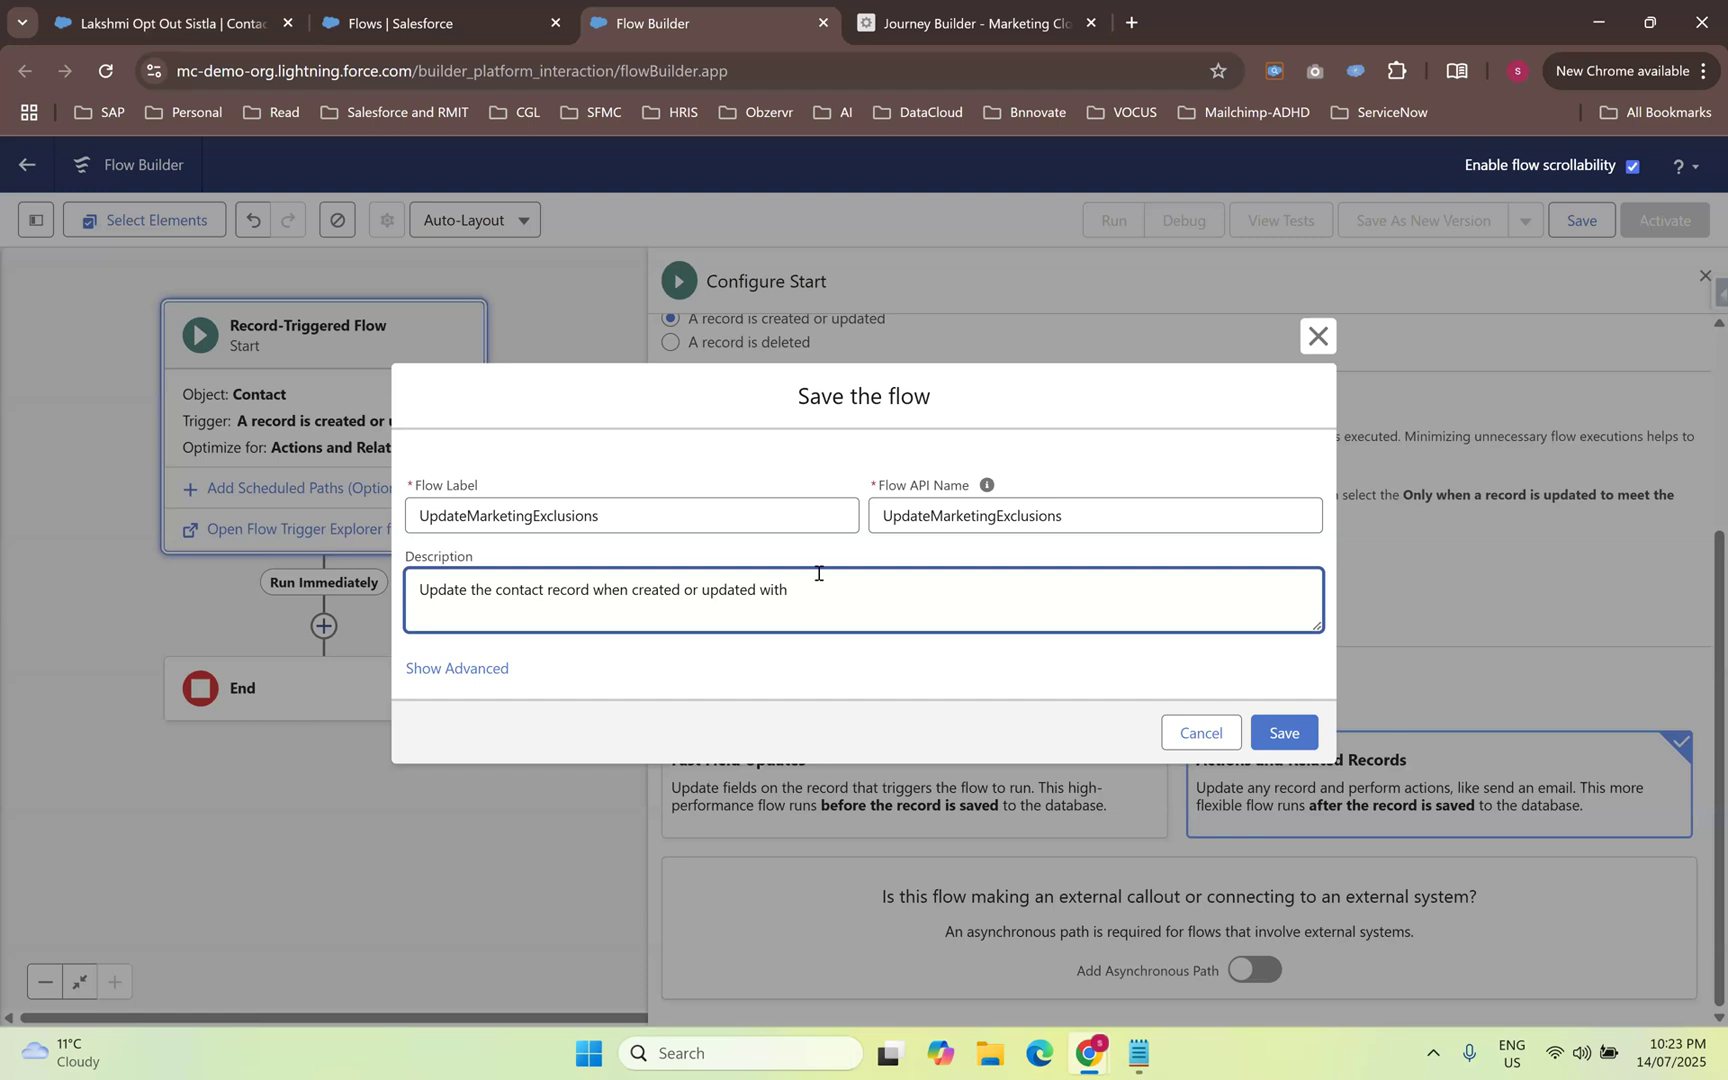
pyautogui.write('Marketin')
pyautogui.write('g Codes M1, EM1, PN2')
pyautogui.click(1297, 738)
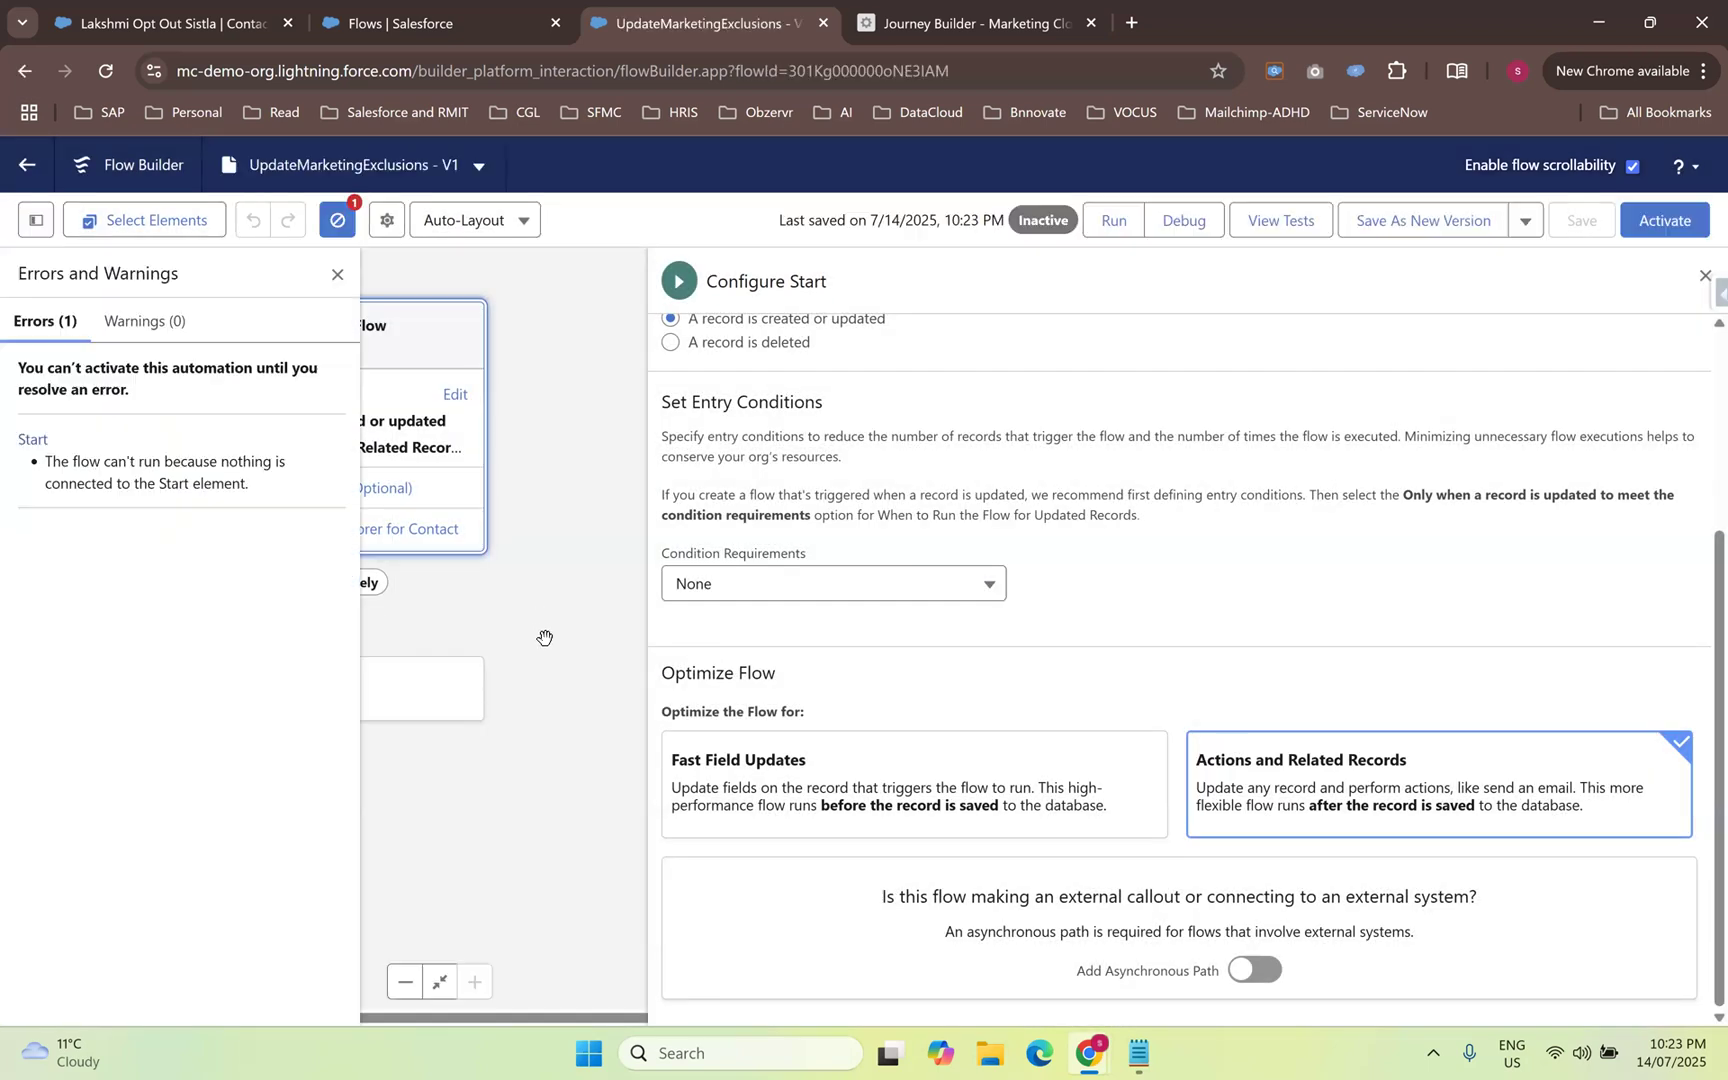
# - Close the errors and warnings list and add a Decision element between the flow's Start and End
pyautogui.click(337, 275)
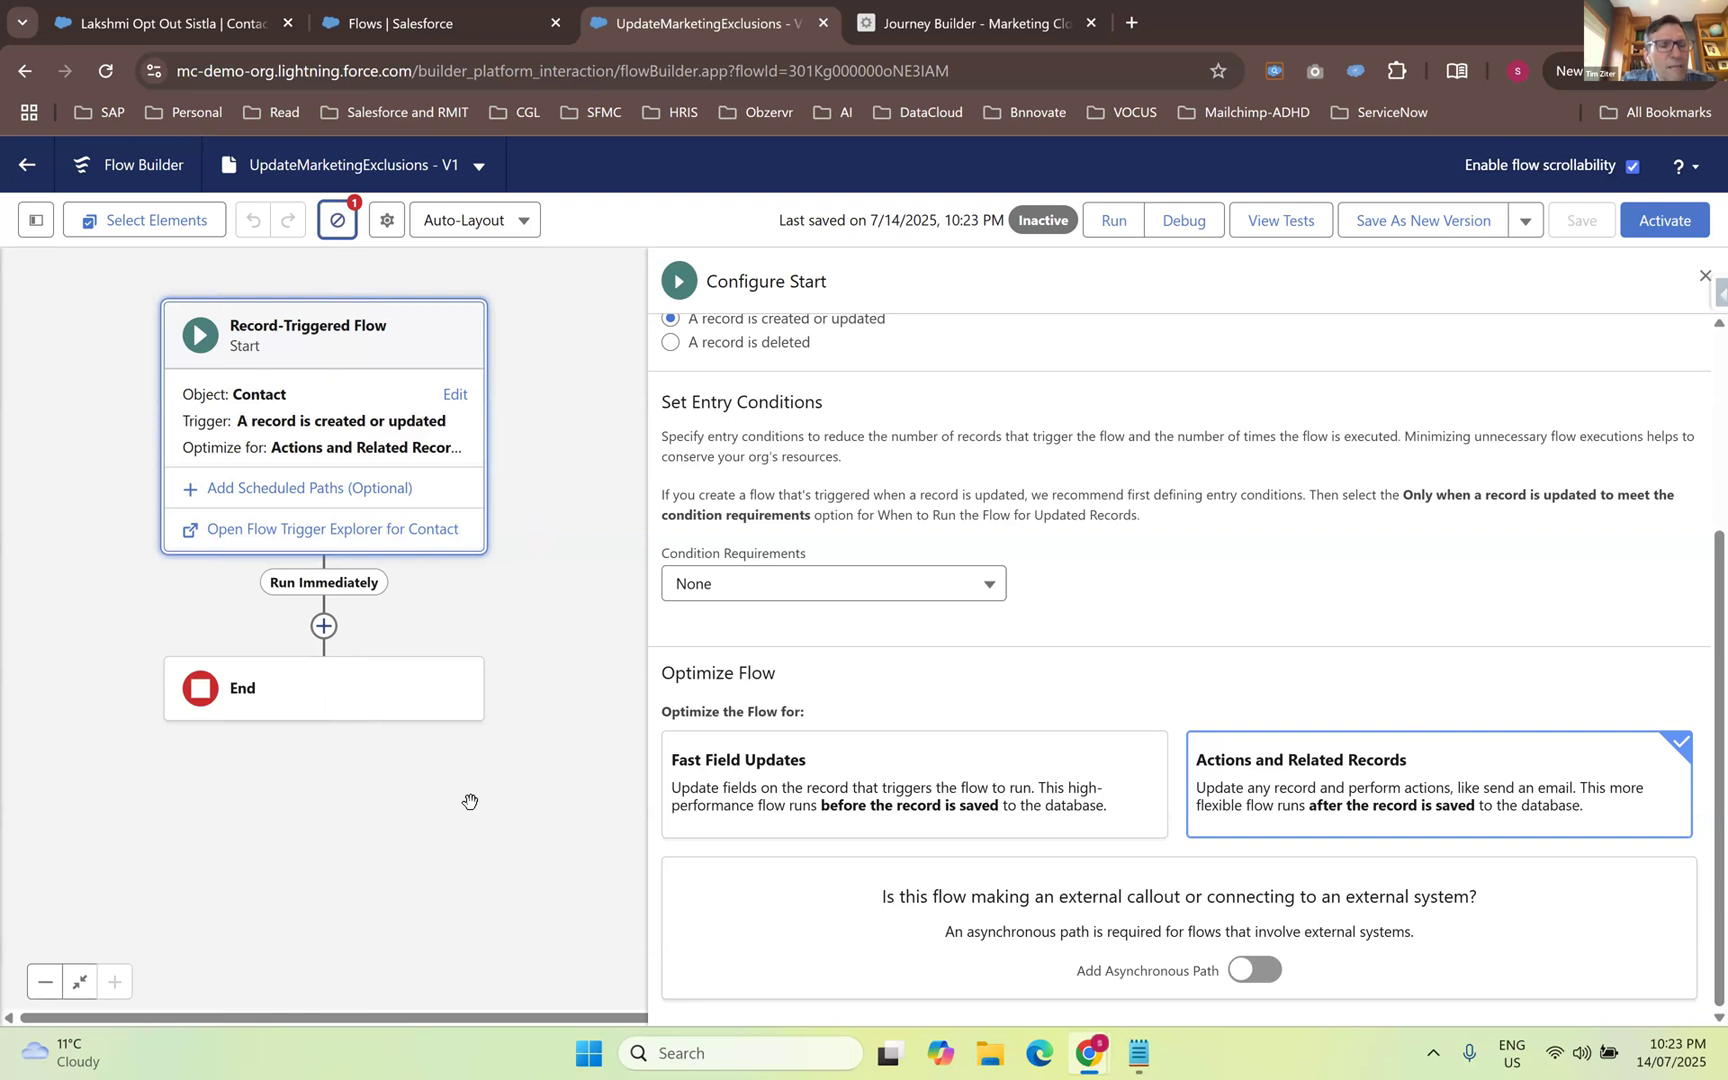
pyautogui.click(322, 626)
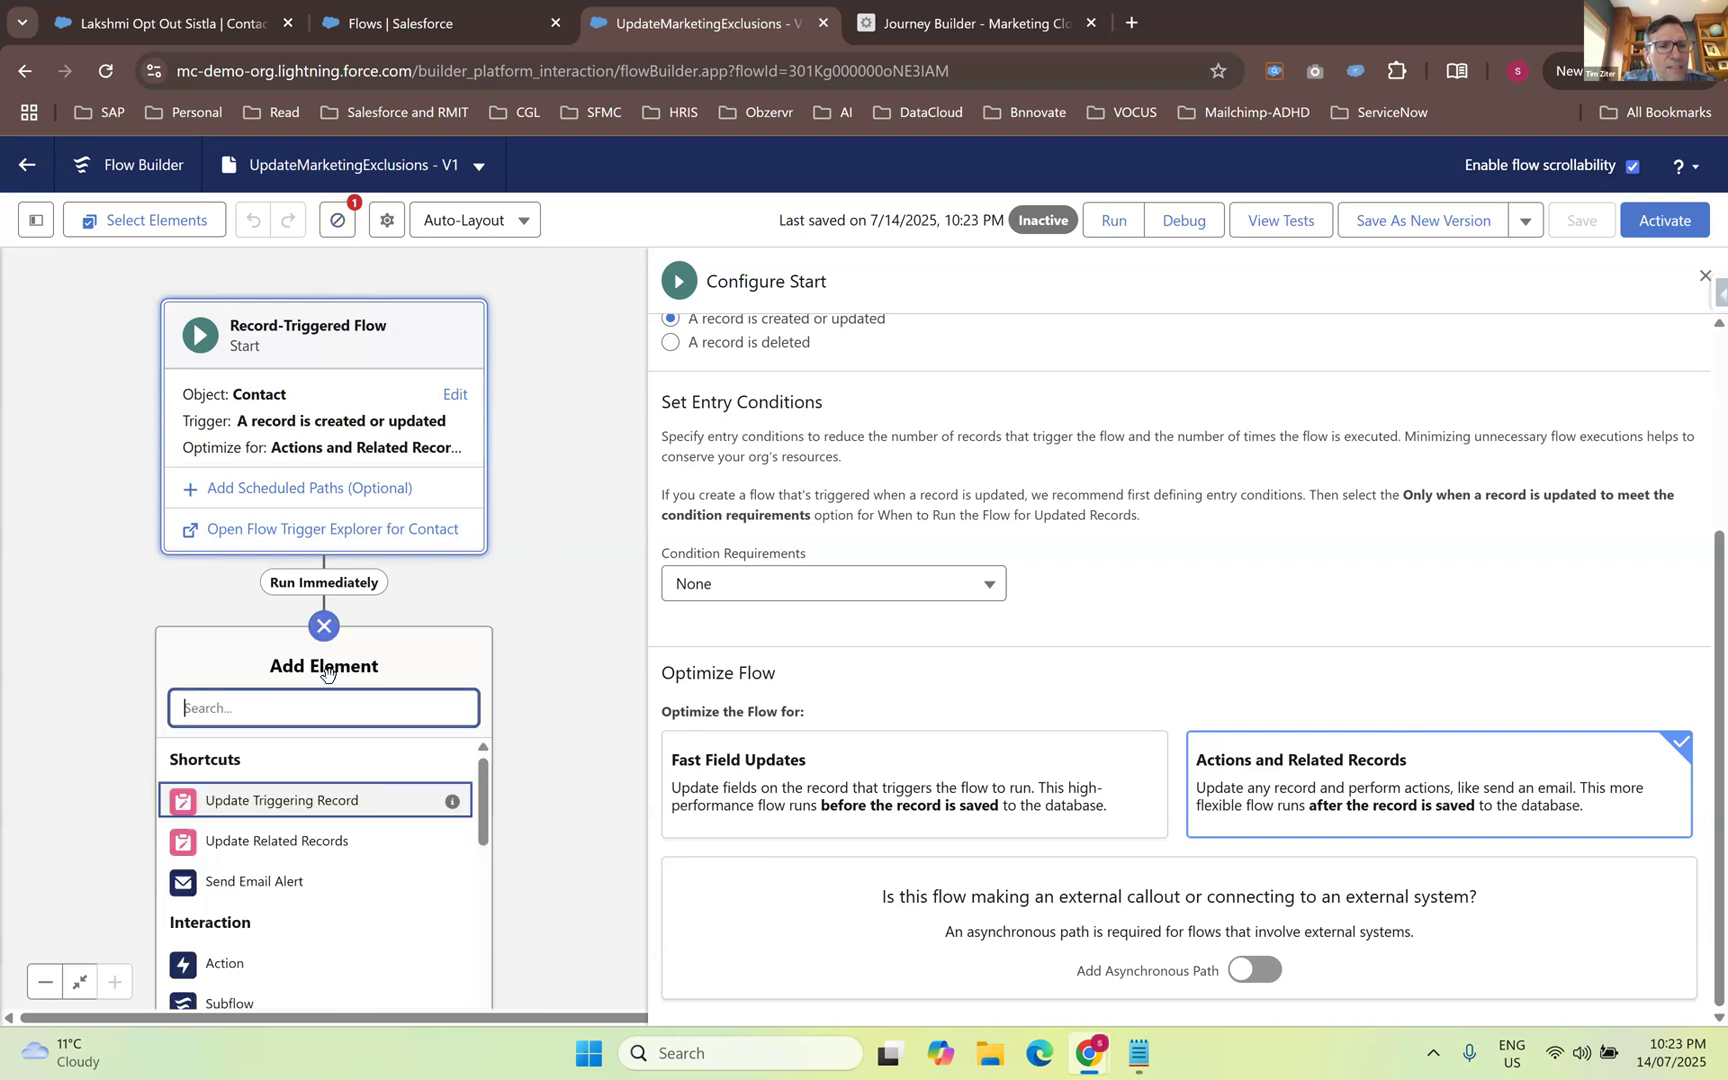
pyautogui.scroll(-1, 551, 619)
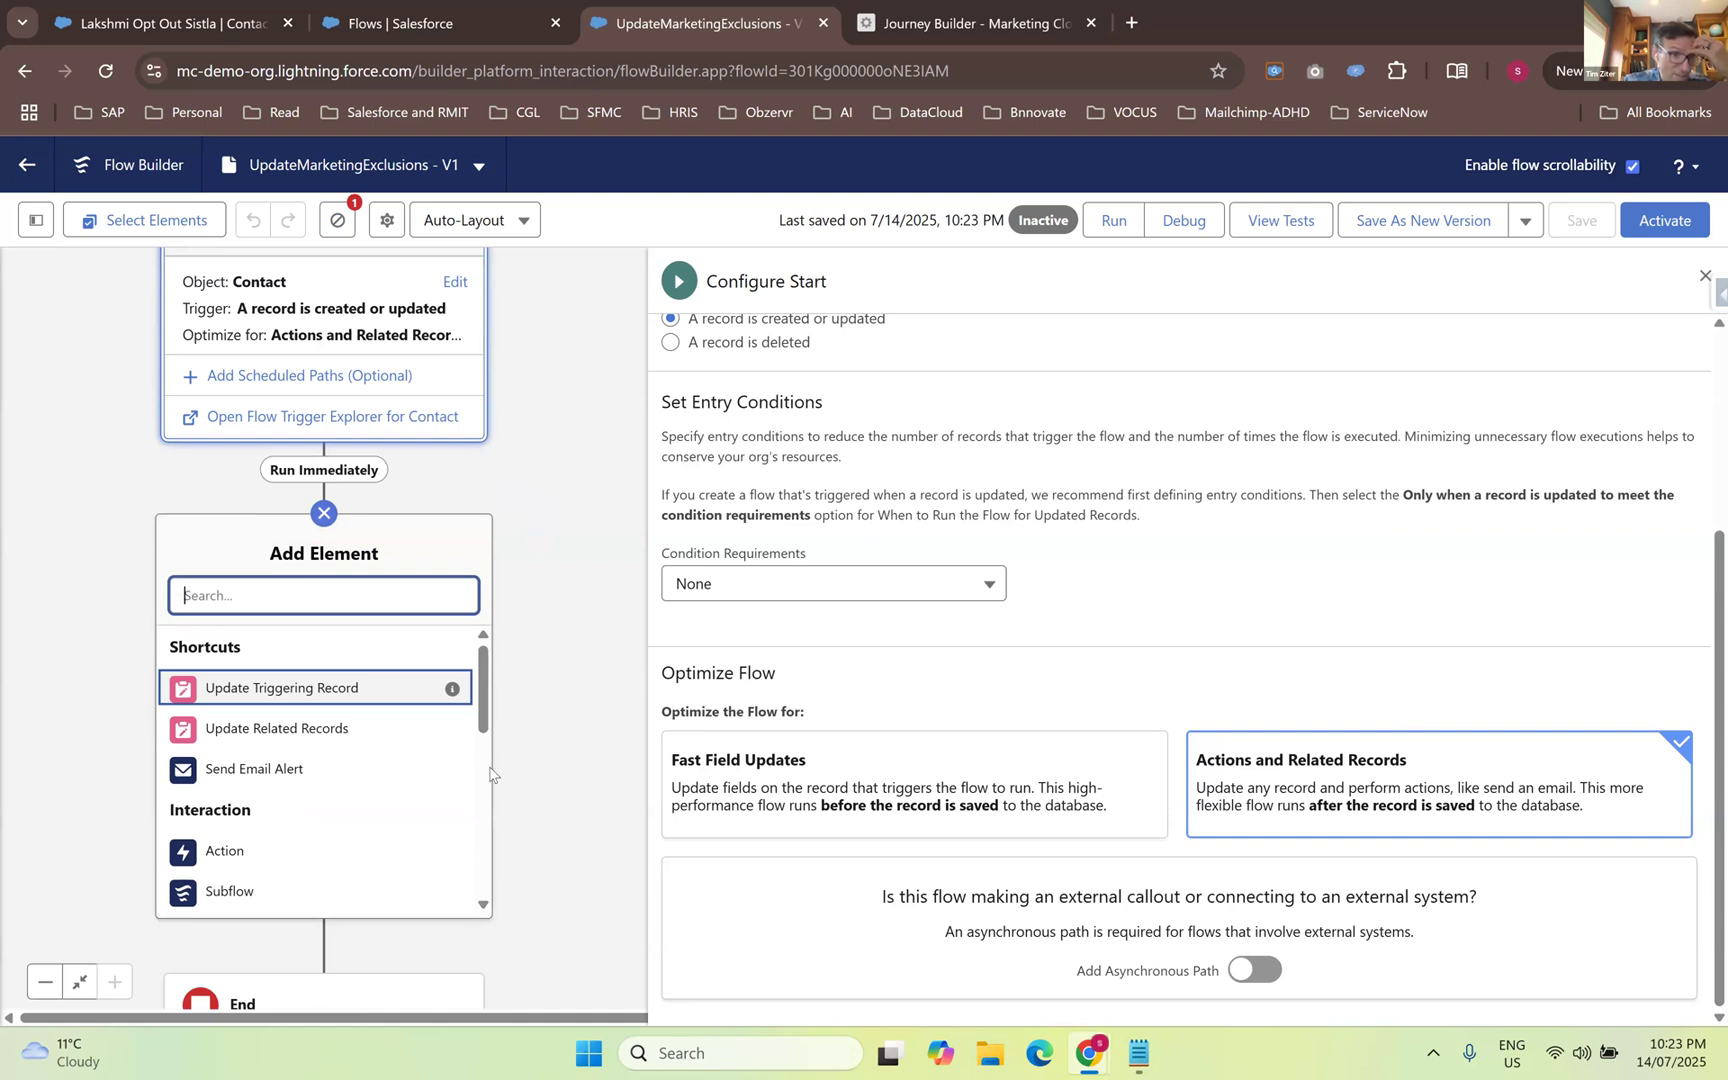
pyautogui.scroll(-3, 490, 773)
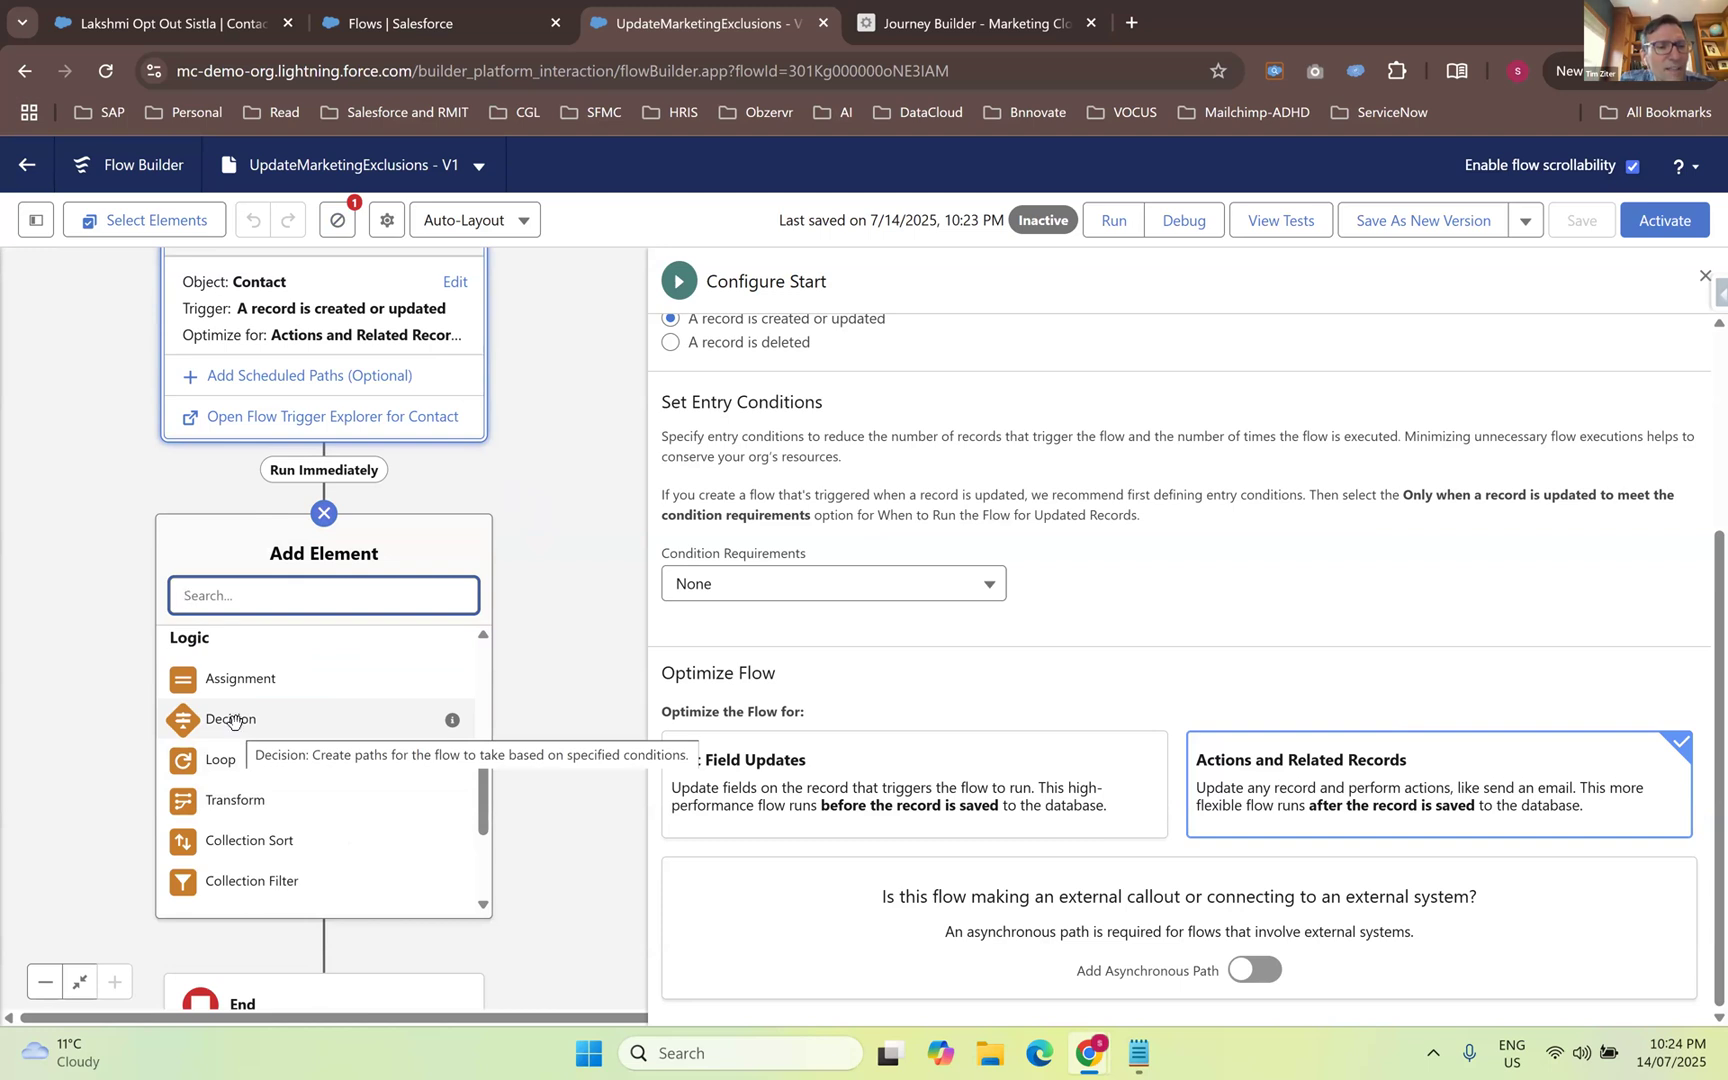
pyautogui.click(233, 724)
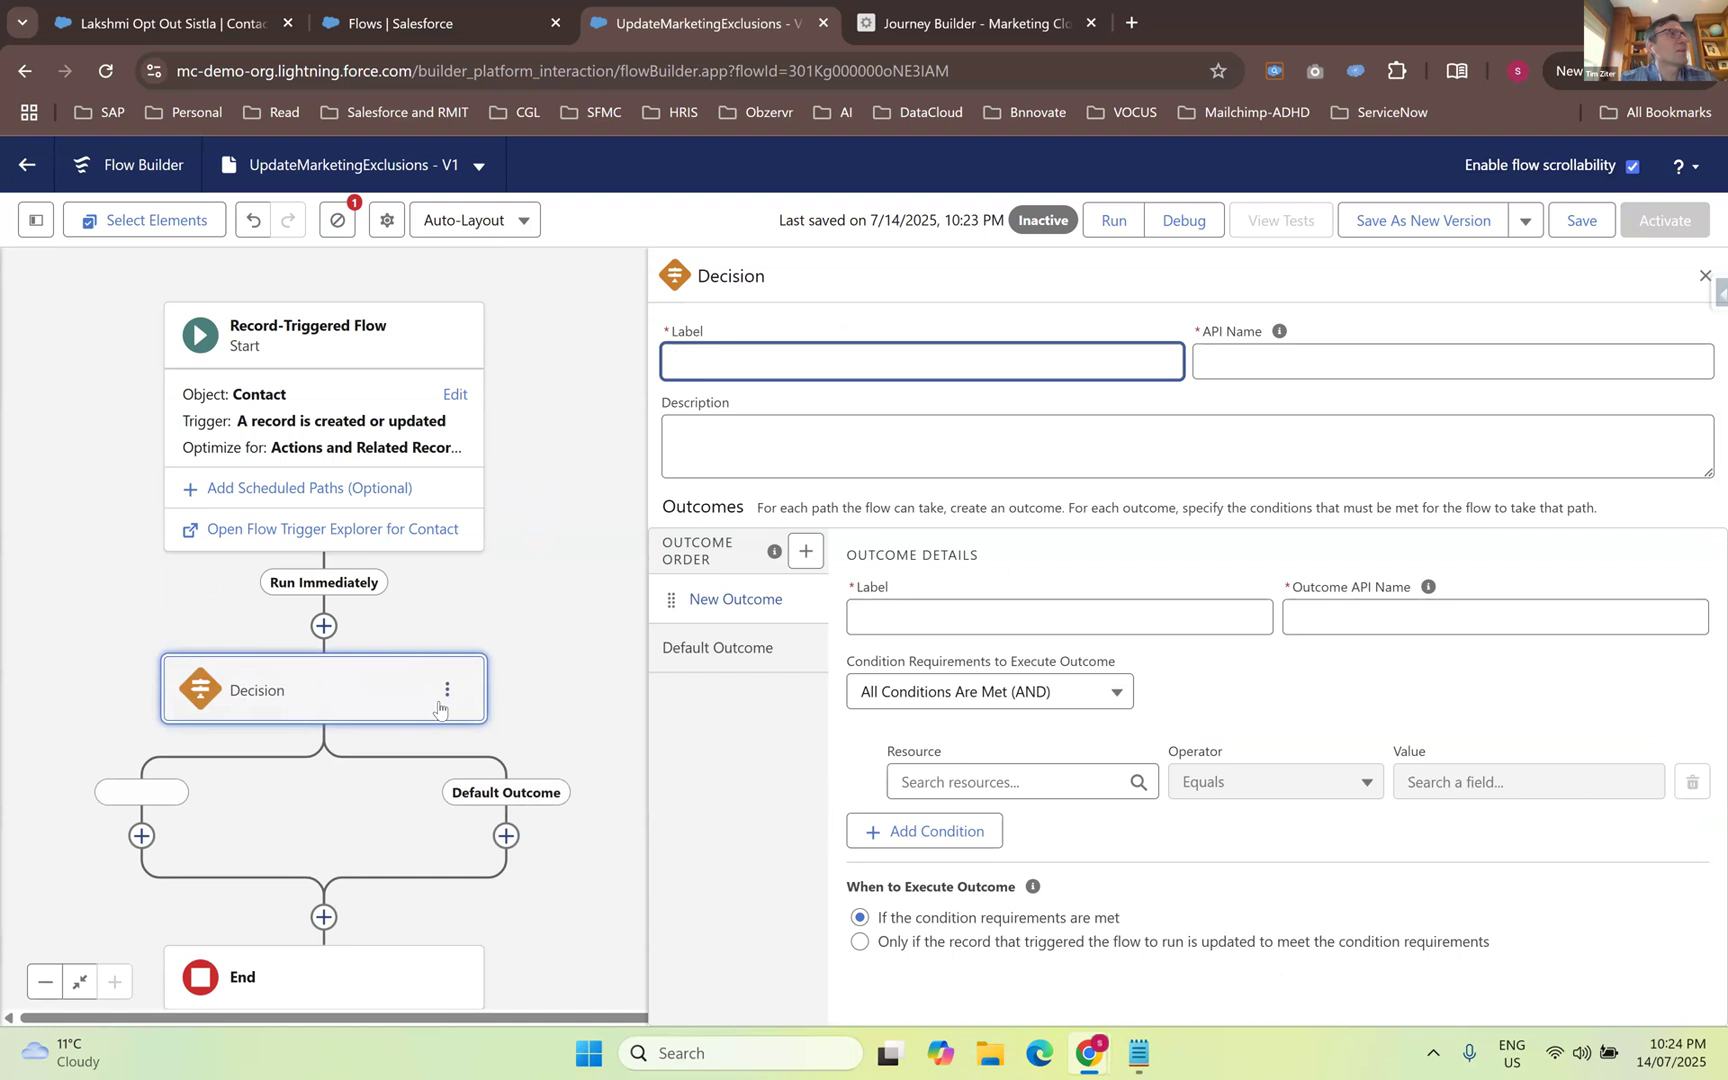
pyautogui.scroll(-1, 397, 686)
pyautogui.click(669, 507)
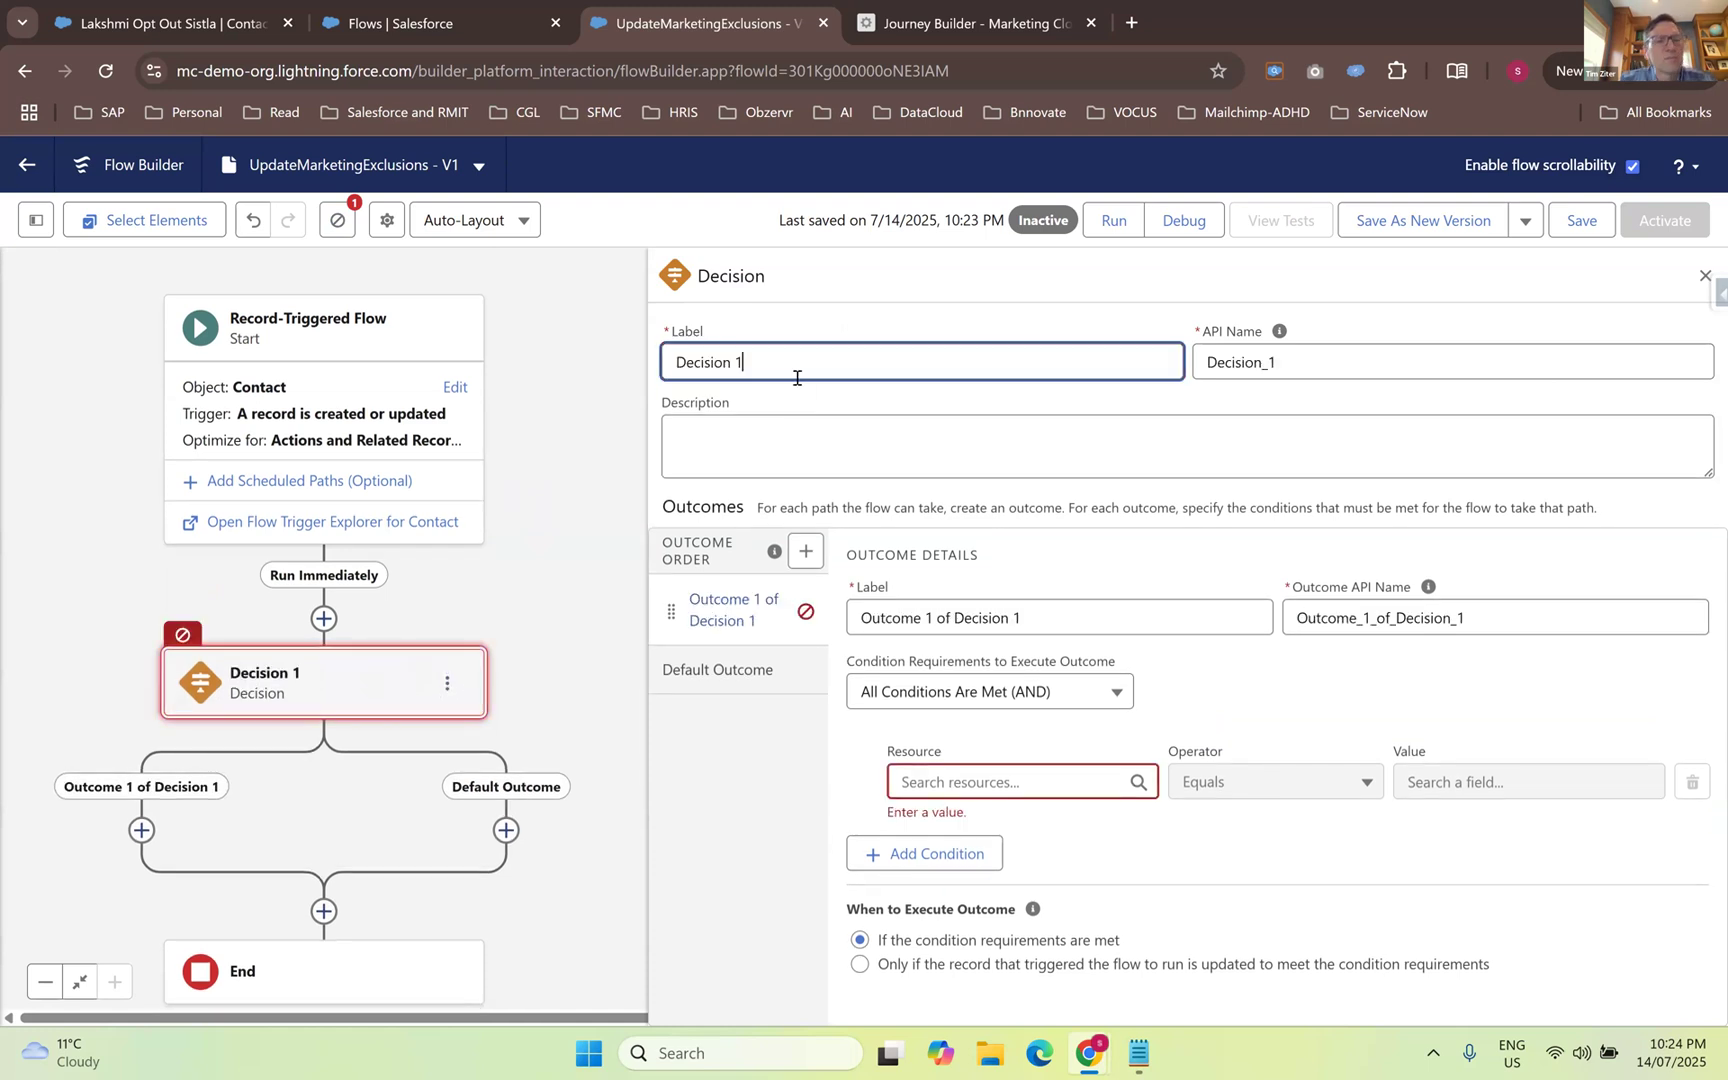
# - Label the Decision element CheckMarketingCodes and give it the matching API name CheckMarketingCodes
pyautogui.tripleClick(789, 363)
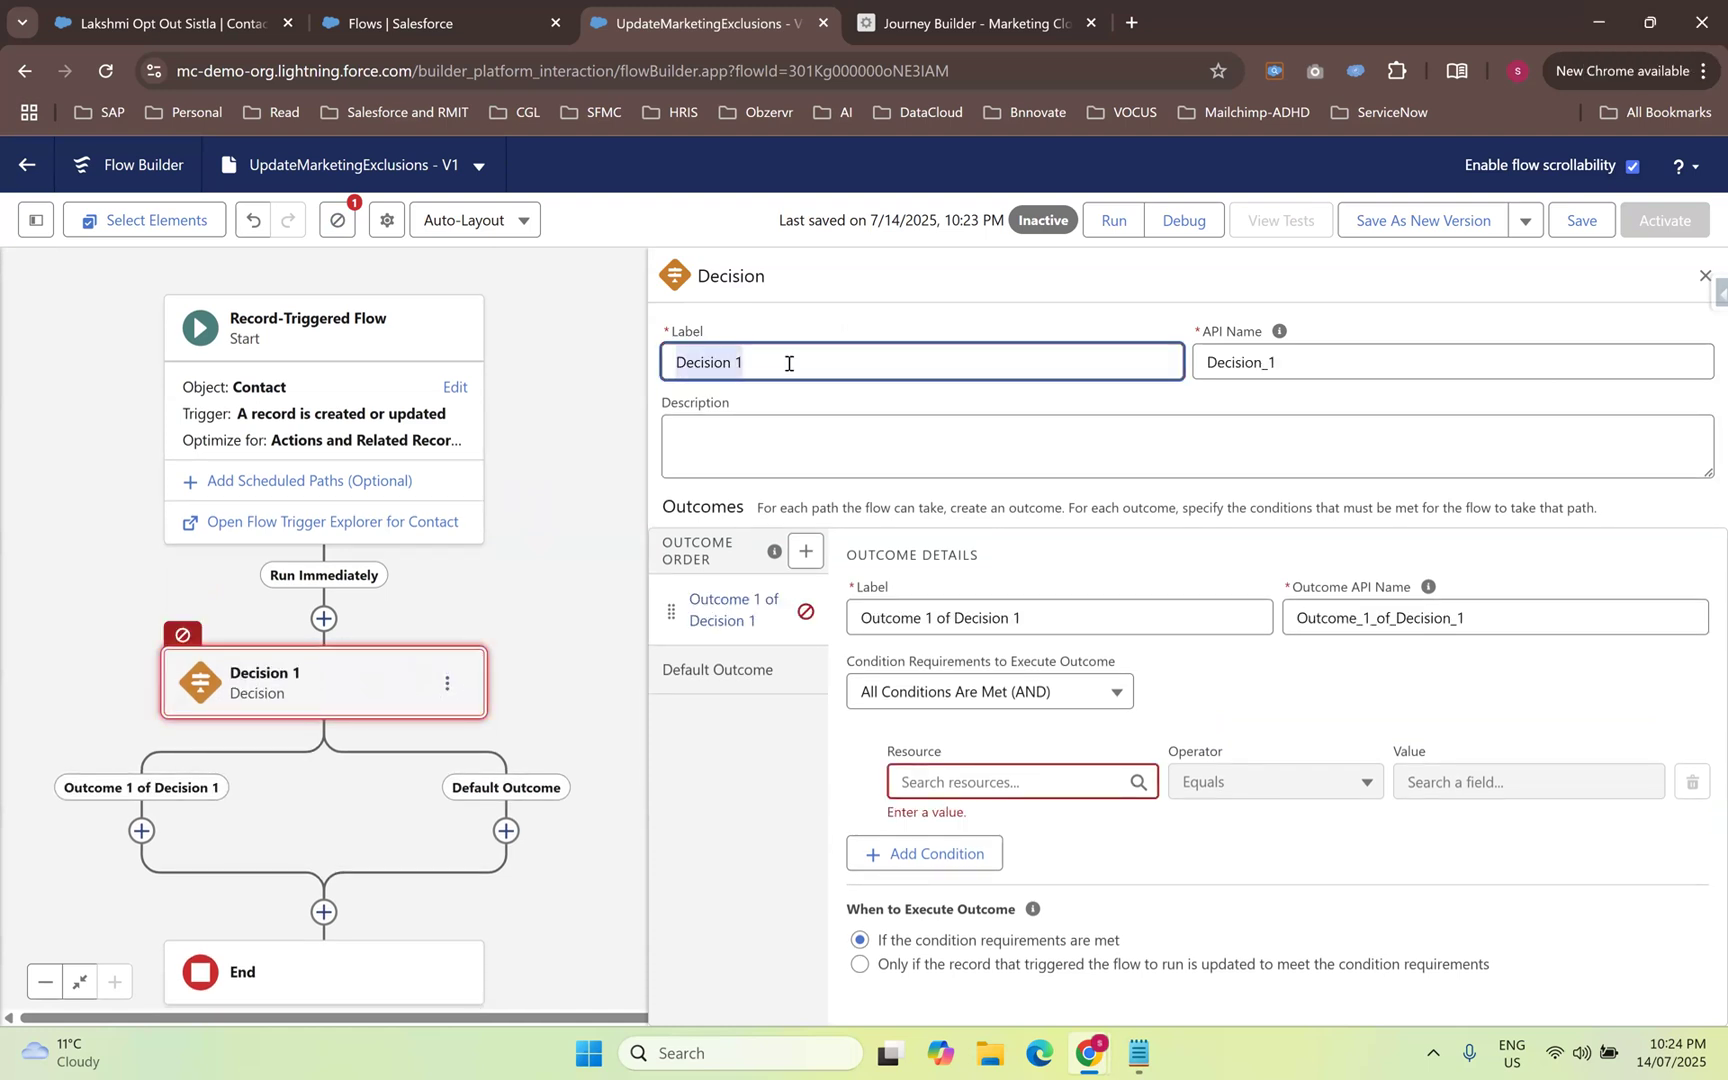
pyautogui.write('CheckMarket')
pyautogui.write('odes')
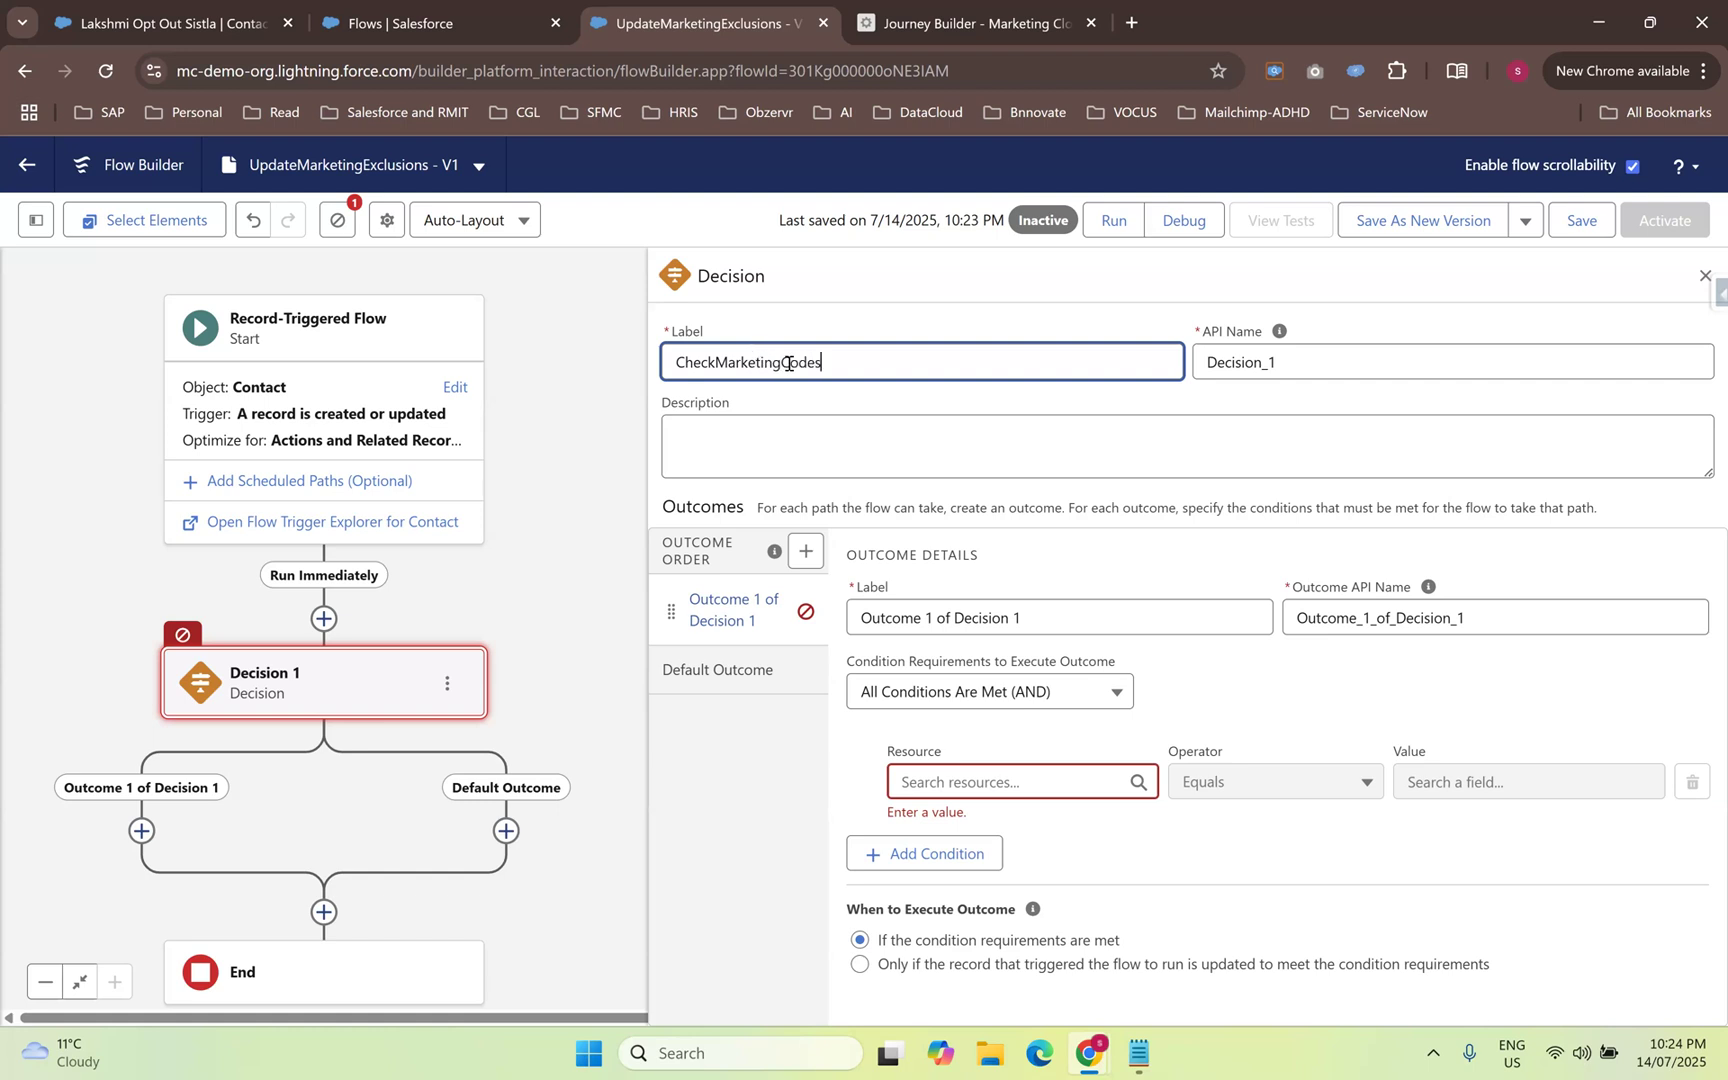
pyautogui.doubleClick(1244, 363)
pyautogui.press('BackSpace')
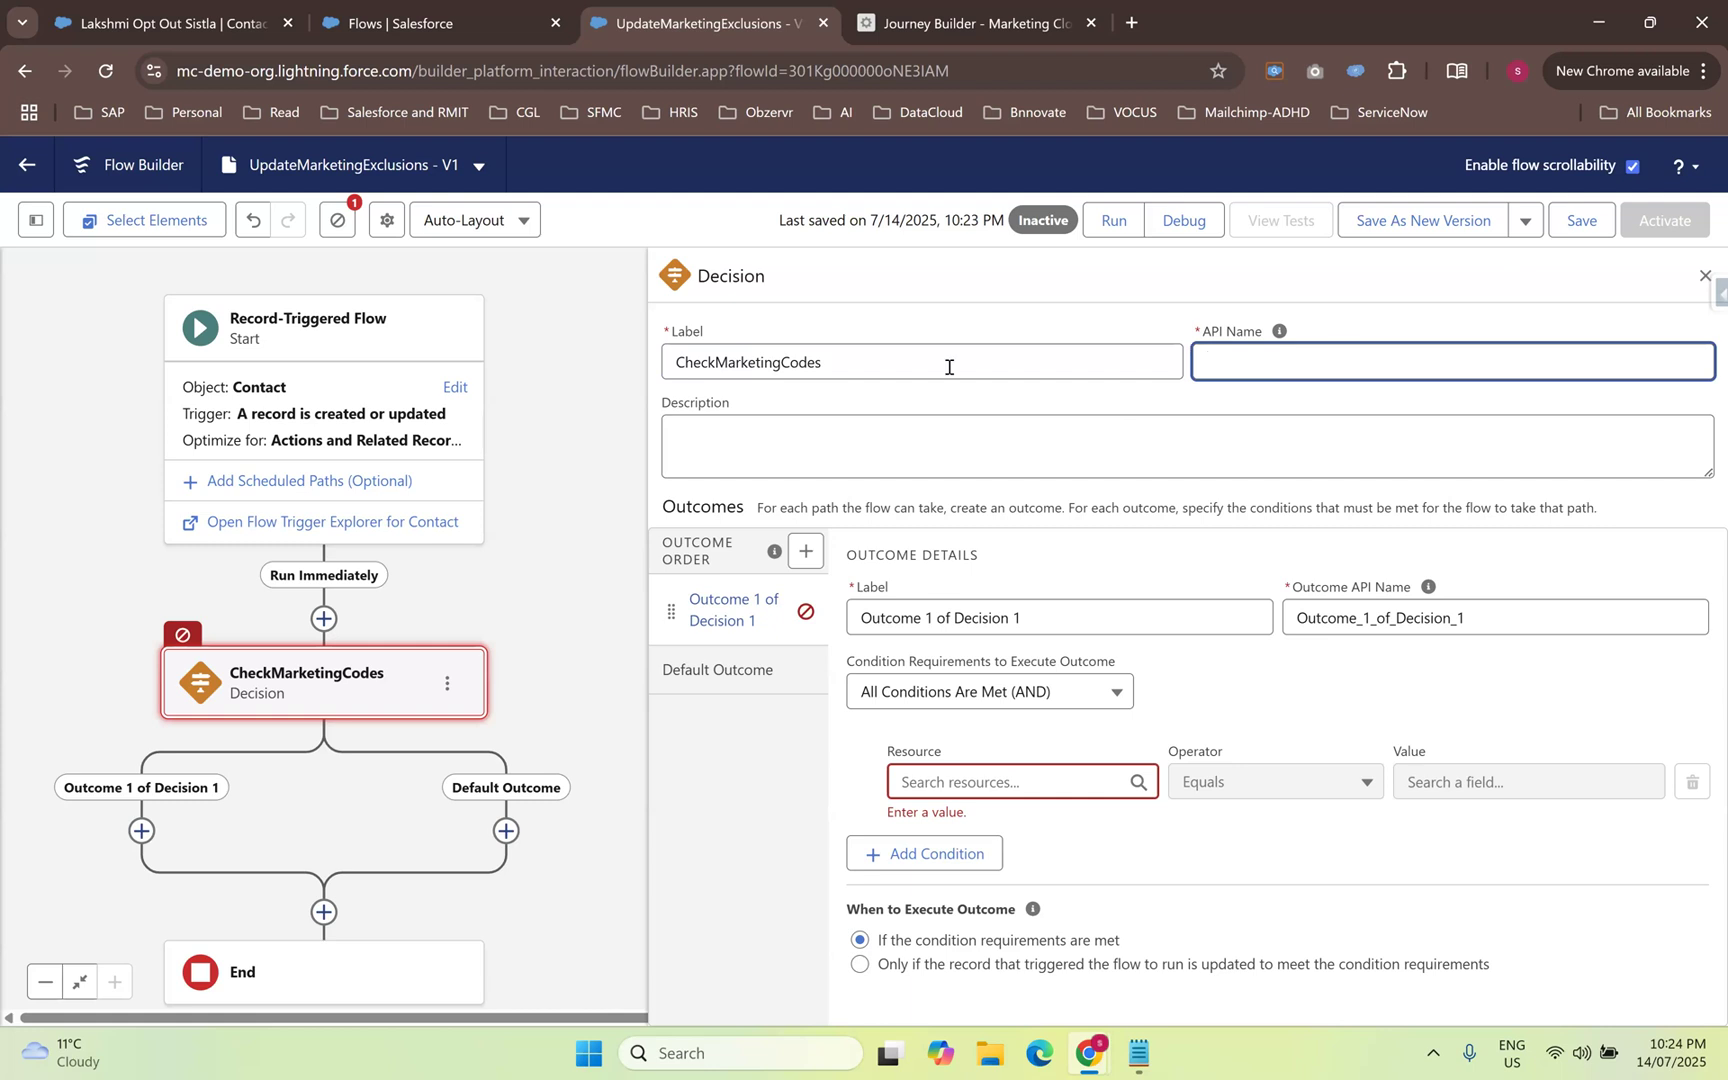
pyautogui.click(874, 374)
pyautogui.press('Tab')
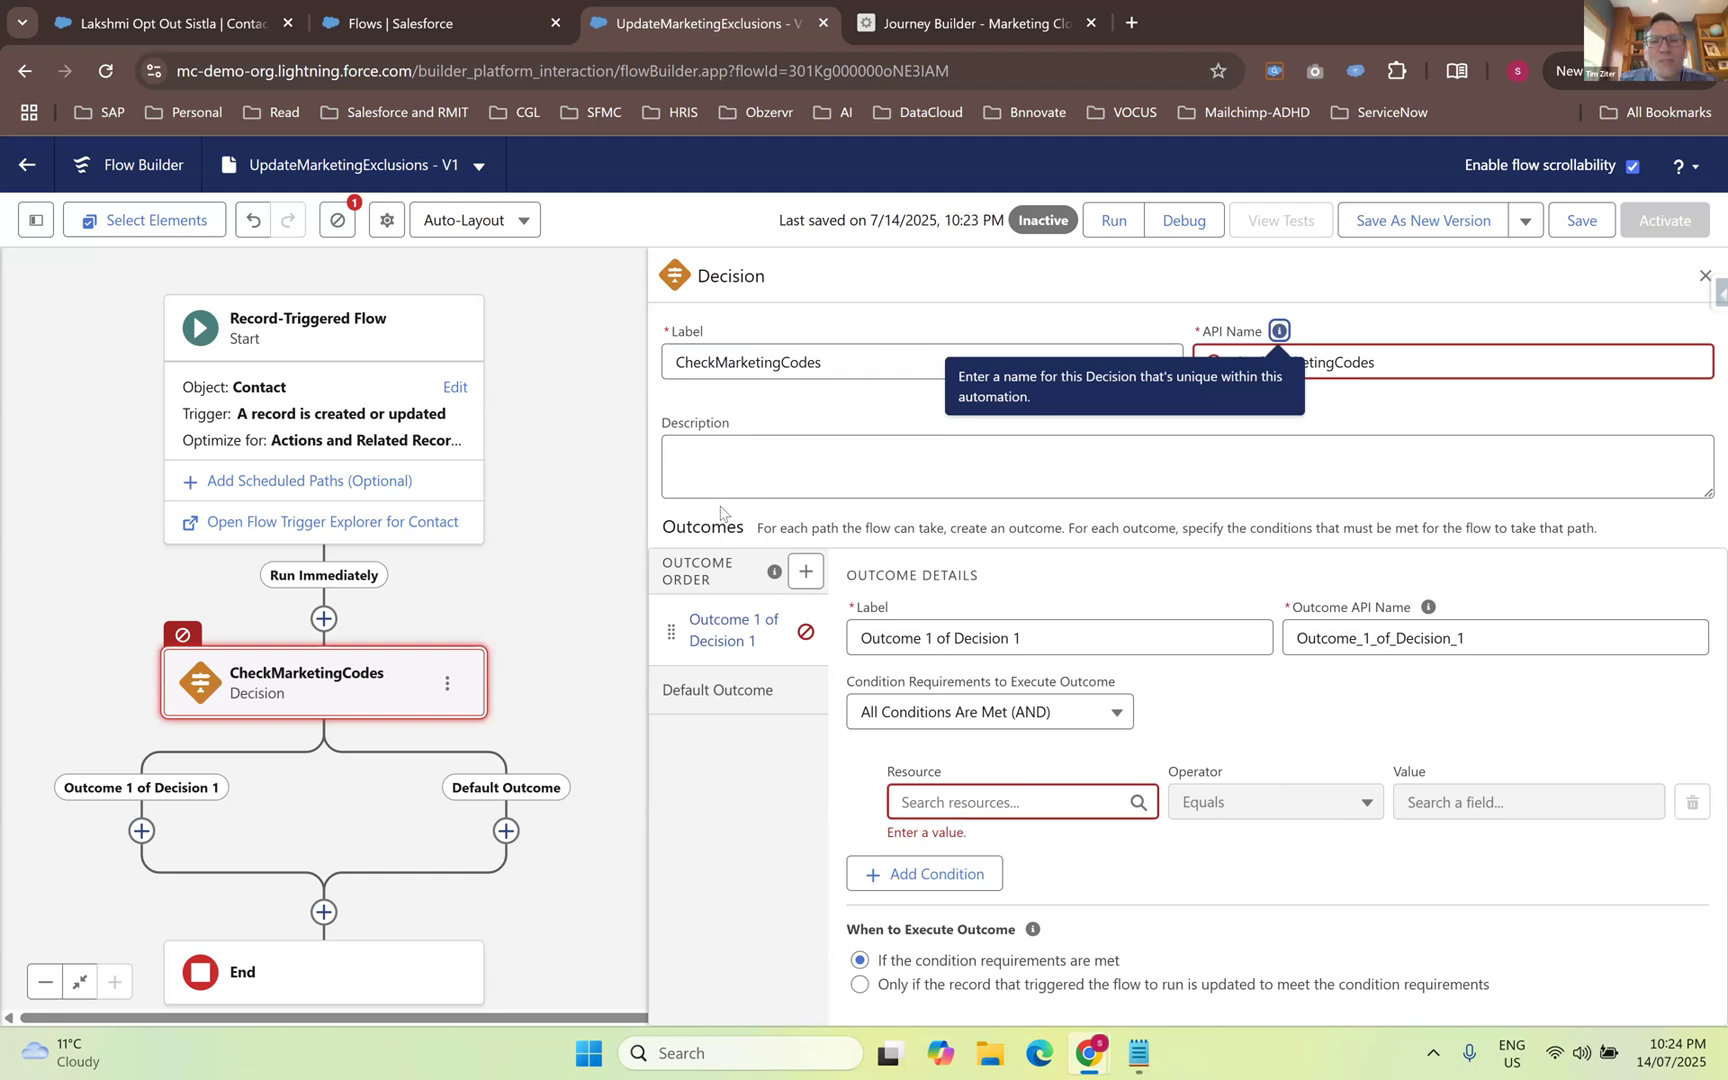
pyautogui.click(768, 488)
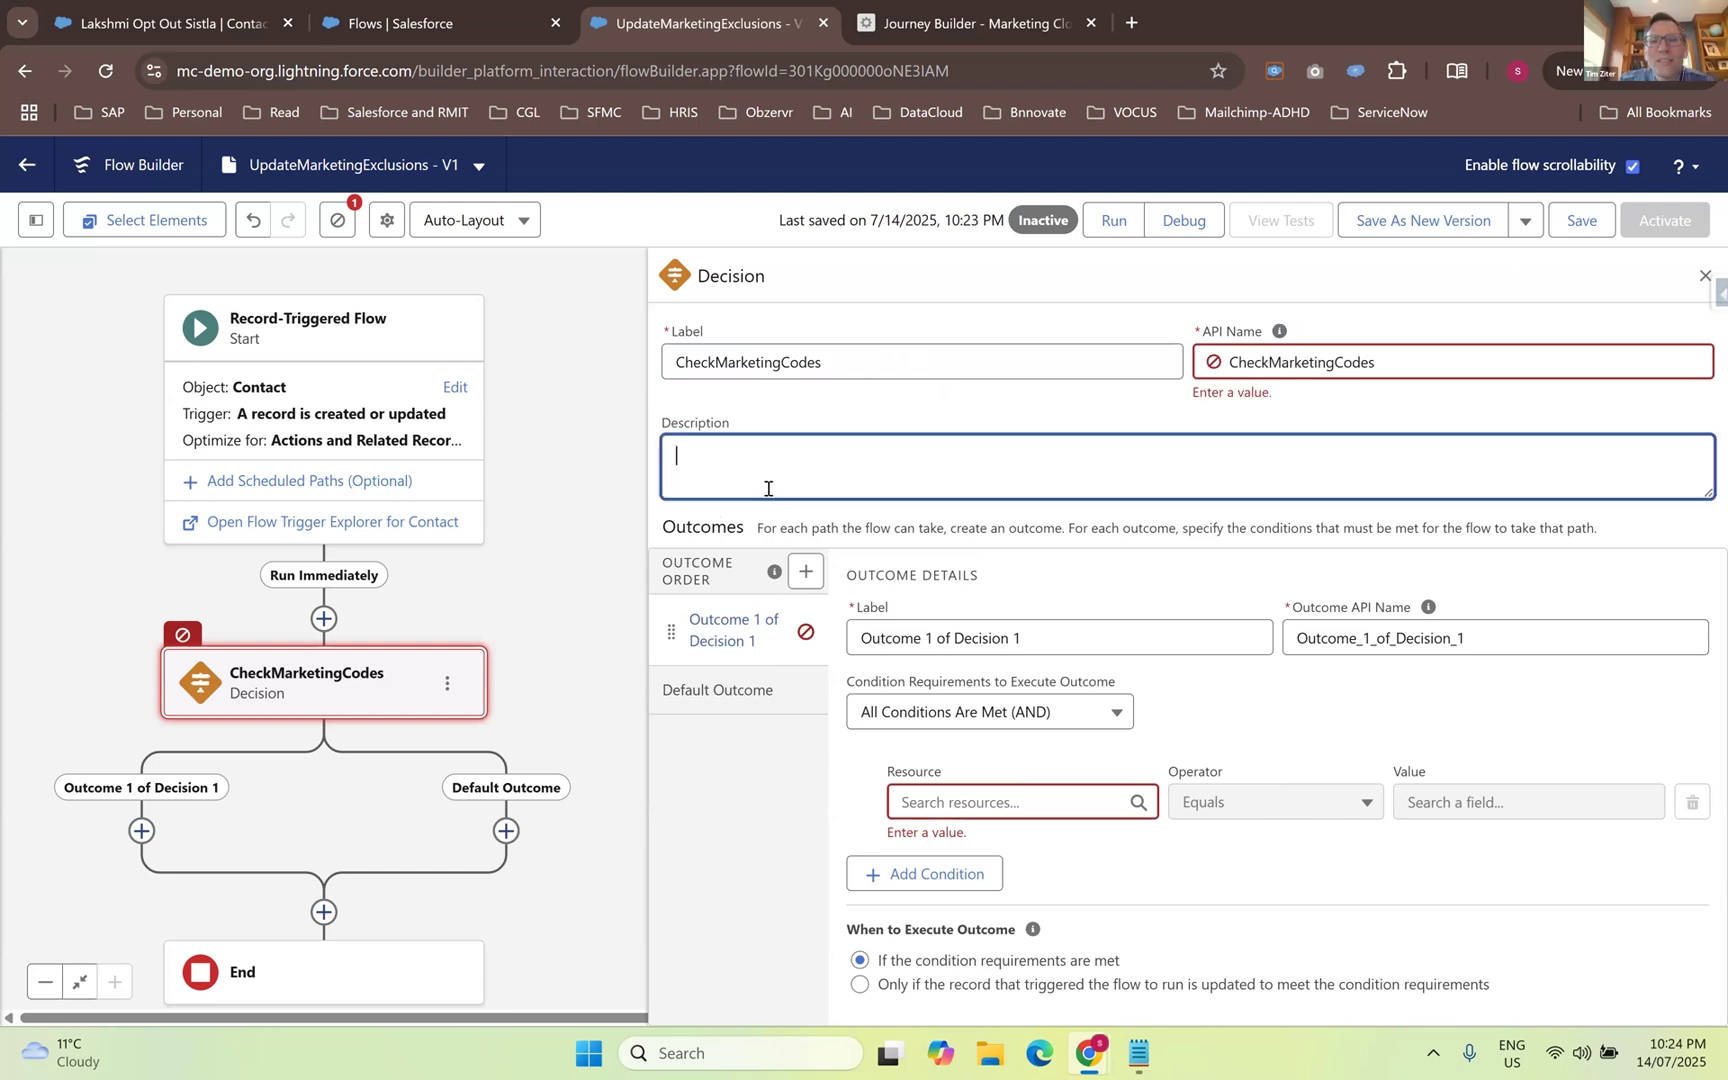
pyautogui.click(1342, 362)
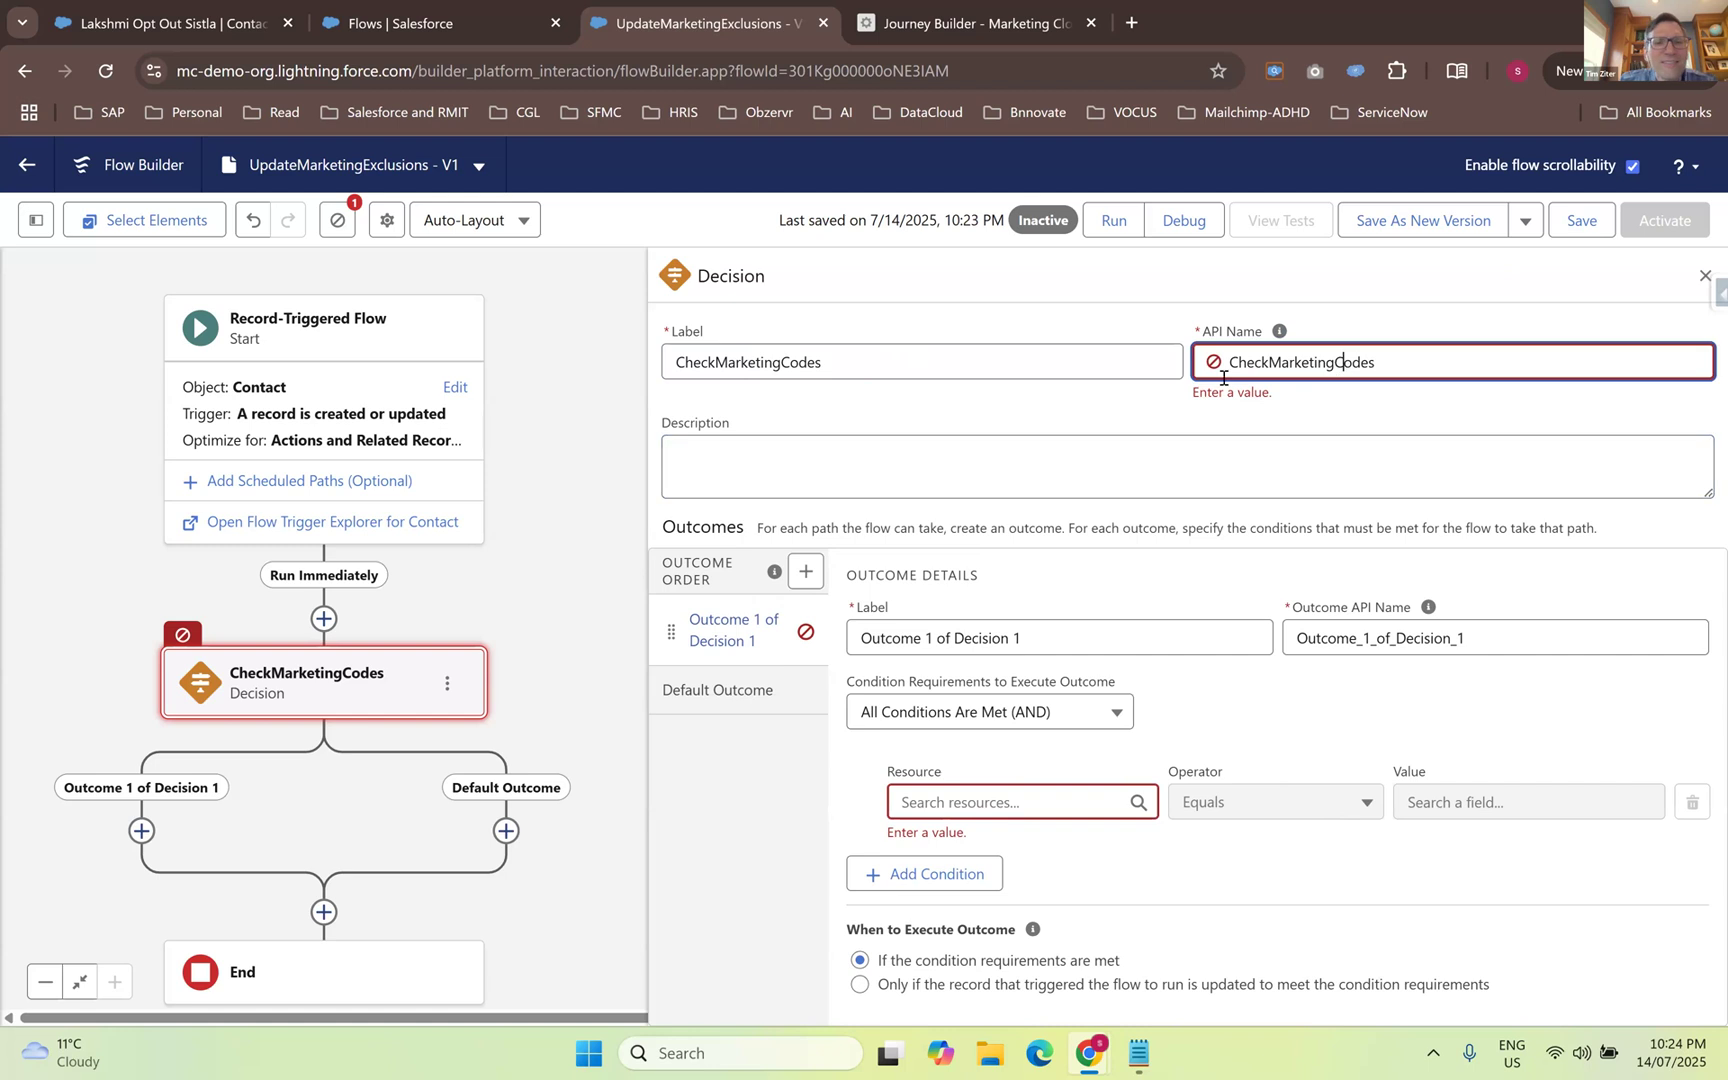
pyautogui.click(950, 366)
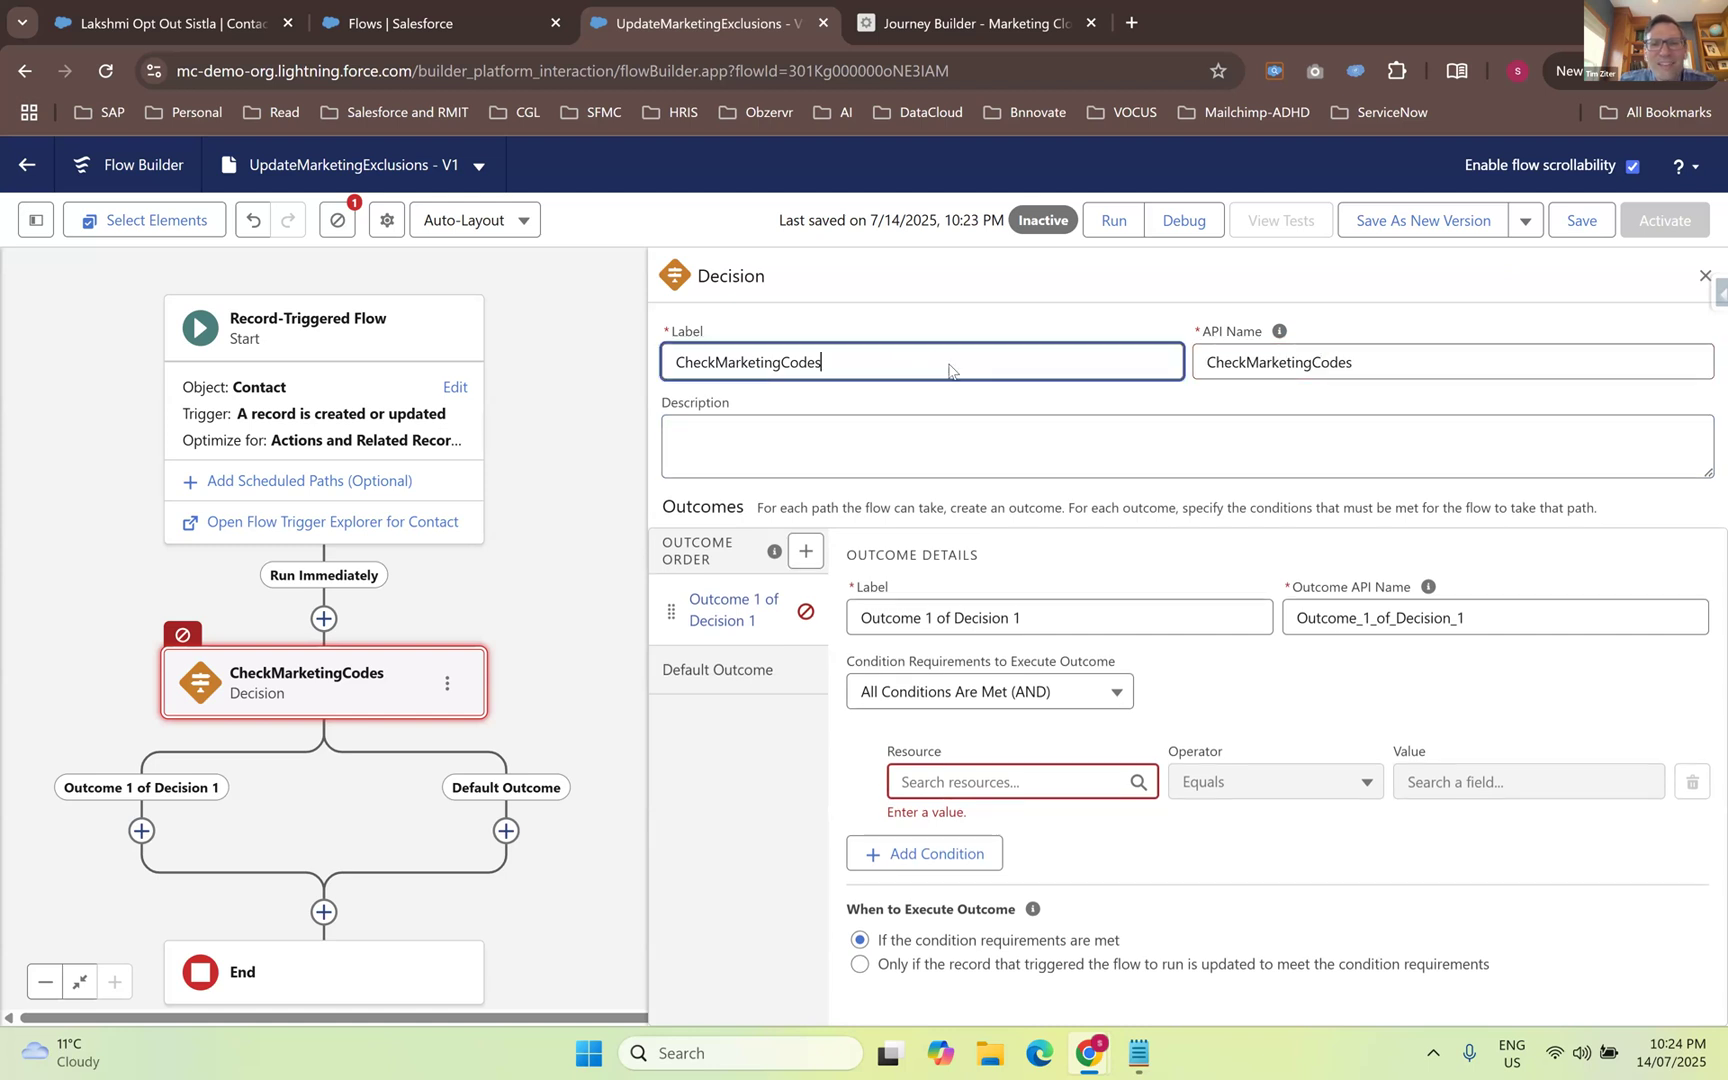
pyautogui.click(1138, 446)
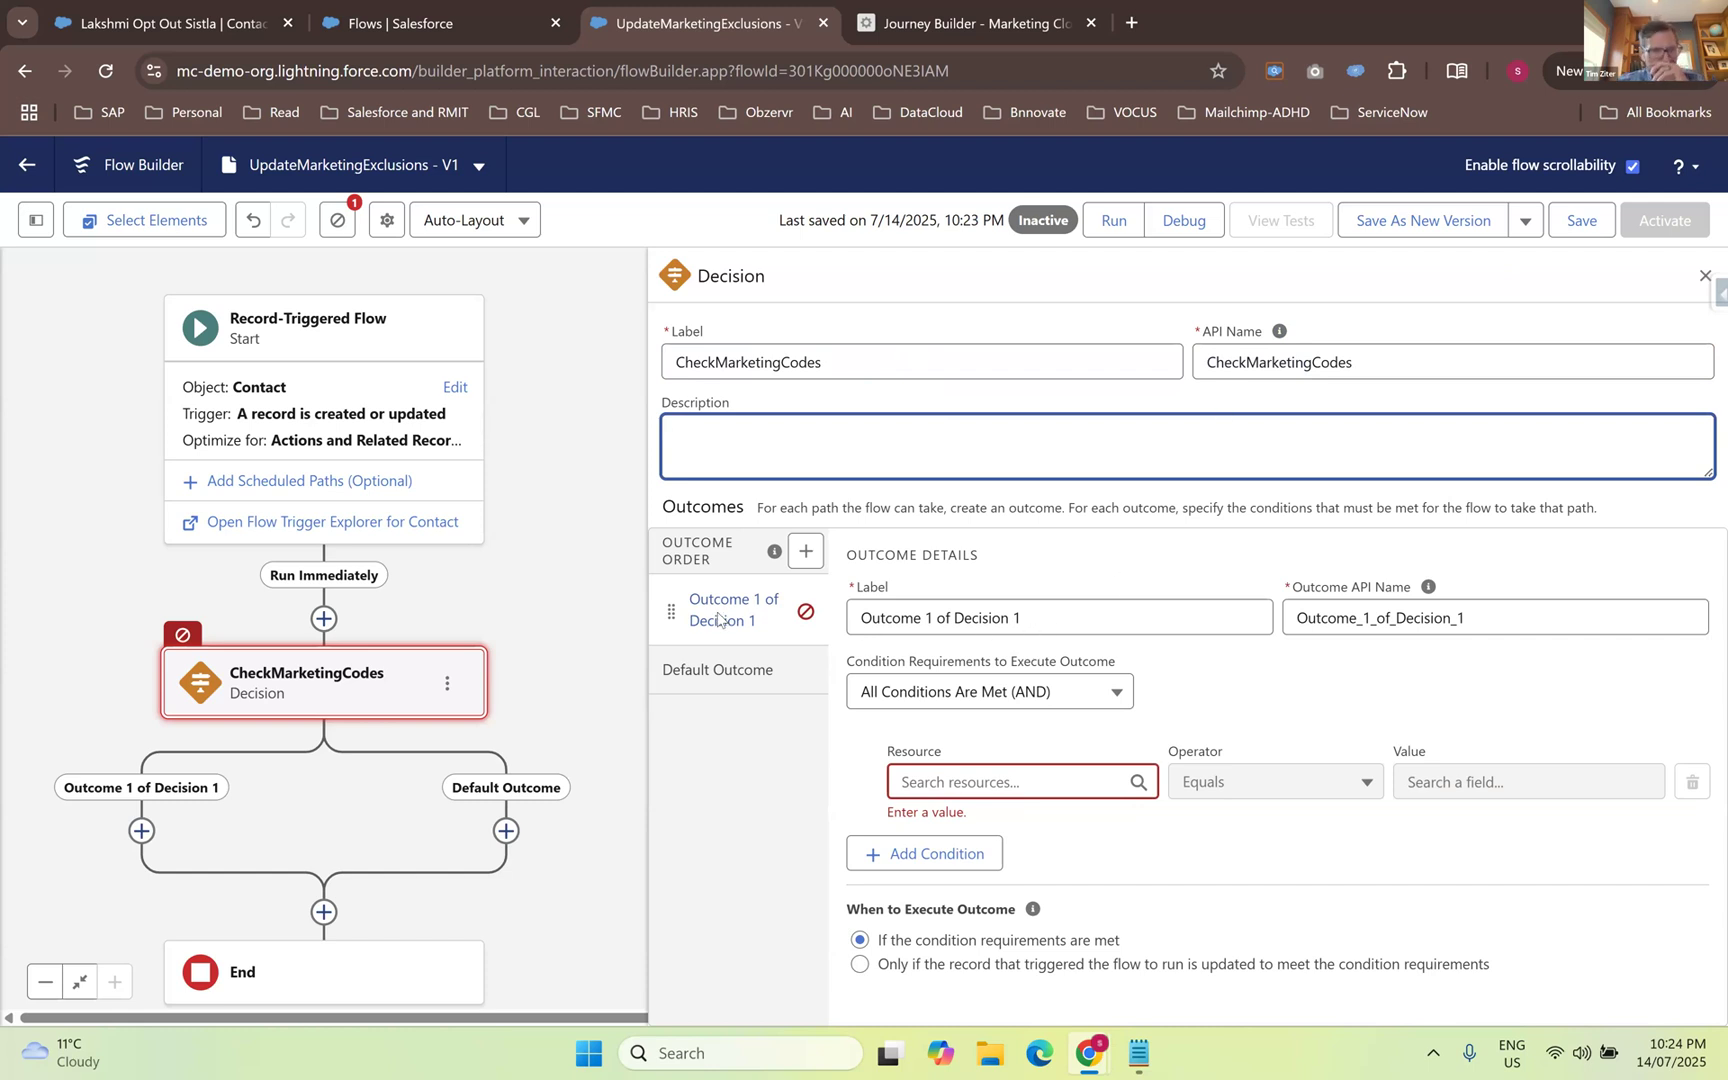
# - Label the decision's first outcome "If Code is M1 or EM1 or PN2"
pyautogui.moveTo(1020, 618); pyautogui.dragTo(859, 618)
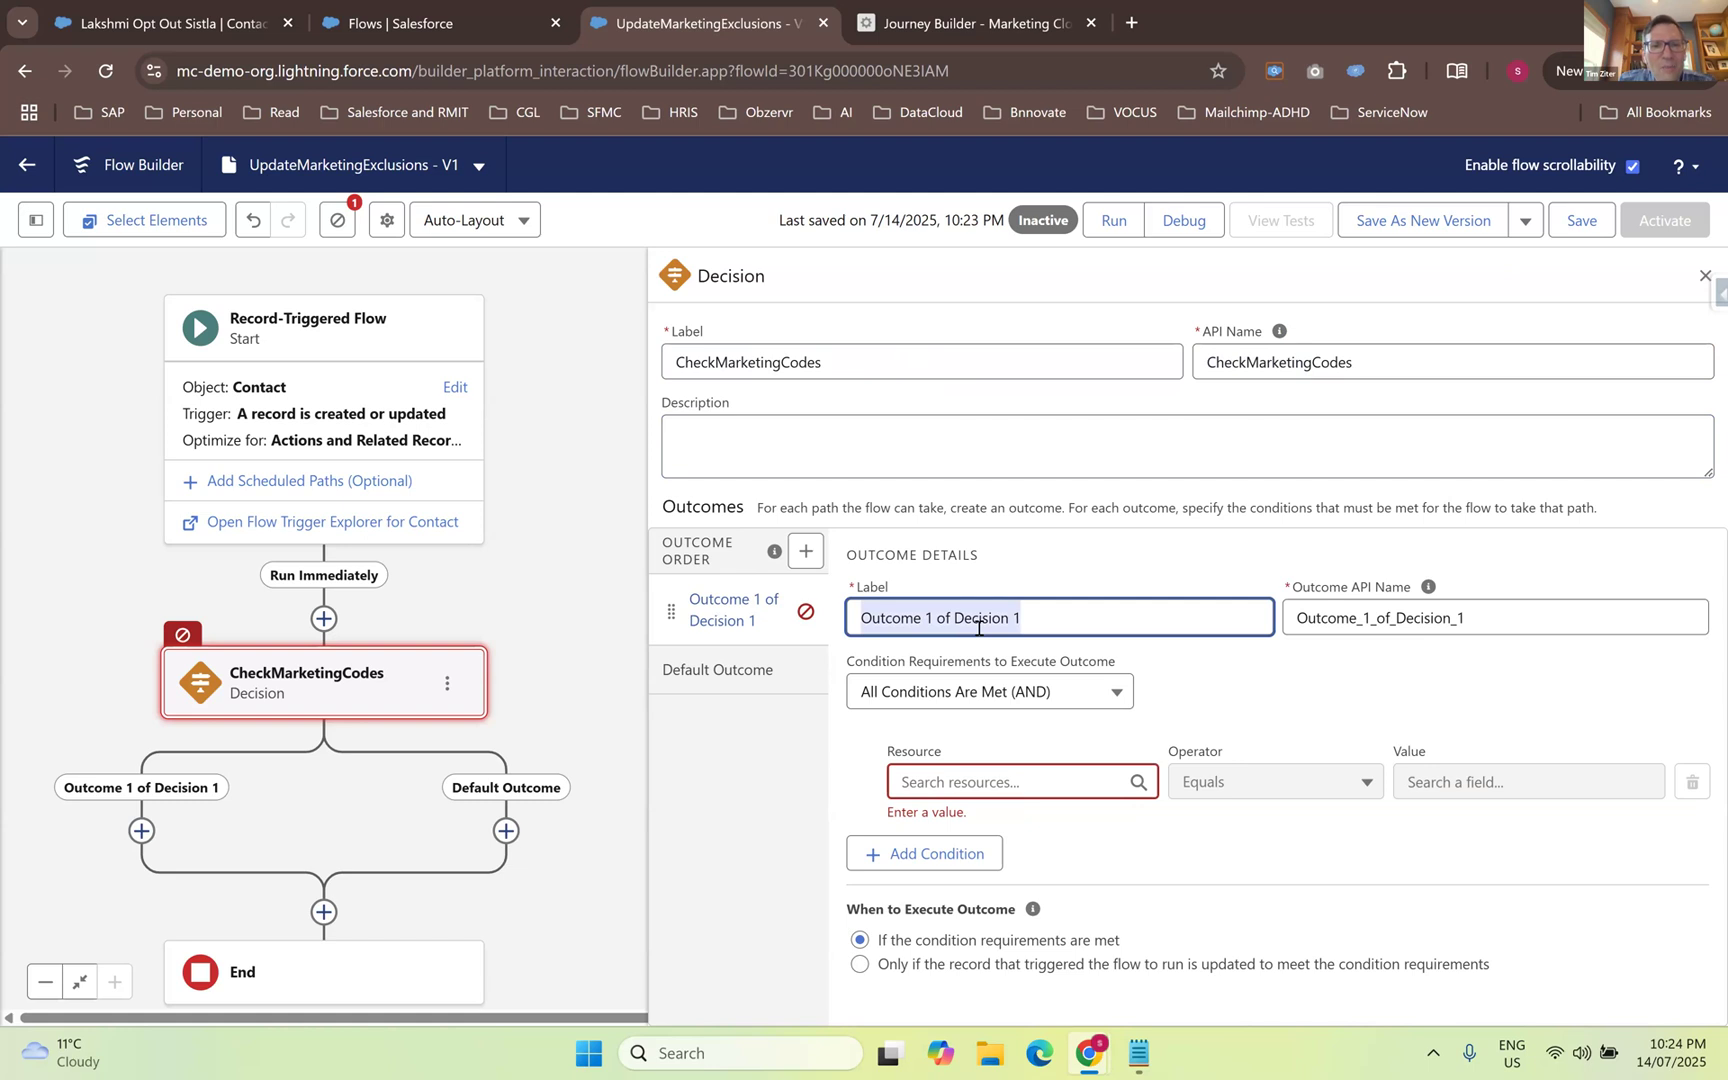
pyautogui.write('If Code')
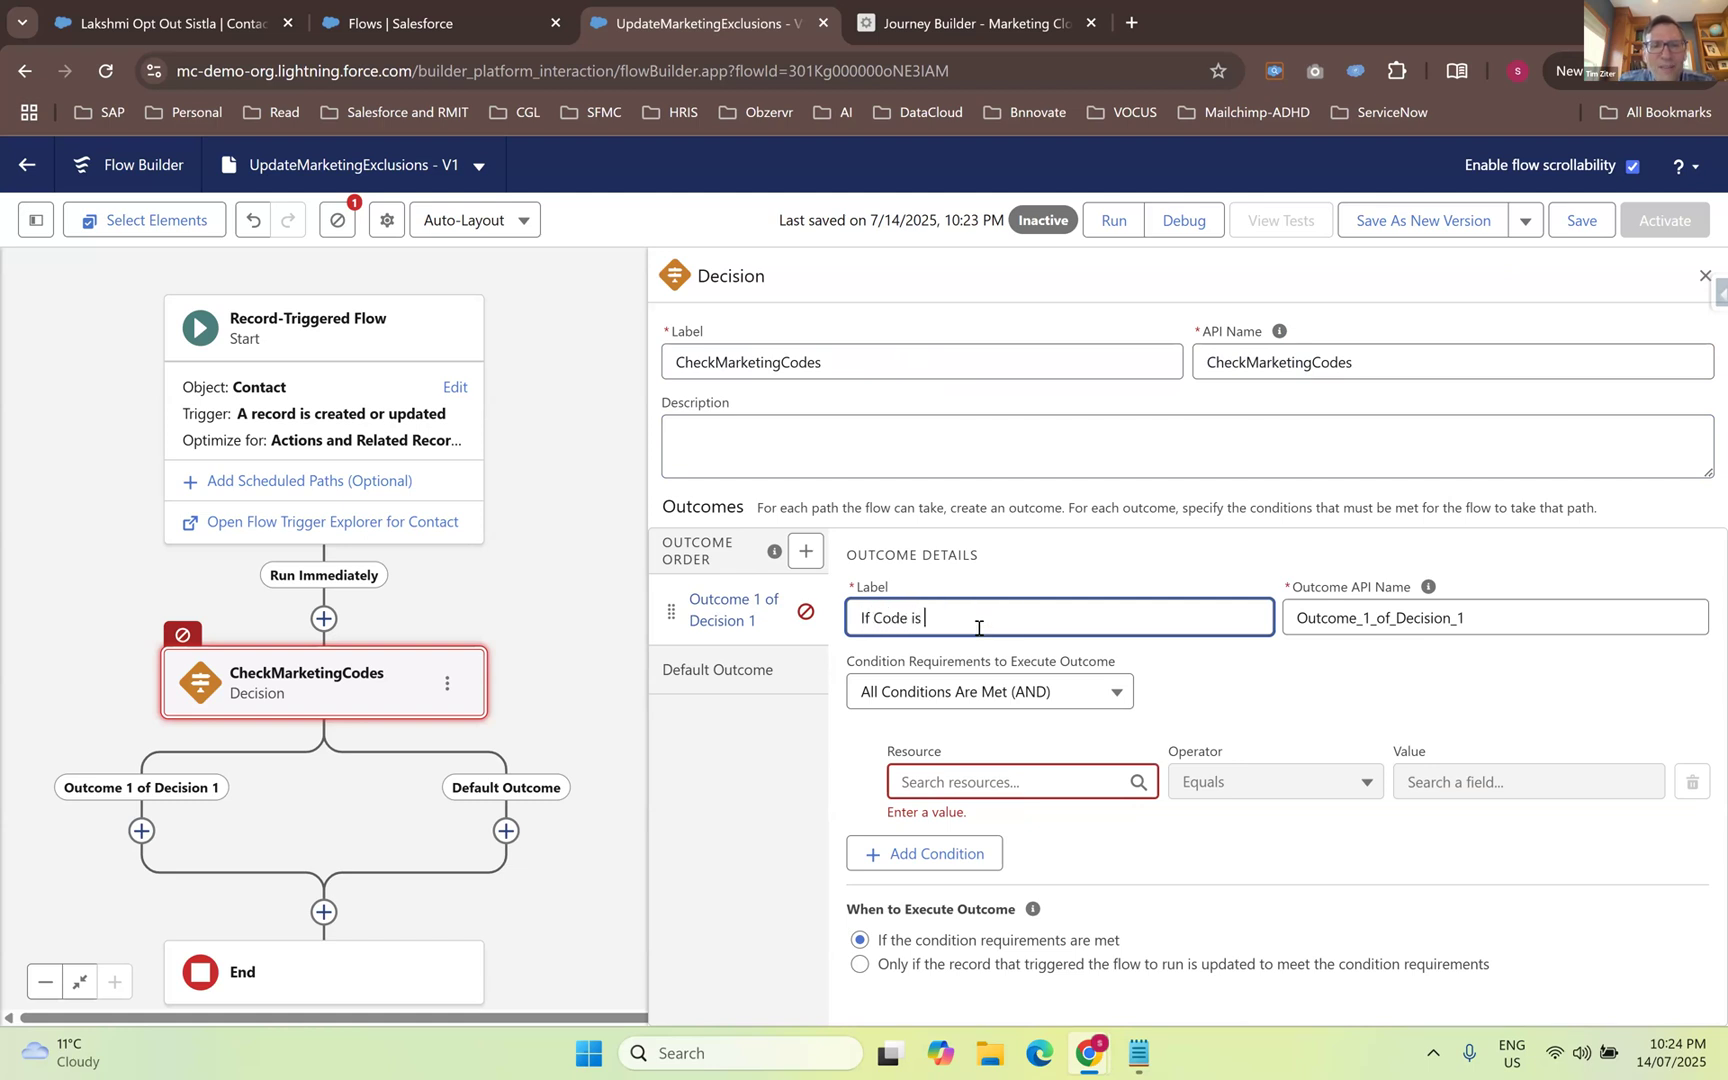
pyautogui.write(' is M1, EM1, PN2')
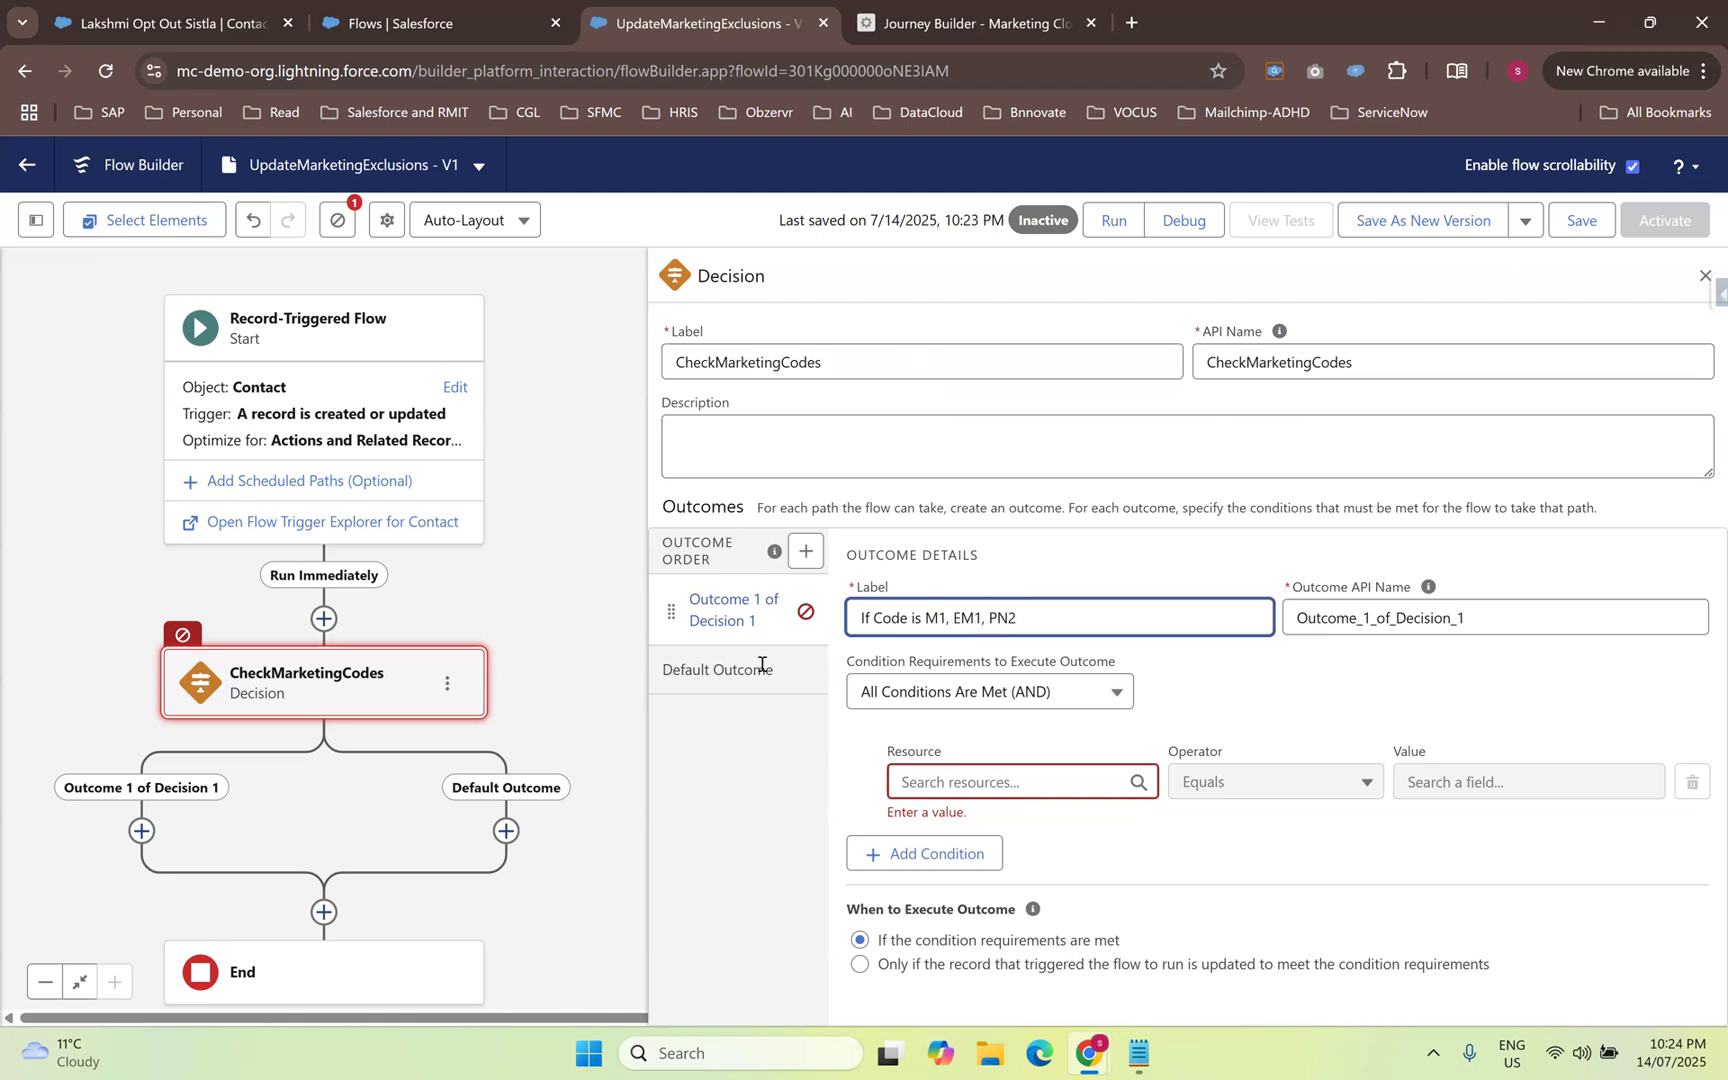
pyautogui.press('BackSpace')
pyautogui.write('or')
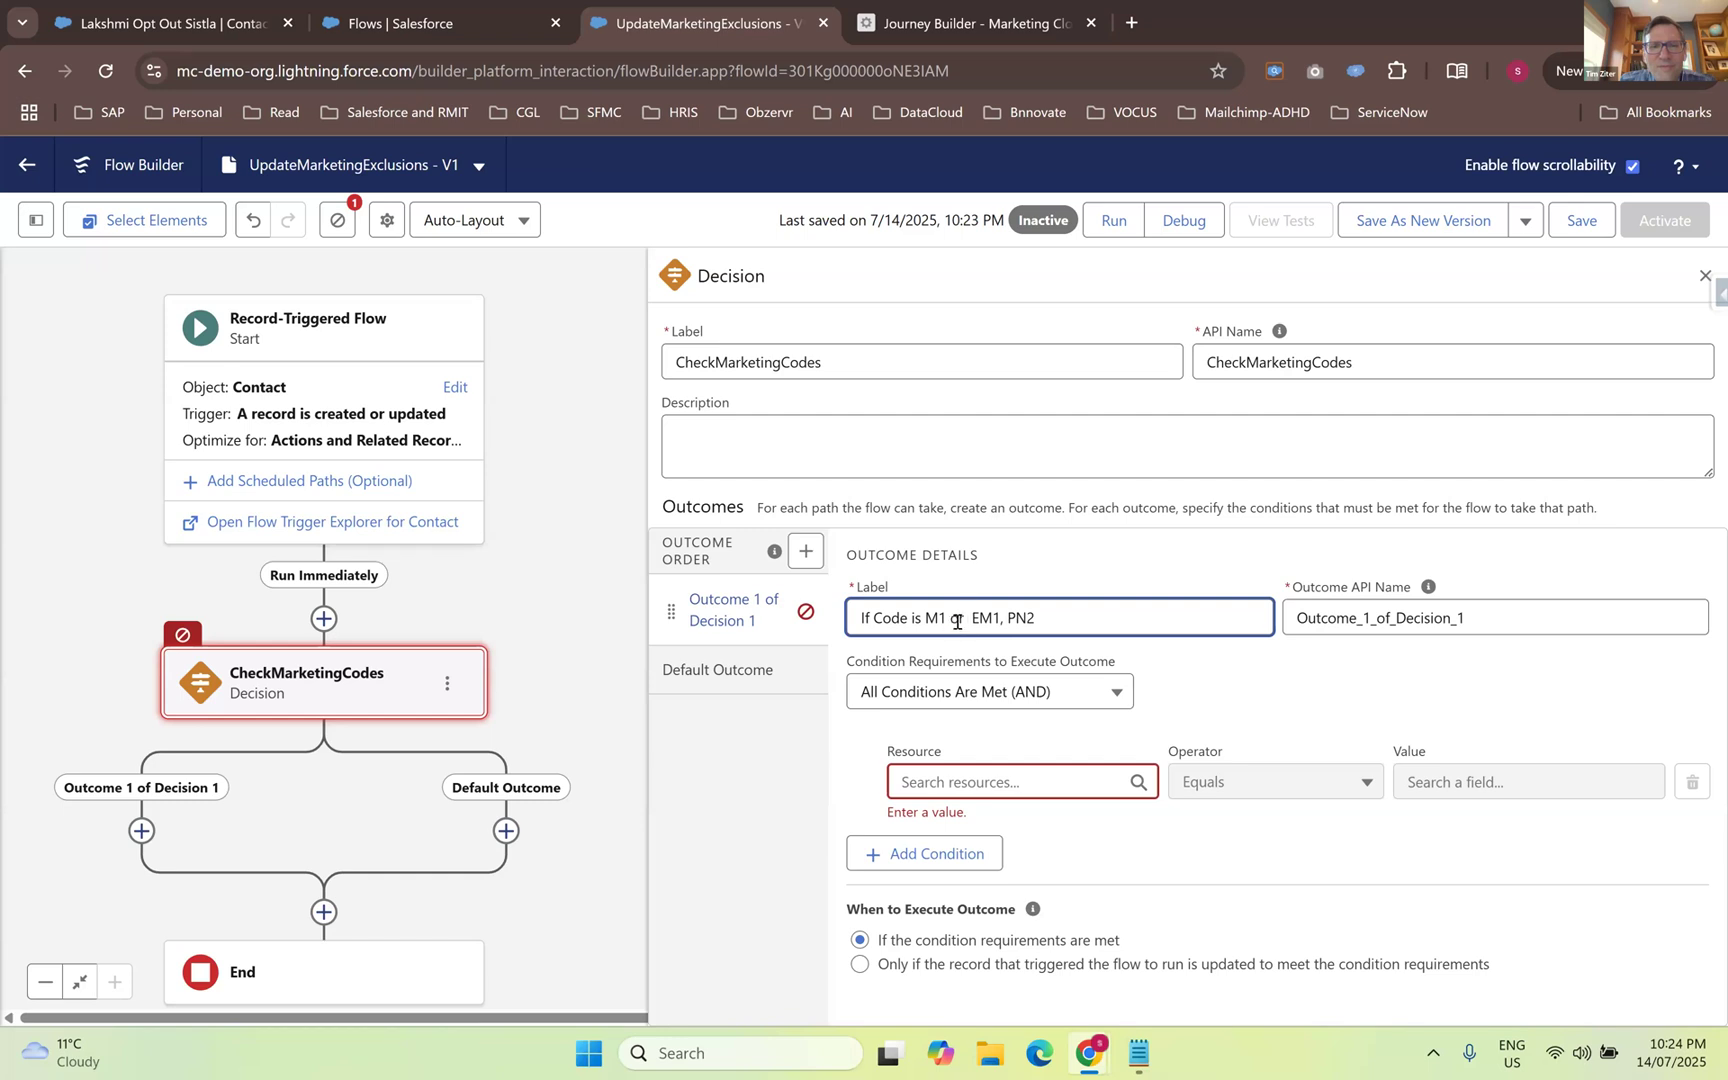
pyautogui.click(1003, 617)
pyautogui.press('BackSpace')
pyautogui.write('or')
# - Clear the outcome's old API name and regenerate it from the label as If_Code_is_M1_or_EM1_or_PN2
pyautogui.press('Tab')
pyautogui.press('BackSpace')
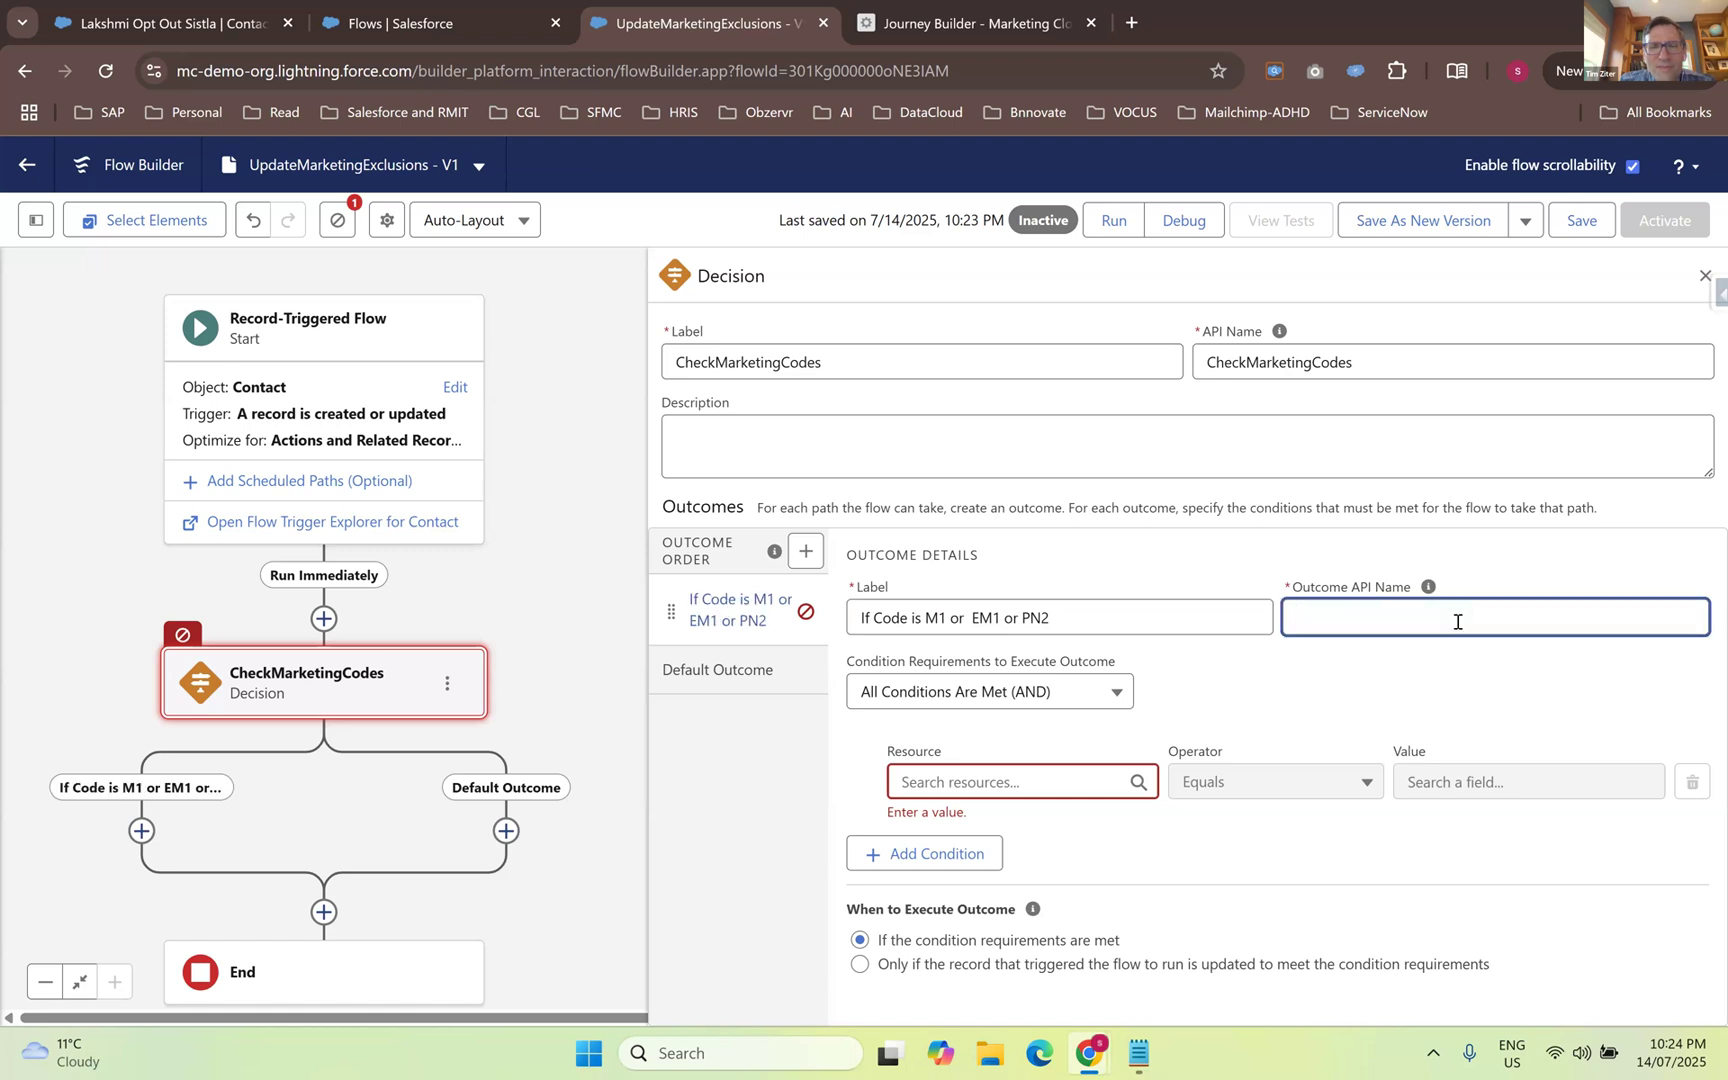
pyautogui.hotkey('shift', 'Tab')
pyautogui.click(1080, 626)
pyautogui.press('Tab')
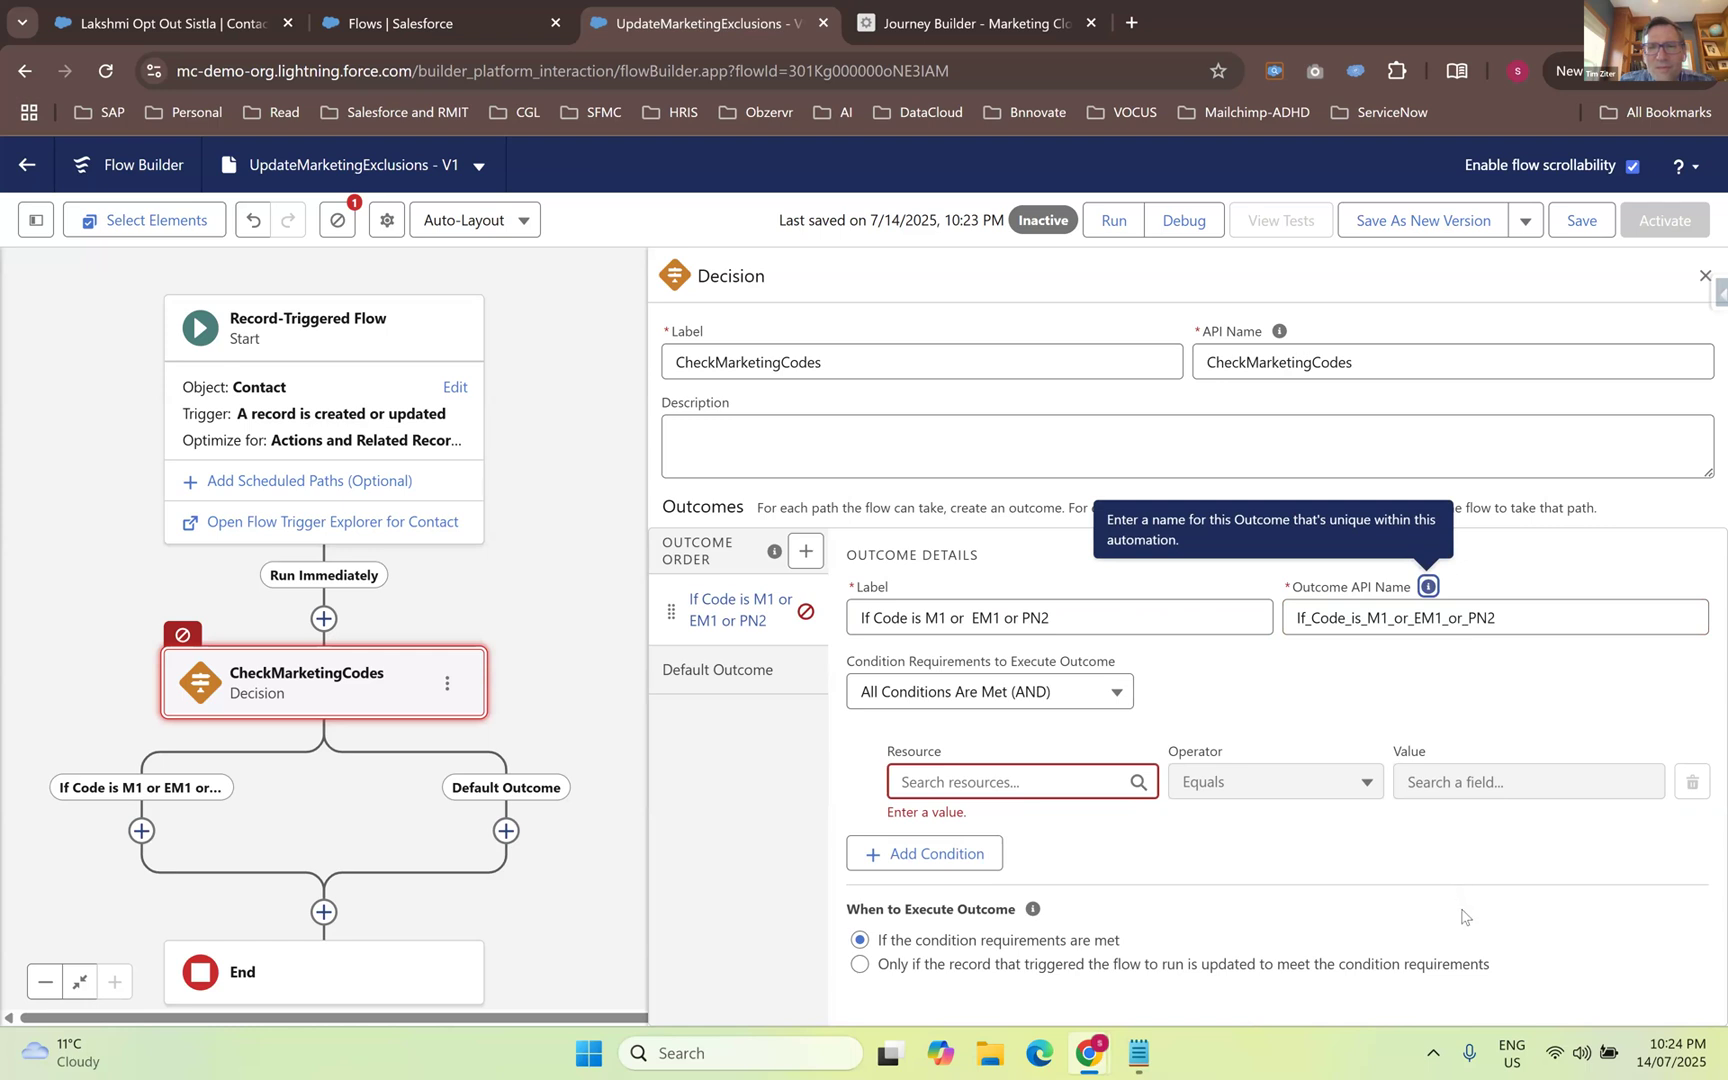
# - Set the first condition's resource to the Marketing_Codes field of the Triggering Contact
pyautogui.click(1004, 788)
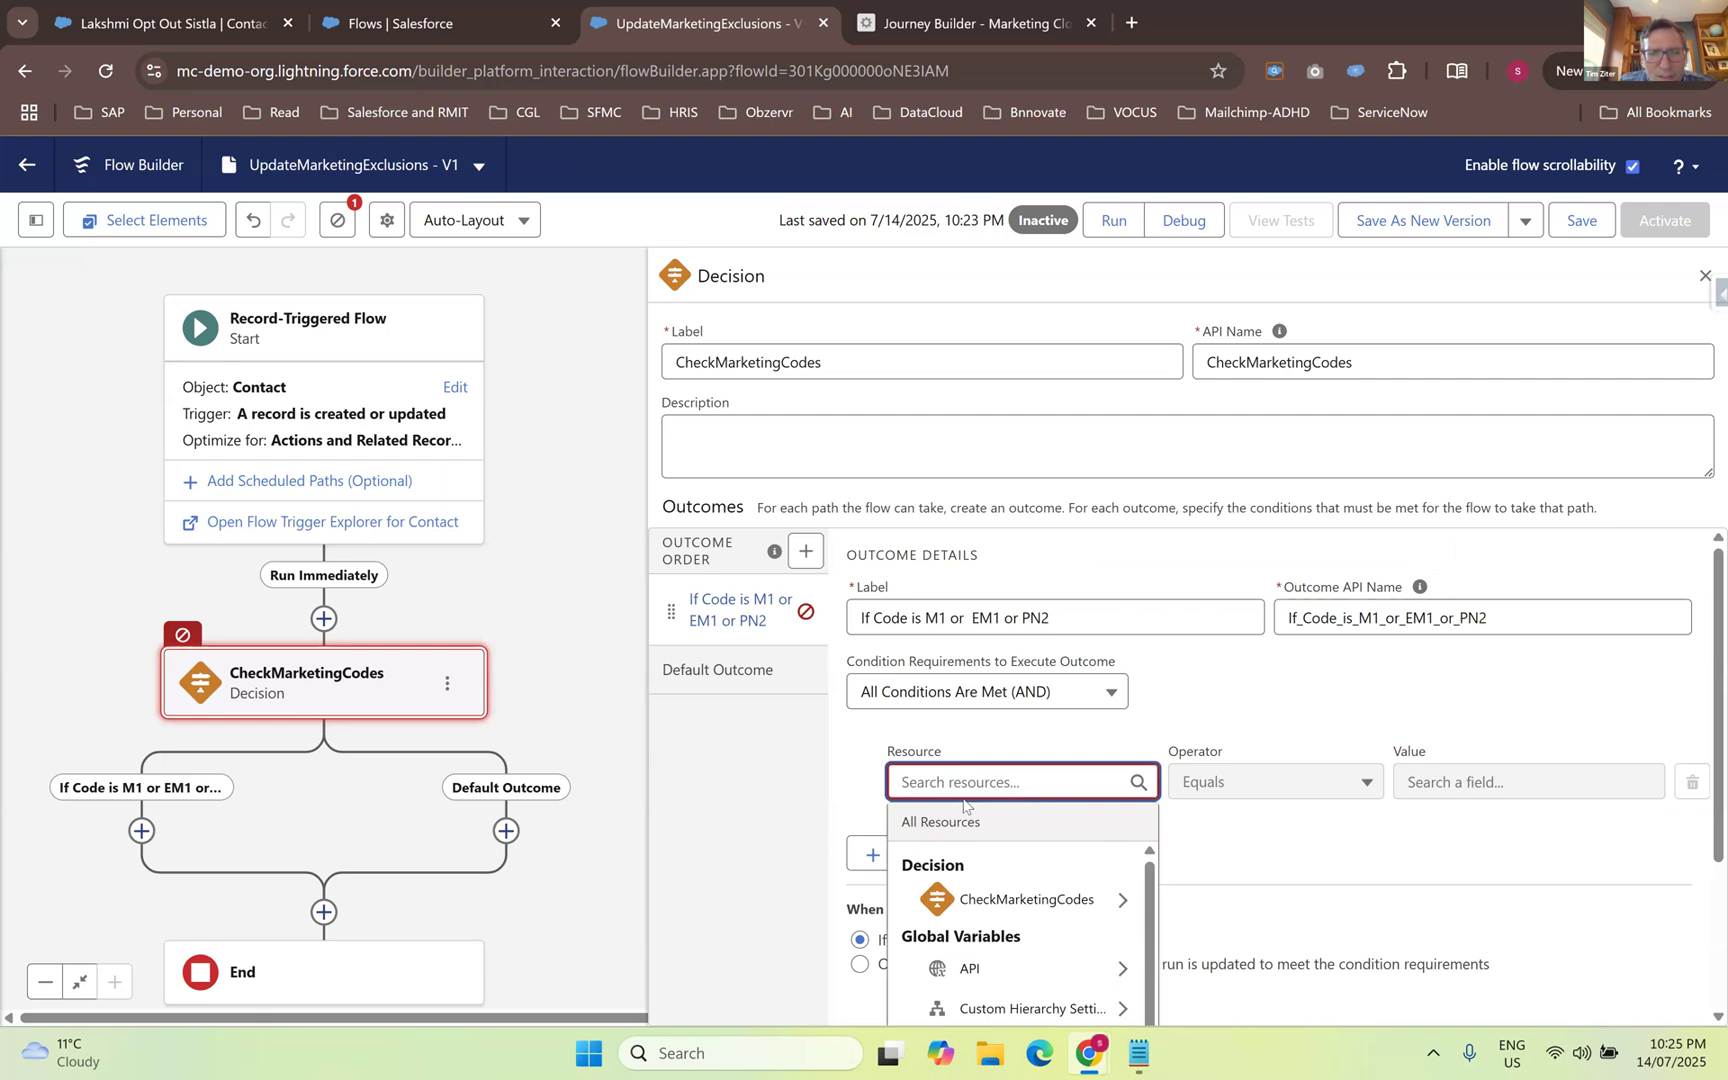
pyautogui.write('cont')
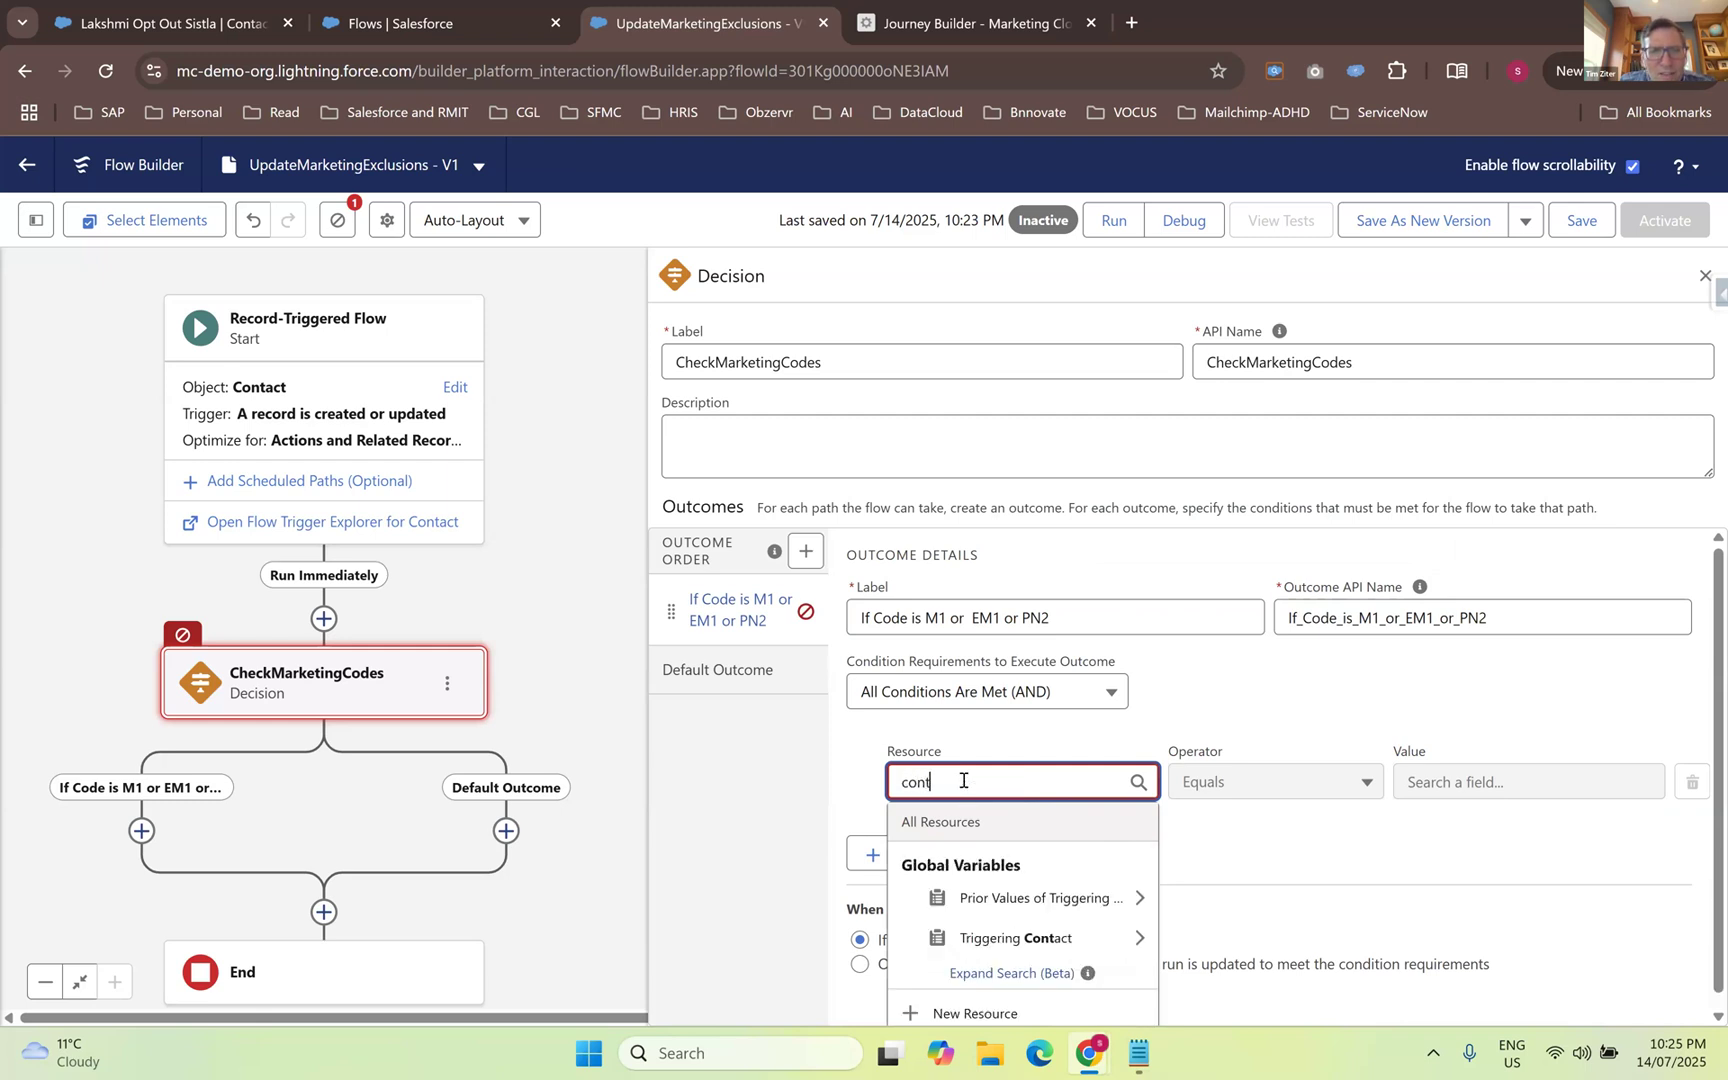
pyautogui.click(1063, 938)
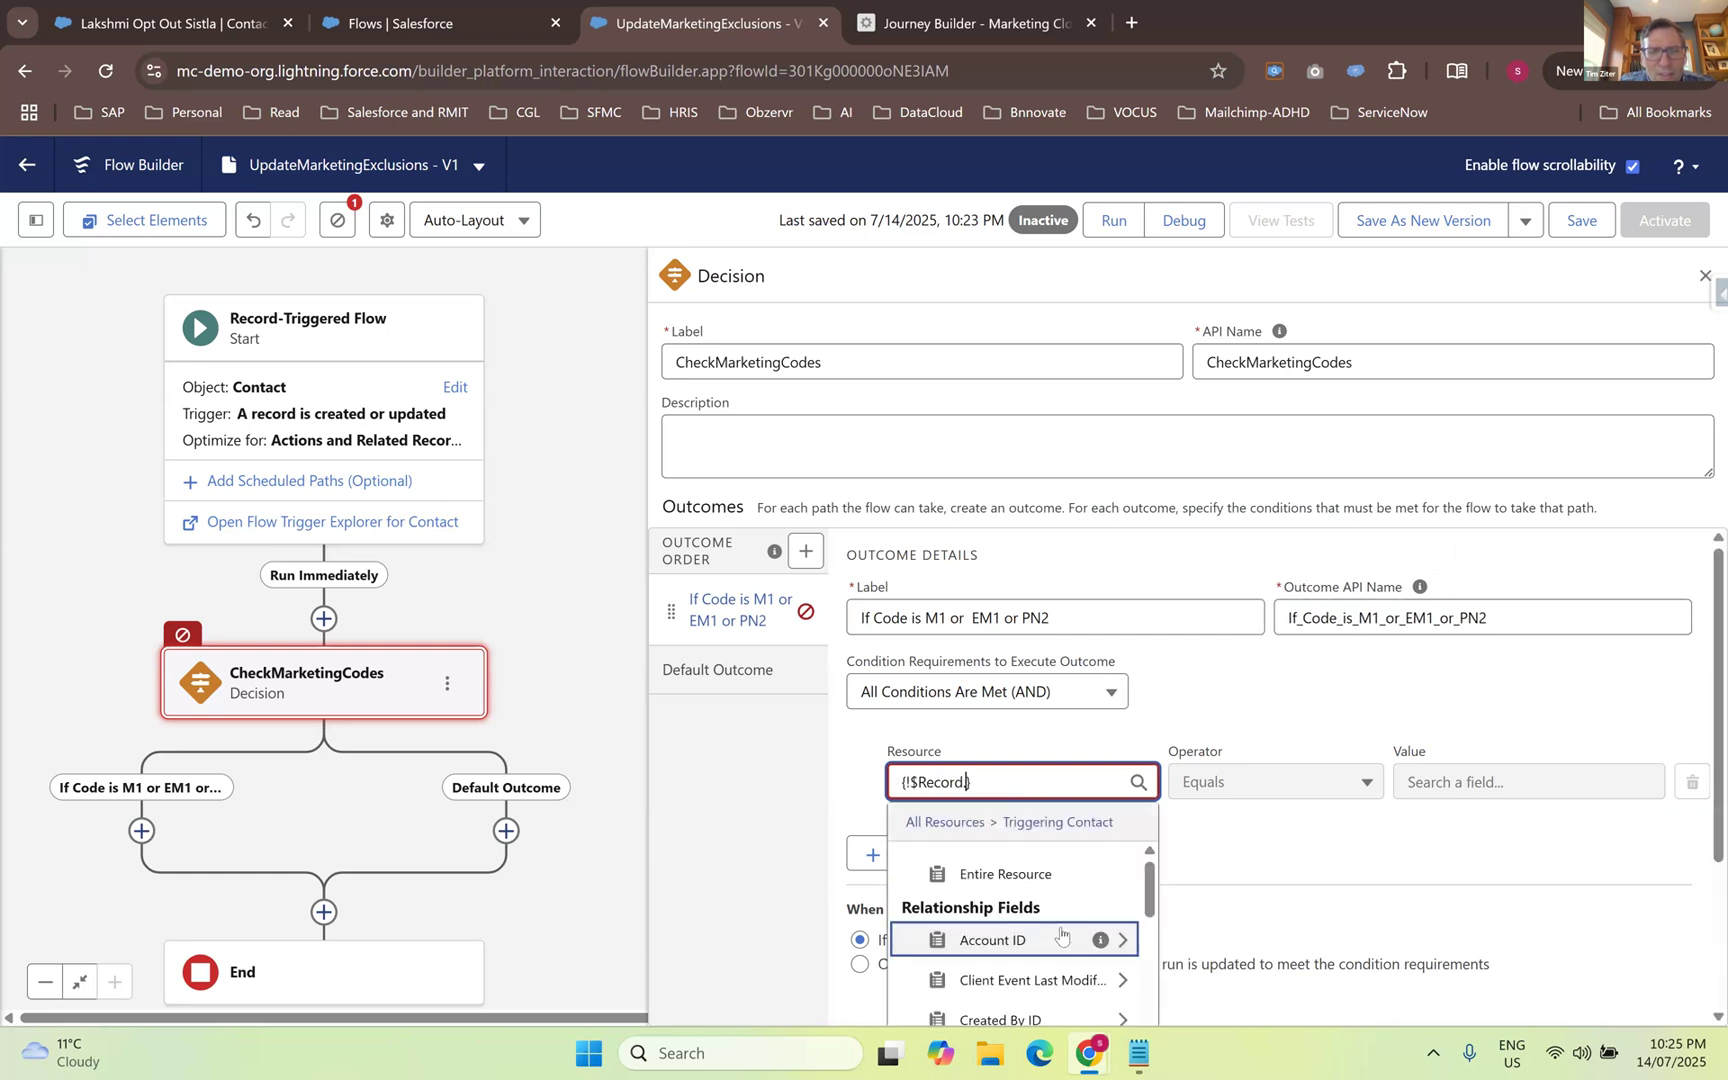
pyautogui.write('marke')
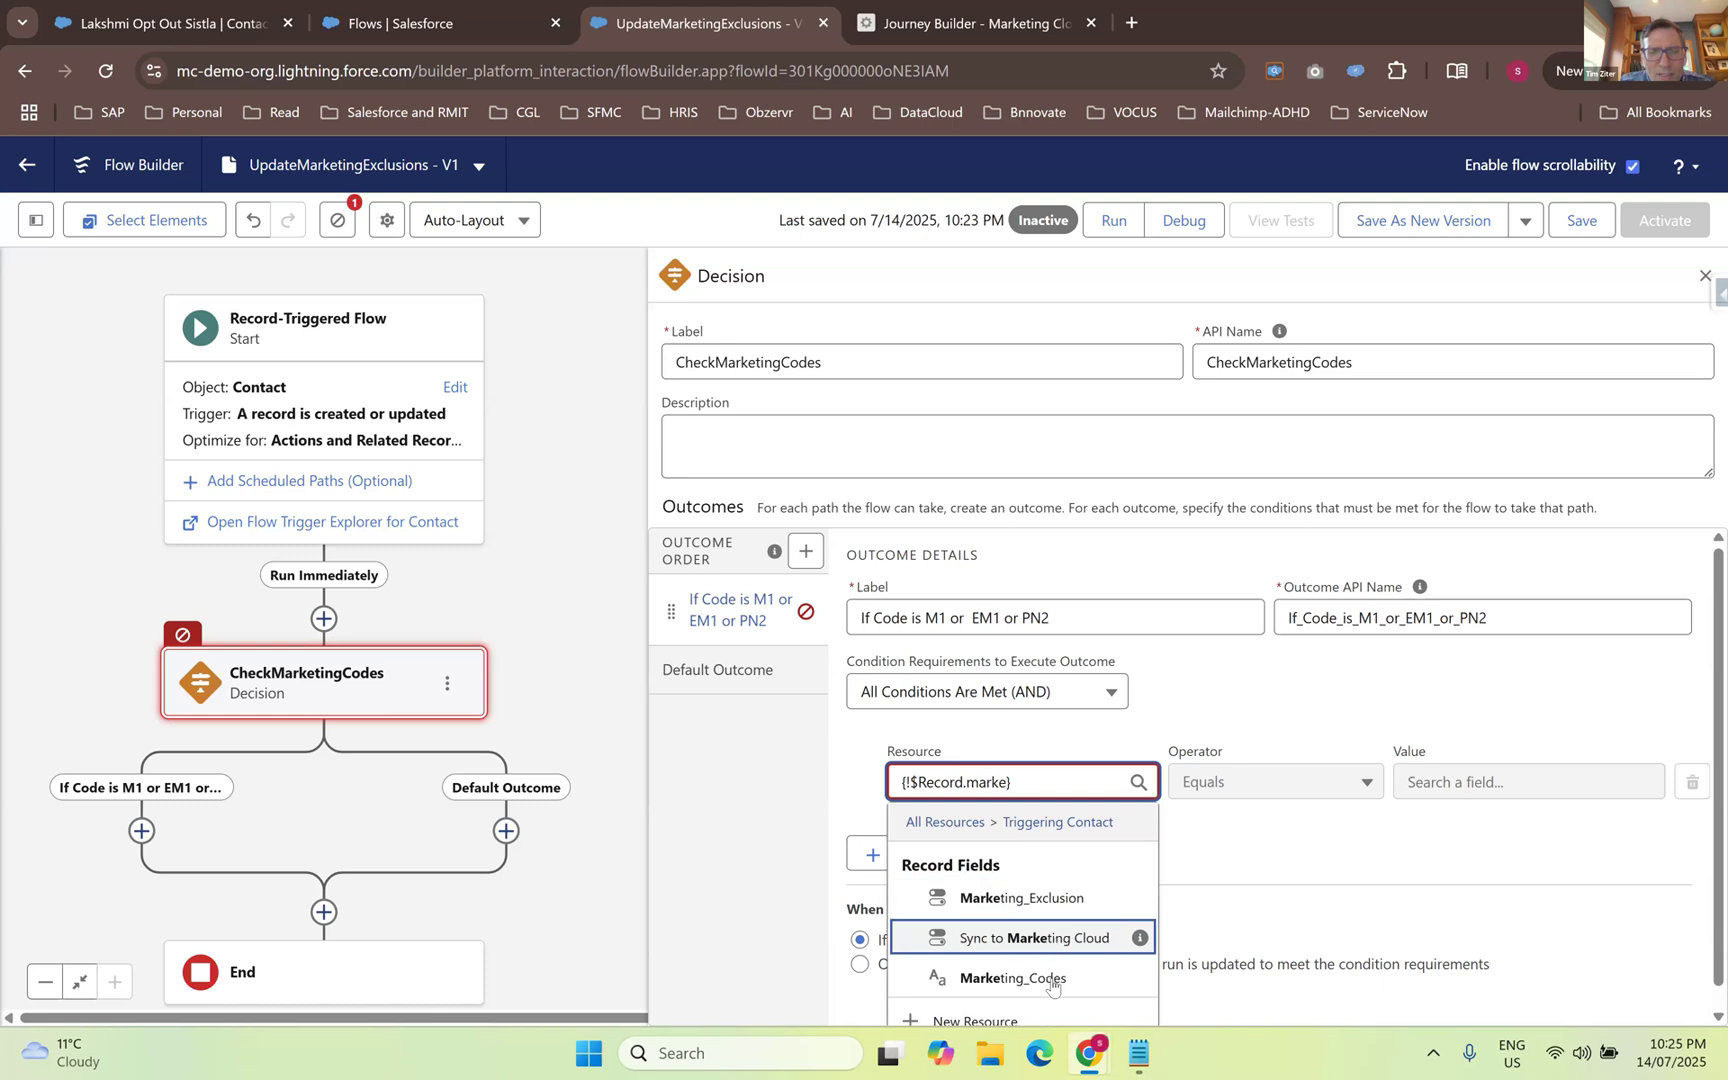
pyautogui.click(1053, 979)
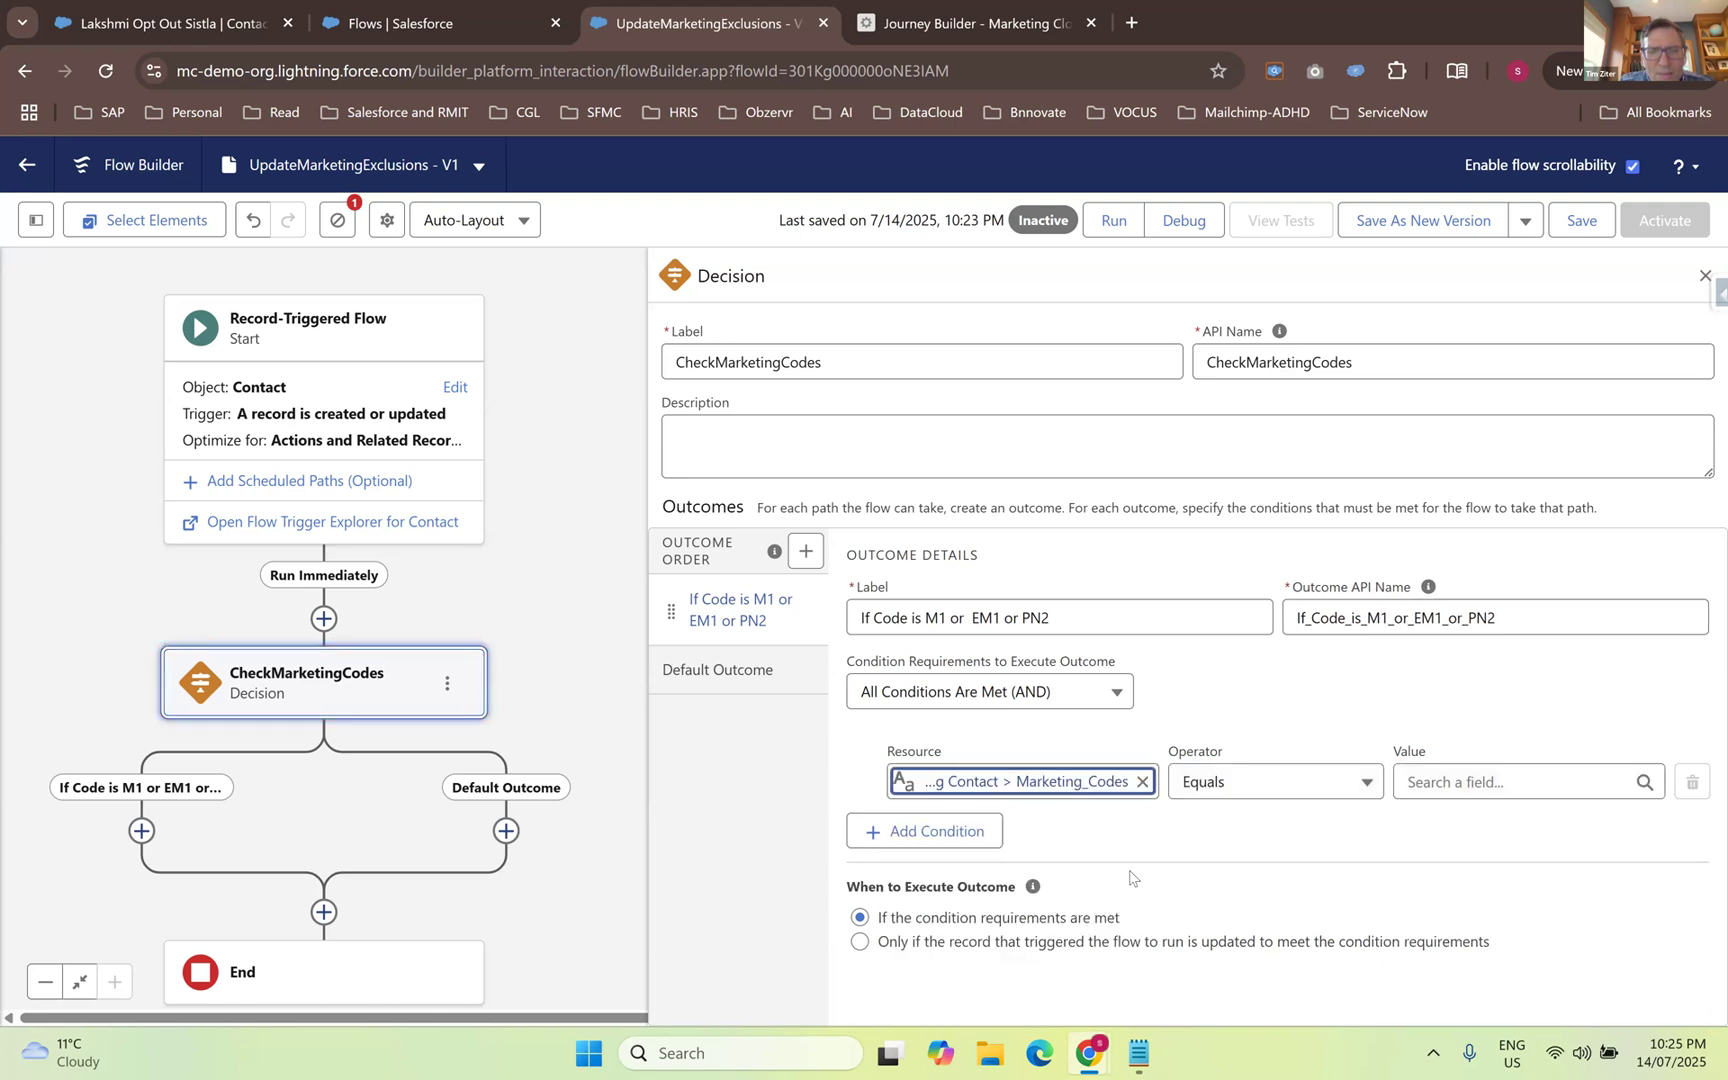
# - Make the first condition check that Marketing_Codes Contains M1, and add a second condition to the outcome
pyautogui.click(1456, 777)
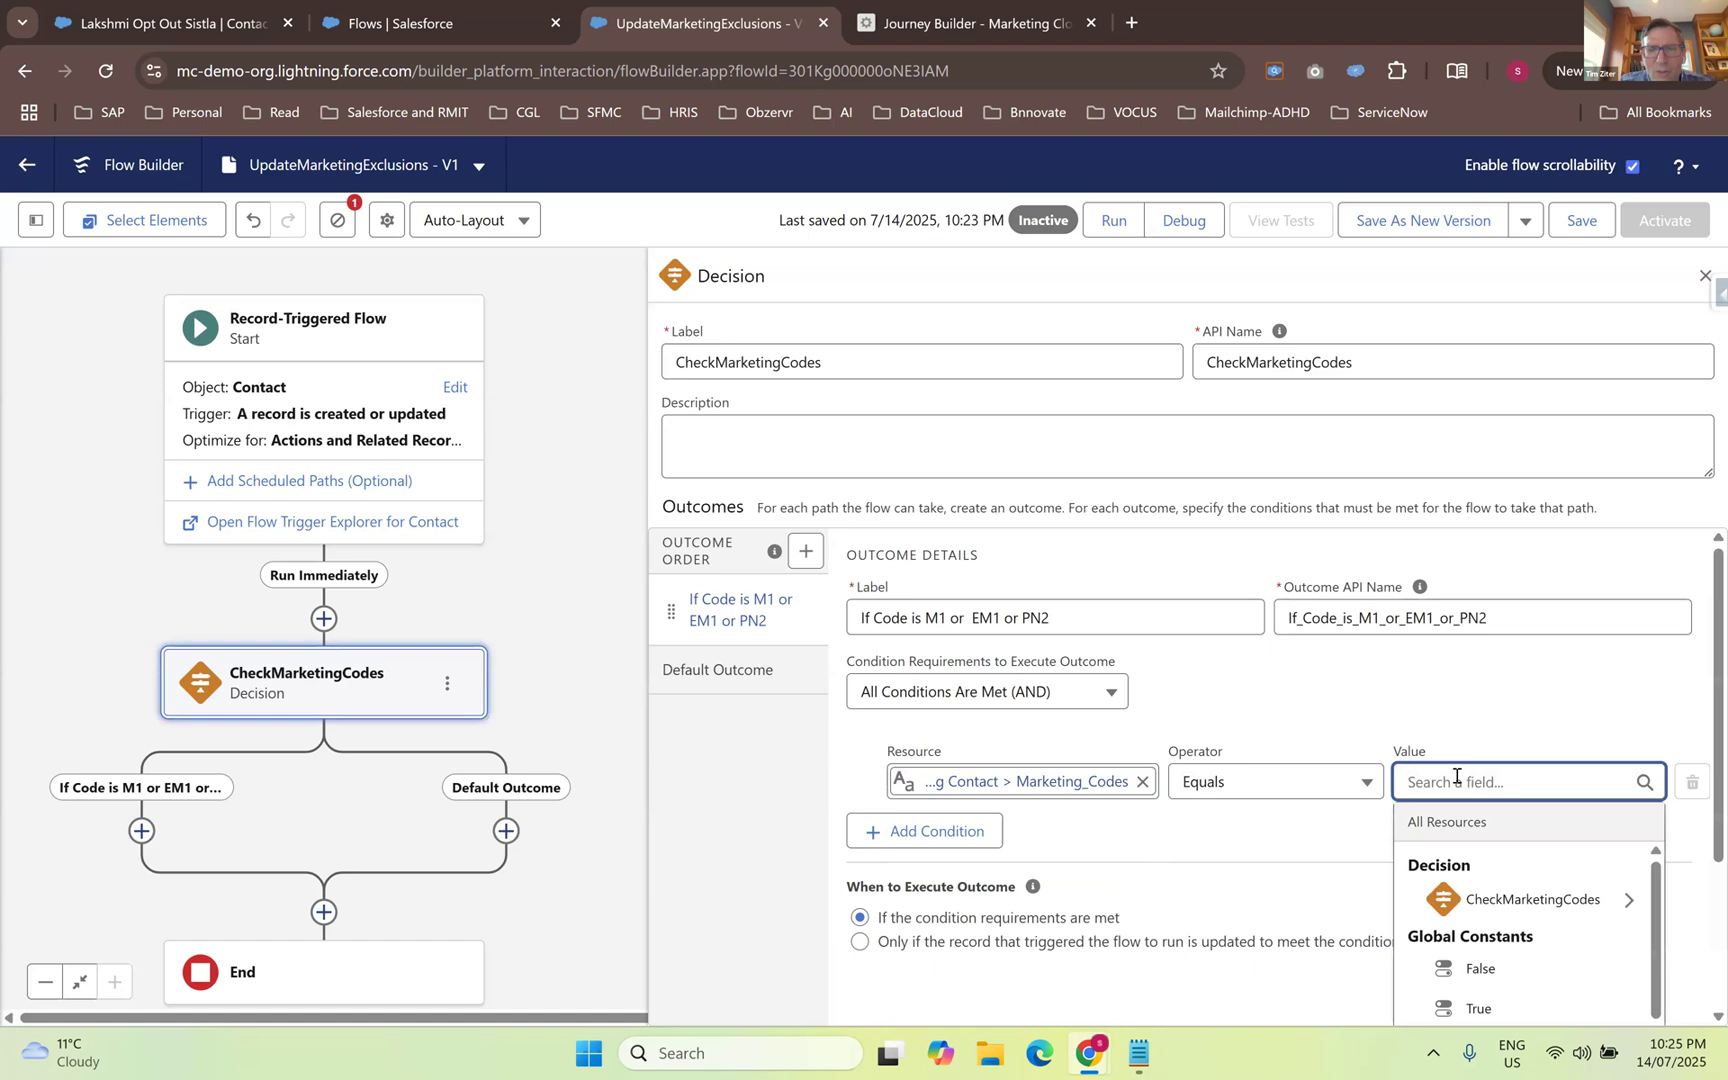
pyautogui.write('M')
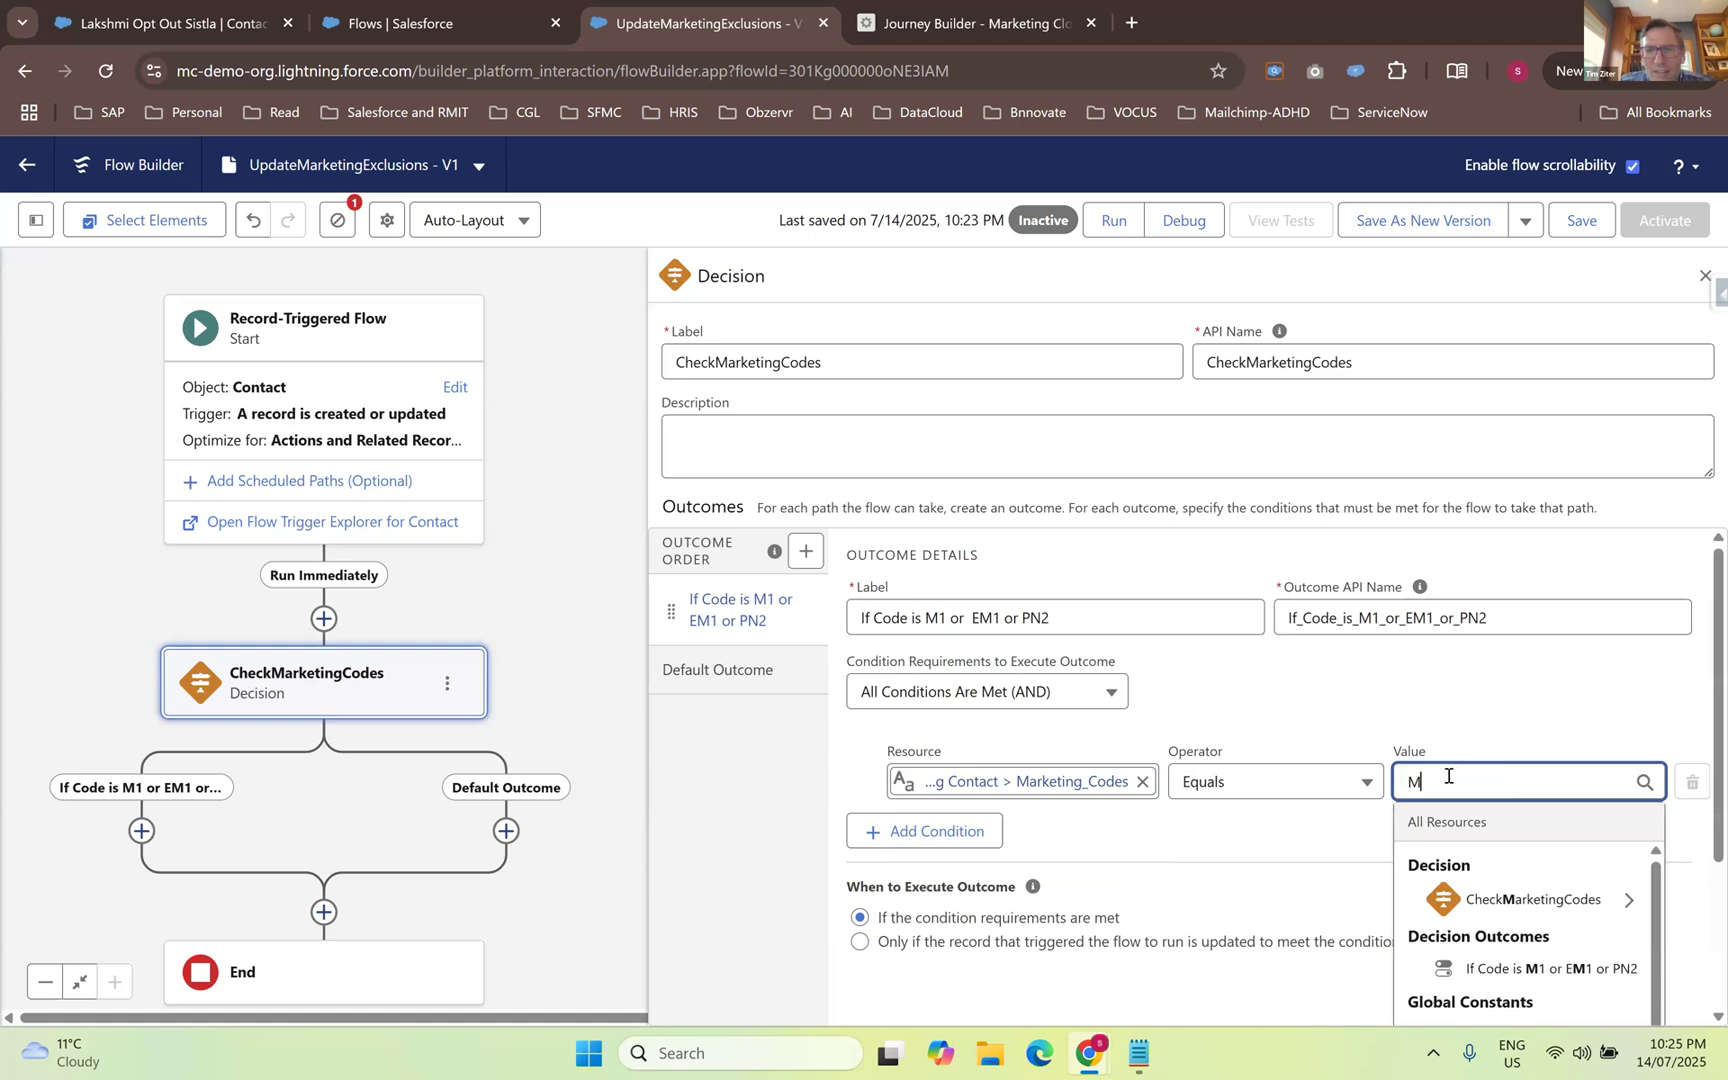
pyautogui.write('1')
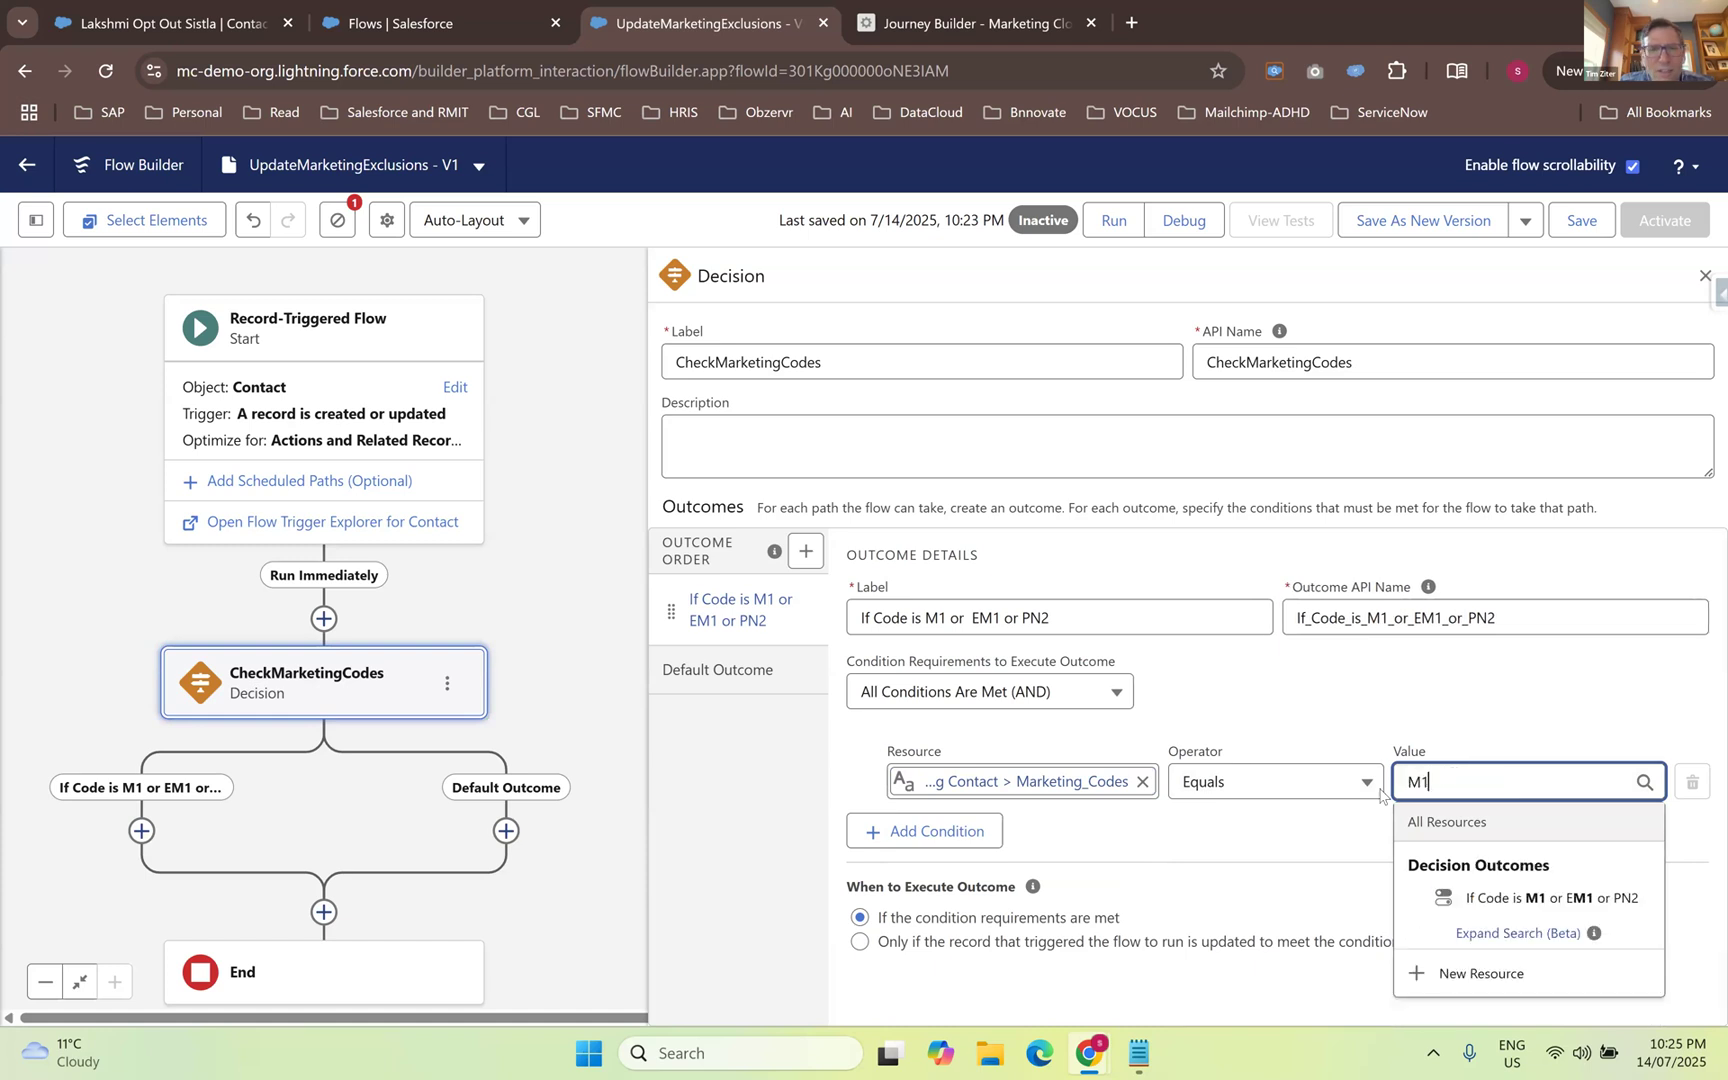
pyautogui.click(1318, 790)
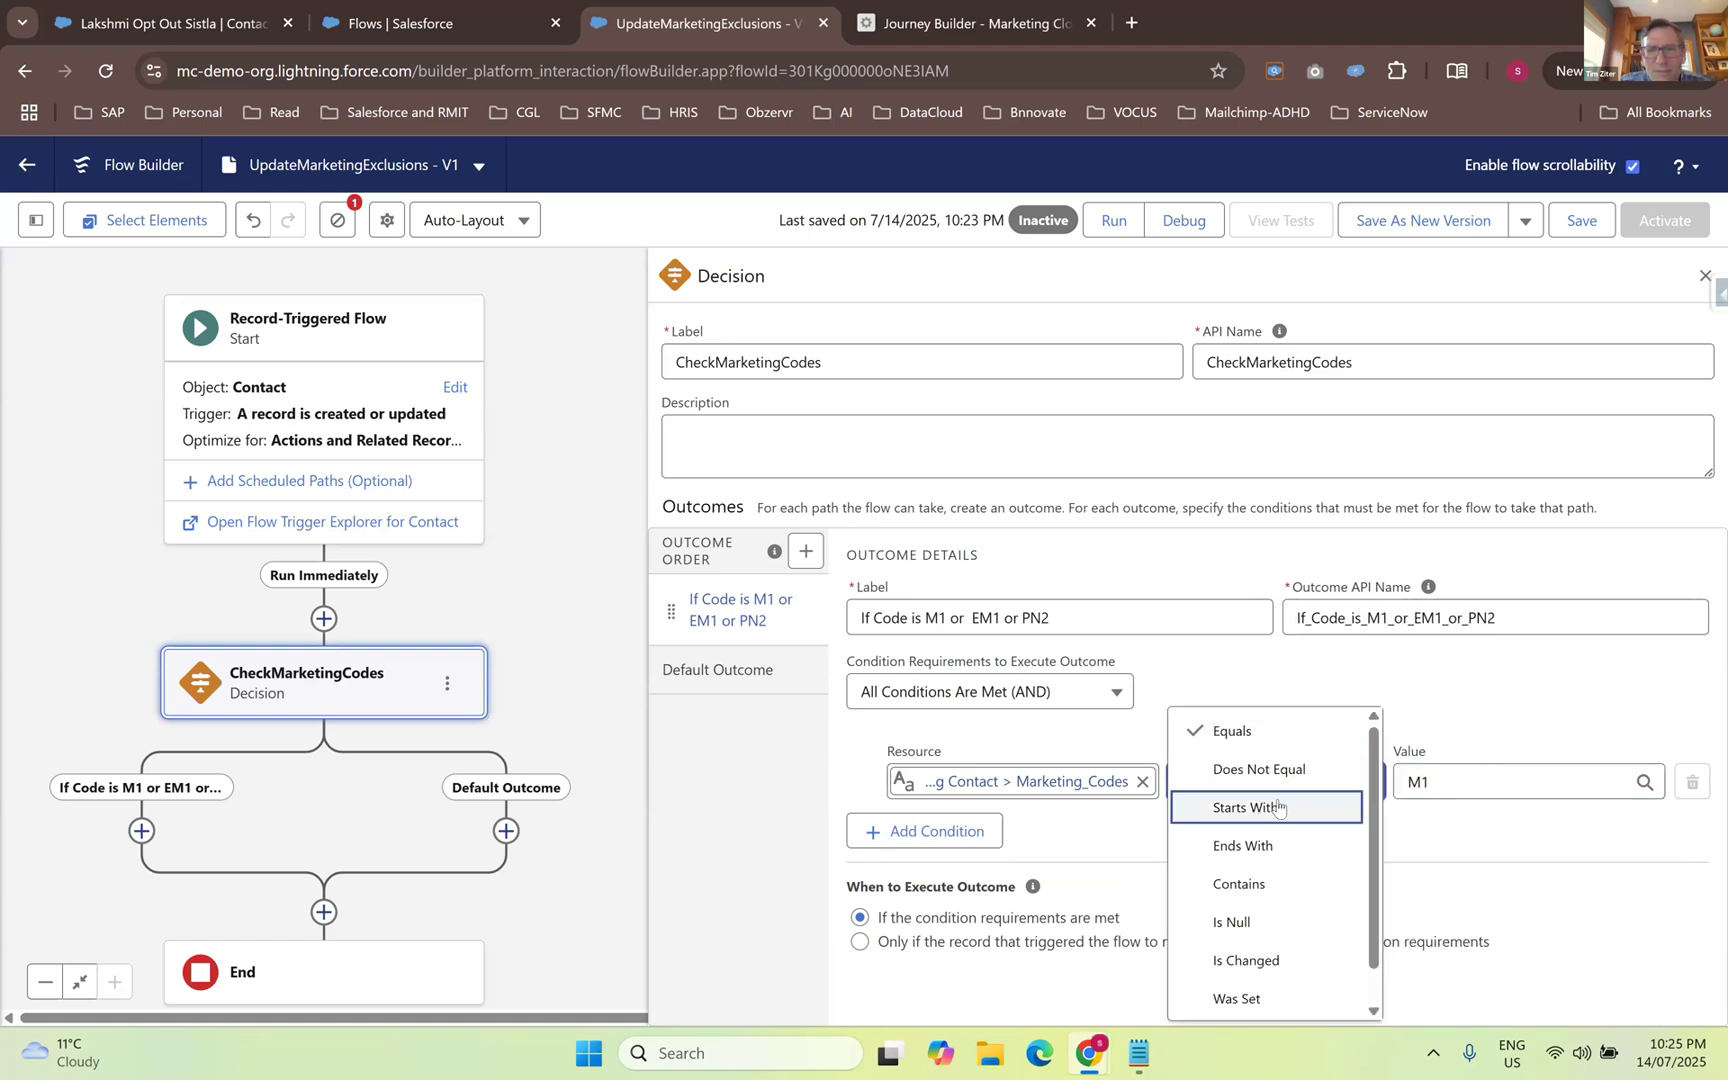
pyautogui.click(1262, 886)
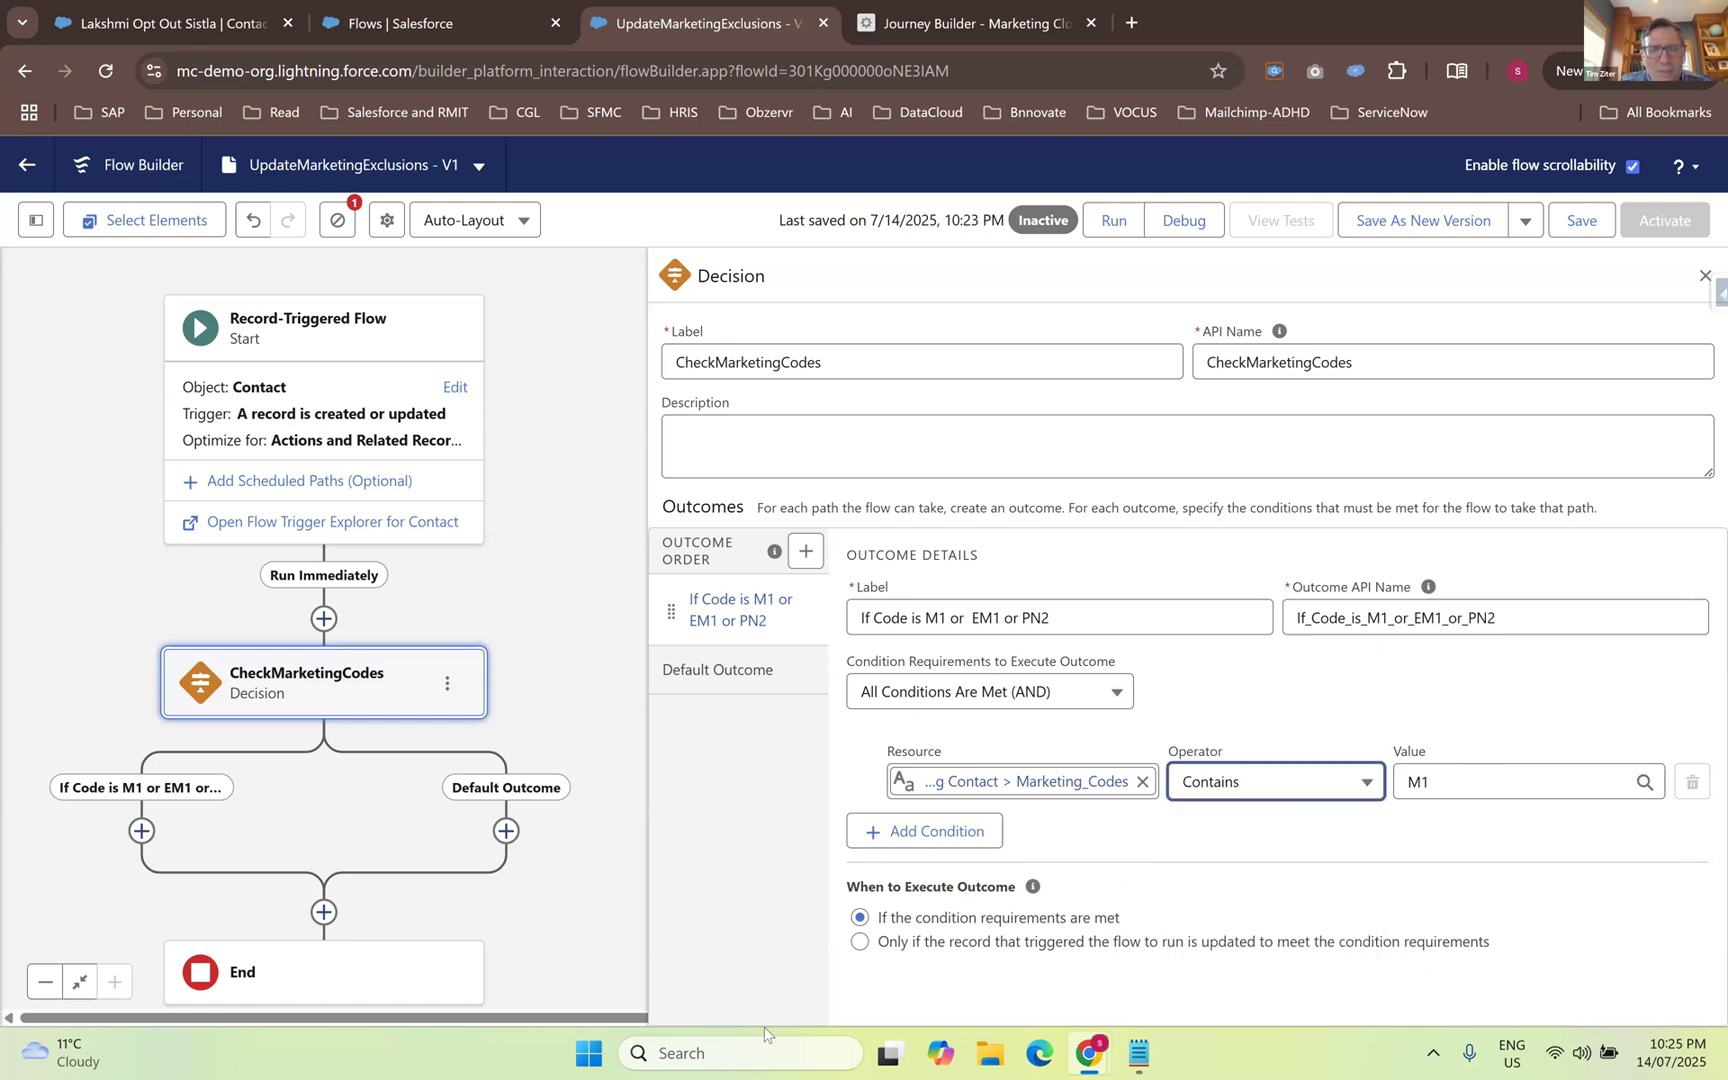
pyautogui.click(1465, 785)
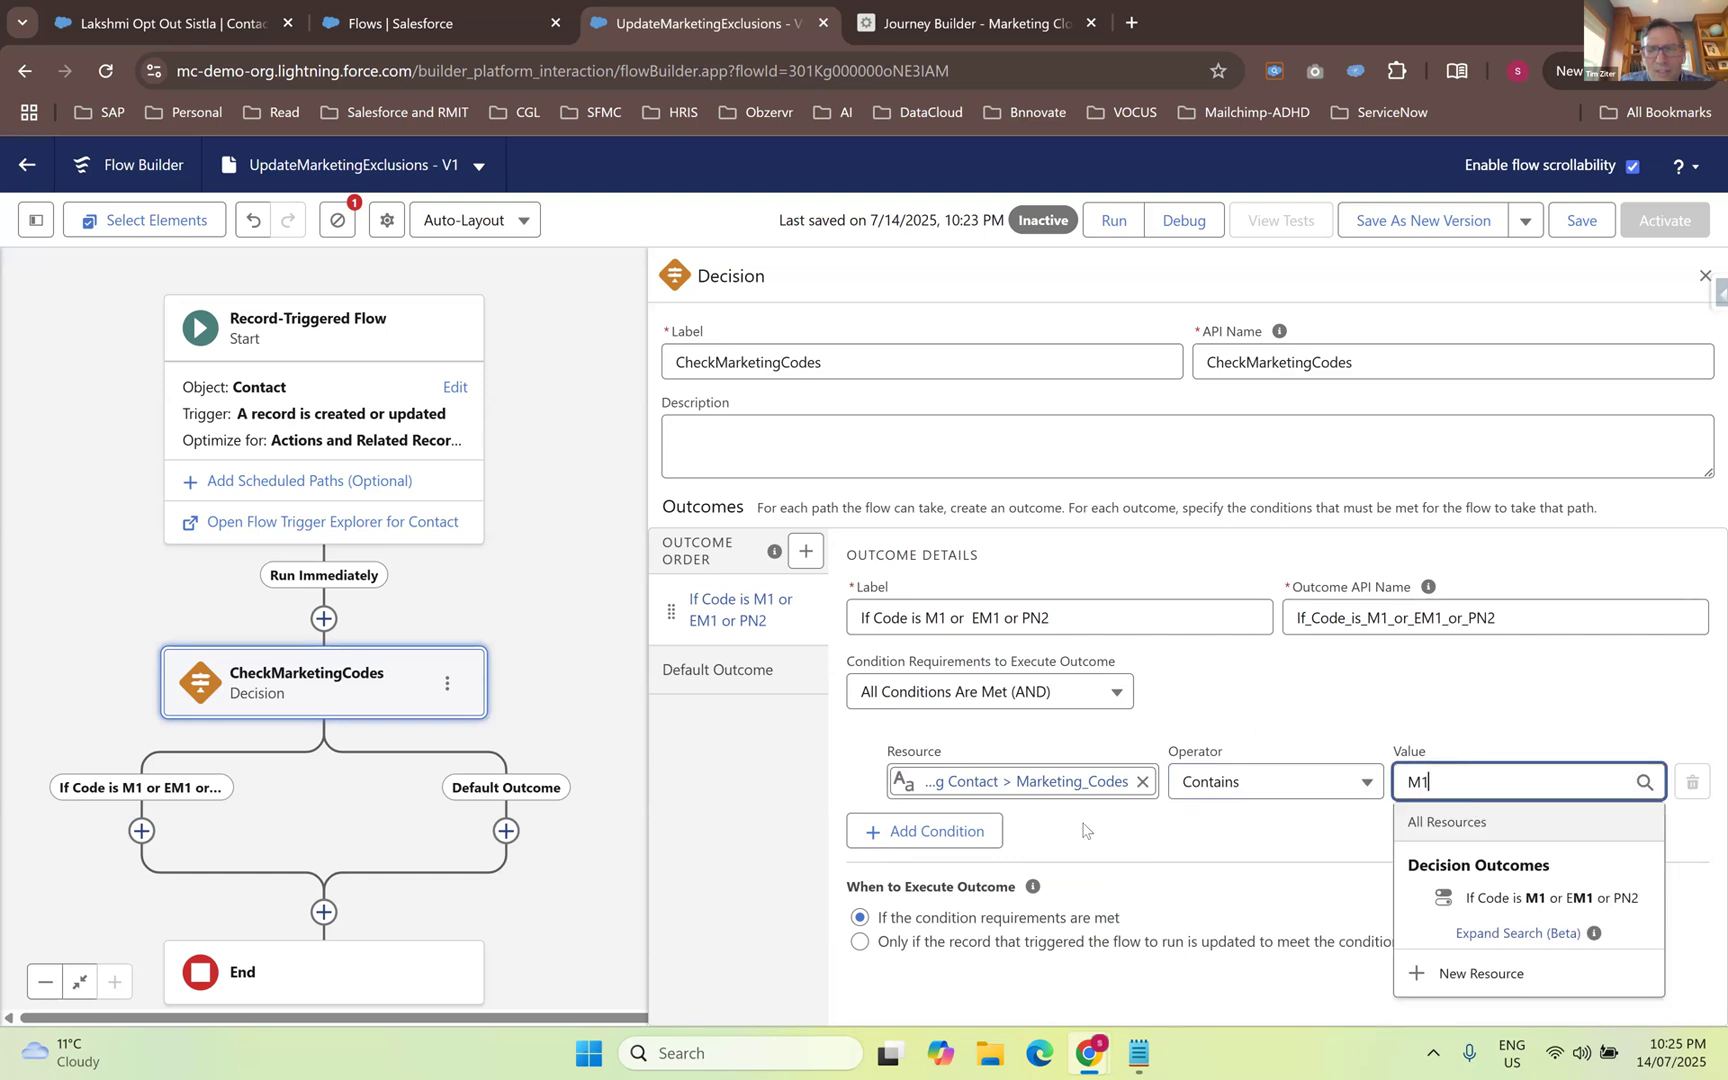
pyautogui.click(950, 834)
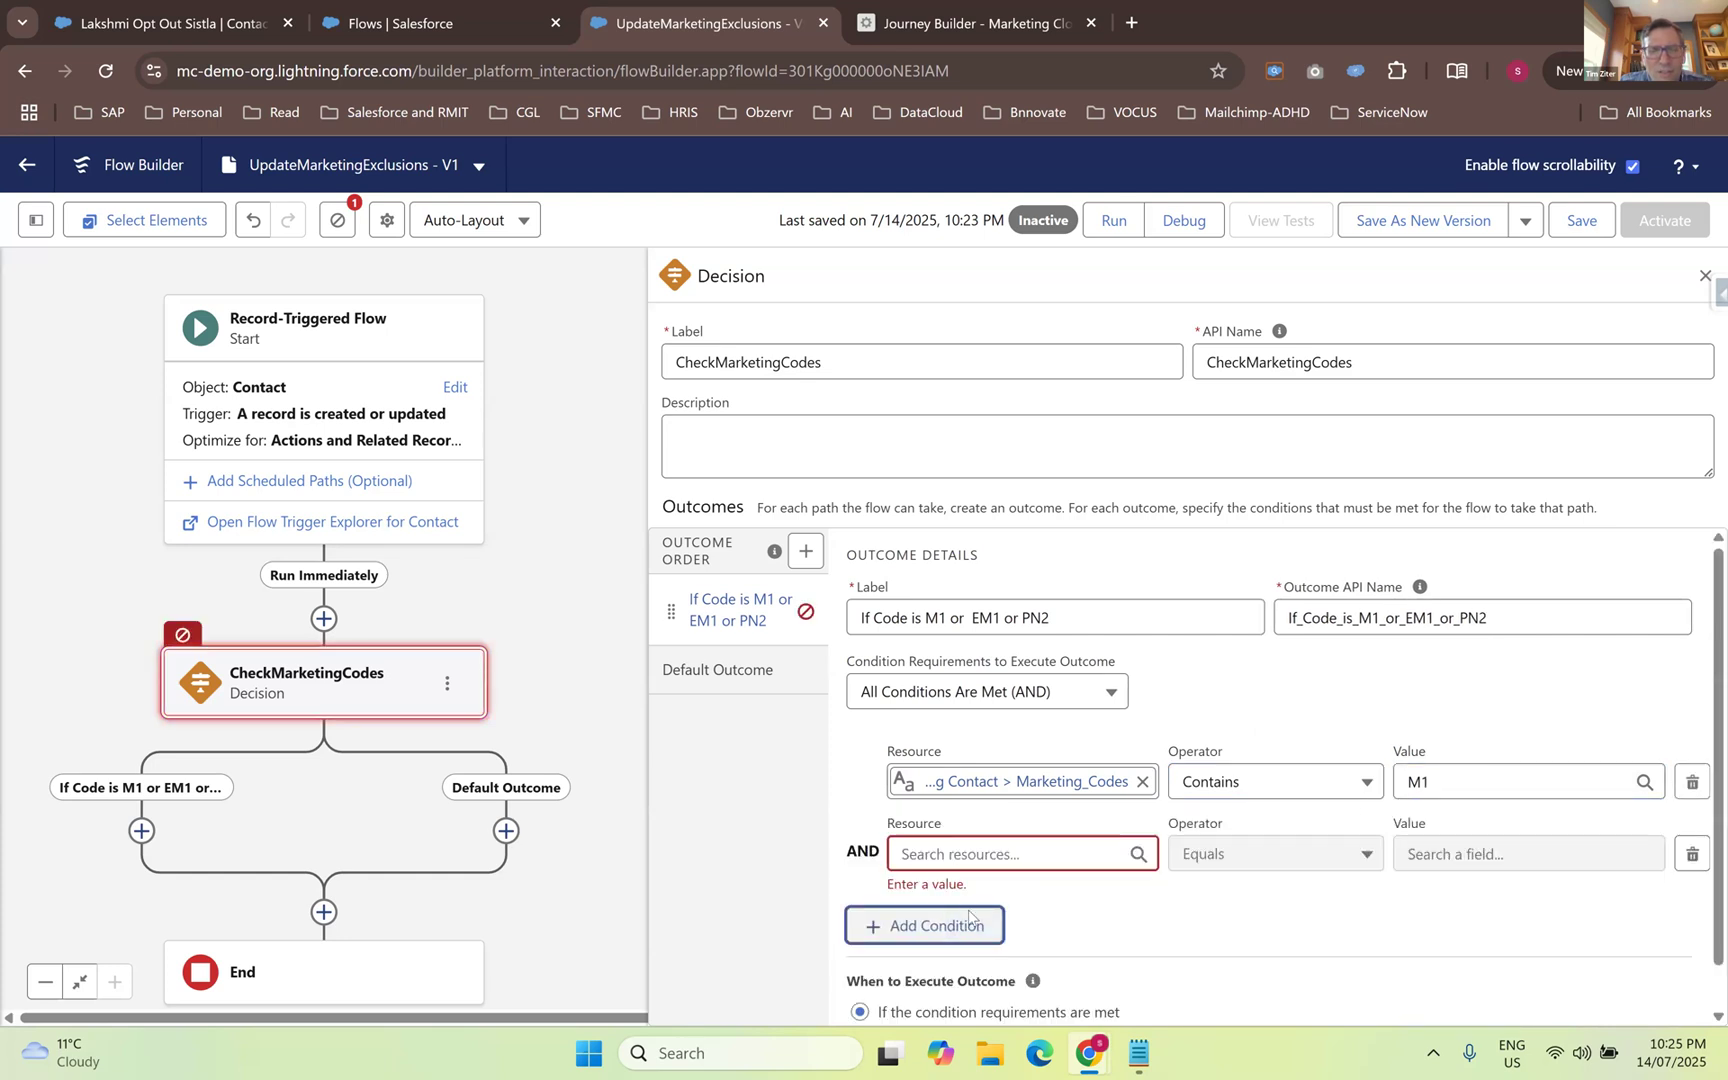
pyautogui.click(978, 856)
pyautogui.scroll(-4, 988, 968)
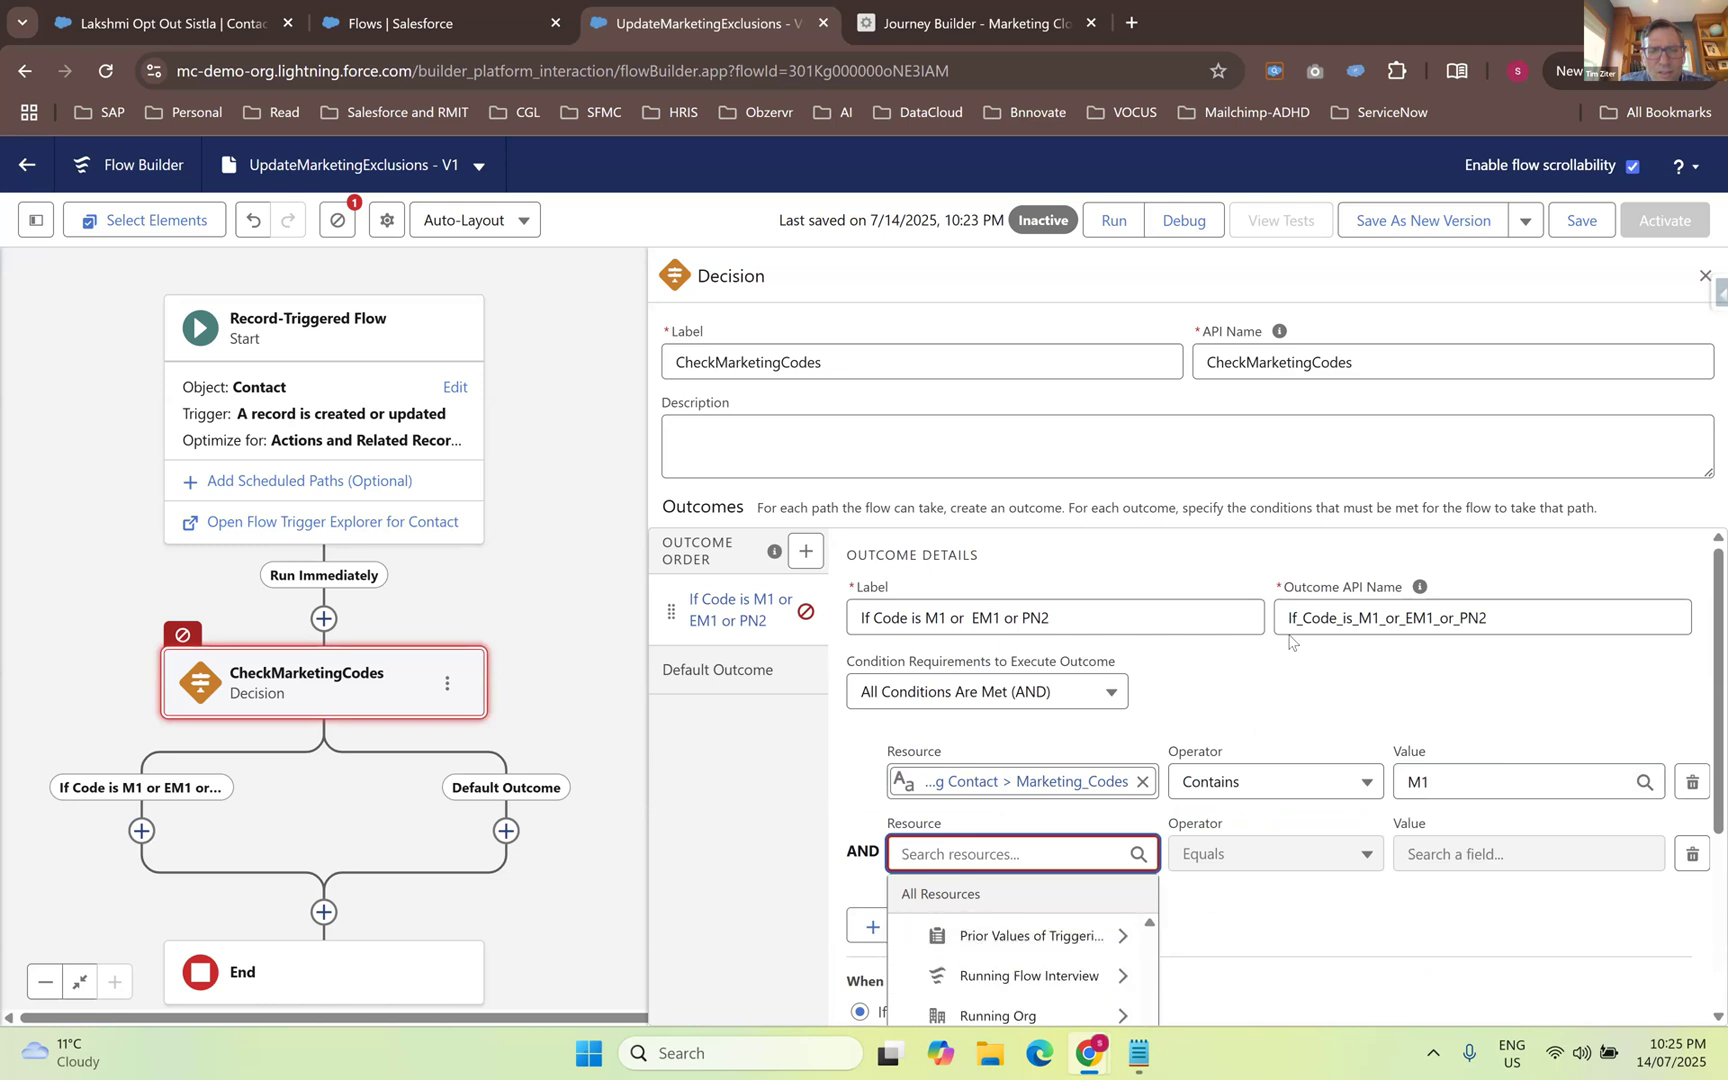
pyautogui.scroll(-1, 1196, 906)
pyautogui.scroll(3, 1050, 880)
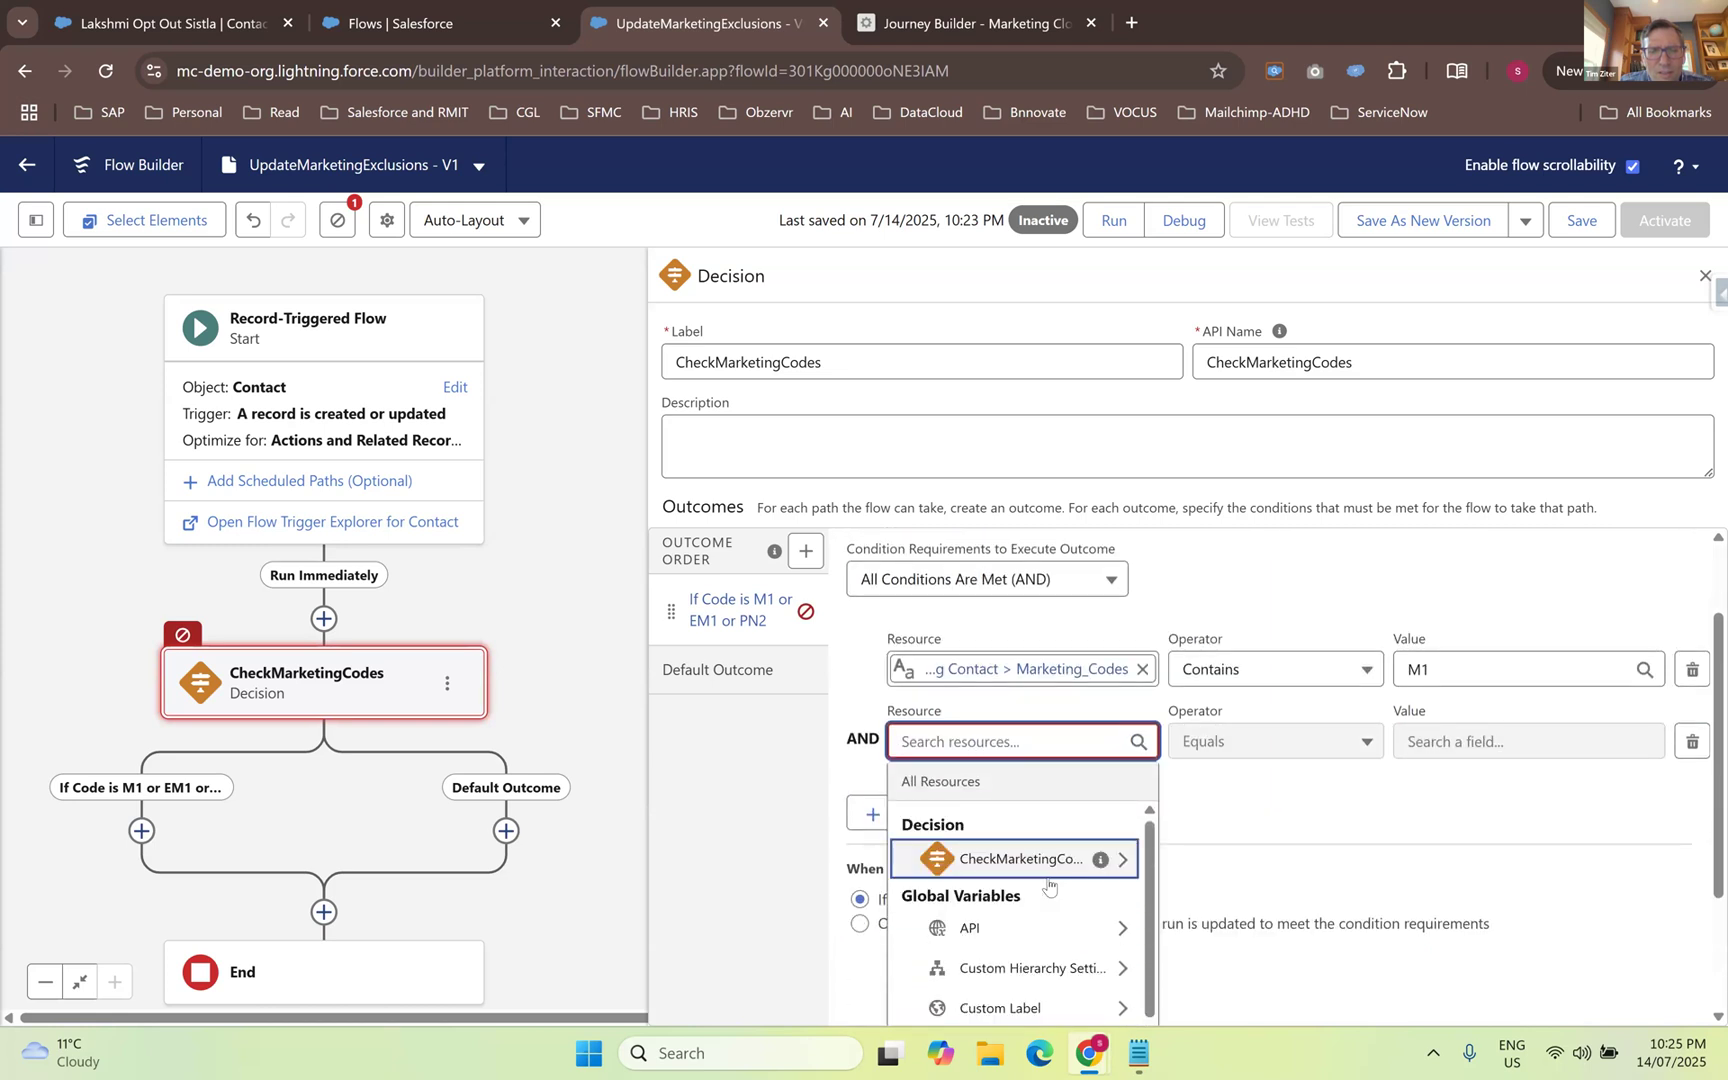
pyautogui.scroll(1, 1050, 882)
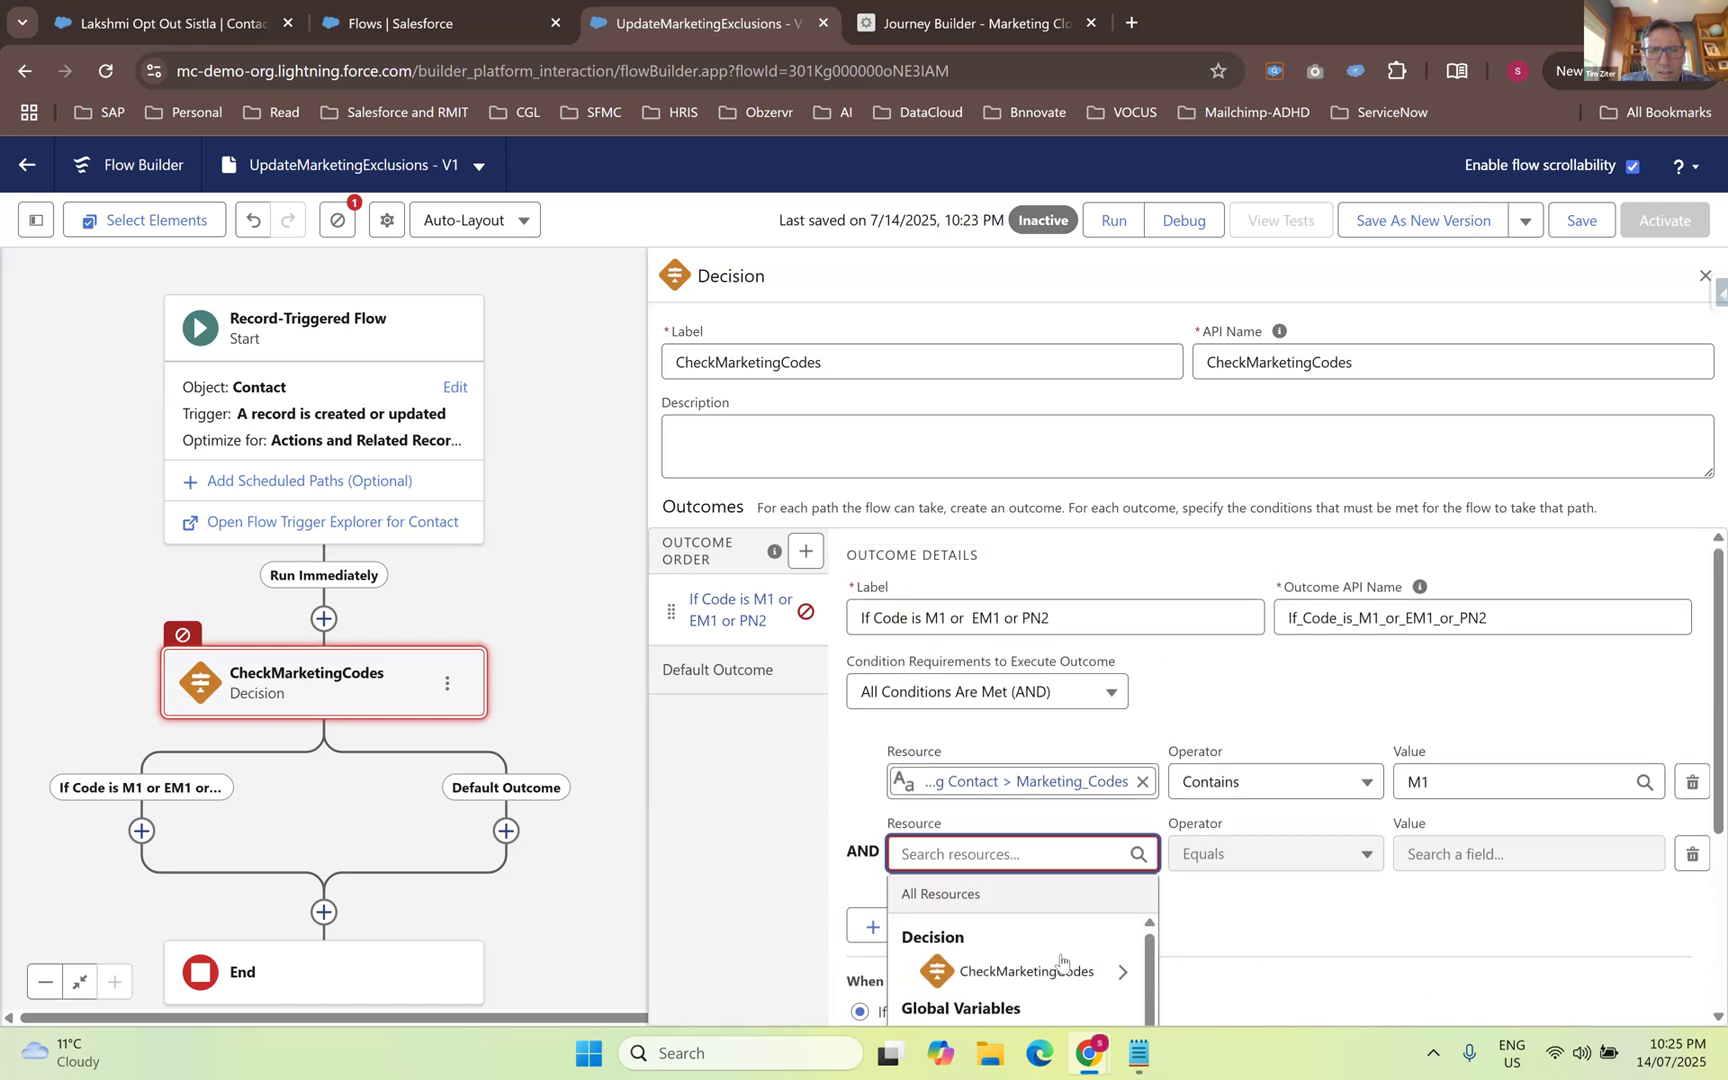
pyautogui.click(1121, 972)
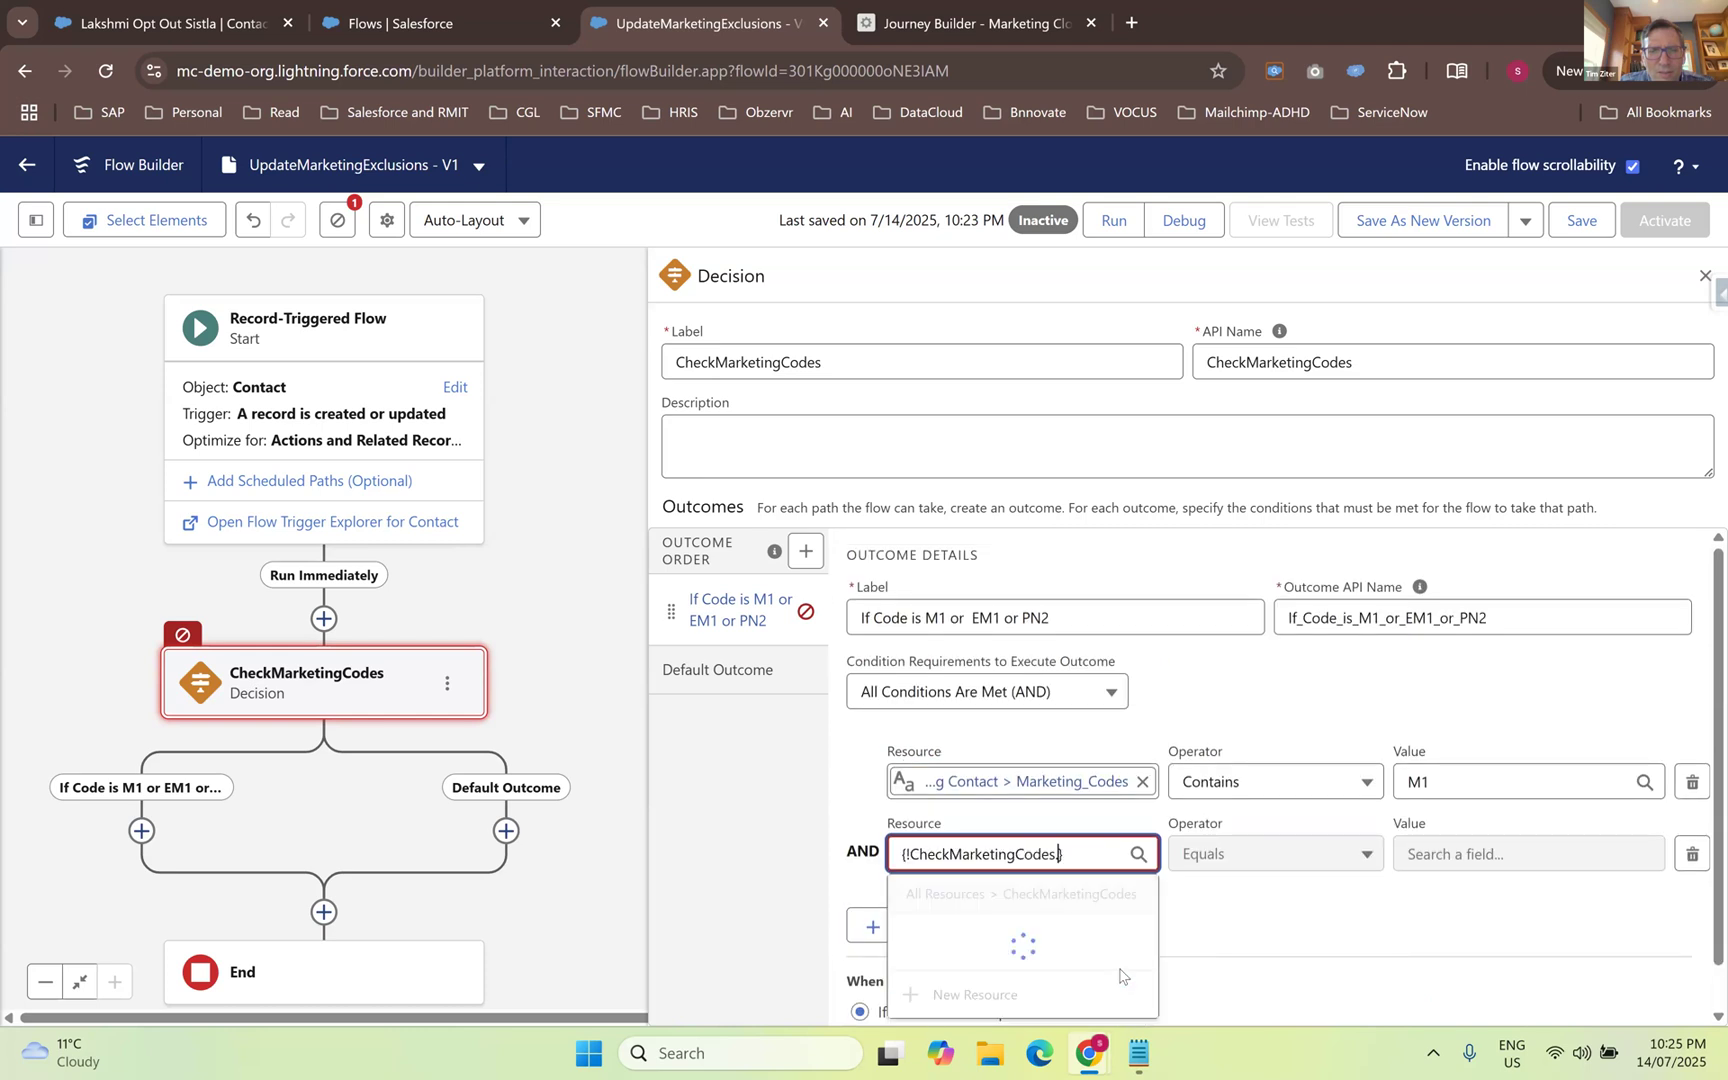
pyautogui.scroll(-1, 1125, 950)
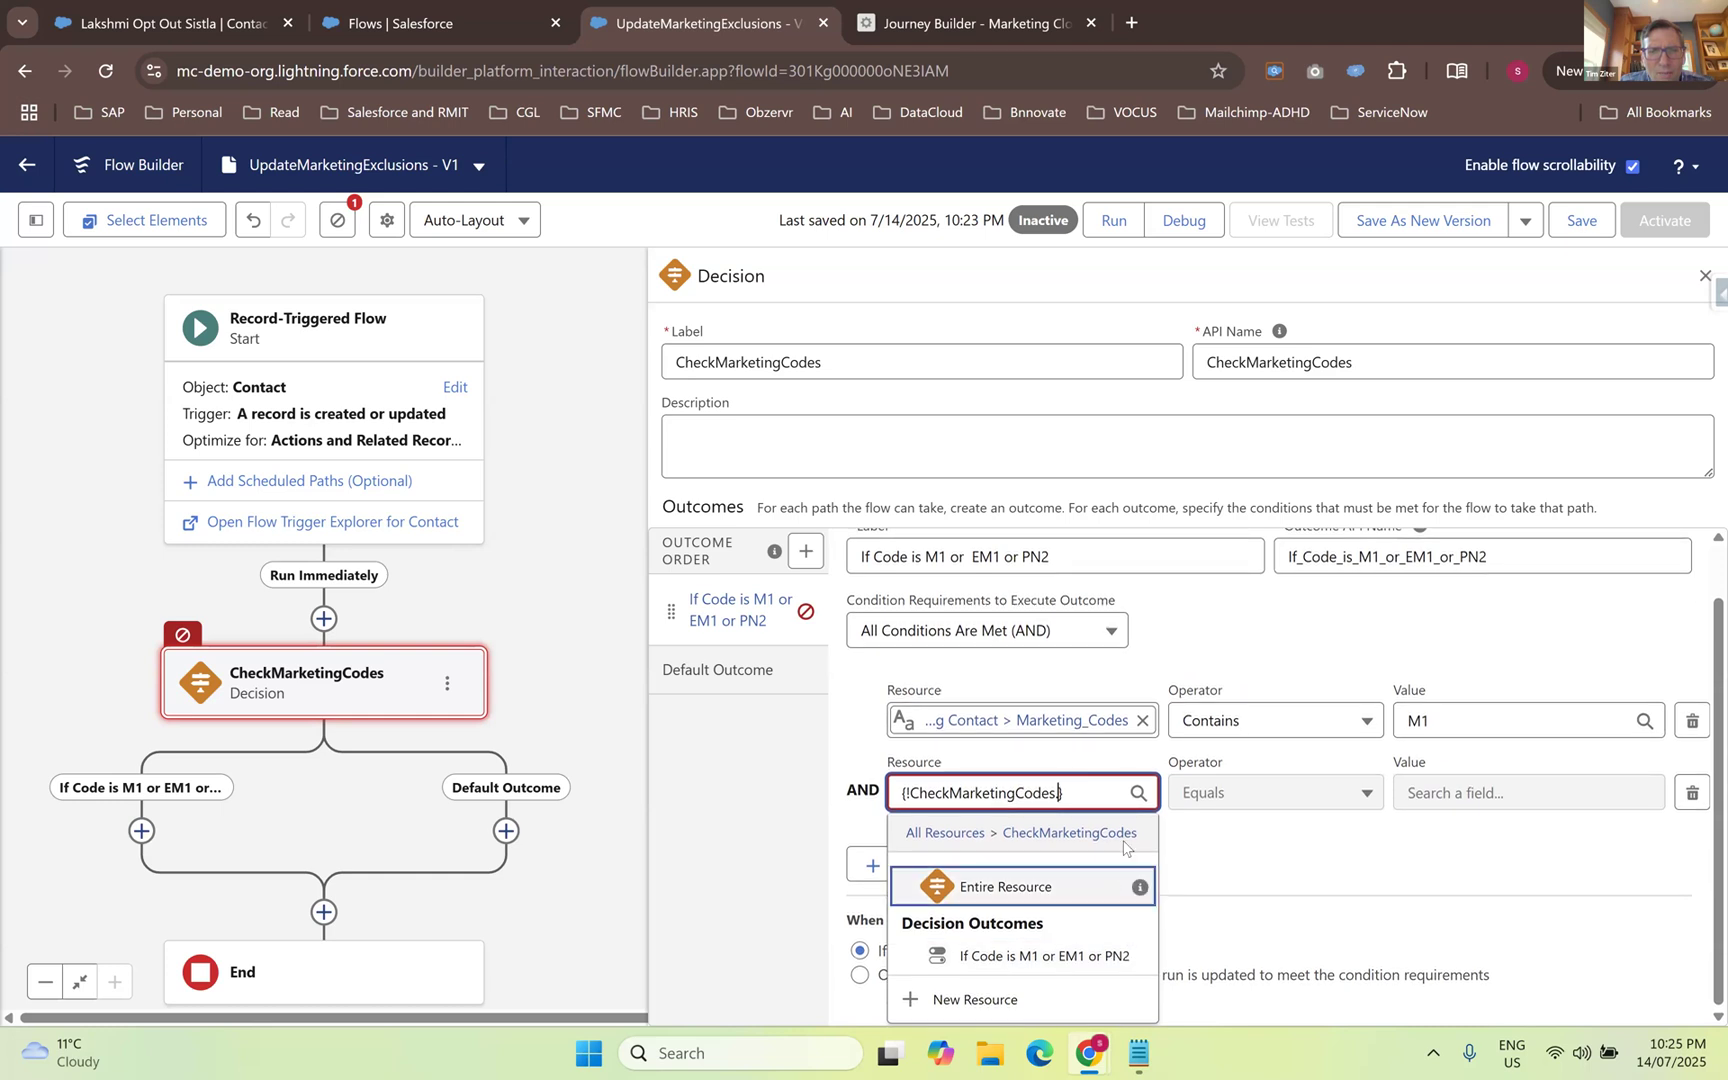
pyautogui.moveTo(1062, 792); pyautogui.dragTo(875, 795)
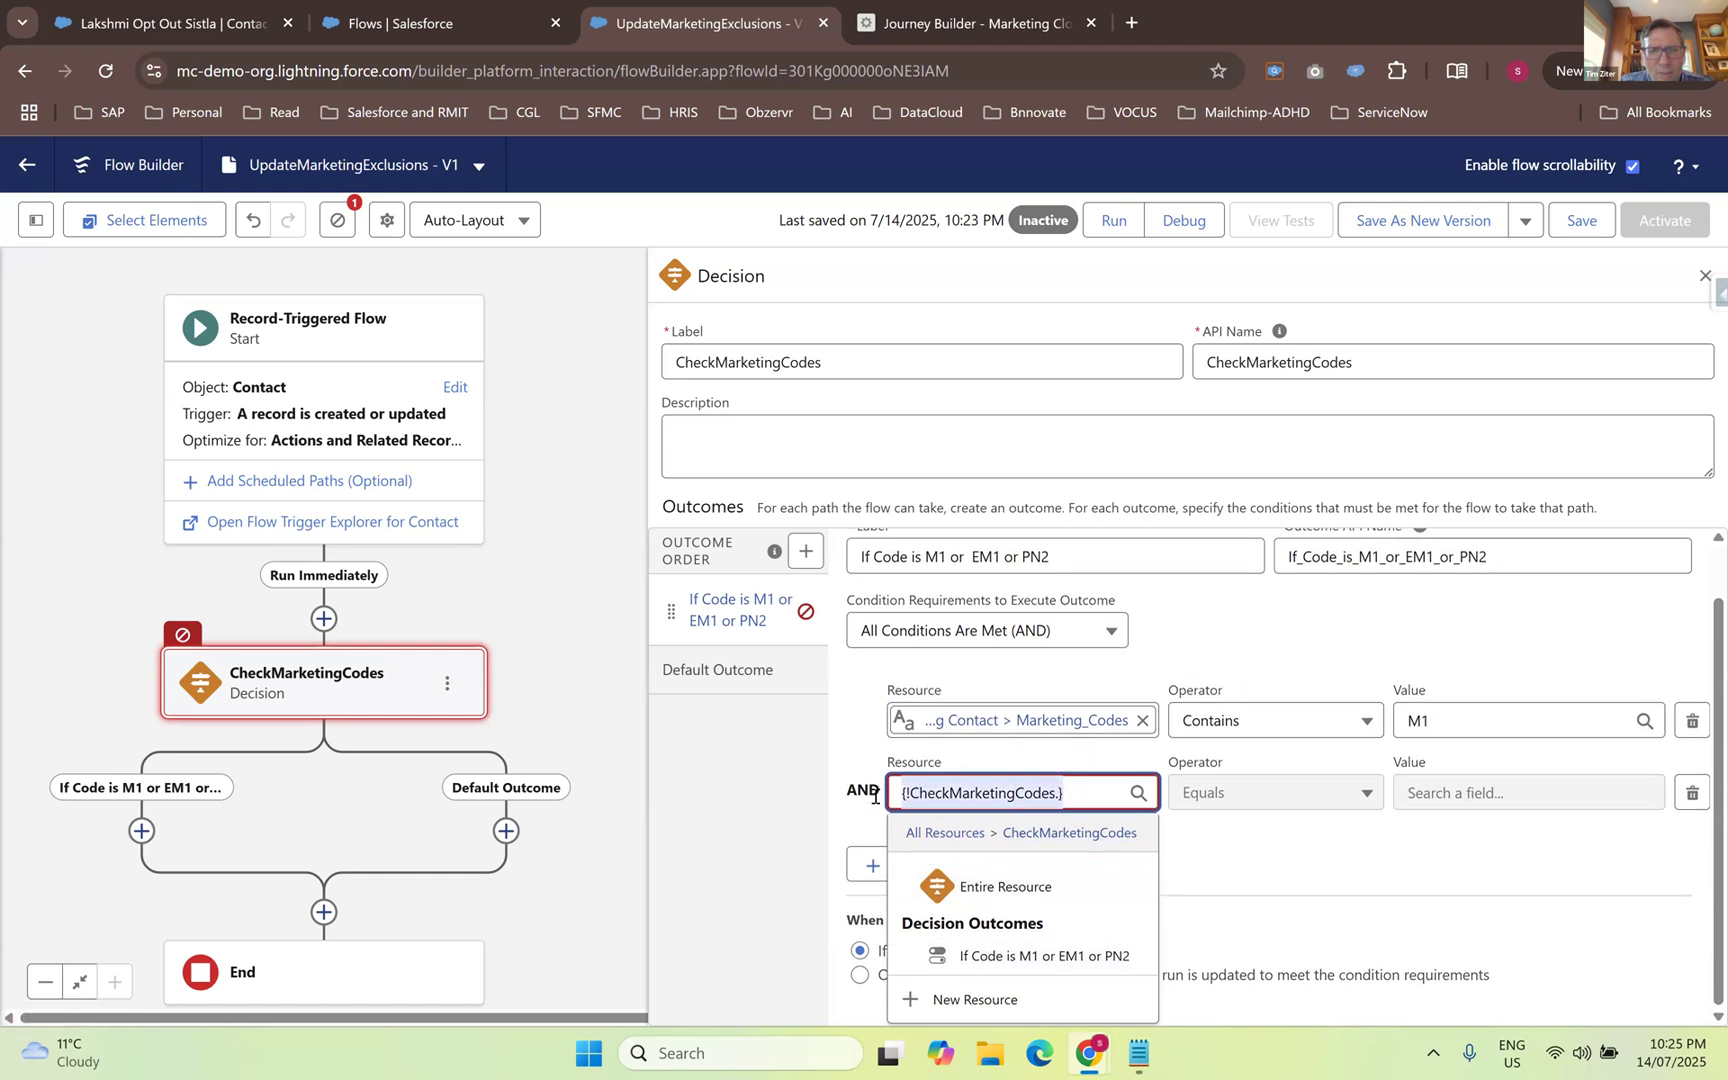
pyautogui.press('BackSpace')
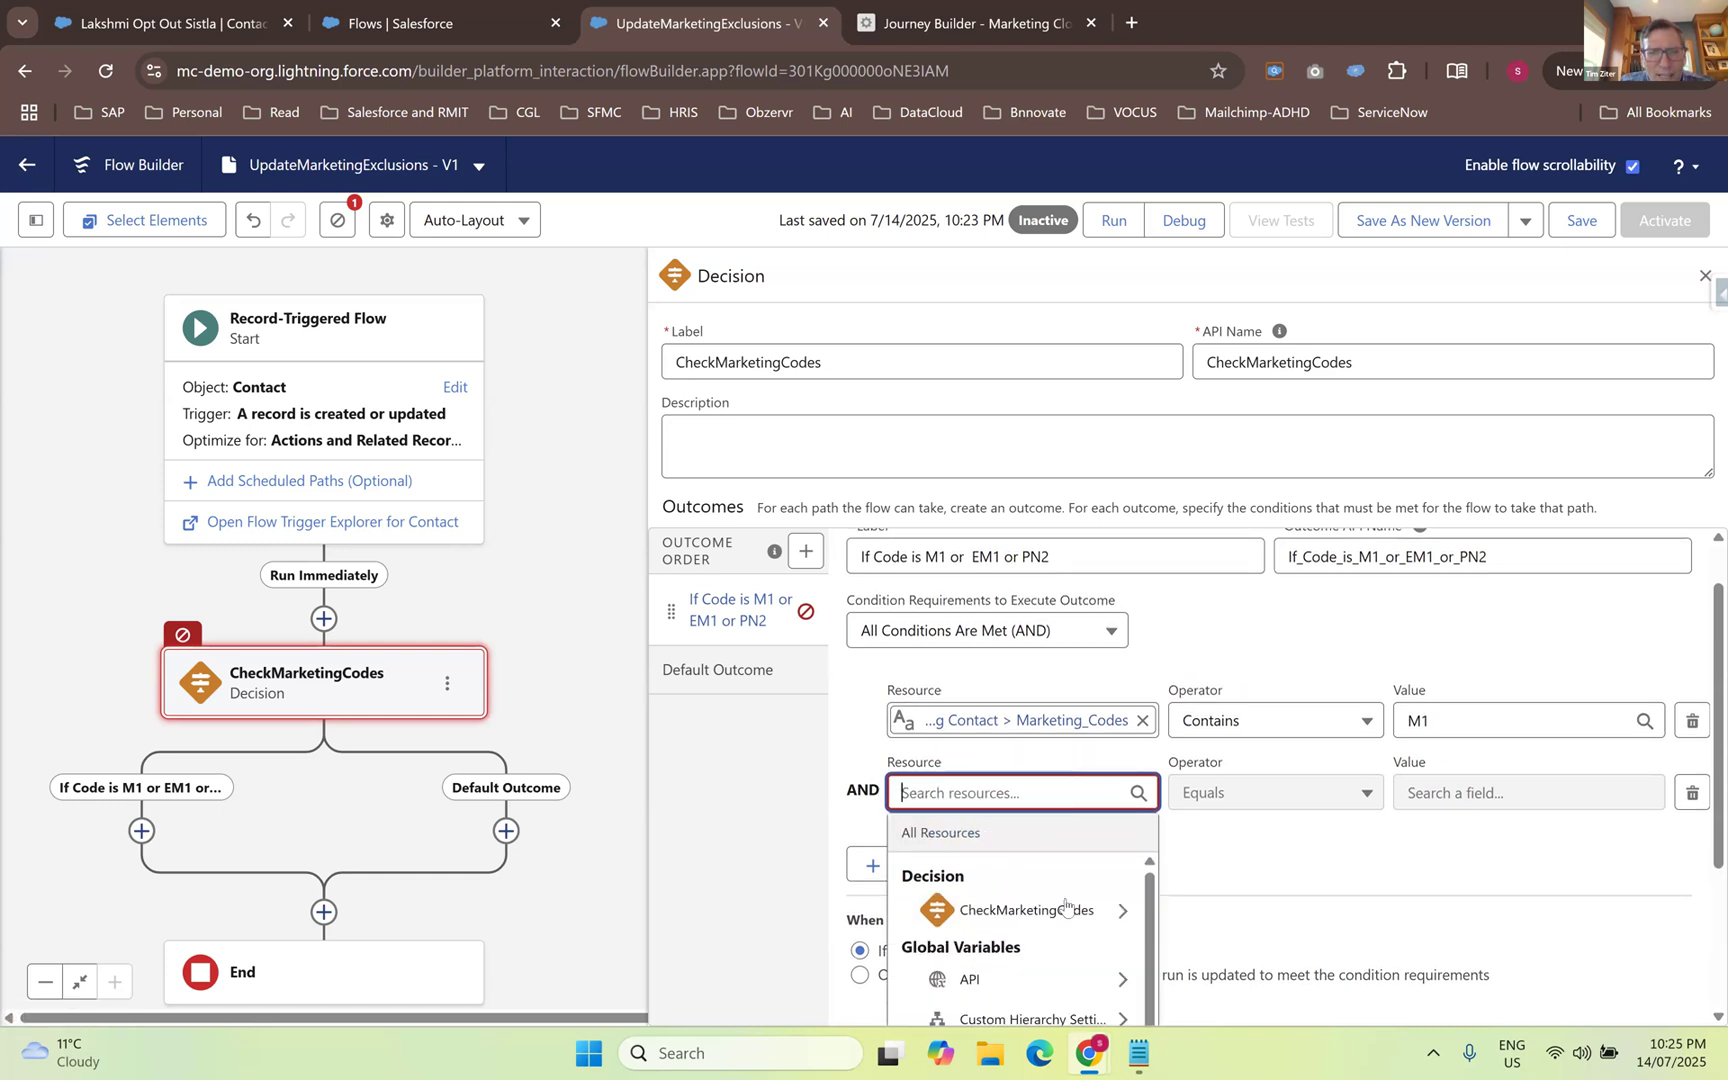
pyautogui.click(1222, 891)
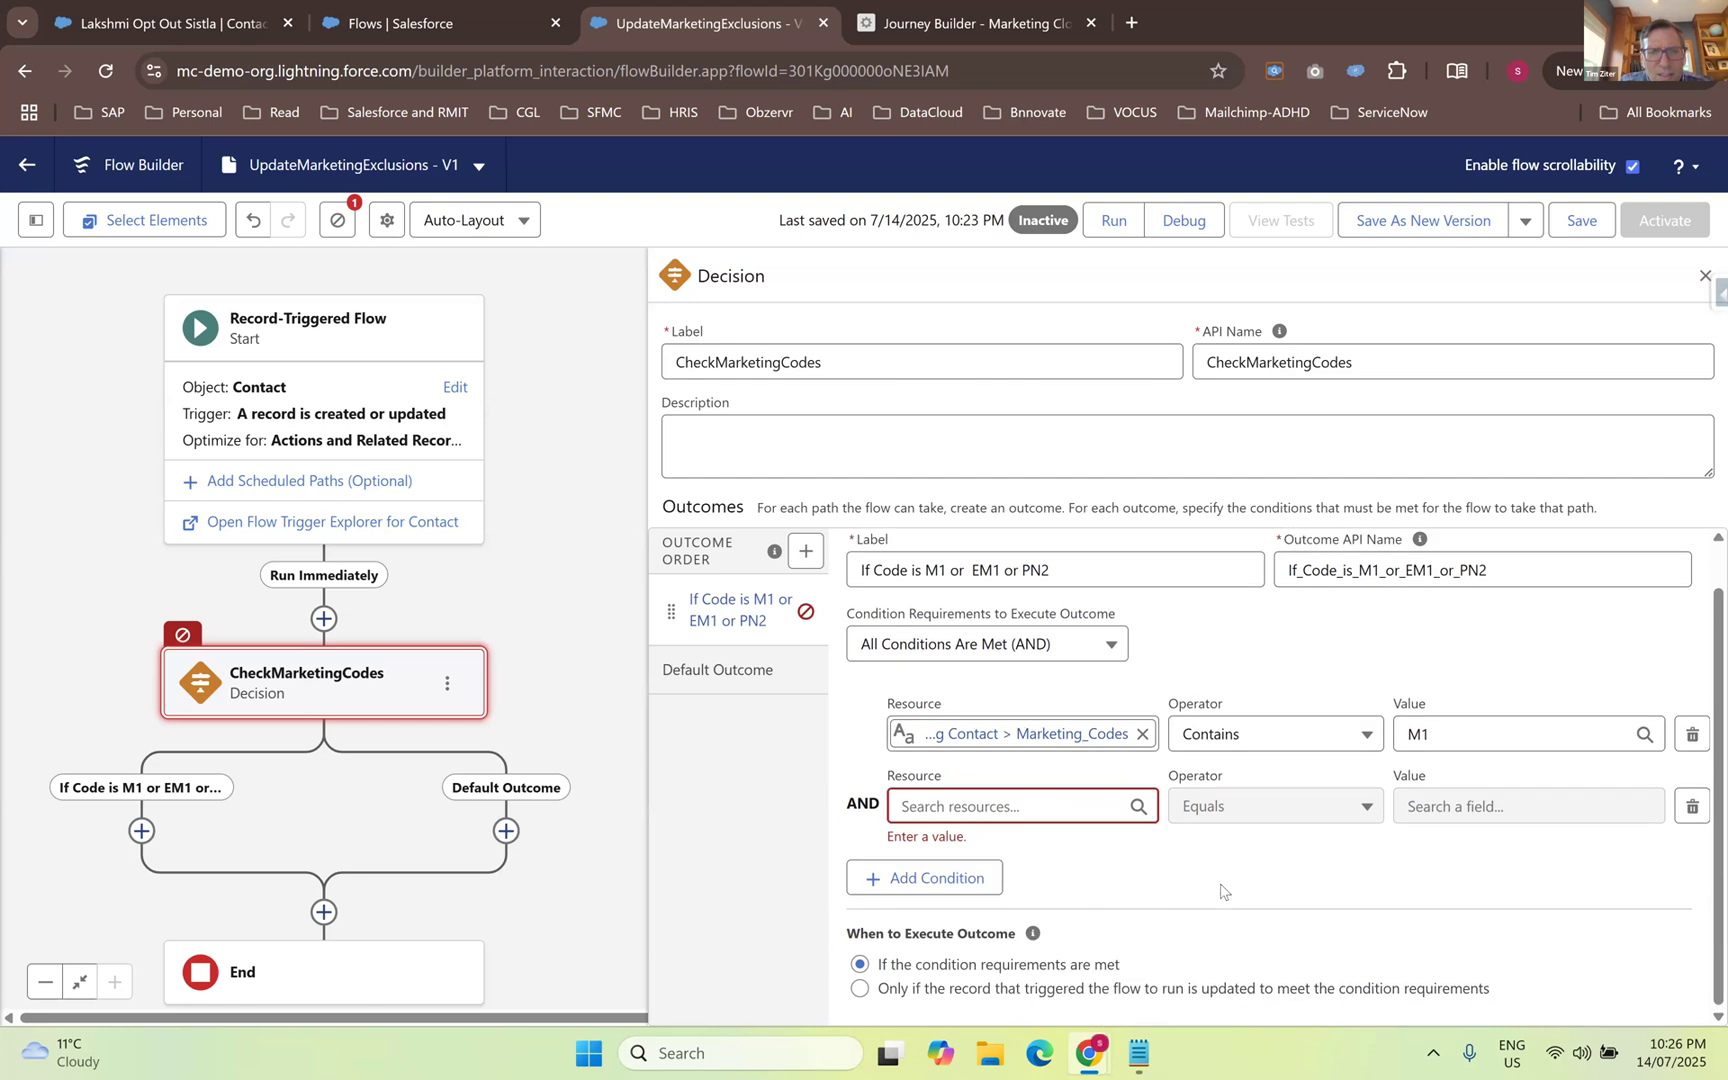
pyautogui.click(1055, 806)
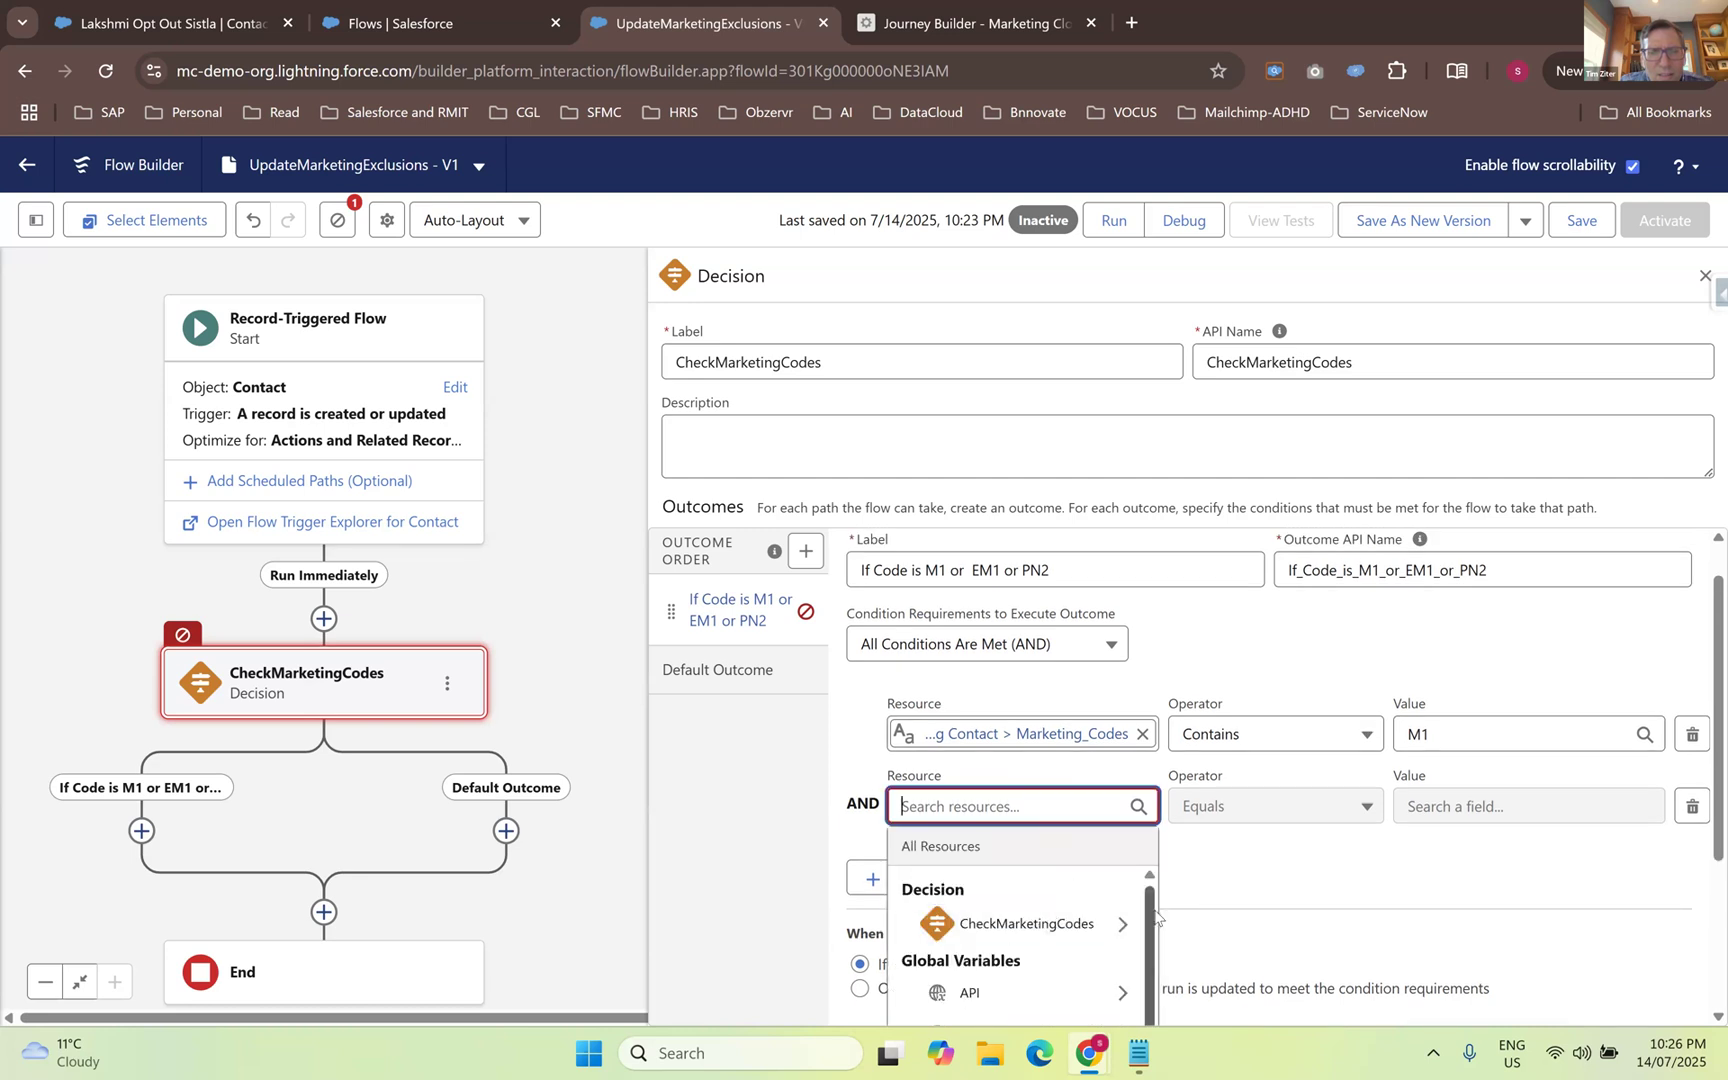
pyautogui.moveTo(1151, 926); pyautogui.dragTo(1153, 868)
pyautogui.scroll(-2, 1221, 870)
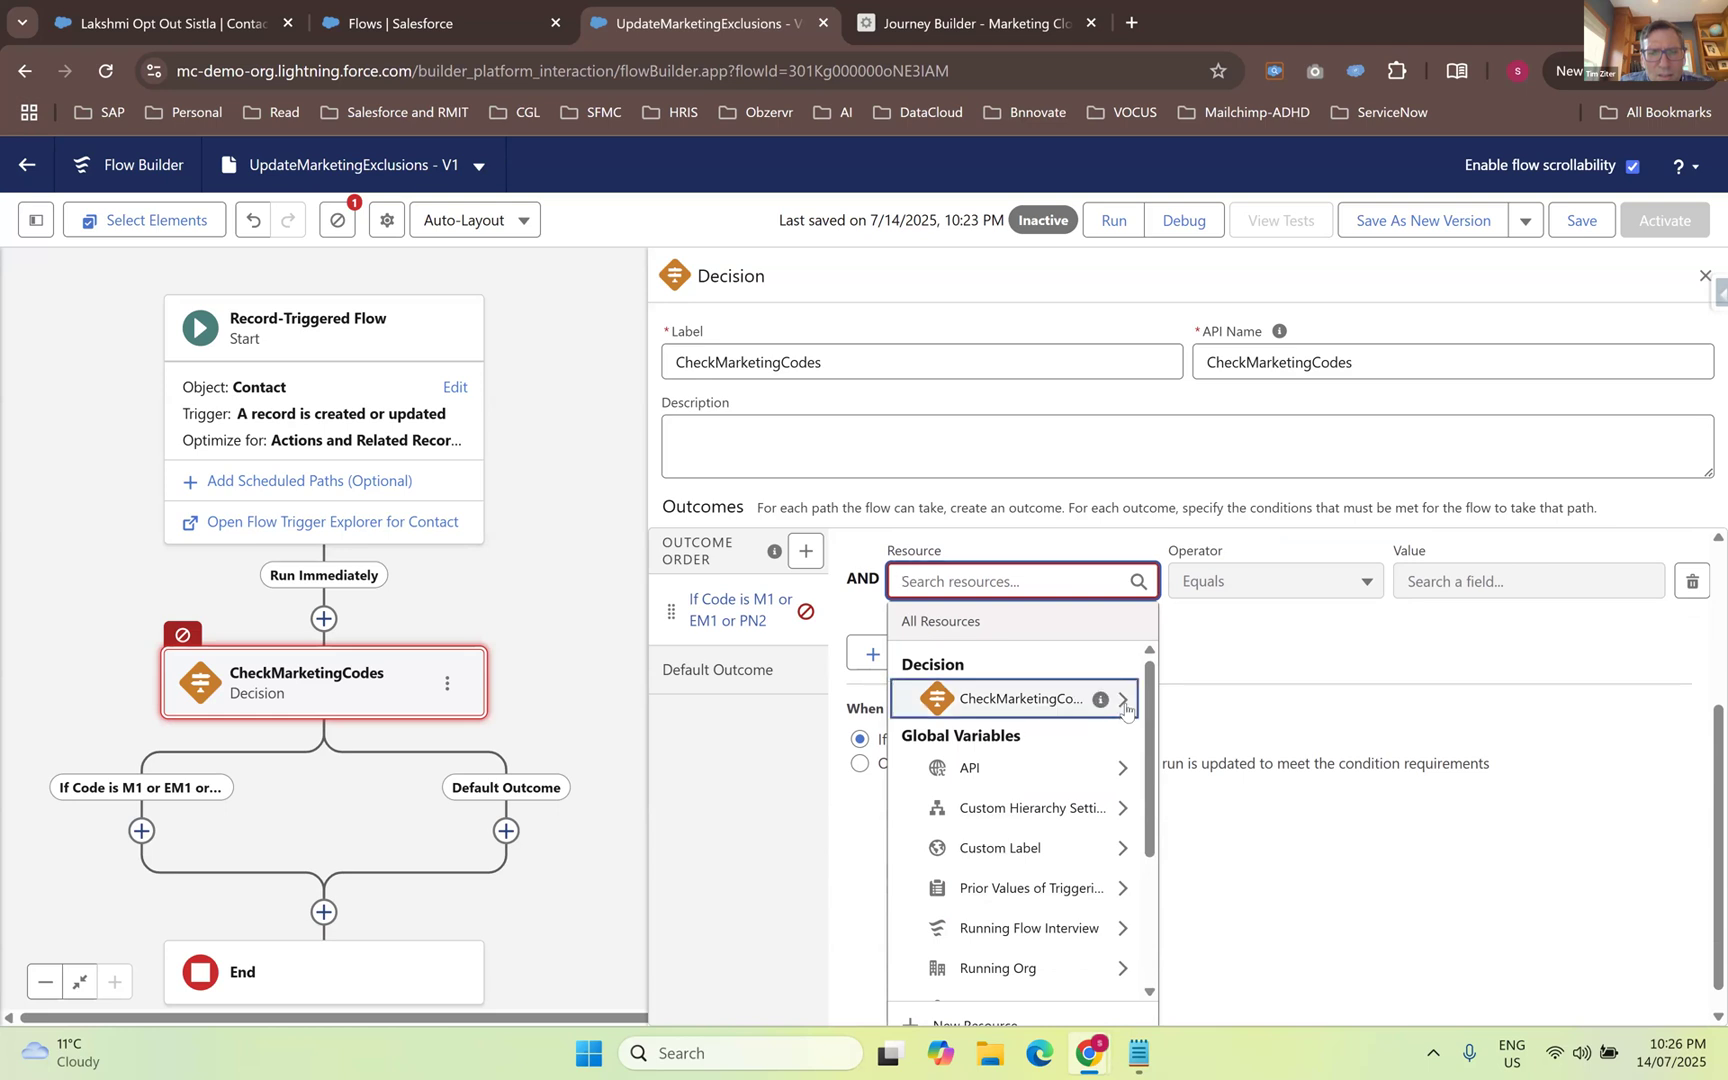
pyautogui.click(1122, 700)
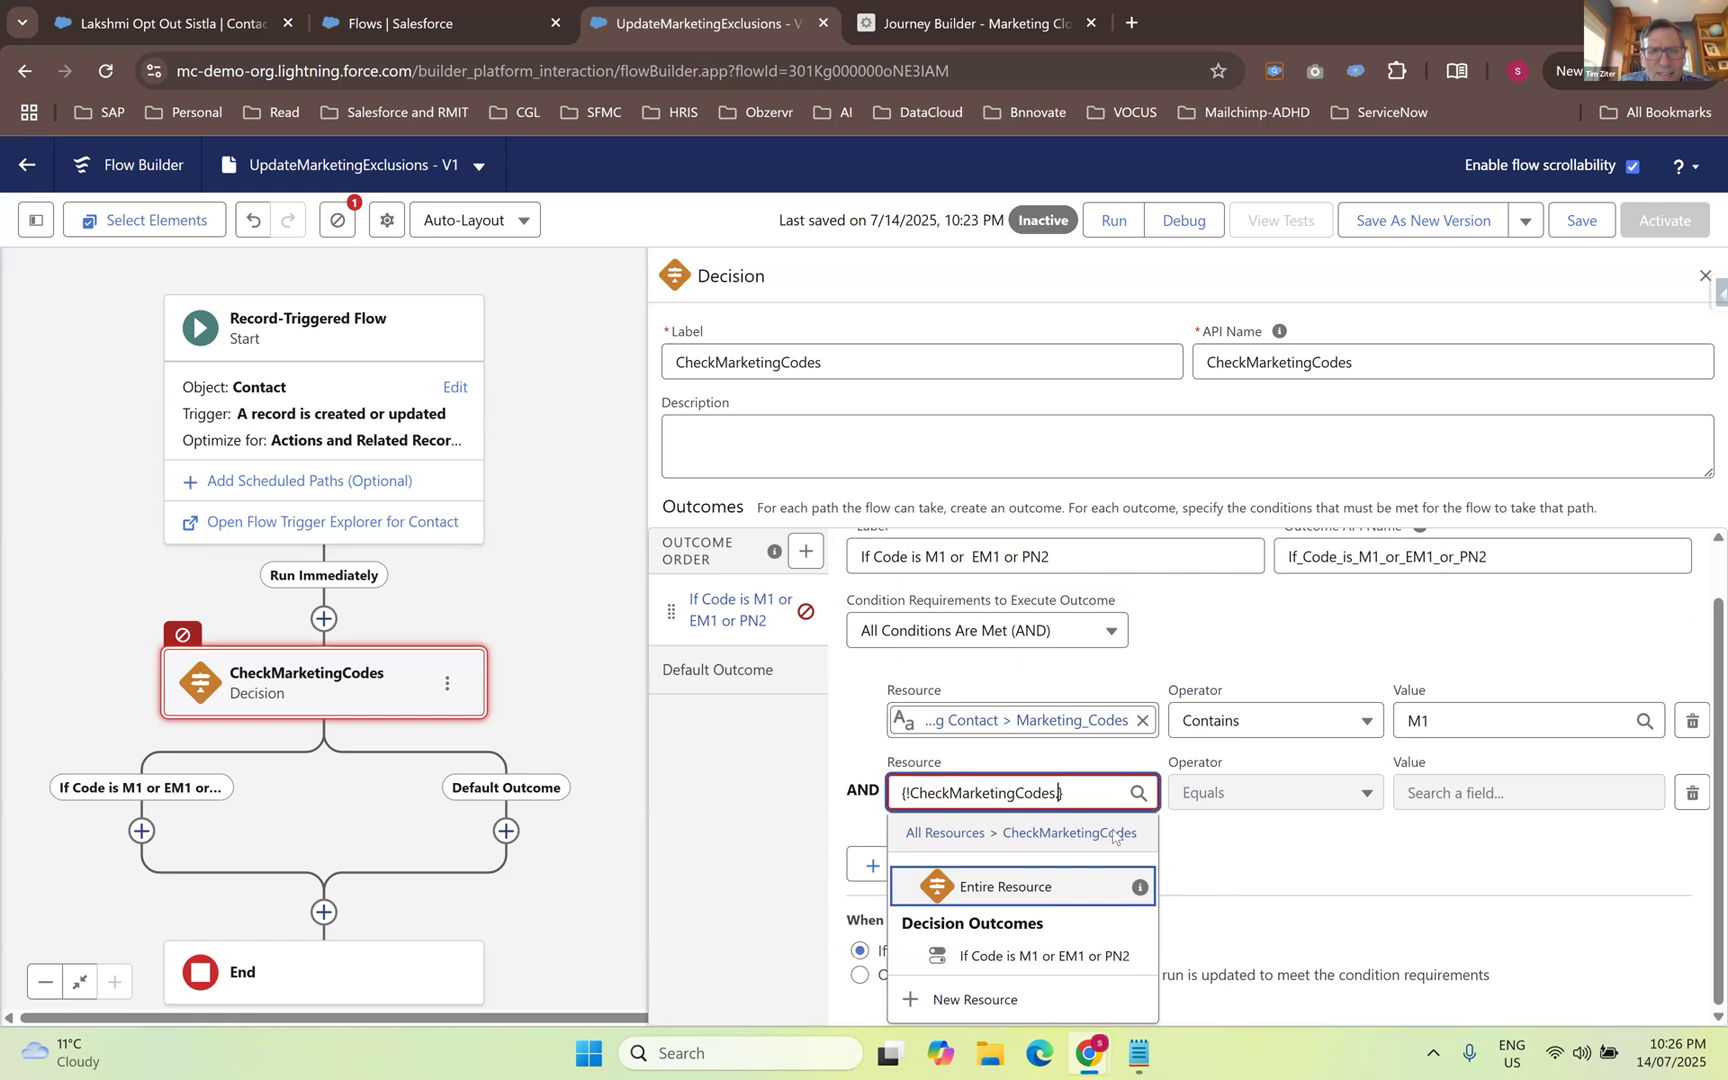
pyautogui.tripleClick(1085, 792)
pyautogui.press('BackSpace')
# - Set the second condition's resource to the Marketing_Codes field of the Triggering Contact
pyautogui.write('con')
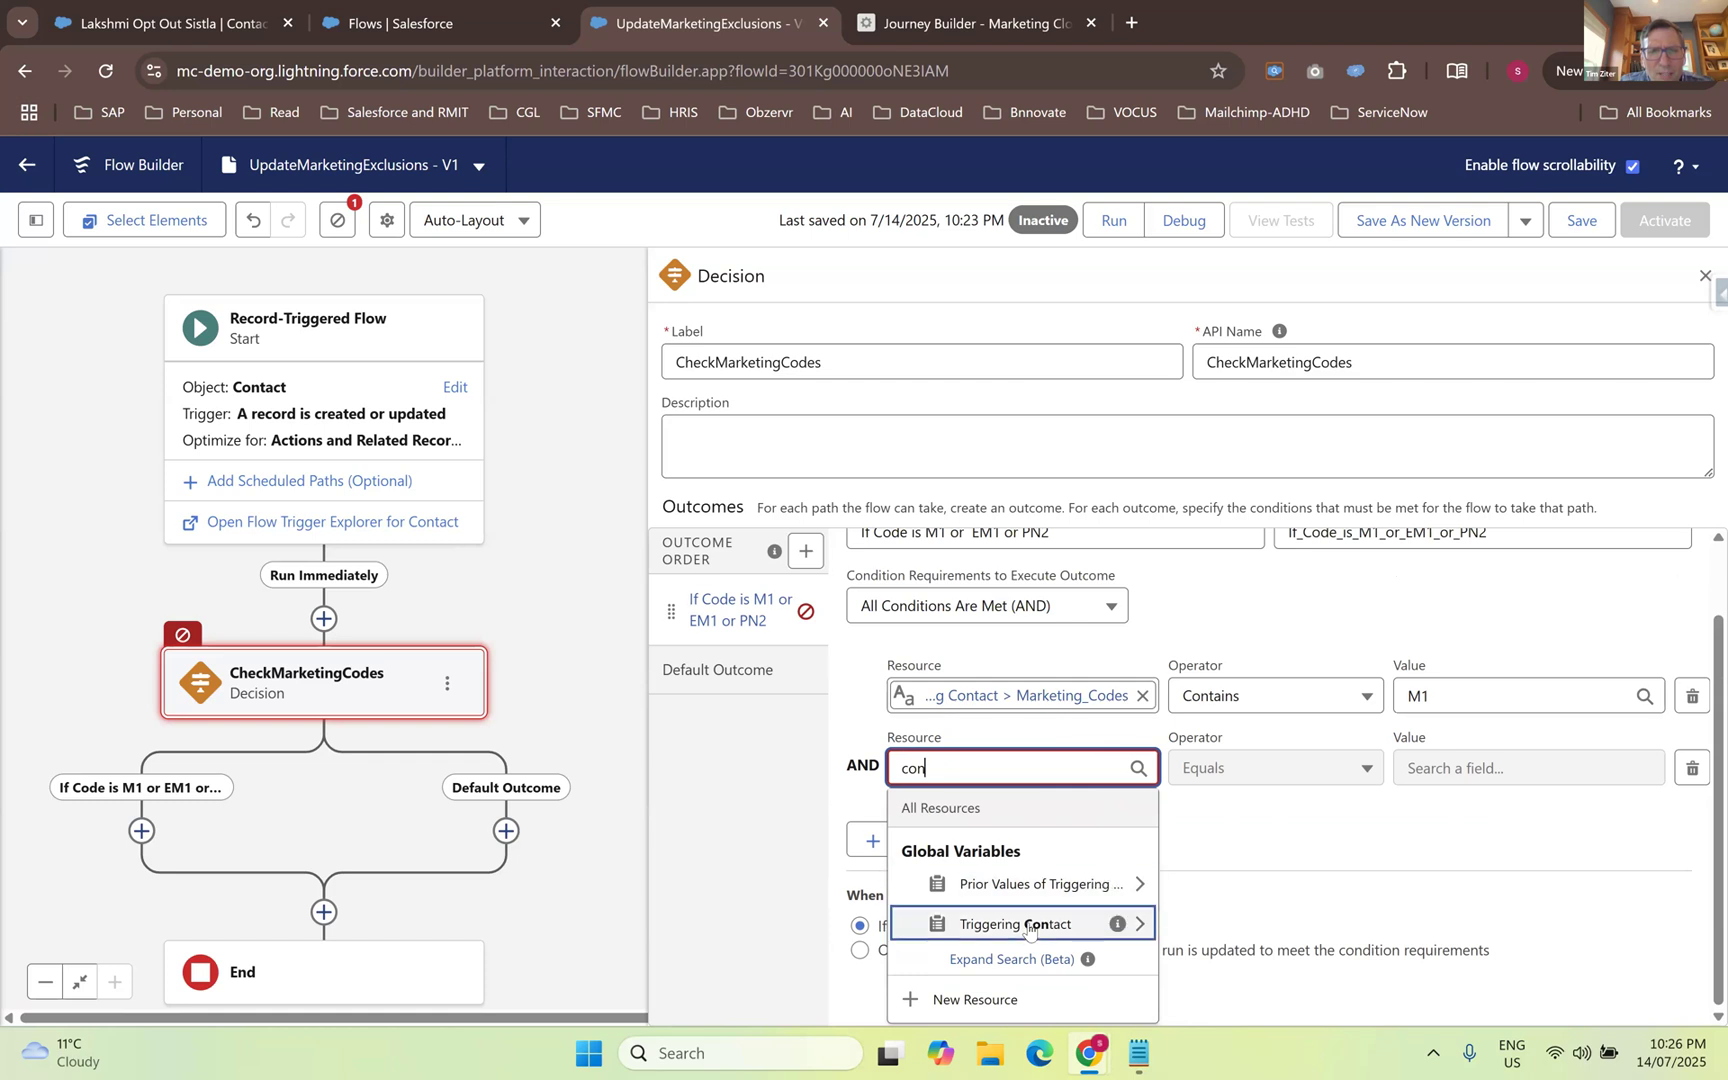
pyautogui.click(1030, 925)
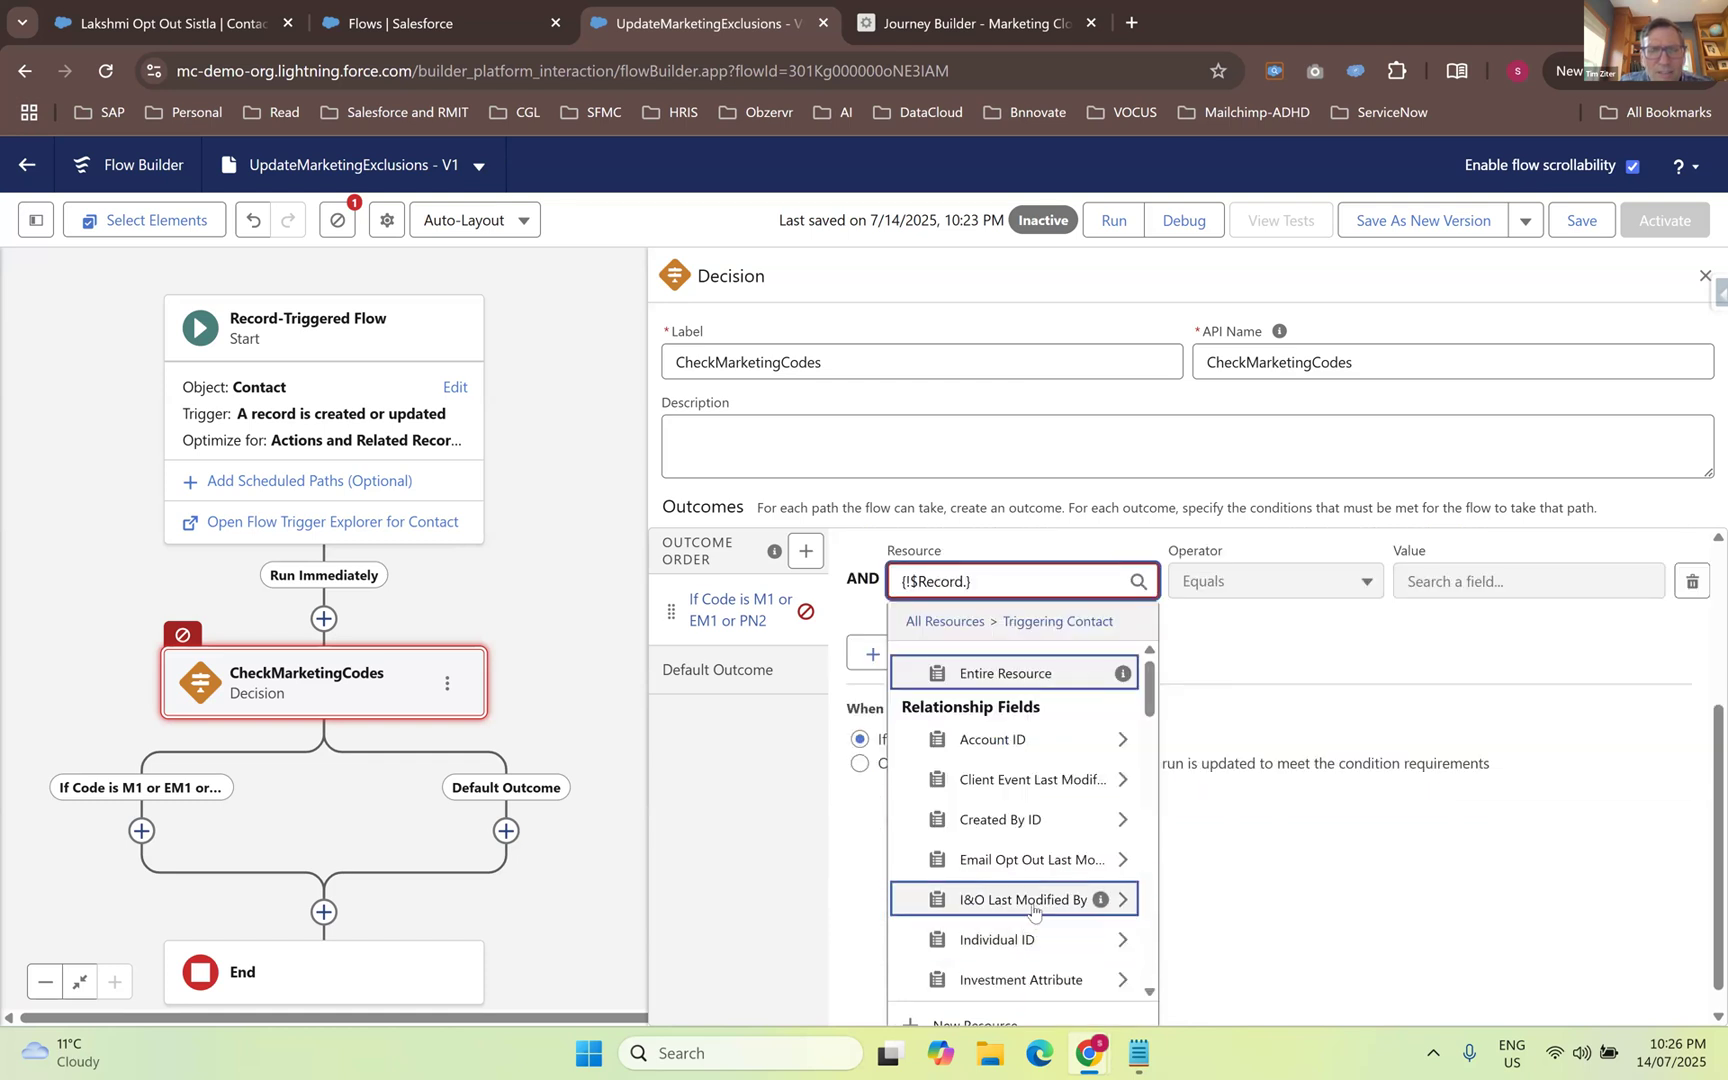
pyautogui.write('mar')
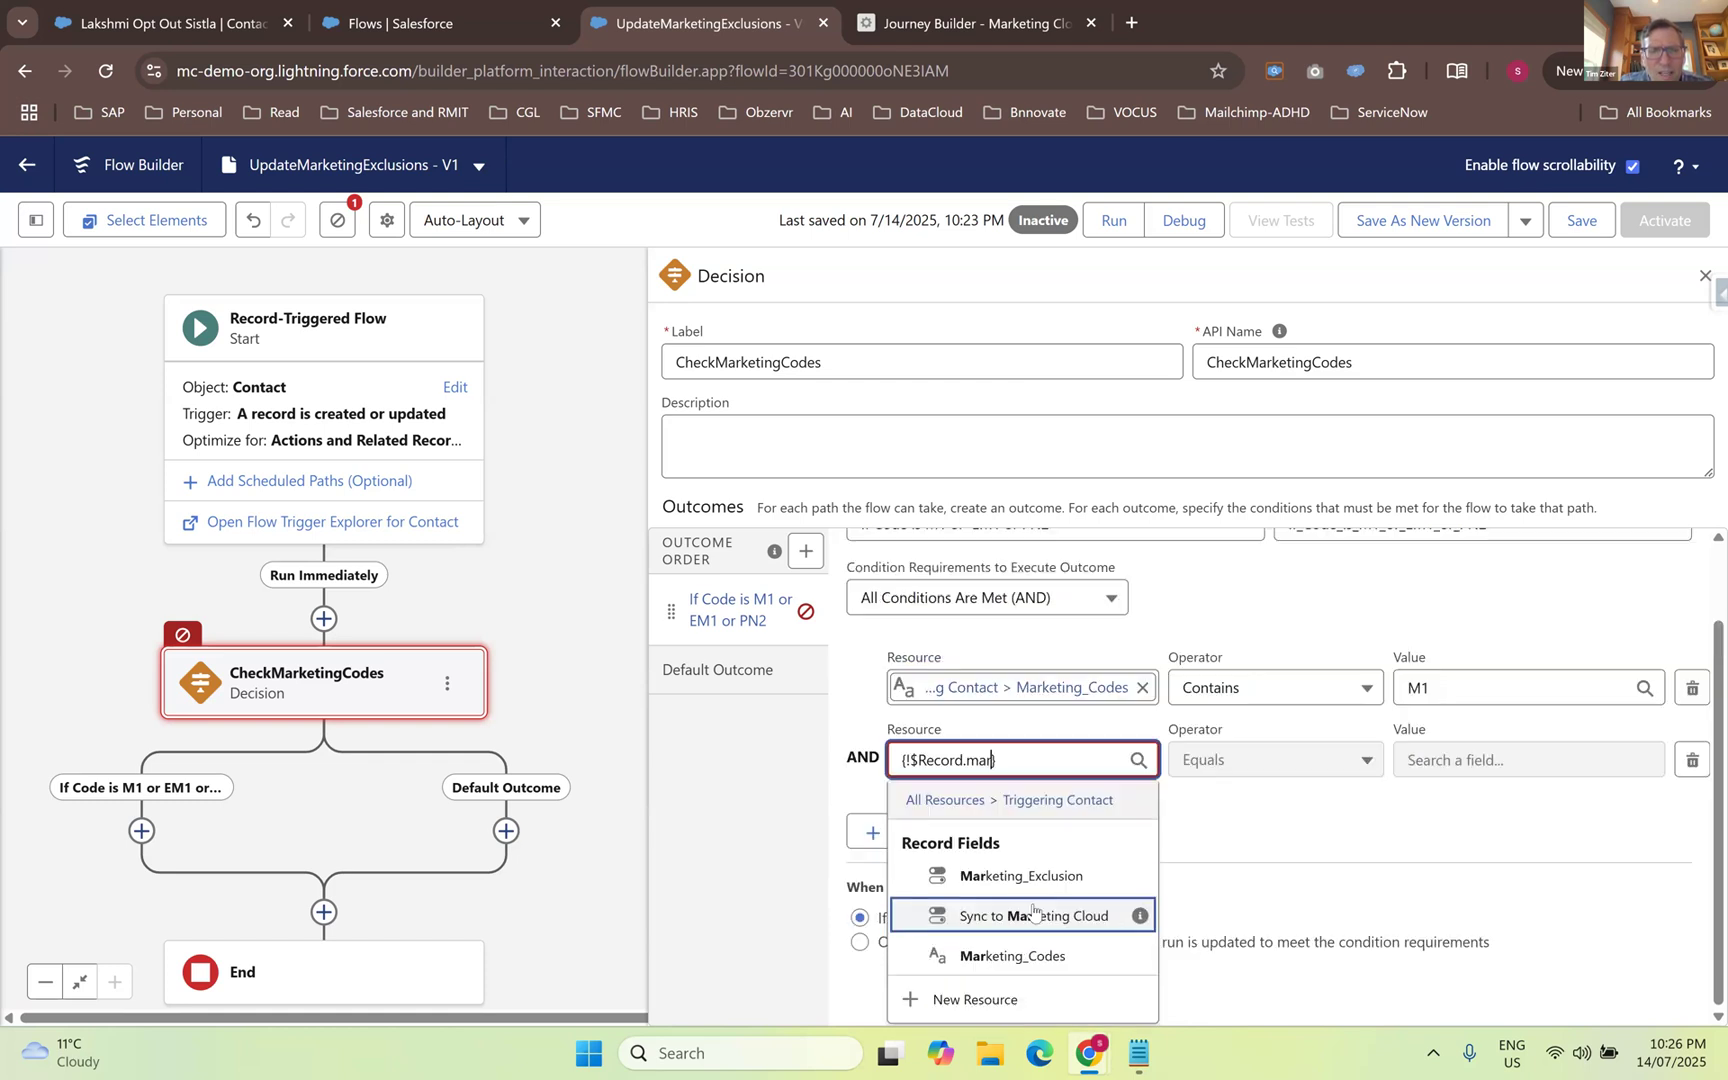
pyautogui.click(1034, 955)
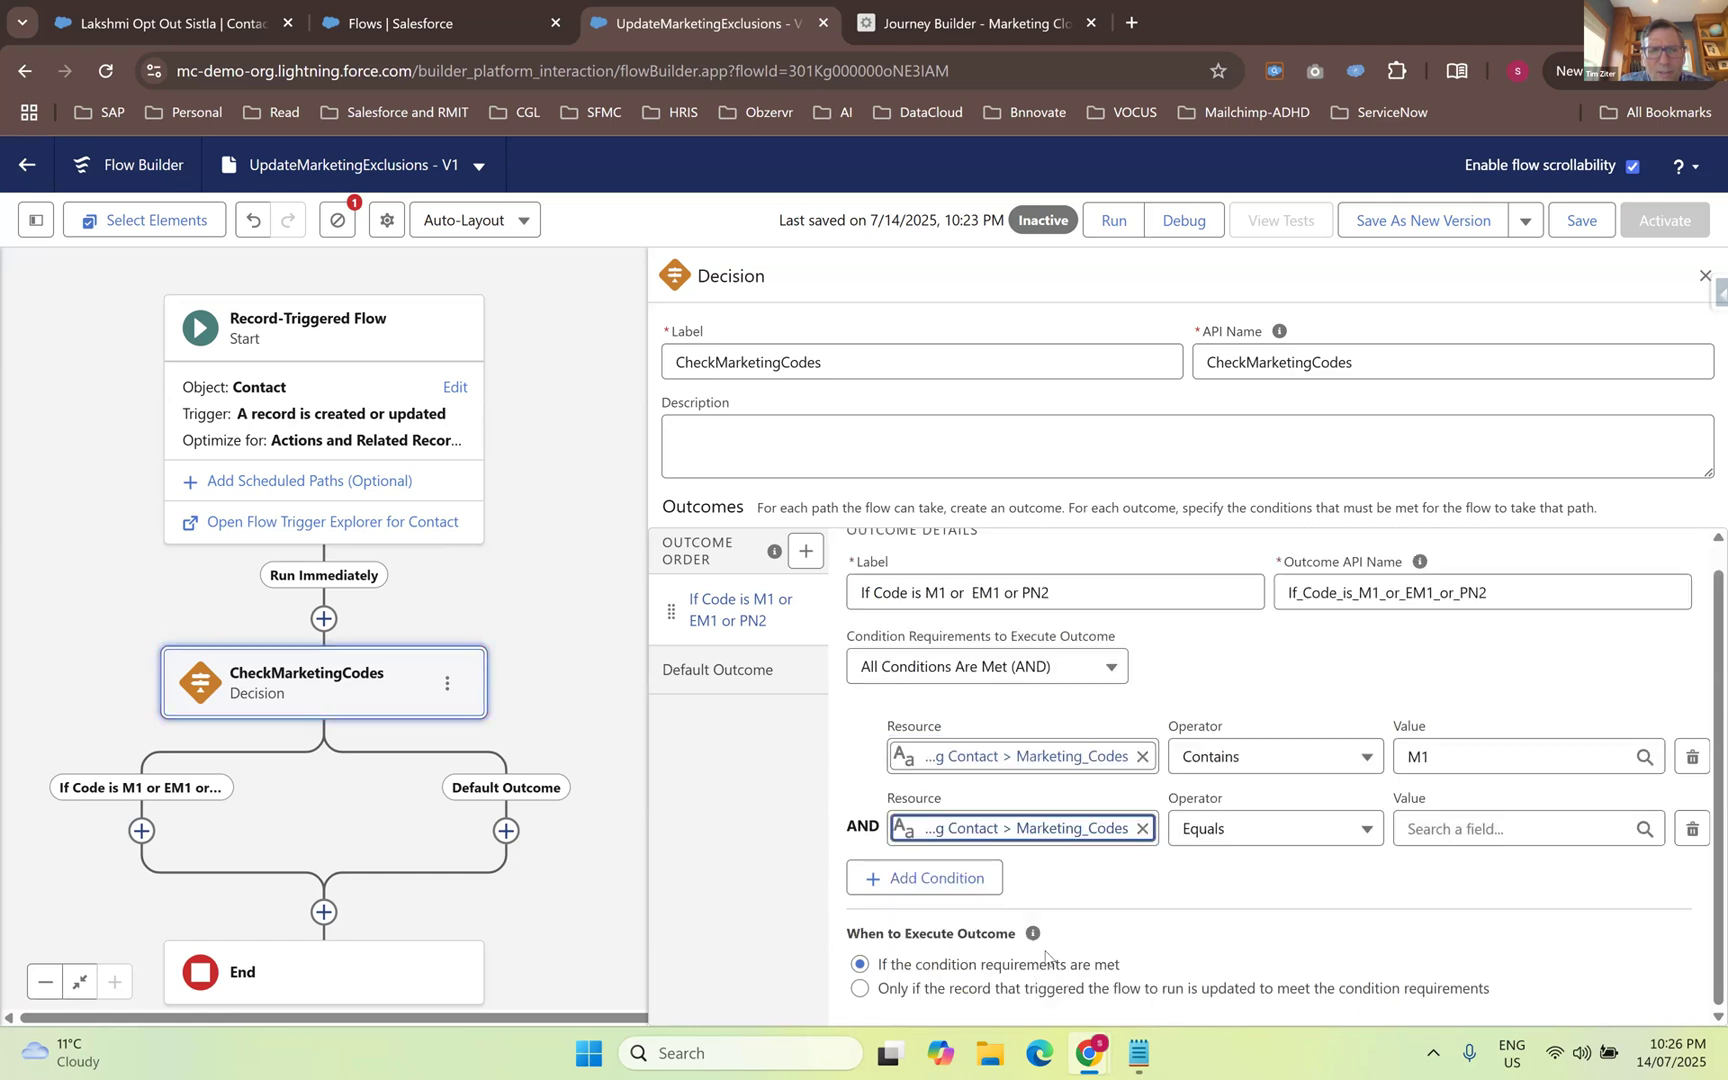
# - Make the second condition check that Marketing_Codes Contains EM1, and add a third condition to the outcome
pyautogui.click(1296, 838)
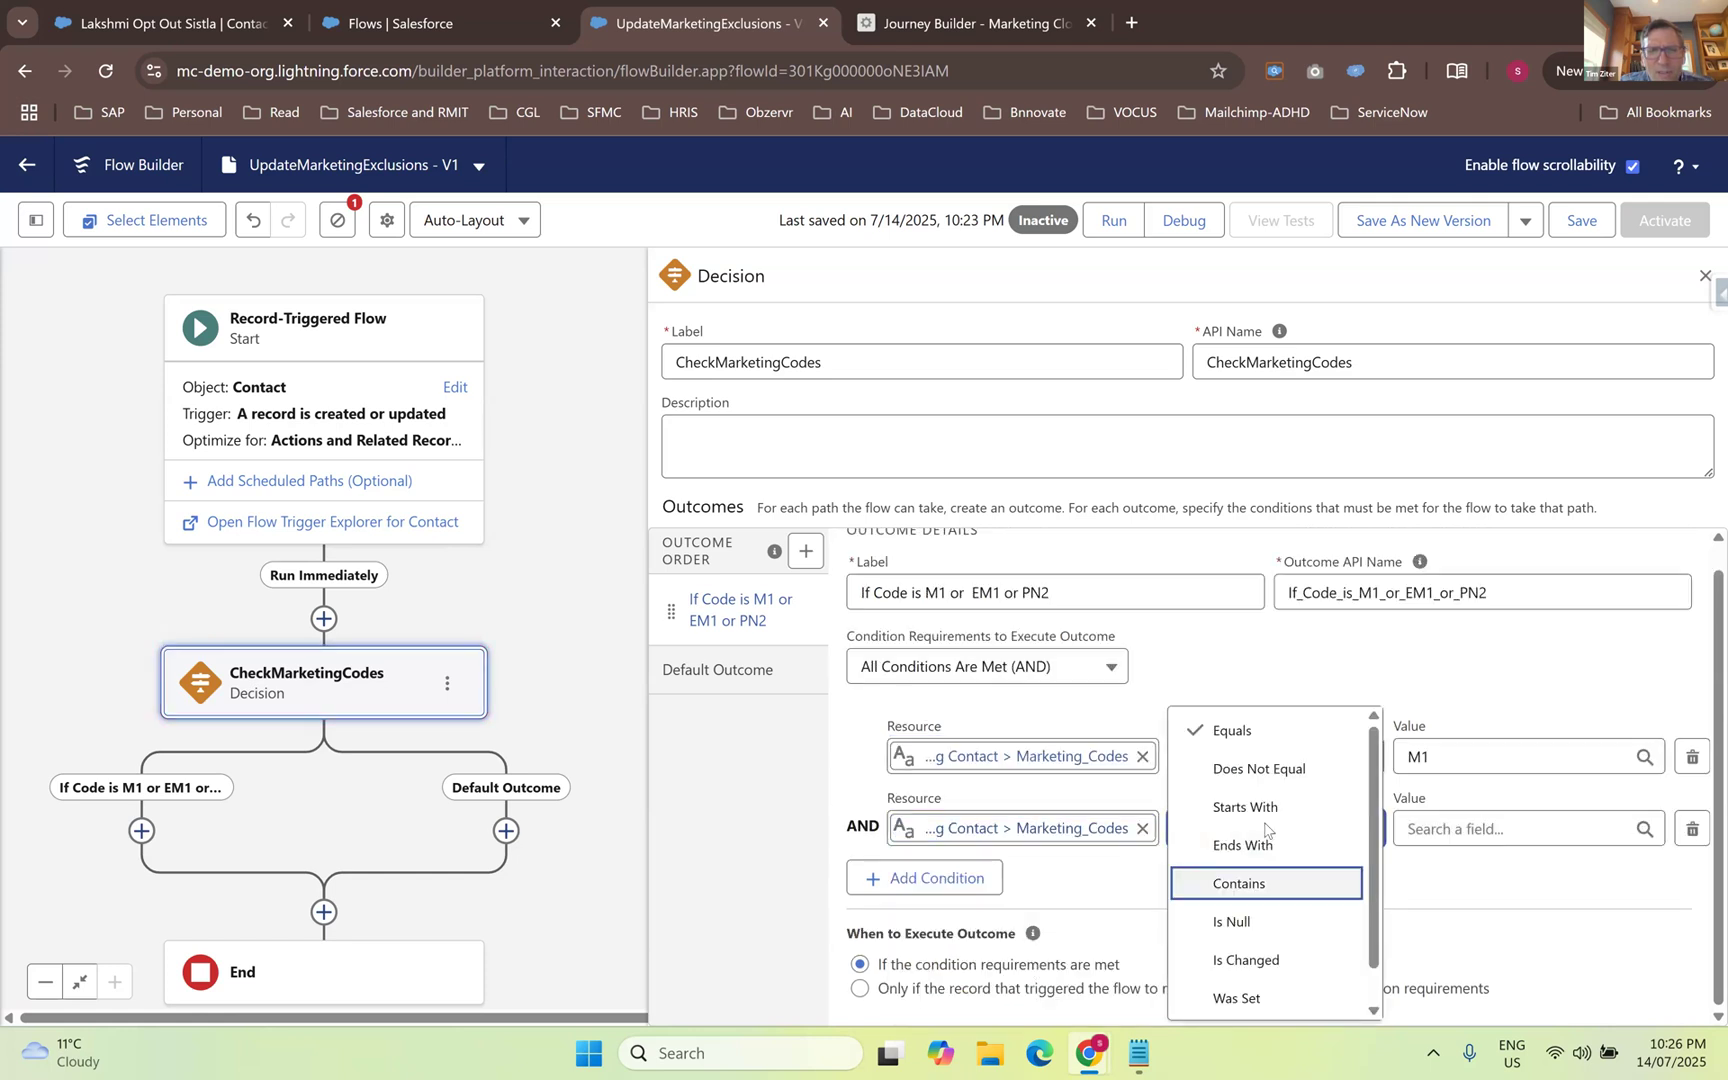
pyautogui.click(1250, 885)
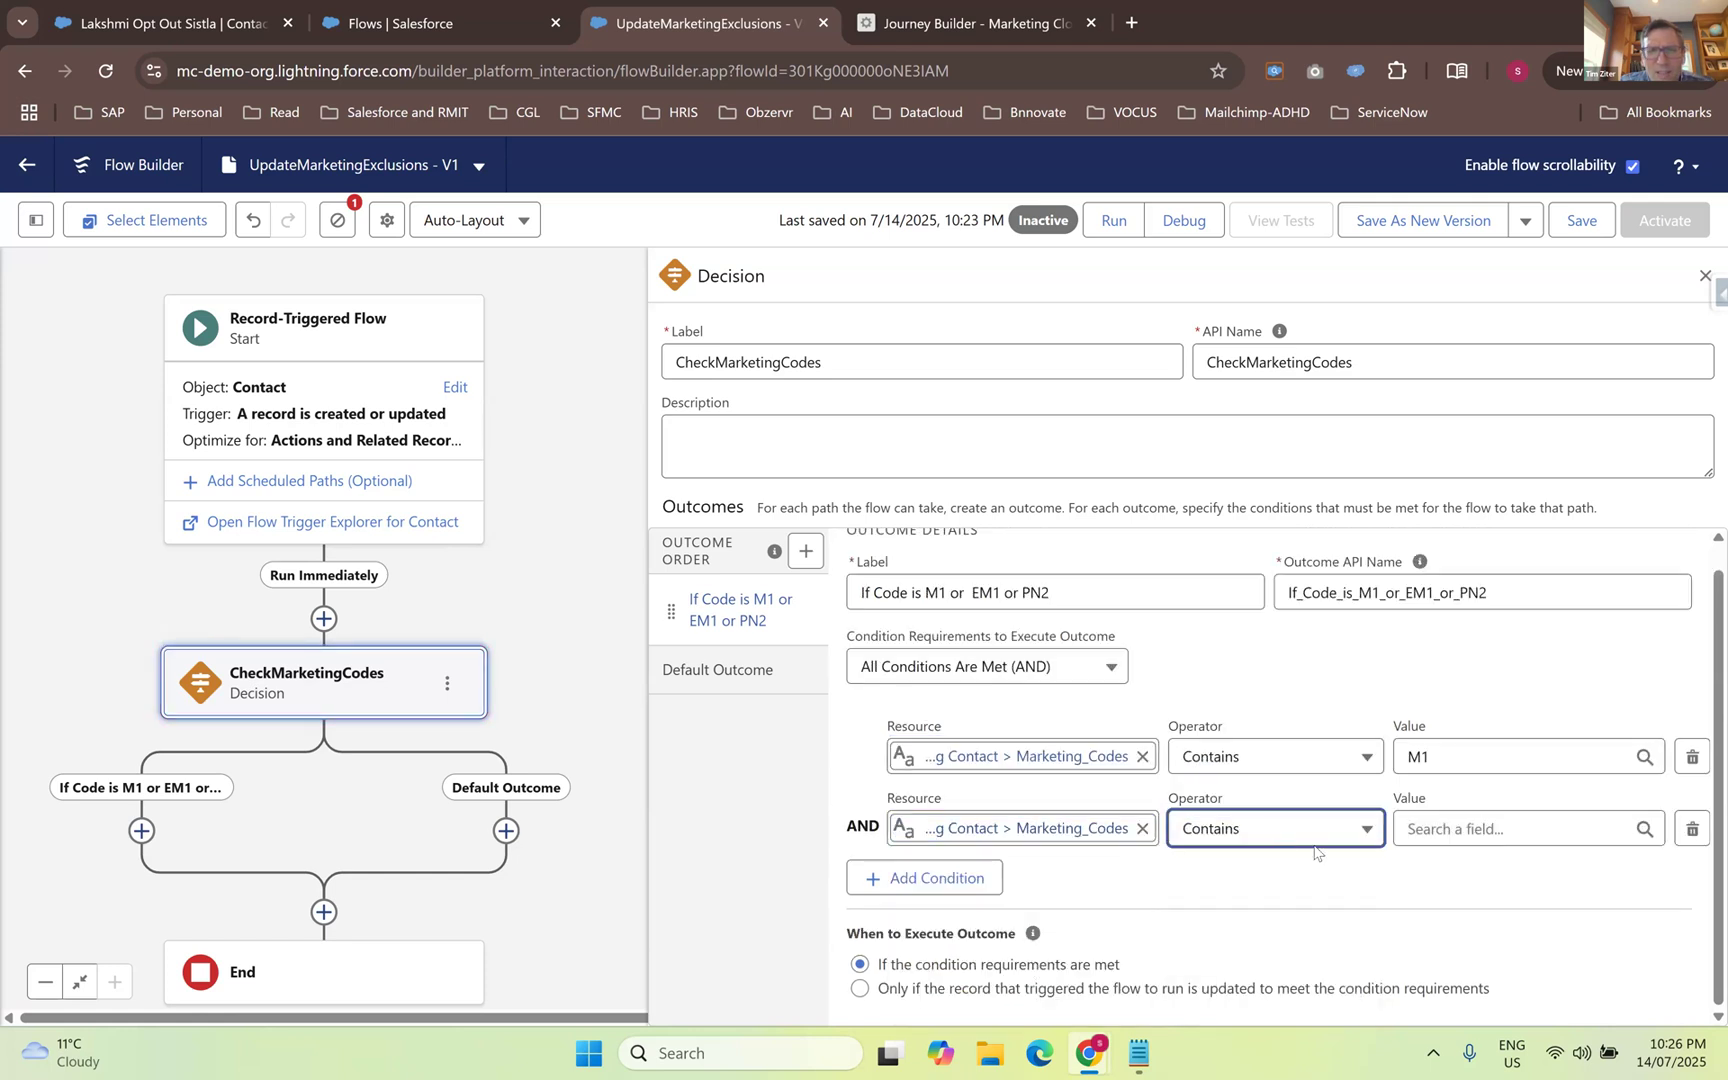
pyautogui.click(1454, 831)
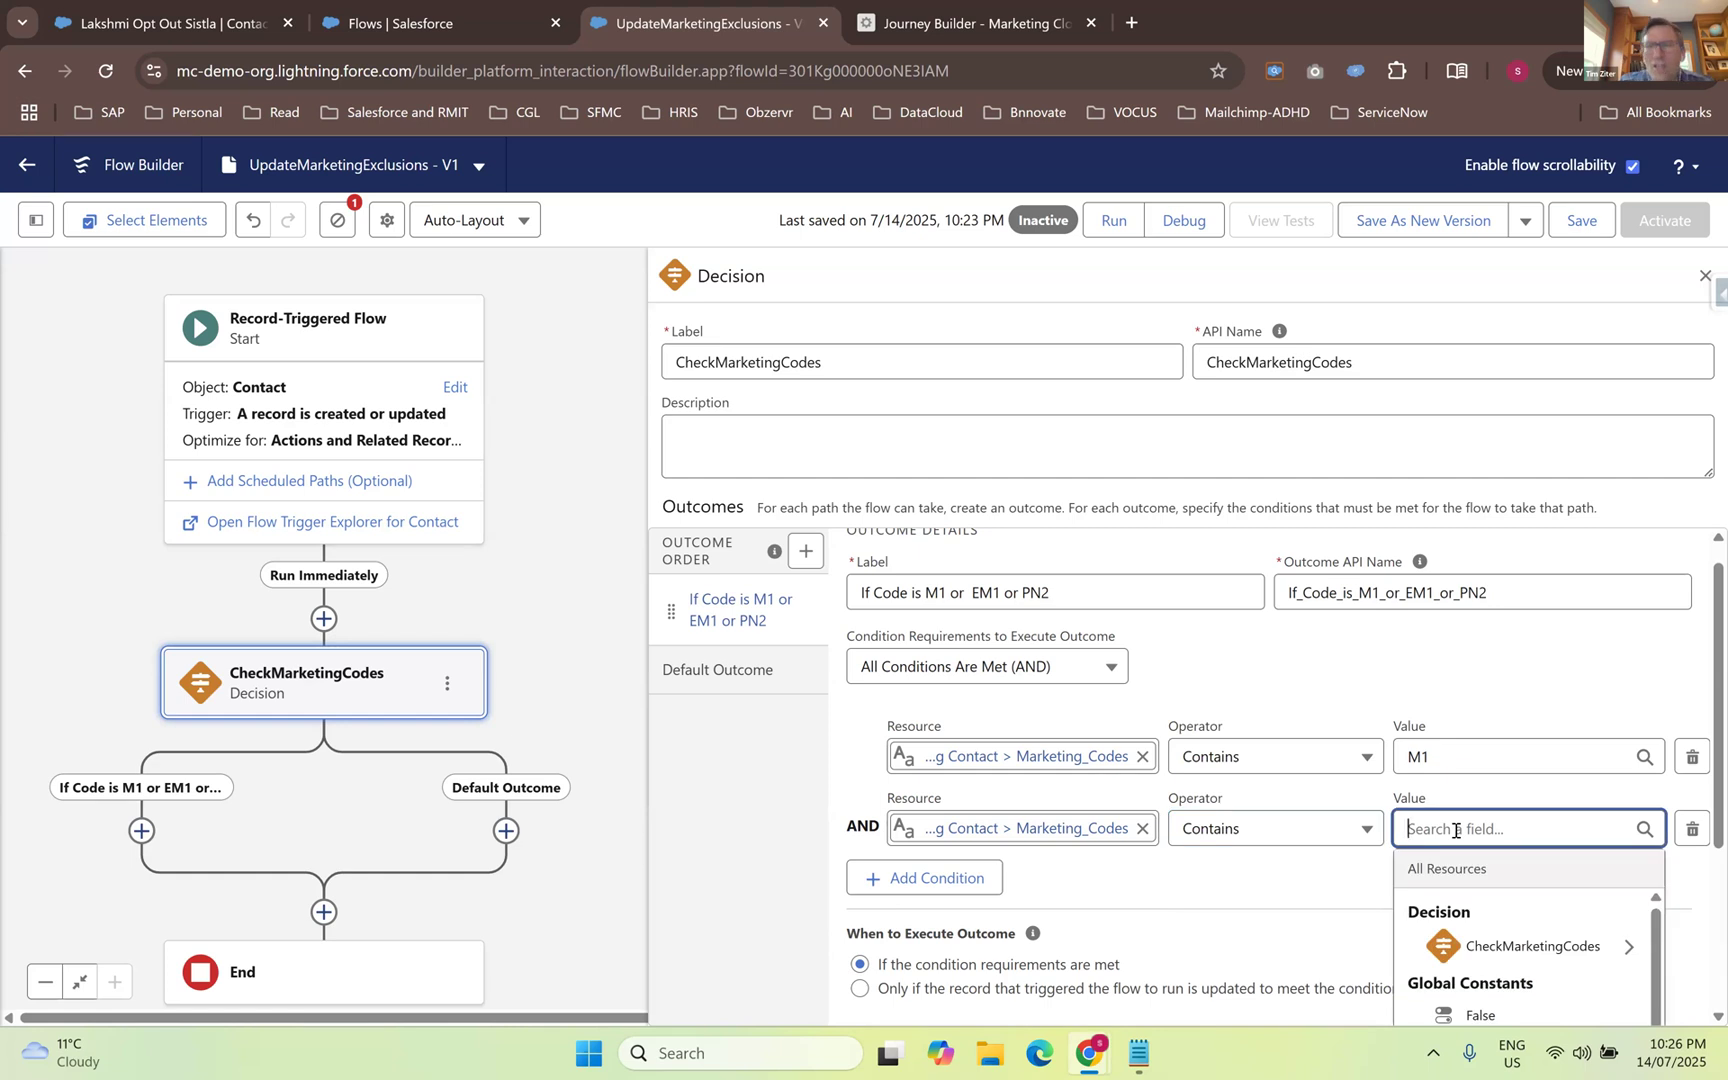
pyautogui.write('EM1')
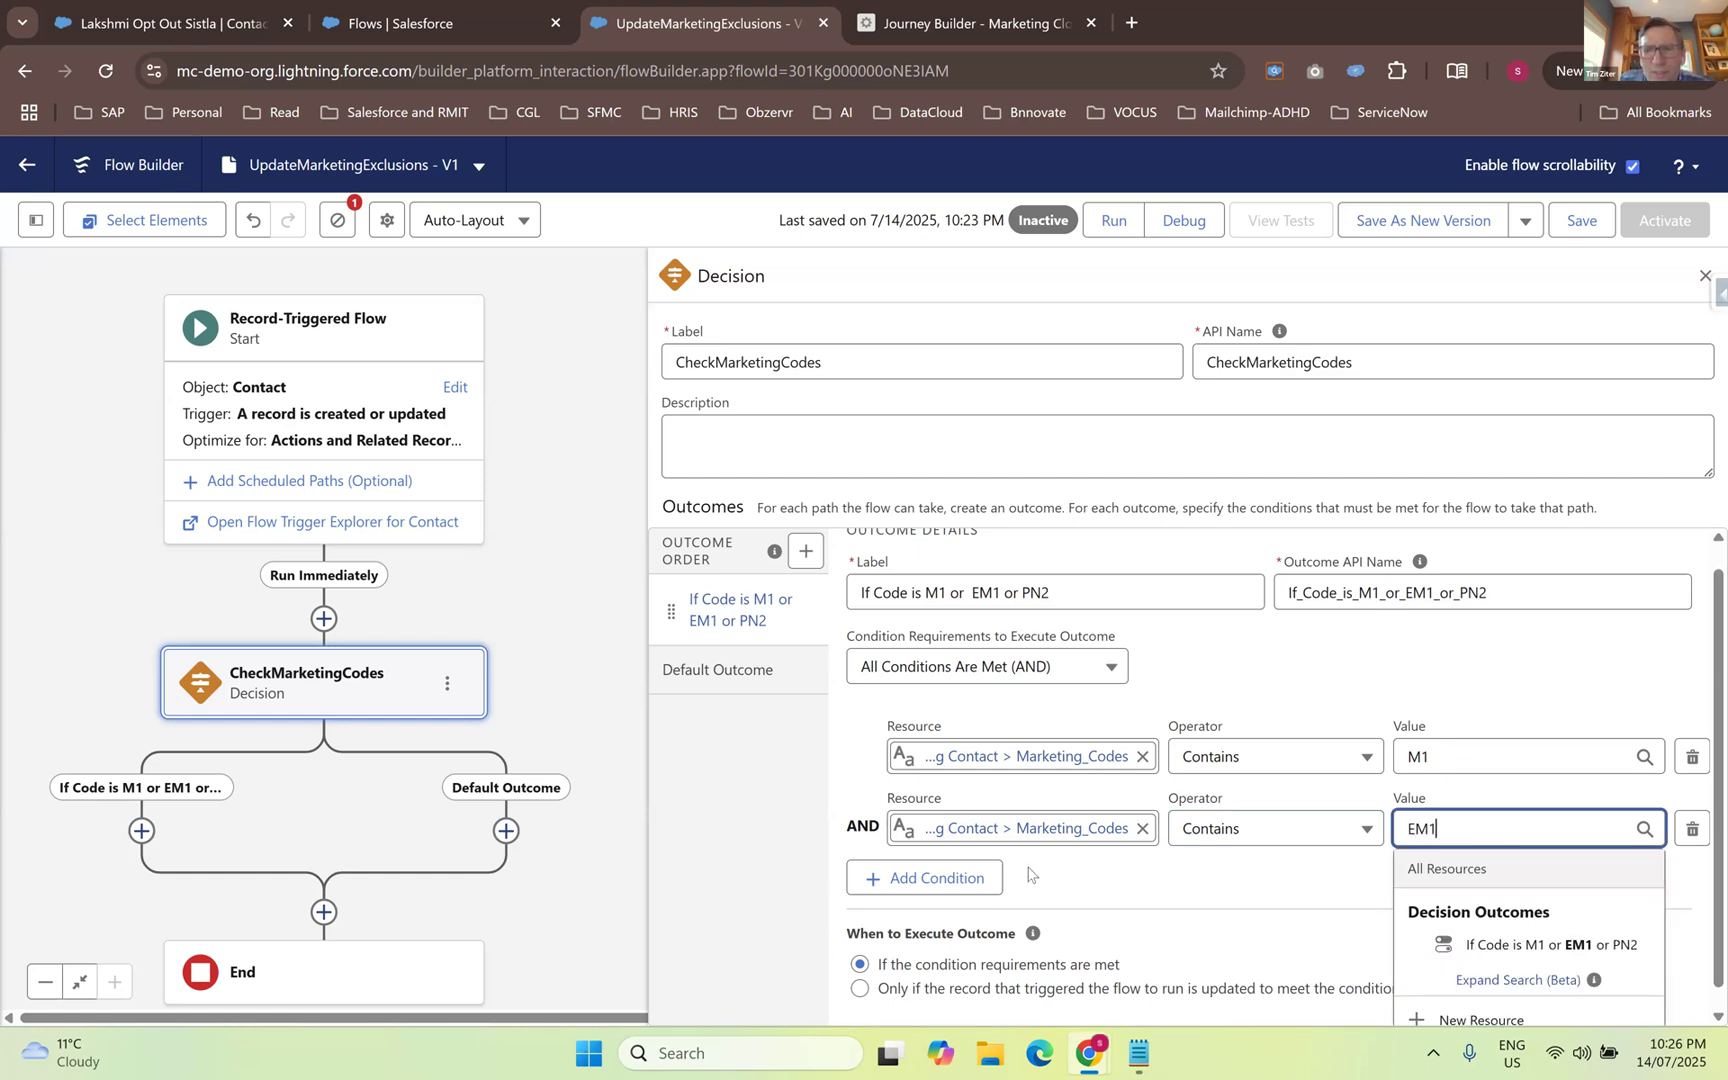
pyautogui.click(975, 890)
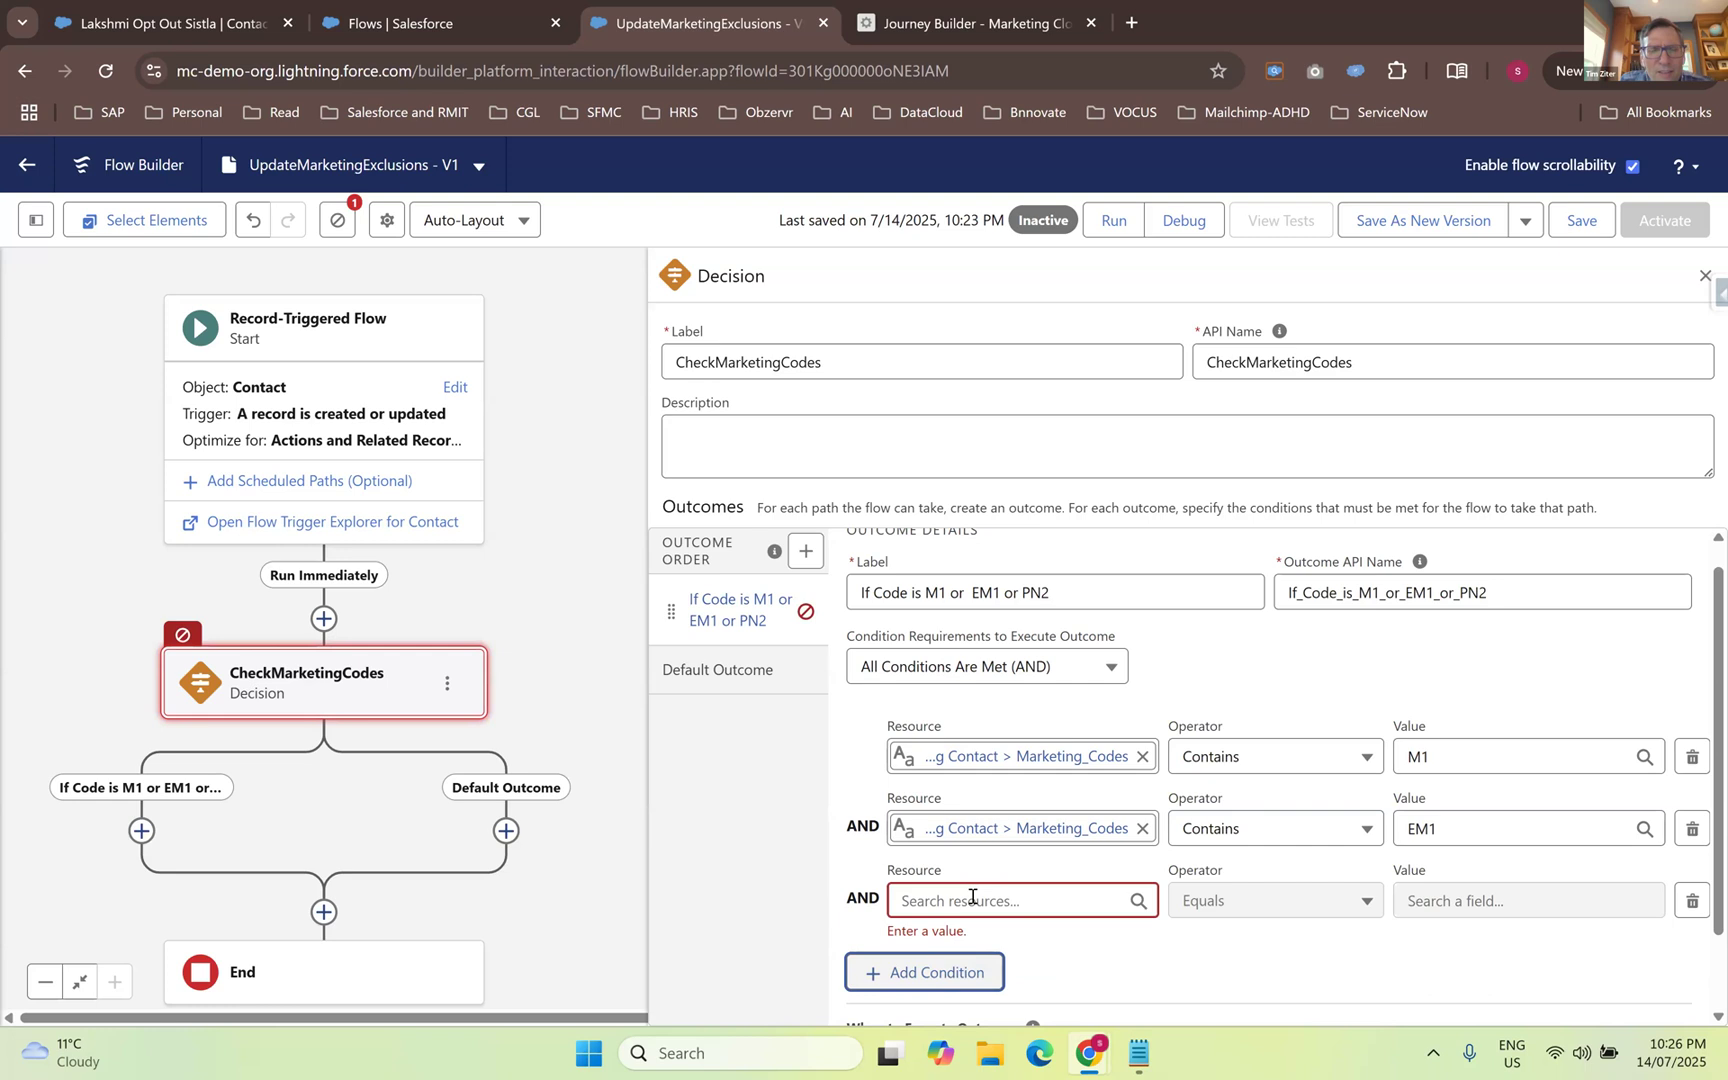
# - Set the third condition's resource to the Marketing_Codes field of the Triggering Contact
pyautogui.click(973, 899)
pyautogui.write('cont')
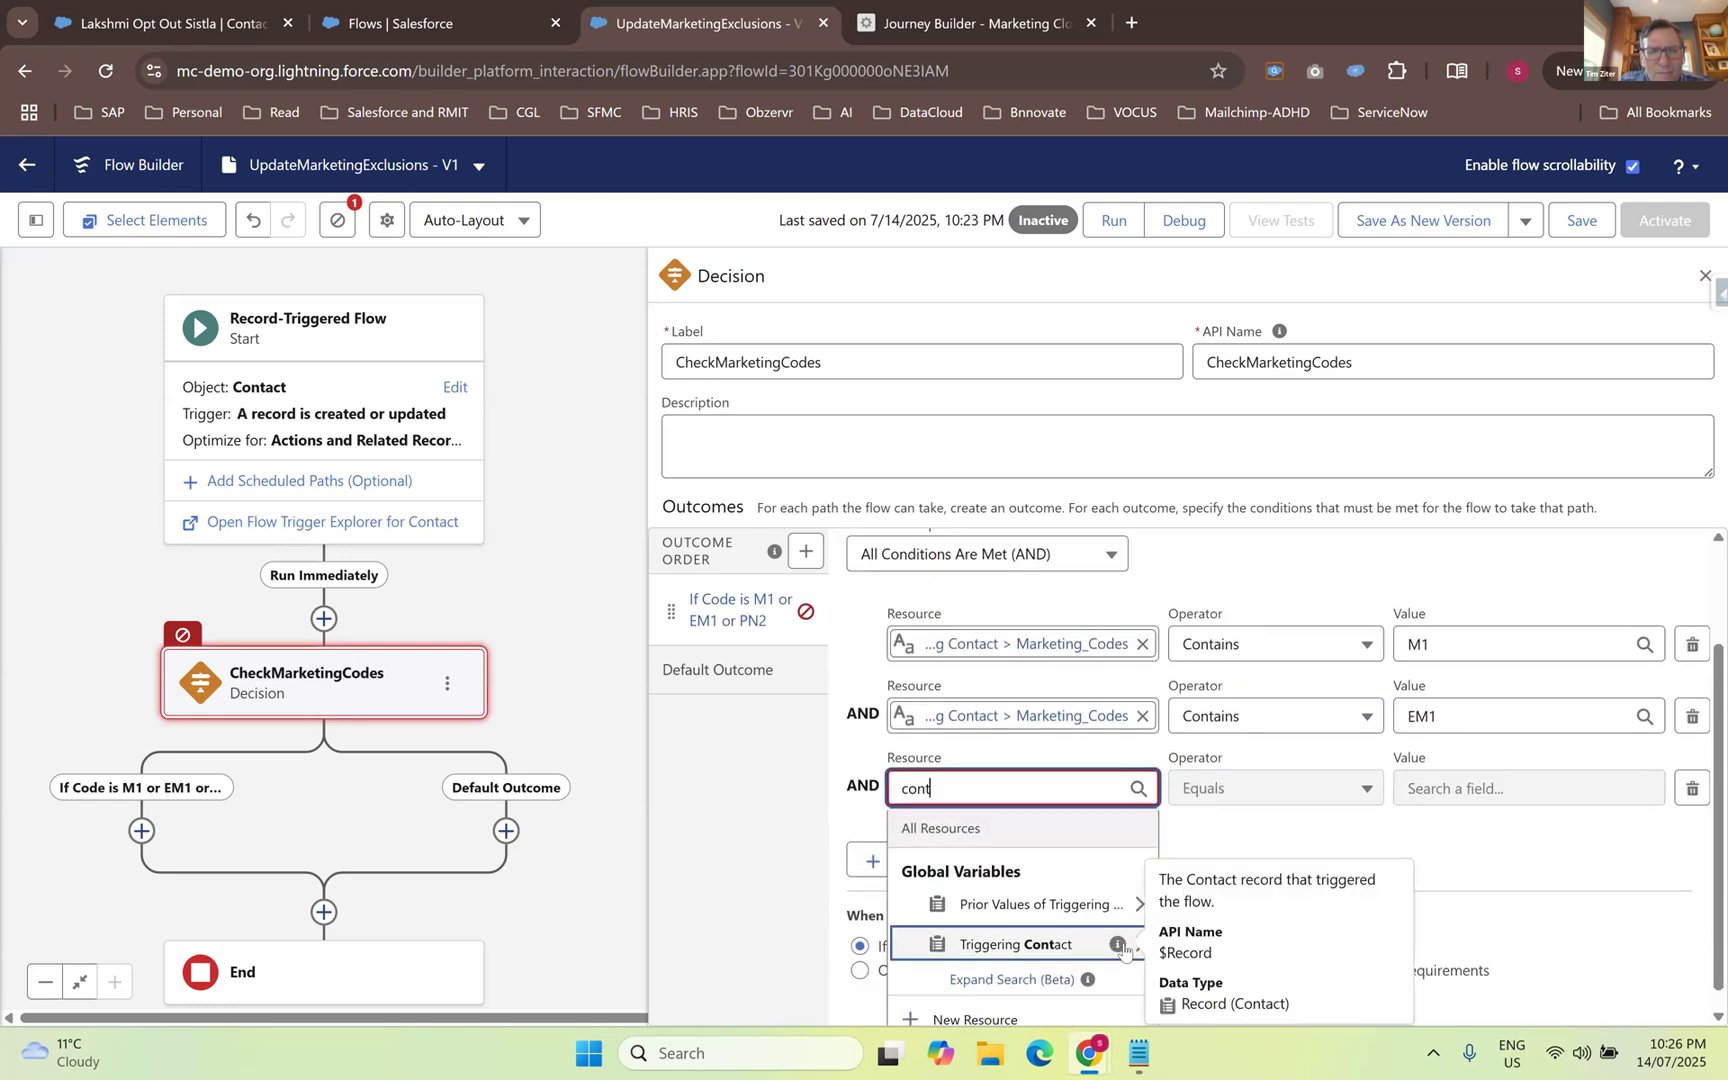
pyautogui.click(1131, 951)
pyautogui.write('ma')
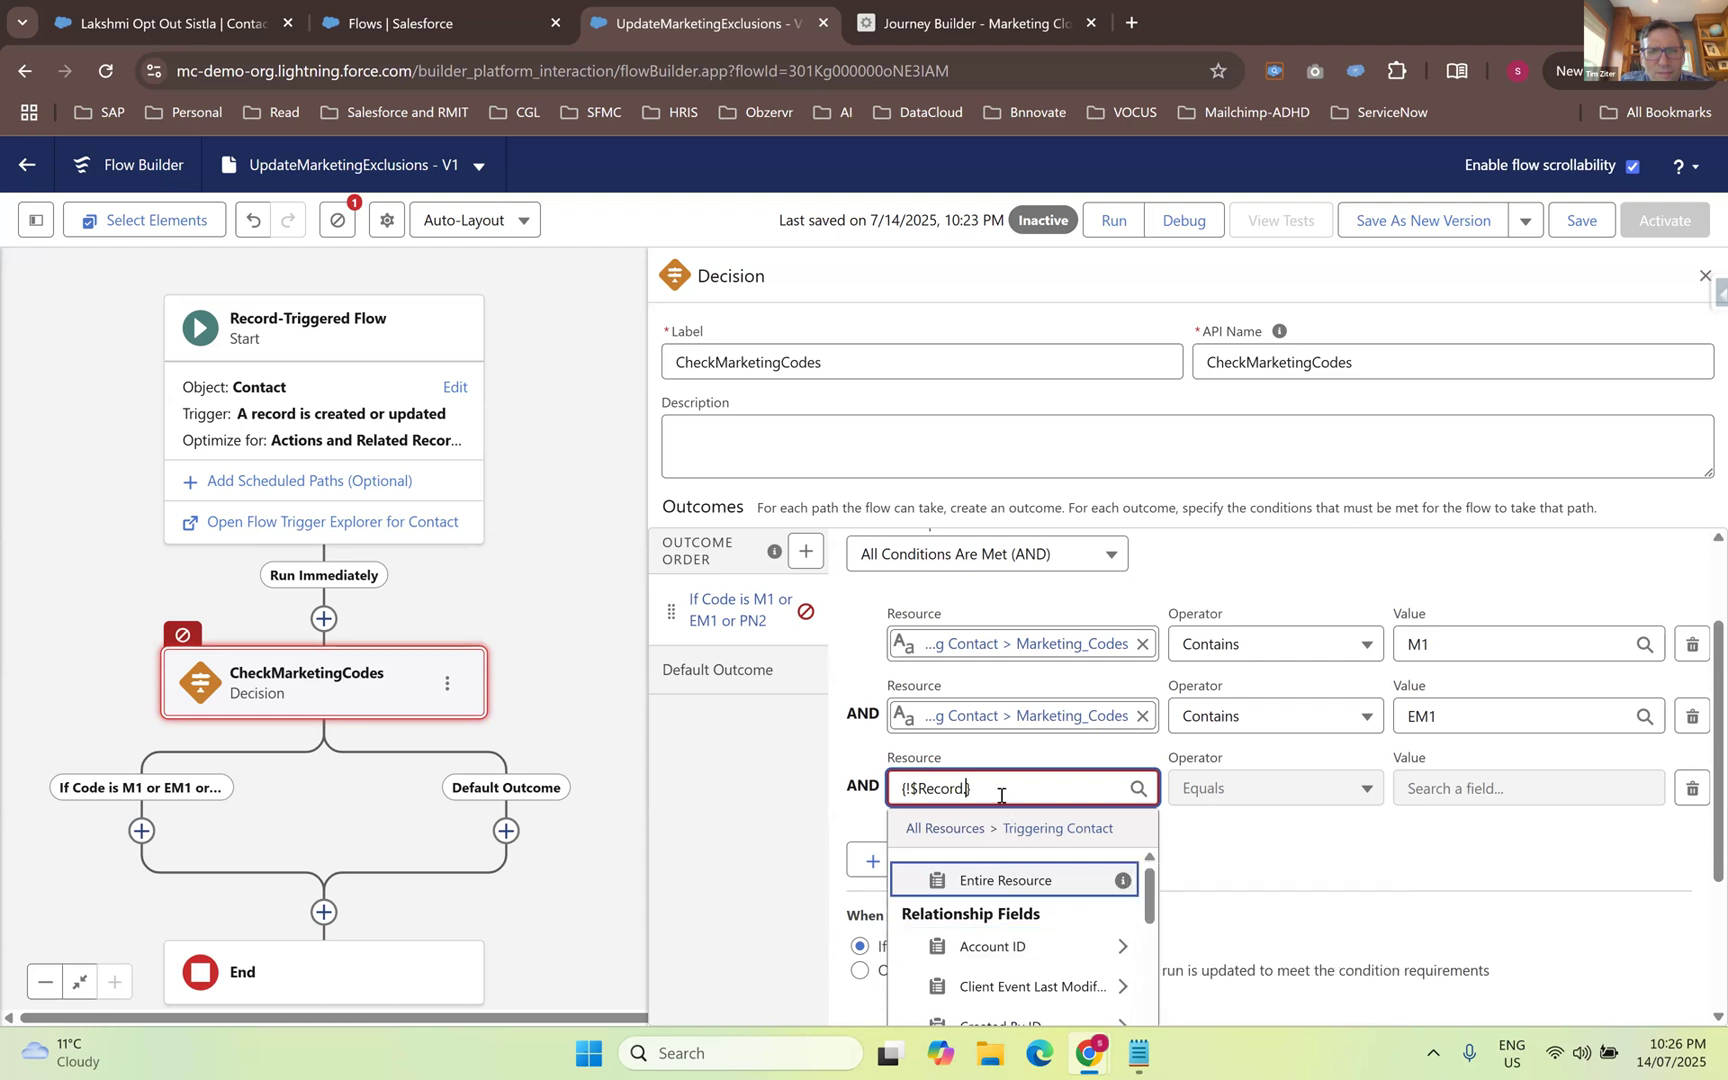
pyautogui.write('rk')
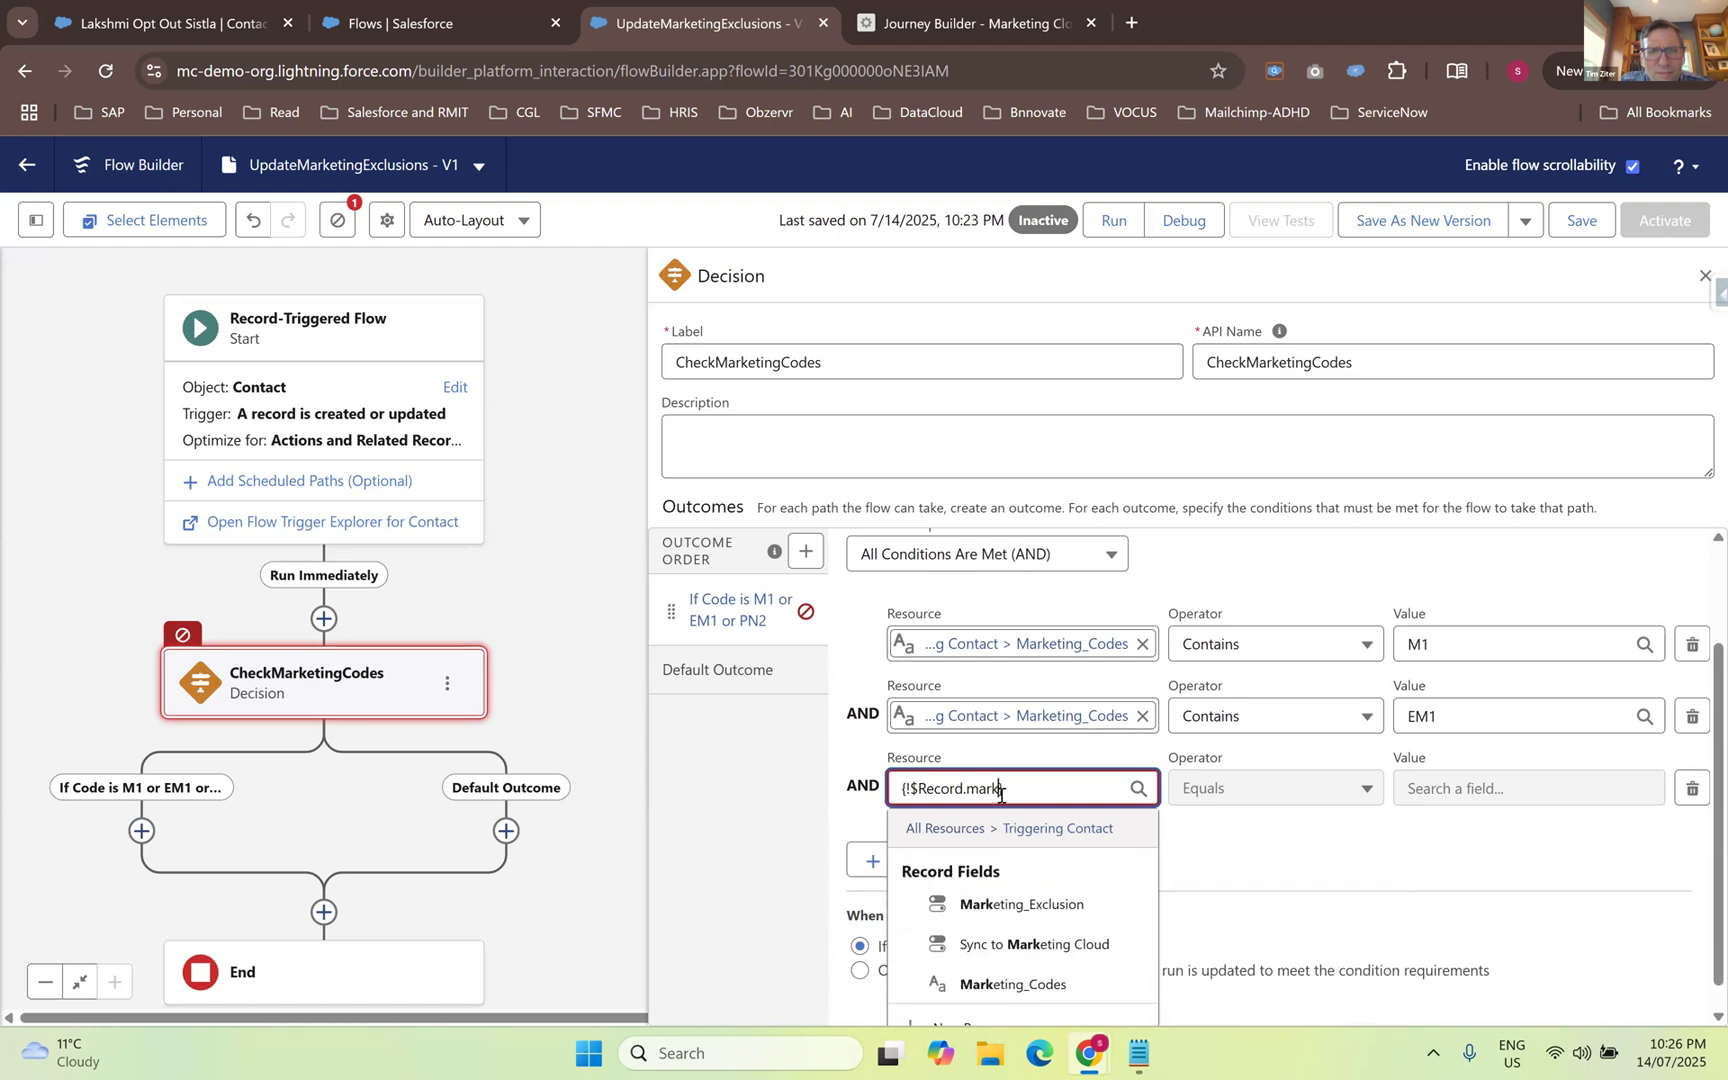
pyautogui.click(1031, 986)
# - Make the third condition check that Marketing_Codes Contains PN2
pyautogui.click(1200, 836)
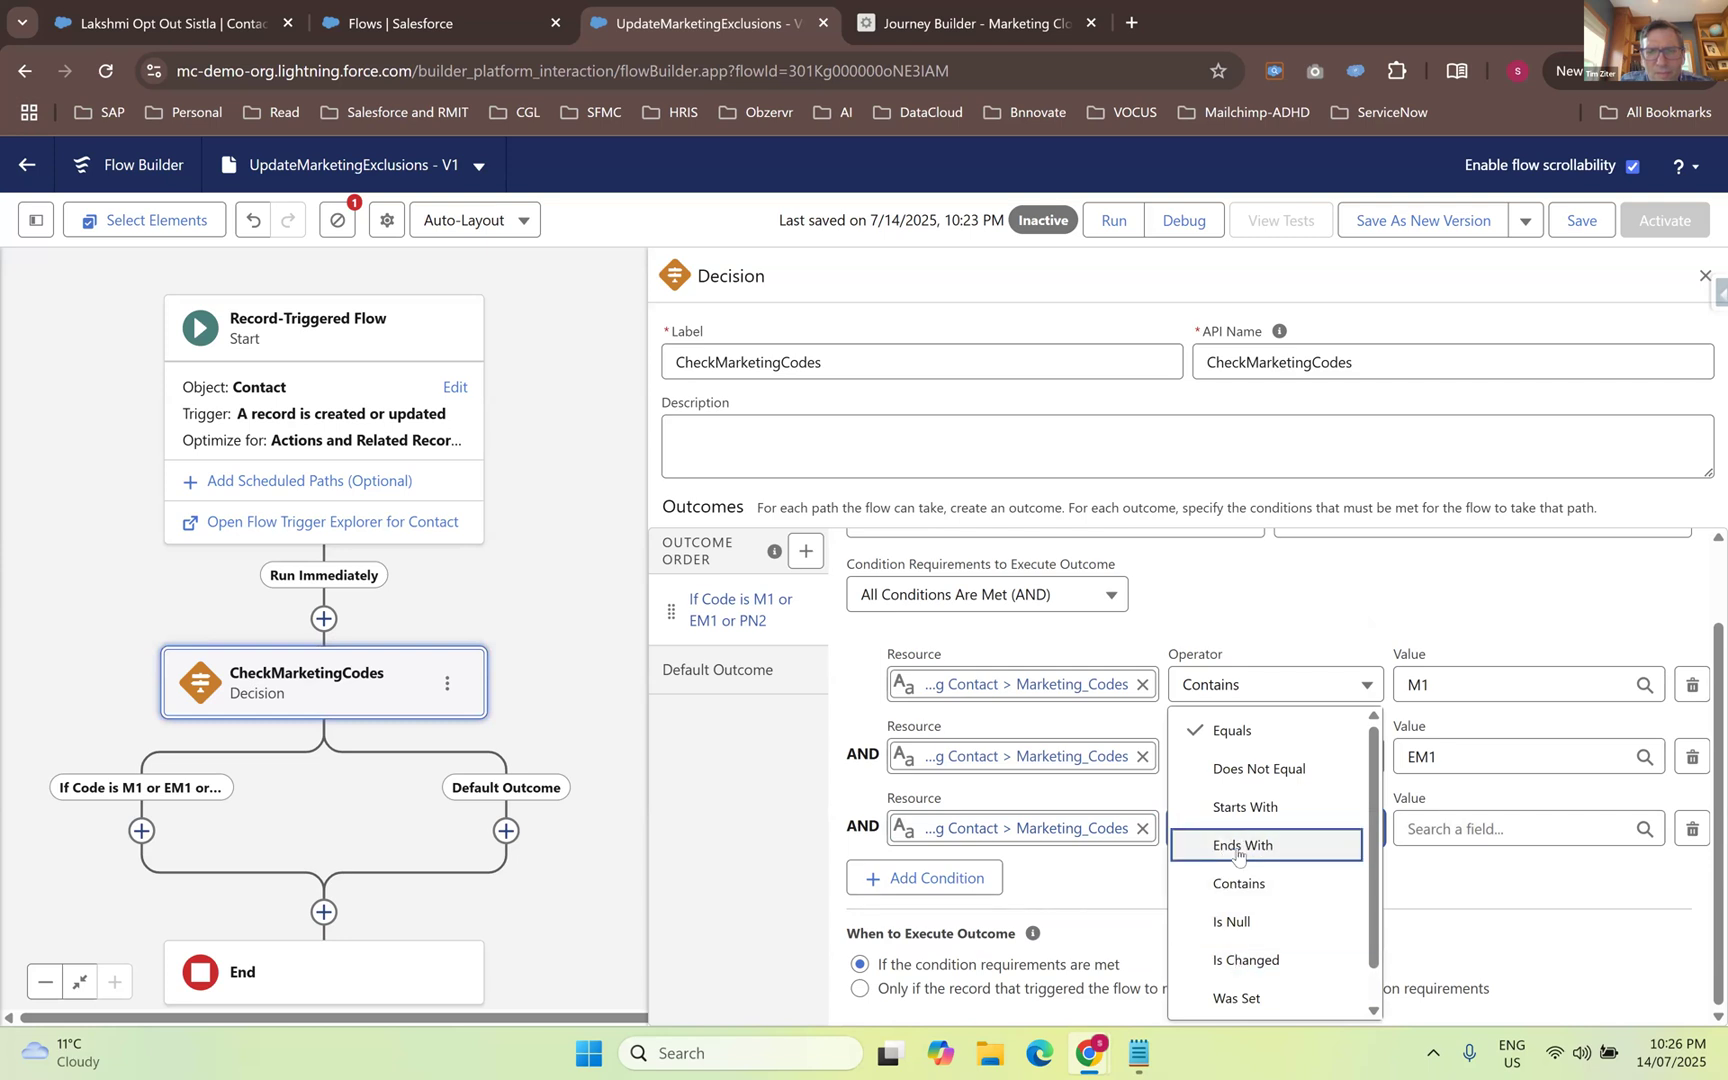
pyautogui.click(1240, 883)
pyautogui.click(1413, 828)
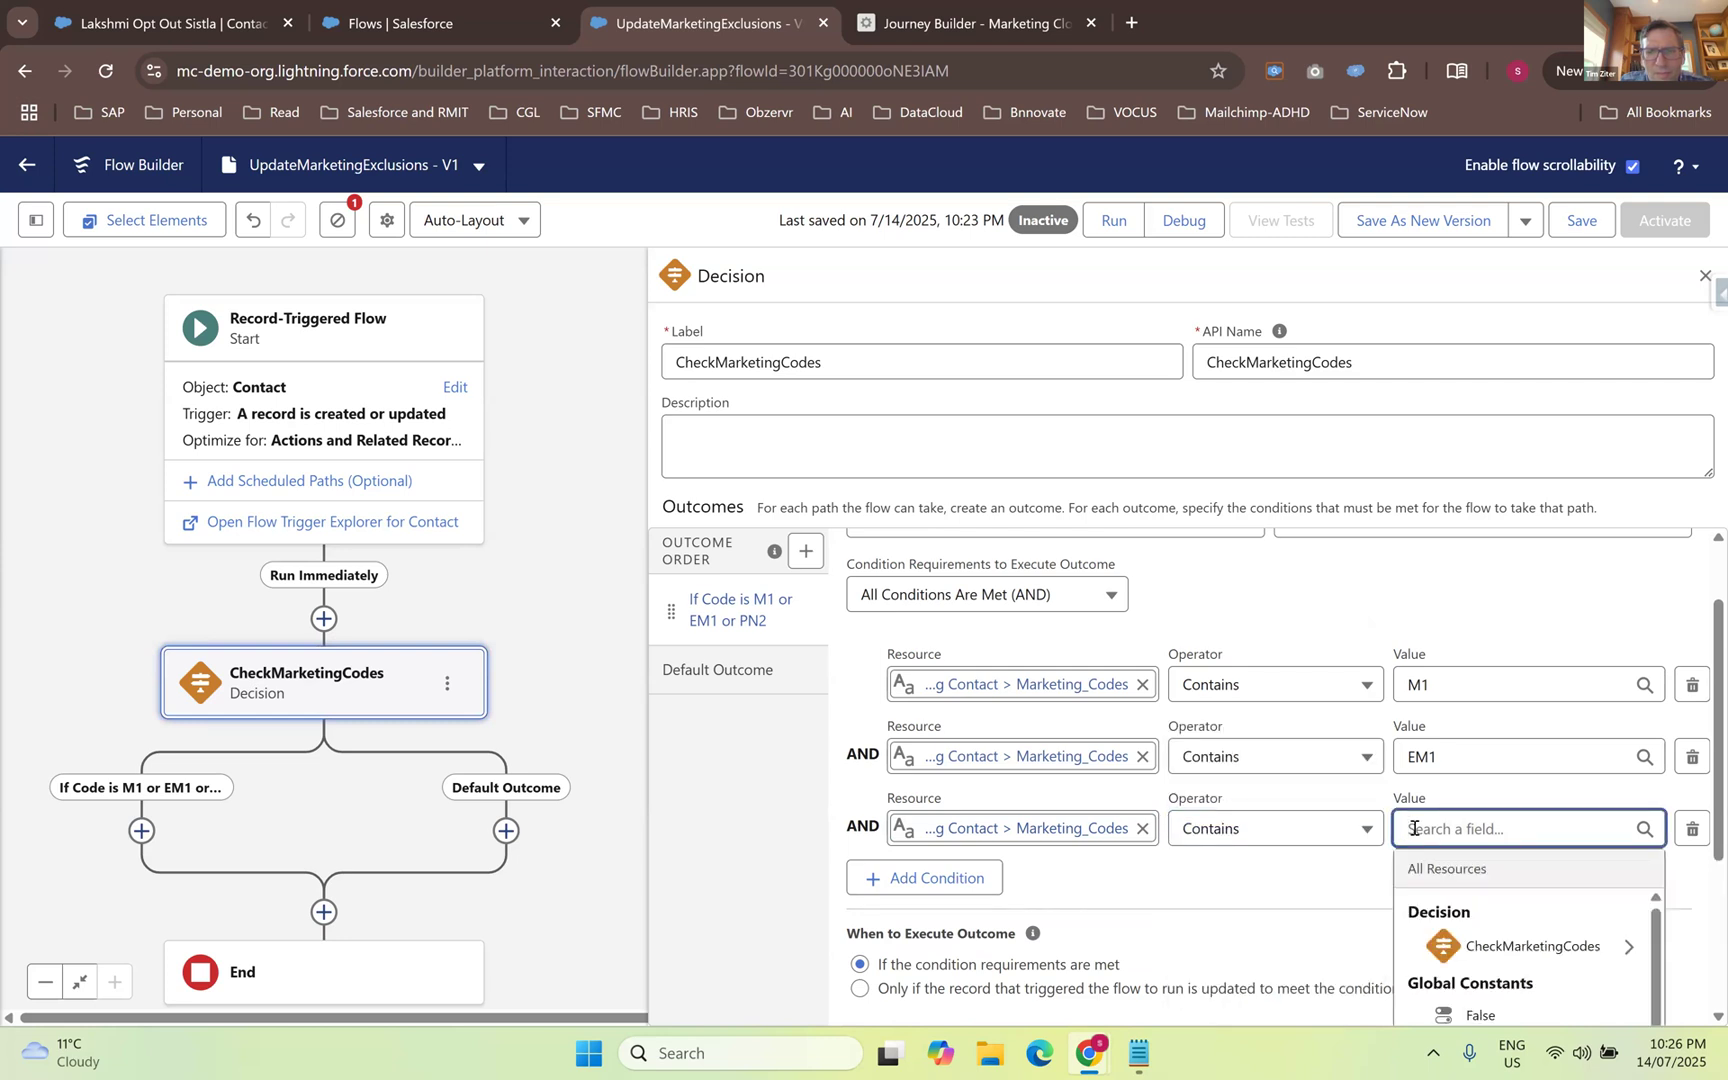
pyautogui.scroll(1, 1151, 686)
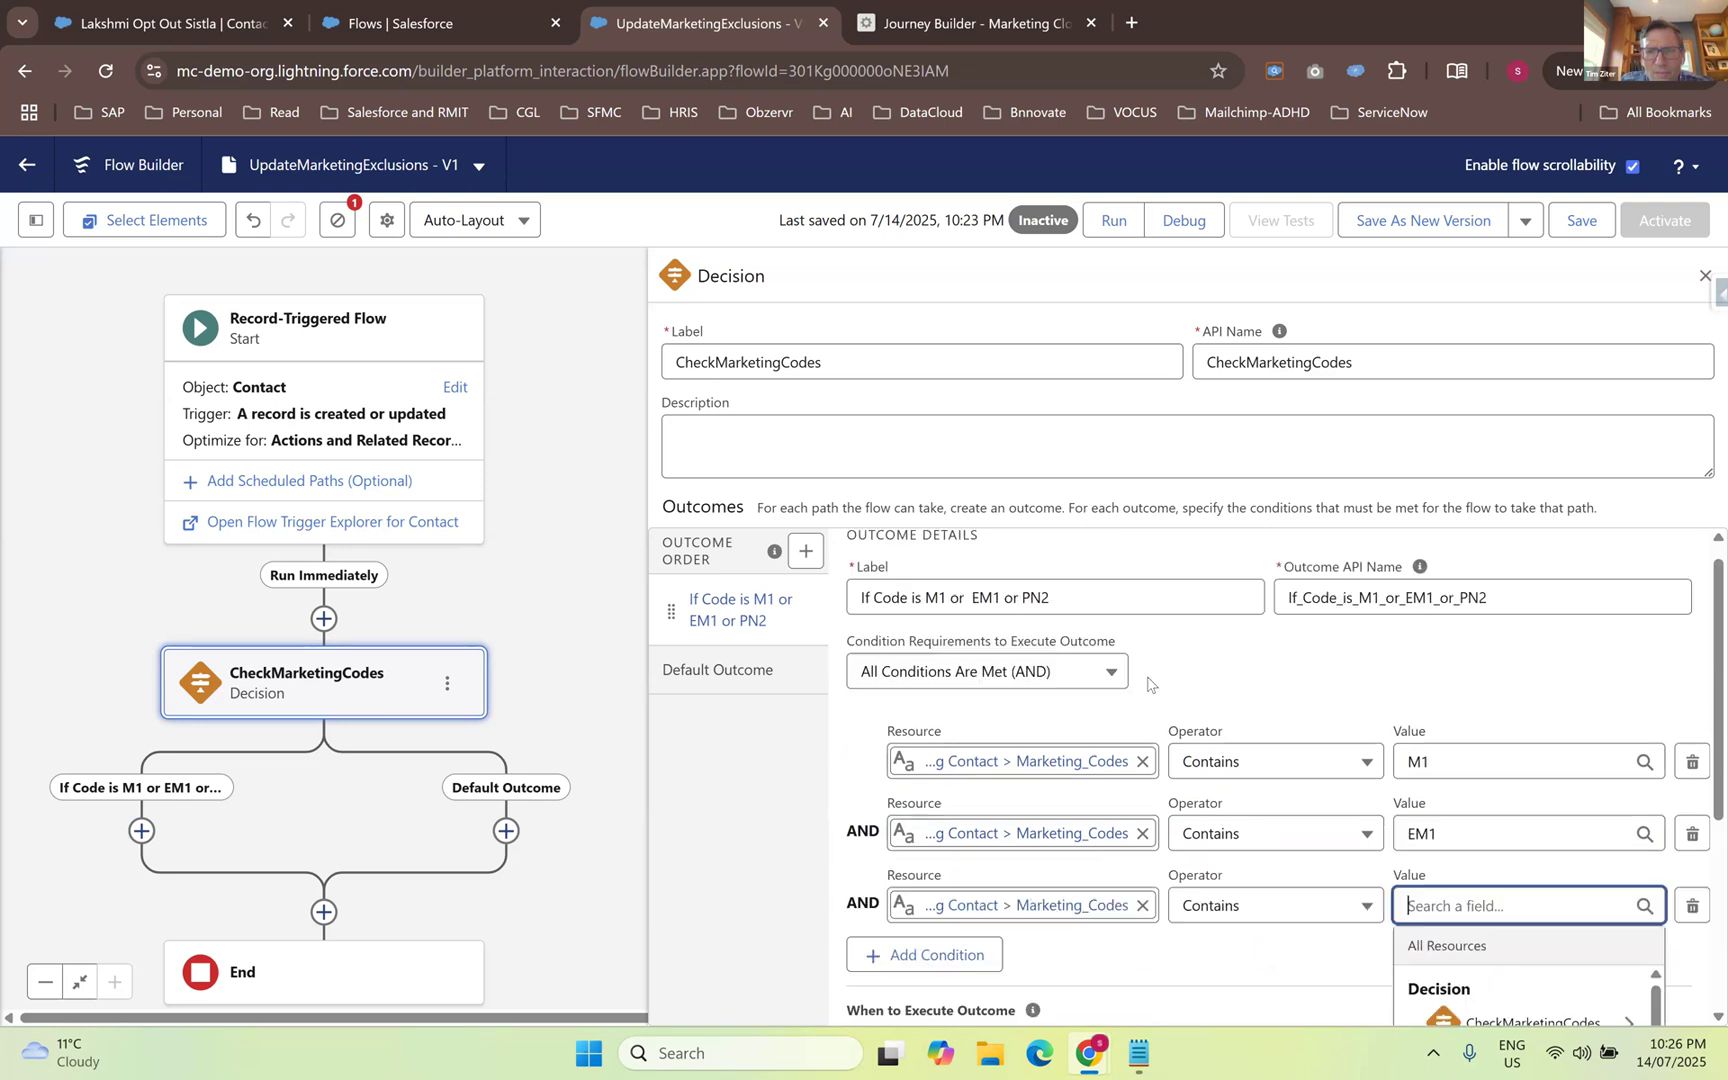
pyautogui.scroll(-1, 1409, 811)
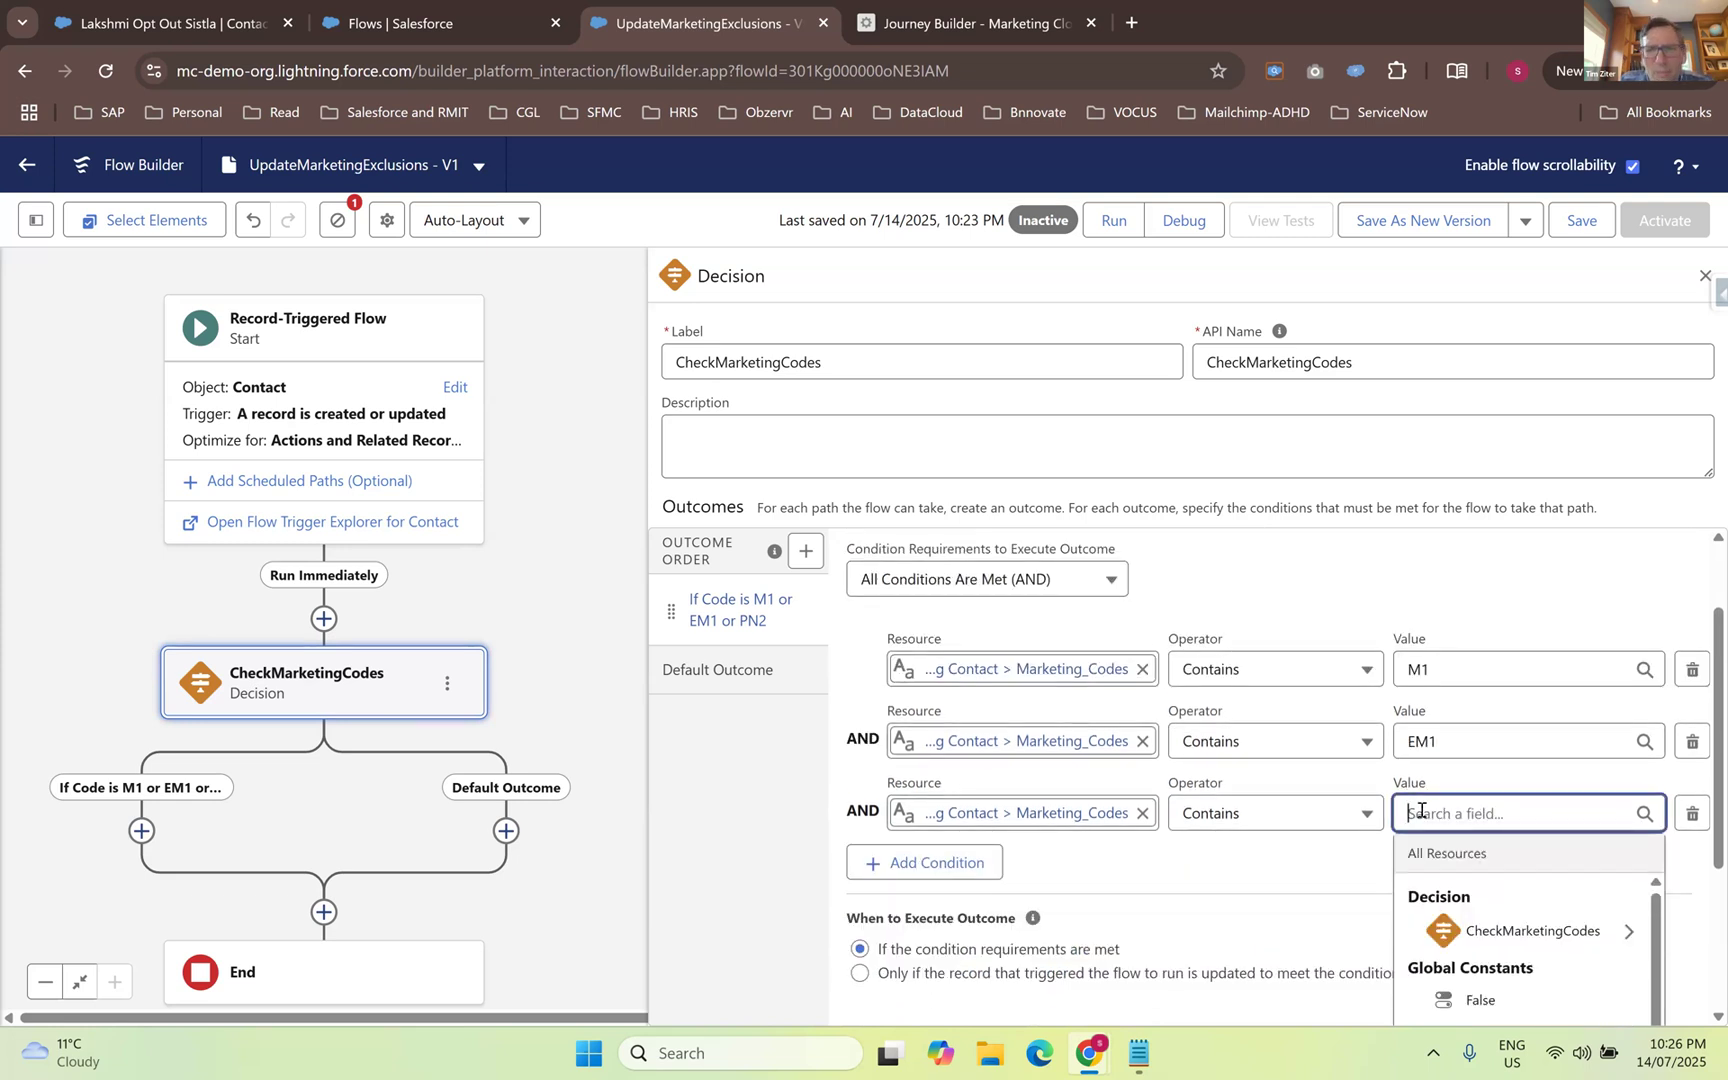
pyautogui.write('PN2')
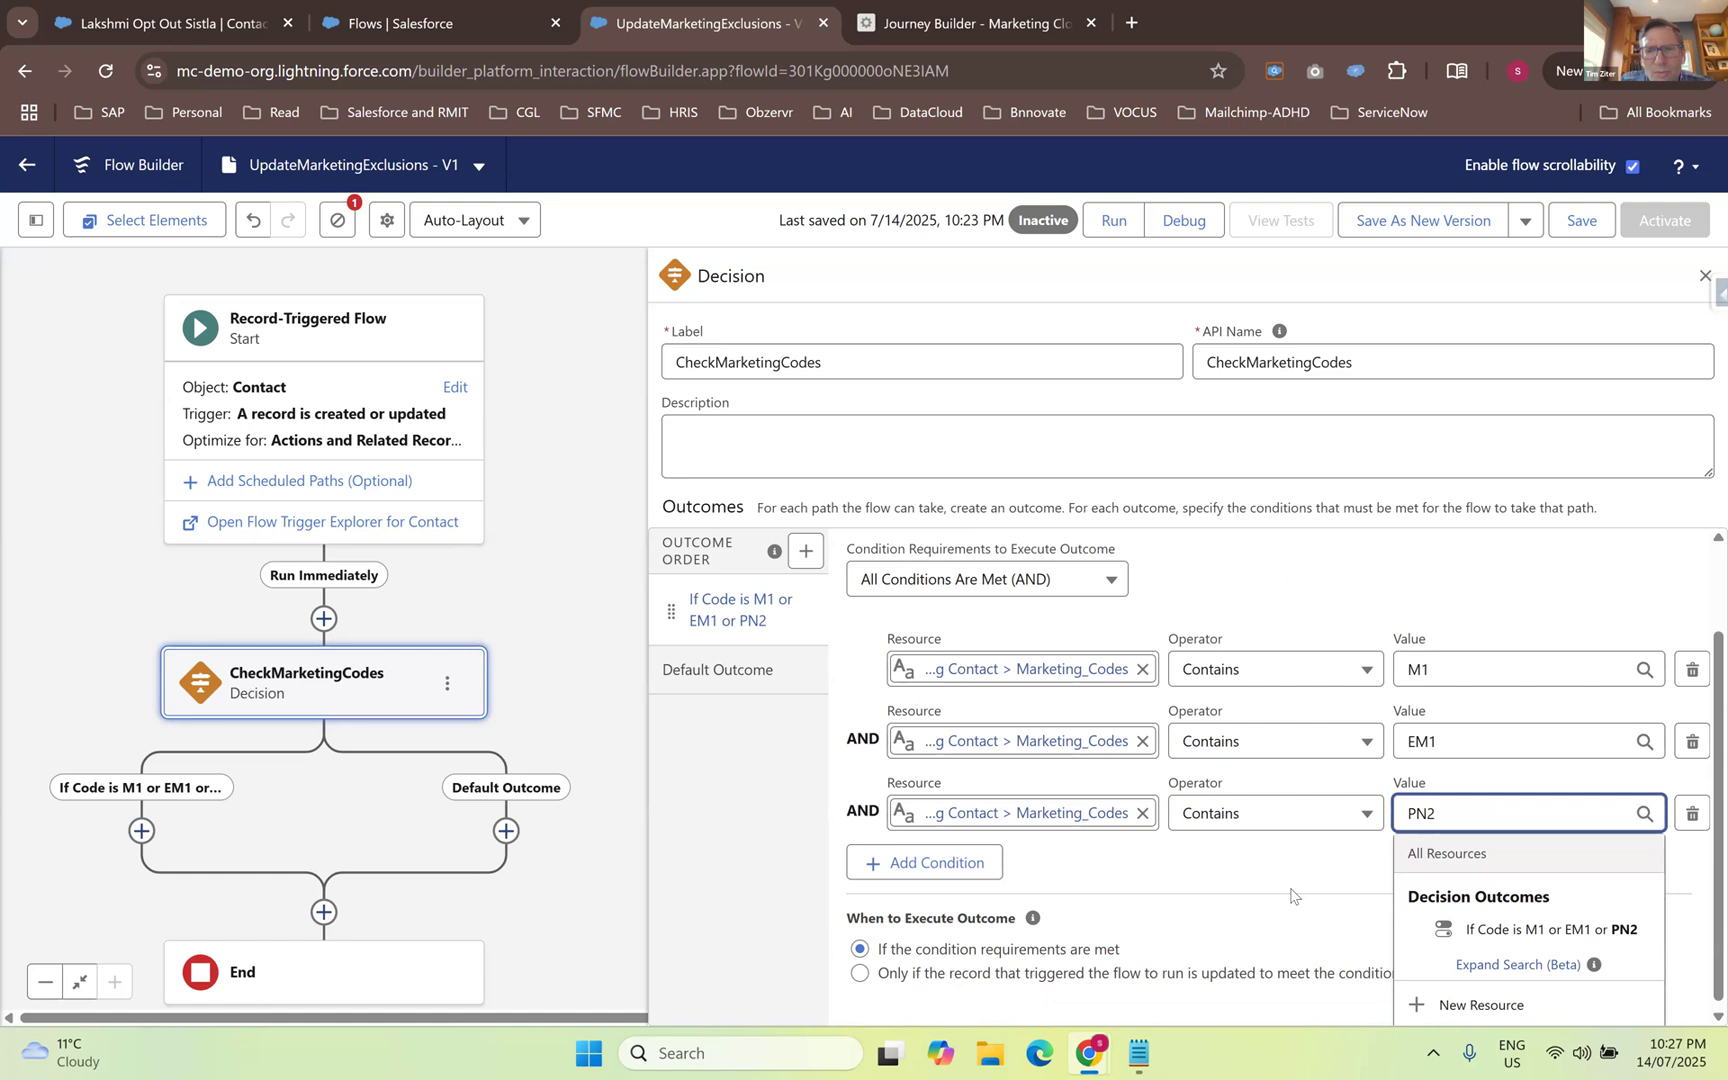
pyautogui.click(1292, 896)
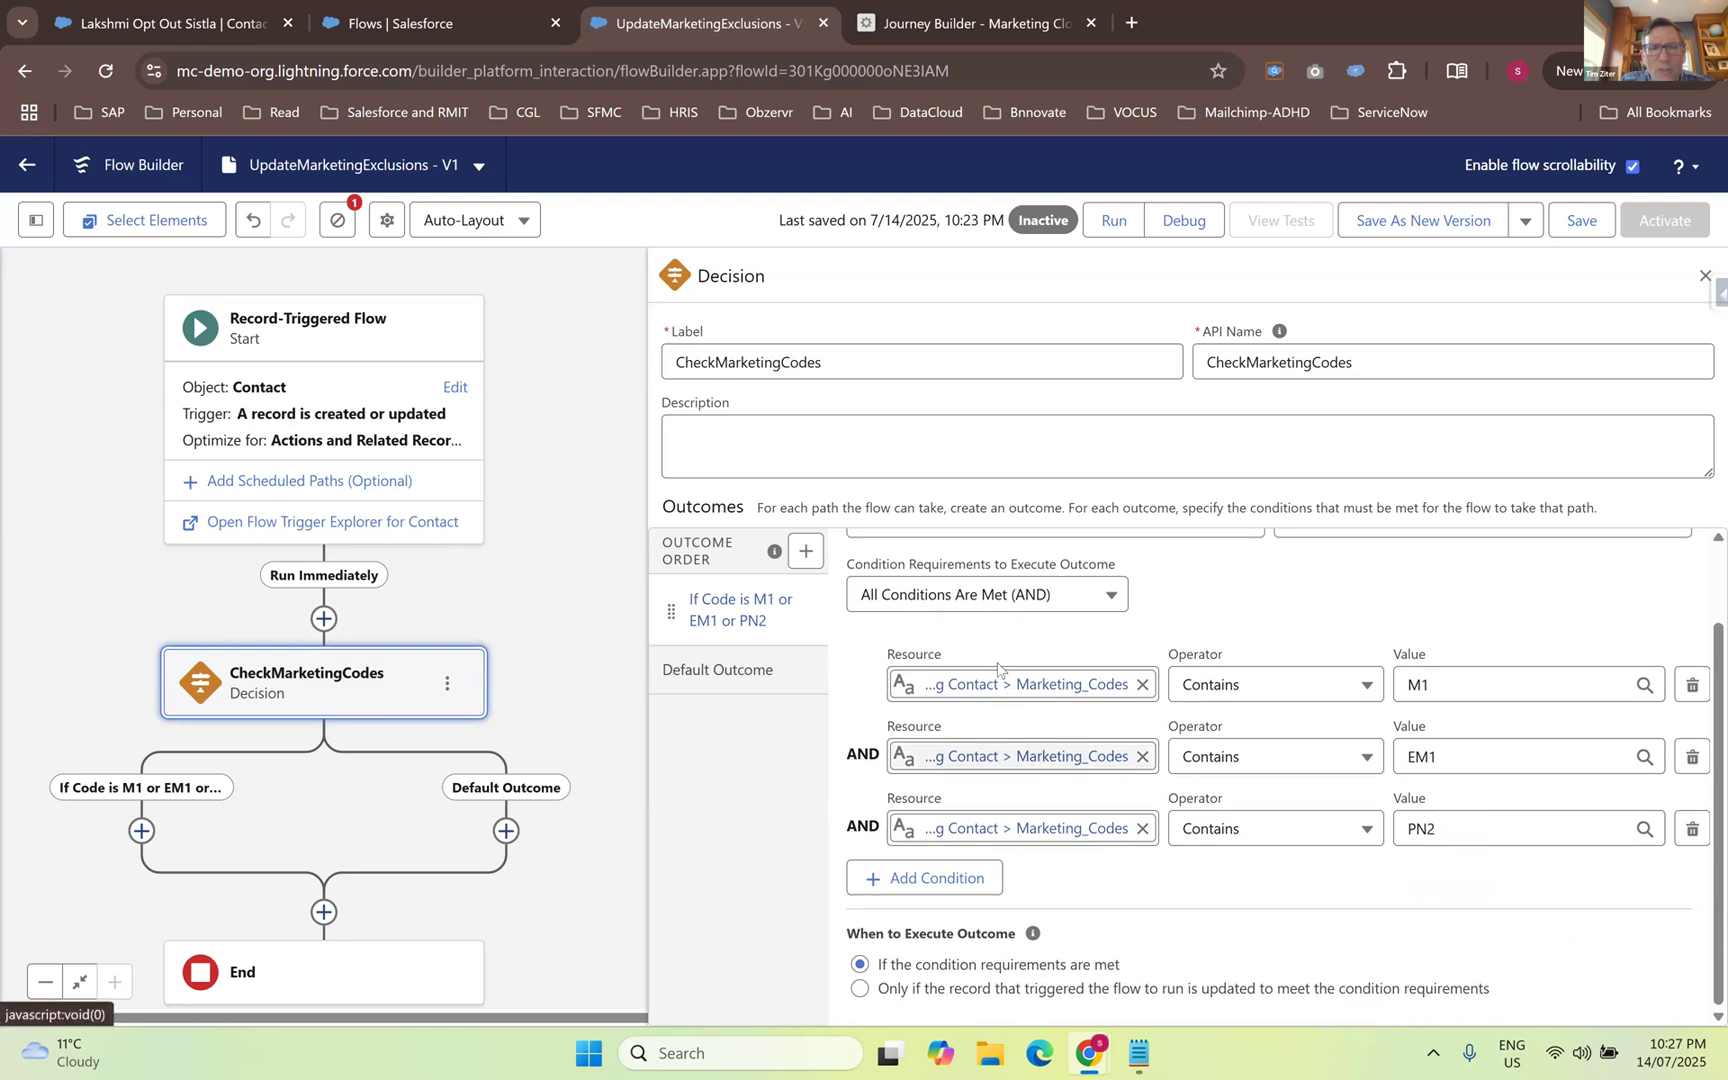
# - Set the outcome's condition requirements to Any Condition Is Met (OR) and save the flow
pyautogui.click(988, 600)
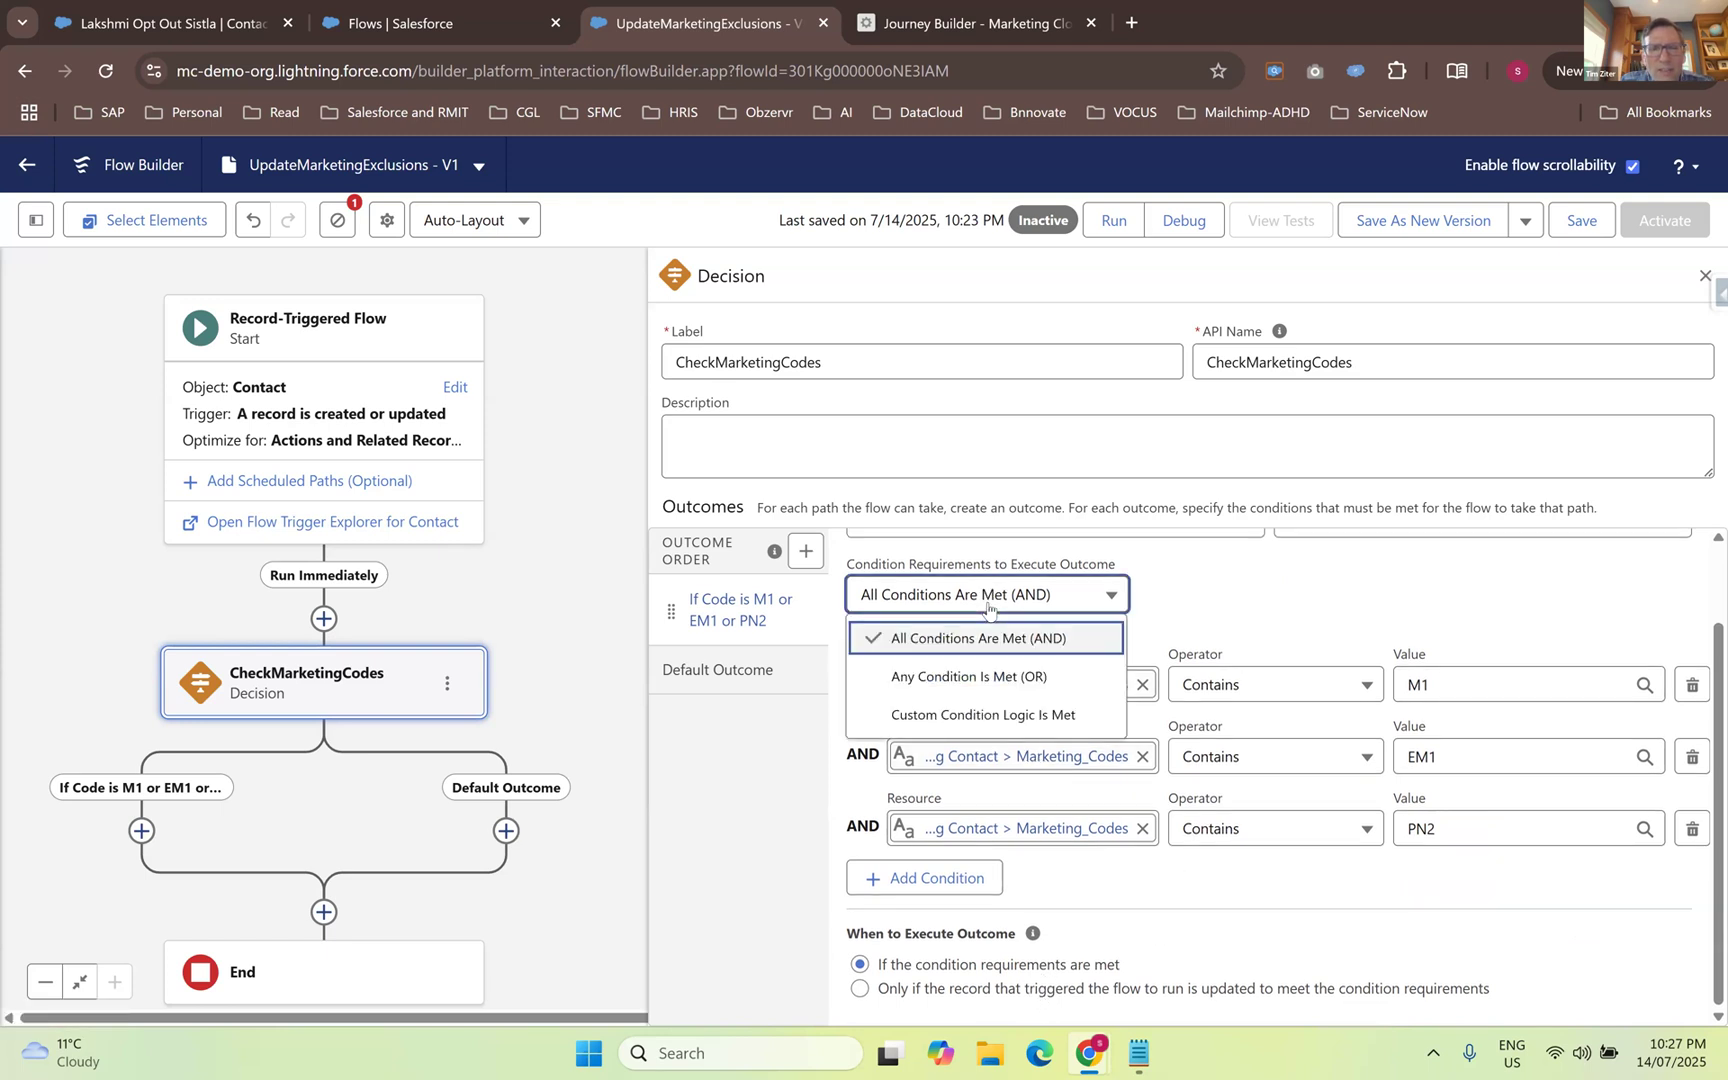
pyautogui.click(986, 678)
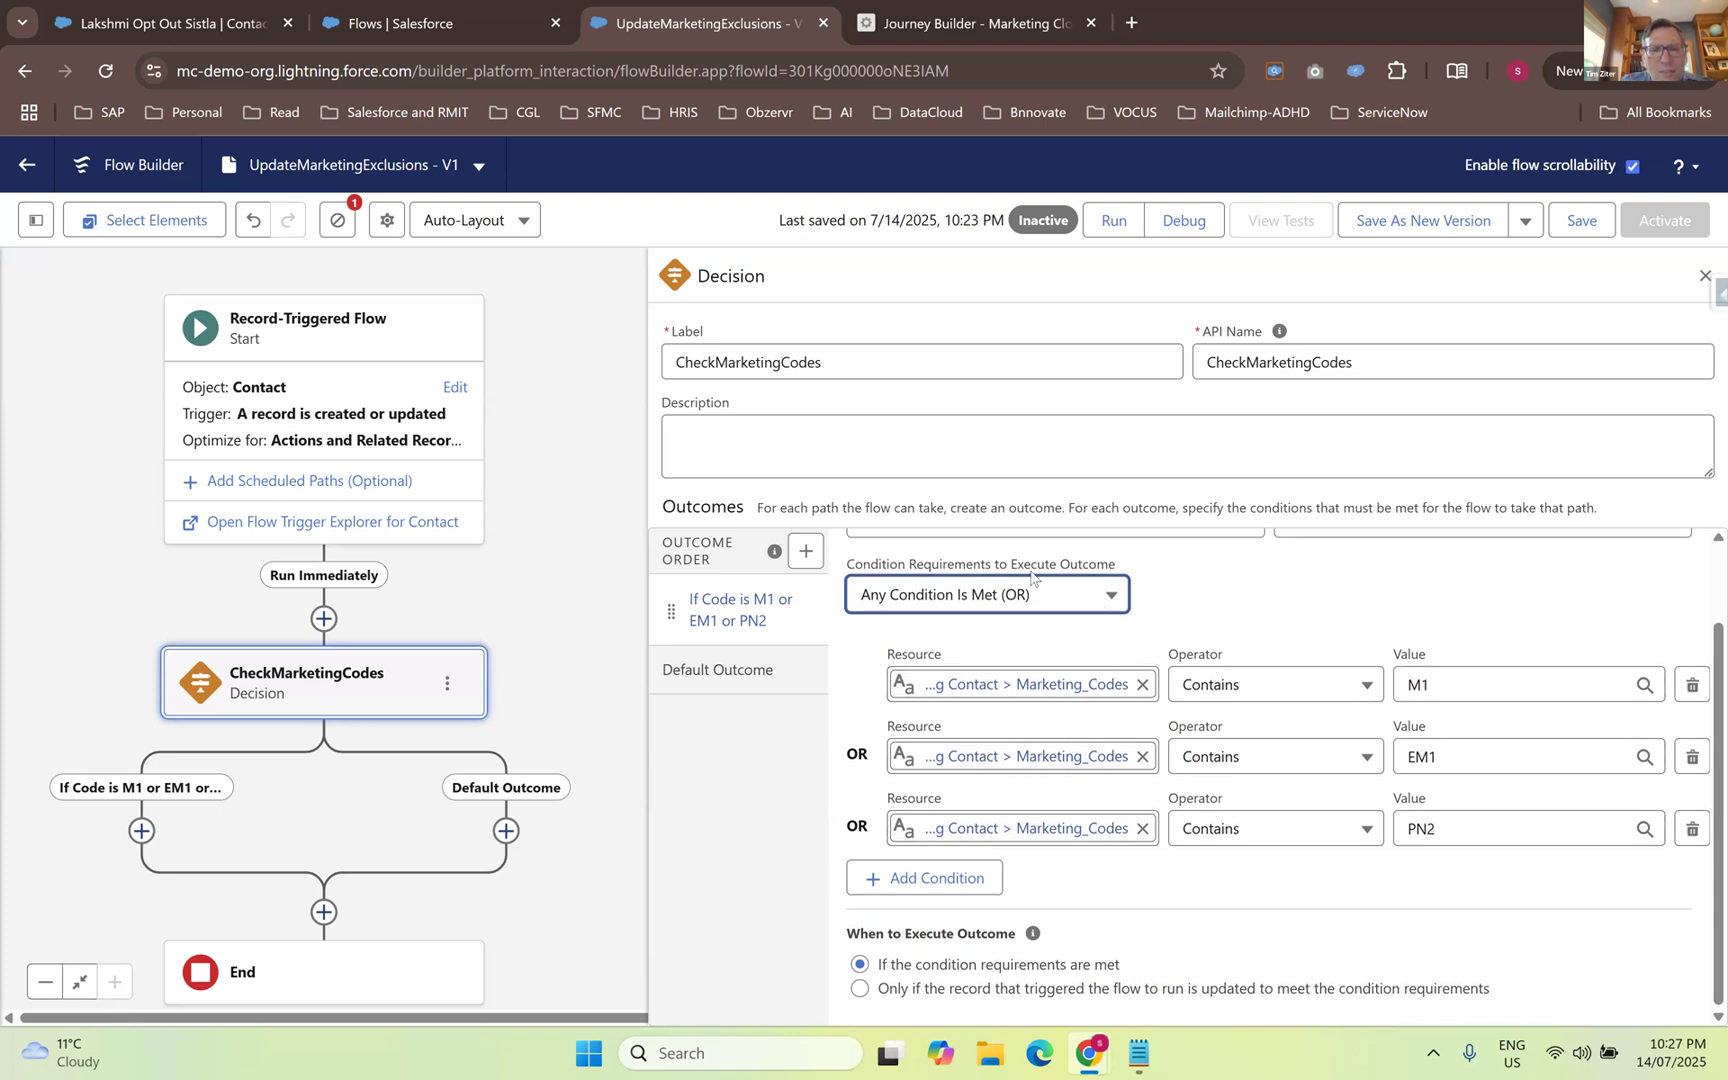
pyautogui.click(1581, 221)
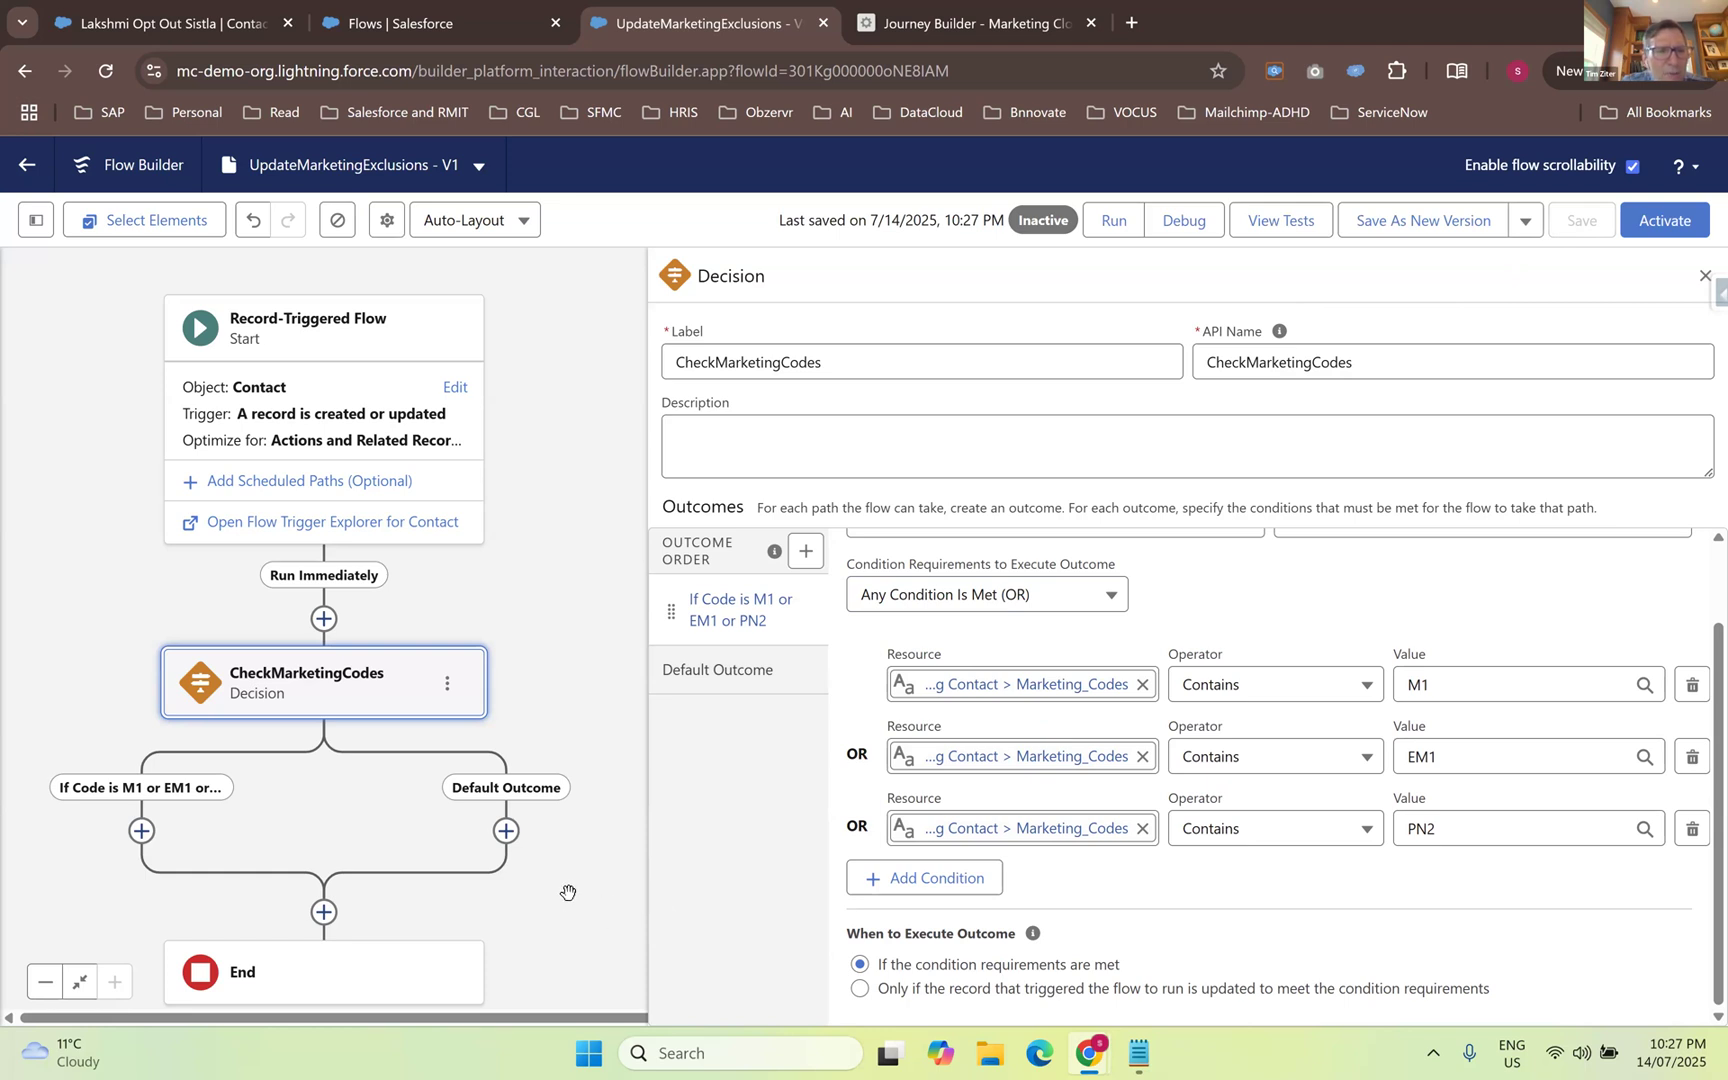
pyautogui.click(323, 911)
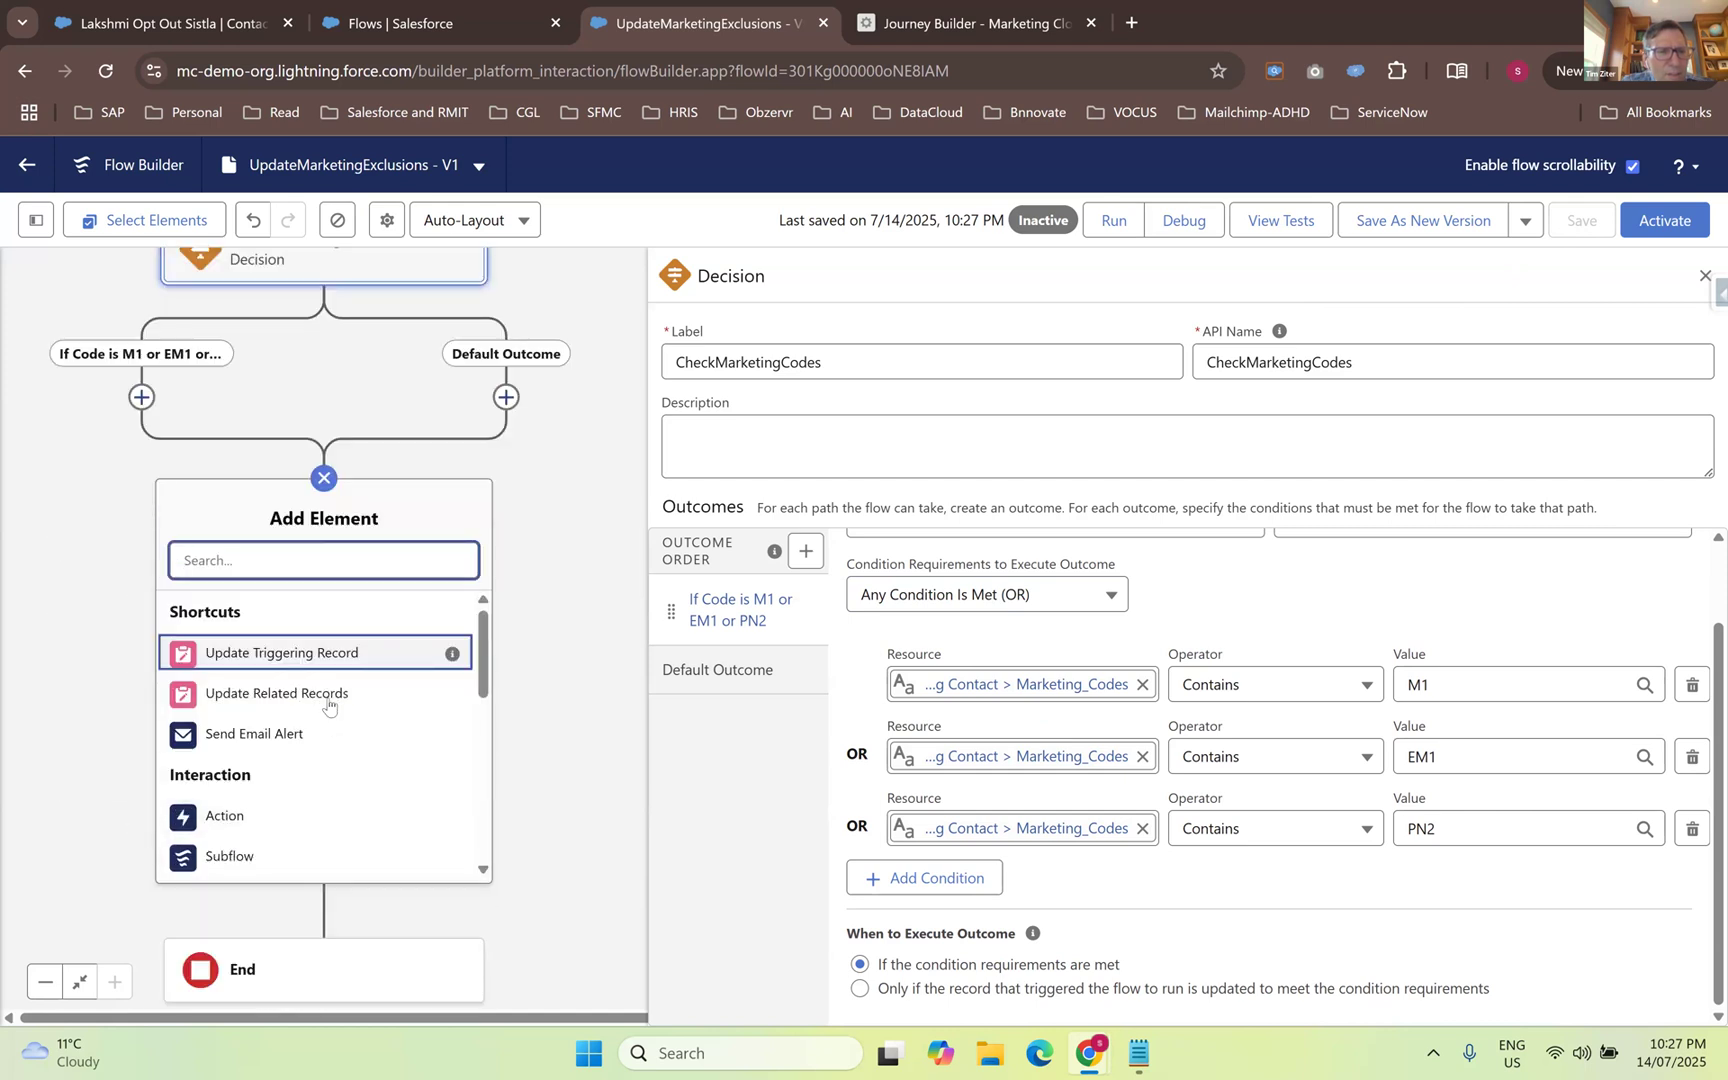
pyautogui.click(322, 661)
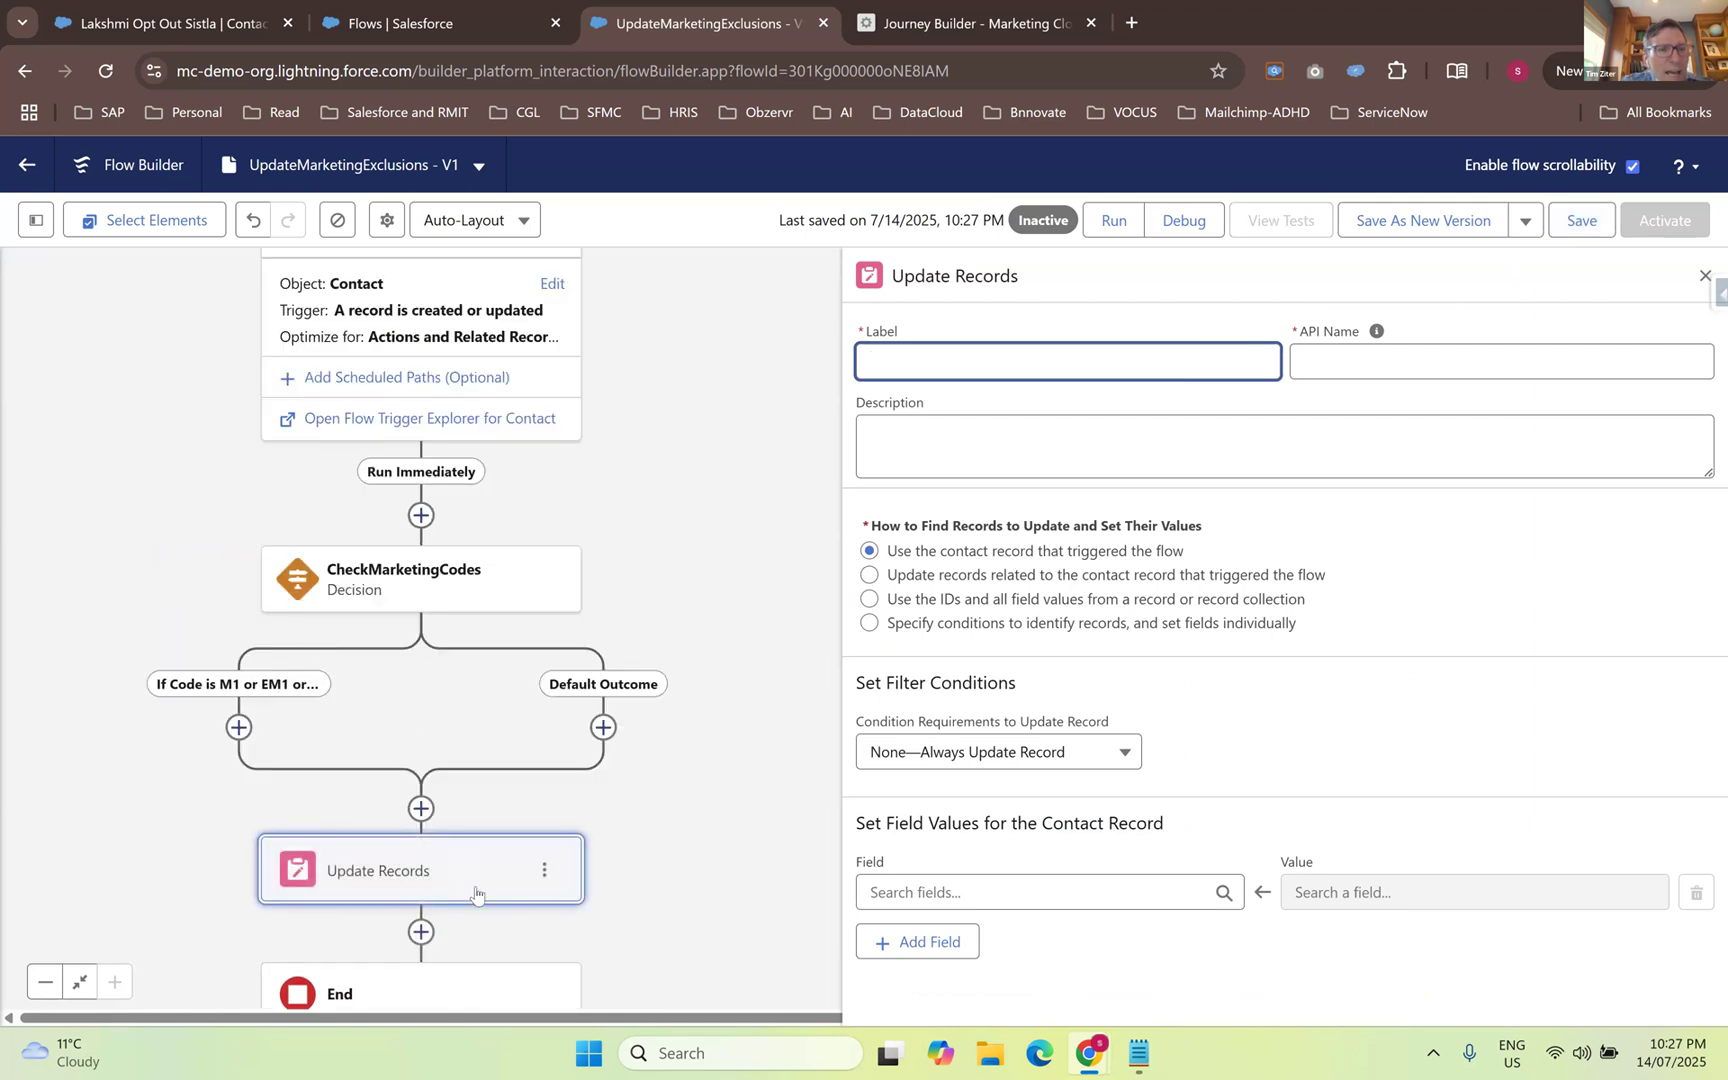
pyautogui.click(547, 877)
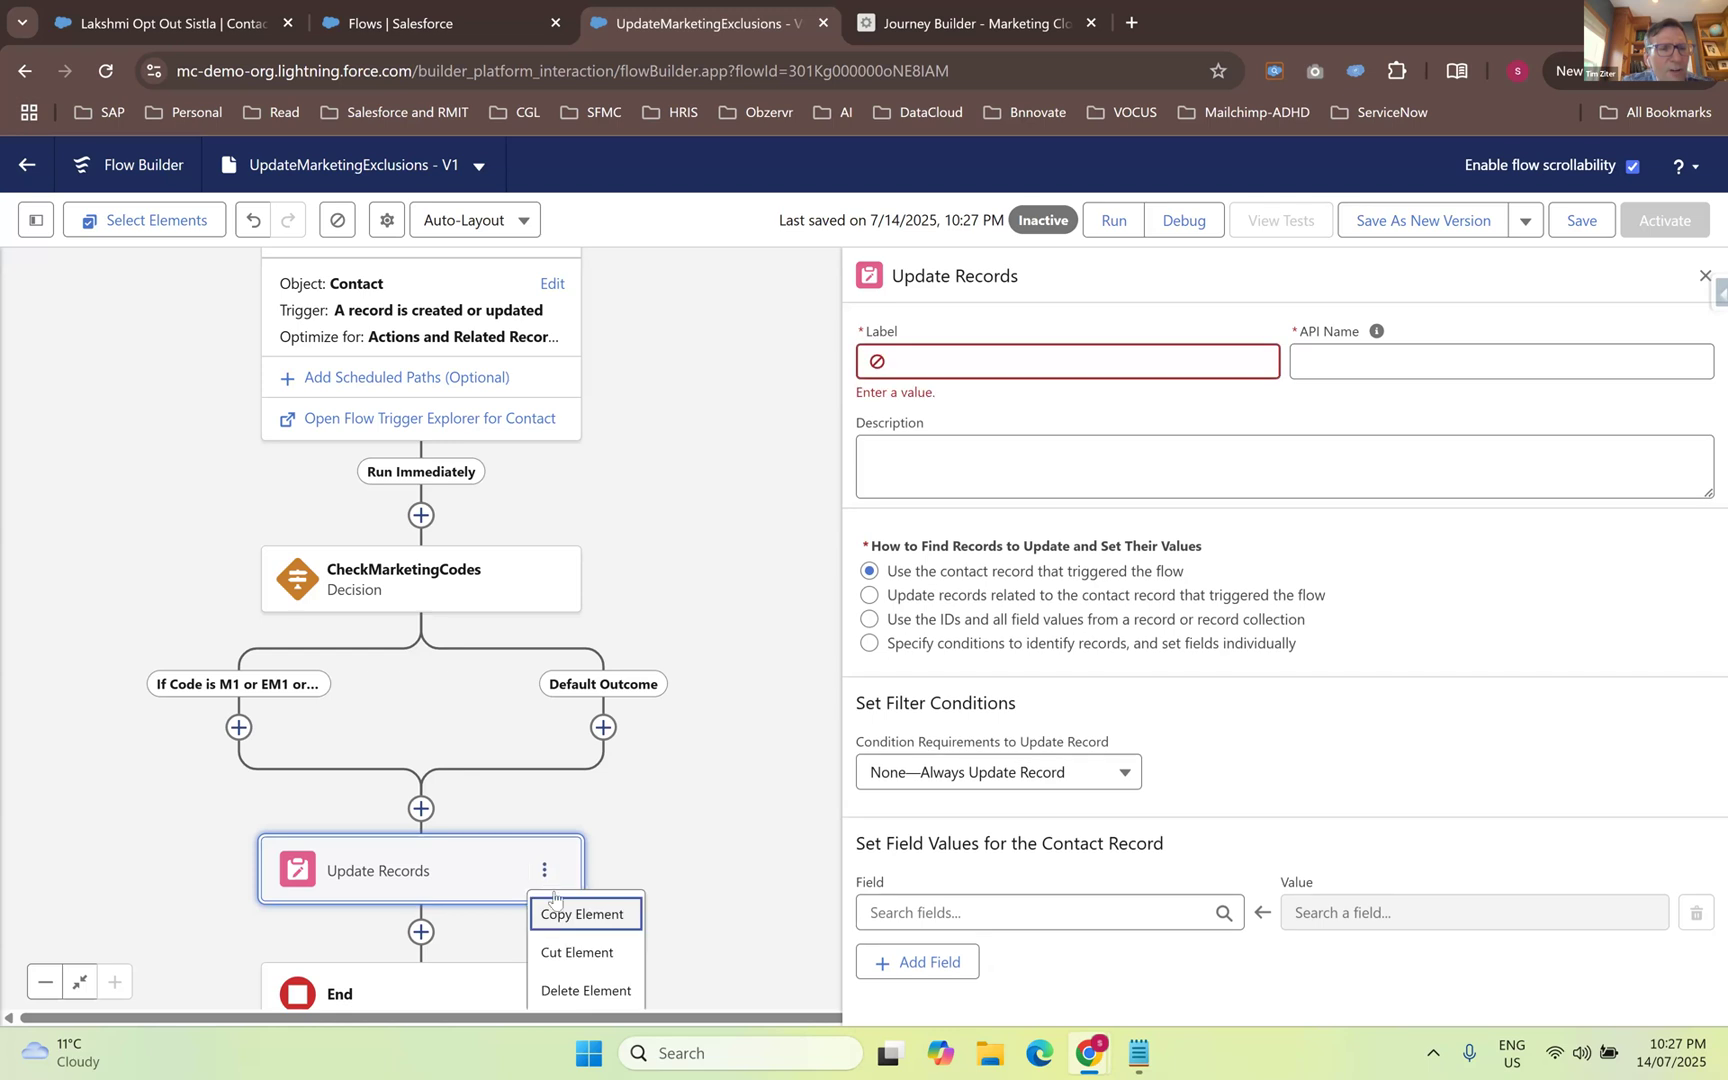
pyautogui.scroll(-1, 608, 970)
pyautogui.click(600, 944)
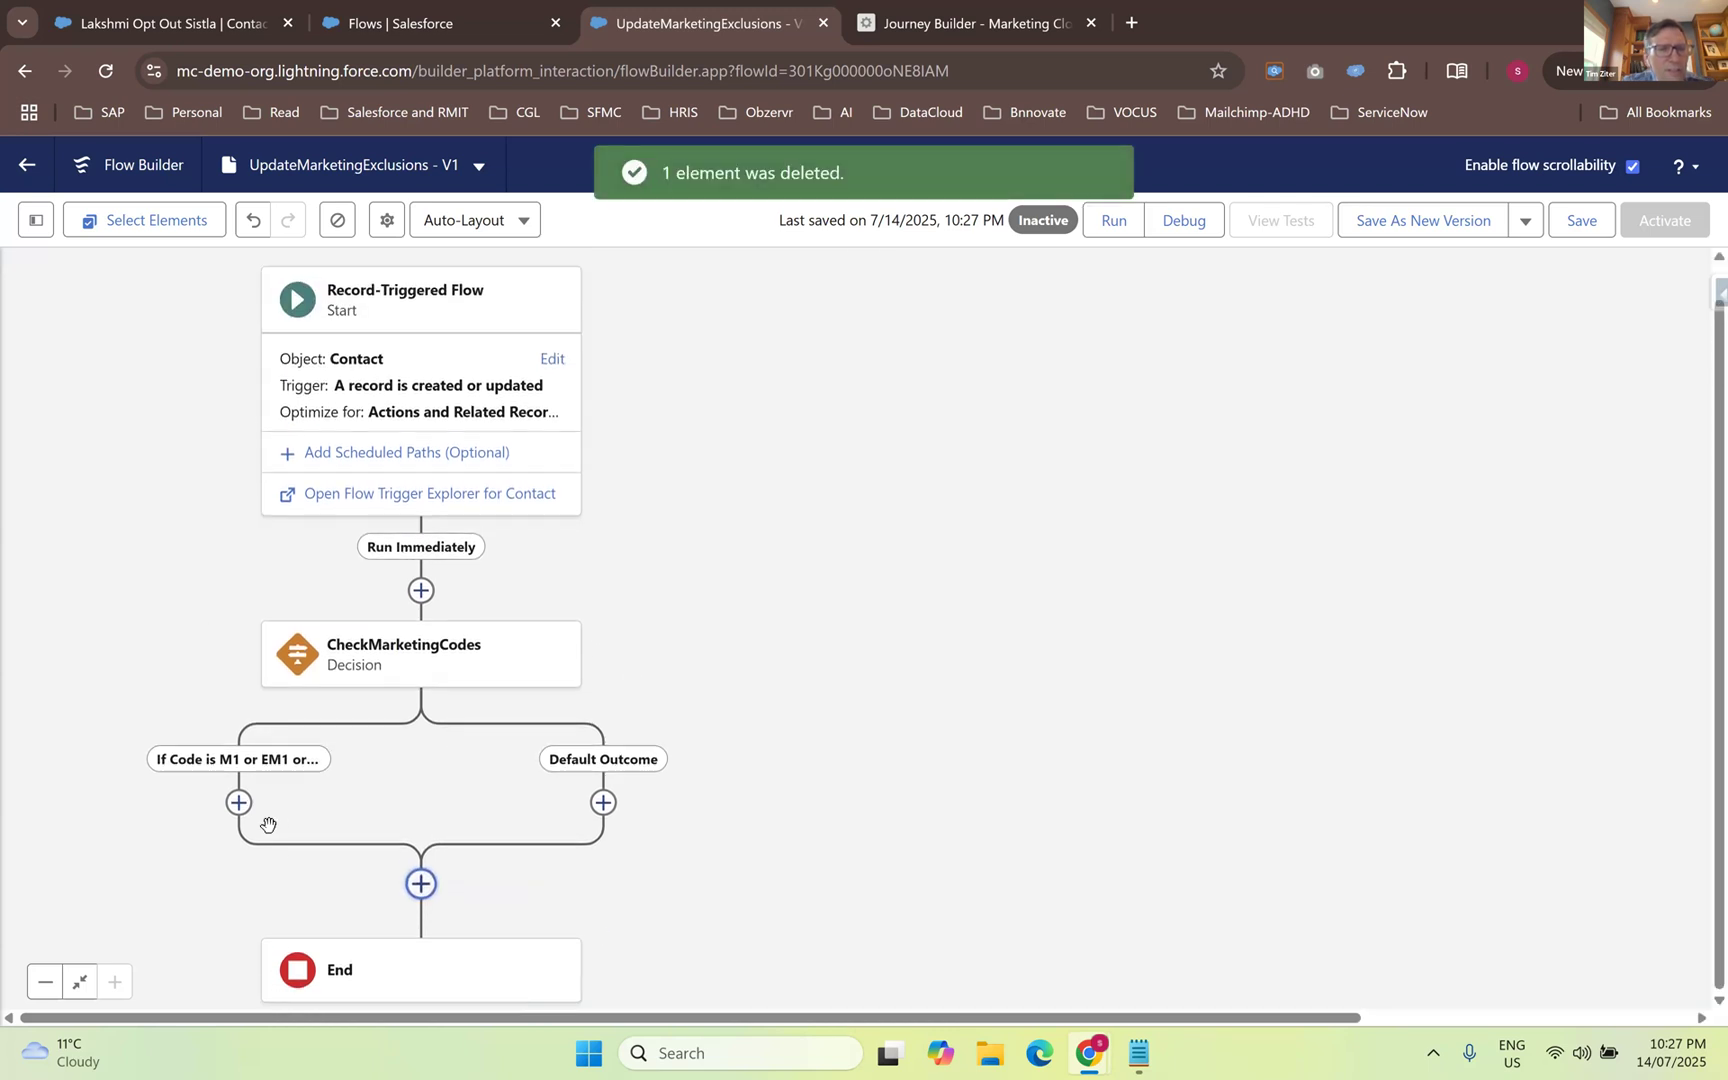
# - Add an Update Triggering Record element on the "If Code is M1 or EM1 or PN2" path of the decision
pyautogui.click(234, 824)
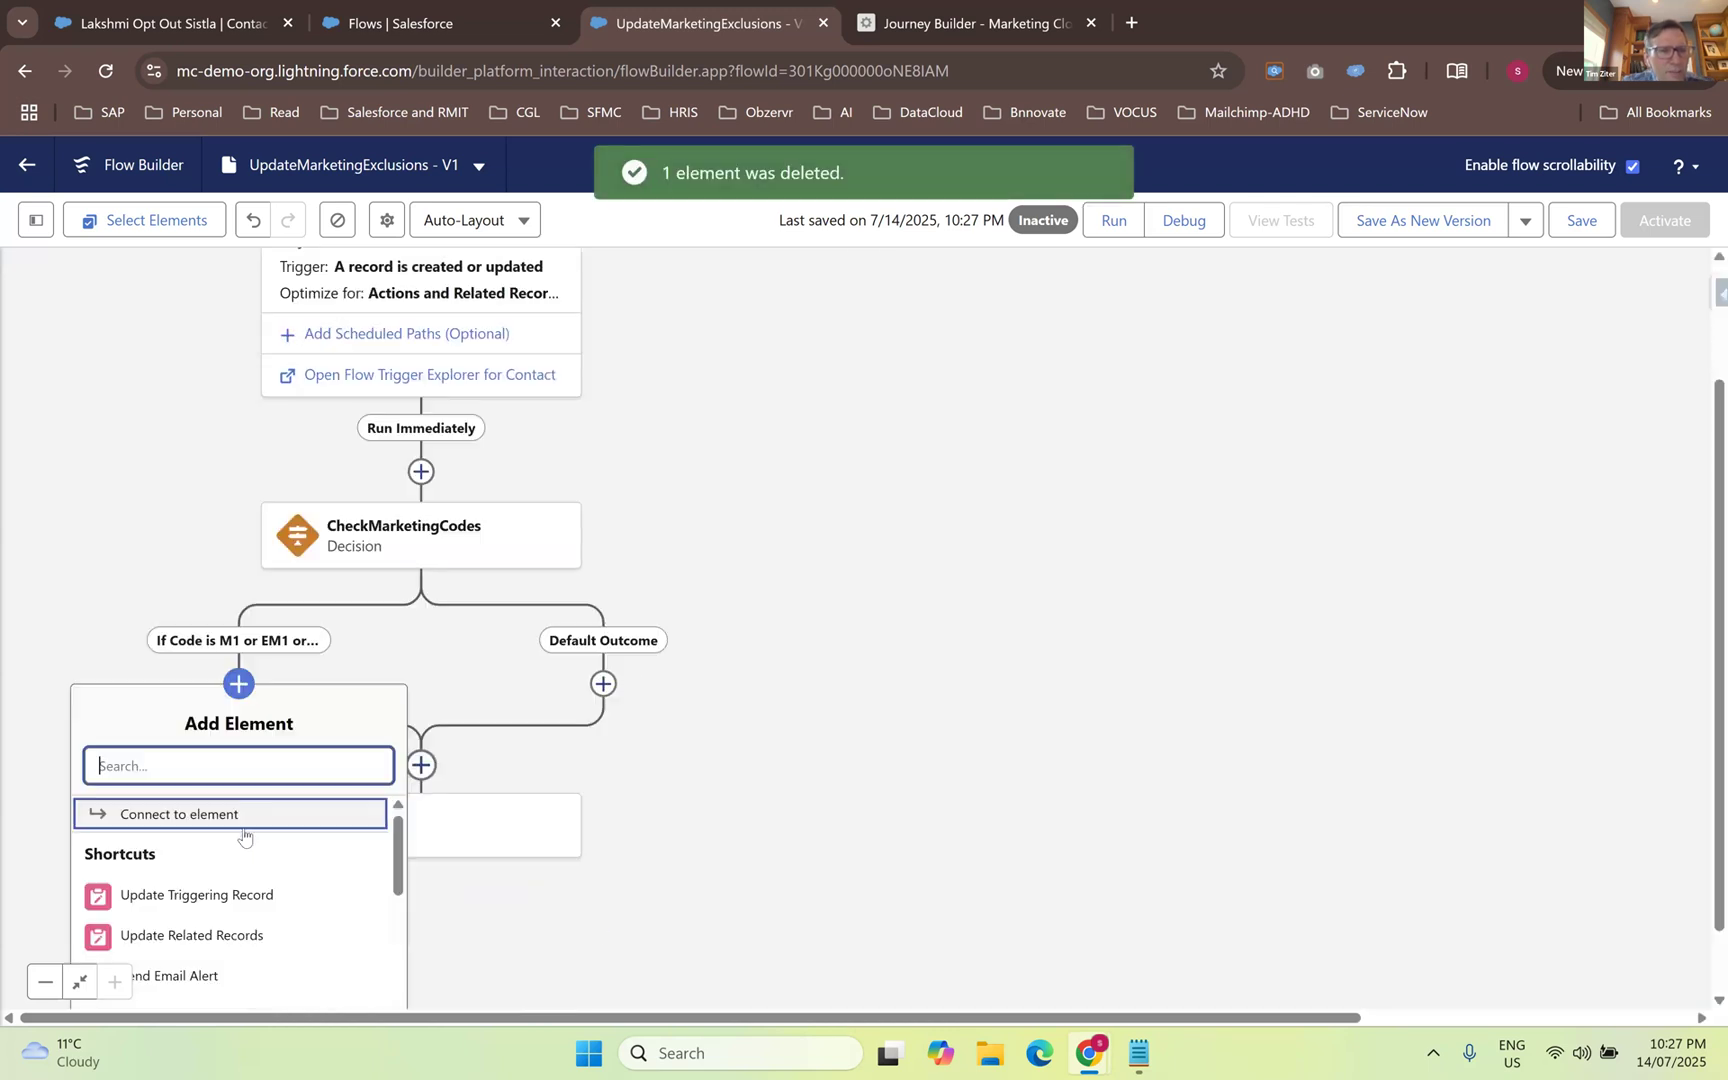
pyautogui.click(210, 894)
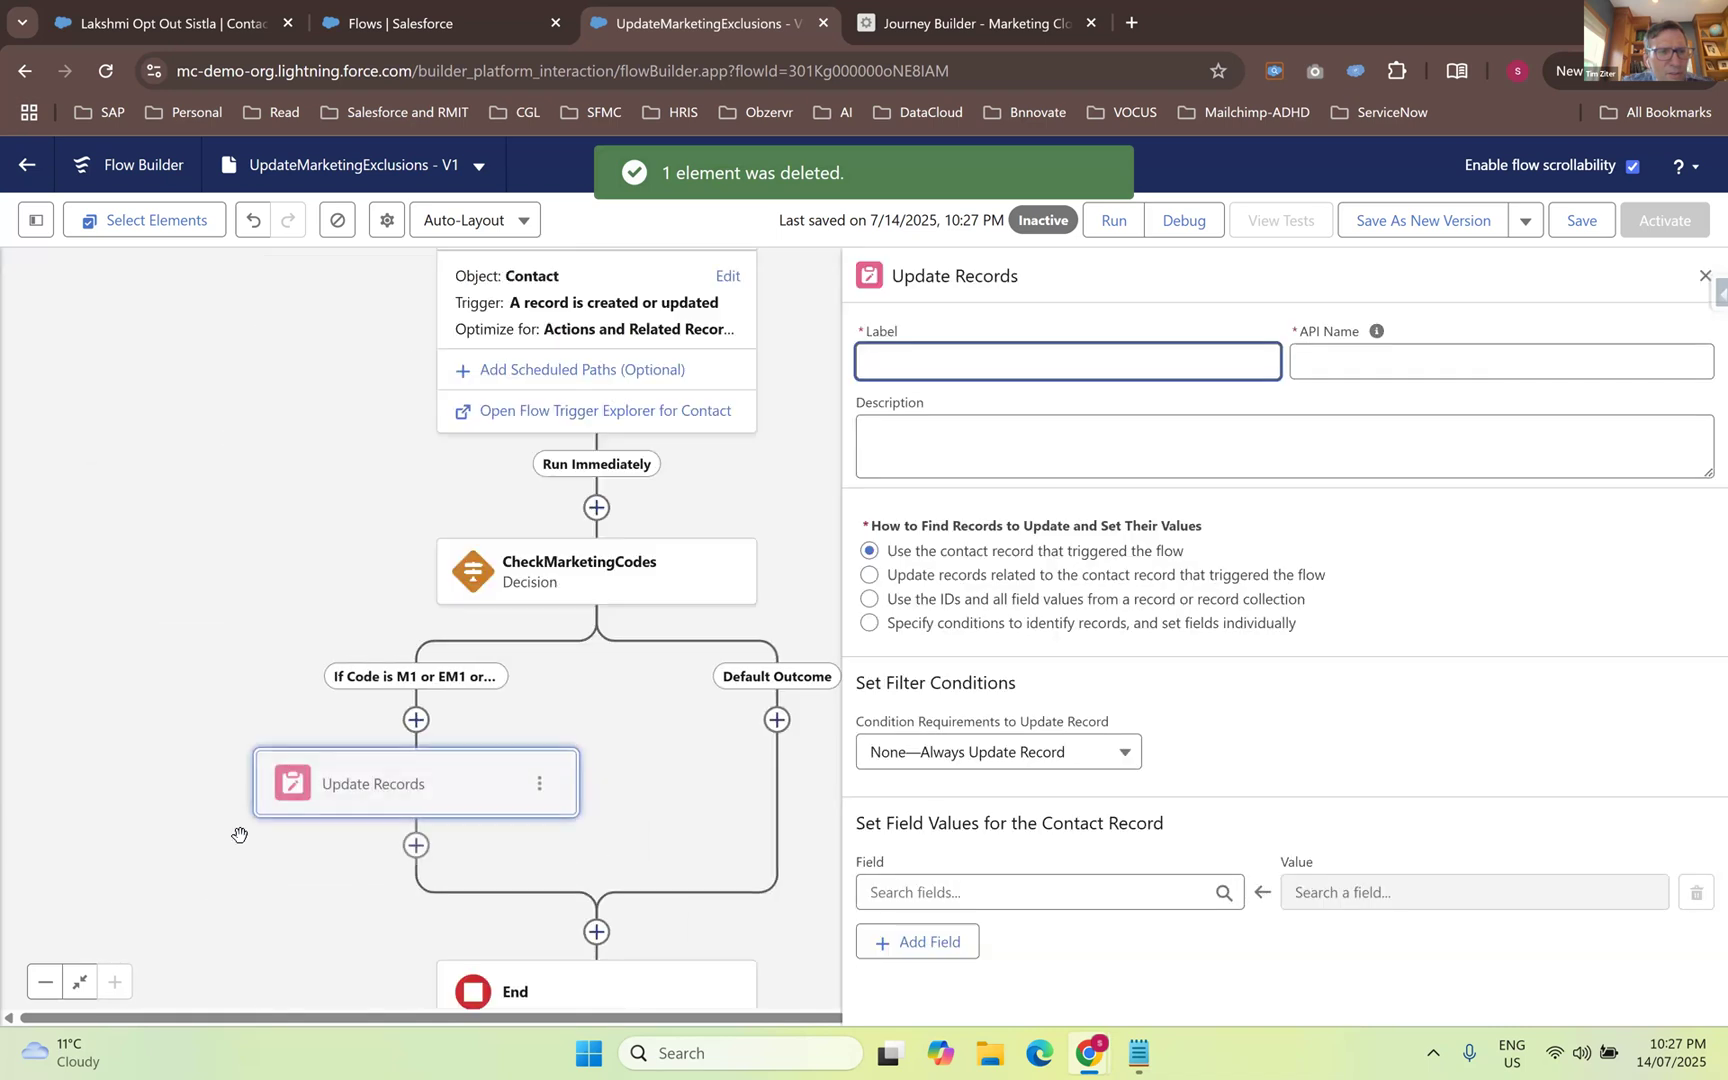
pyautogui.click(440, 800)
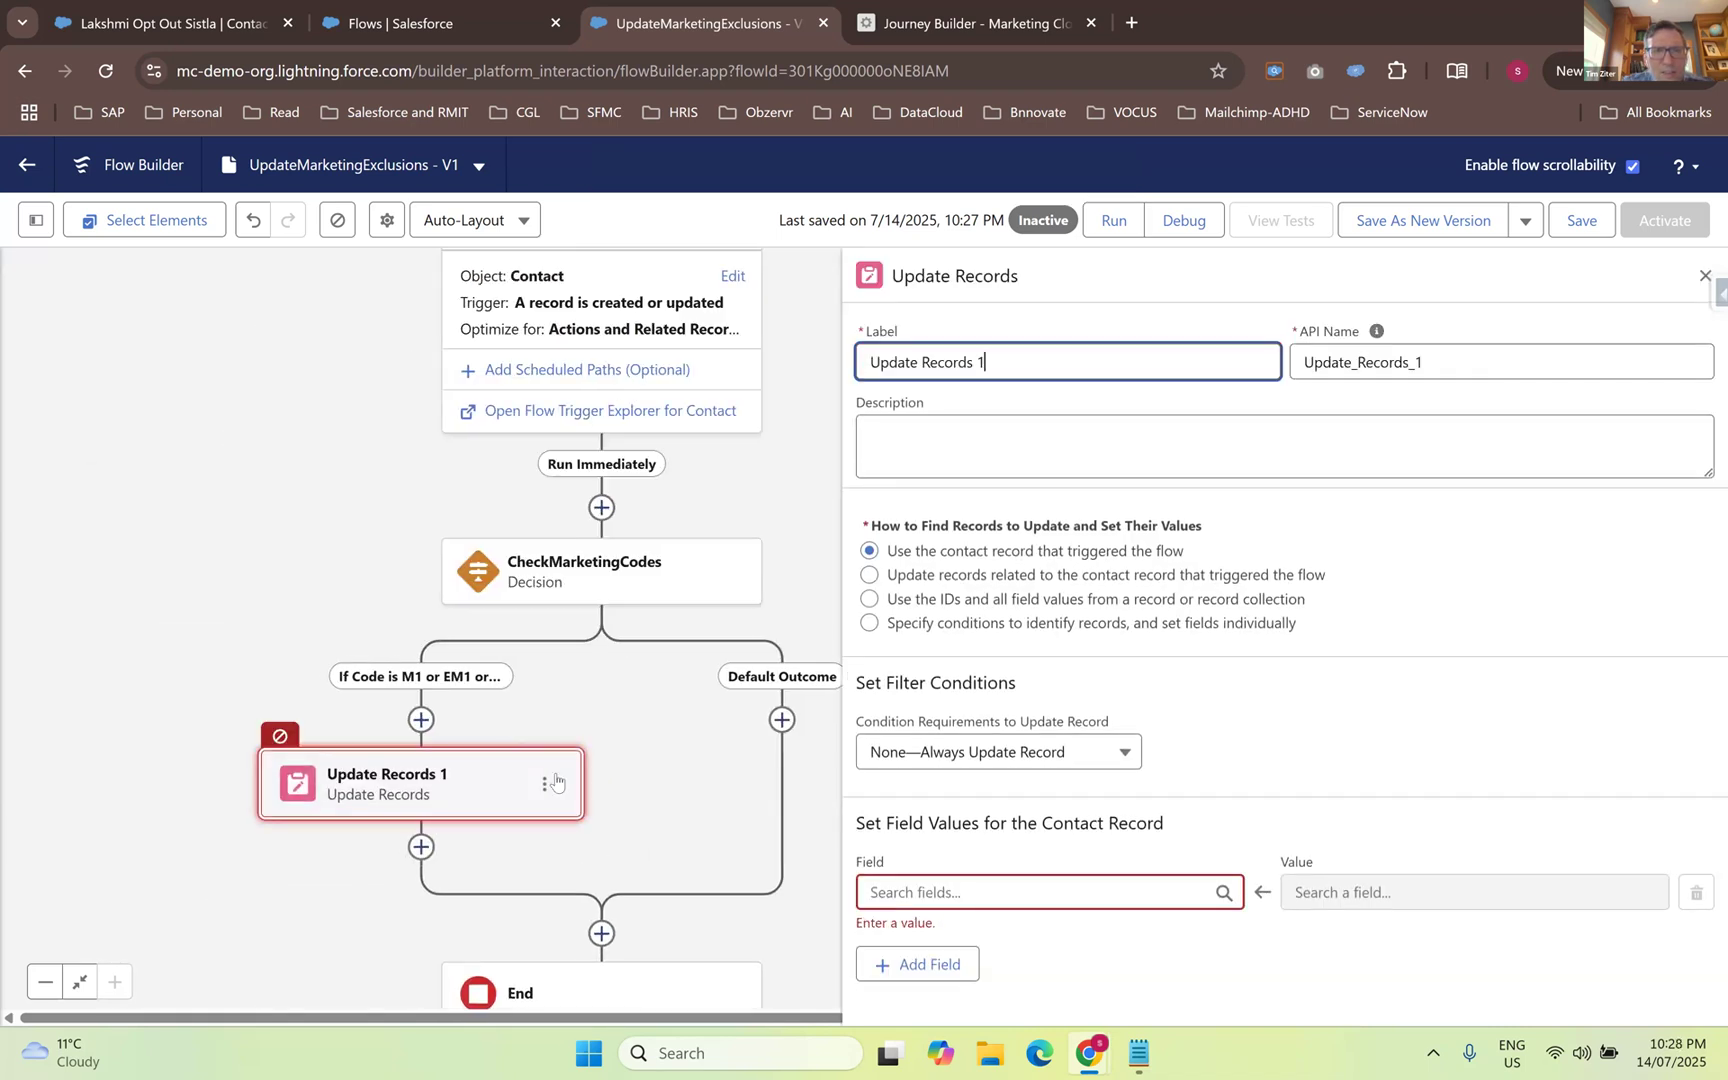
# - Label the Update Records element "Update MarketingExclusion"
pyautogui.doubleClick(1031, 362)
pyautogui.hotkey('ctrl', 'a')
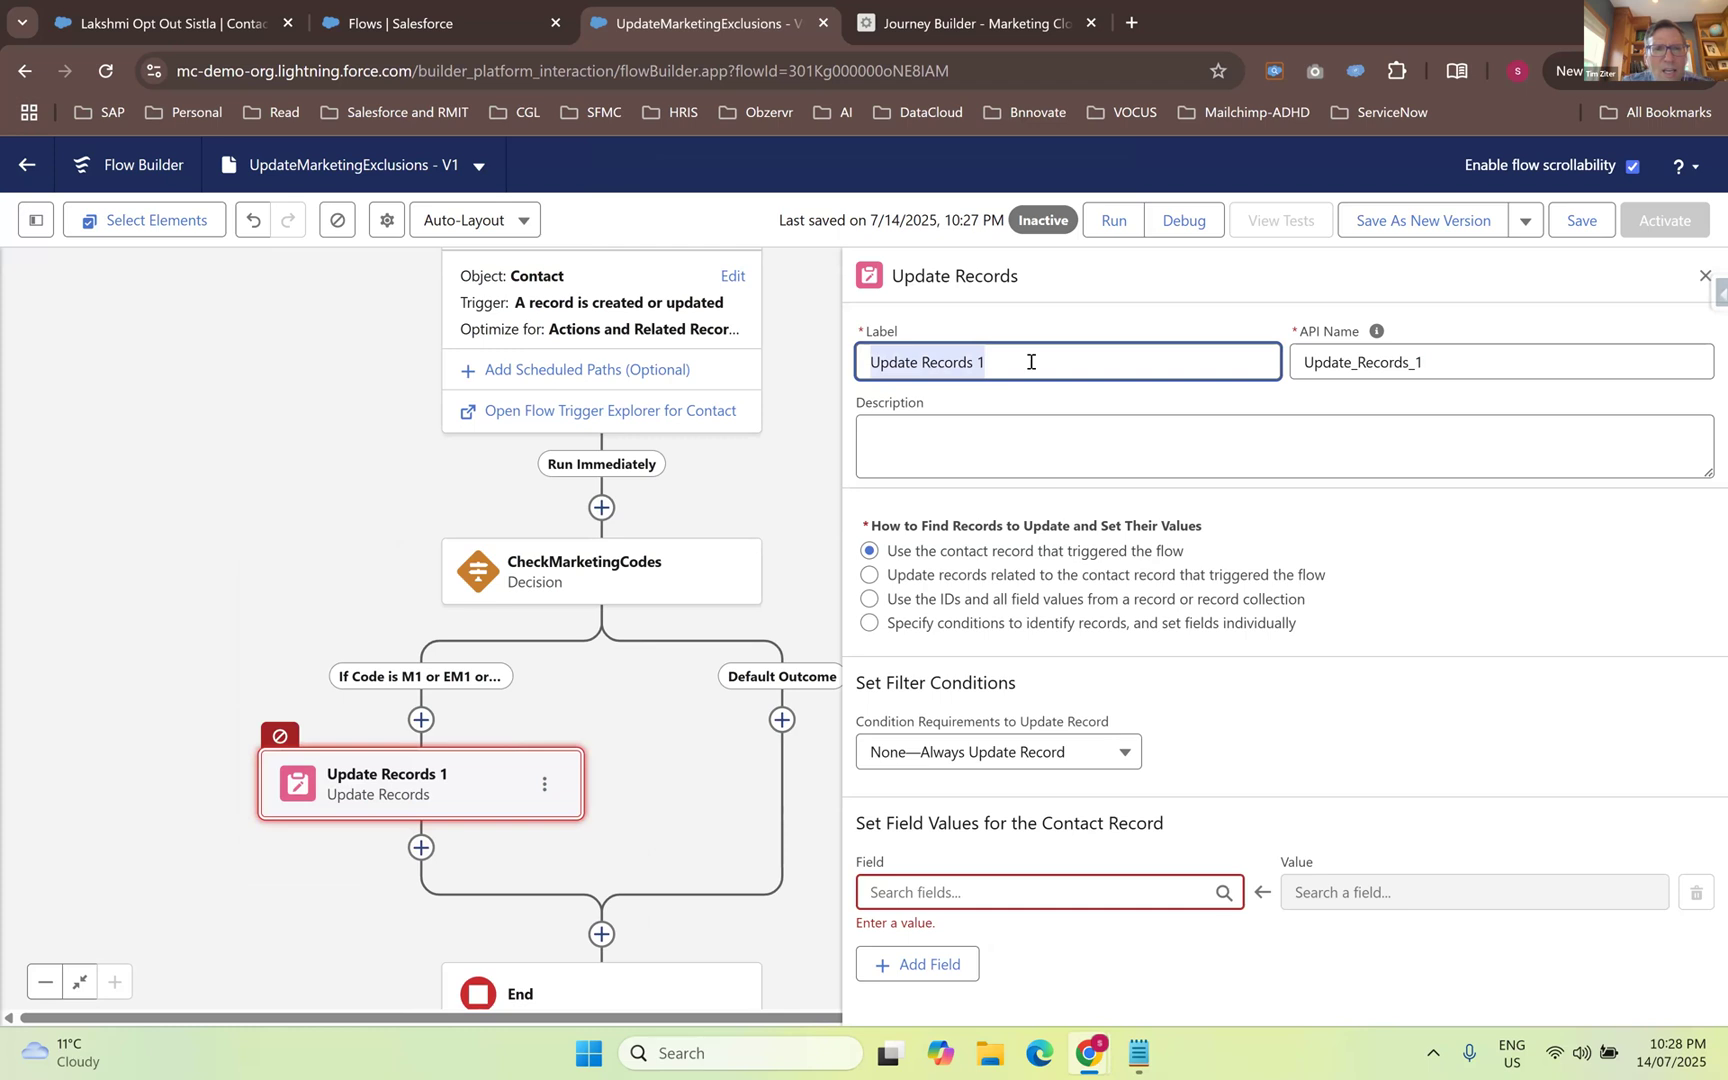
pyautogui.press('BackSpace')
pyautogui.write('Up')
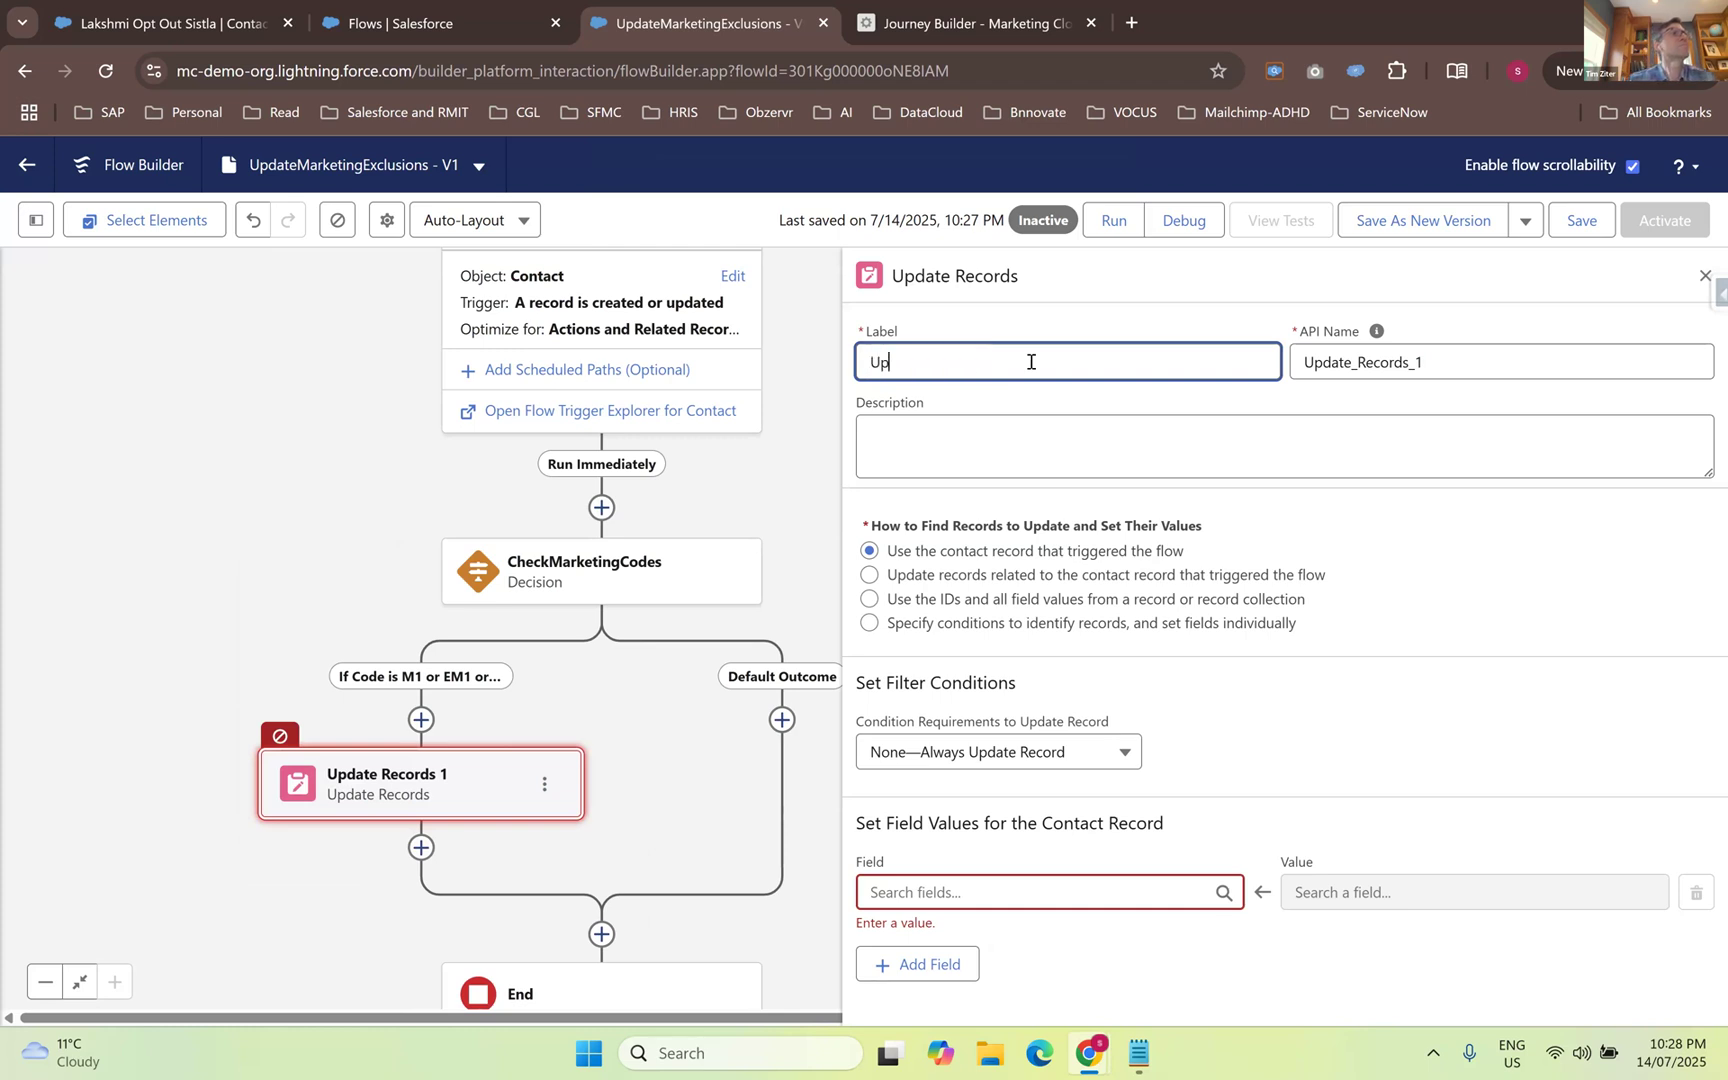
pyautogui.write('date Marketing')
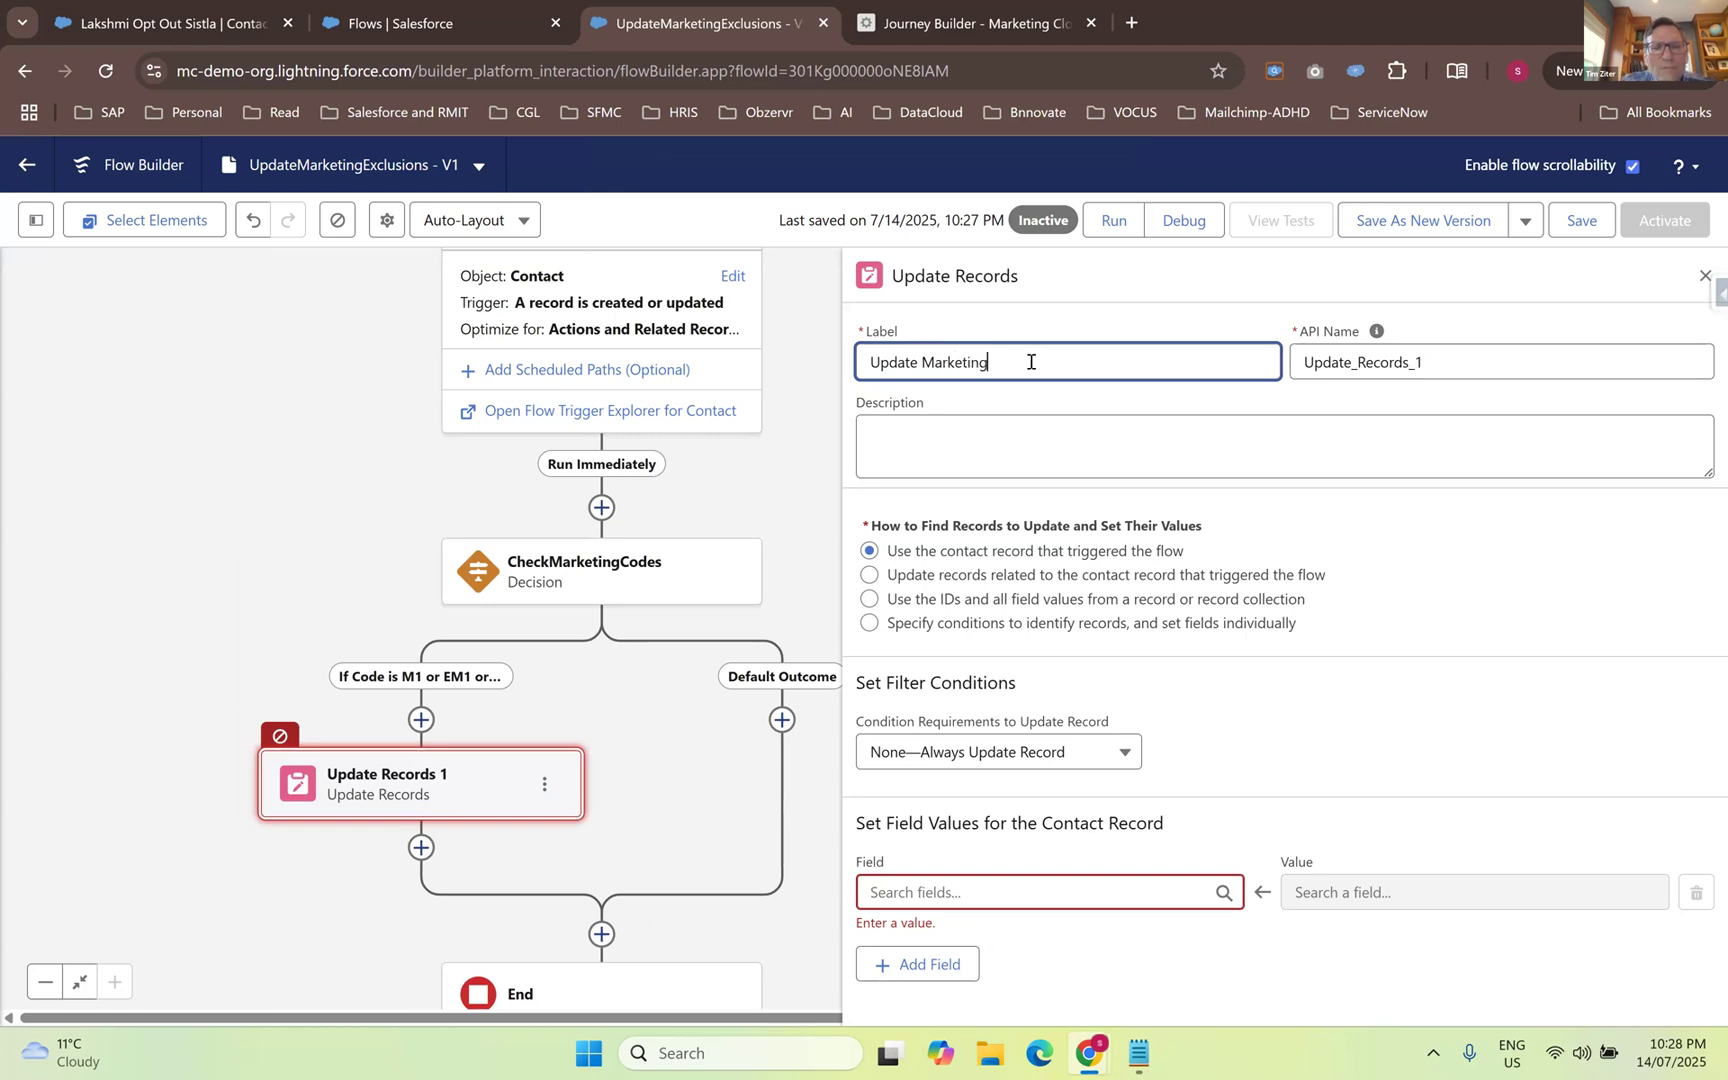
pyautogui.write('Exclusion')
# - Replace the Update Records element's API name with Update_MarketingExclusion, derived from its label
pyautogui.click(1376, 330)
pyautogui.click(1491, 362)
pyautogui.doubleClick(1491, 362)
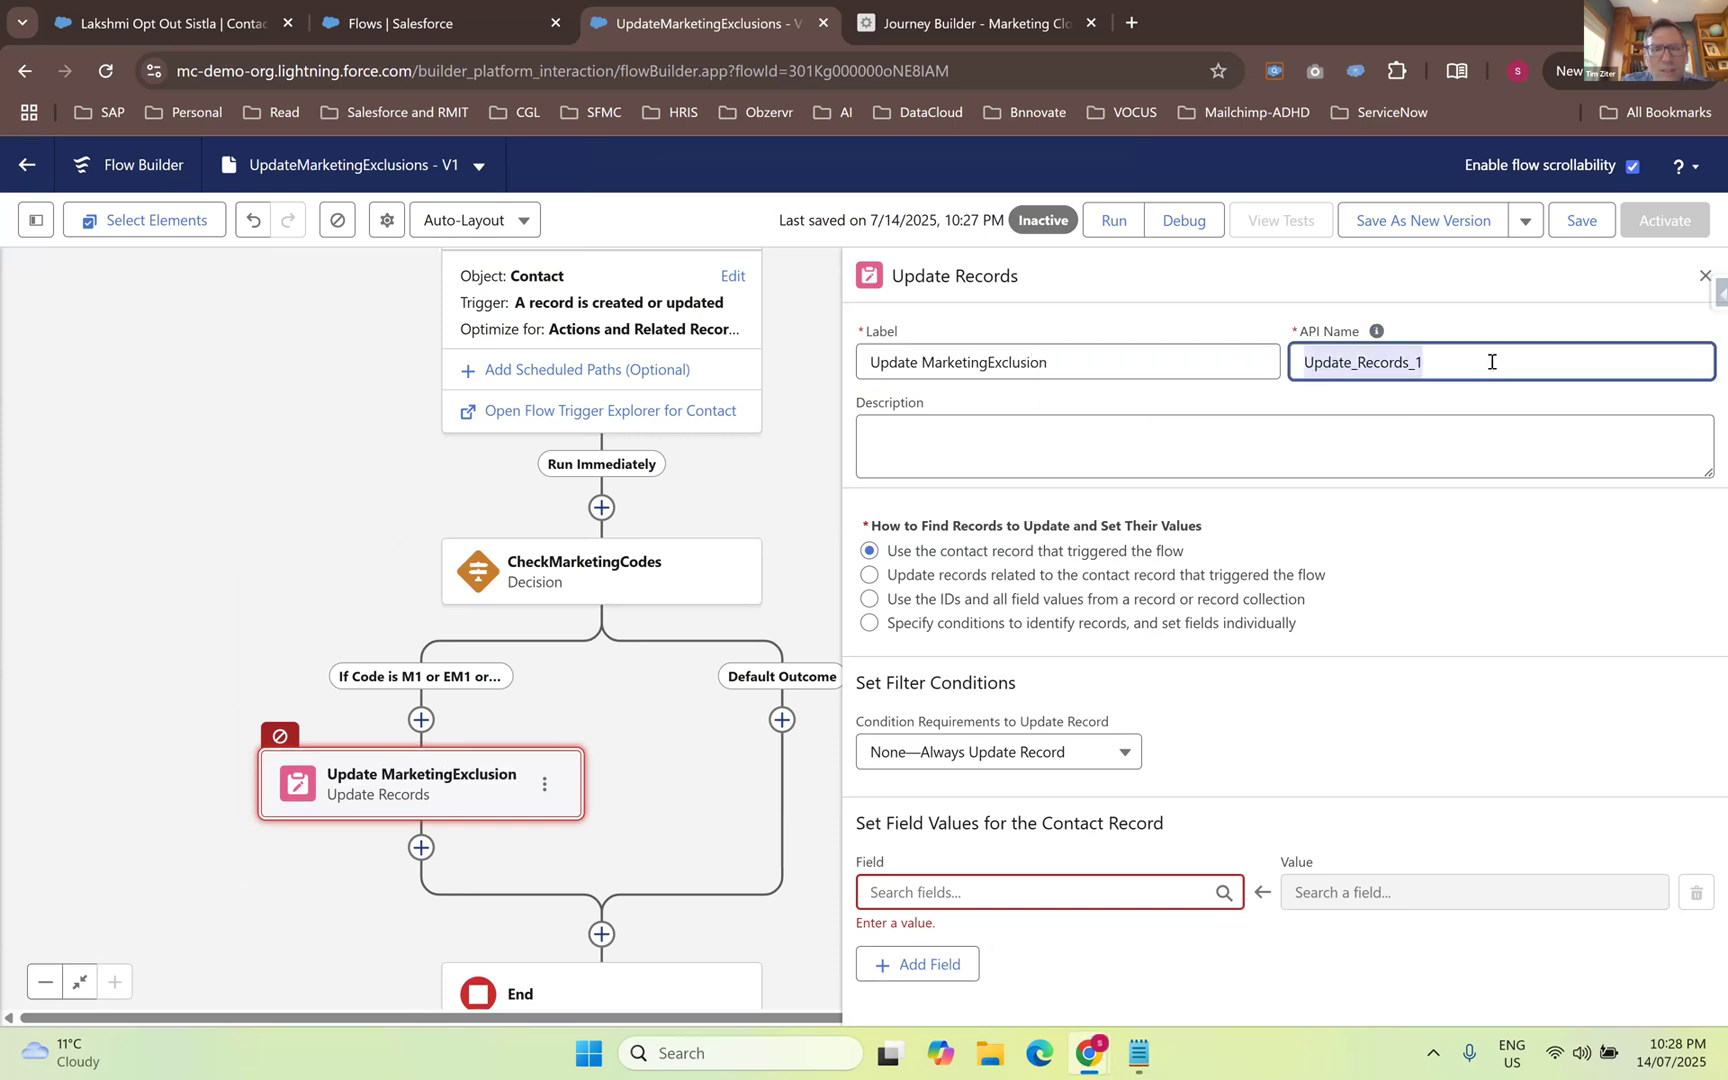
pyautogui.press('BackSpace')
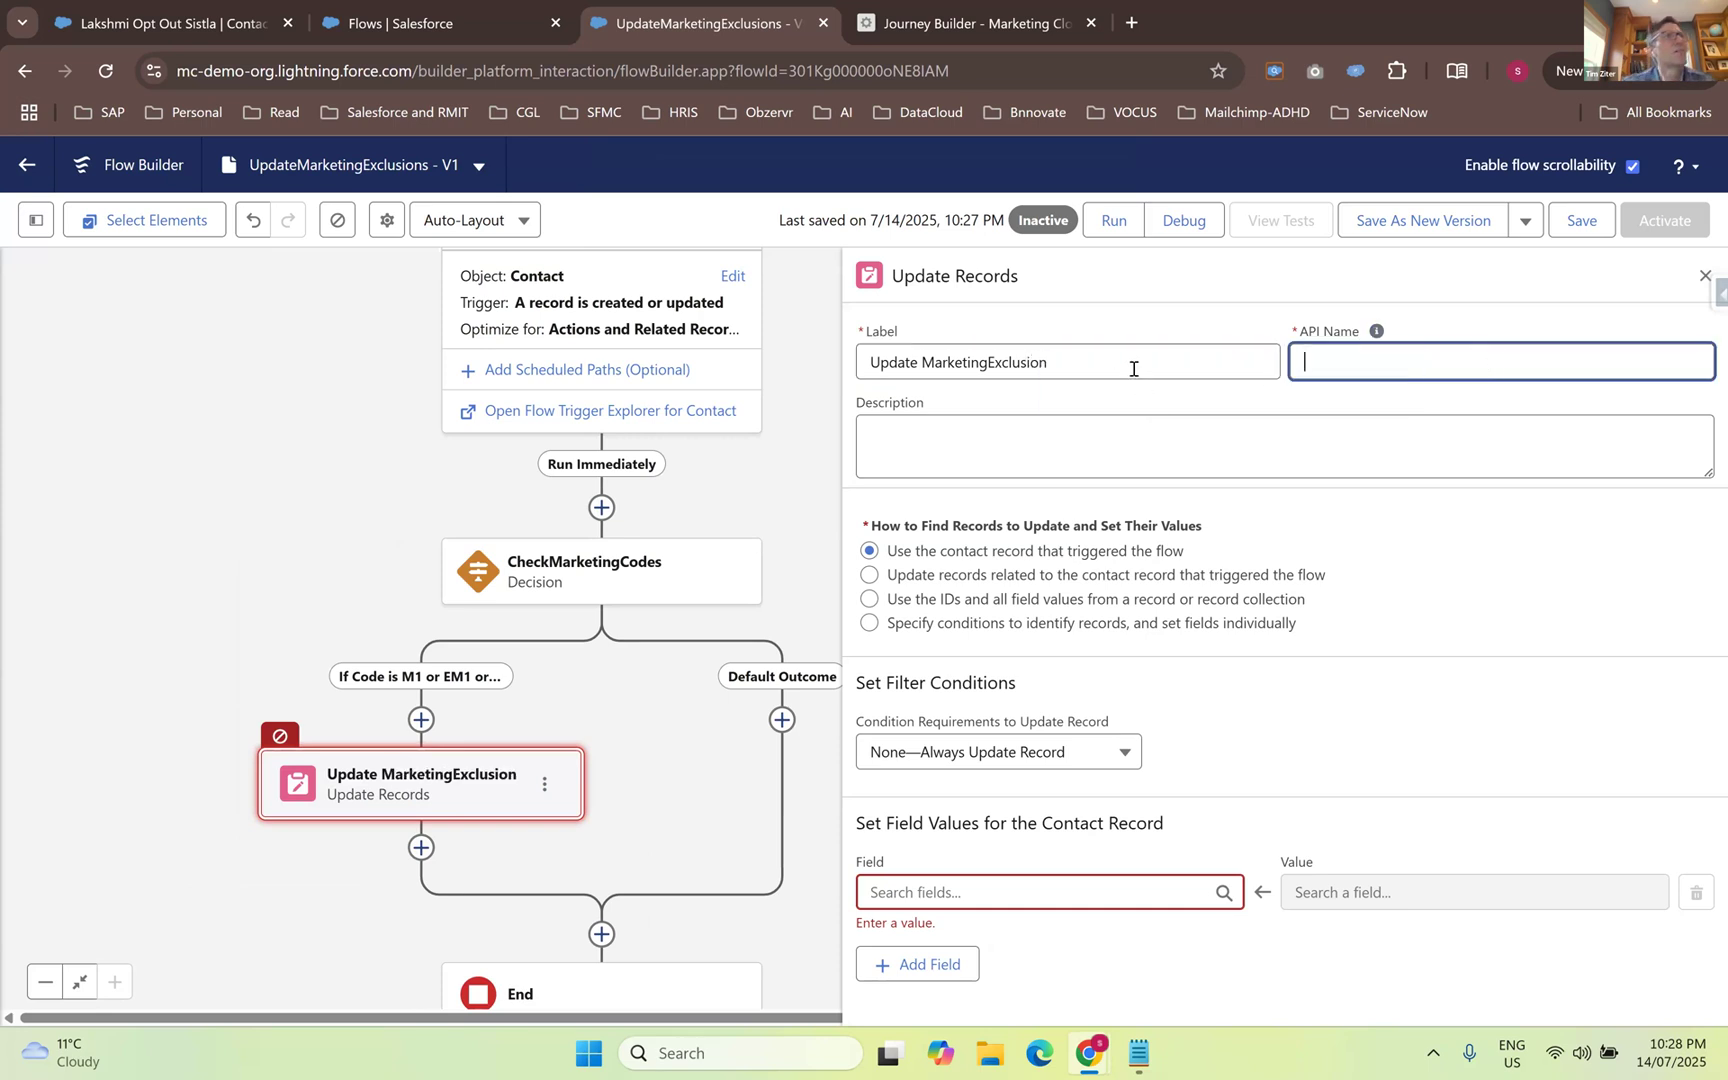
pyautogui.hotkey('shift', 'Tab')
# - Describe the Update Records element as "Updates the Exclusion Check box vakue to true."
pyautogui.click(1217, 453)
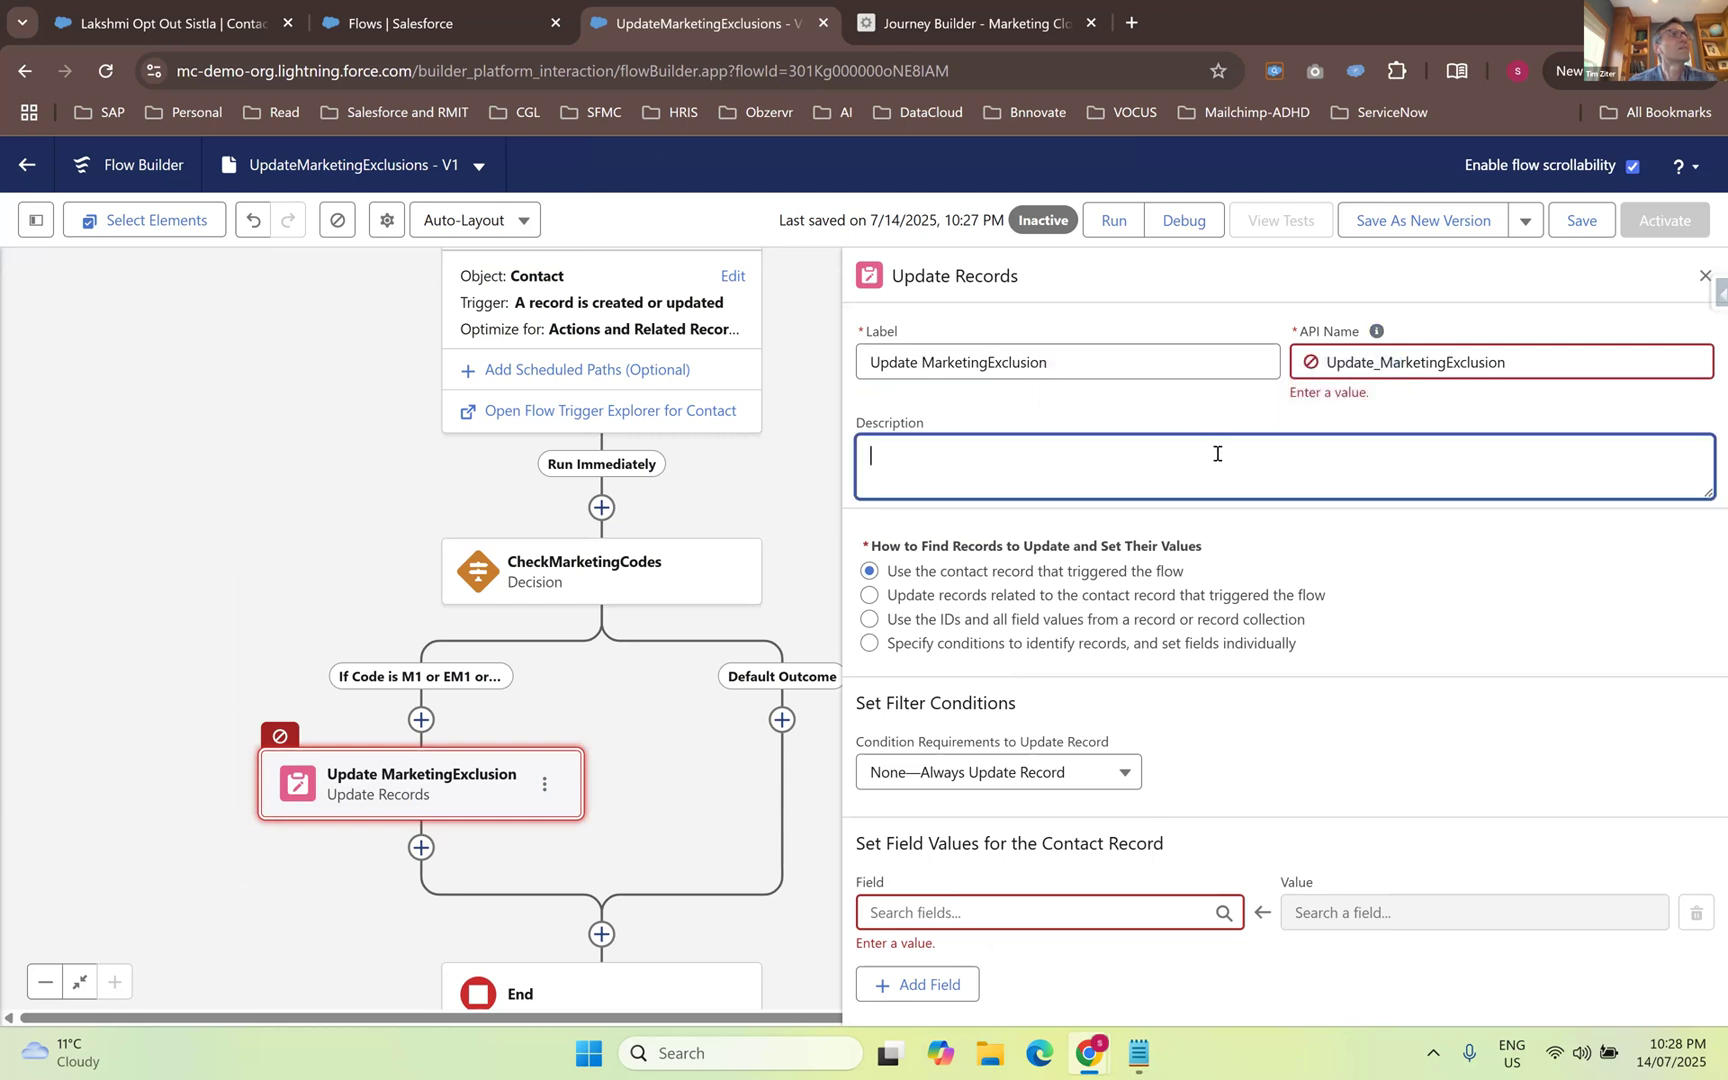
pyautogui.write('Updates the Excls')
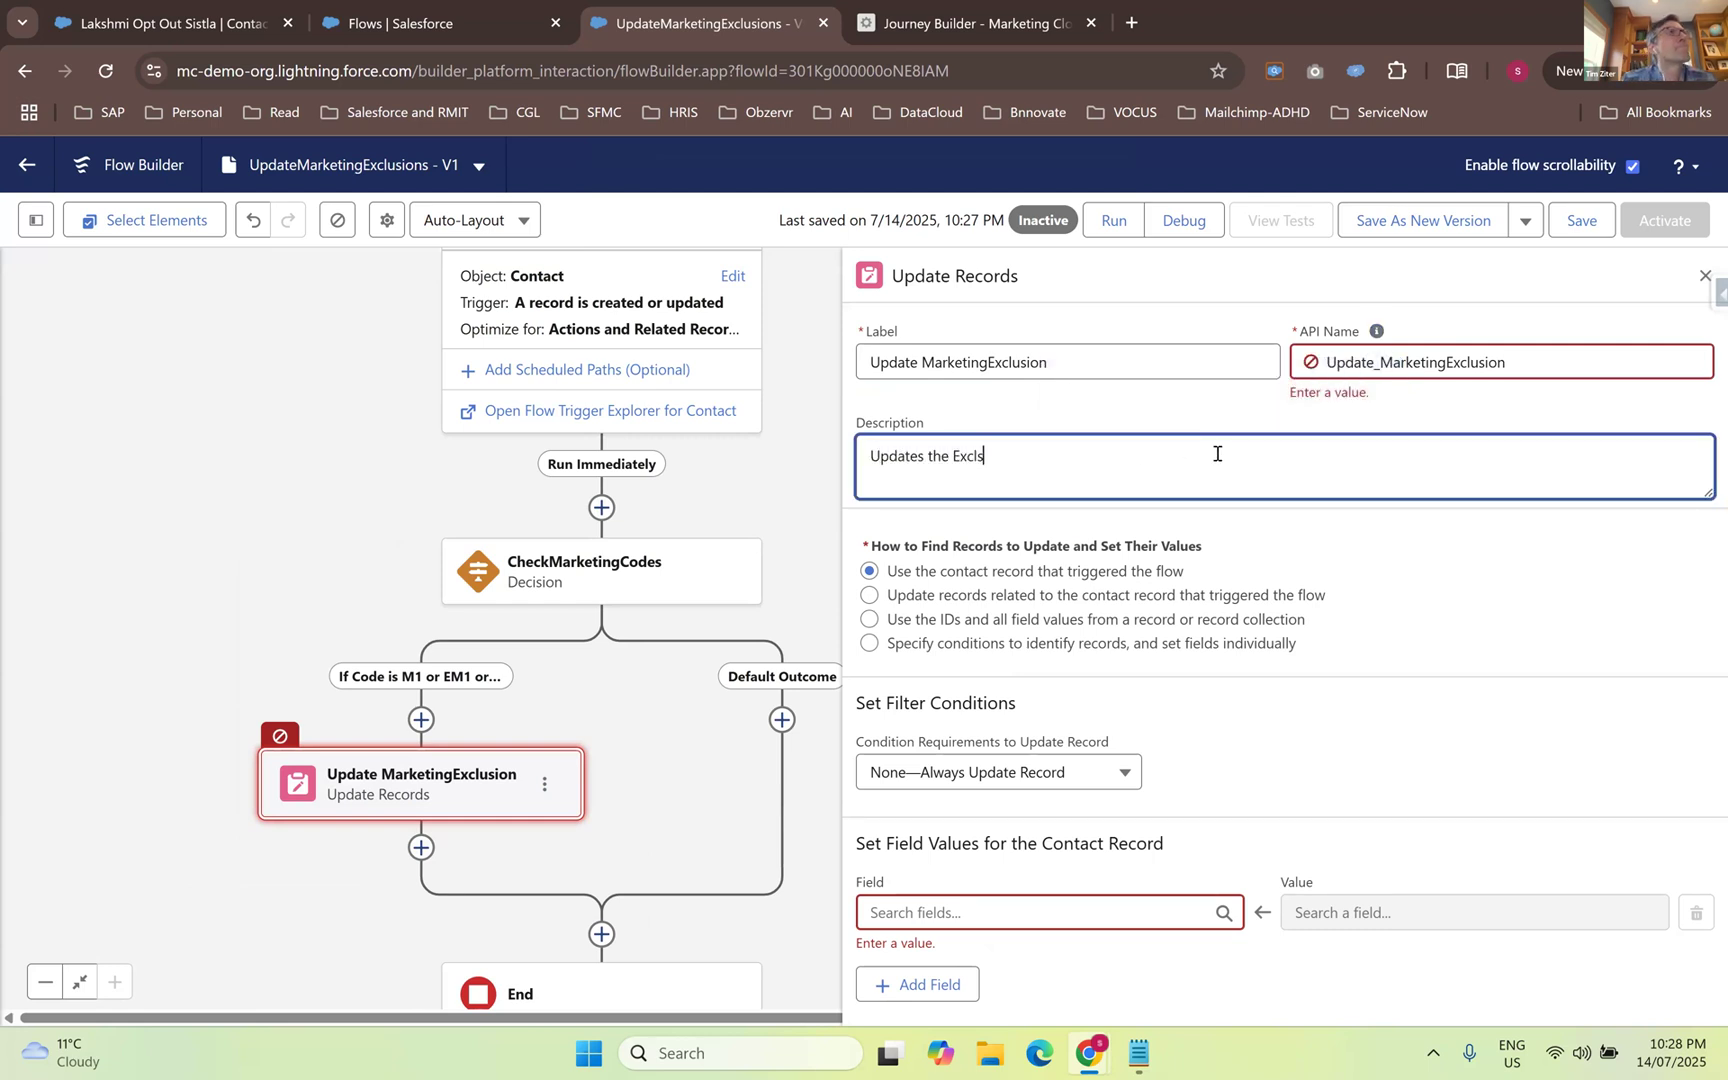
pyautogui.press('BackSpace')
pyautogui.press('BackSpace')
pyautogui.write('usion Check')
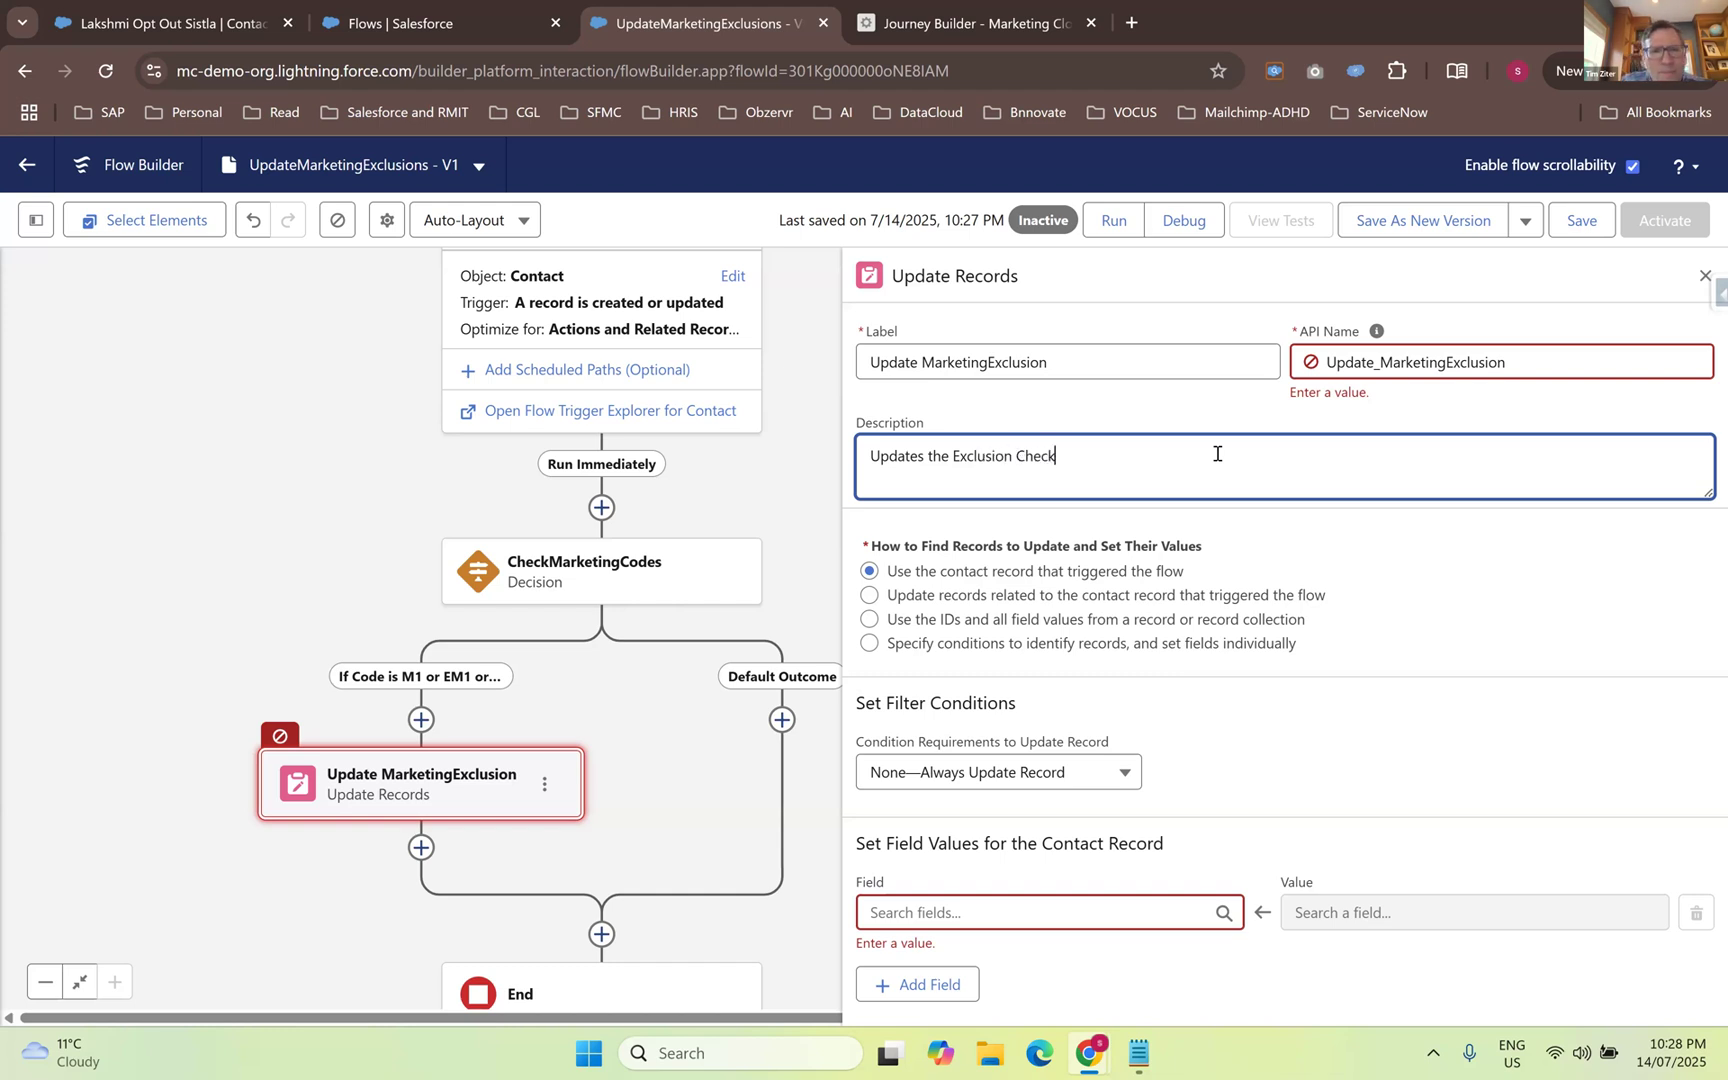
pyautogui.write(' box vakue to true.')
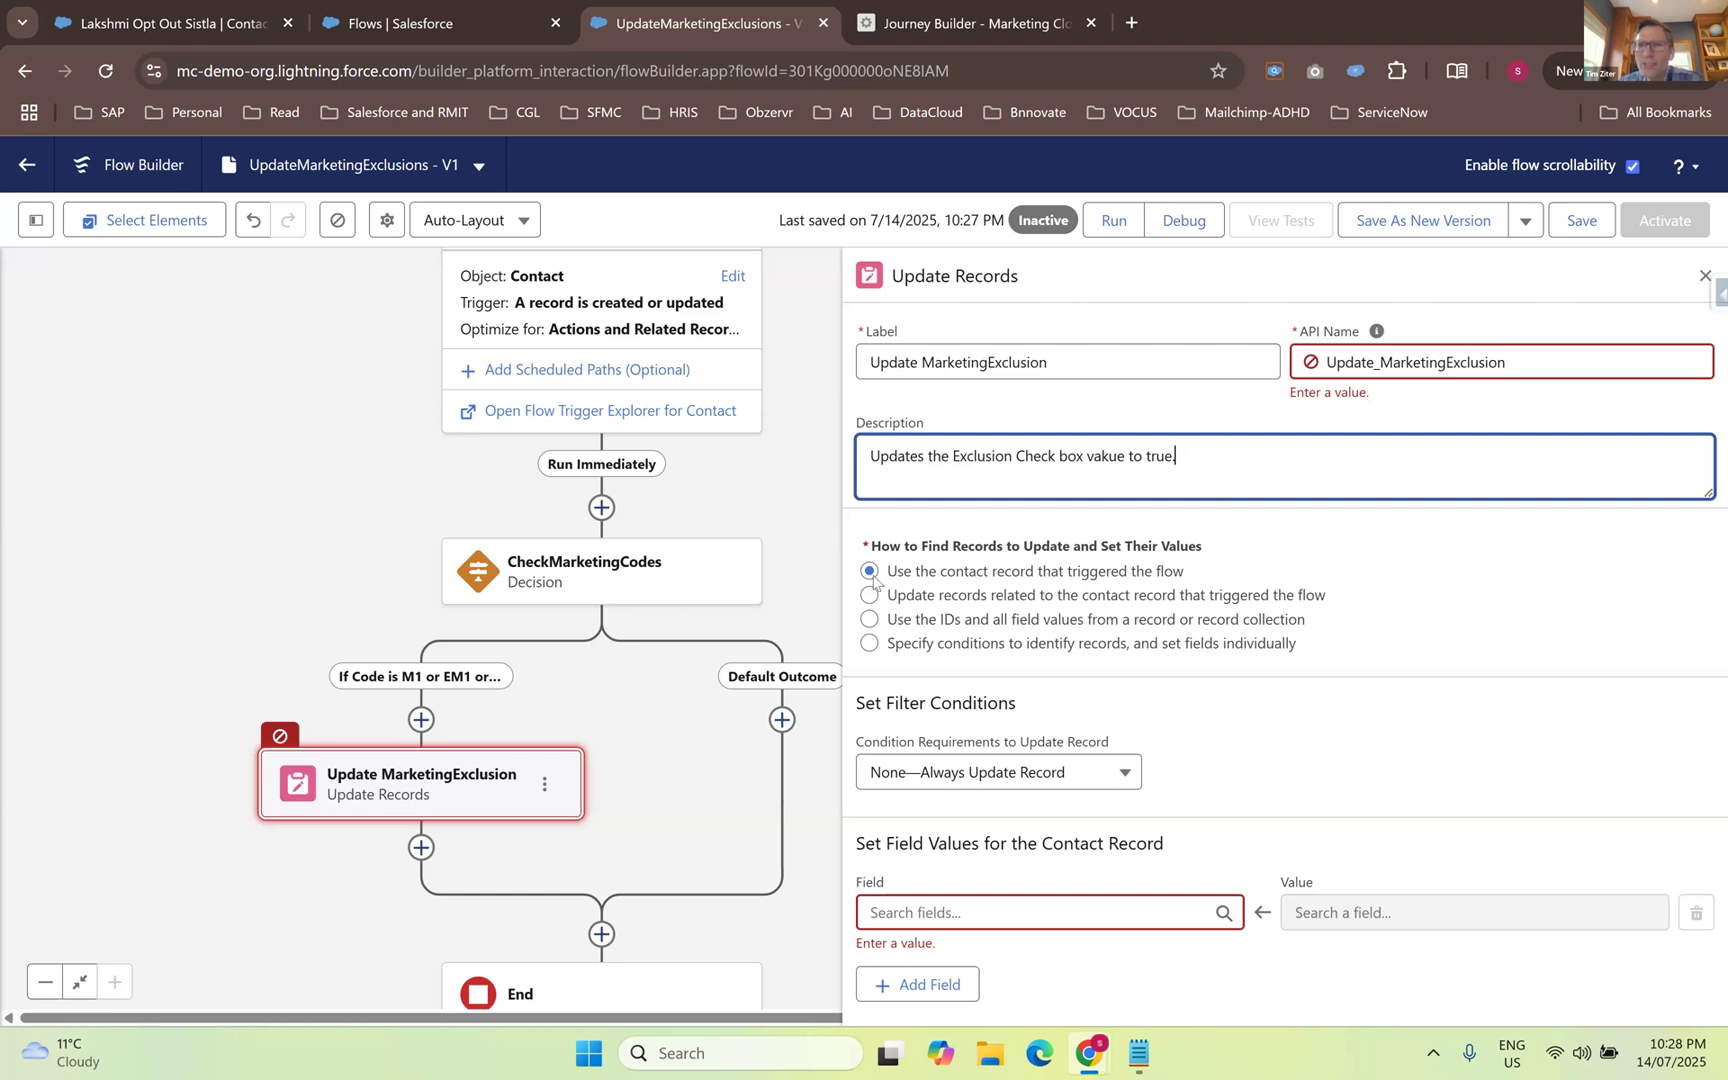
# - Use the contact record that triggered the flow and set its Marketing_Exclusion field to True
pyautogui.moveTo(945, 571); pyautogui.dragTo(1103, 574)
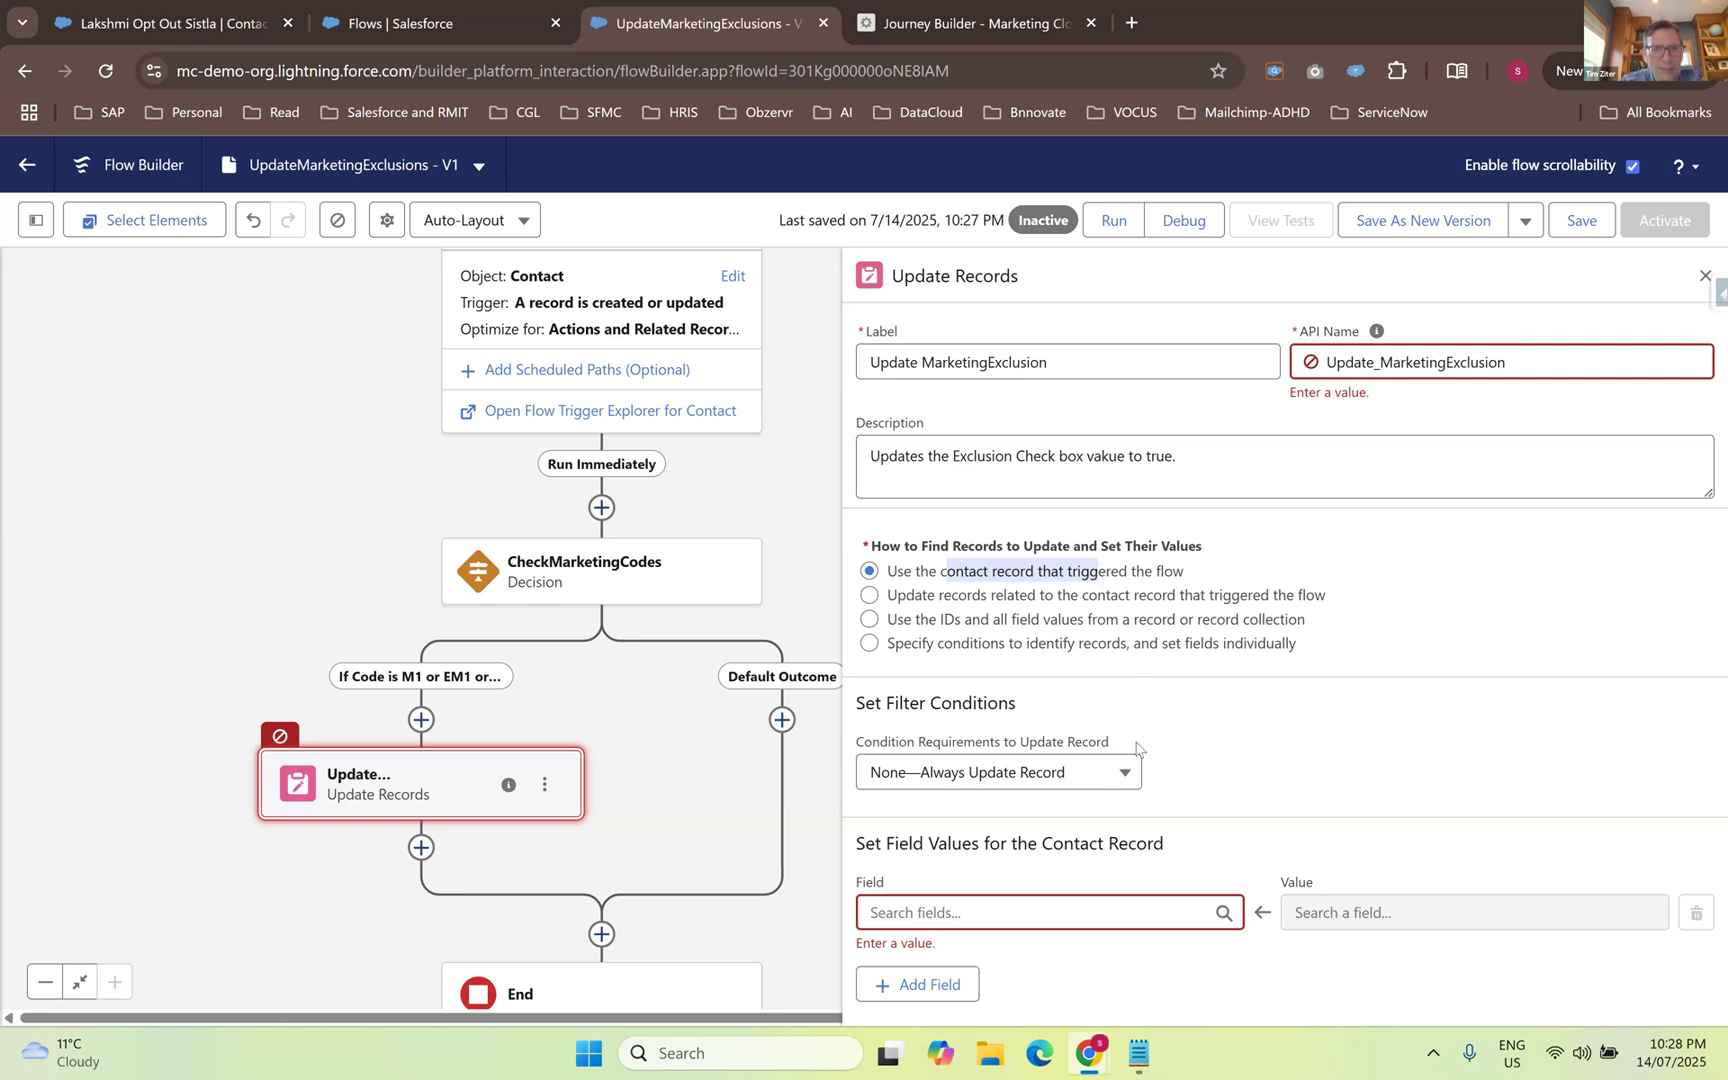
pyautogui.click(1187, 578)
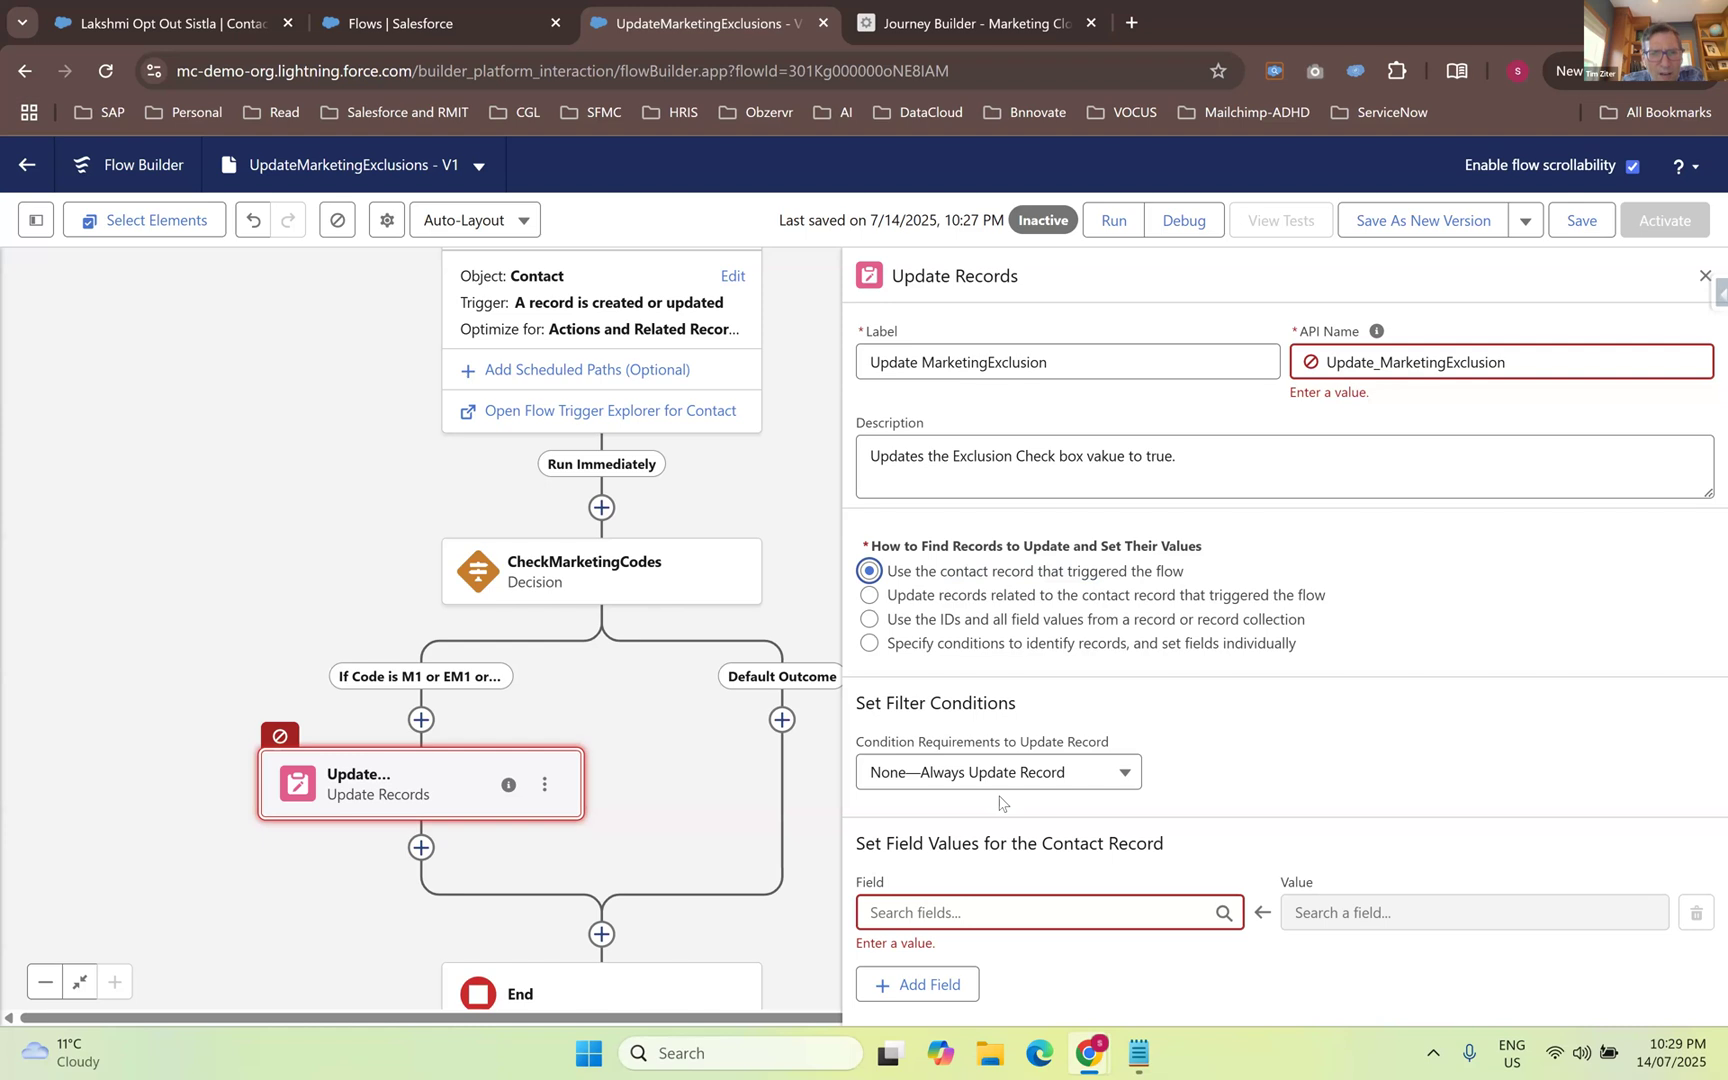
pyautogui.click(1098, 912)
pyautogui.write('cont')
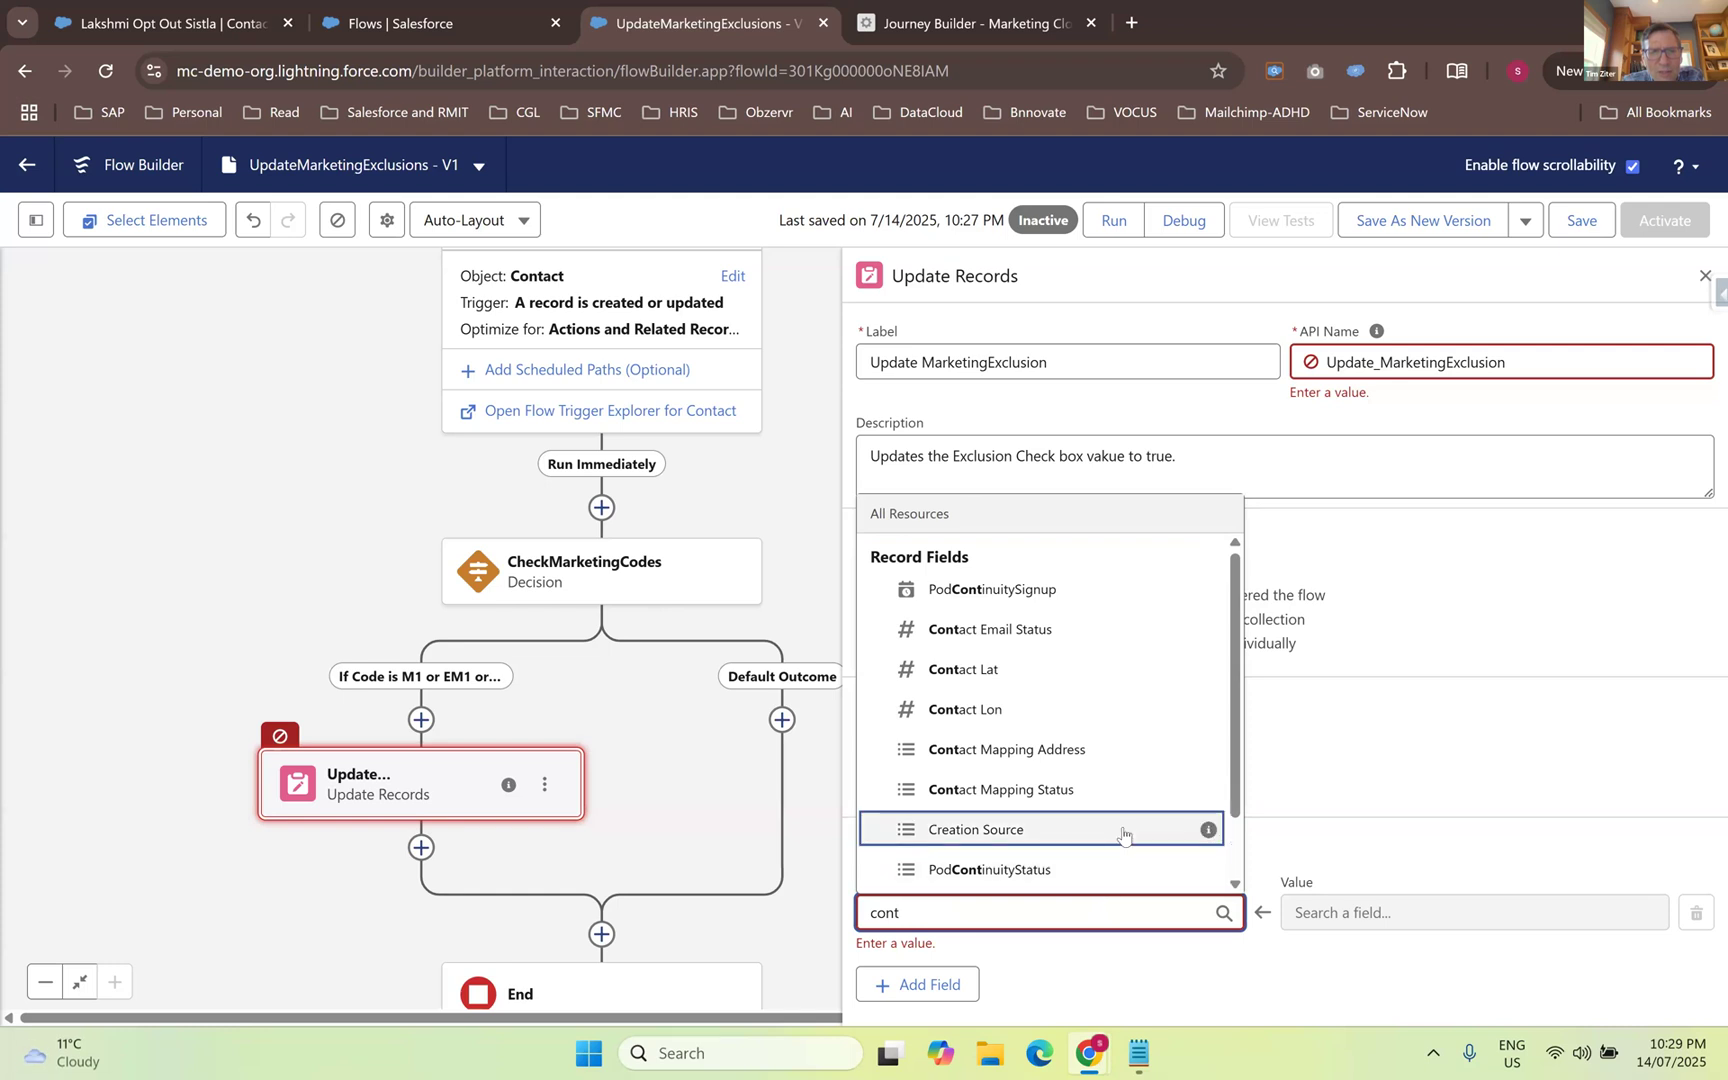
pyautogui.scroll(-1, 1118, 832)
pyautogui.doubleClick(1060, 907)
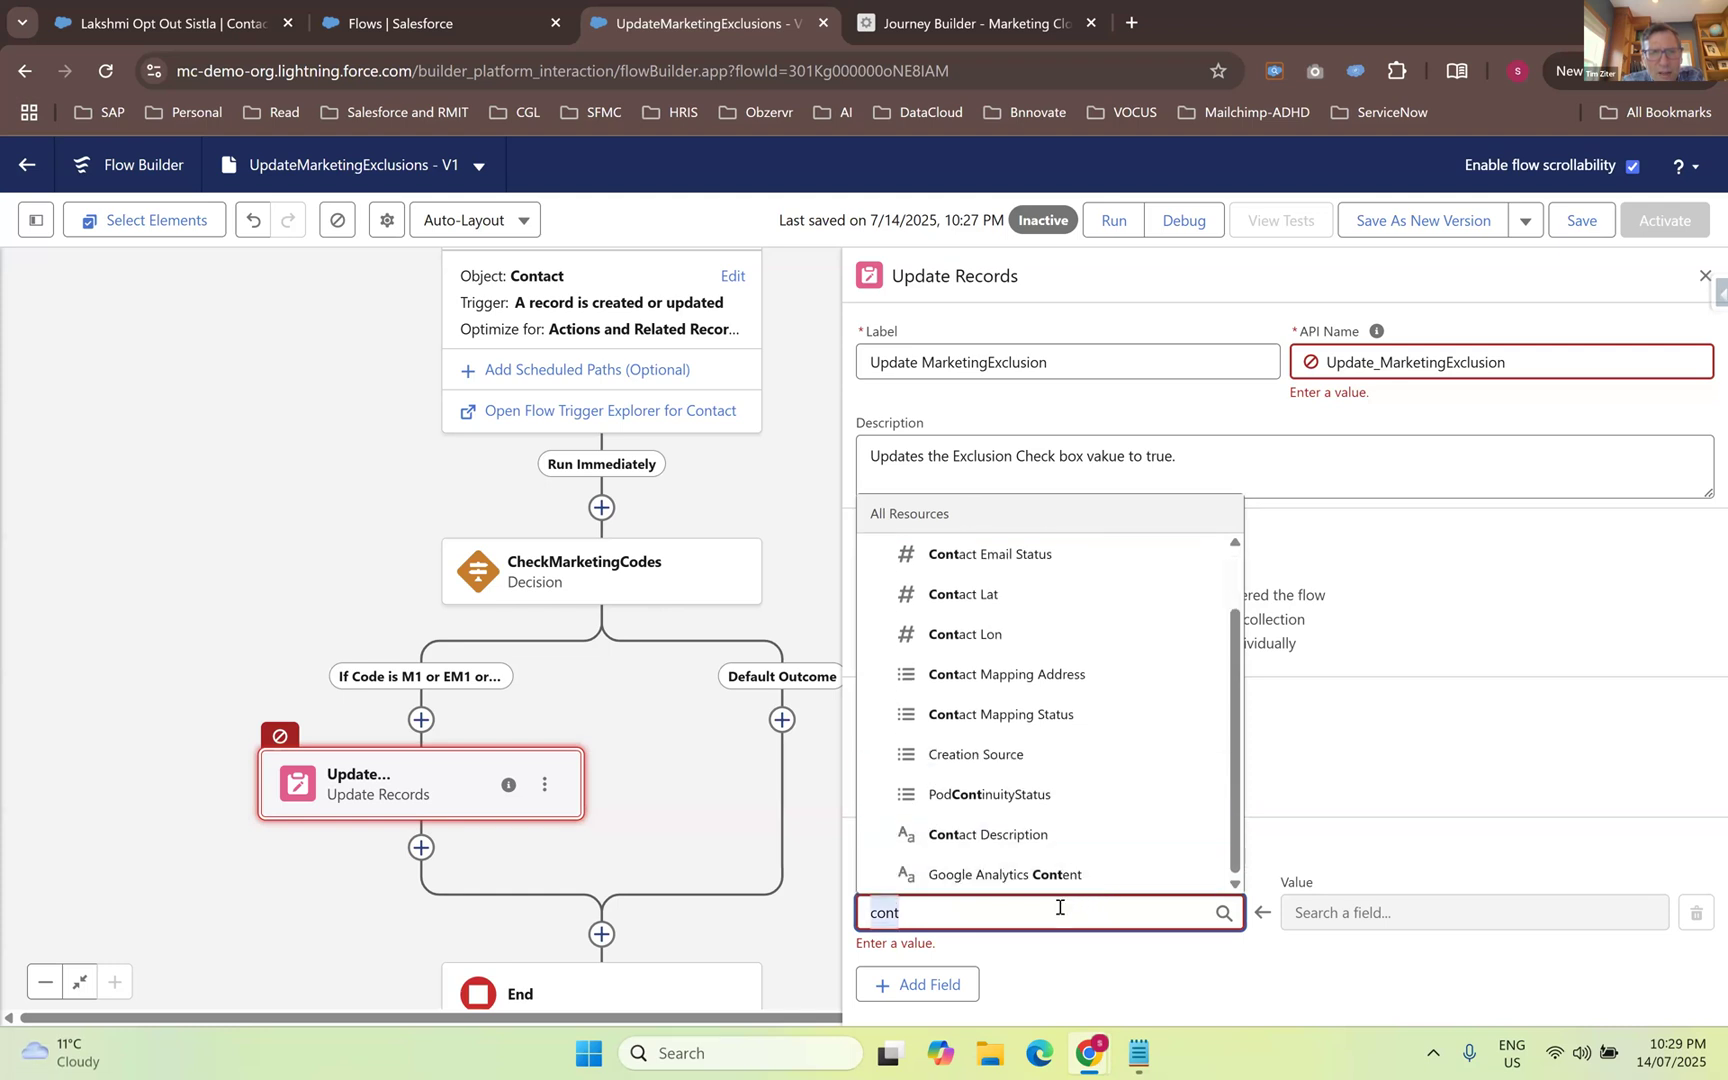
pyautogui.write('mar')
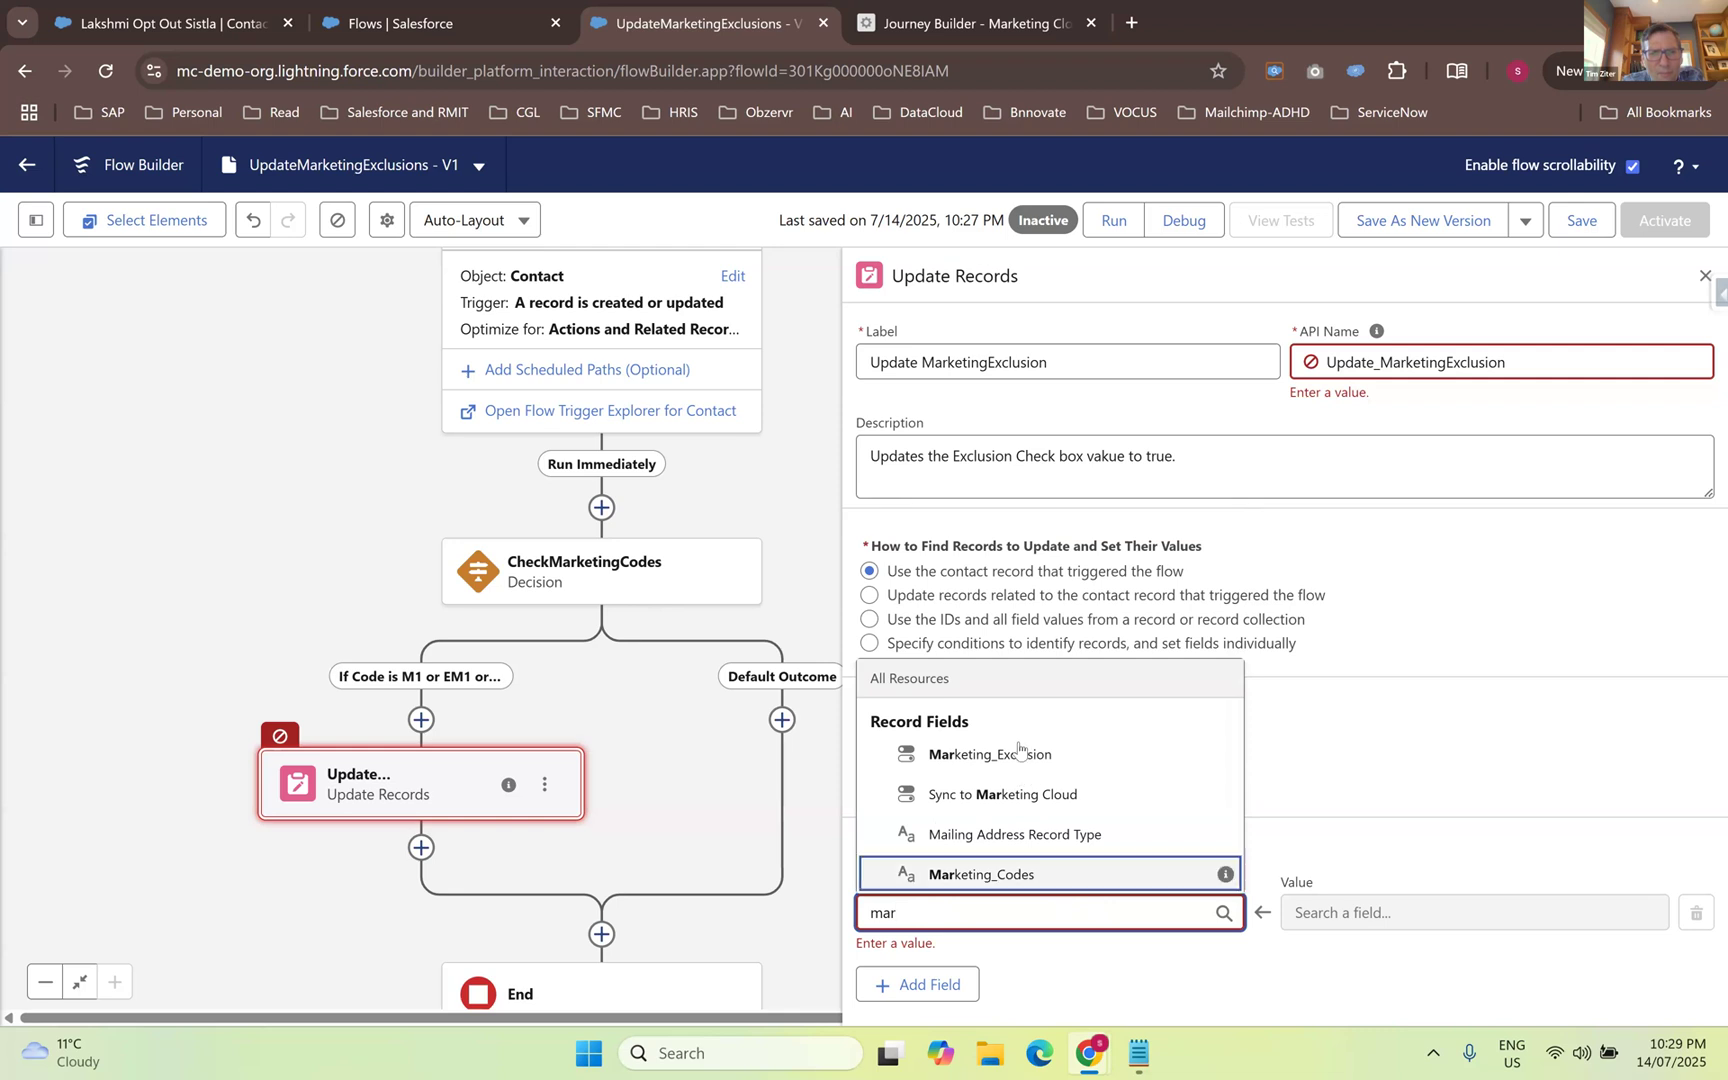
pyautogui.click(1010, 758)
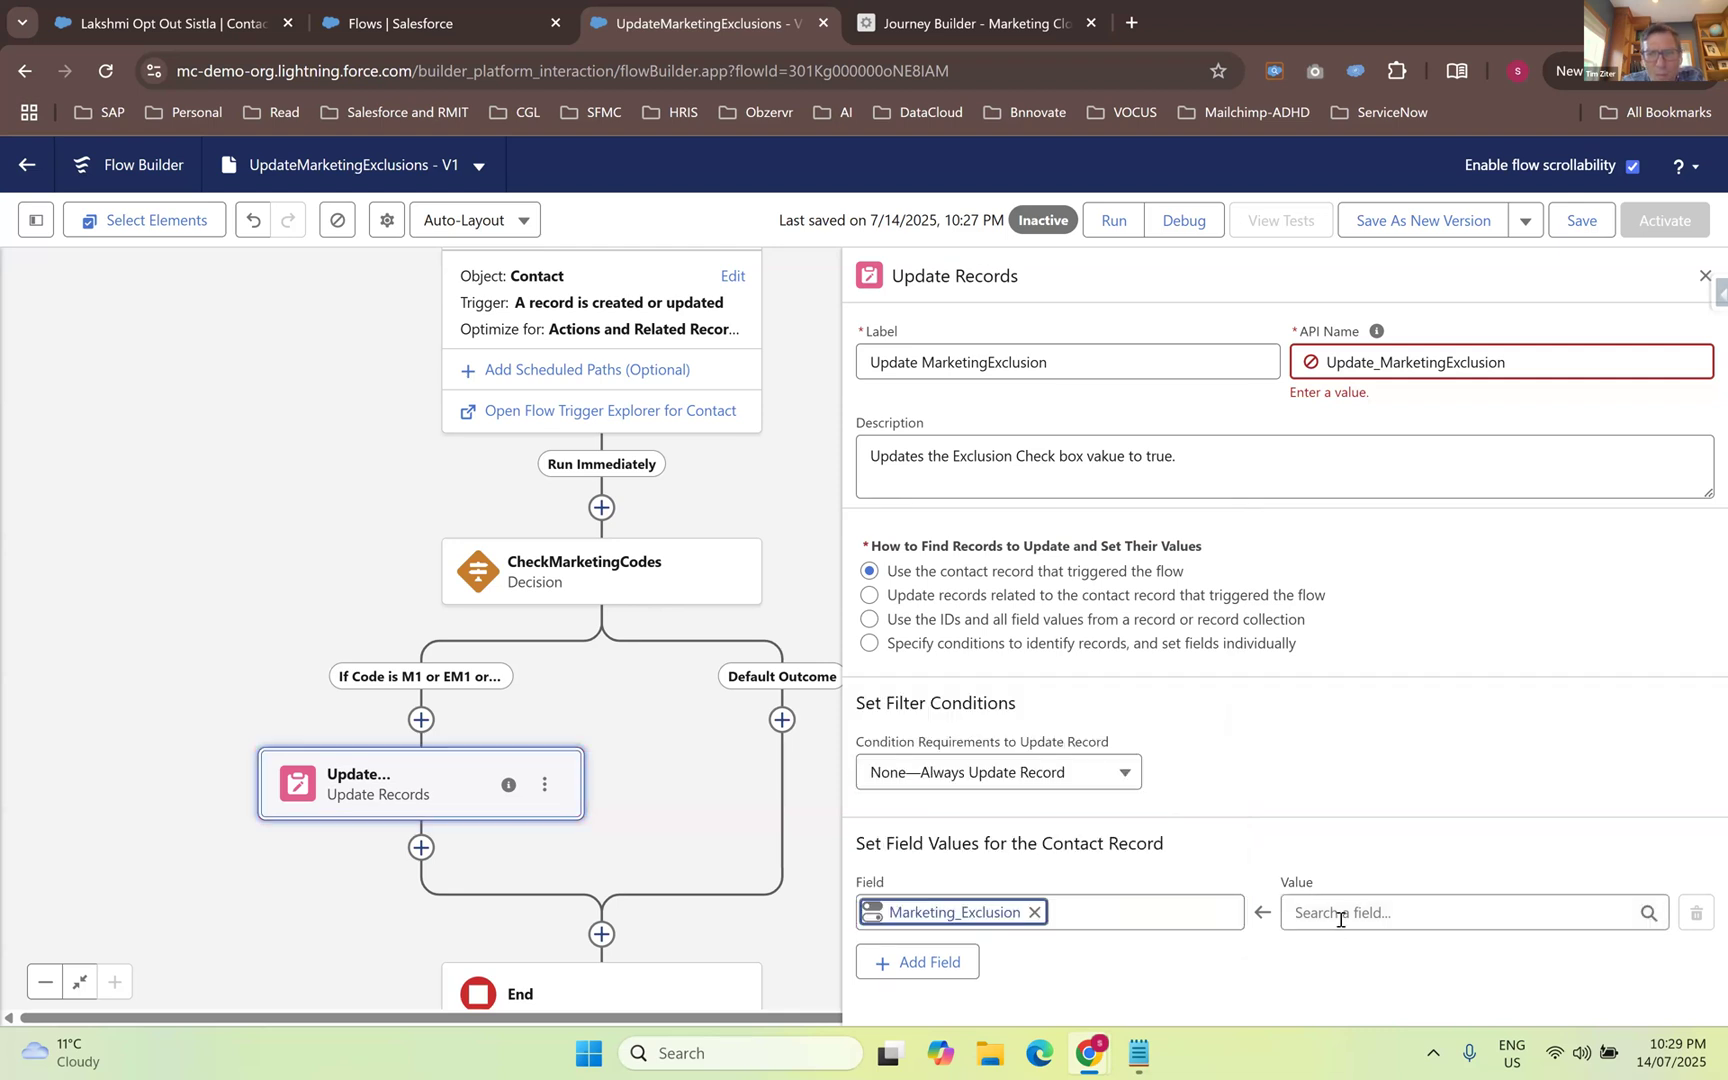
pyautogui.click(1340, 913)
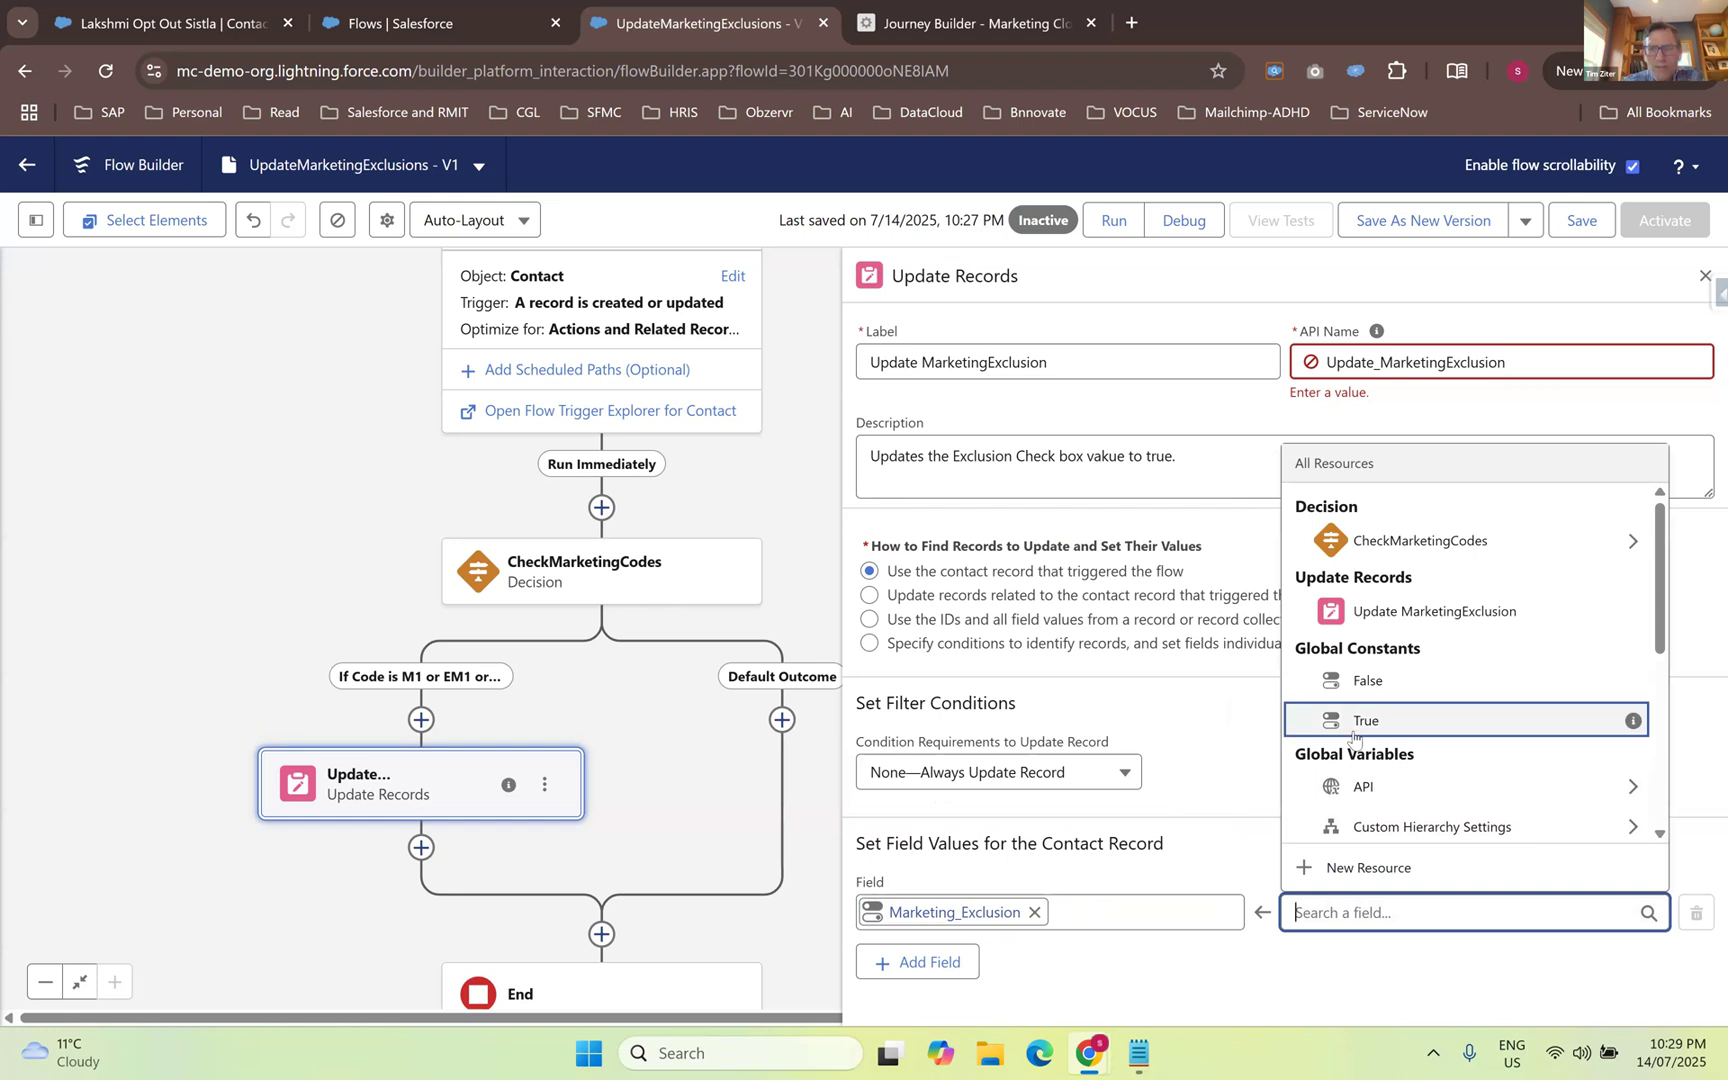
pyautogui.click(1354, 722)
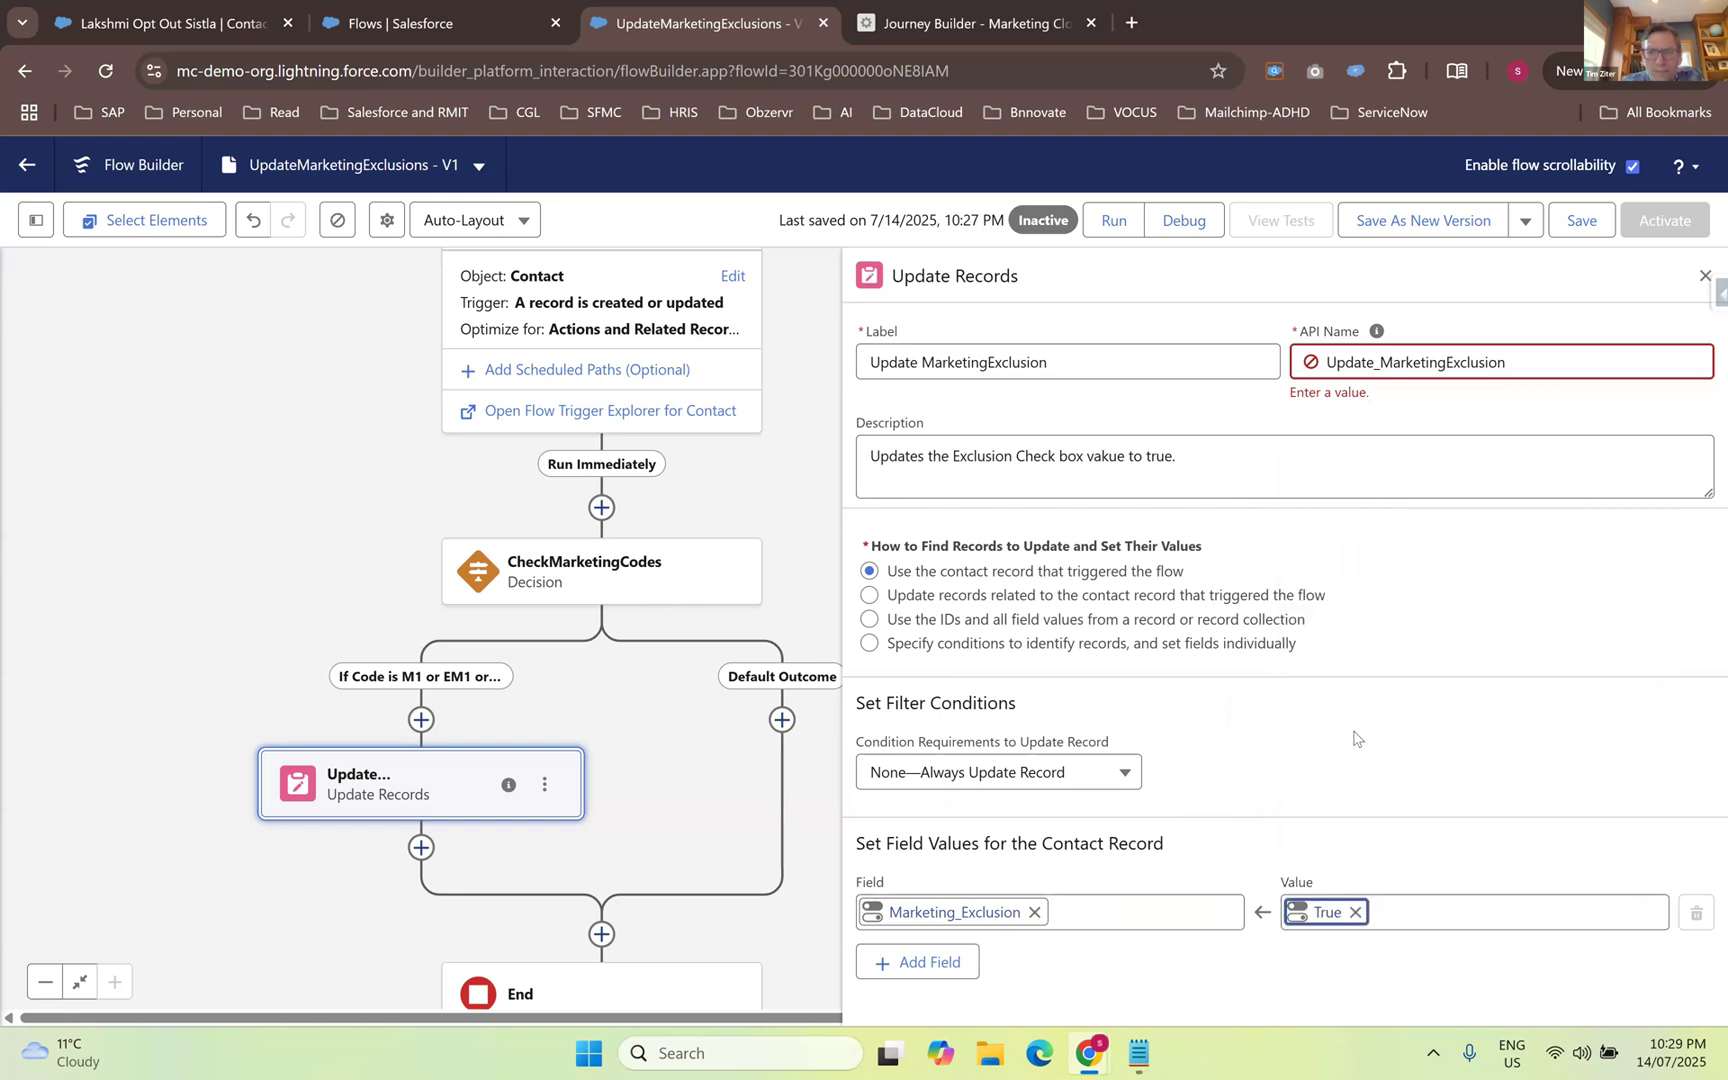
pyautogui.click(1328, 808)
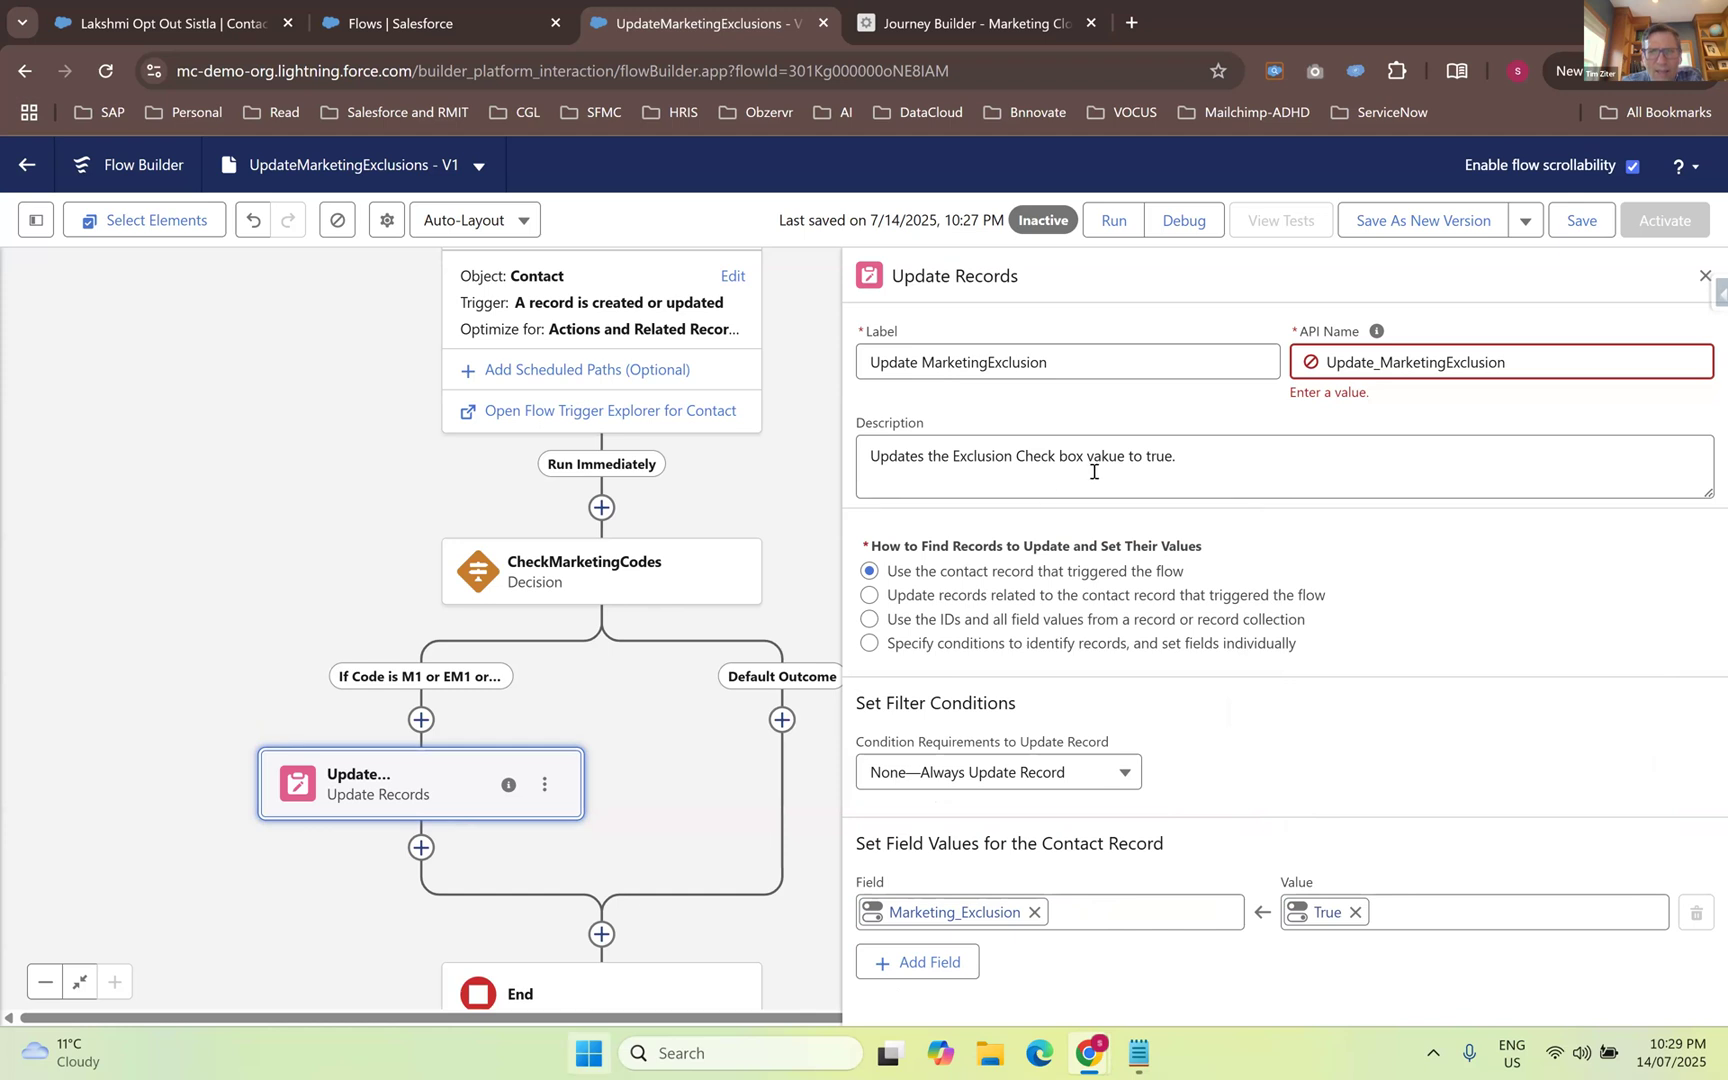
# - Save the UpdateMarketingExclusions flow and activate it
pyautogui.click(1257, 457)
pyautogui.click(1512, 372)
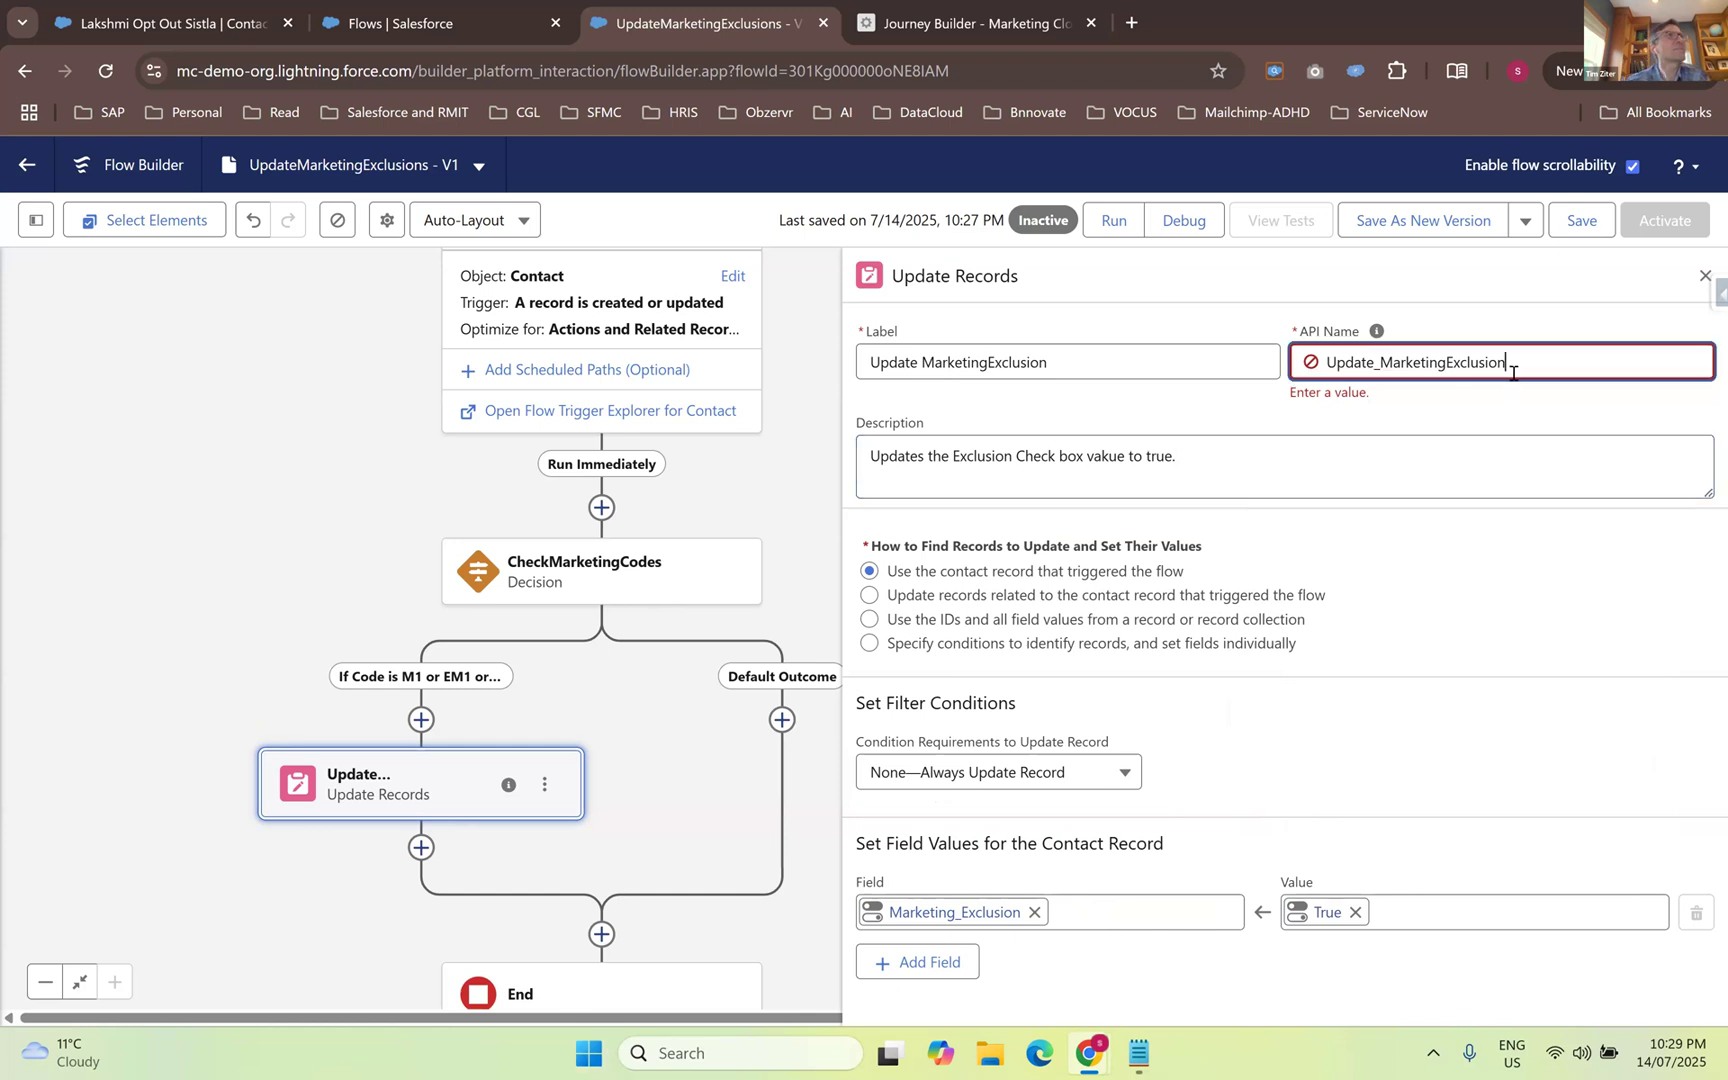
pyautogui.click(1258, 455)
pyautogui.click(1578, 228)
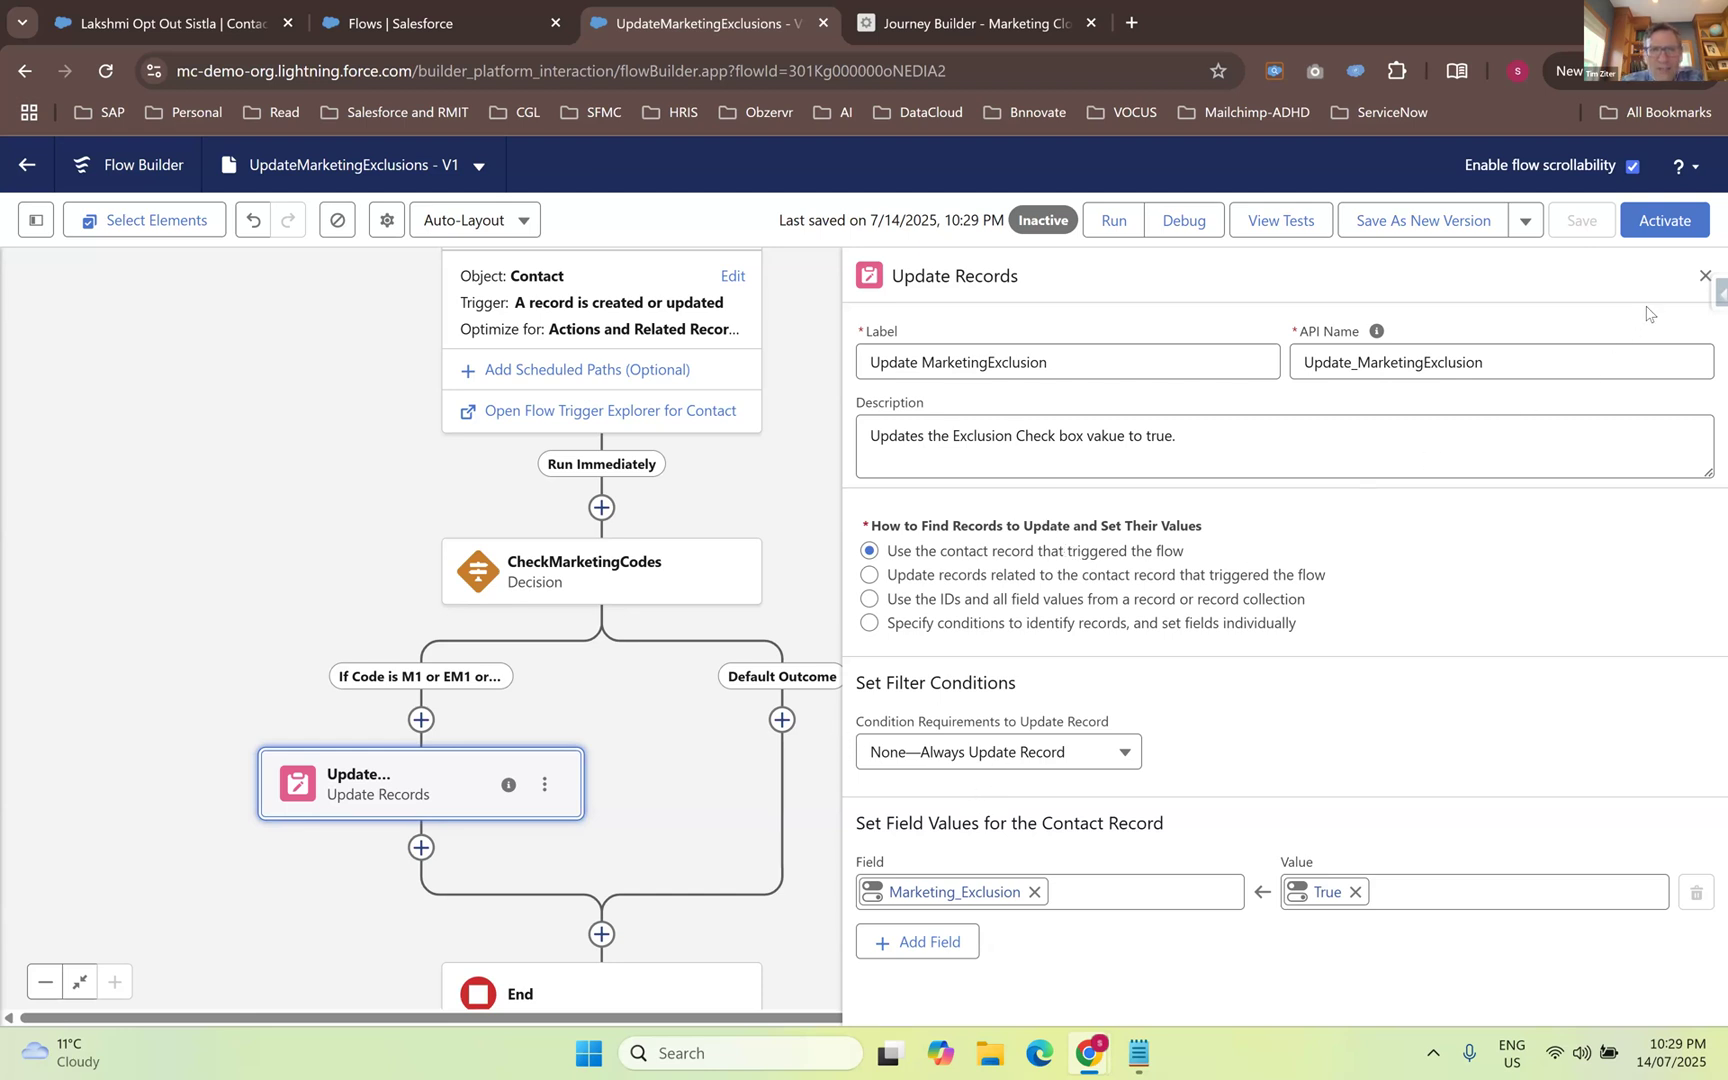
pyautogui.click(1654, 238)
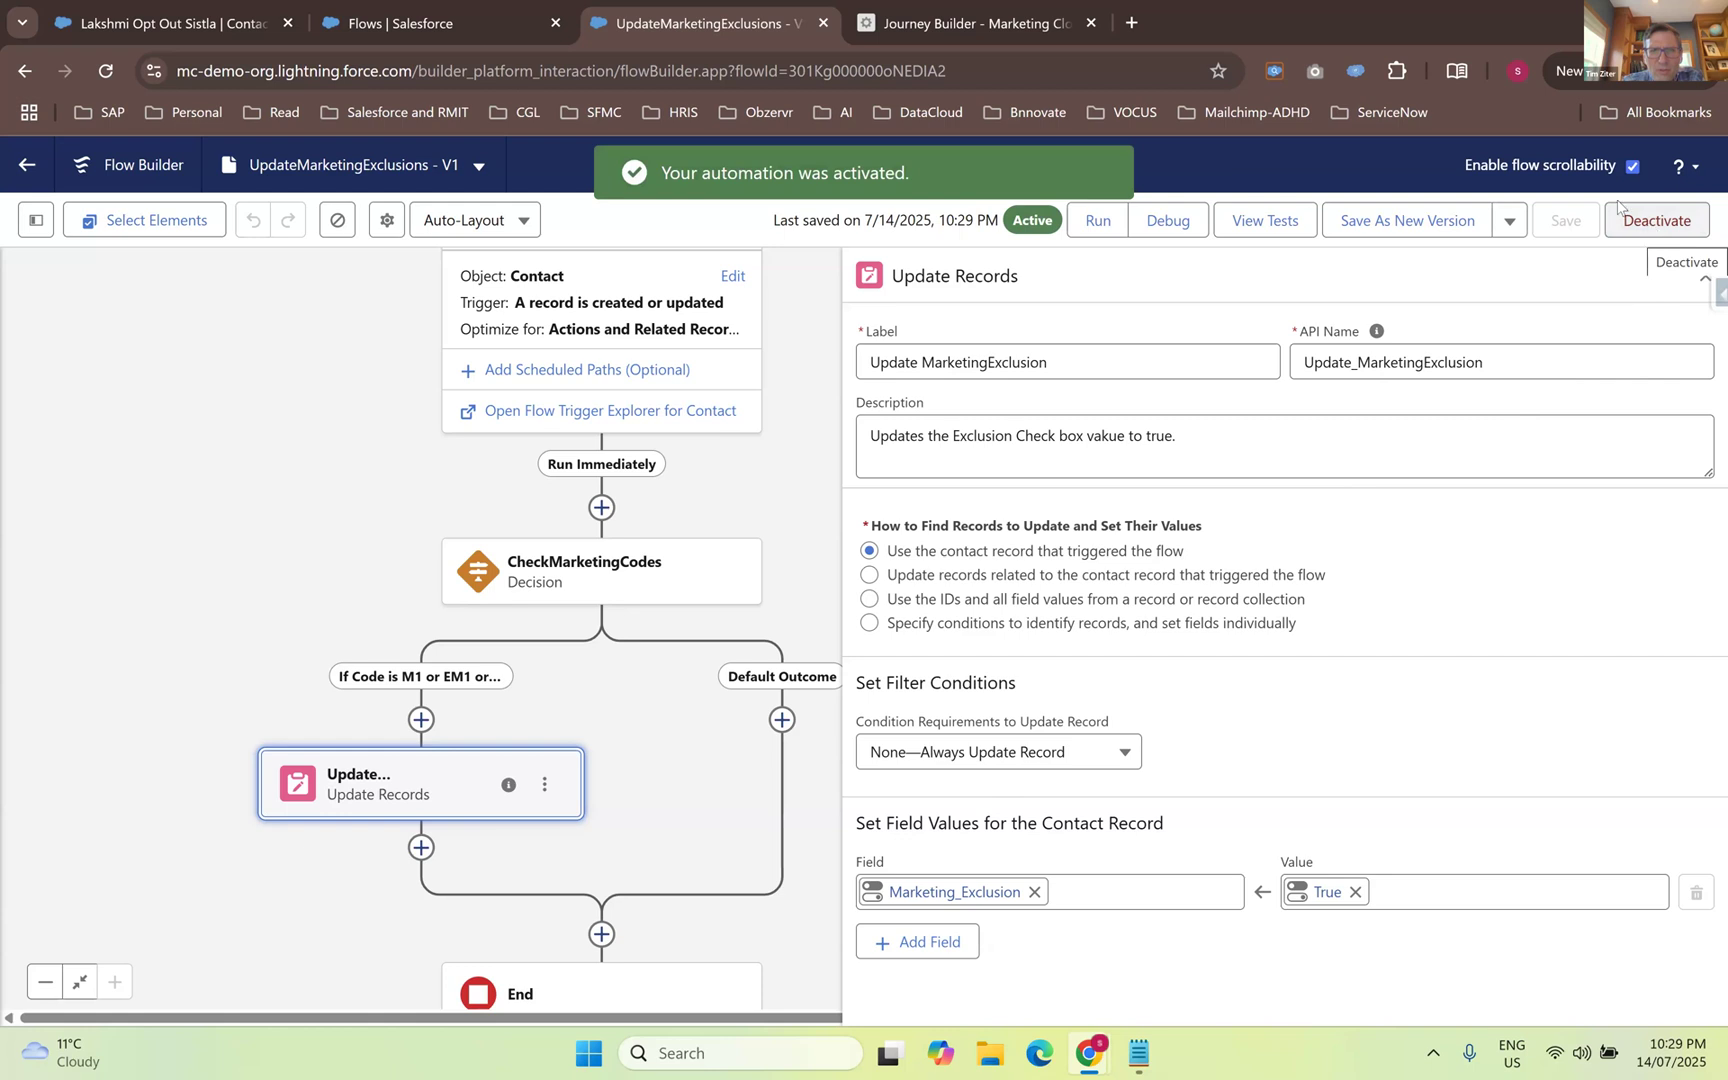
pyautogui.moveTo(910, 173); pyautogui.dragTo(762, 173)
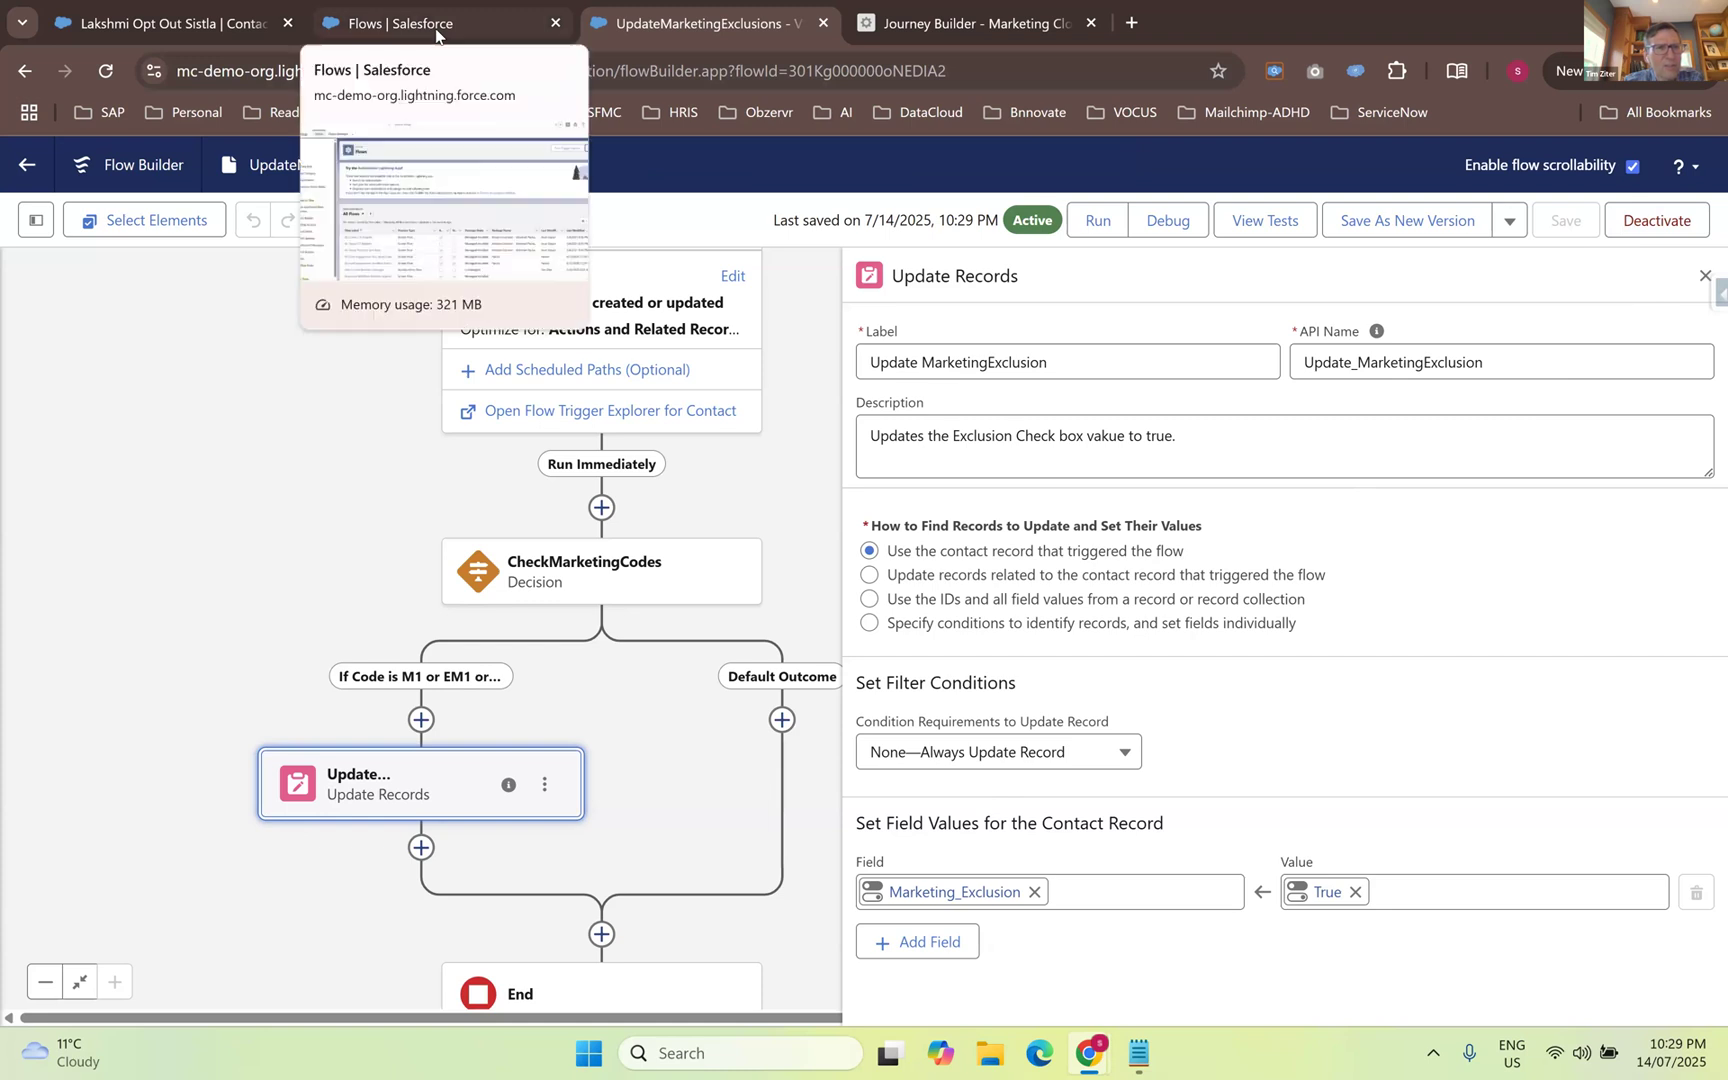
# - On the open contact record, copy the Marketing_Codes value, clear the field and save the record
pyautogui.click(113, 22)
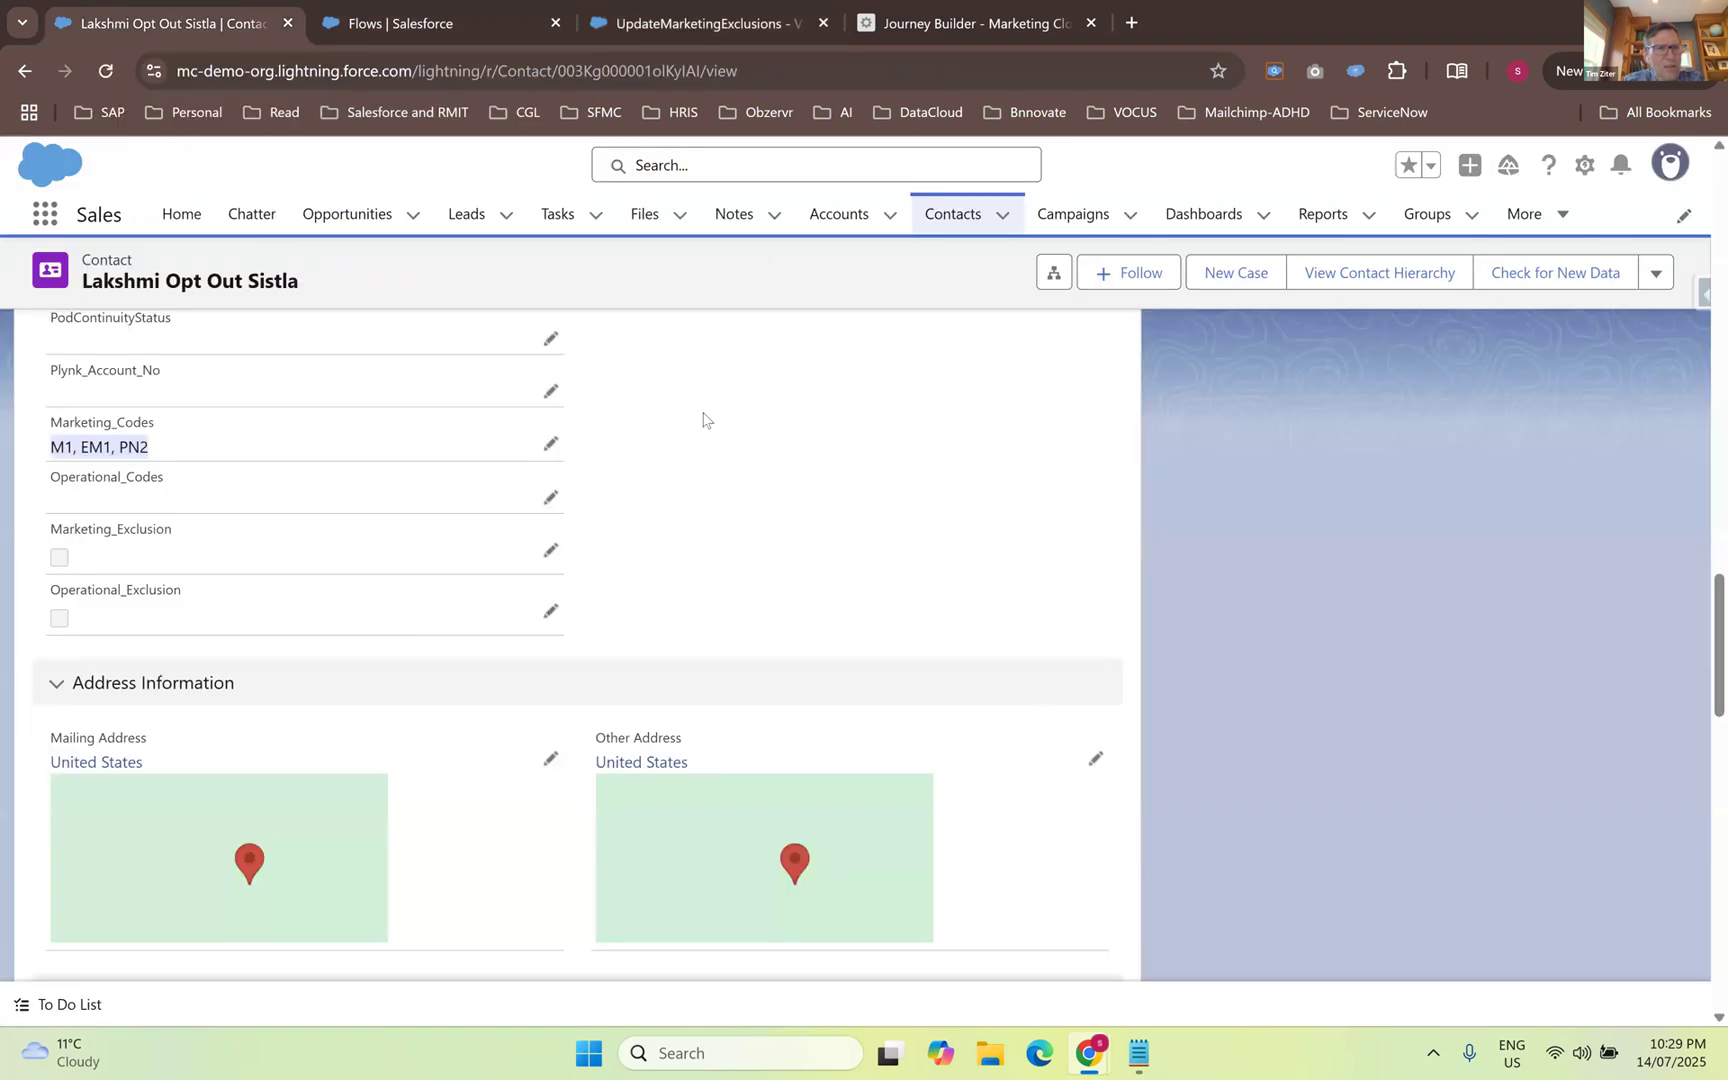
pyautogui.click(744, 447)
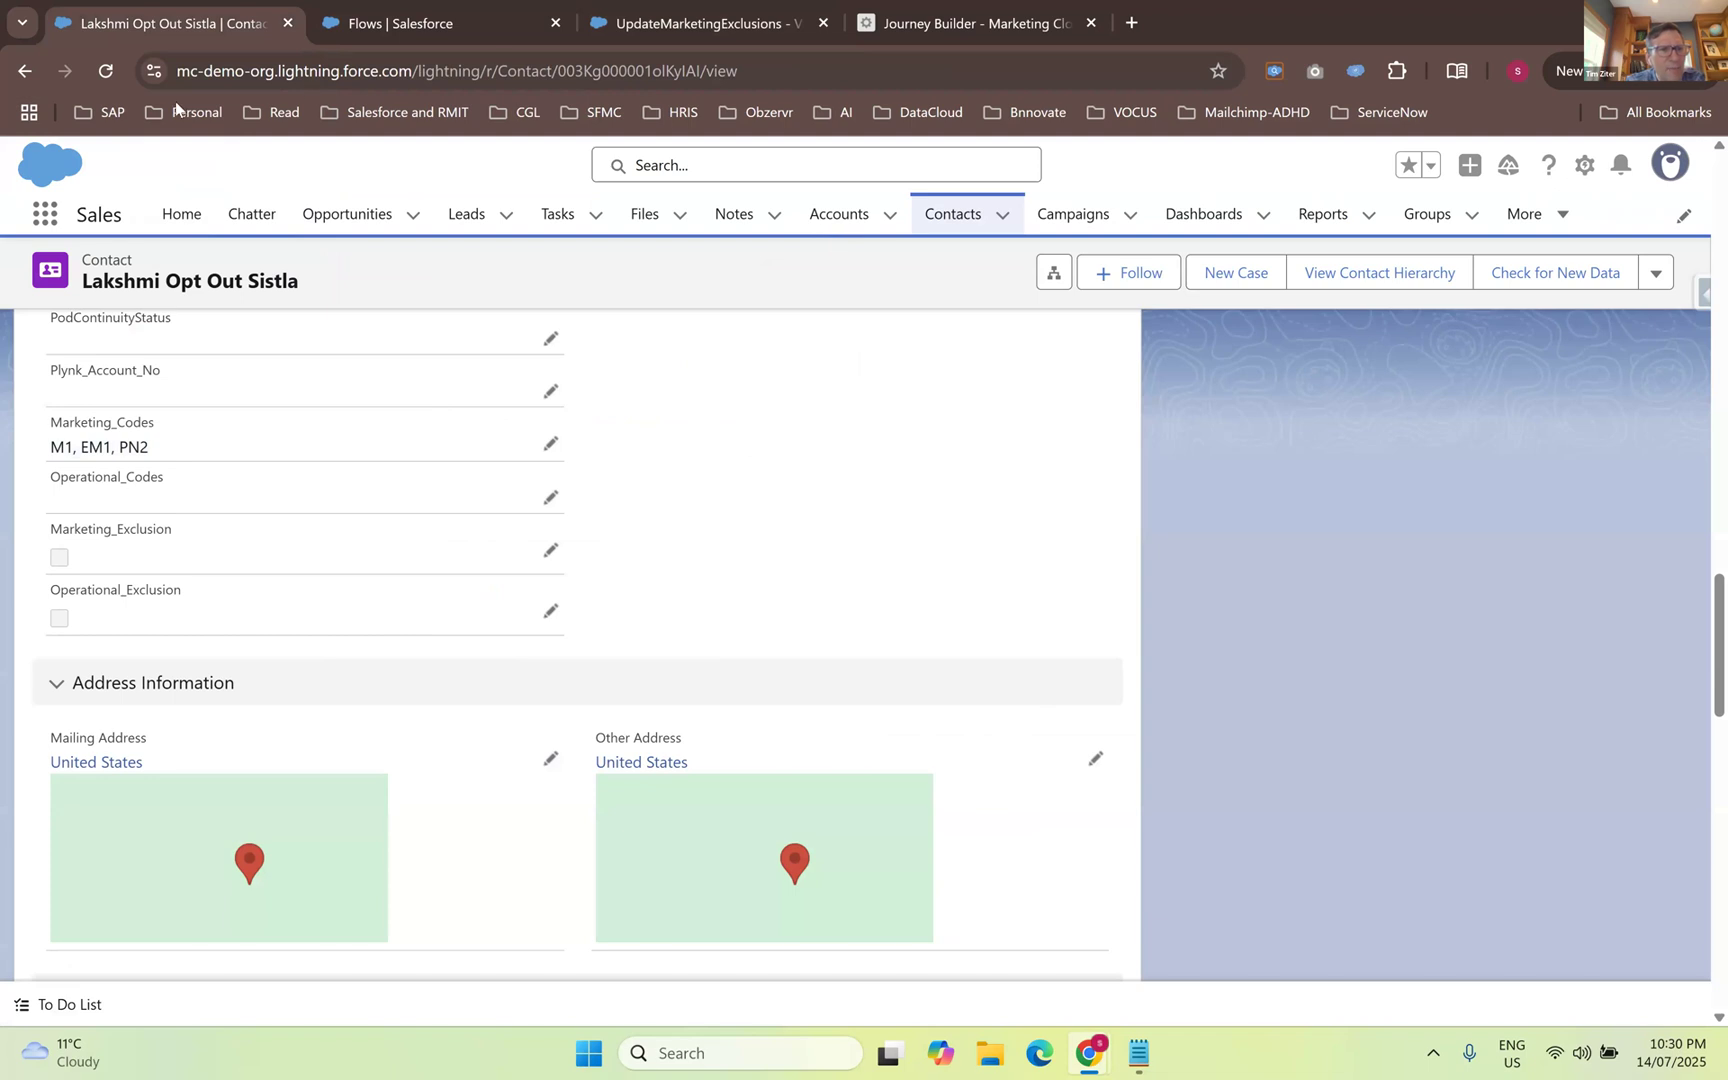
pyautogui.click(550, 442)
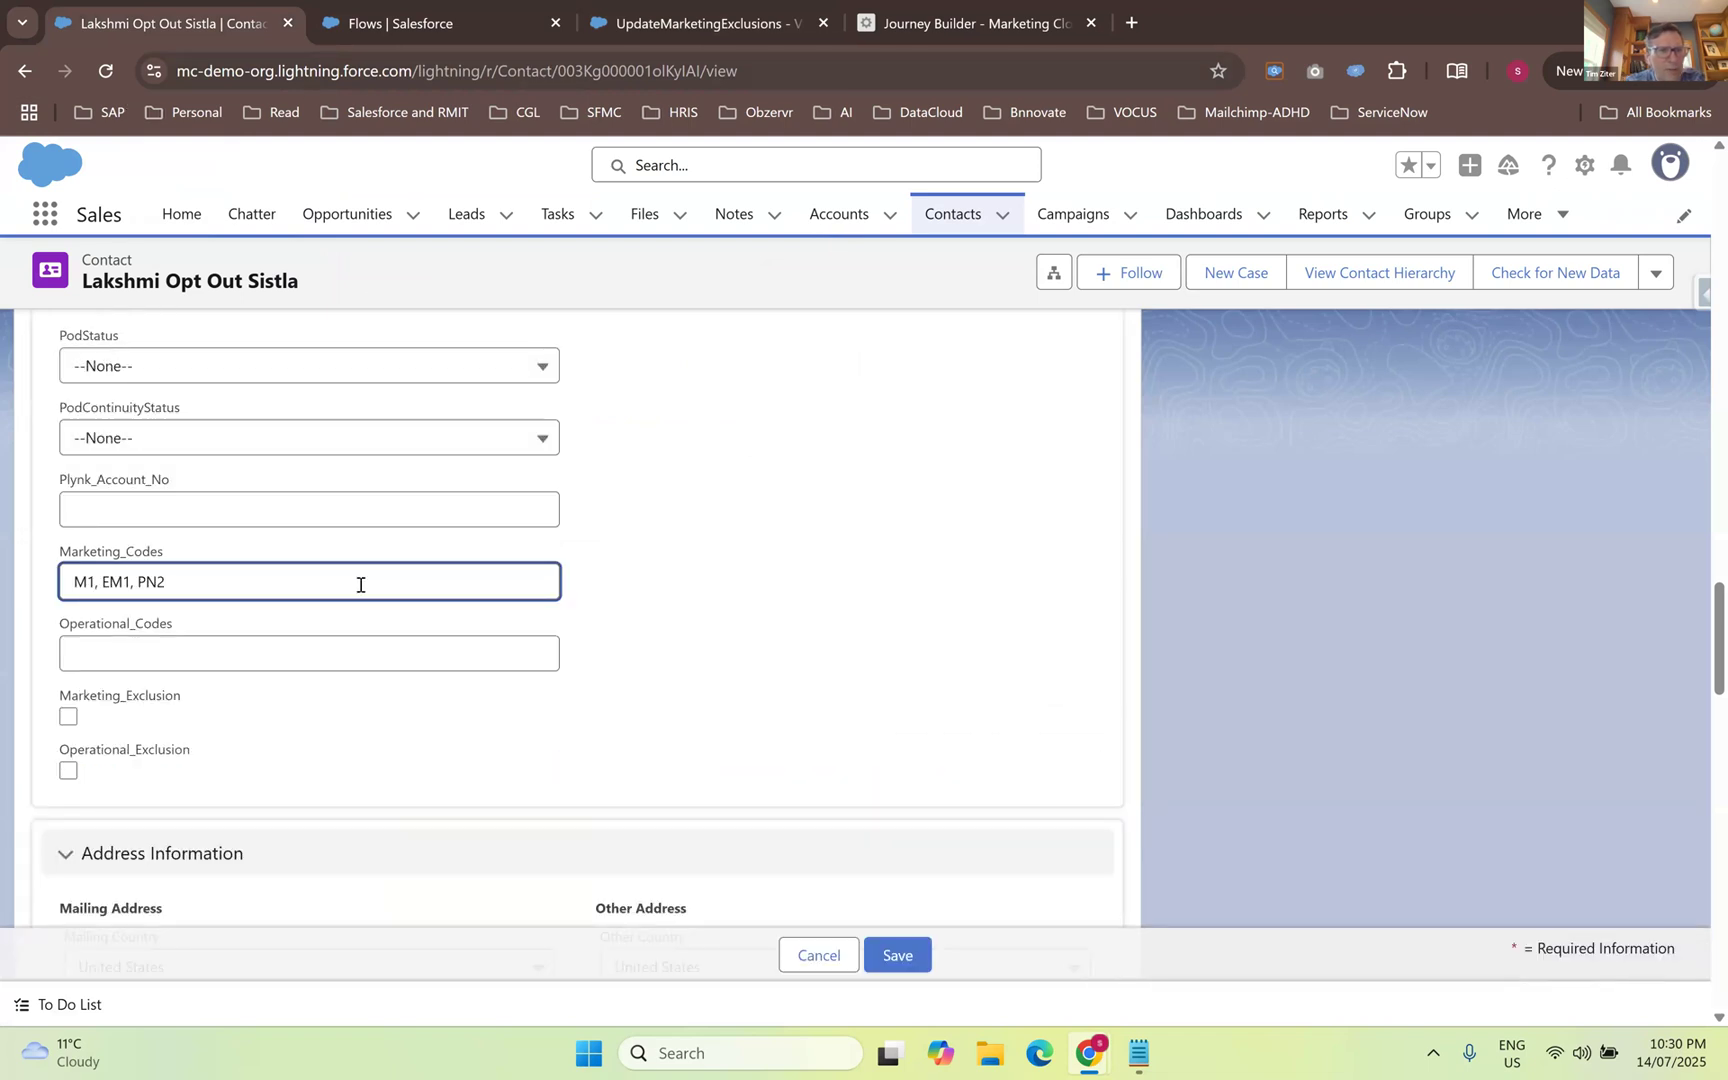
pyautogui.moveTo(202, 588); pyautogui.dragTo(58, 588)
pyautogui.hotkey('ctrl', 'c')
pyautogui.press('BackSpace')
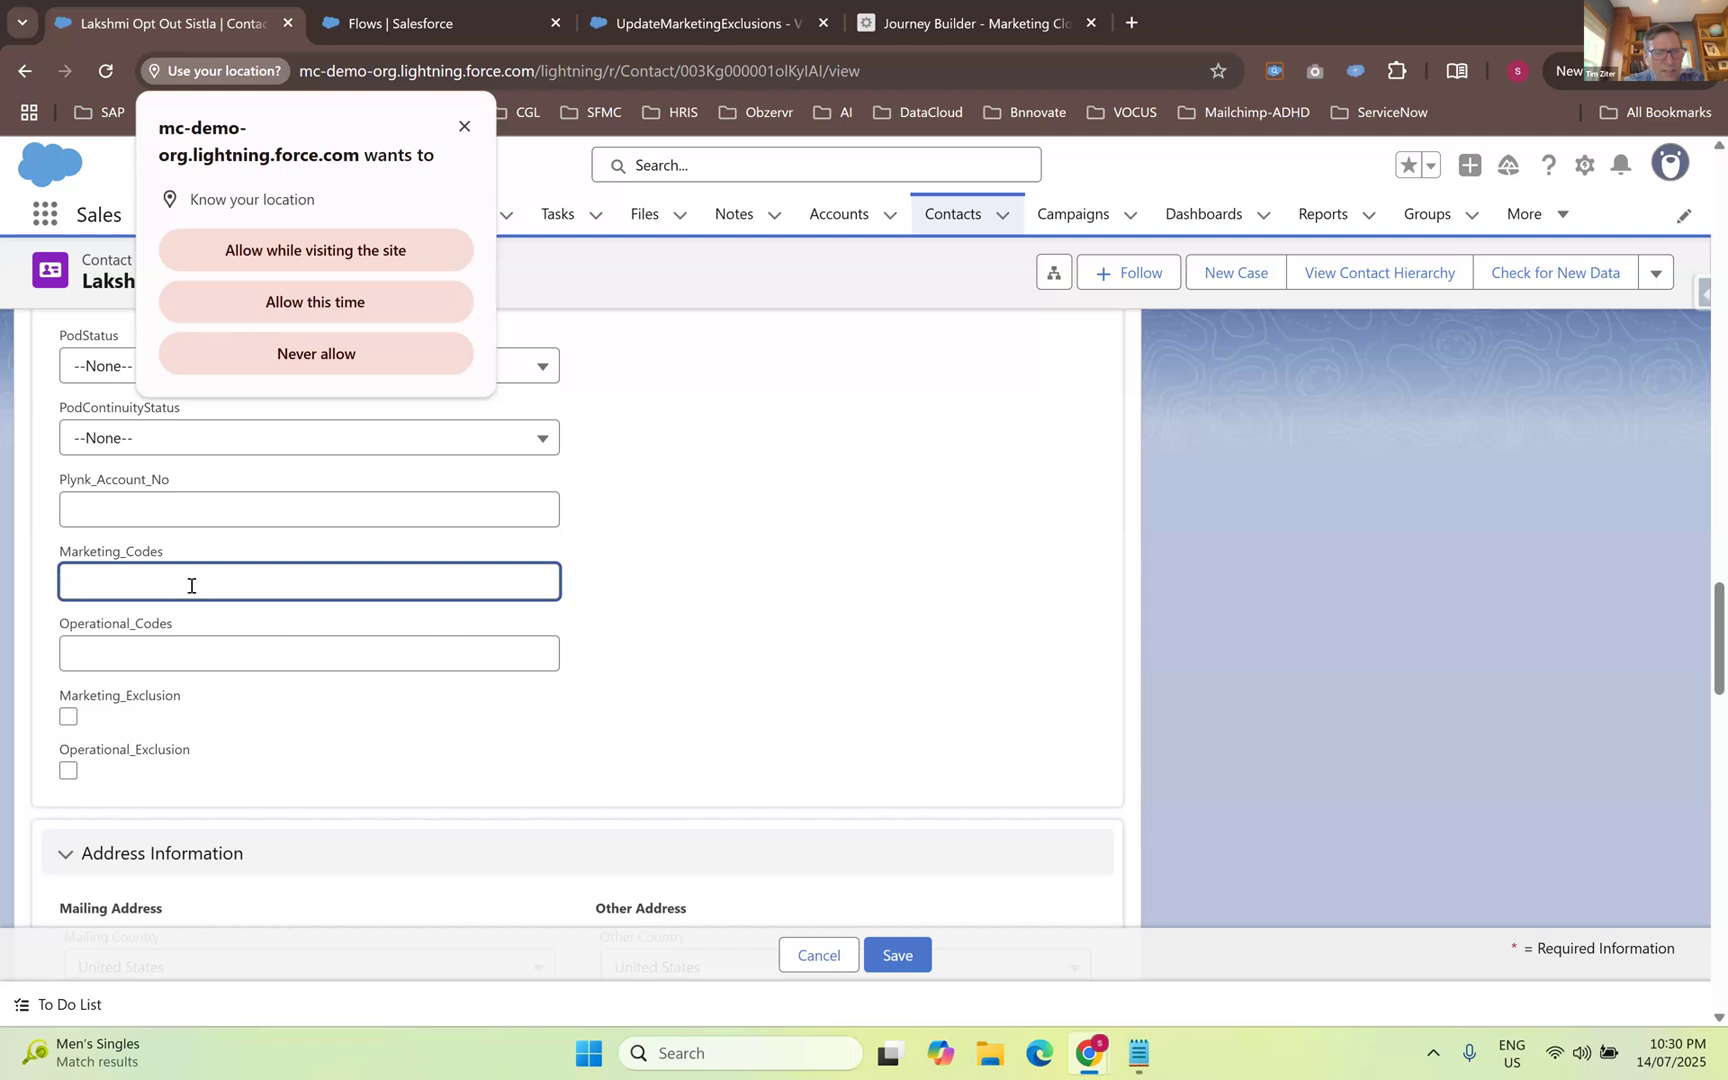
pyautogui.click(643, 657)
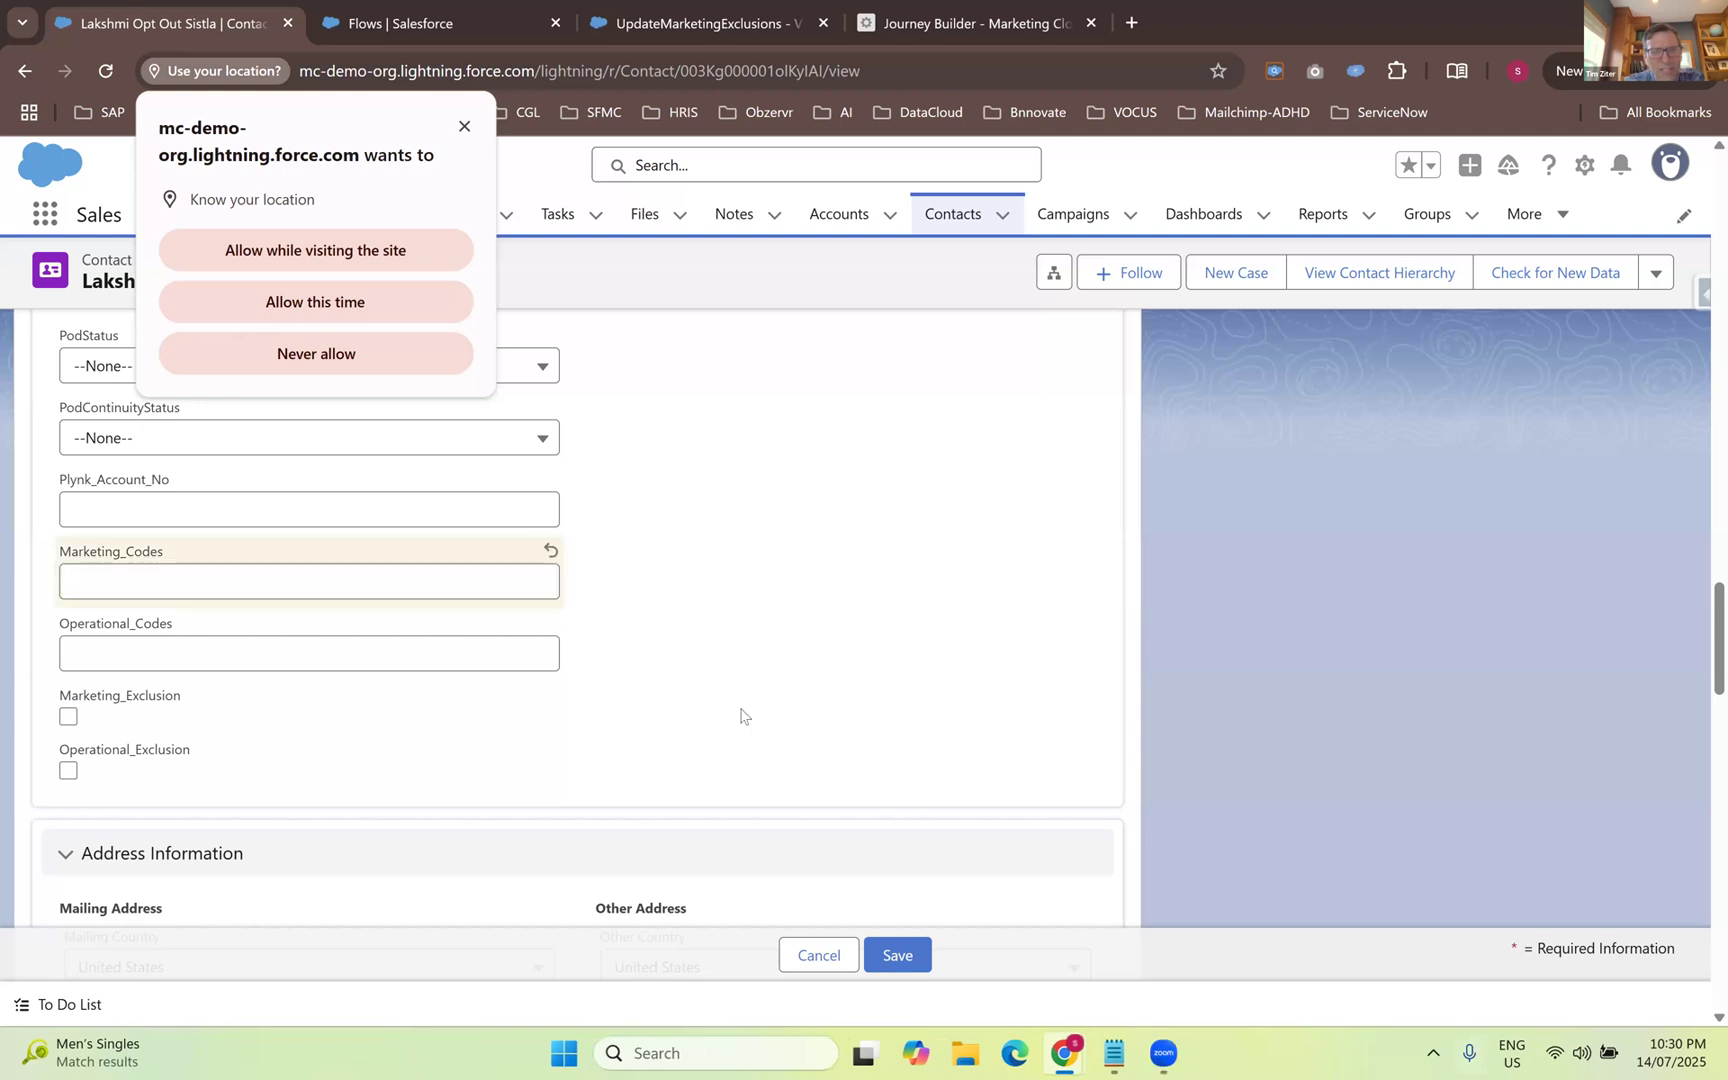
pyautogui.scroll(-2, 745, 717)
pyautogui.click(898, 955)
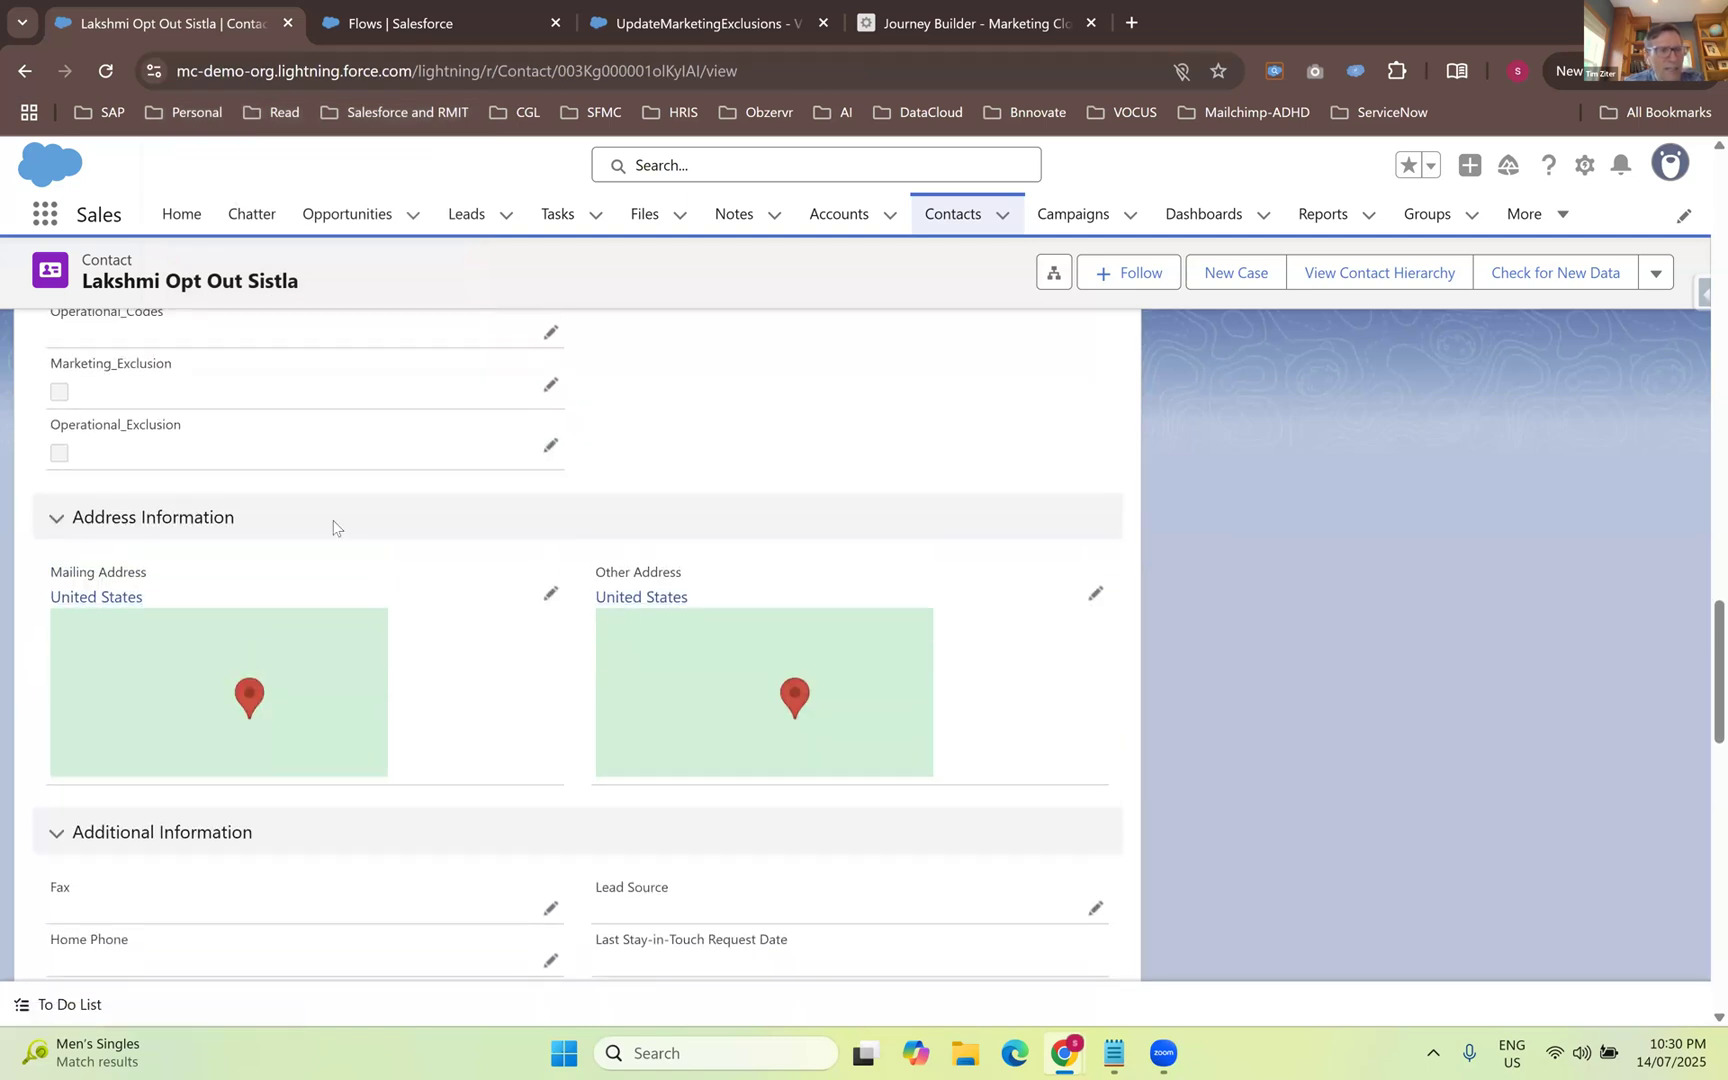
# - Set the contact's Marketing_Codes to M1, EM1, PN2, save the record and check its Marketing_Exclusion checkbox
pyautogui.scroll(2, 60, 515)
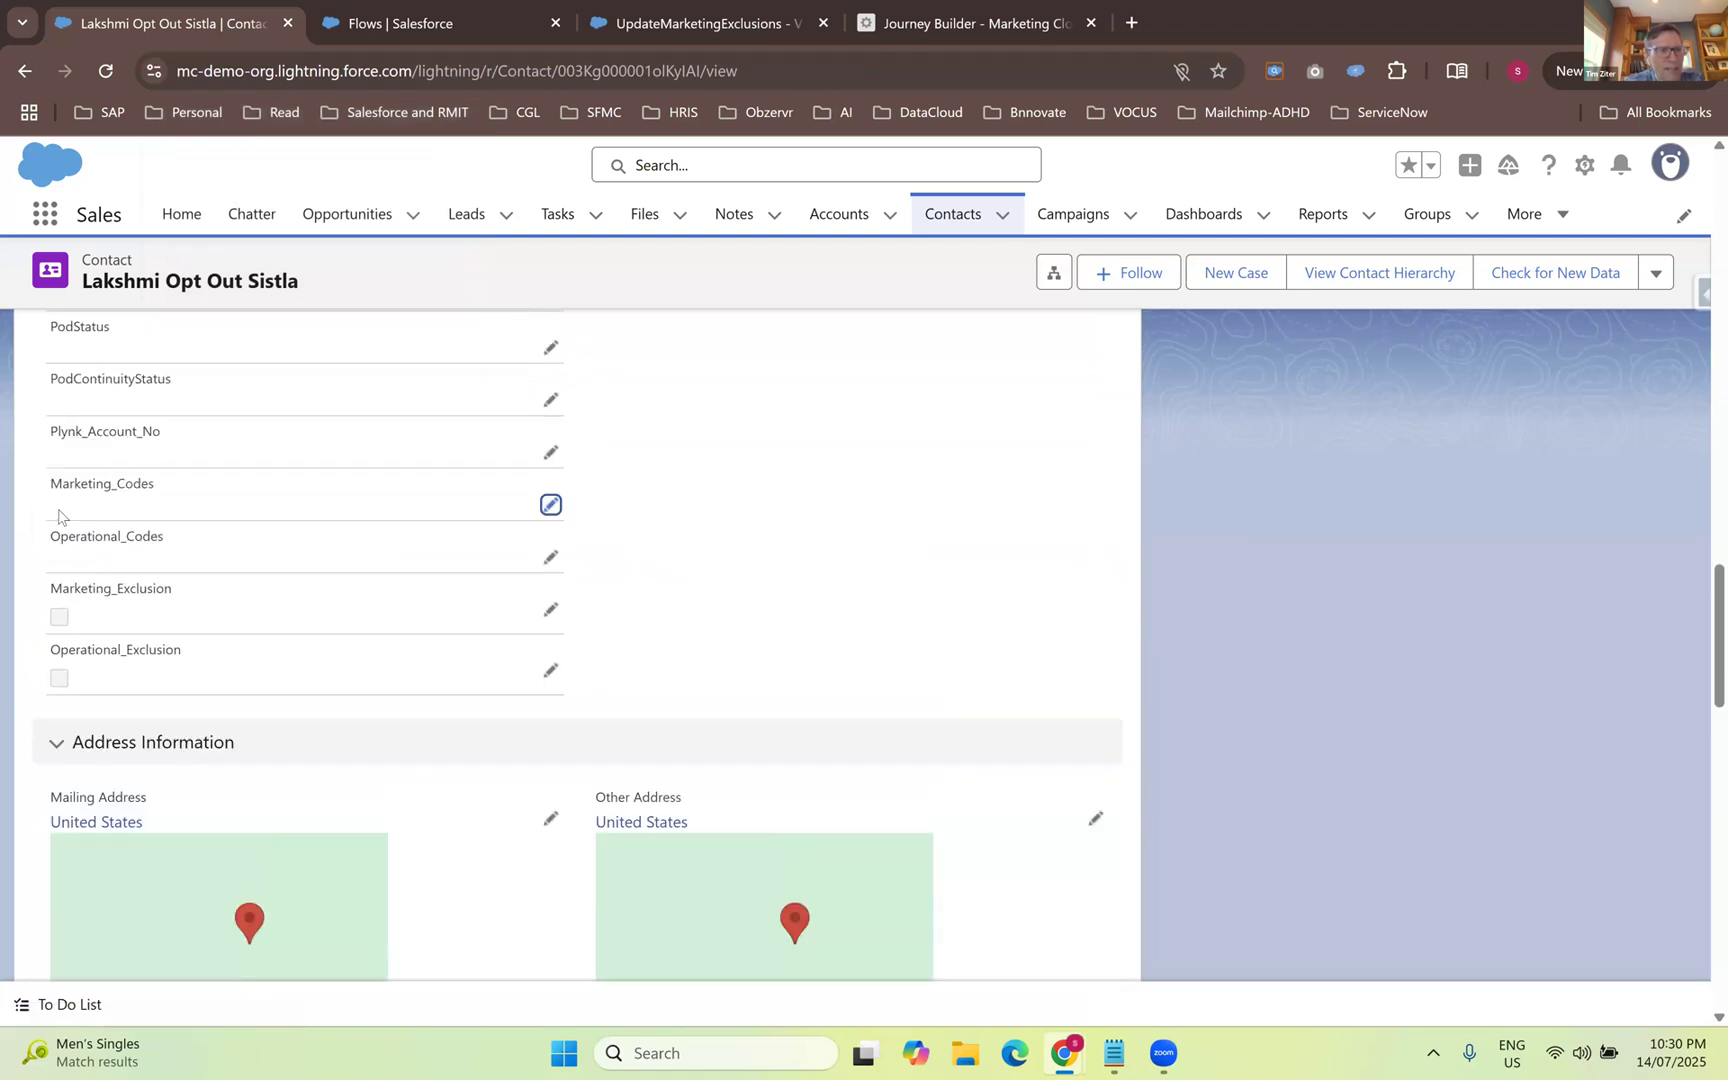
pyautogui.click(551, 504)
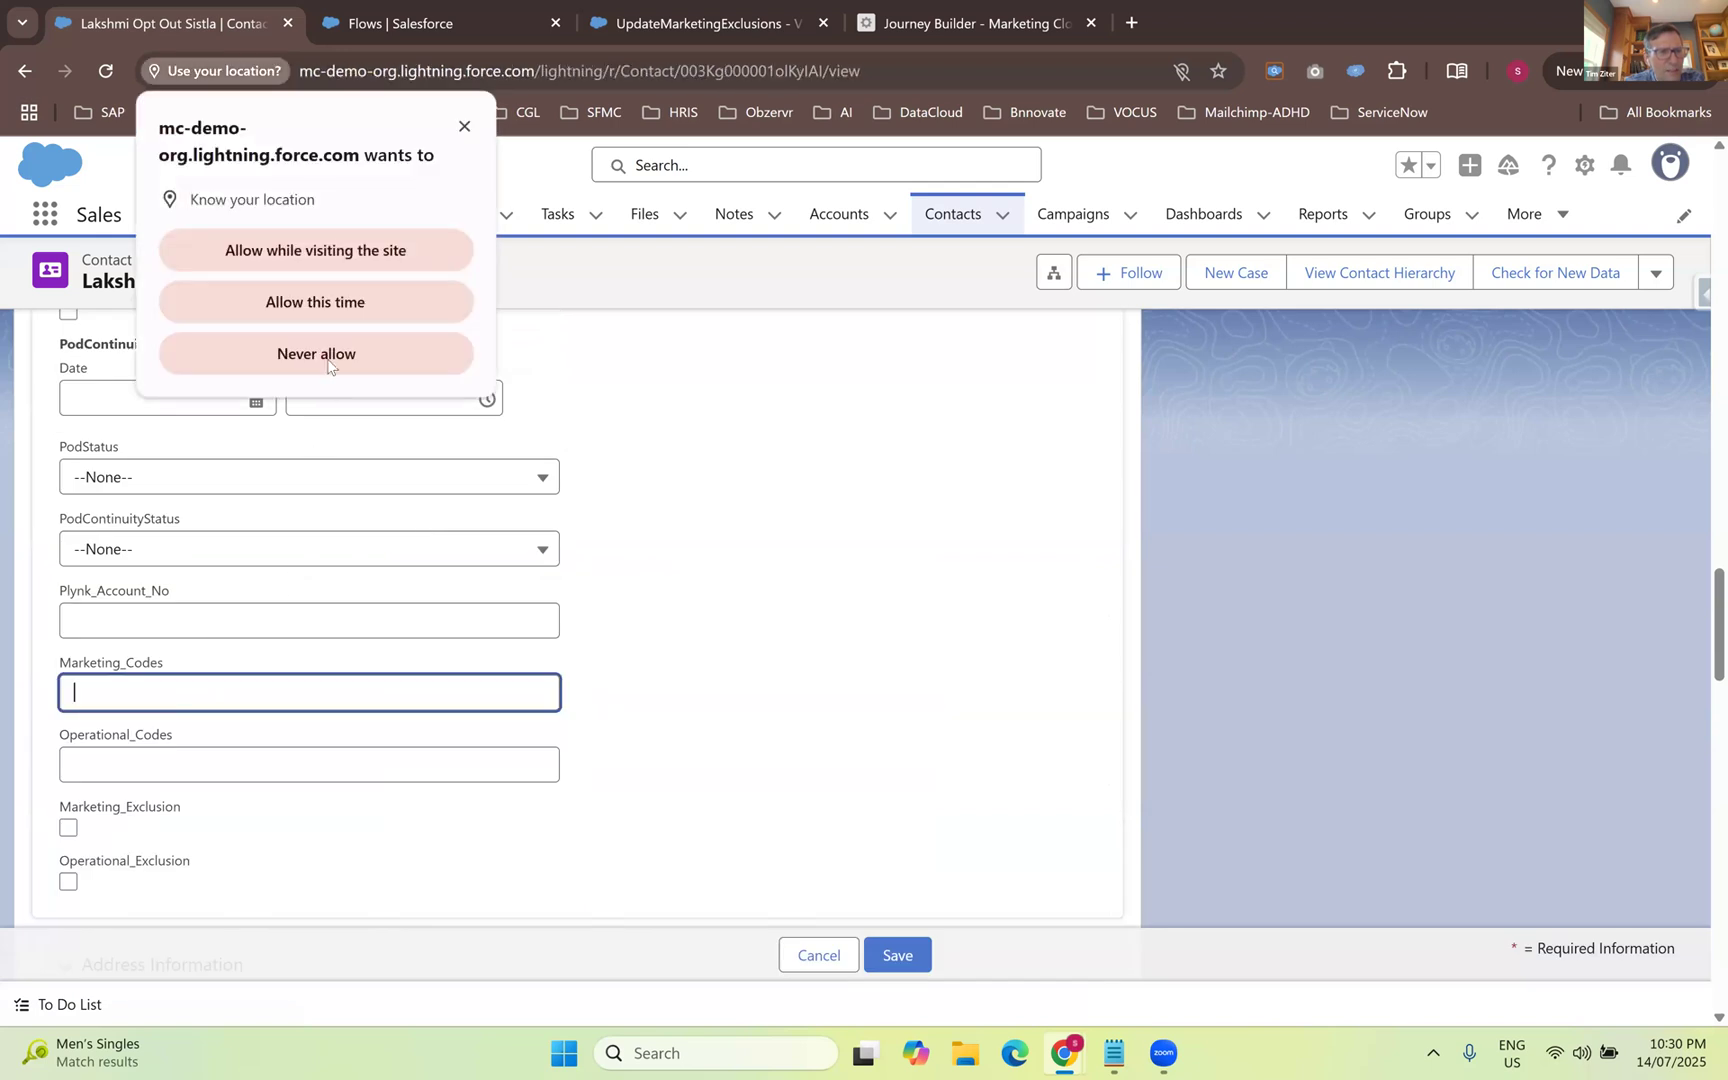
pyautogui.click(464, 126)
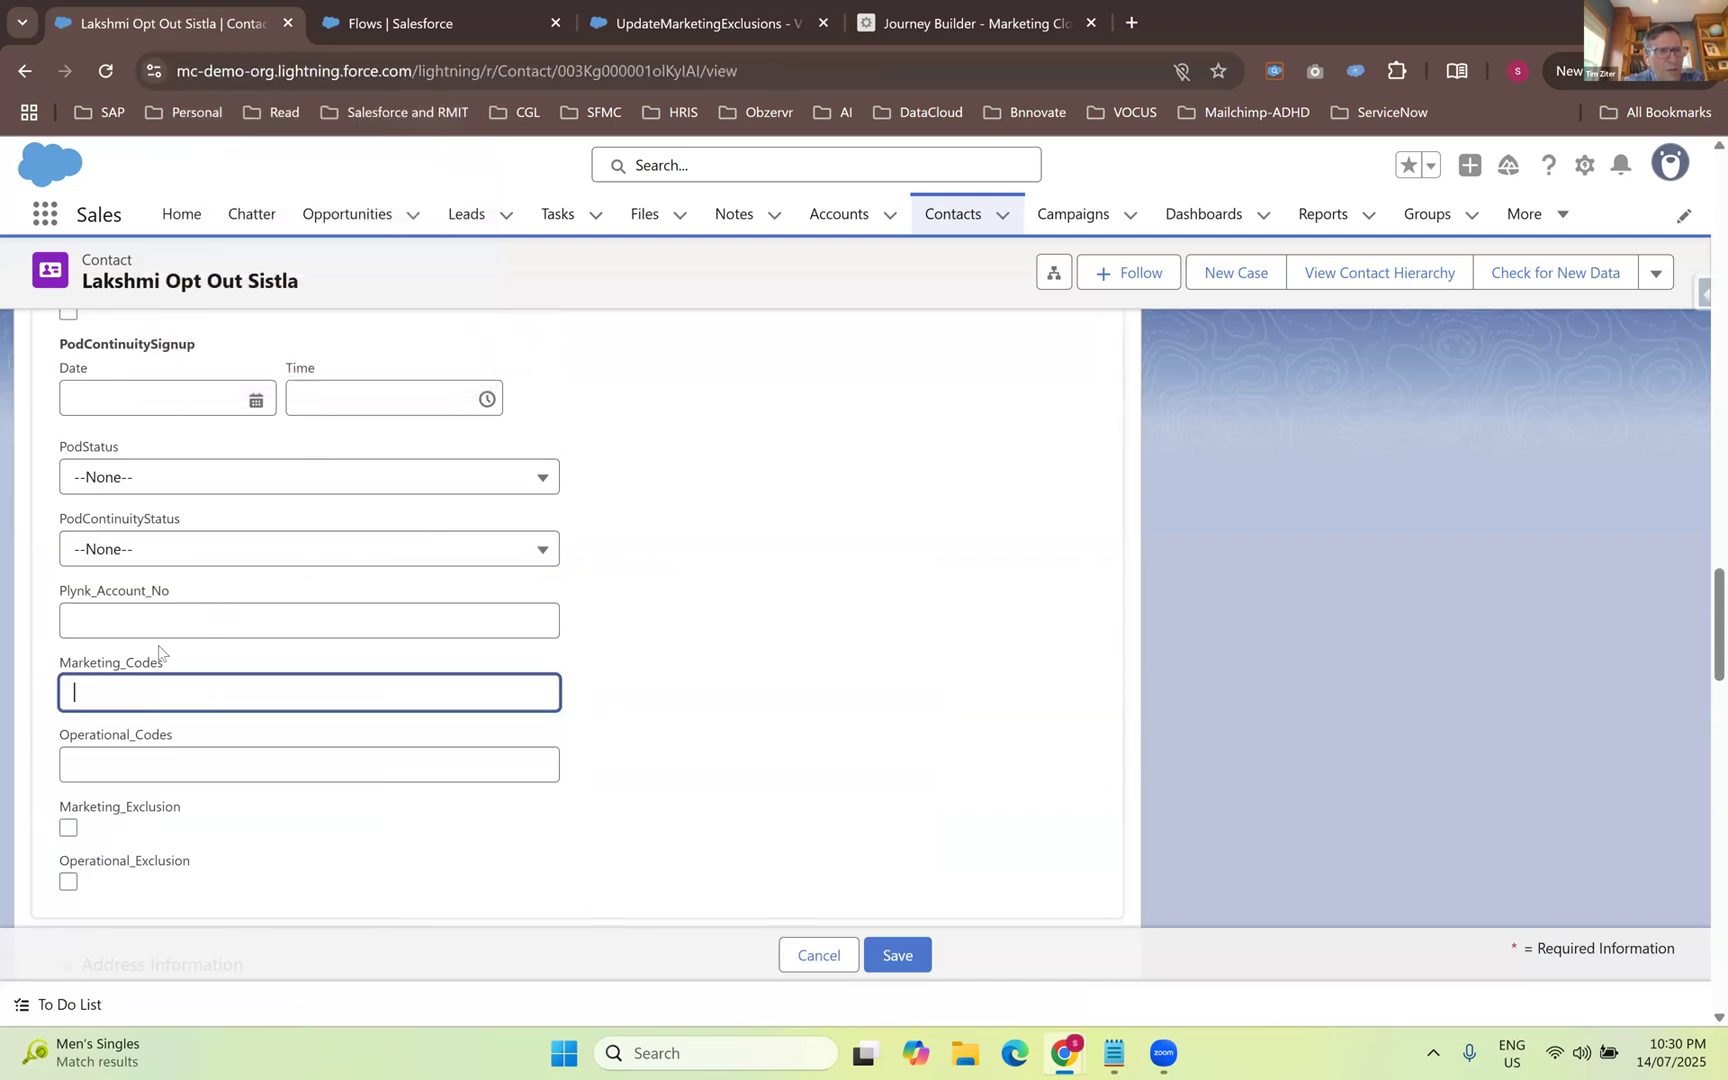
pyautogui.hotkey('ctrl', 'v')
pyautogui.scroll(-2, 470, 683)
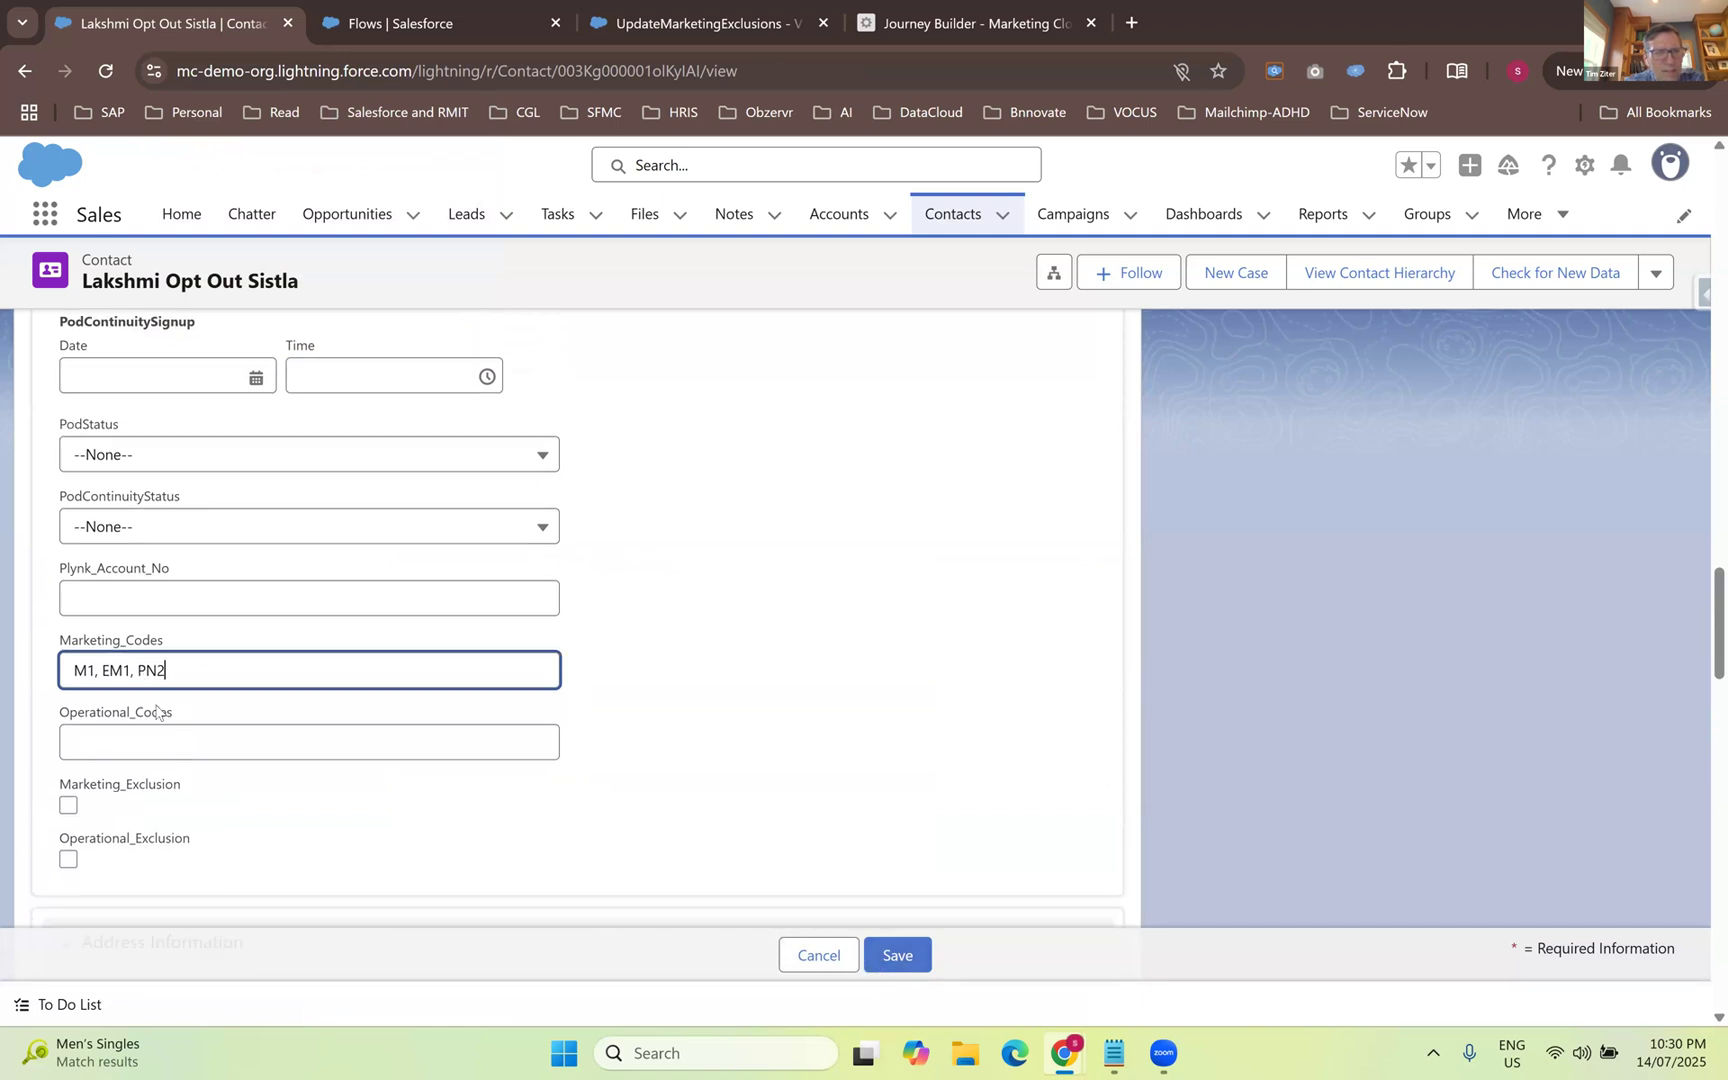
pyautogui.doubleClick(25, 717)
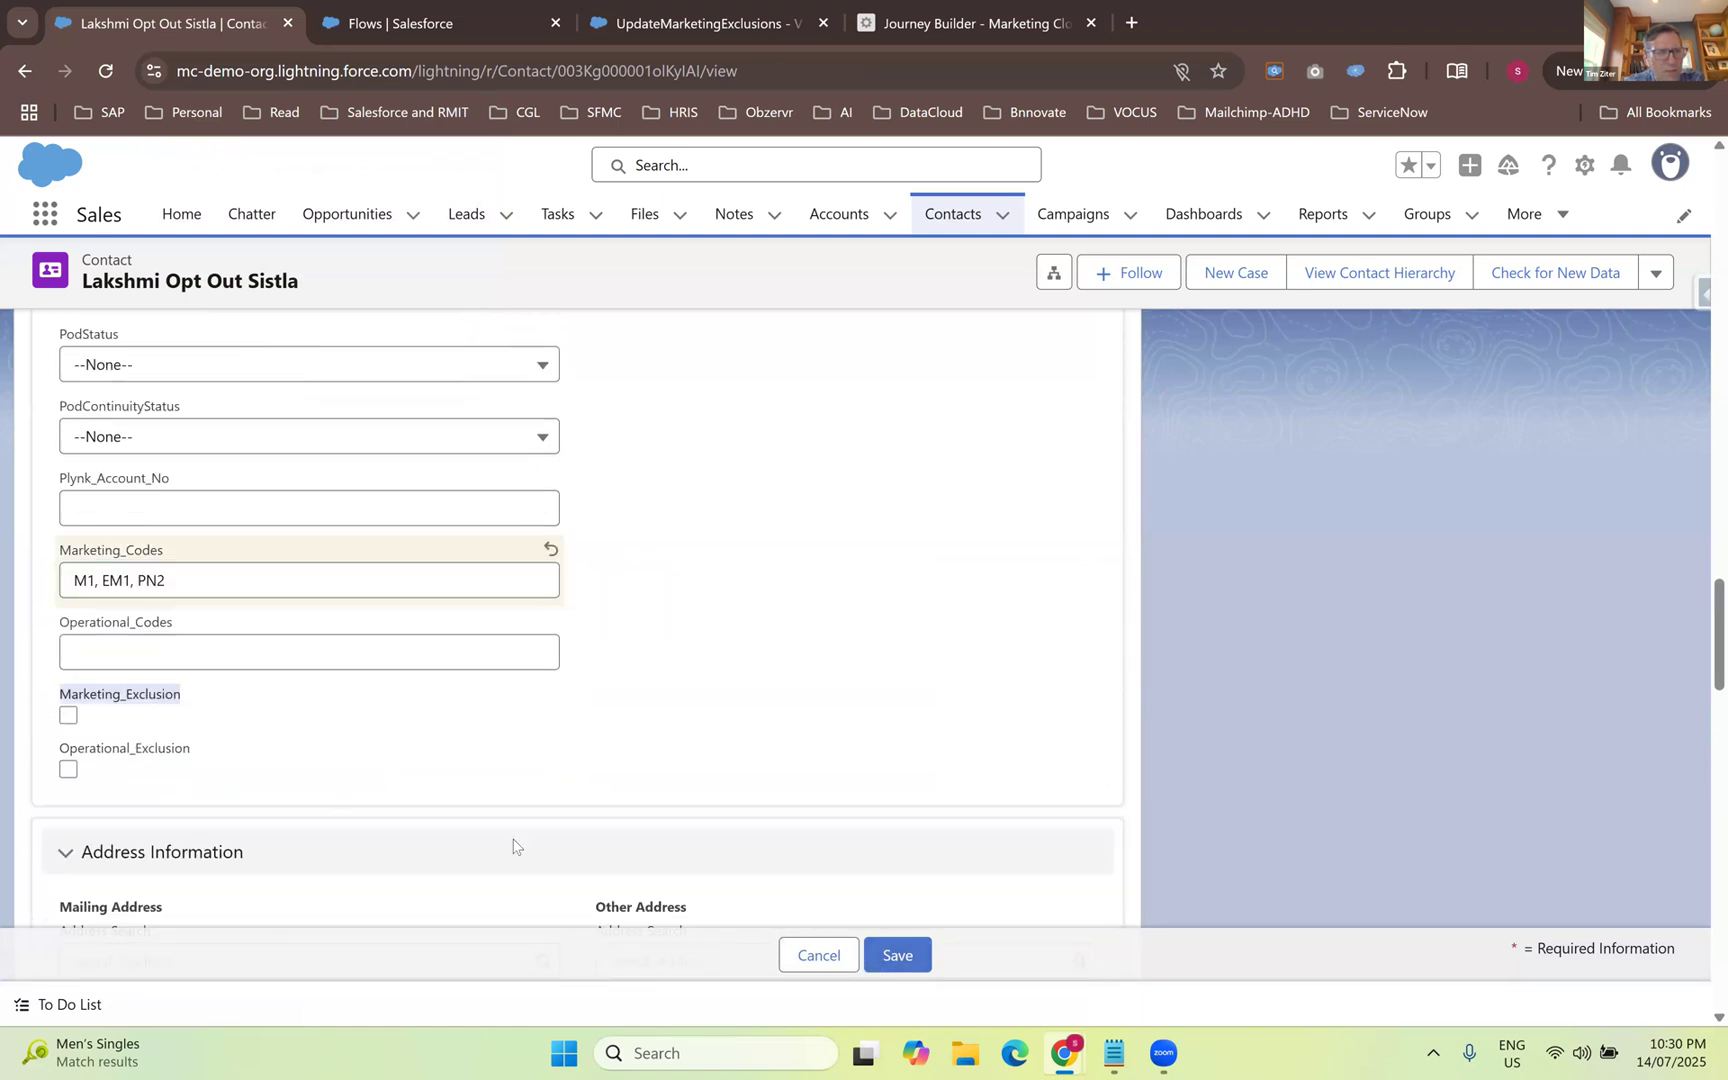
pyautogui.click(898, 956)
pyautogui.scroll(1, 99, 465)
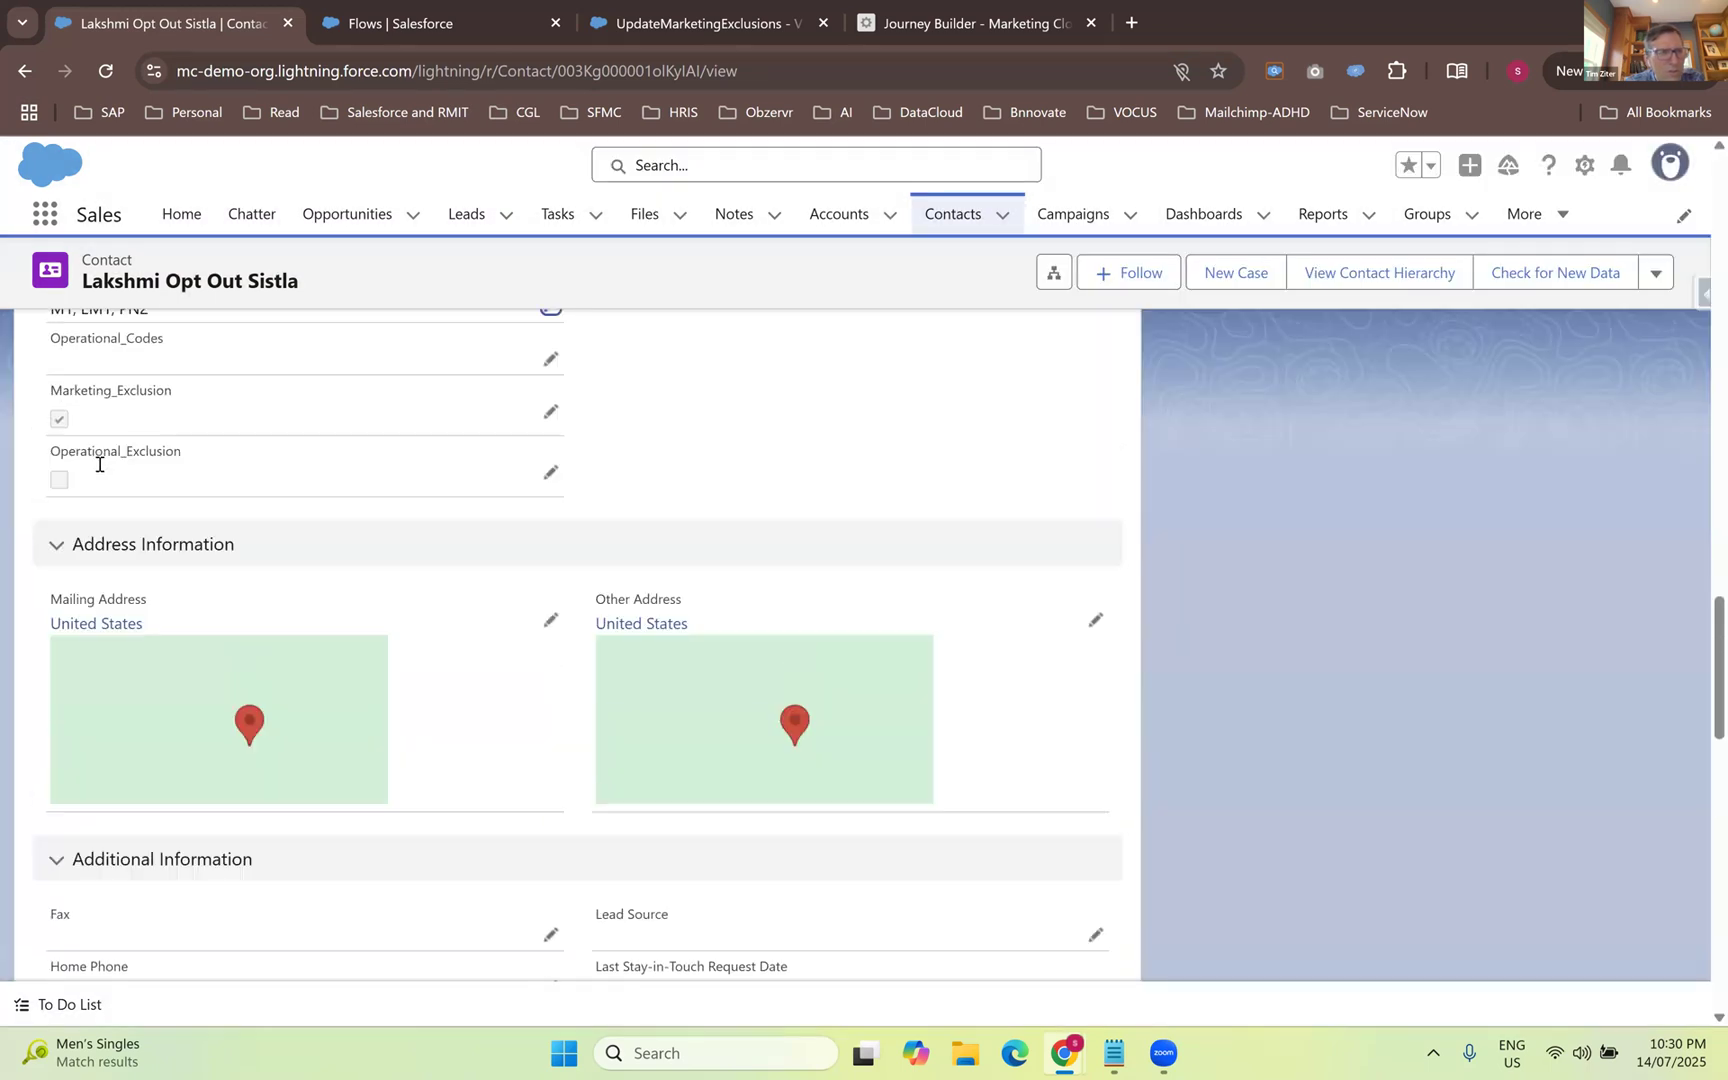
pyautogui.moveTo(107, 441); pyautogui.dragTo(19, 420)
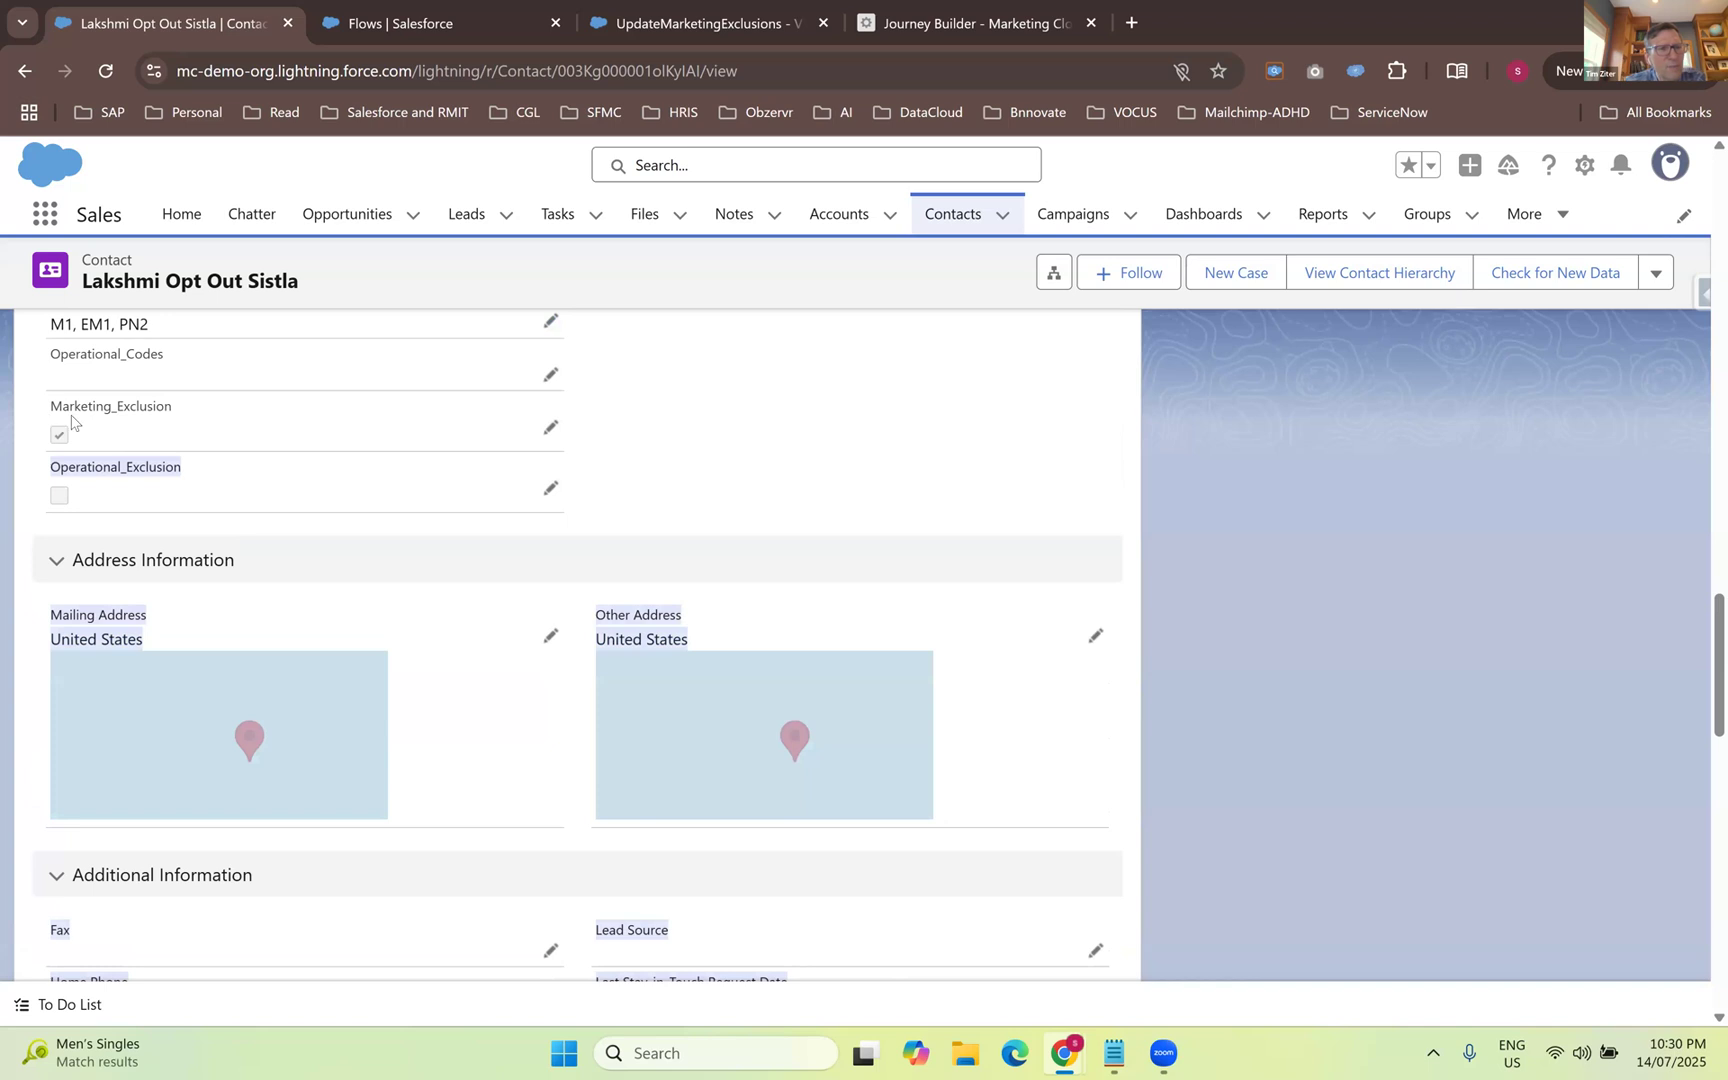
pyautogui.click(120, 432)
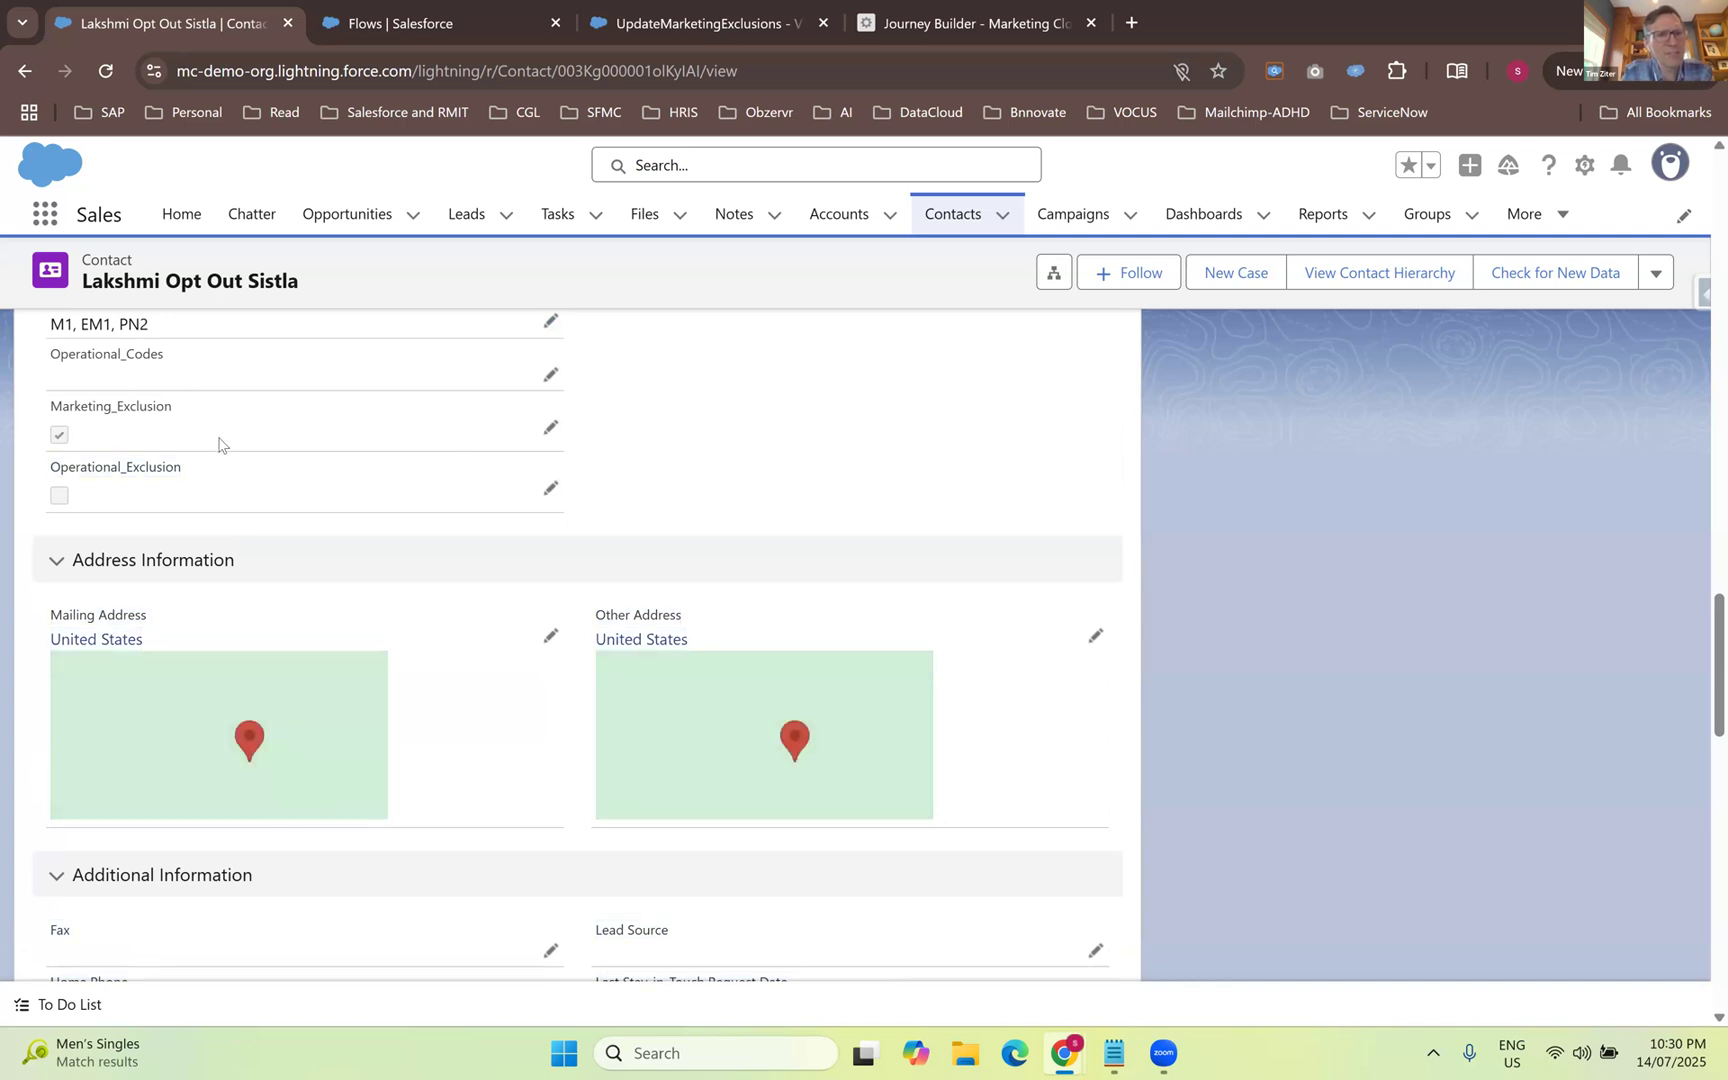
pyautogui.scroll(1, 65, 555)
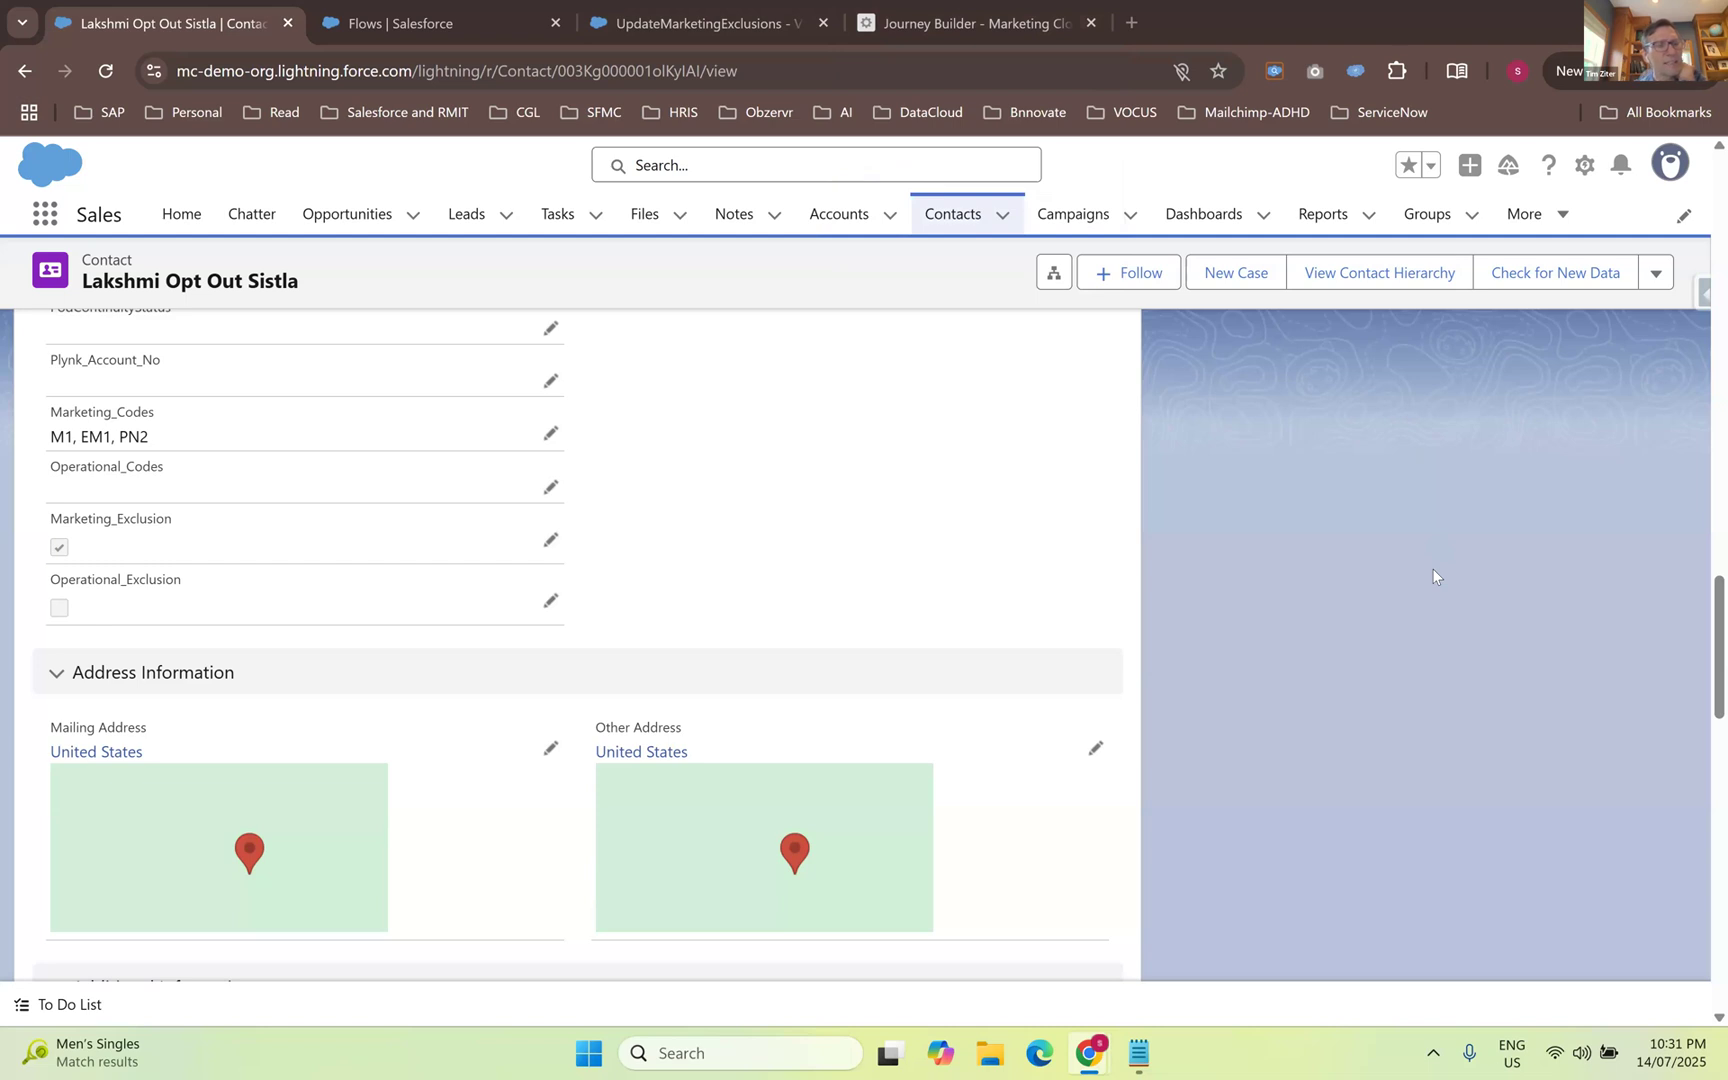
# - Switch to the Journey Builder canvas and save the new journey containing the Salesforce Data entry and Decision Split
pyautogui.click(998, 24)
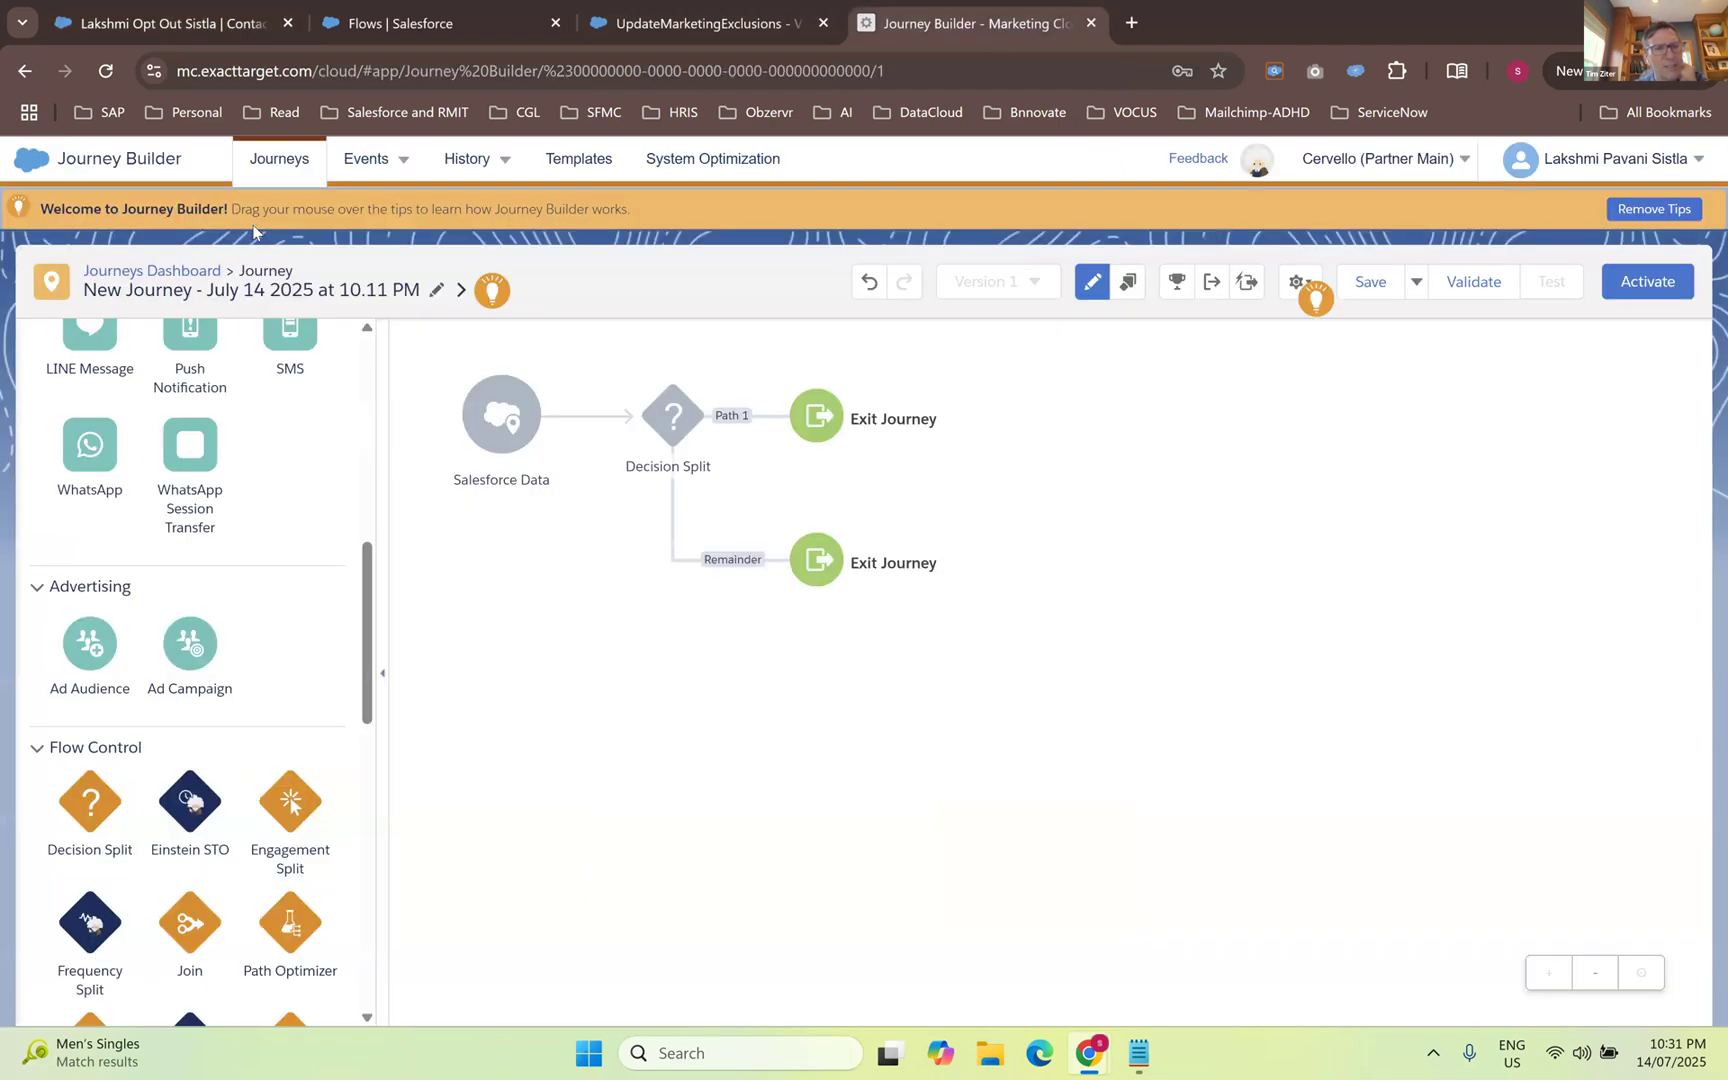
pyautogui.click(1370, 283)
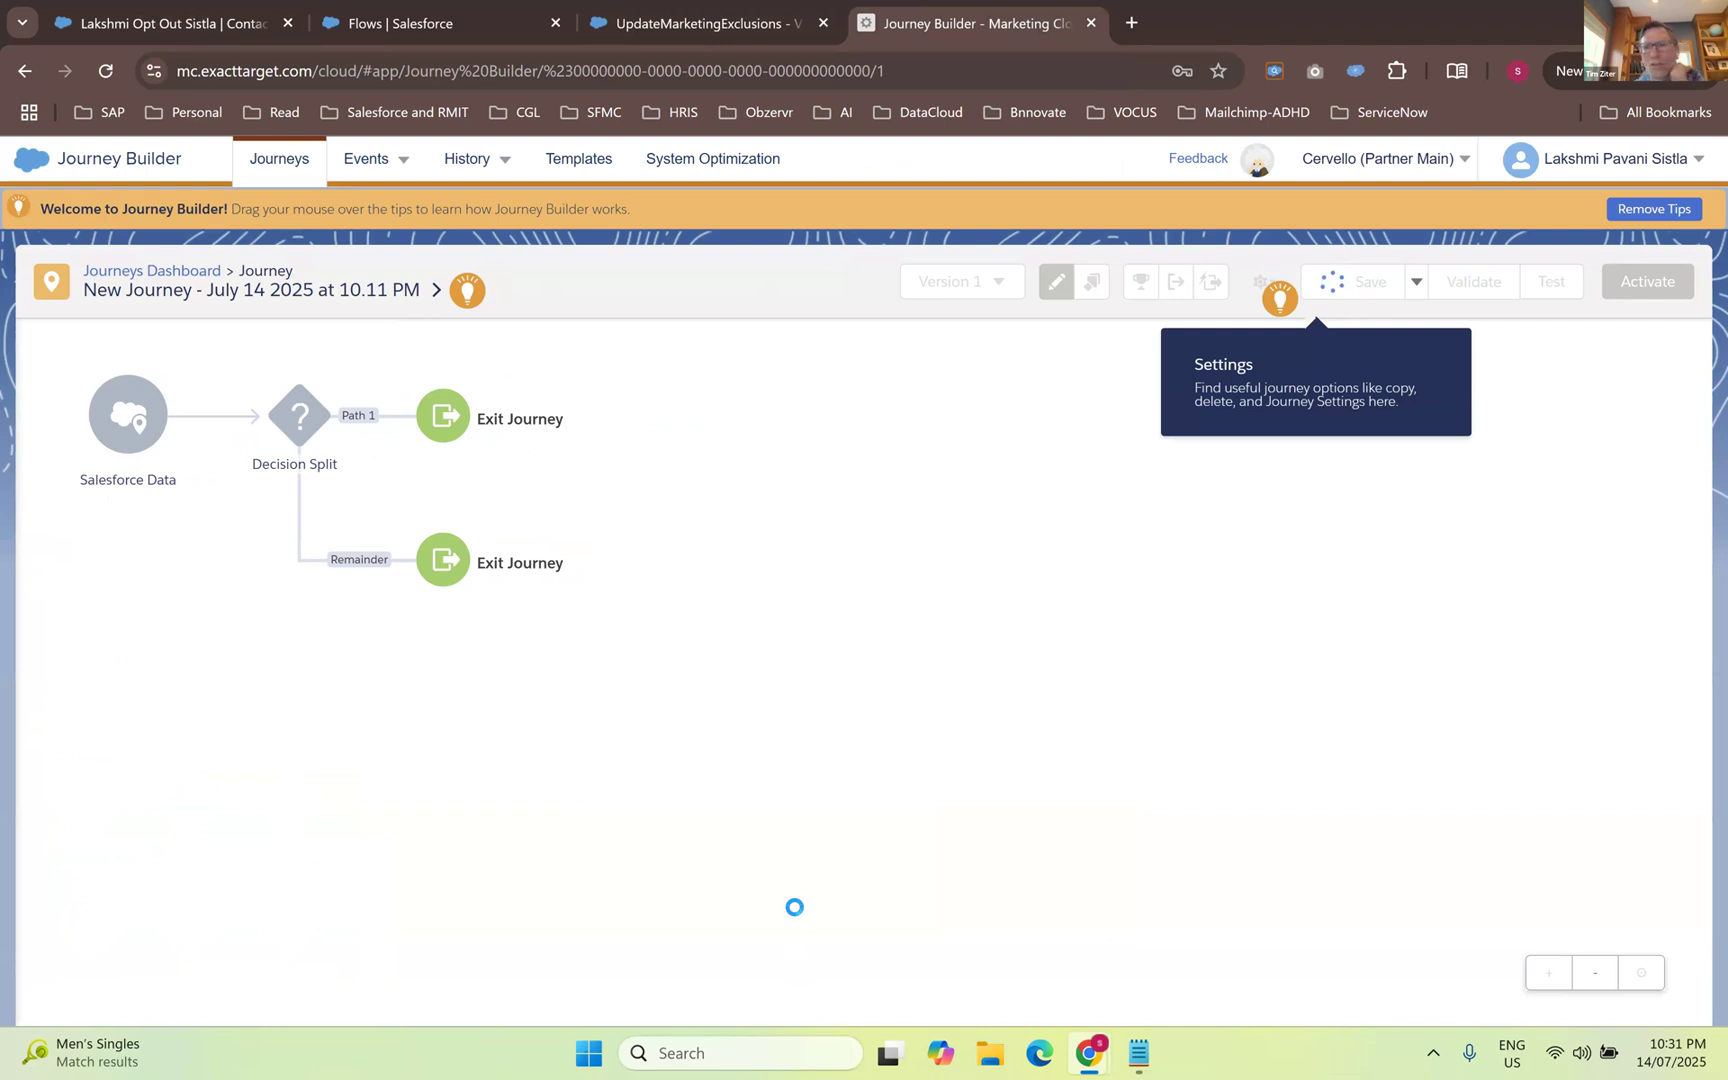
pyautogui.moveTo(1114, 1040)
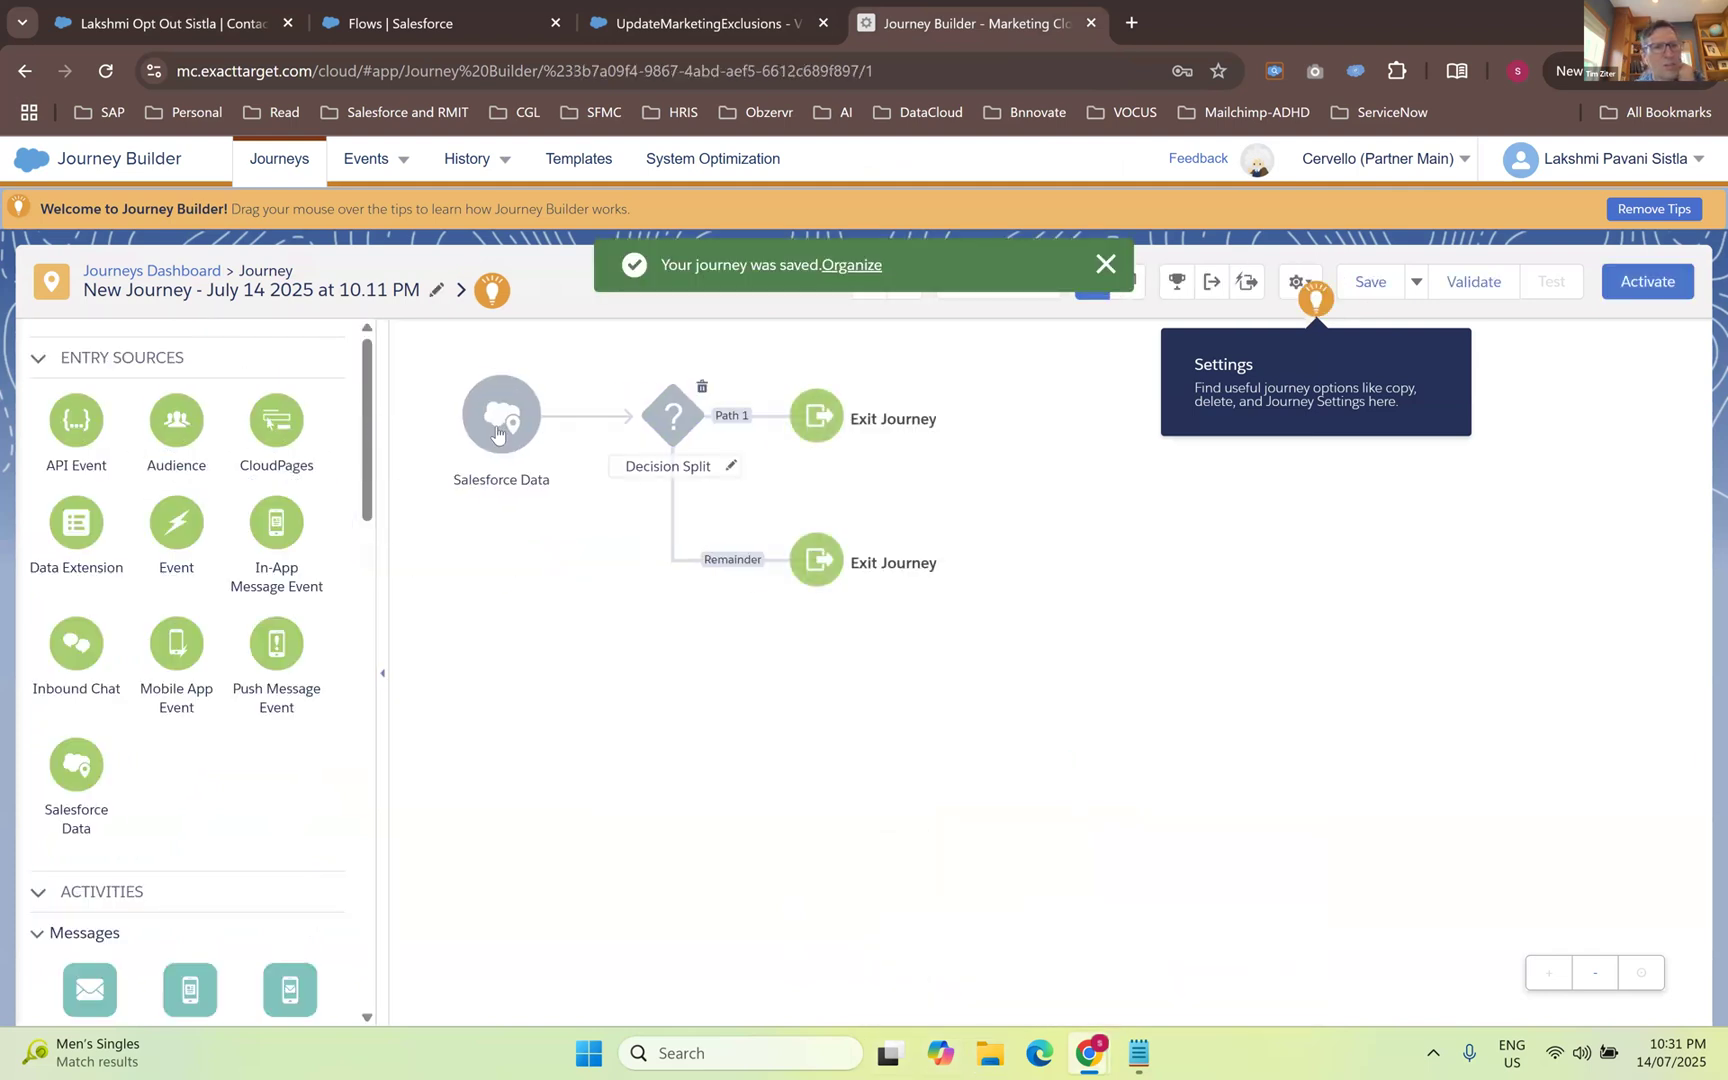
# - Define the journey's entry source as Salesforce Data and select the Contact object, searching the available objects for contact
pyautogui.click(498, 432)
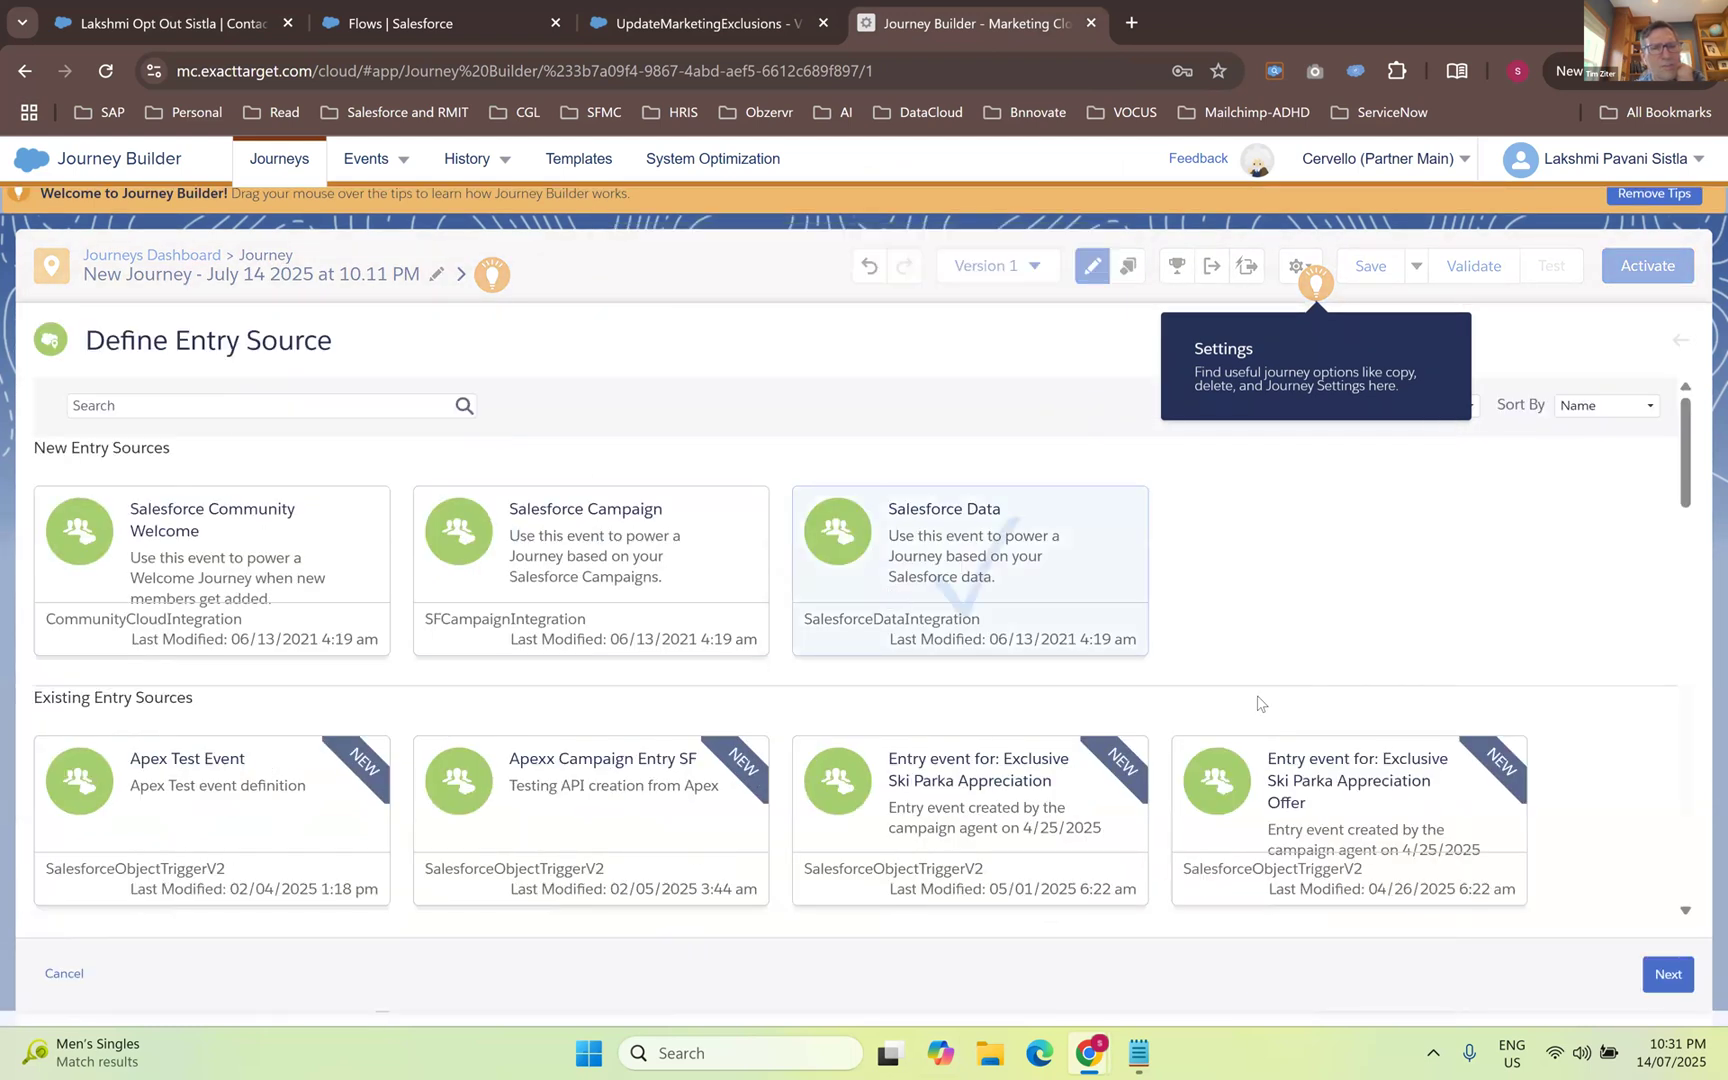
pyautogui.click(1669, 987)
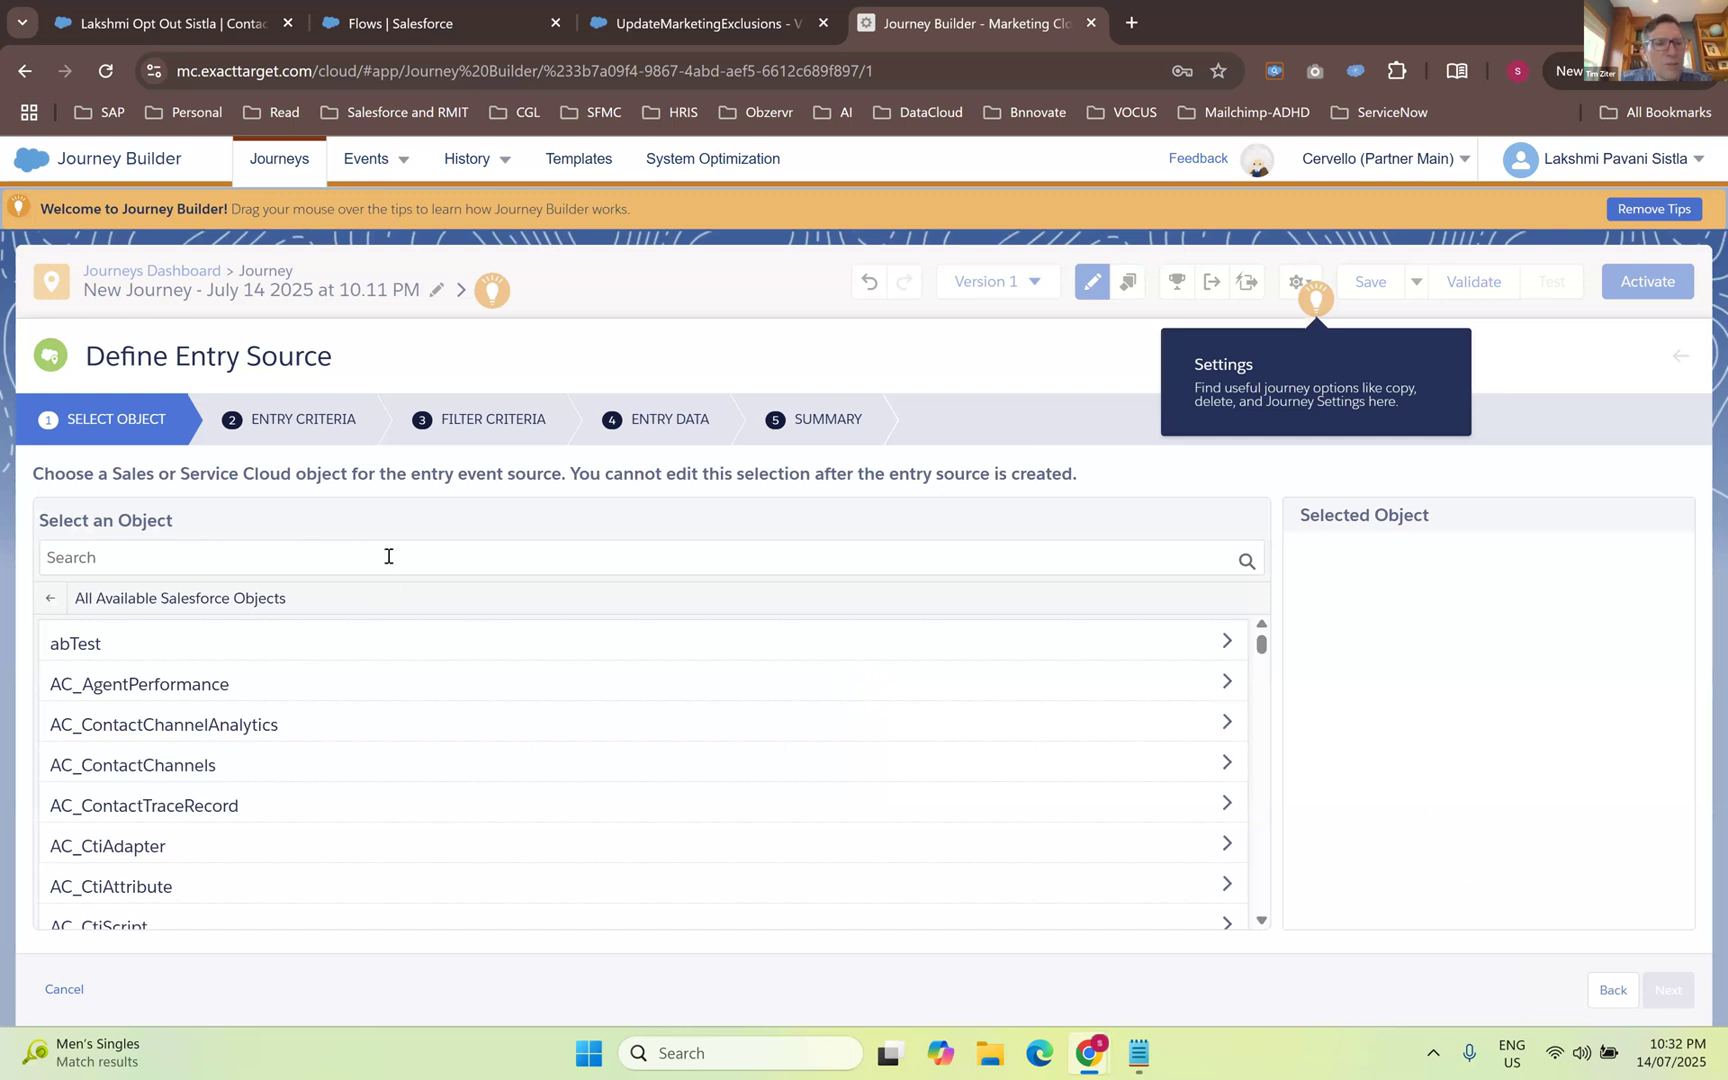
pyautogui.click(389, 556)
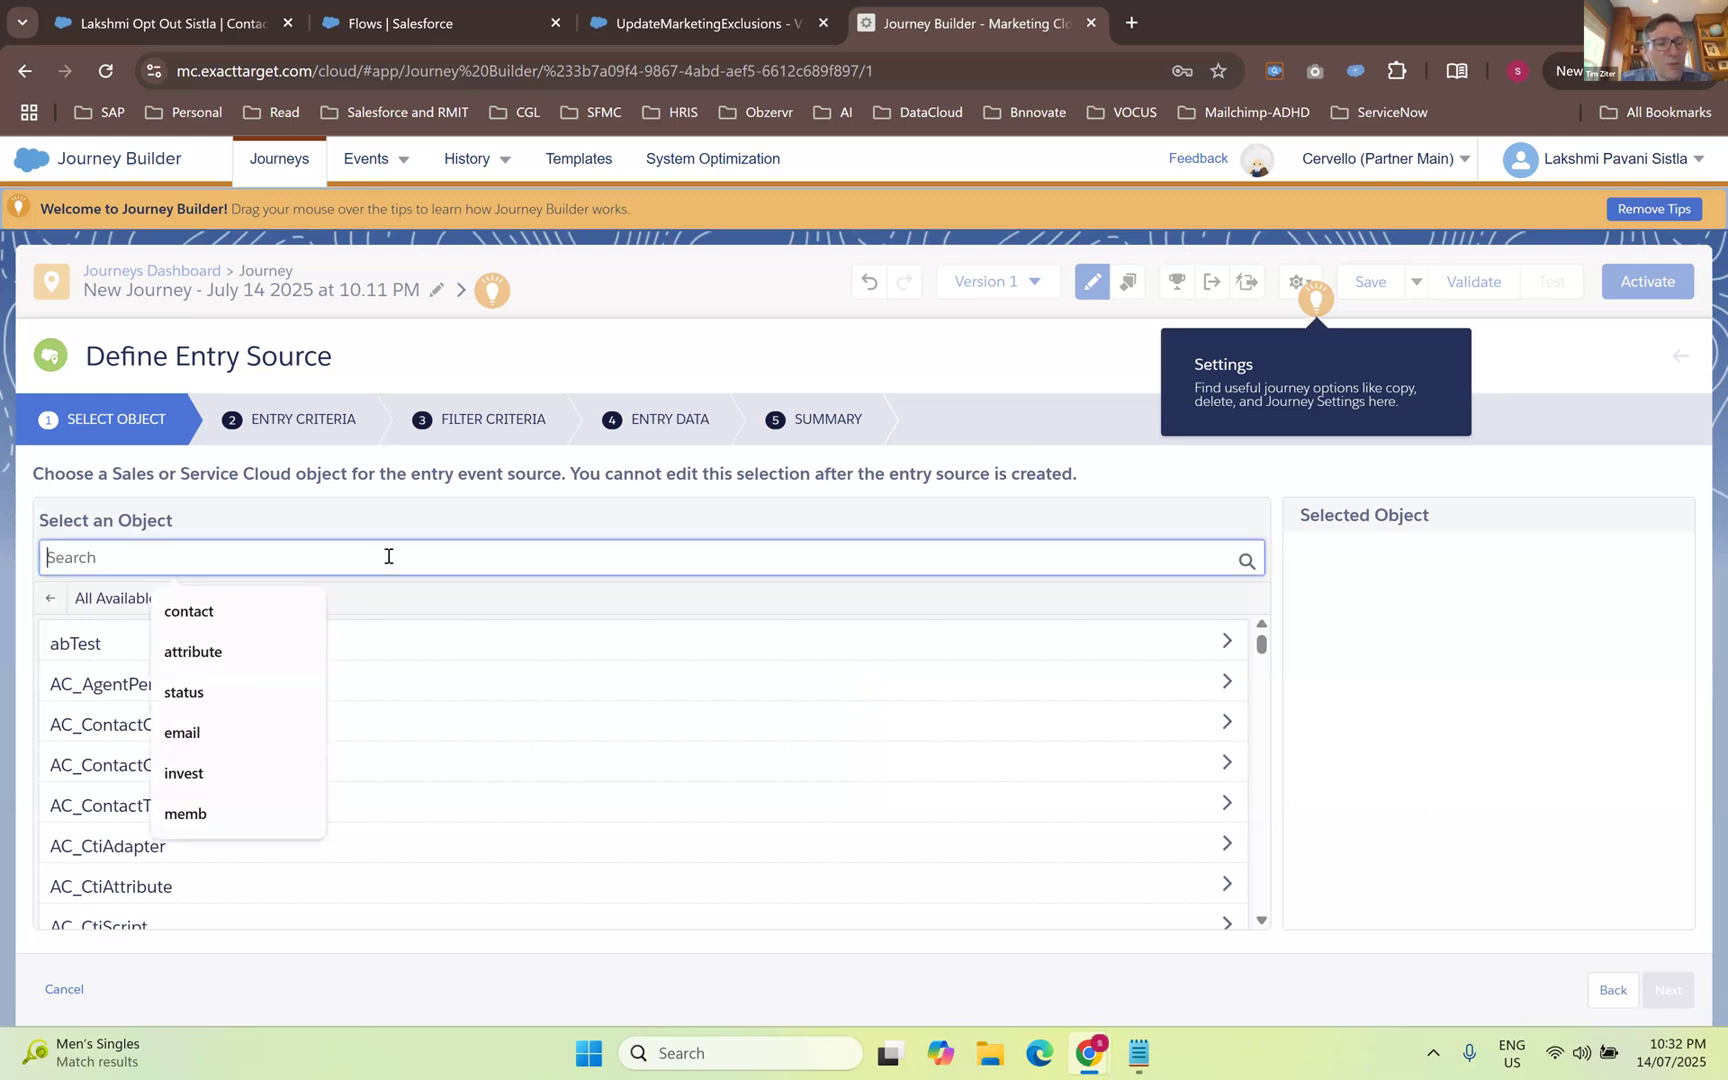
pyautogui.write('cont')
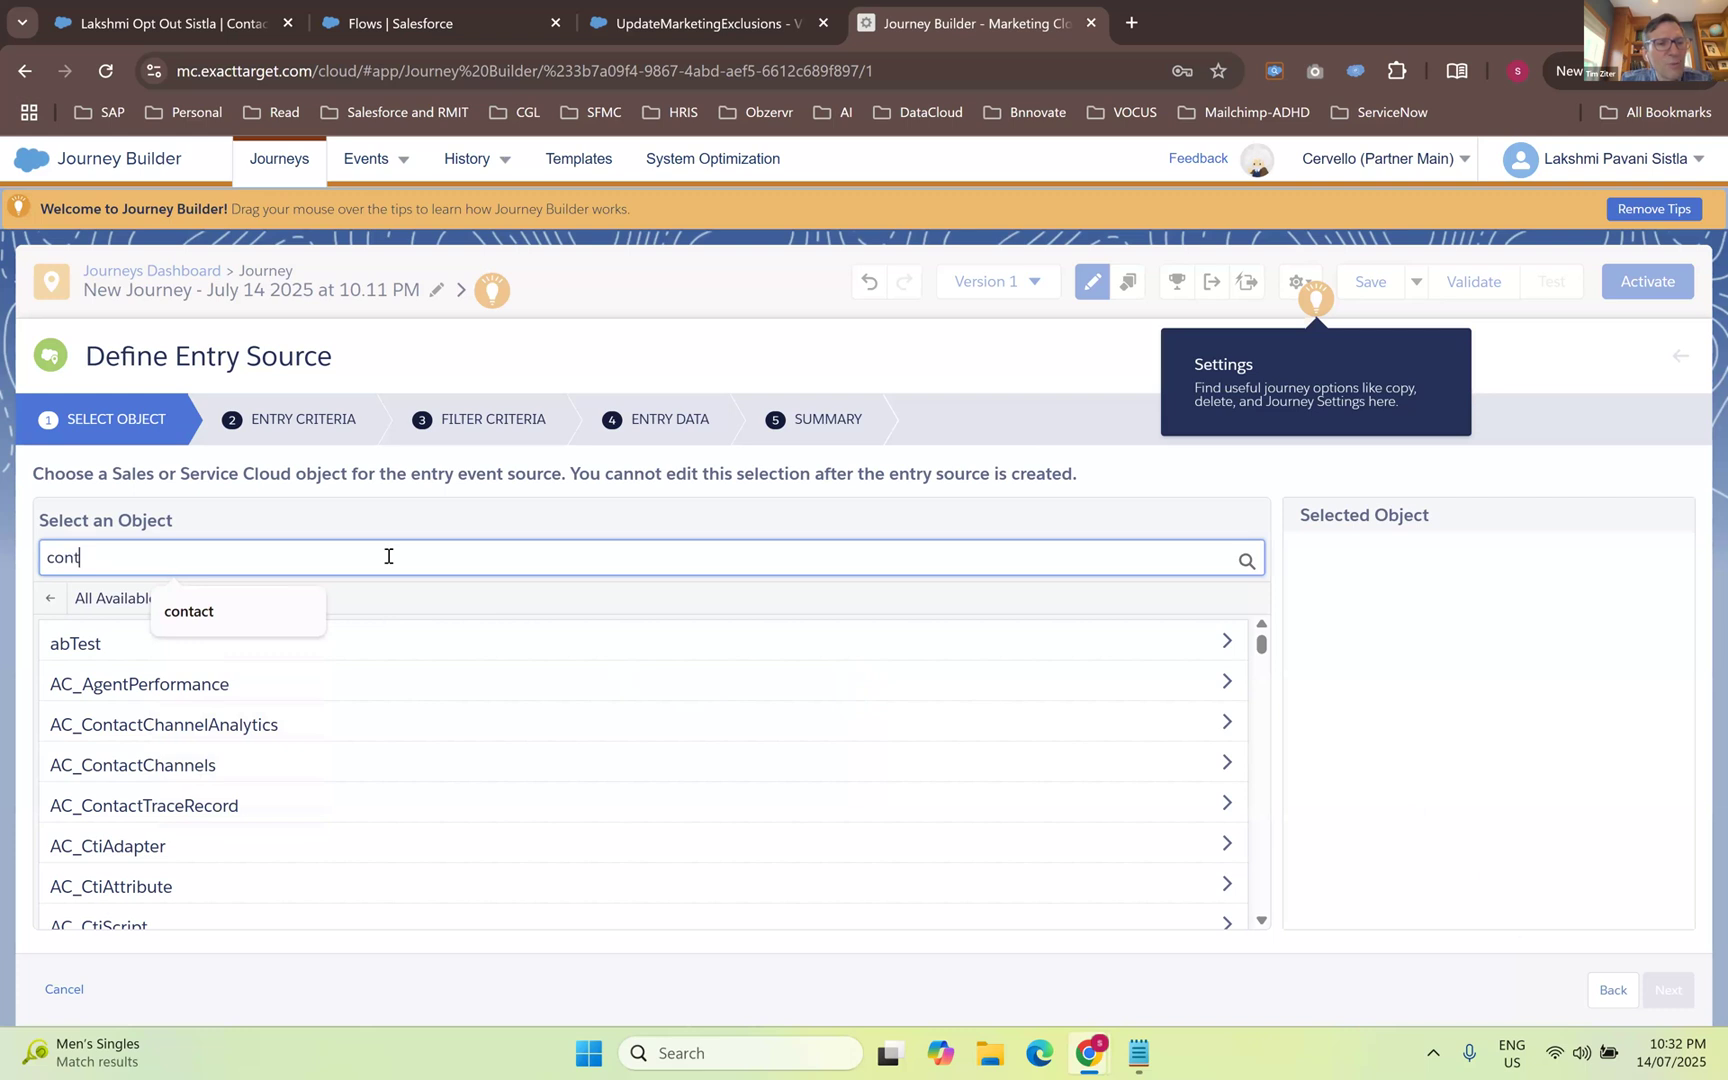
pyautogui.click(176, 620)
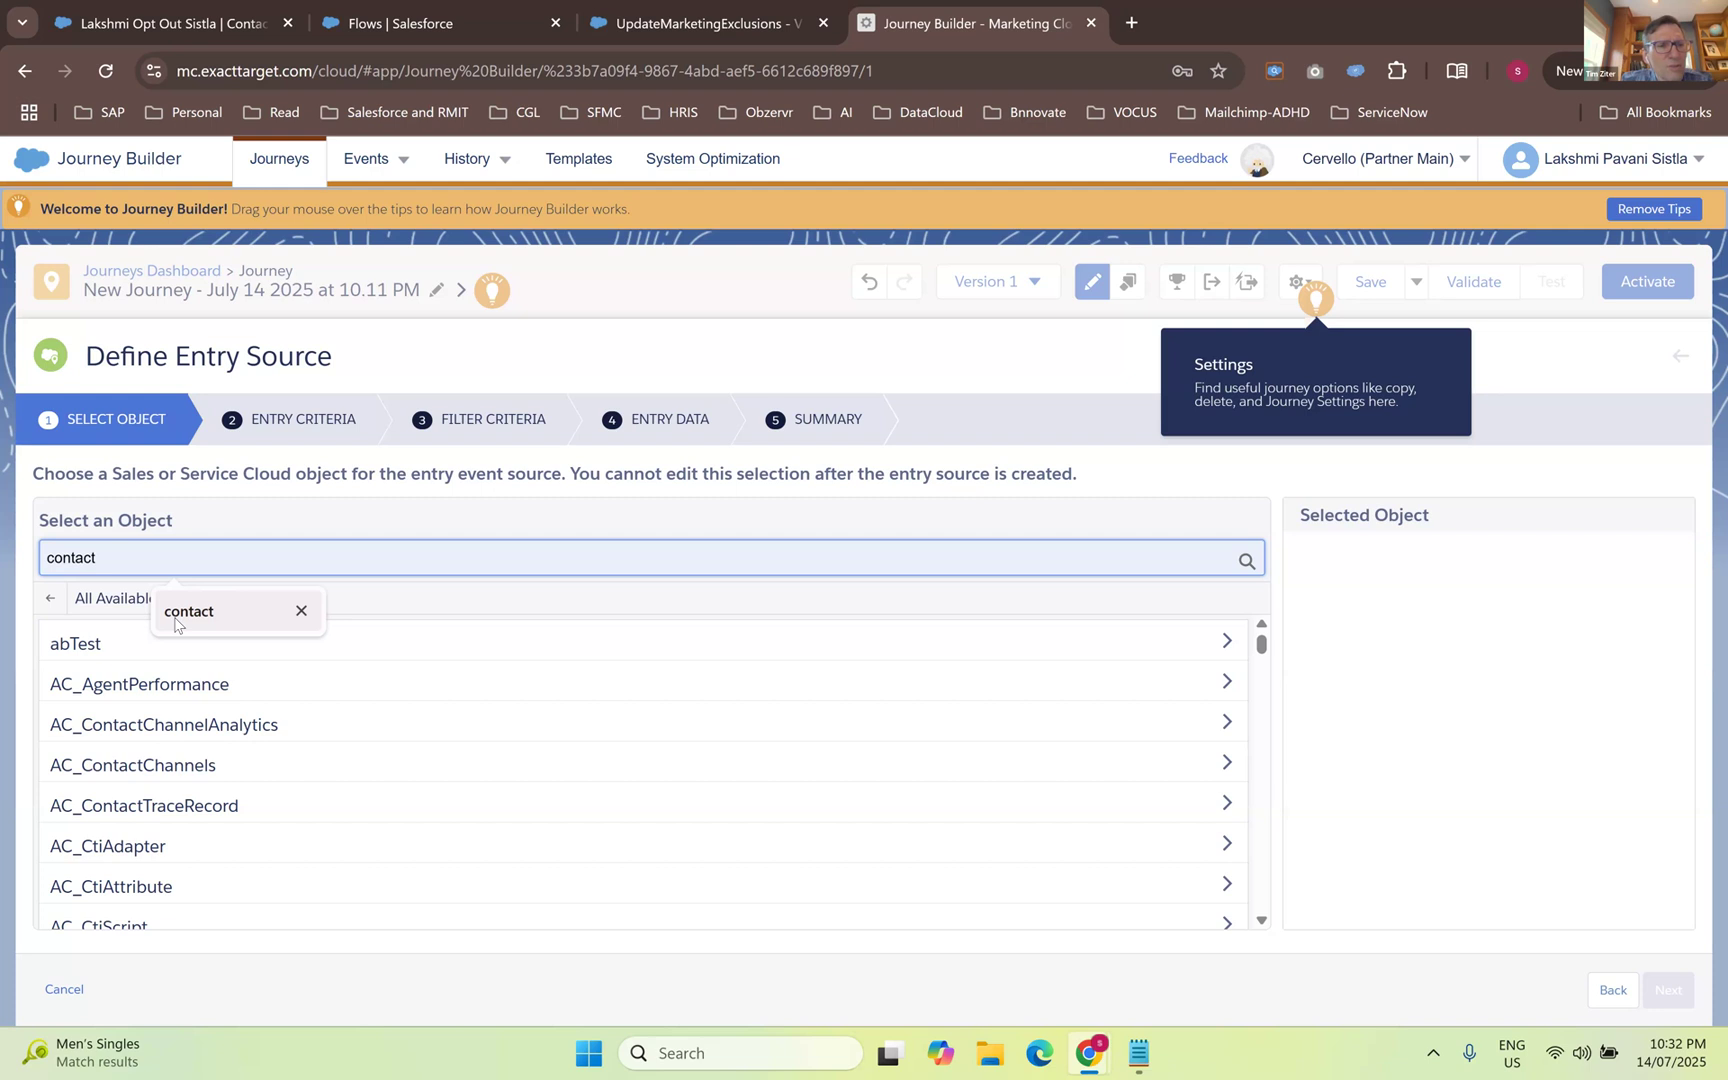
pyautogui.click(175, 617)
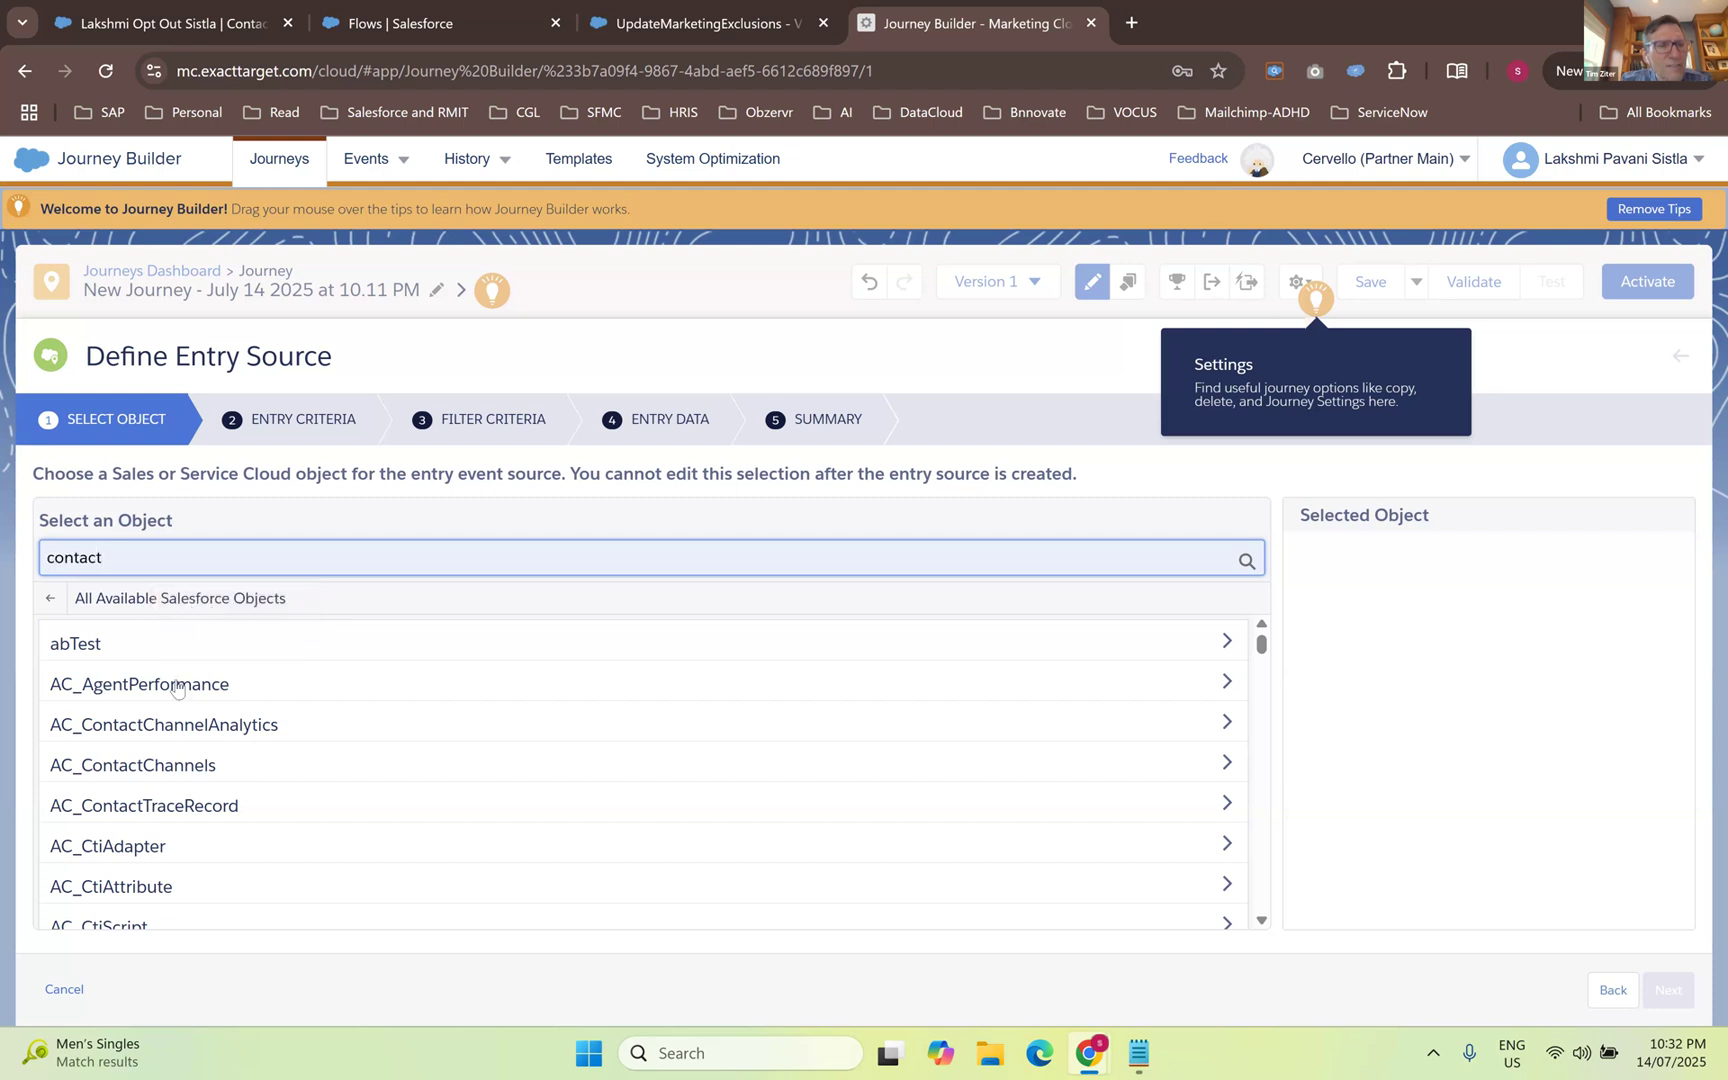
pyautogui.scroll(-6, 180, 760)
pyautogui.scroll(-8, 183, 805)
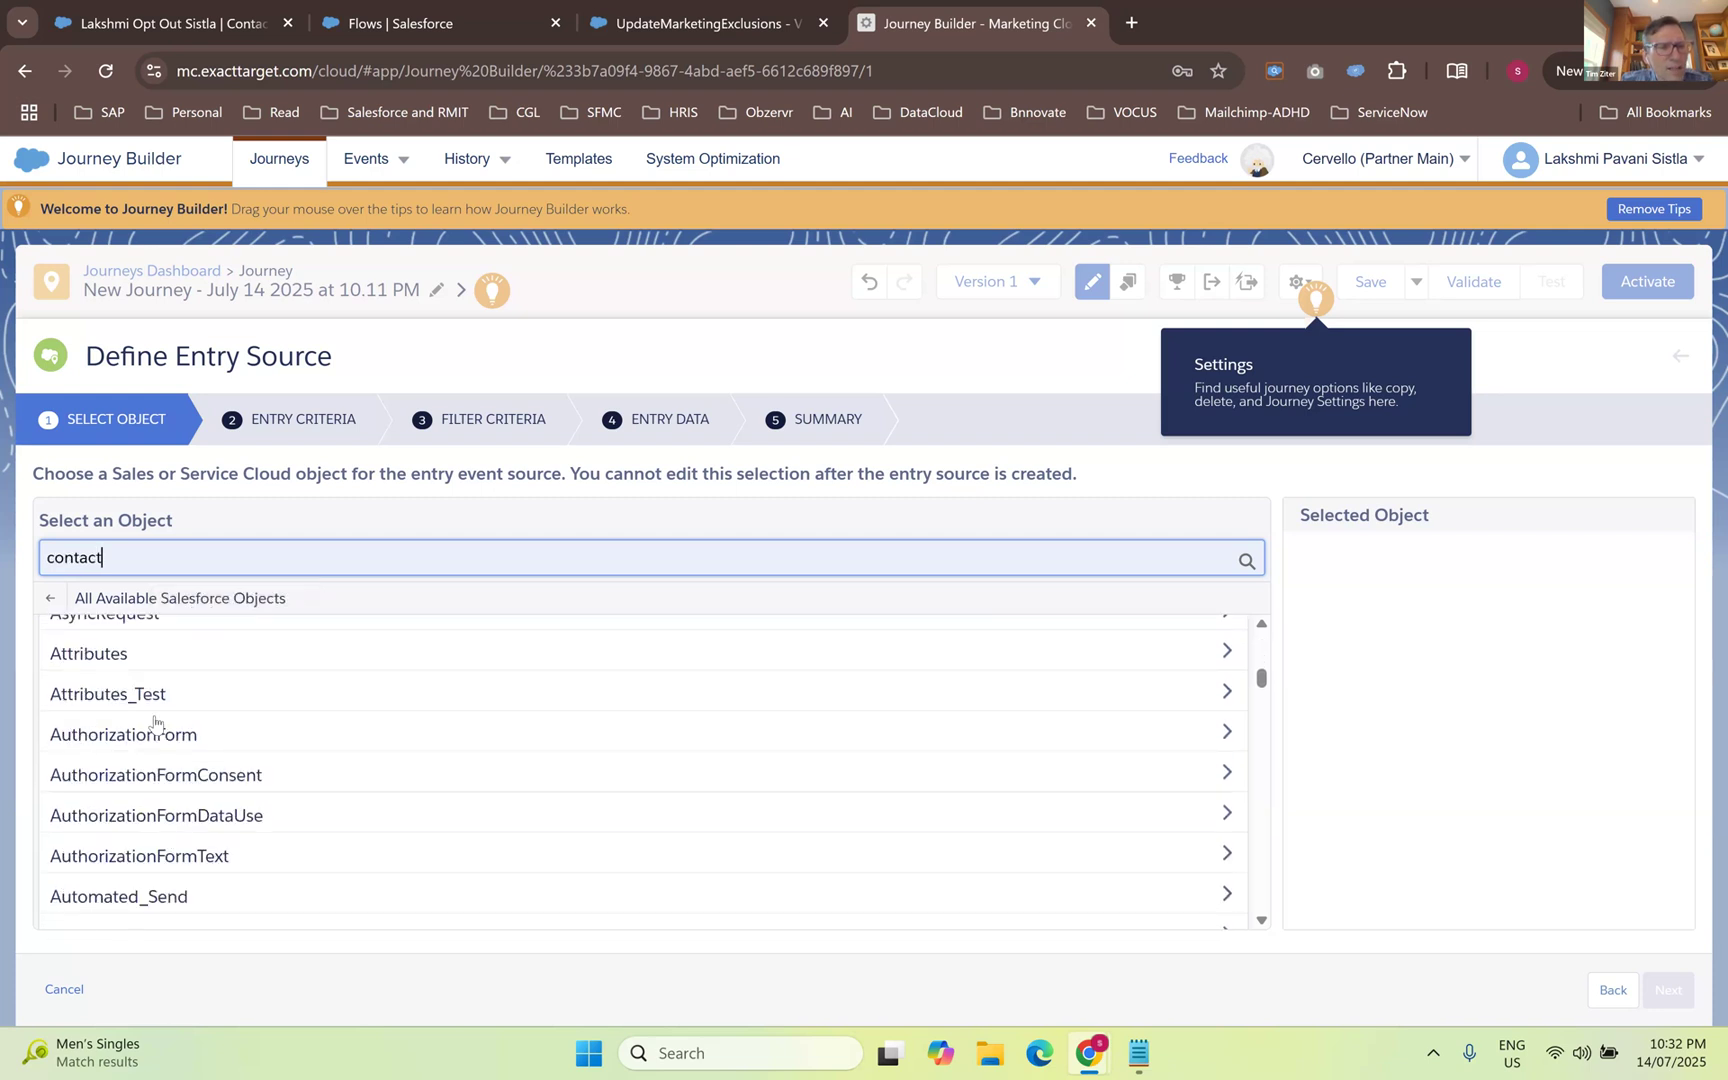
pyautogui.press('Return')
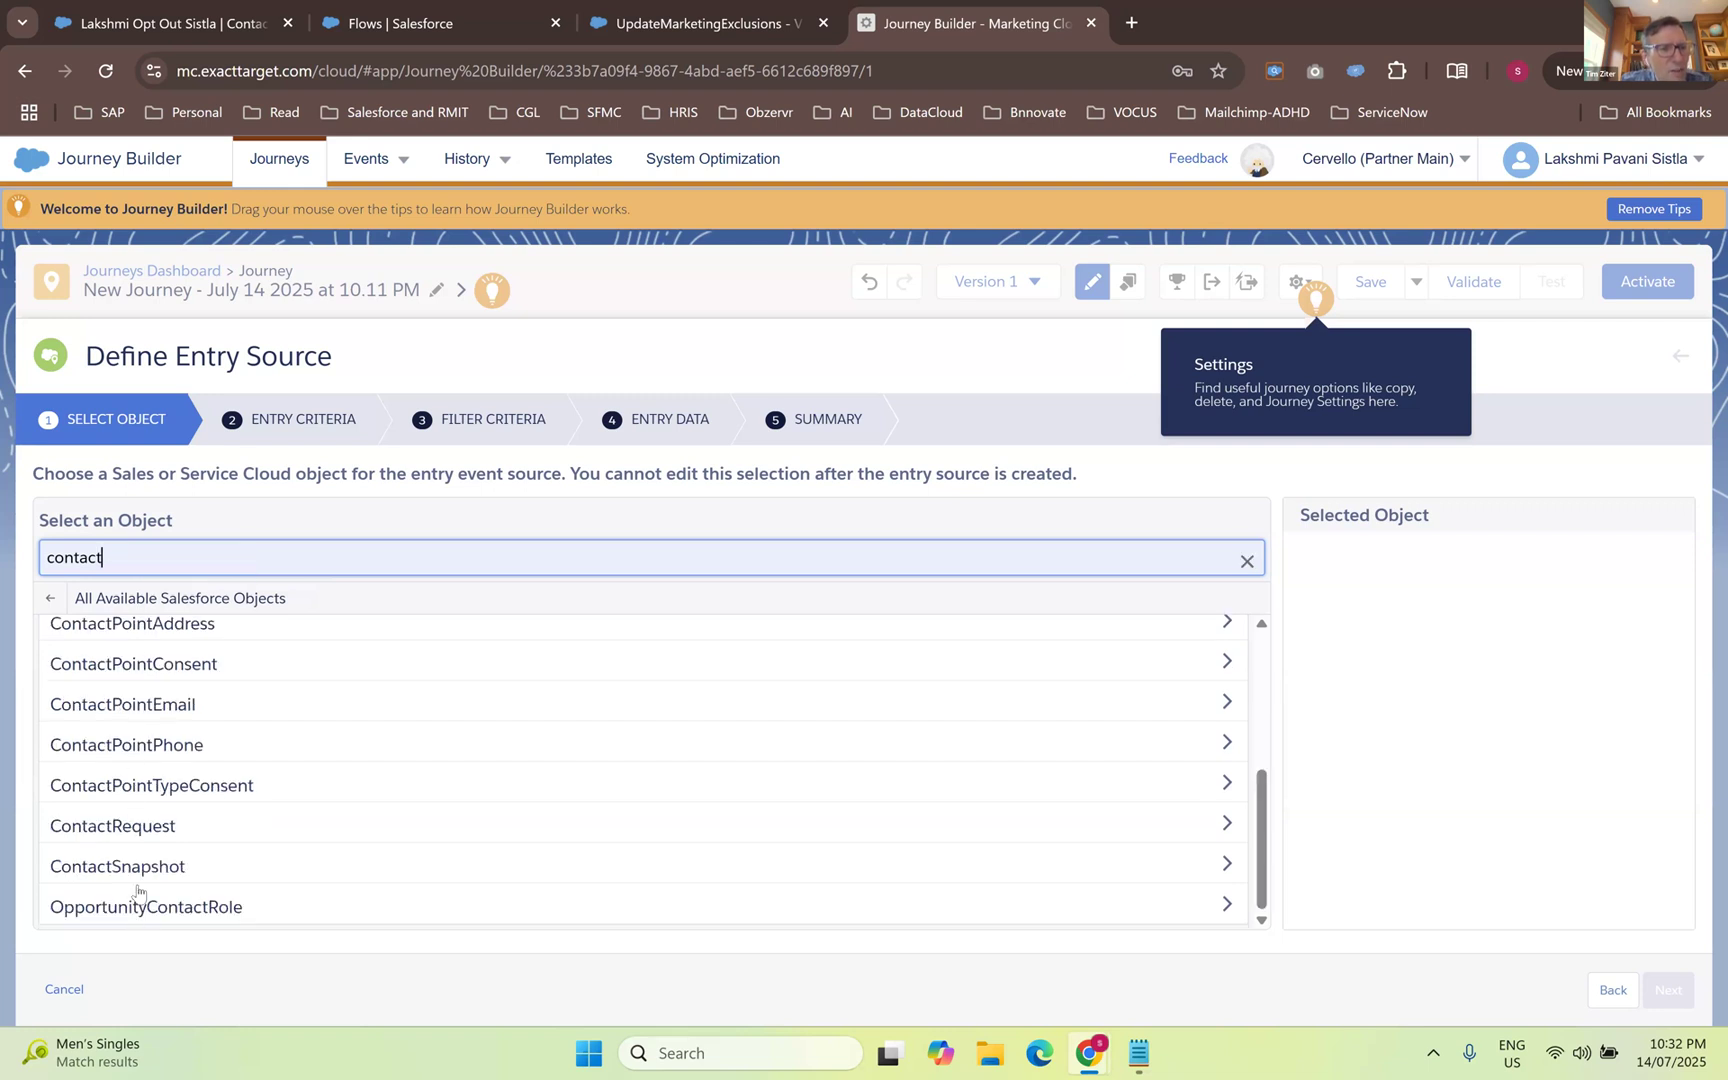
pyautogui.scroll(2, 138, 880)
pyautogui.scroll(3, 138, 878)
pyautogui.click(95, 767)
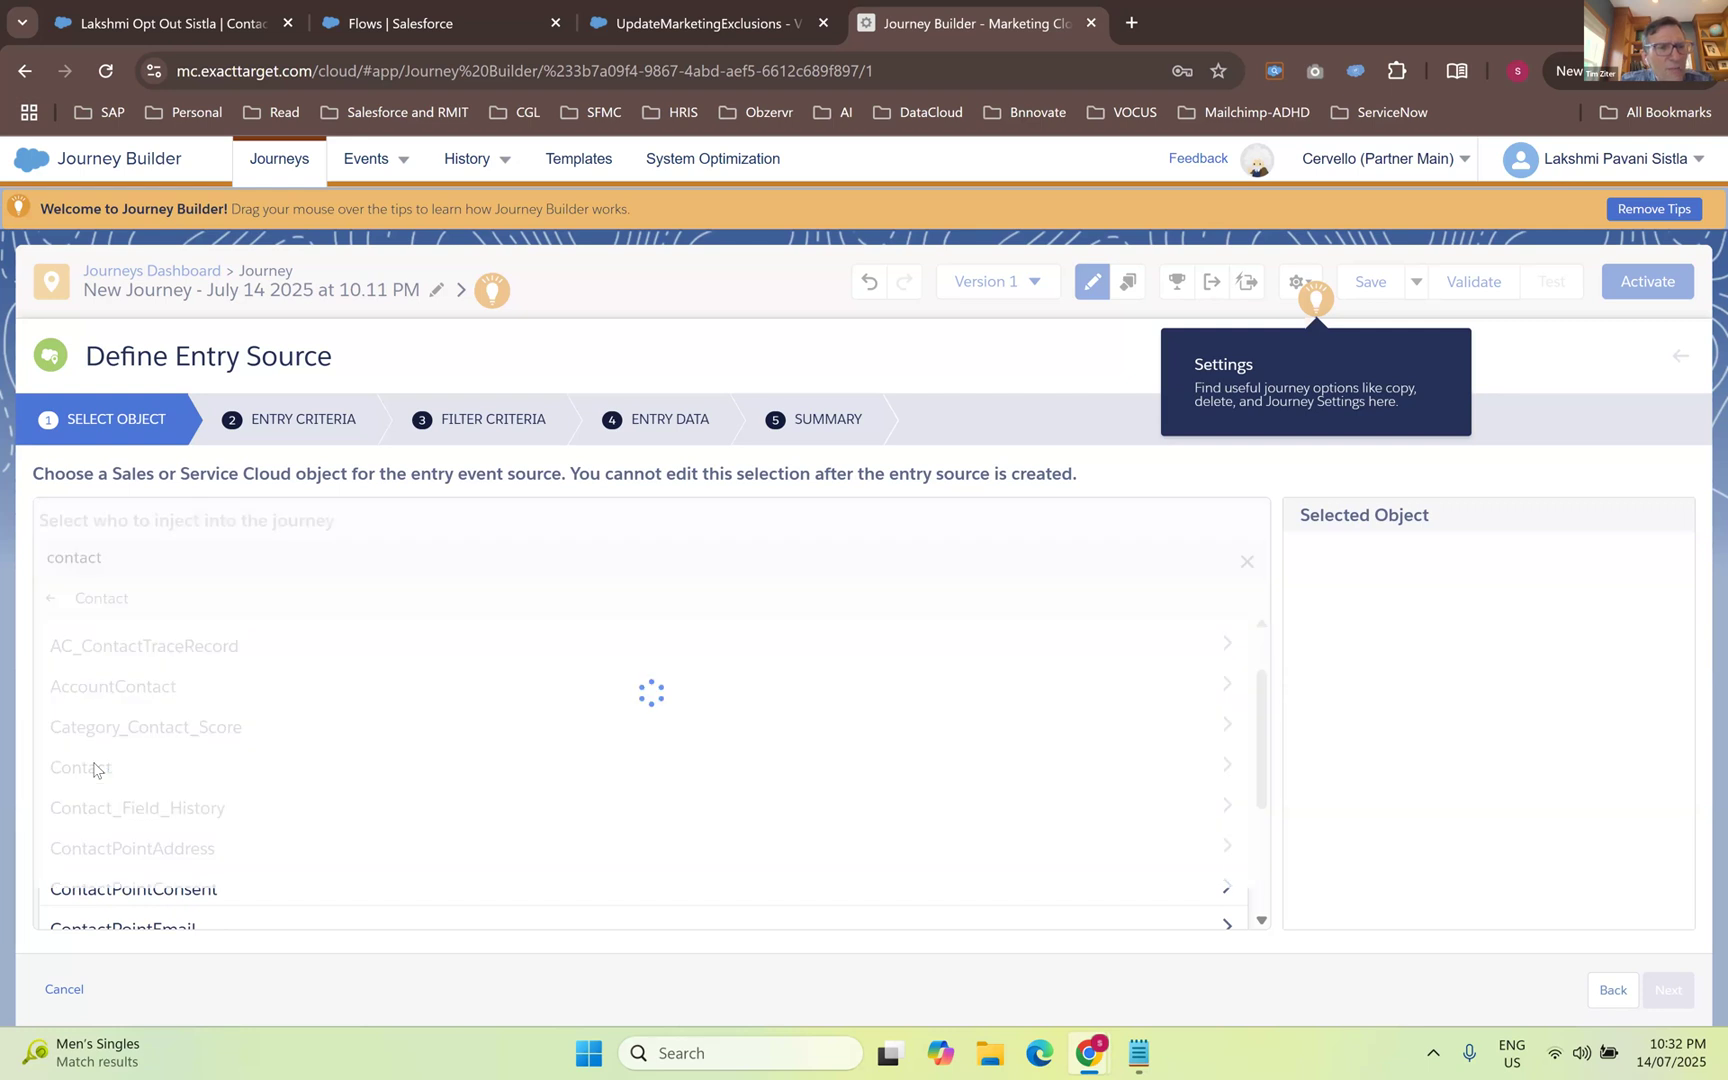
# - Inject records into the journey by Person Contact ID (Contact) and continue to the entry criteria
pyautogui.scroll(-2, 100, 775)
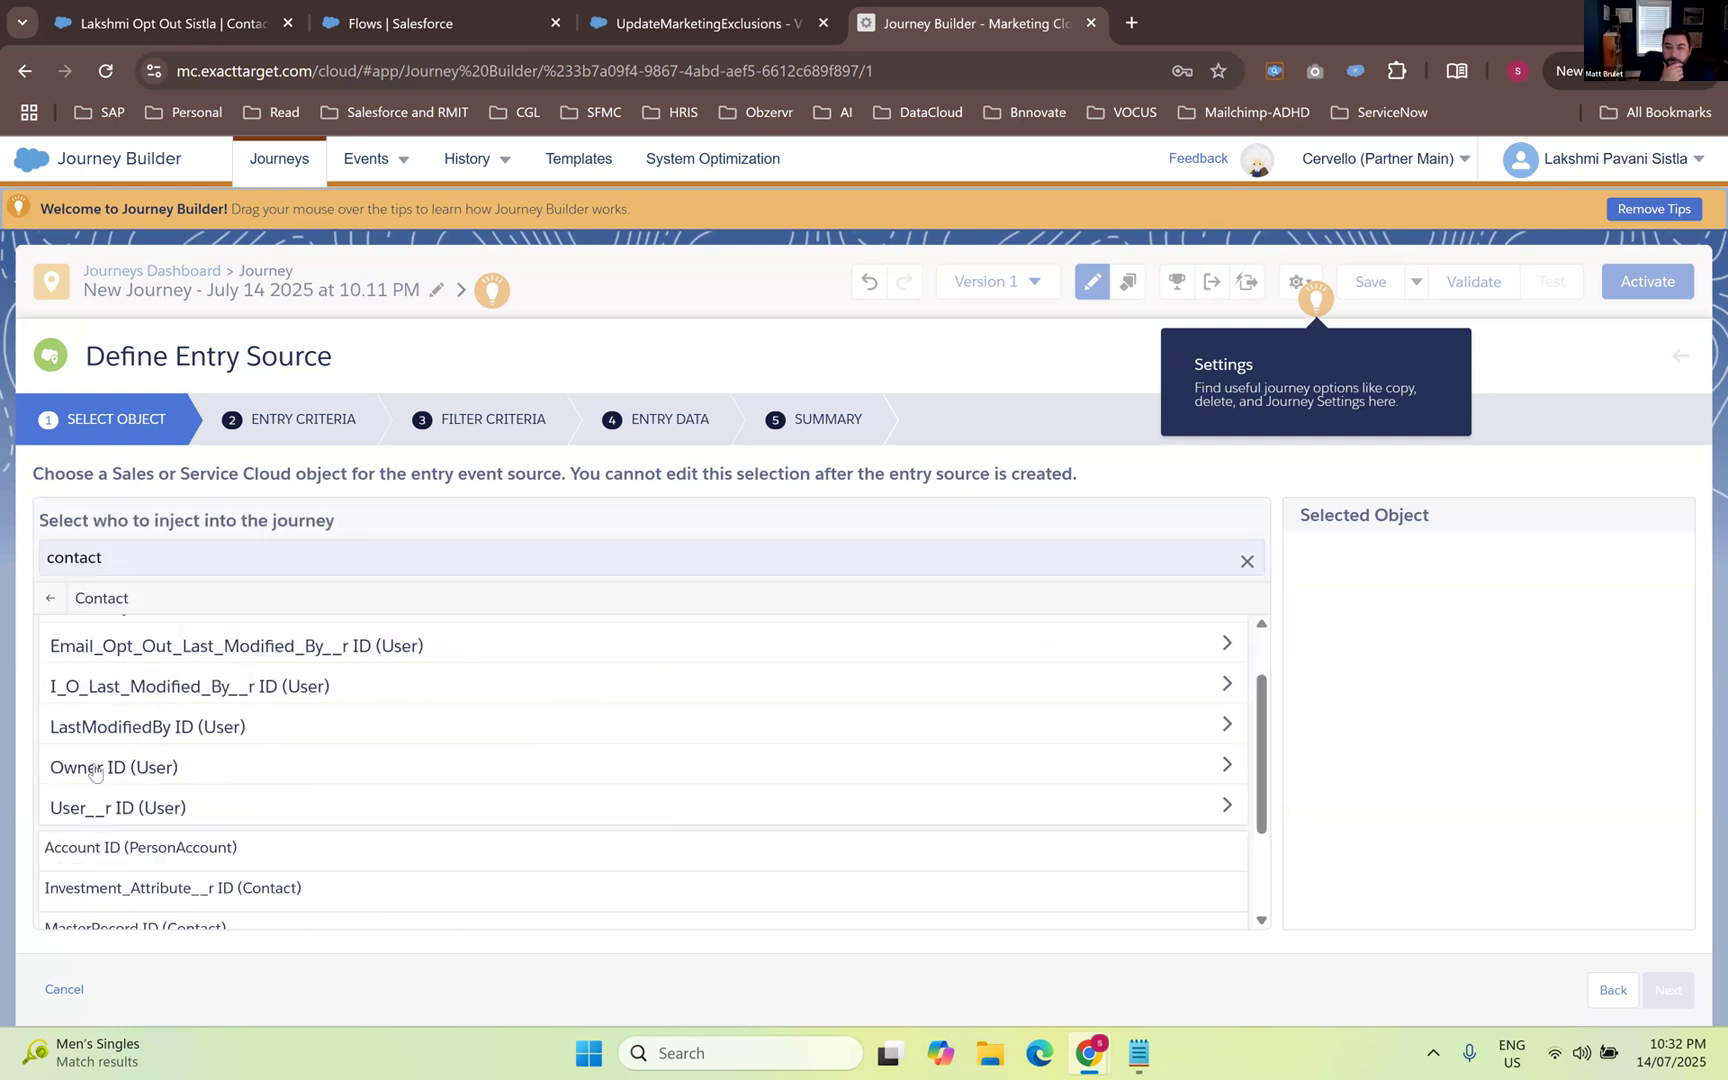
pyautogui.scroll(-3, 111, 795)
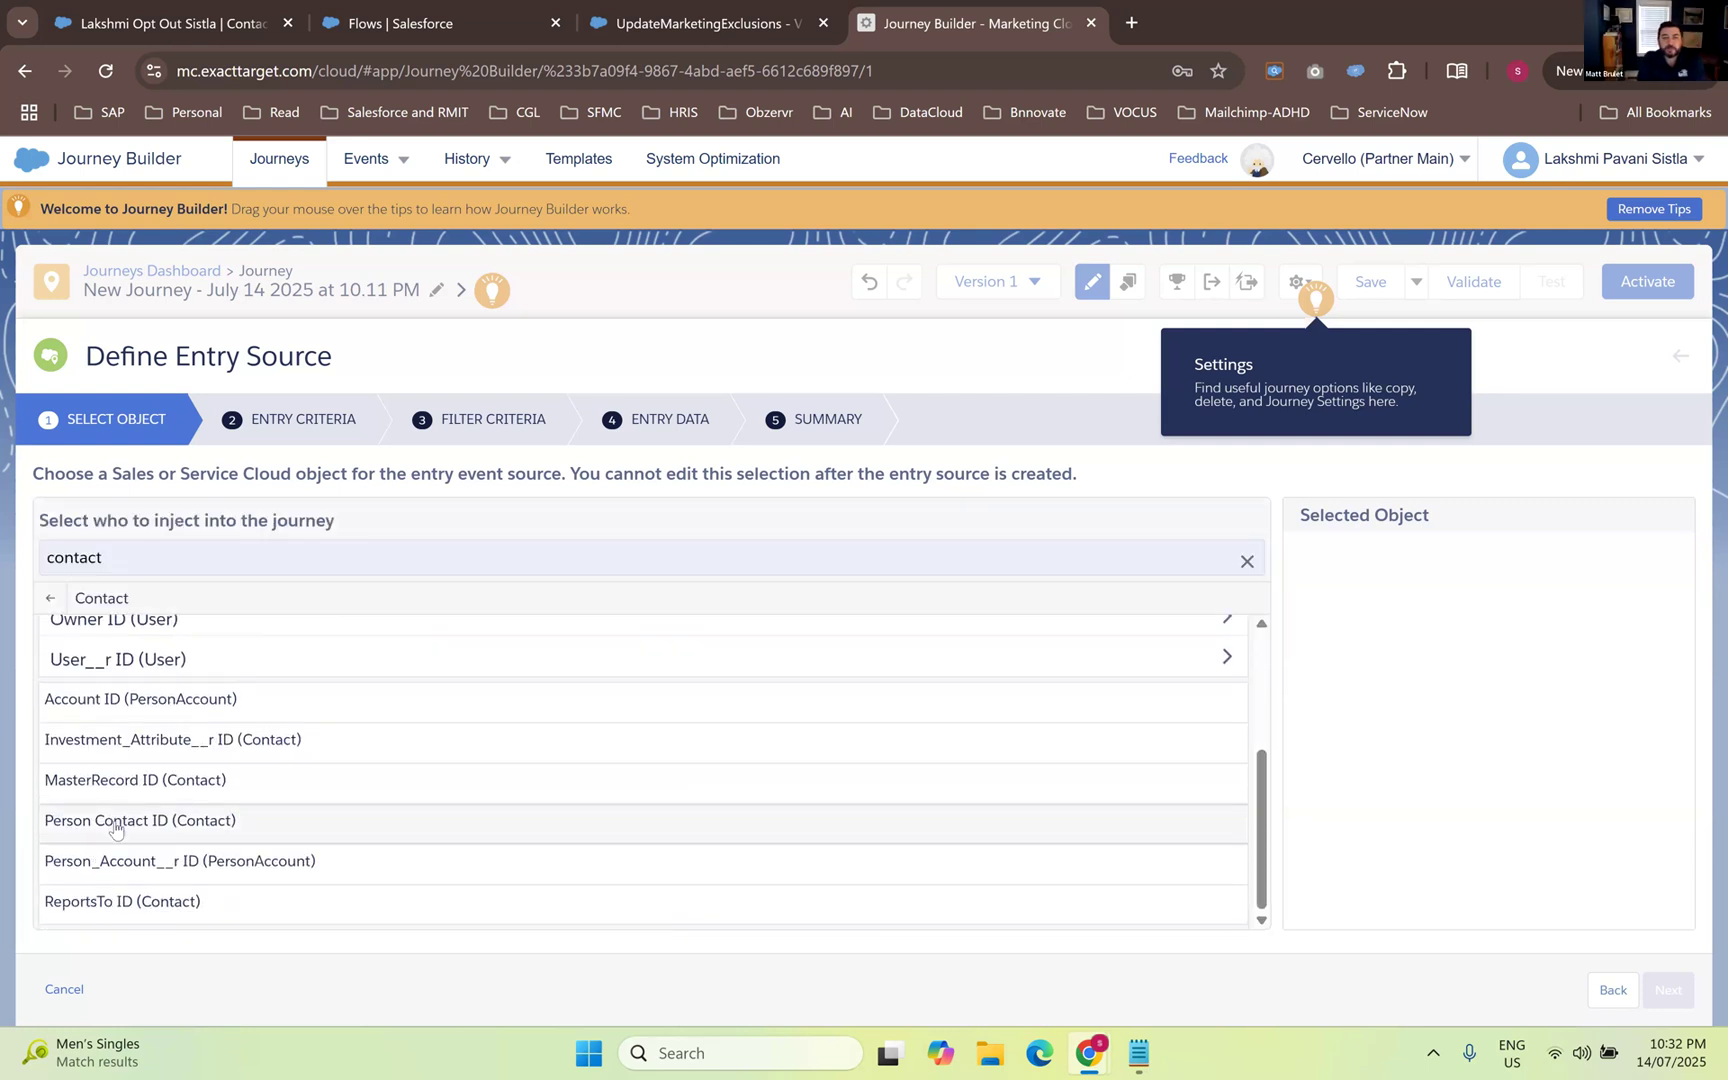
pyautogui.click(115, 822)
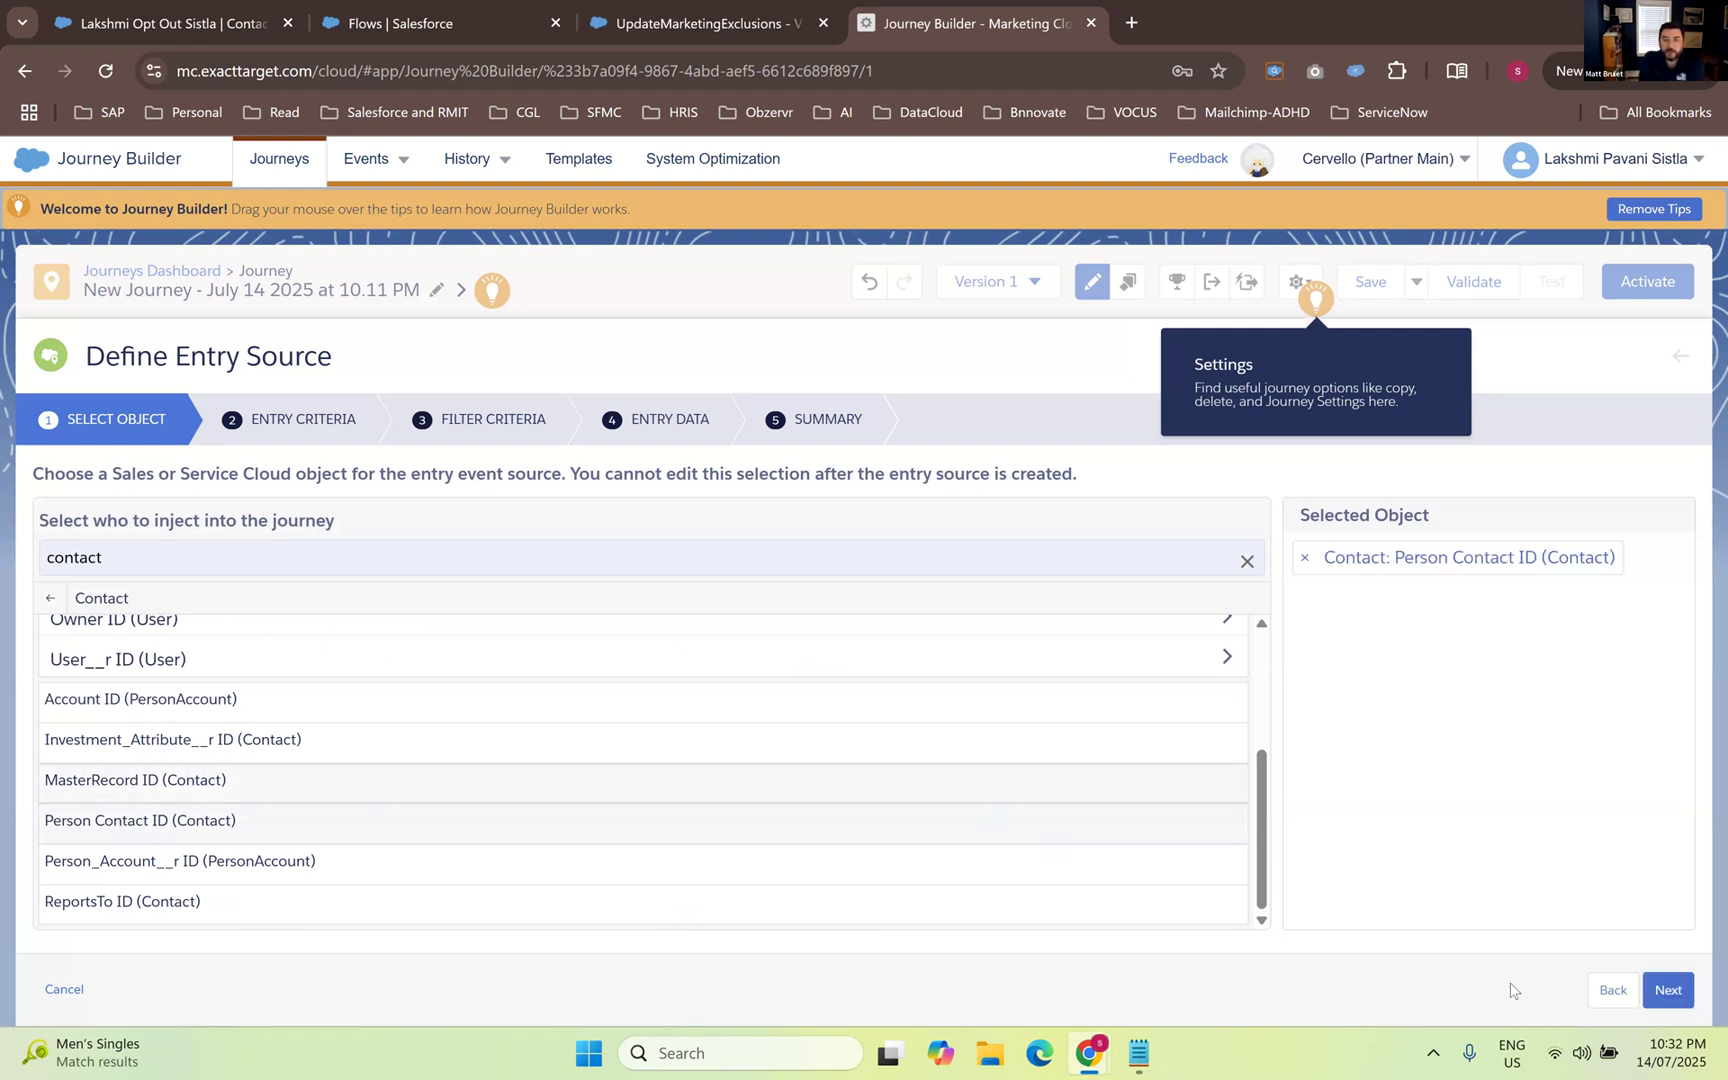
pyautogui.click(1668, 990)
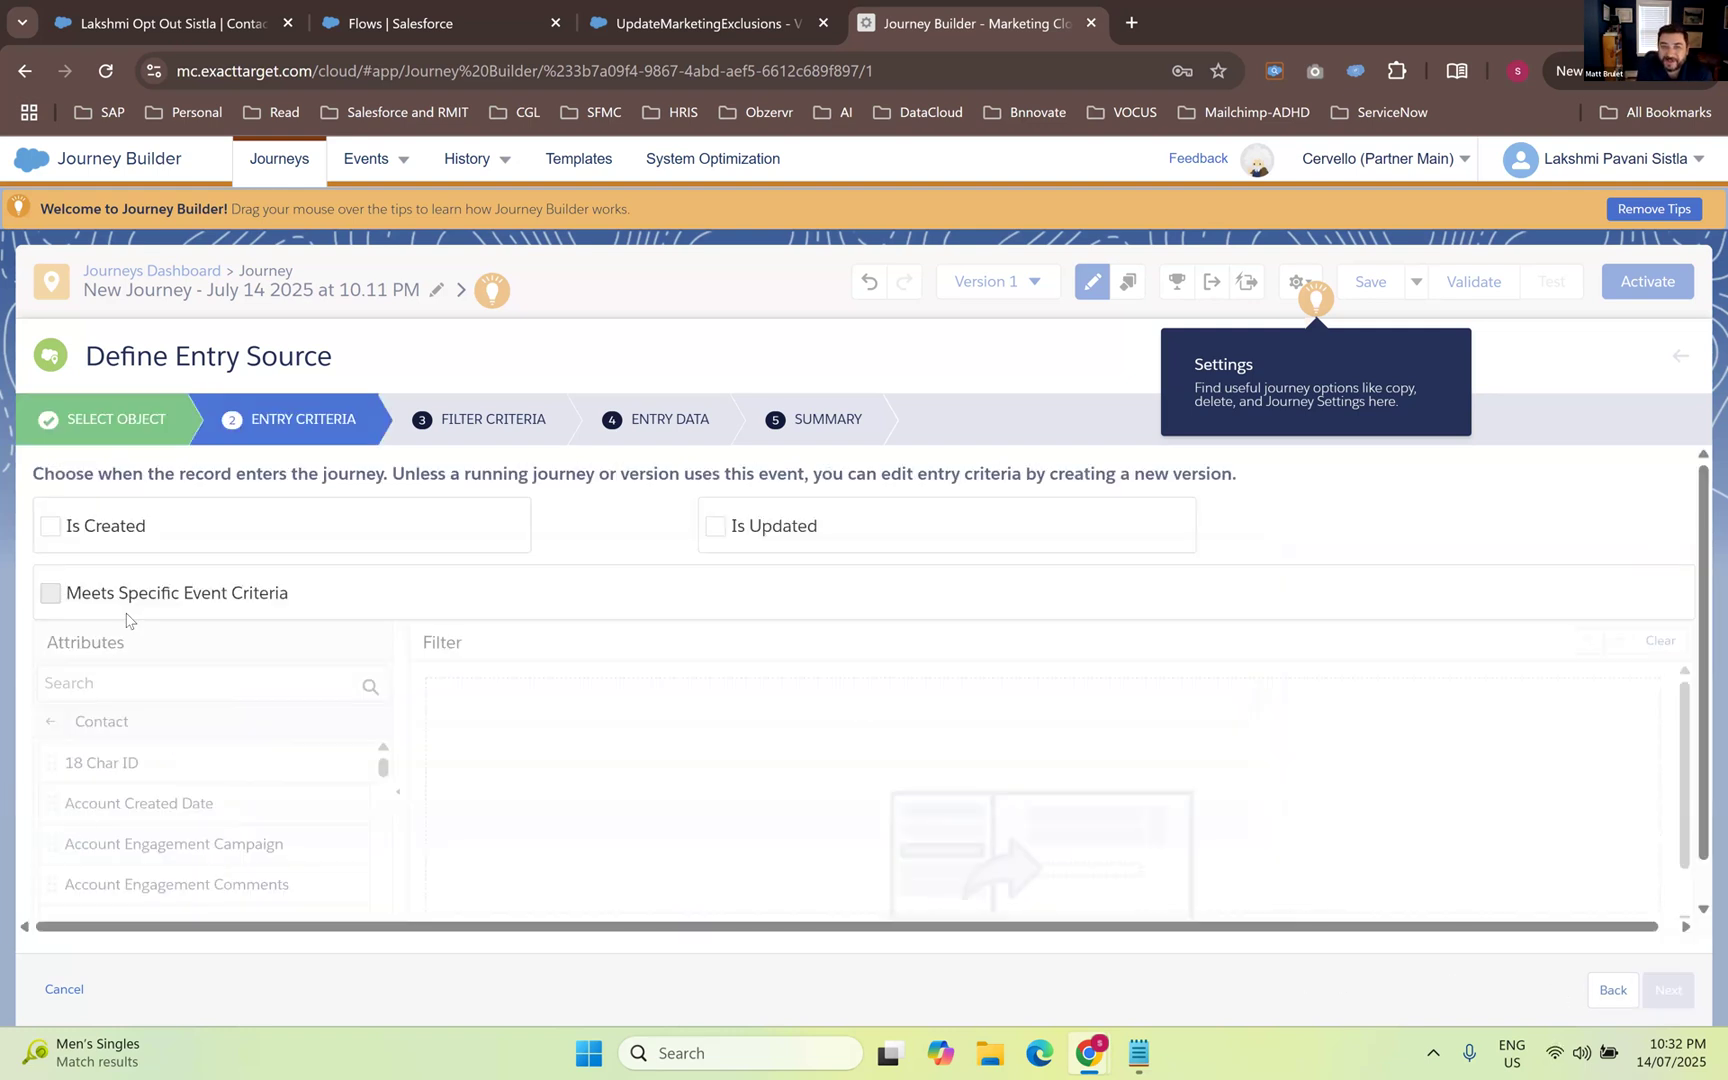
# - Let contacts enter the journey when created or updated, and search the criteria attributes for marketing
pyautogui.click(68, 533)
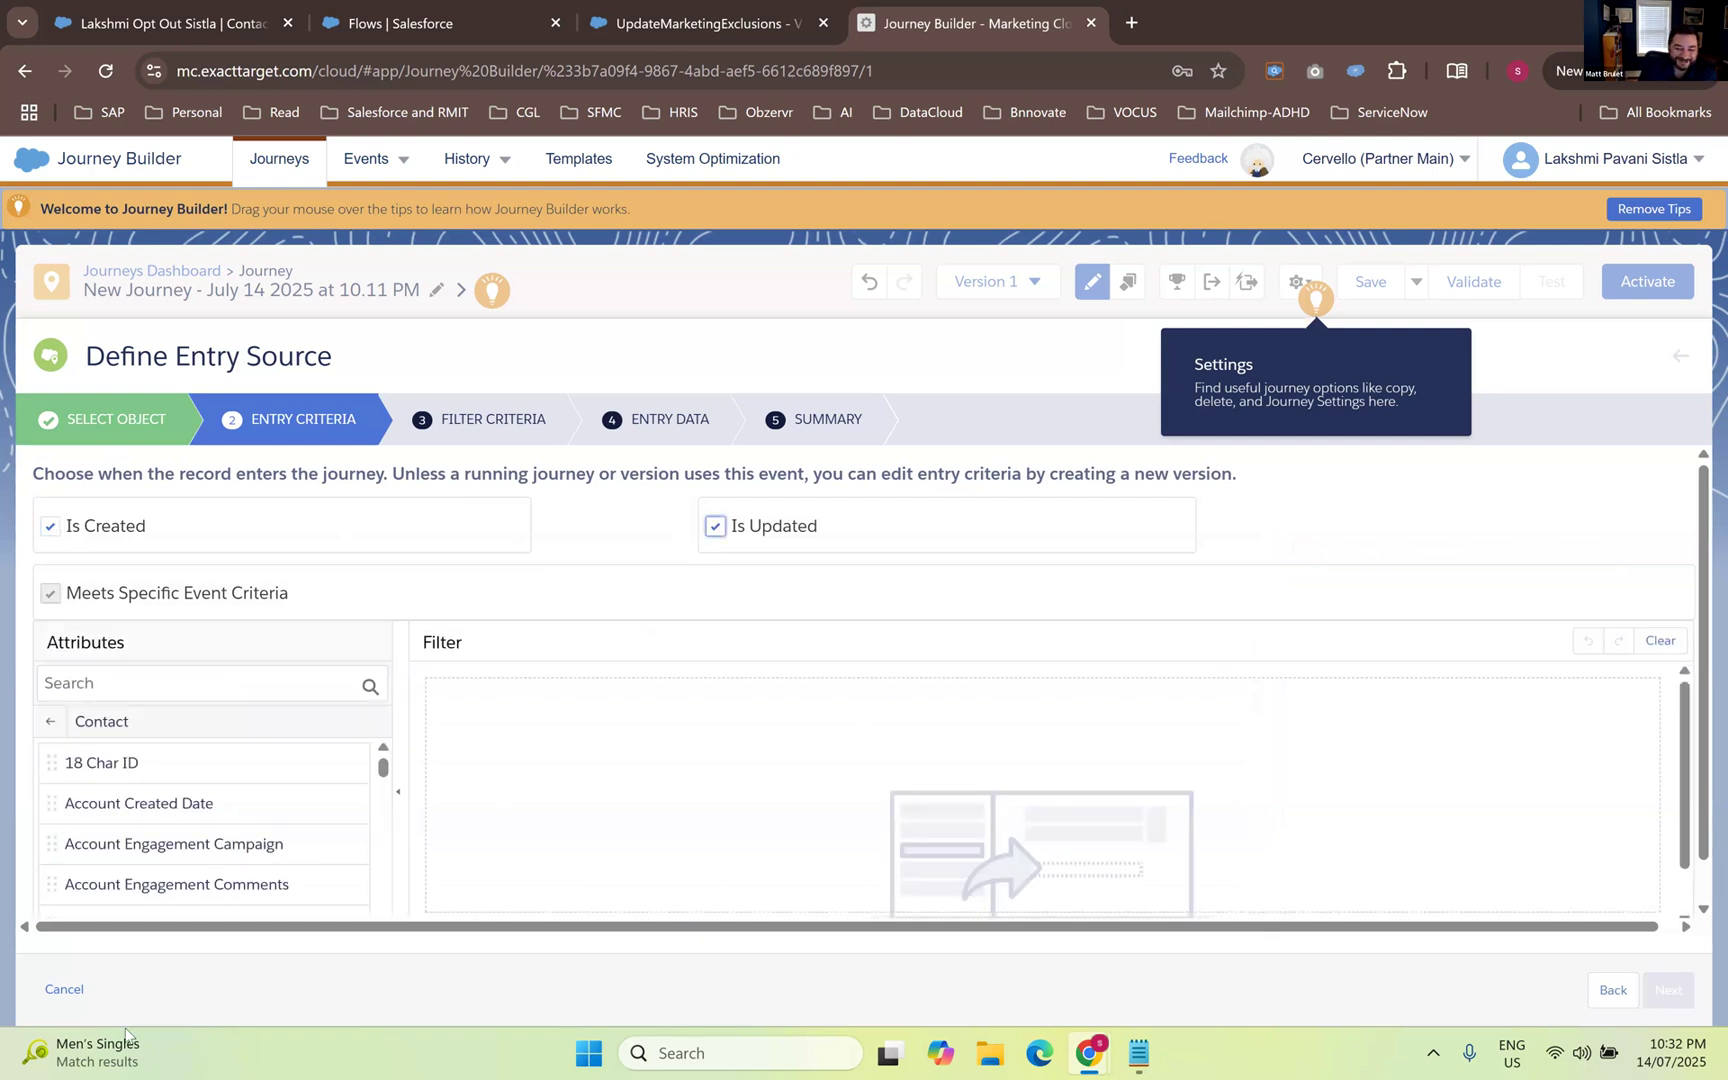
pyautogui.scroll(-1, 134, 760)
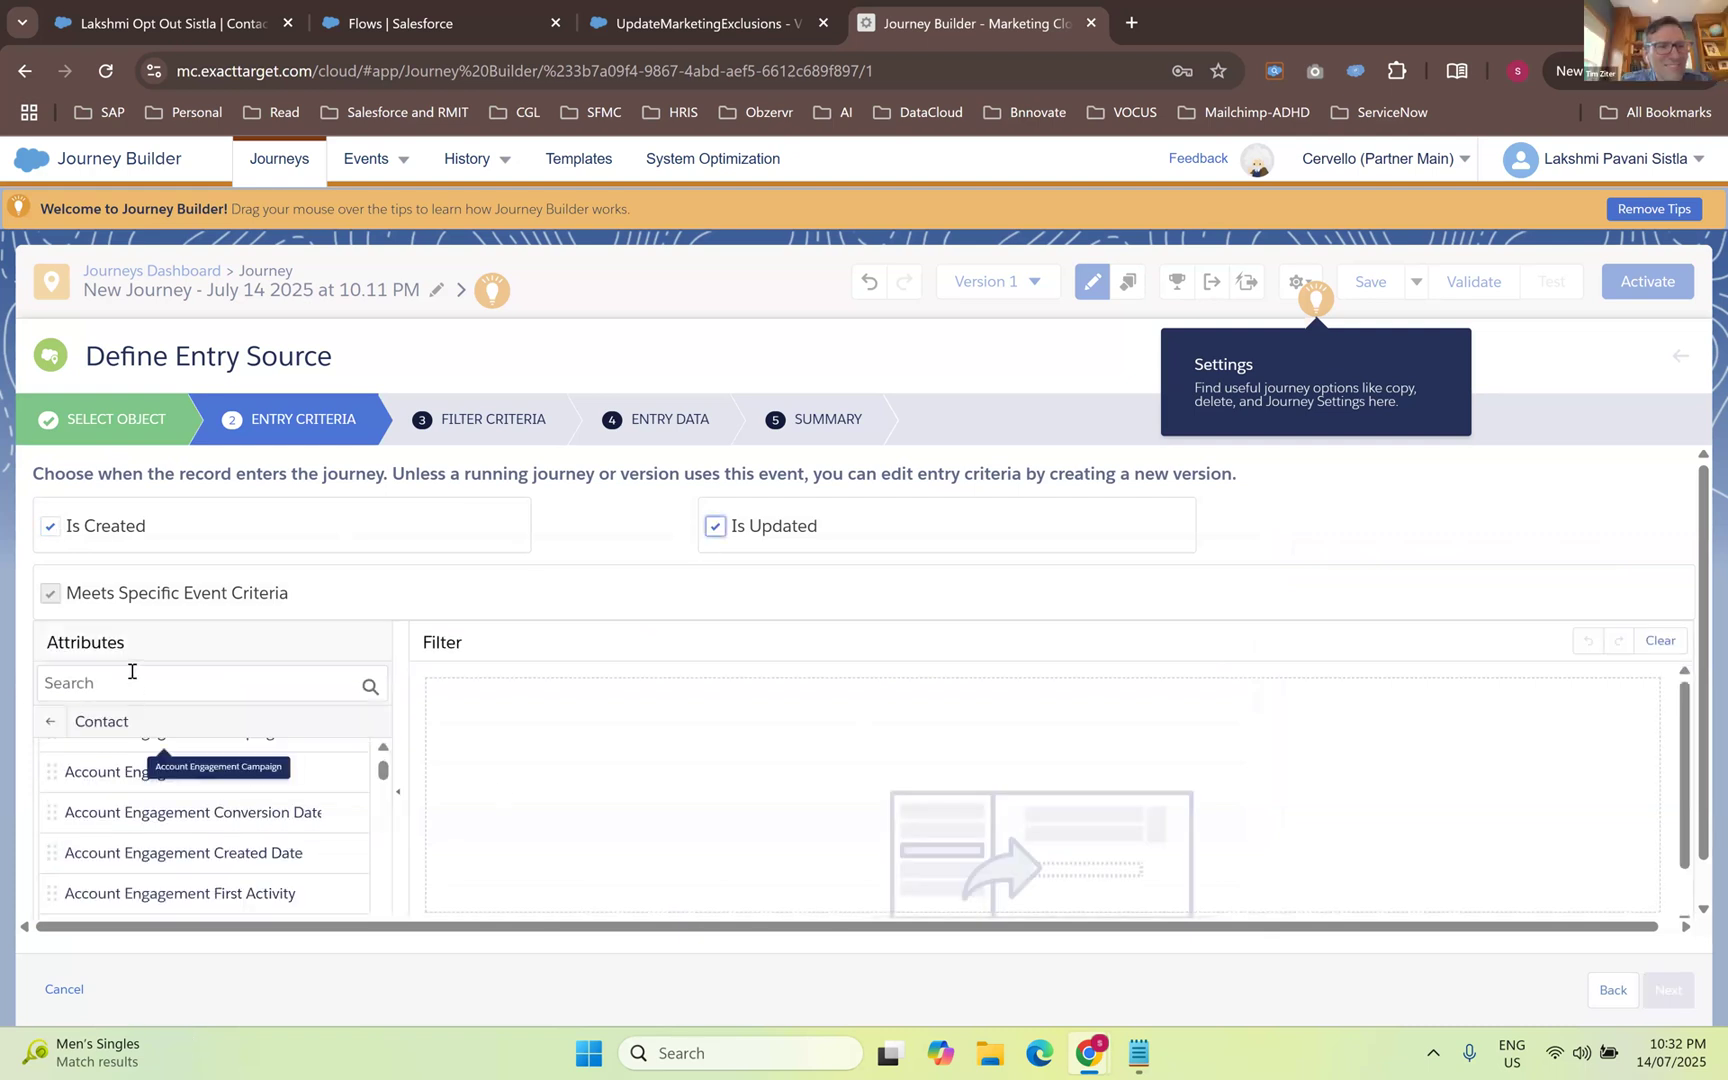
pyautogui.click(132, 672)
pyautogui.write('mark')
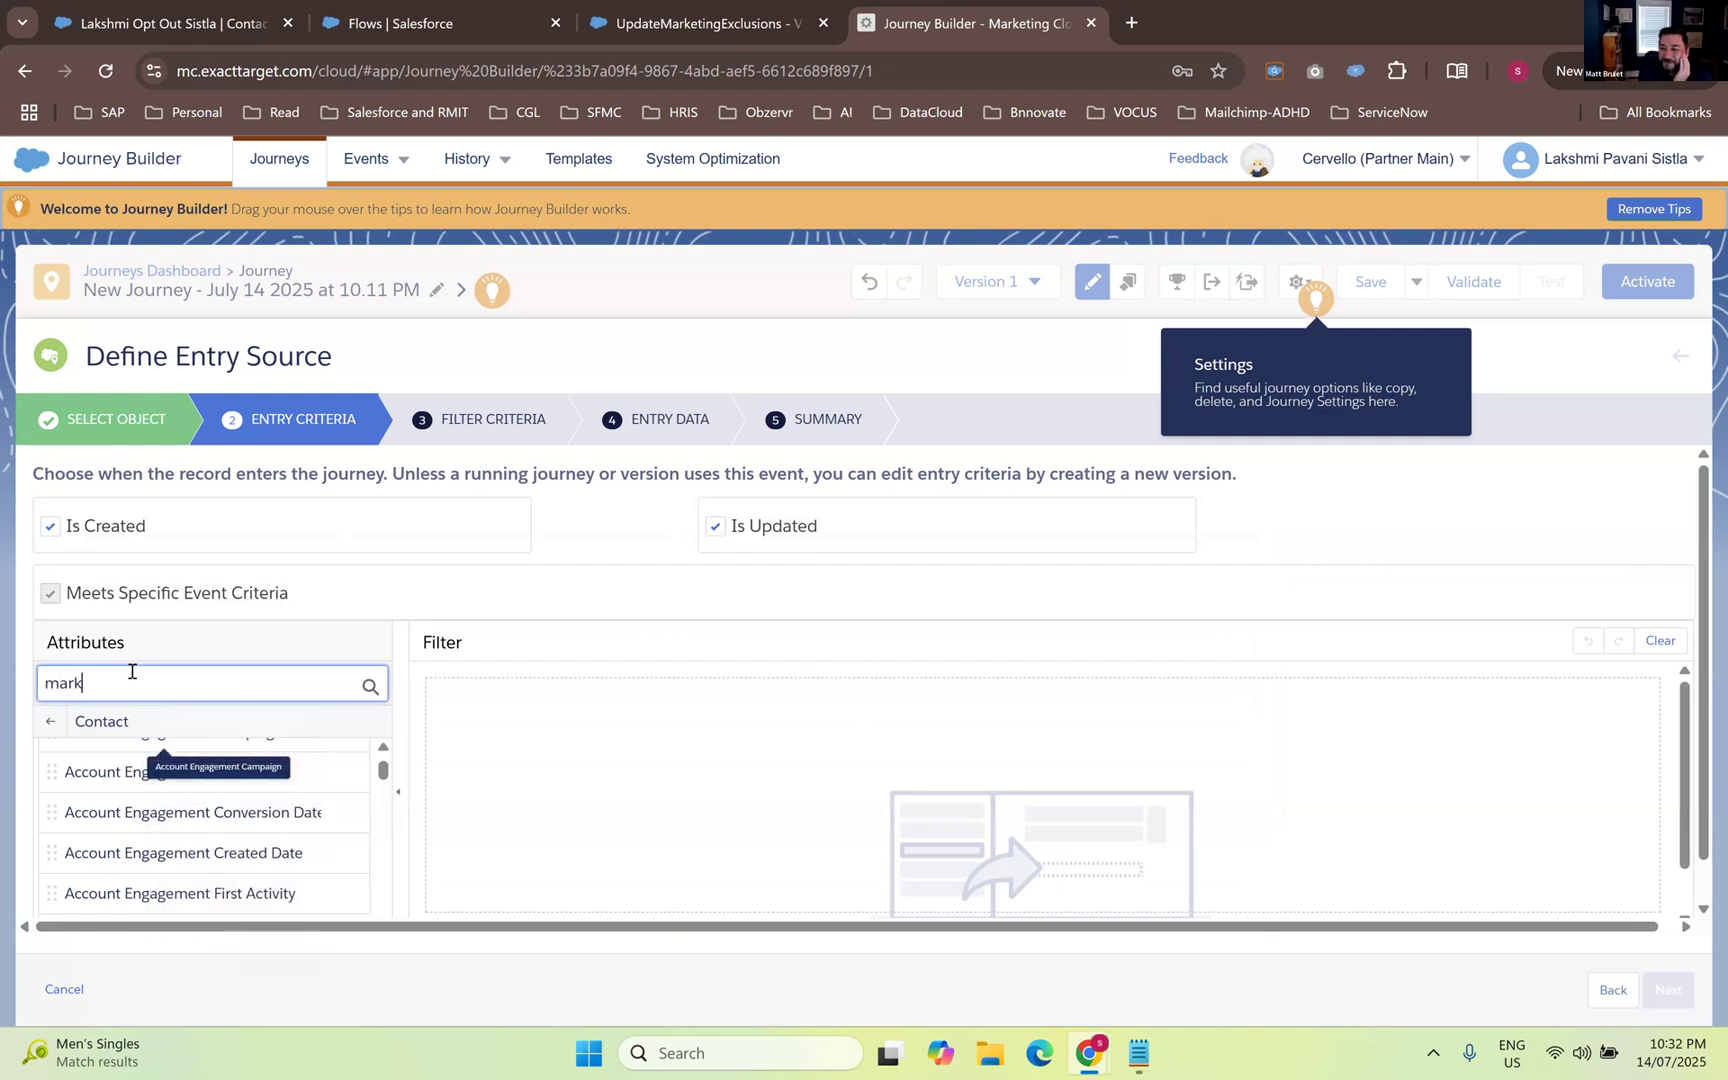
pyautogui.scroll(-5, 170, 808)
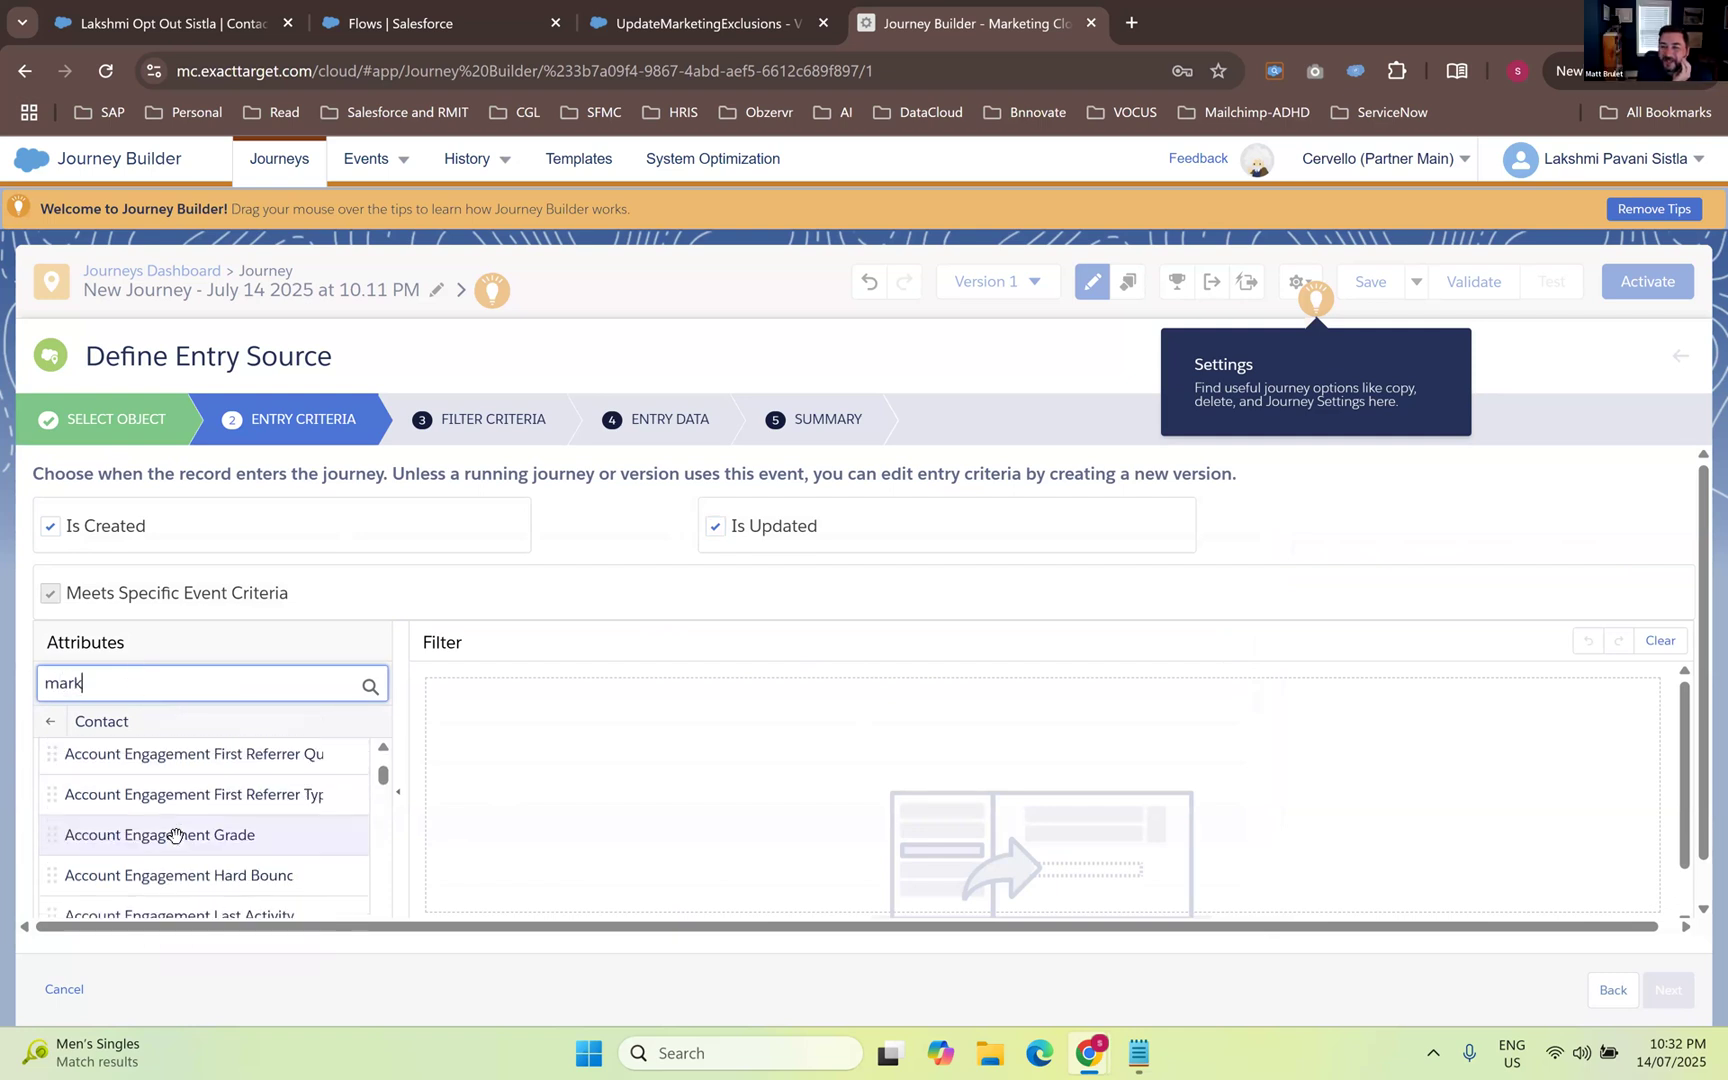
pyautogui.write('eting')
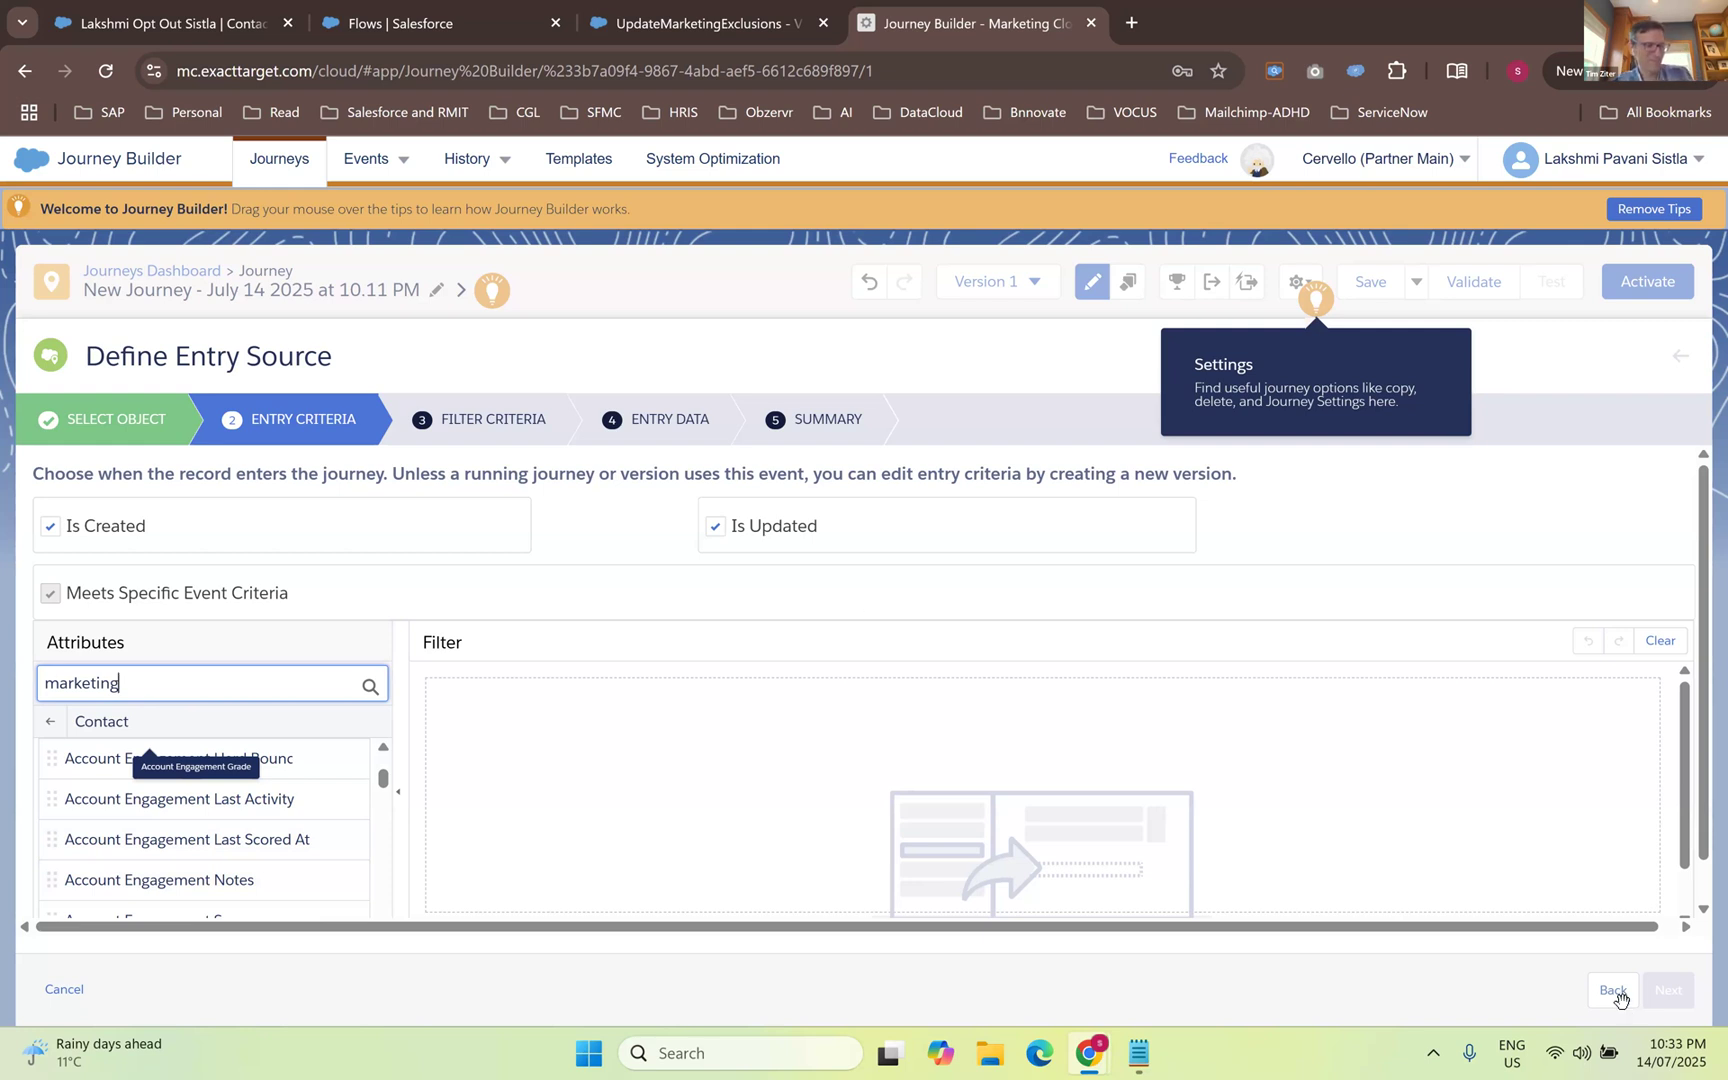
pyautogui.scroll(-1, 195, 810)
pyautogui.scroll(-1, 195, 806)
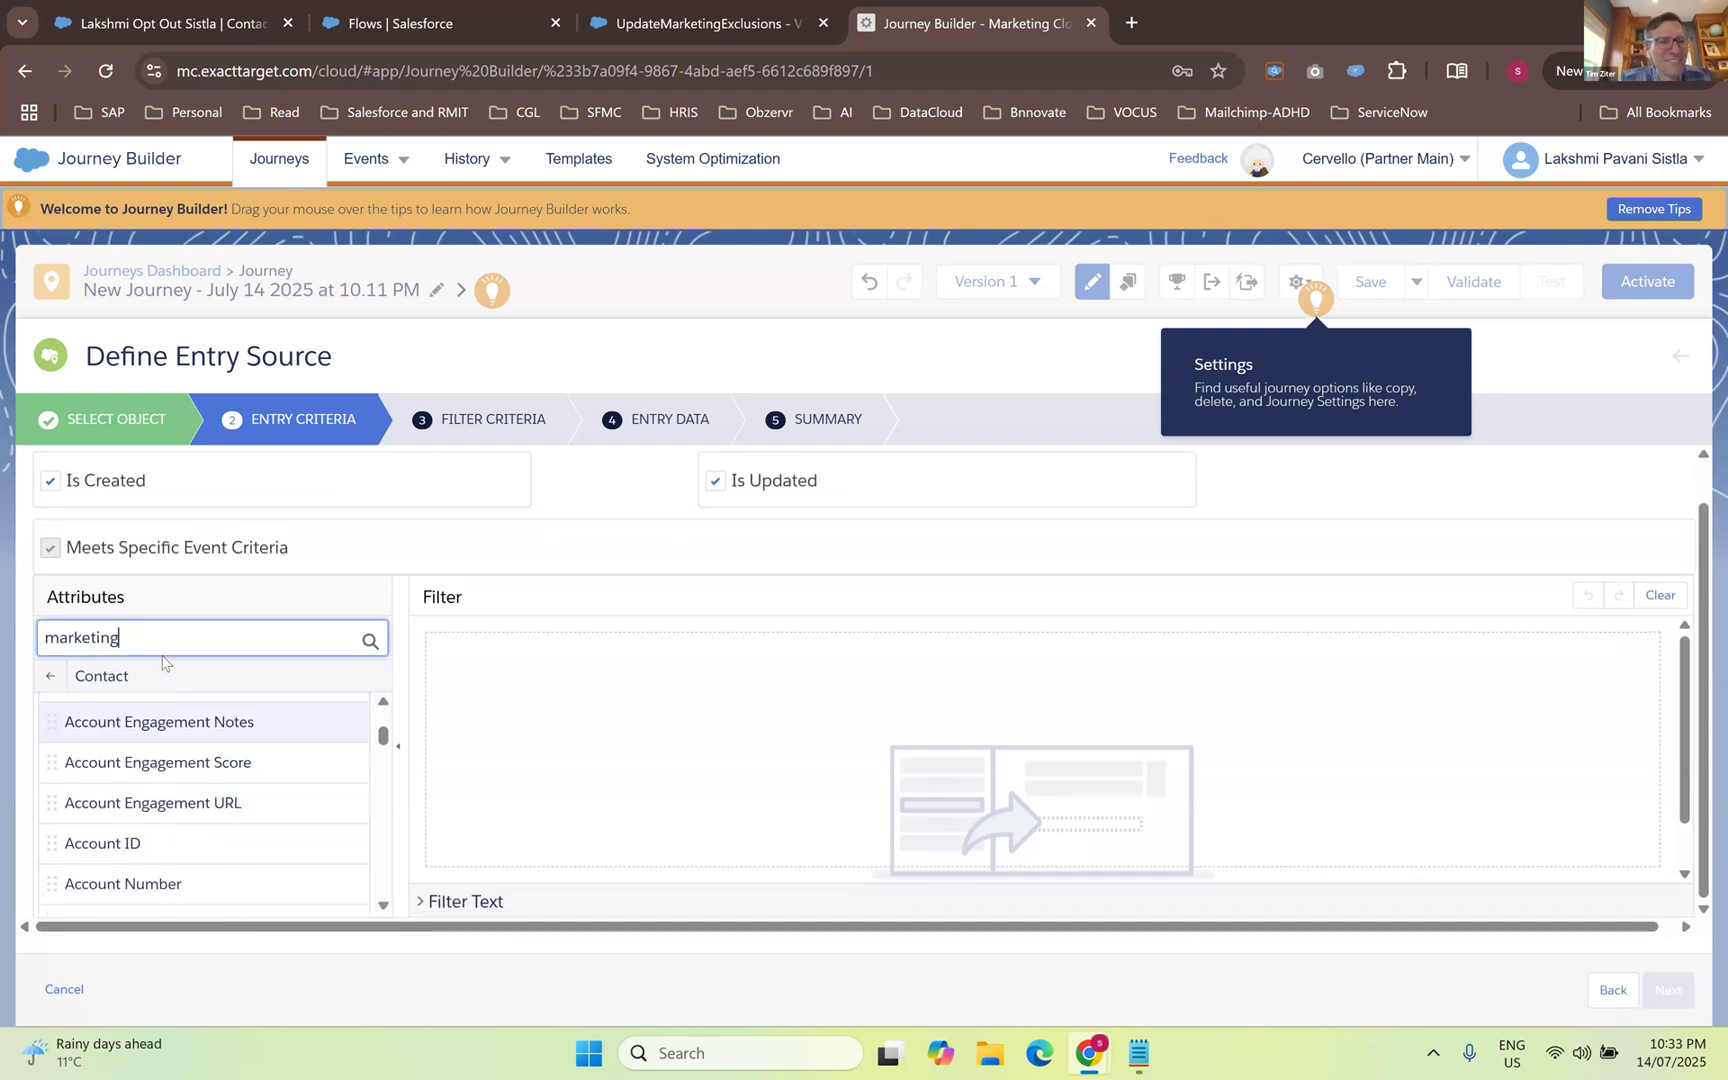
pyautogui.press('Return')
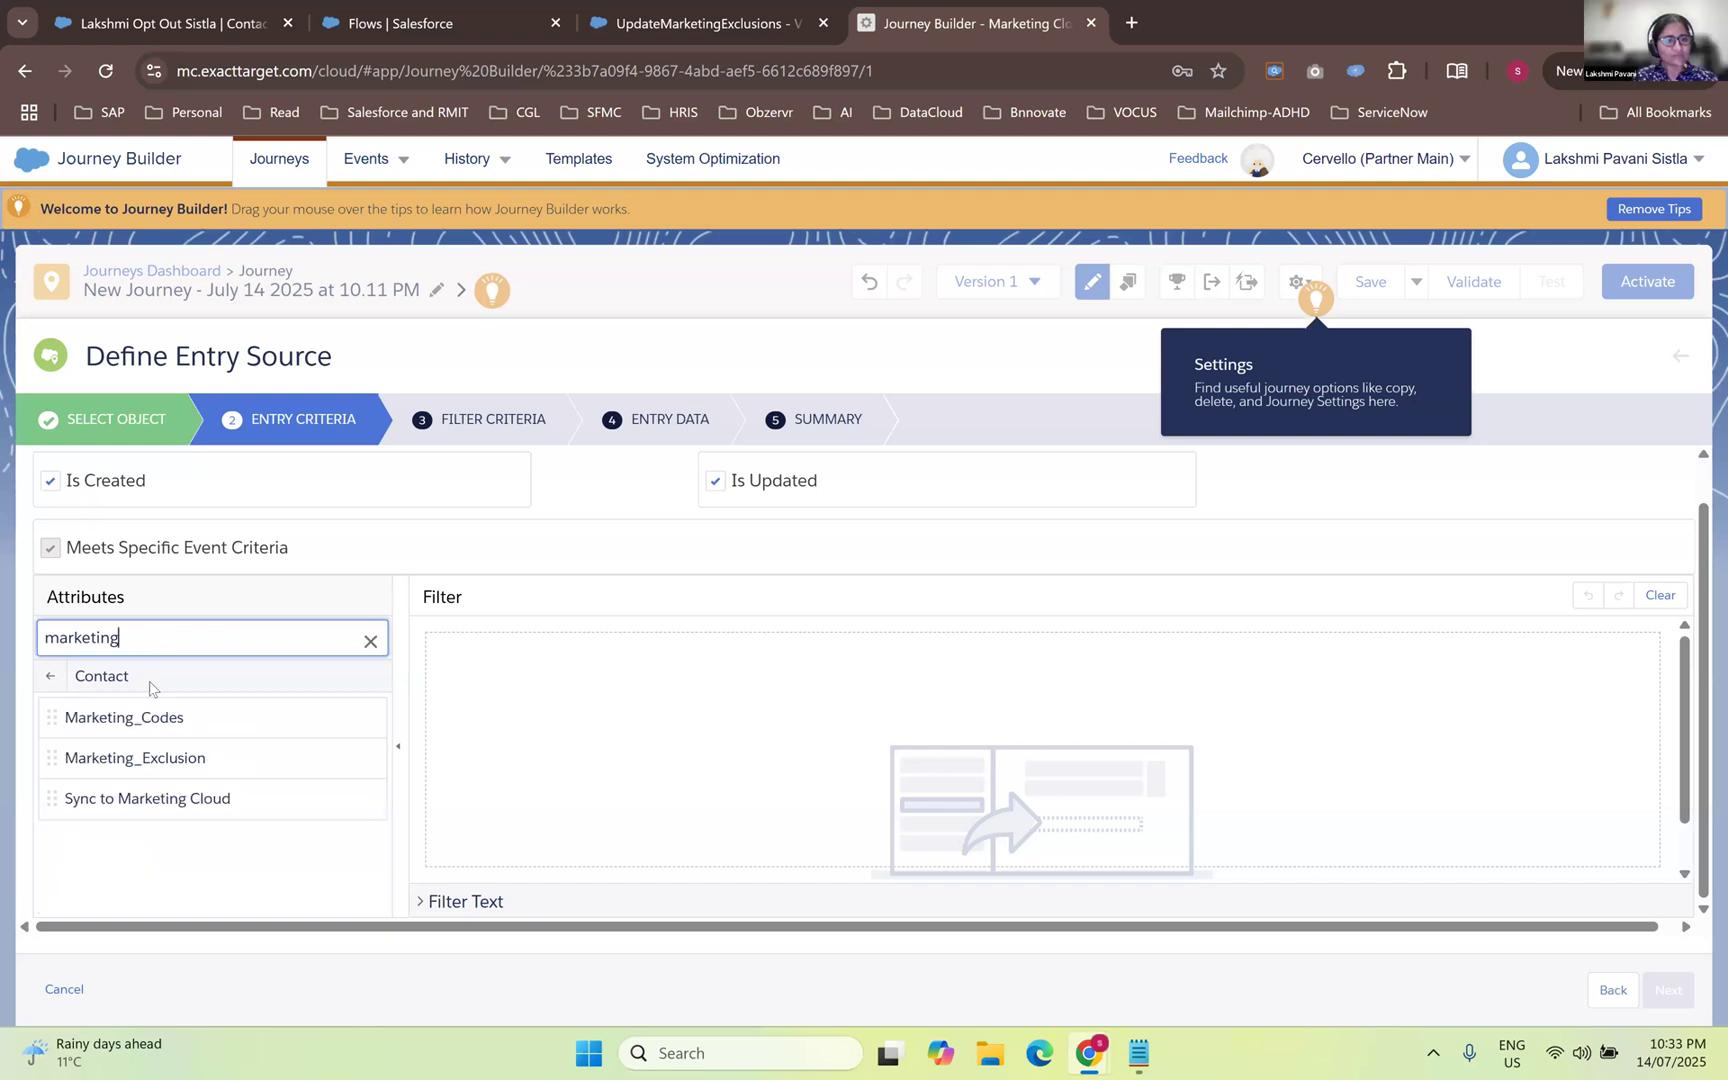
# - Add the entry criterion Marketing_Exclusion Equals False and continue to the filter criteria
pyautogui.moveTo(154, 758); pyautogui.dragTo(565, 665)
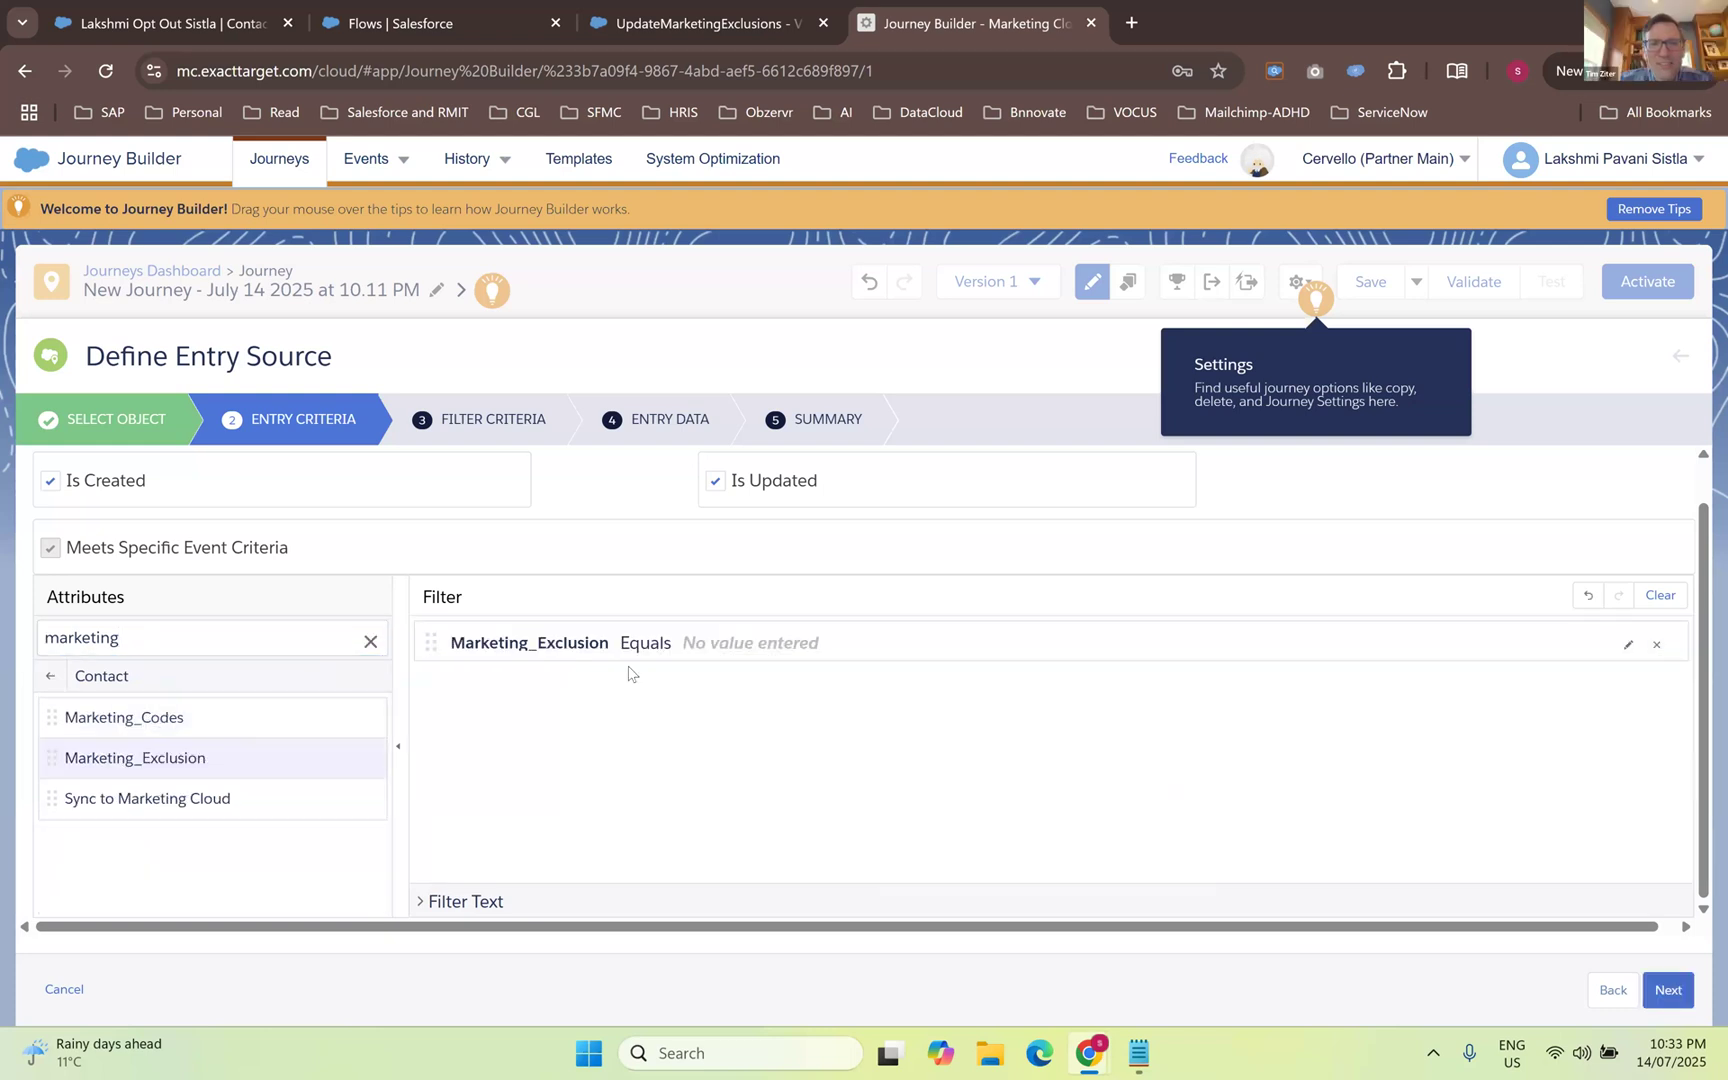
pyautogui.click(740, 657)
pyautogui.click(845, 692)
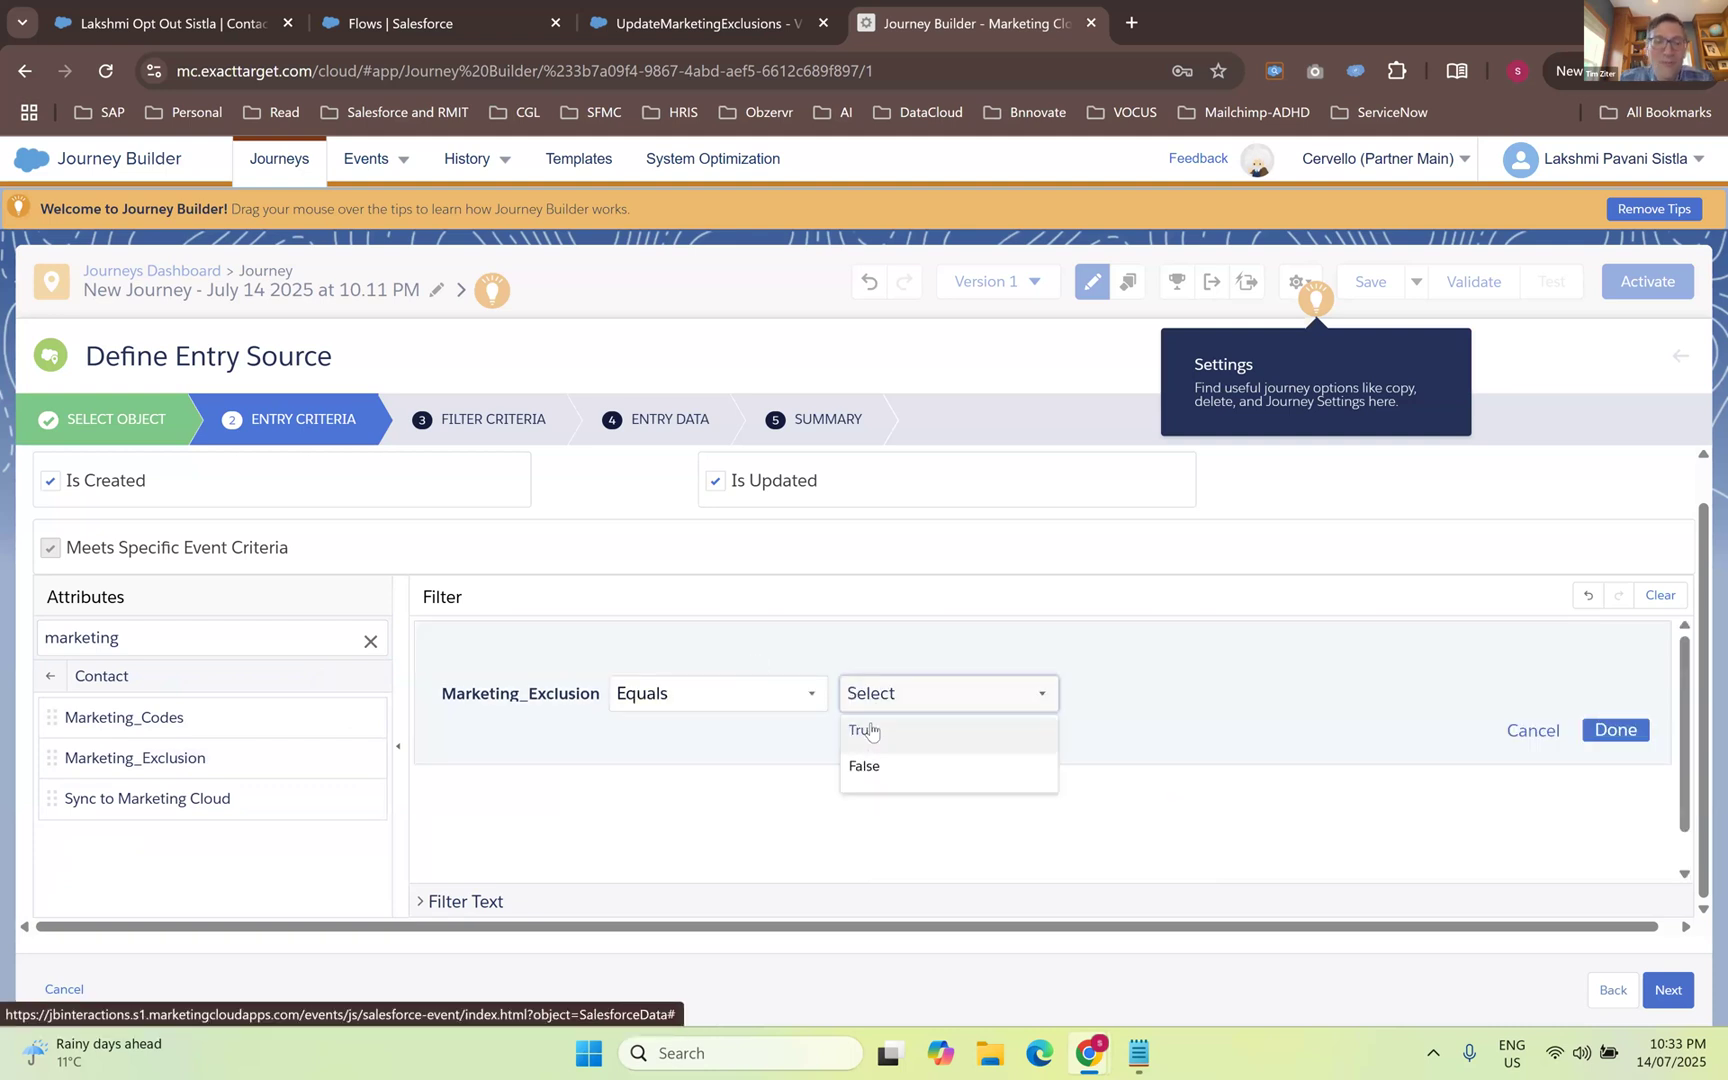
pyautogui.click(870, 731)
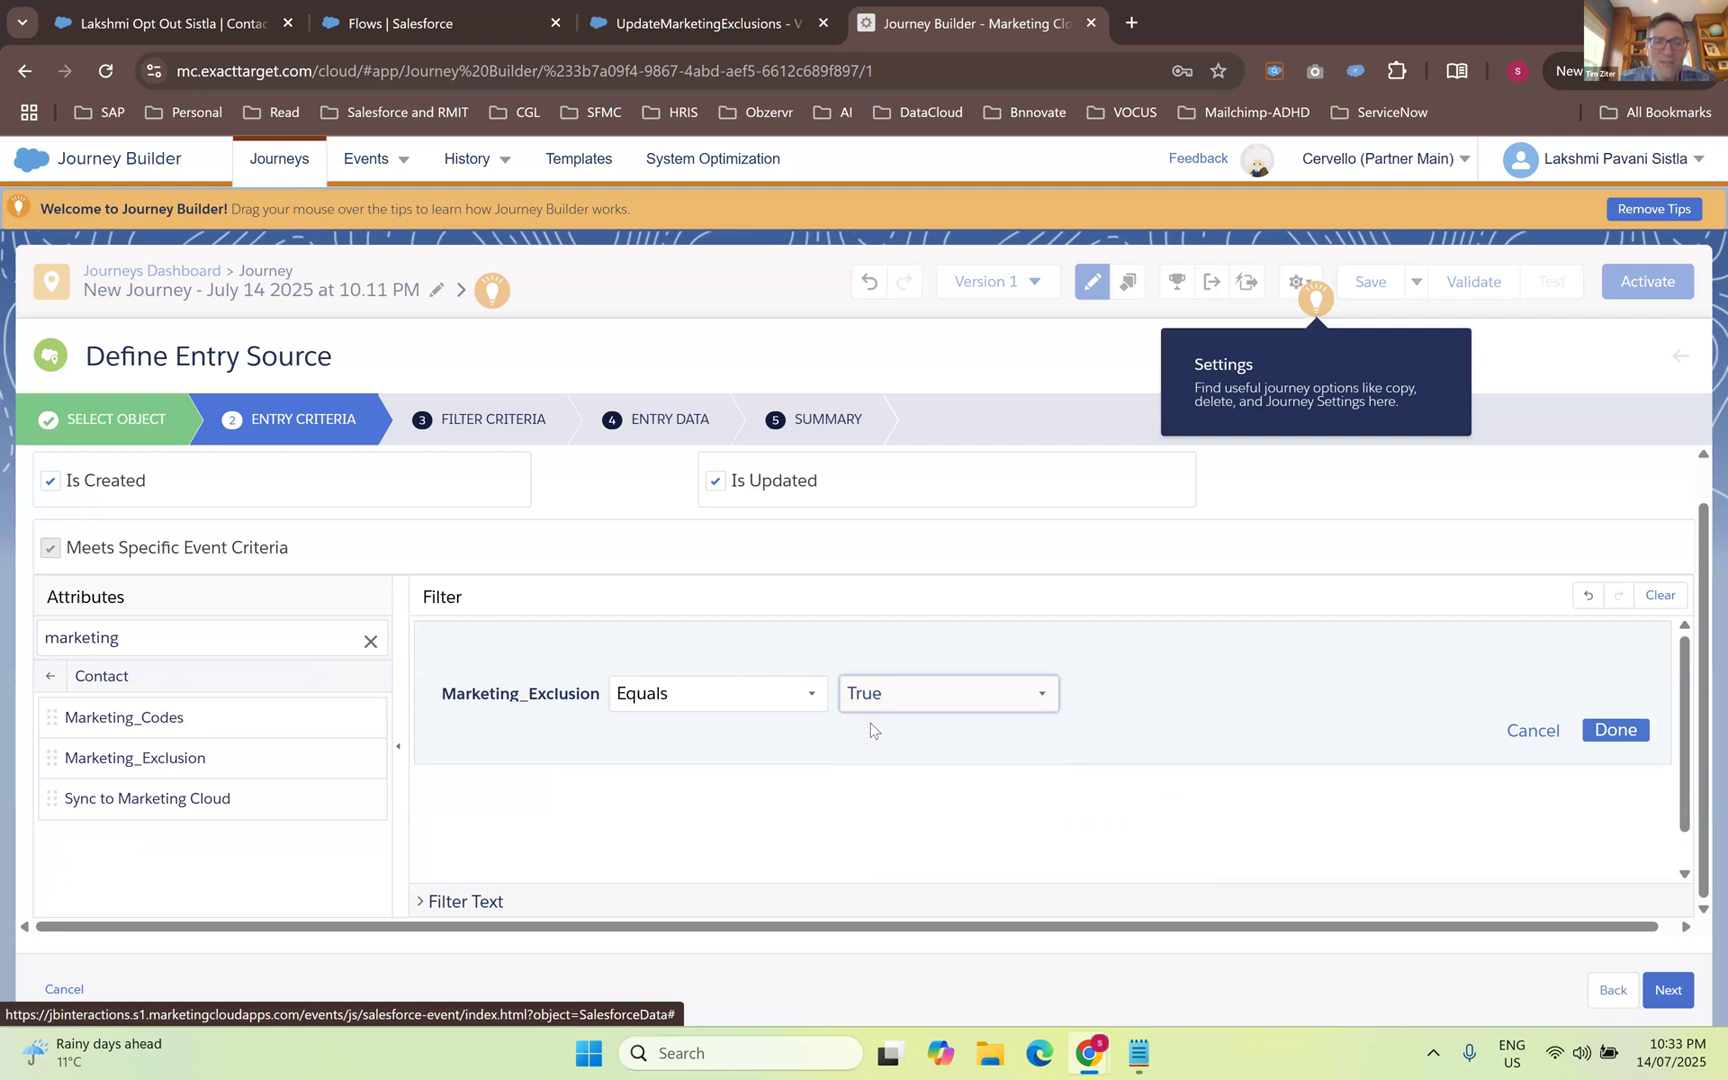
pyautogui.click(890, 699)
pyautogui.click(903, 775)
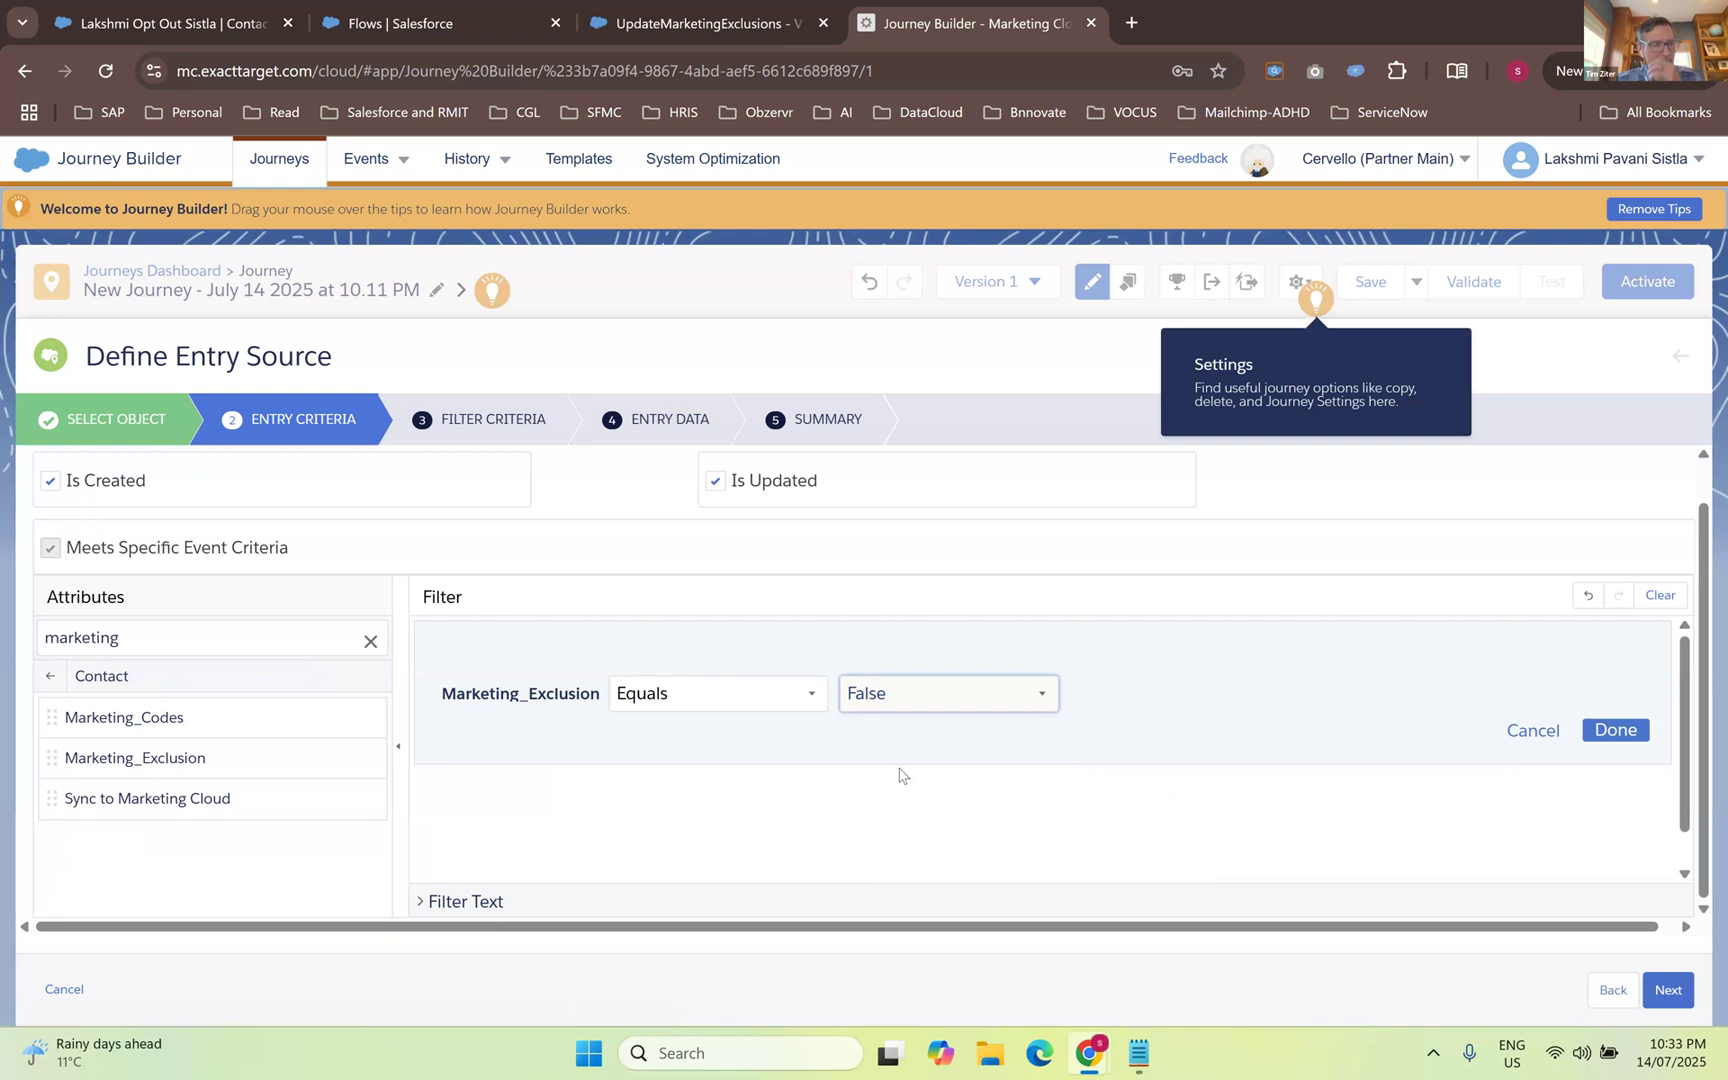
pyautogui.click(1616, 742)
pyautogui.click(1668, 990)
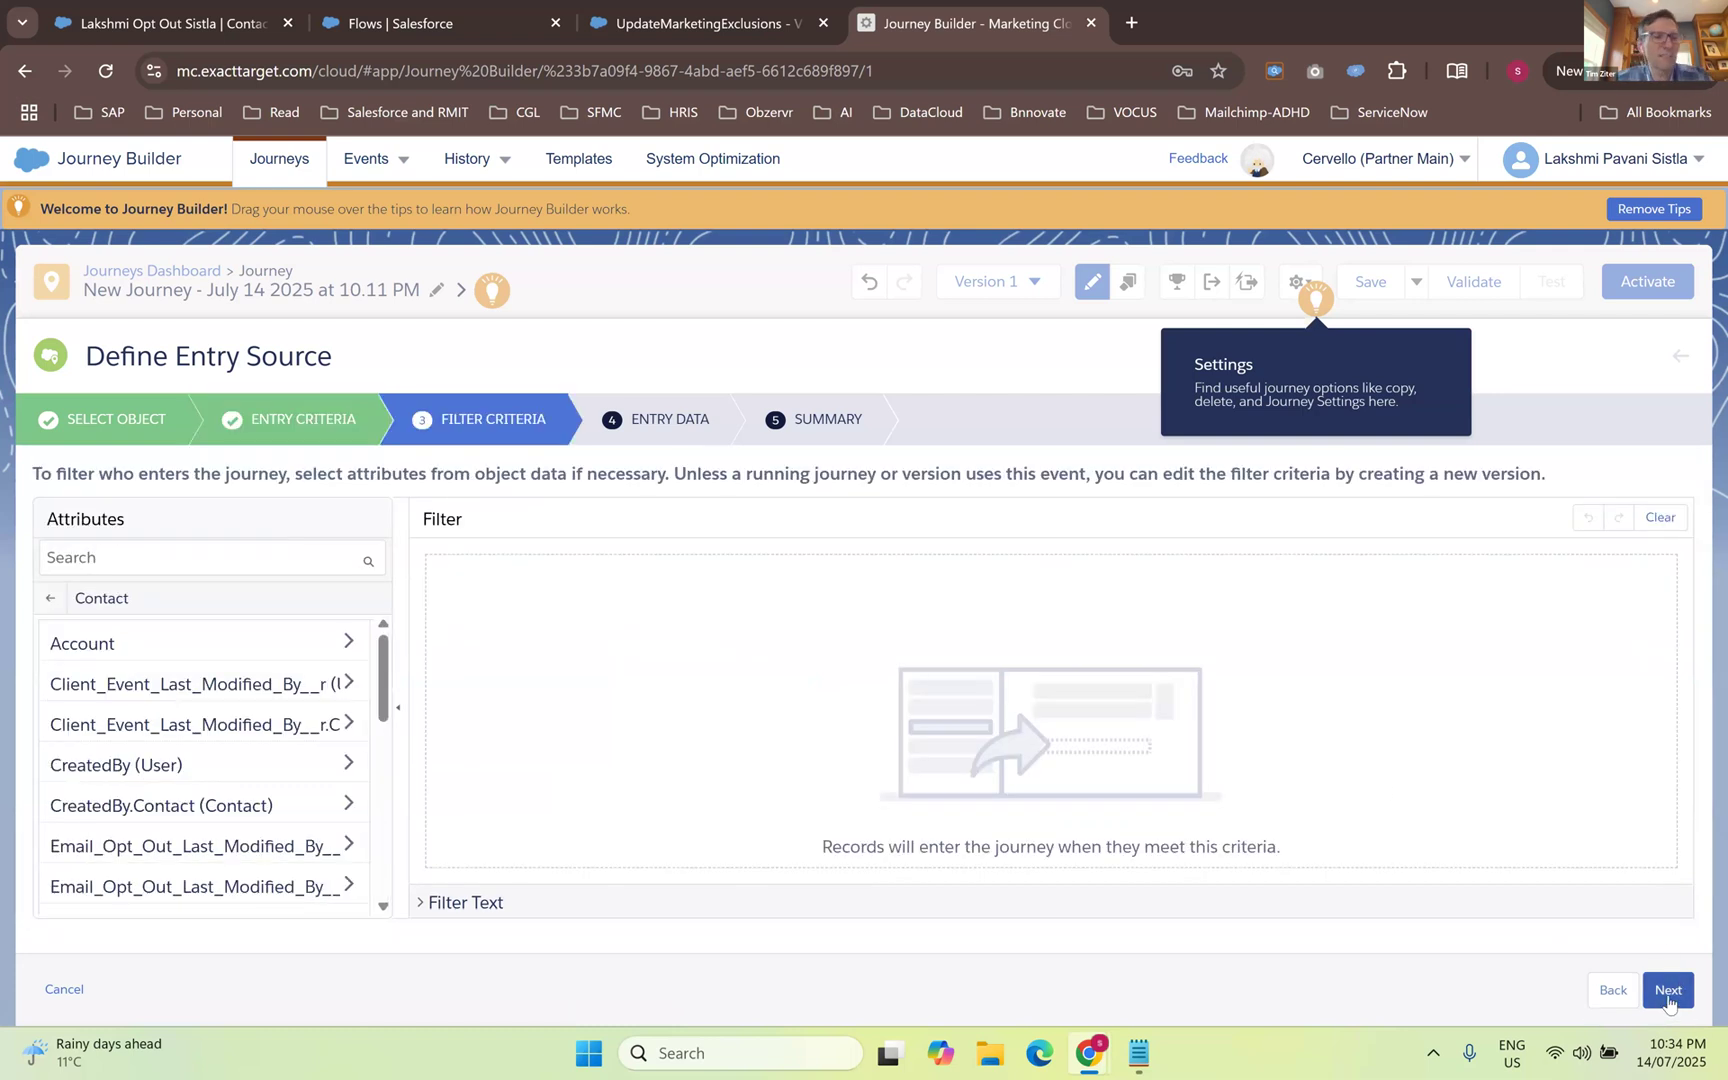
# - Recheck the entry criteria, leave the filter criteria empty and advance through the entry data to the summary
pyautogui.click(1610, 990)
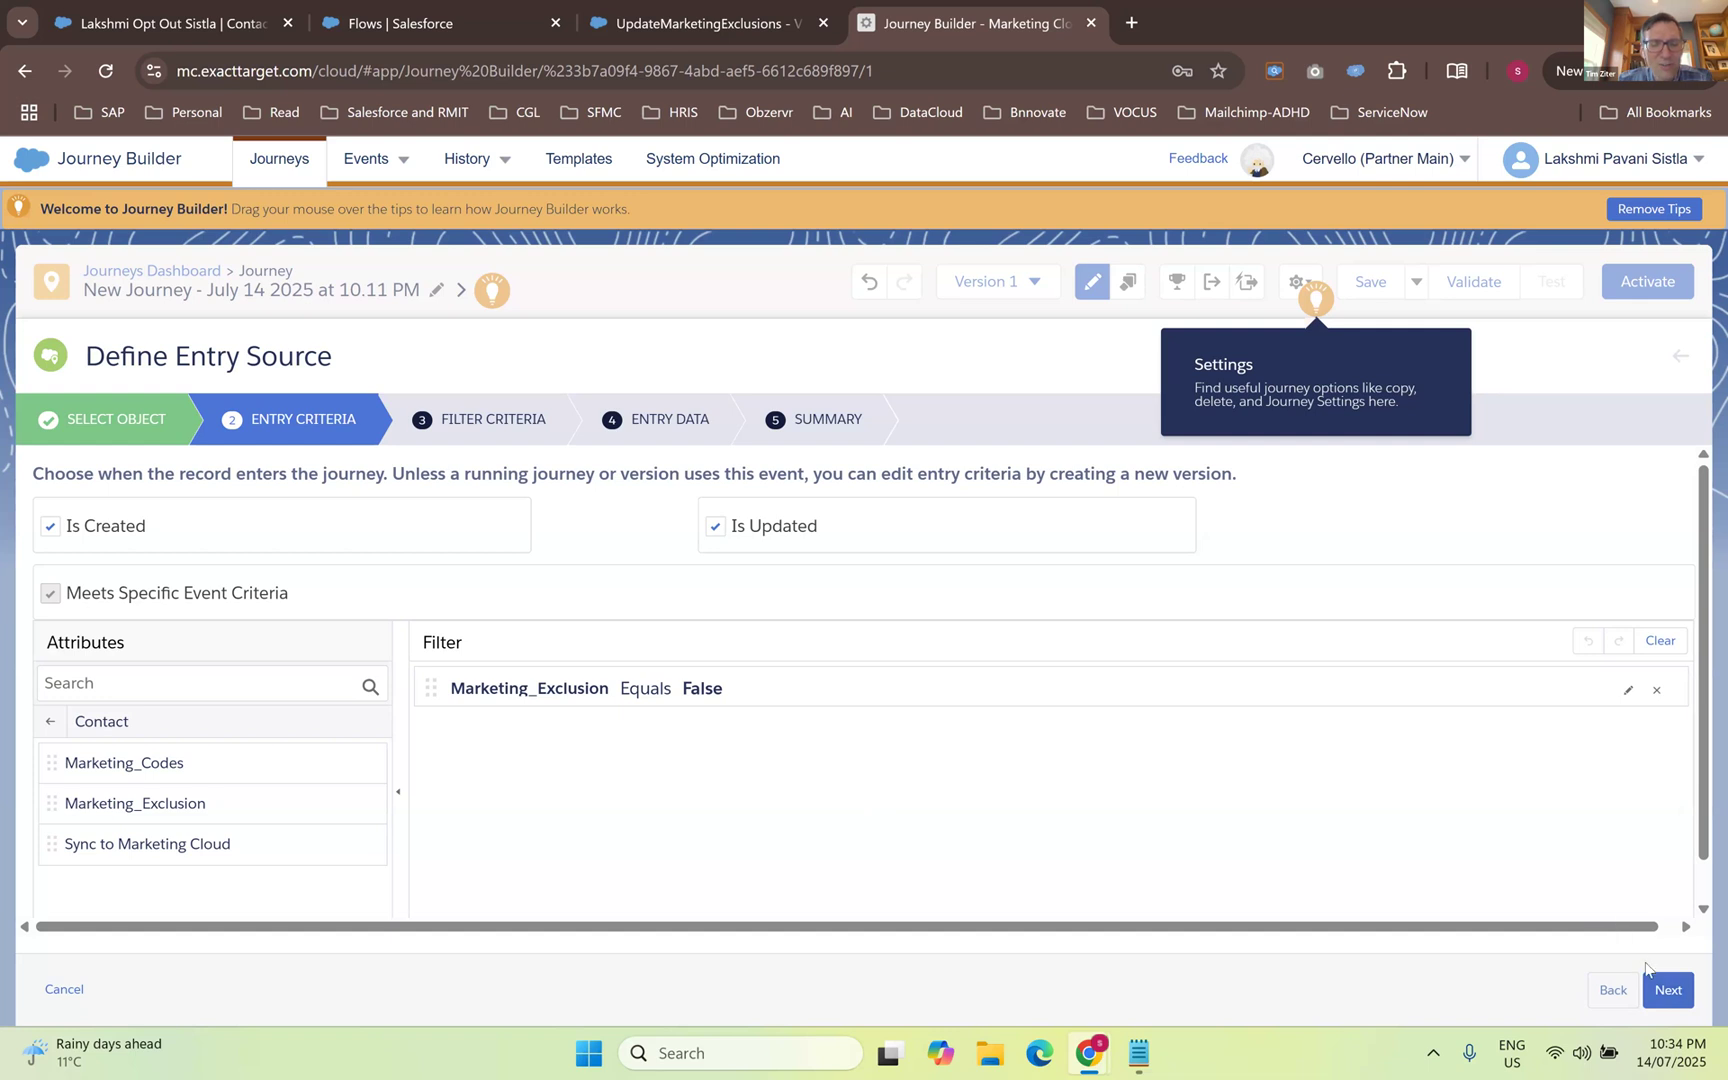
pyautogui.click(1670, 992)
pyautogui.click(1672, 993)
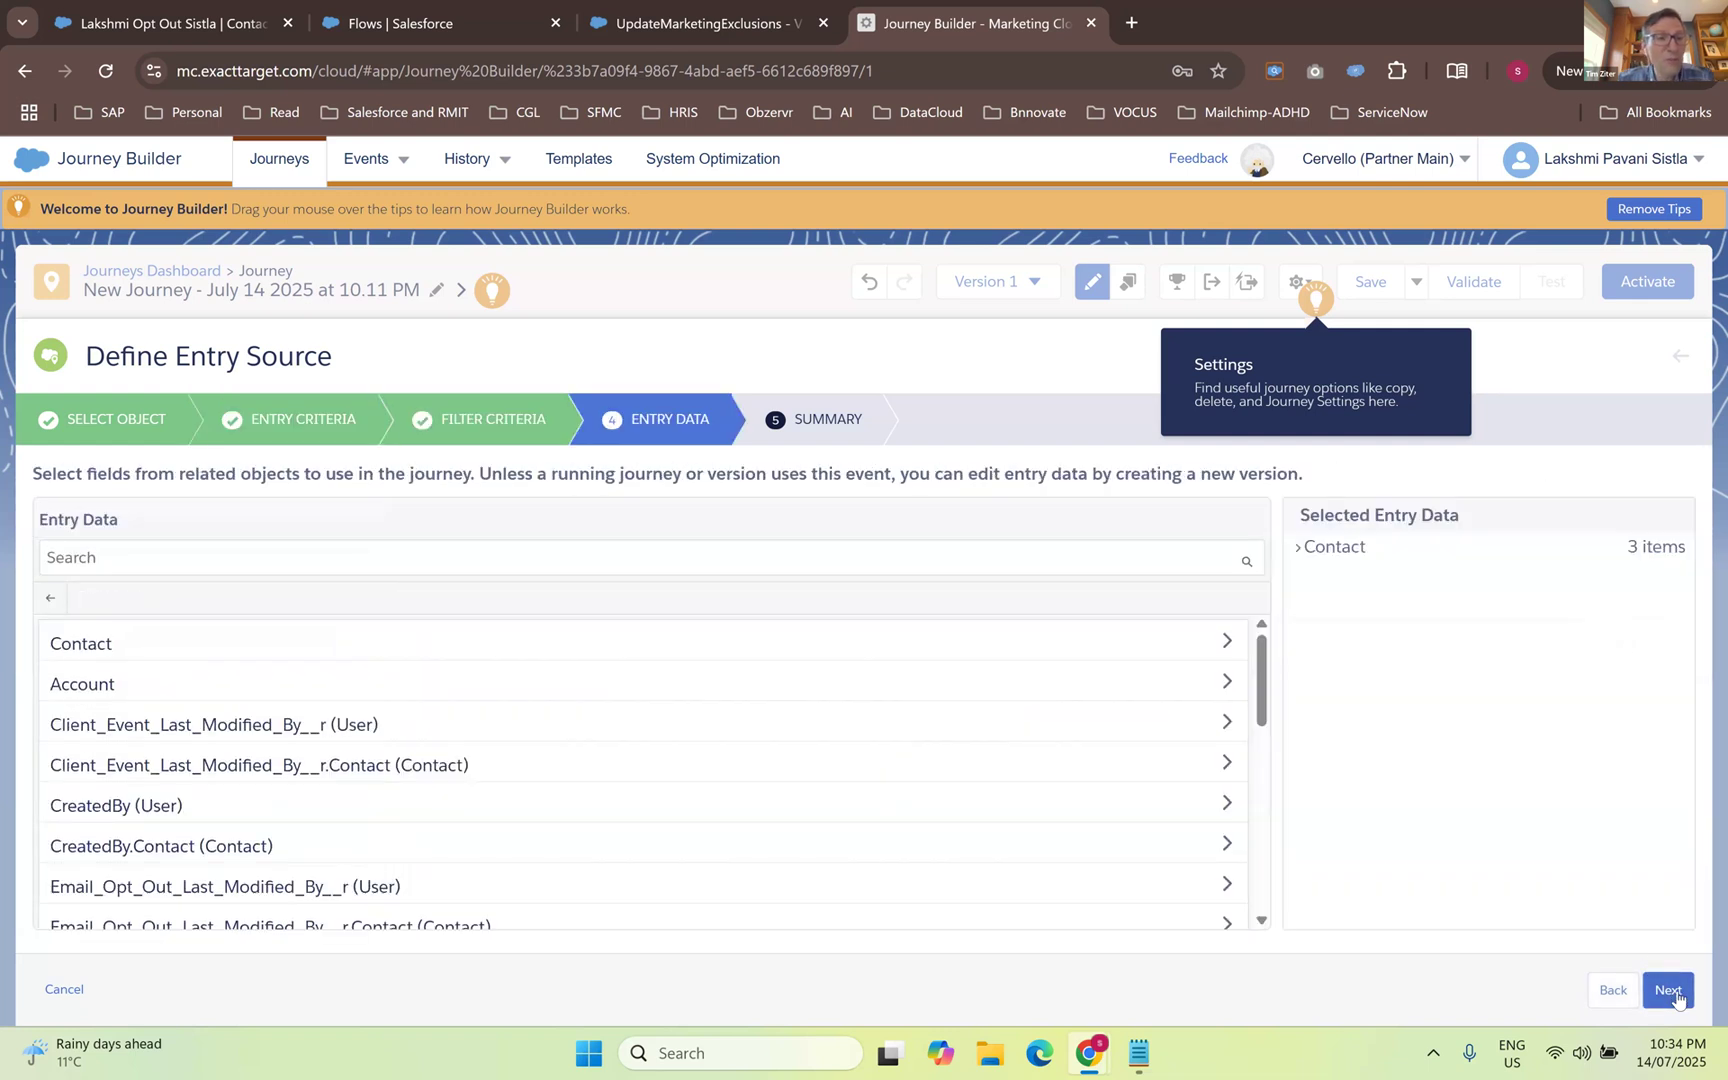
pyautogui.click(1670, 992)
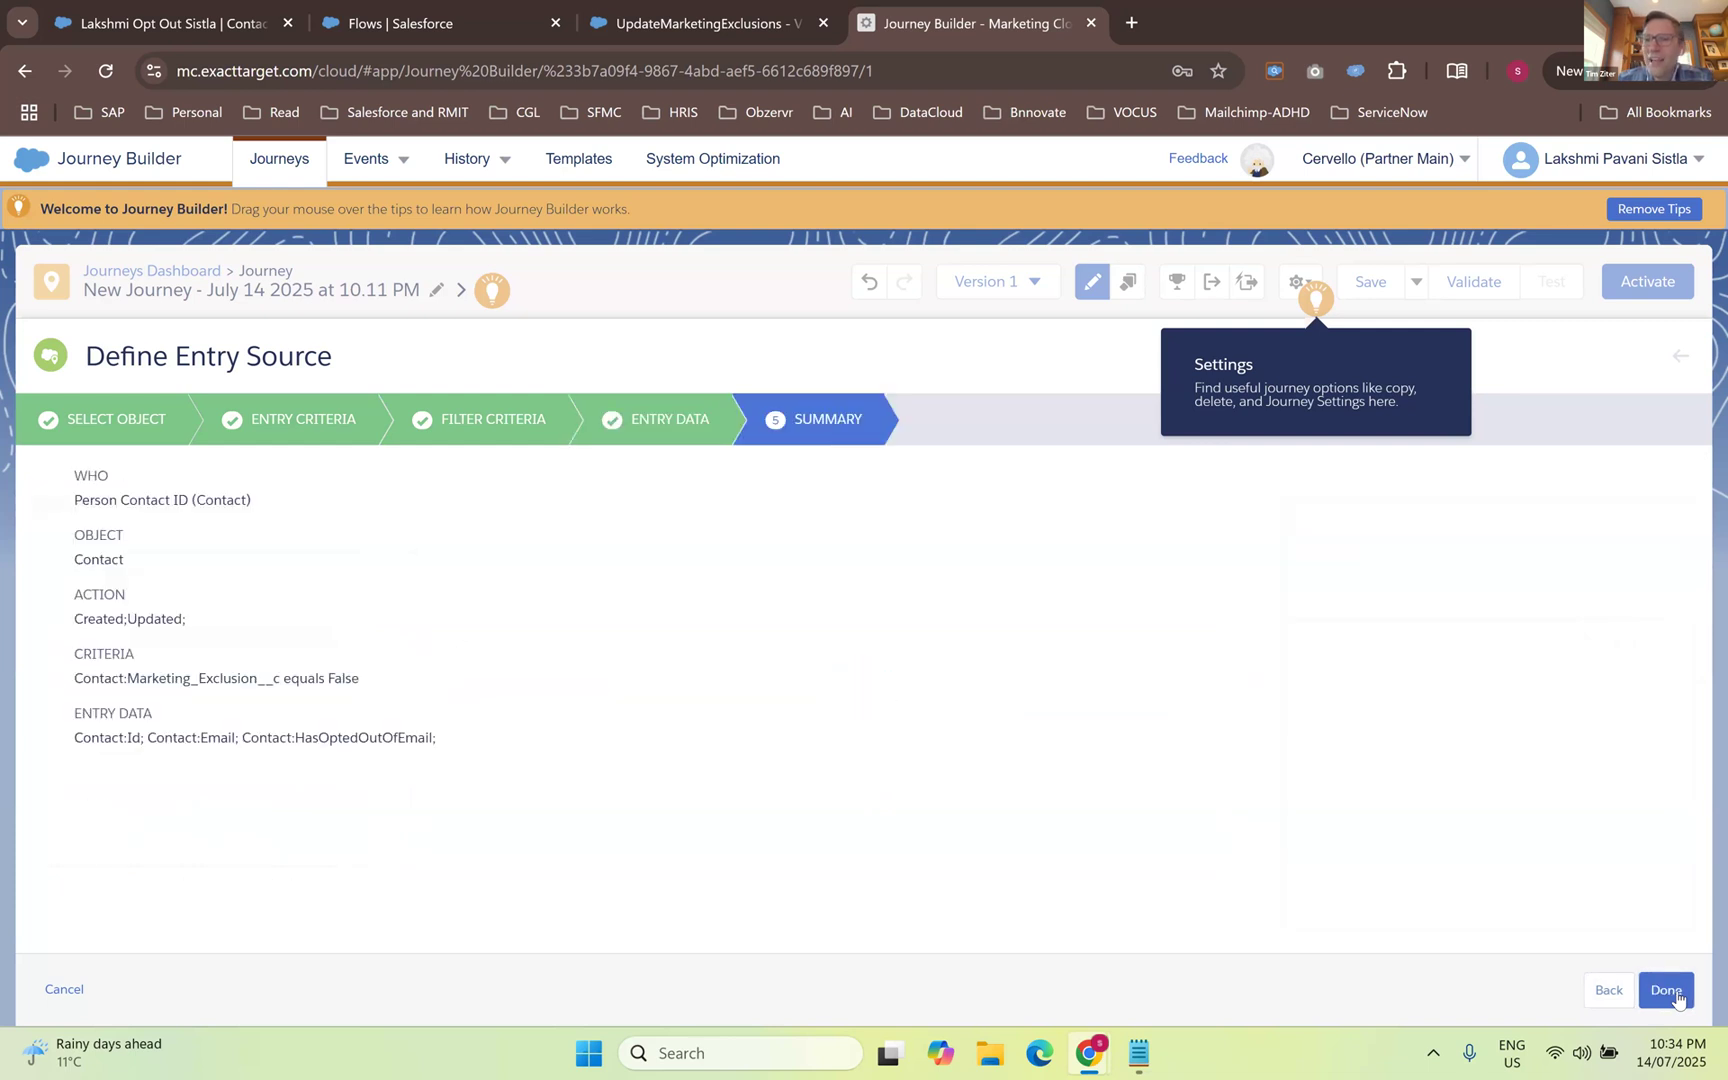
# - Return to the entry data, search its fields for email and expand the selected Contact entry data
pyautogui.click(1612, 990)
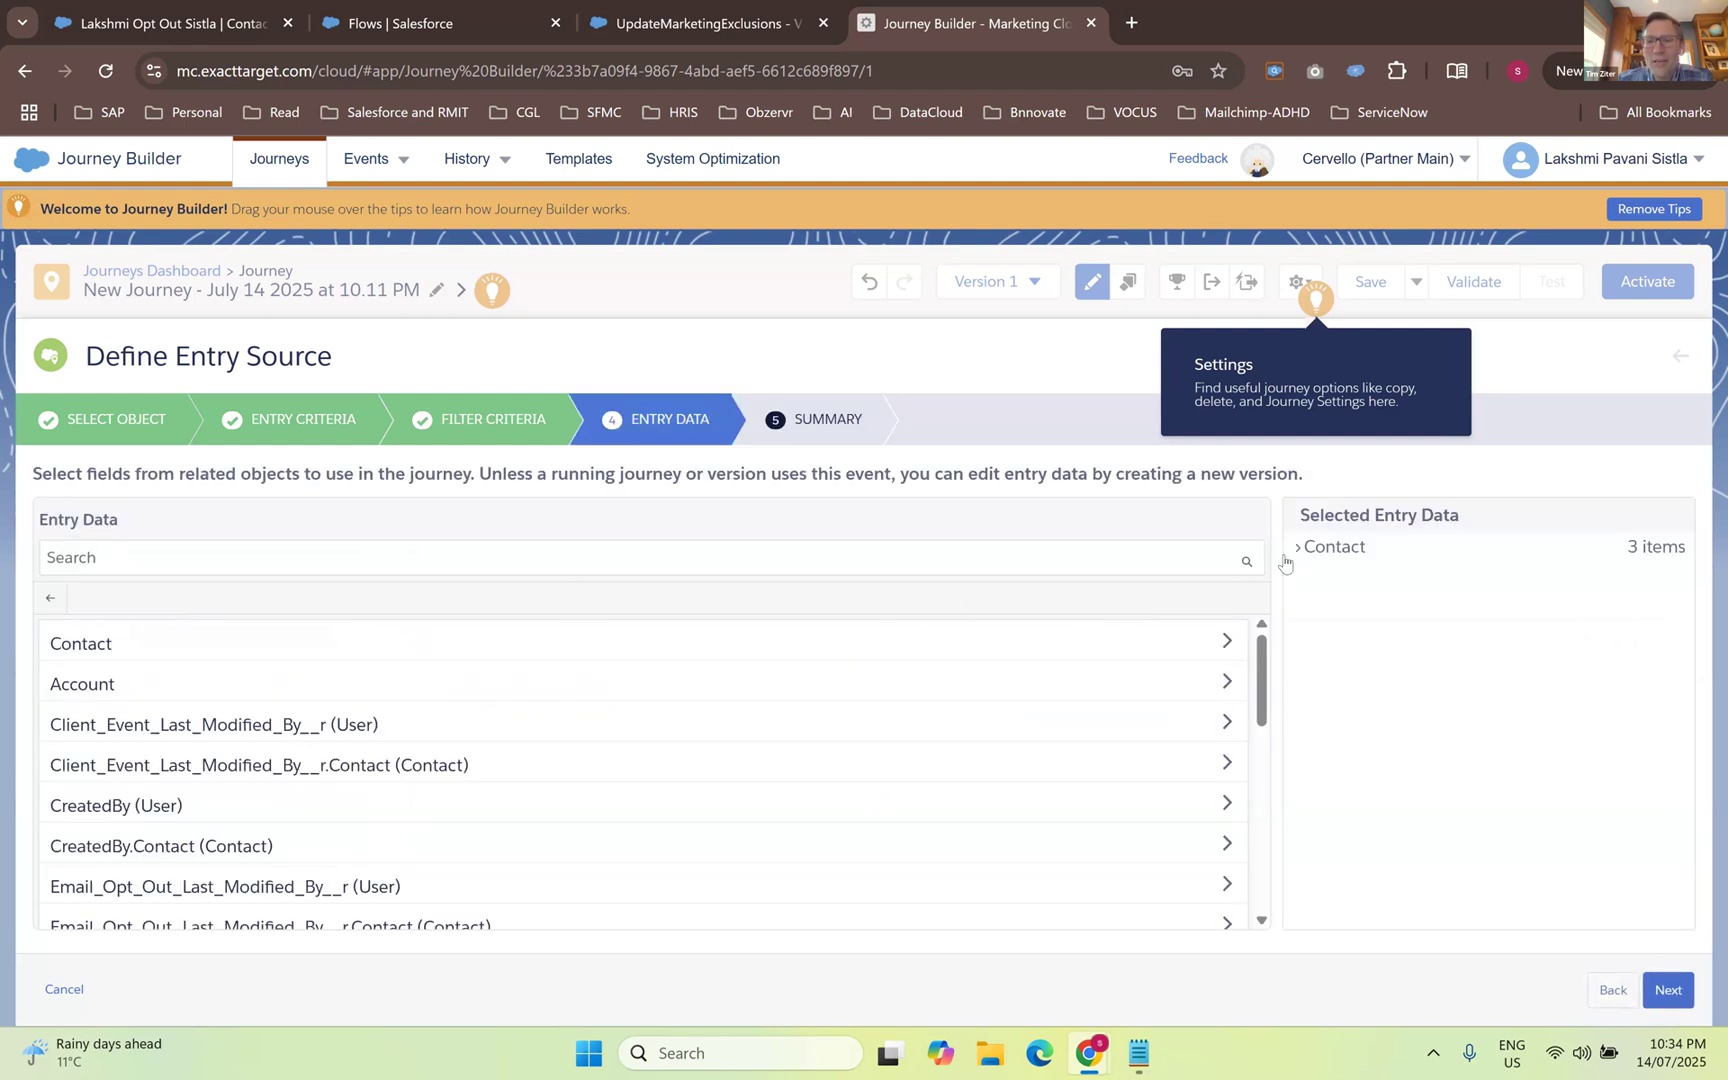
pyautogui.click(329, 557)
pyautogui.write('emai')
pyautogui.click(231, 609)
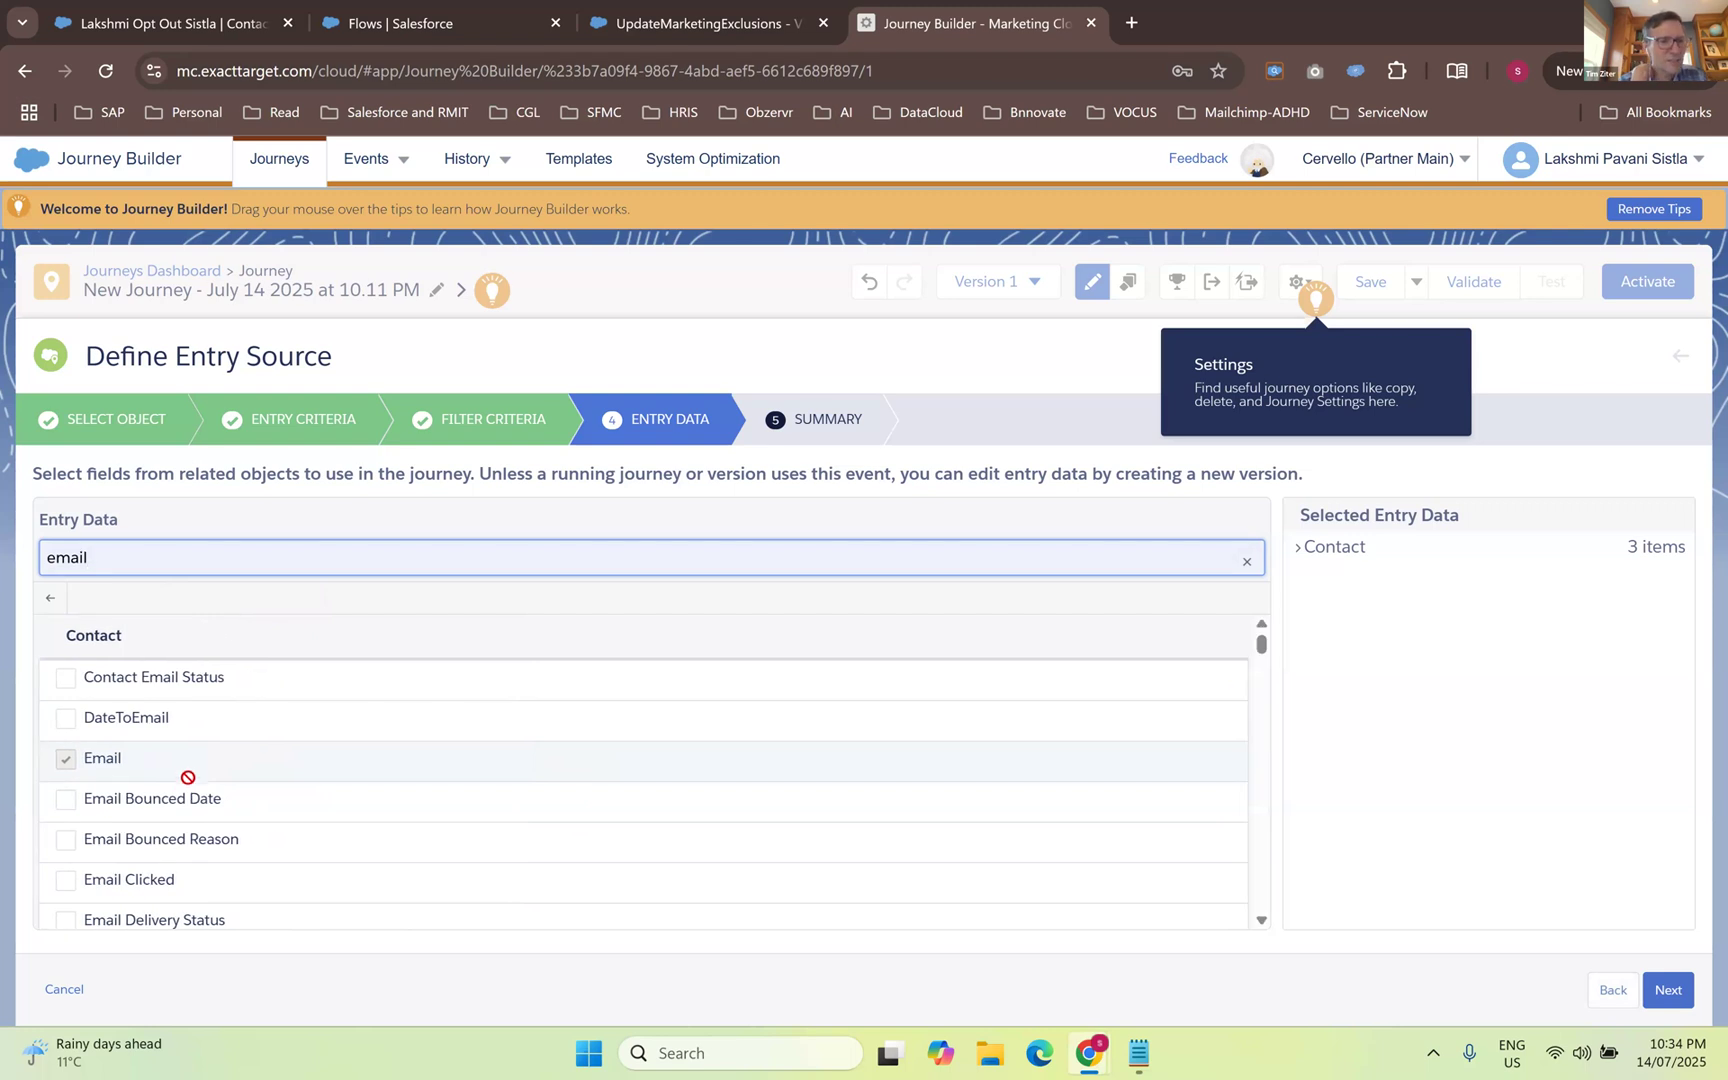
pyautogui.click(1297, 548)
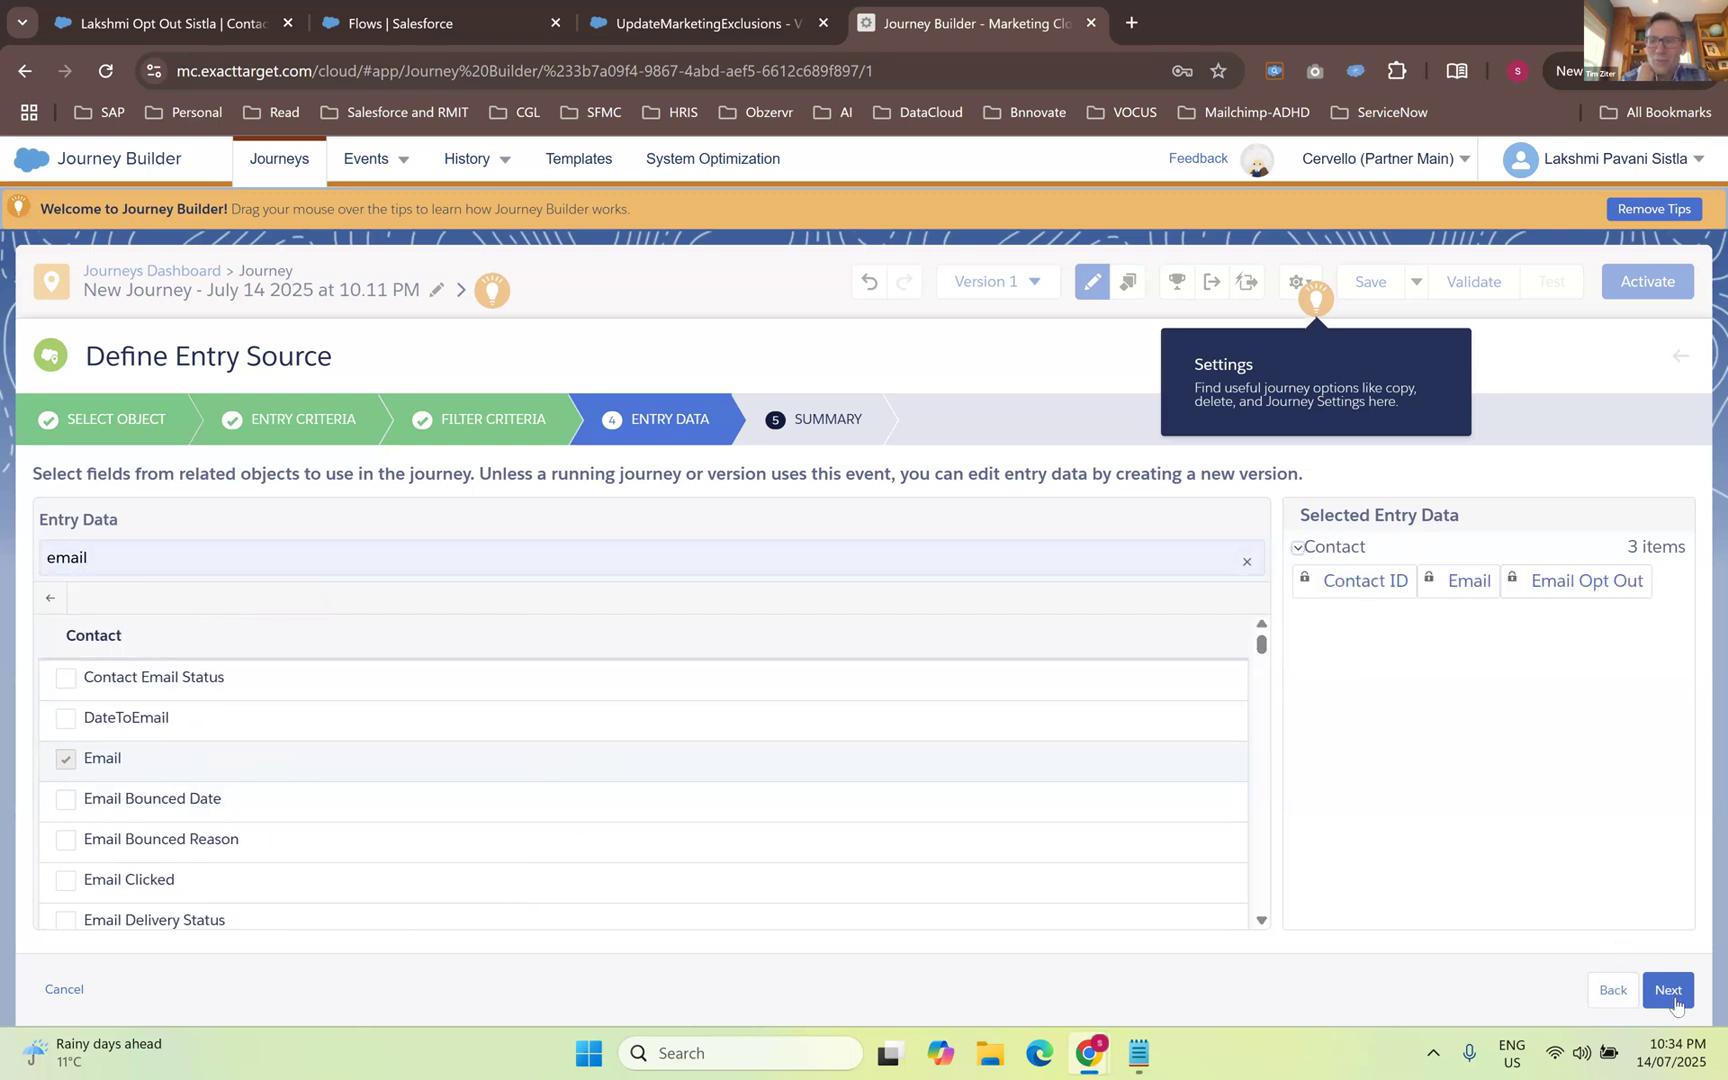
# - Add the Contact field Marketing_Exclusion to the entry data, then finish the entry source and save the journey
pyautogui.click(123, 567)
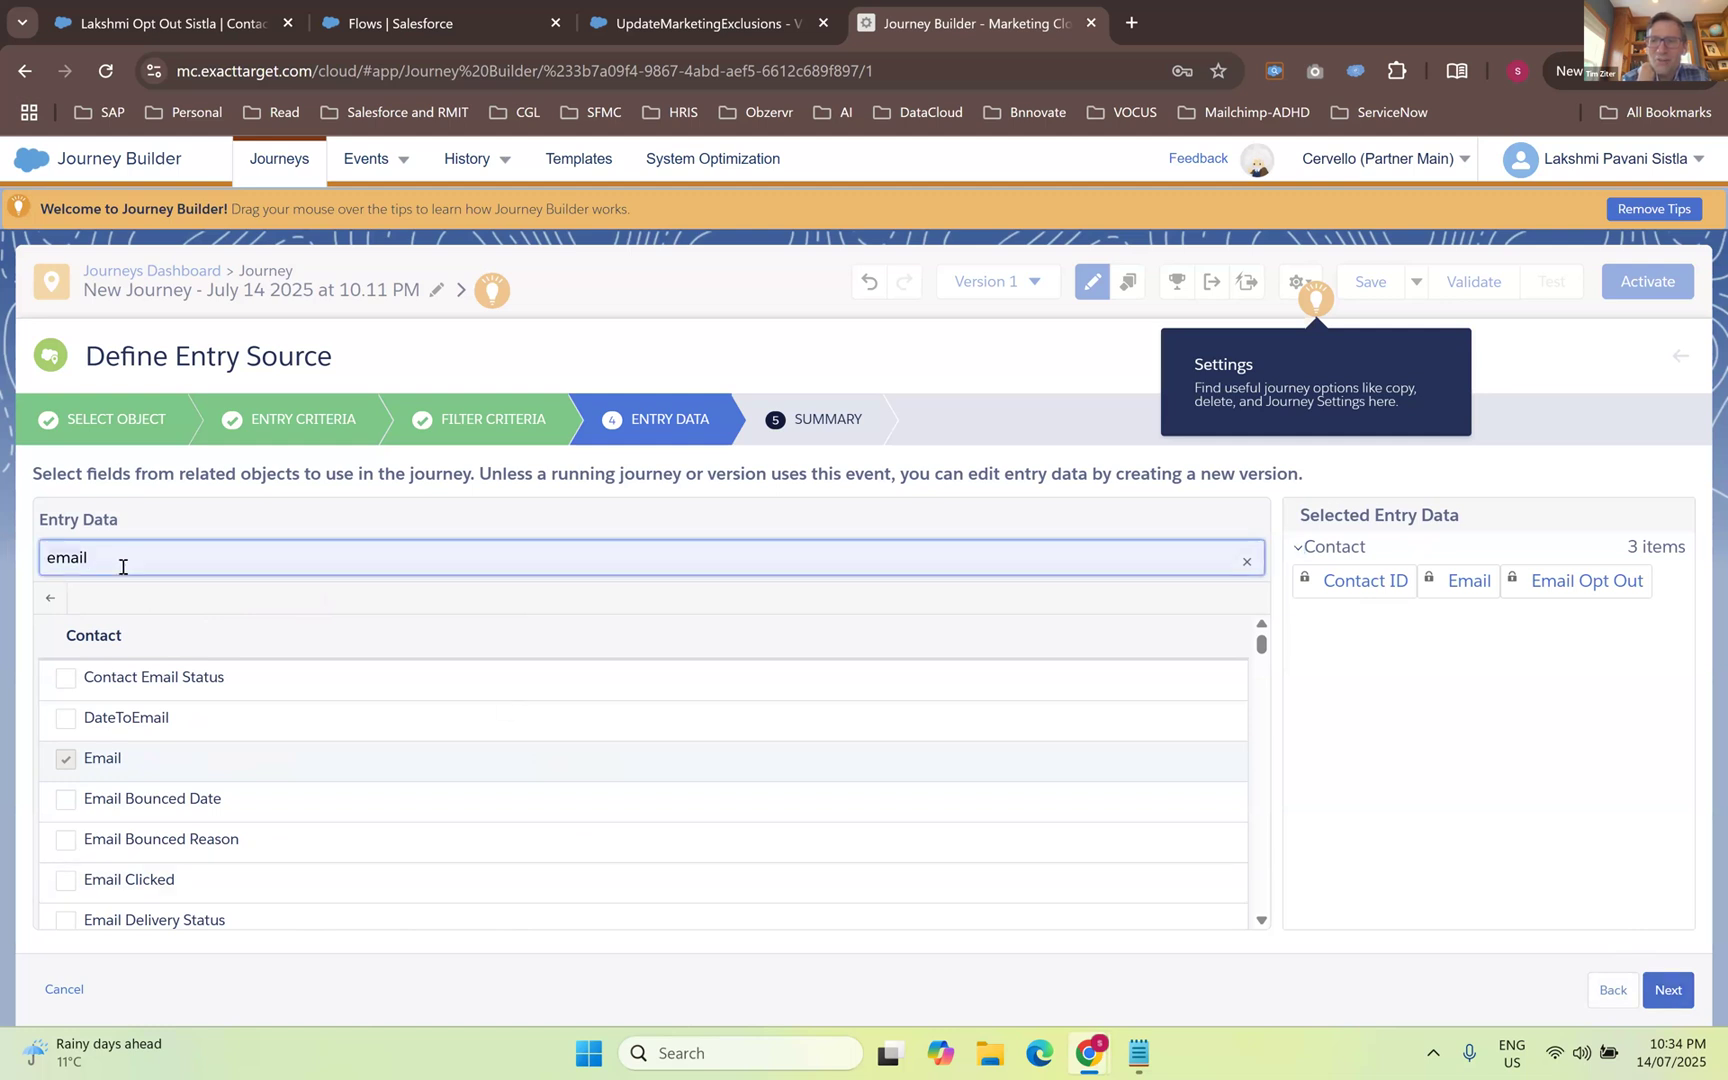
pyautogui.hotkey('ctrl', 'a')
pyautogui.write('exc')
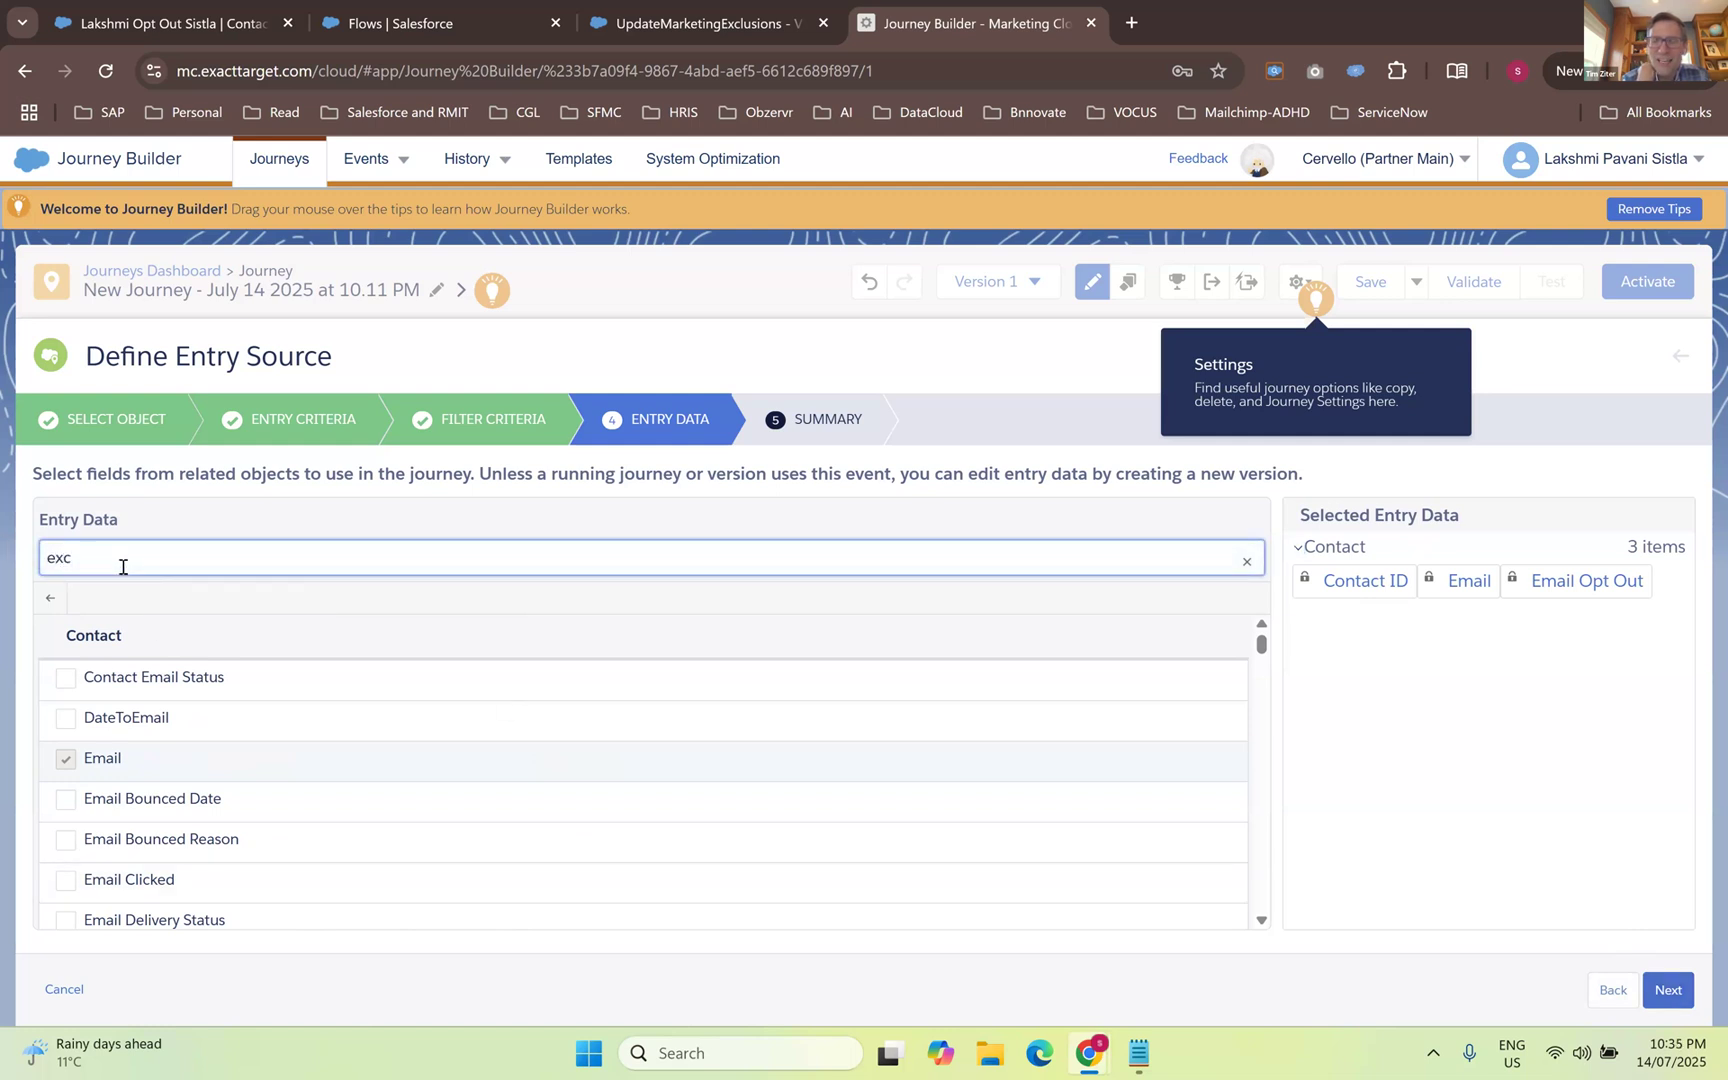
pyautogui.click(141, 679)
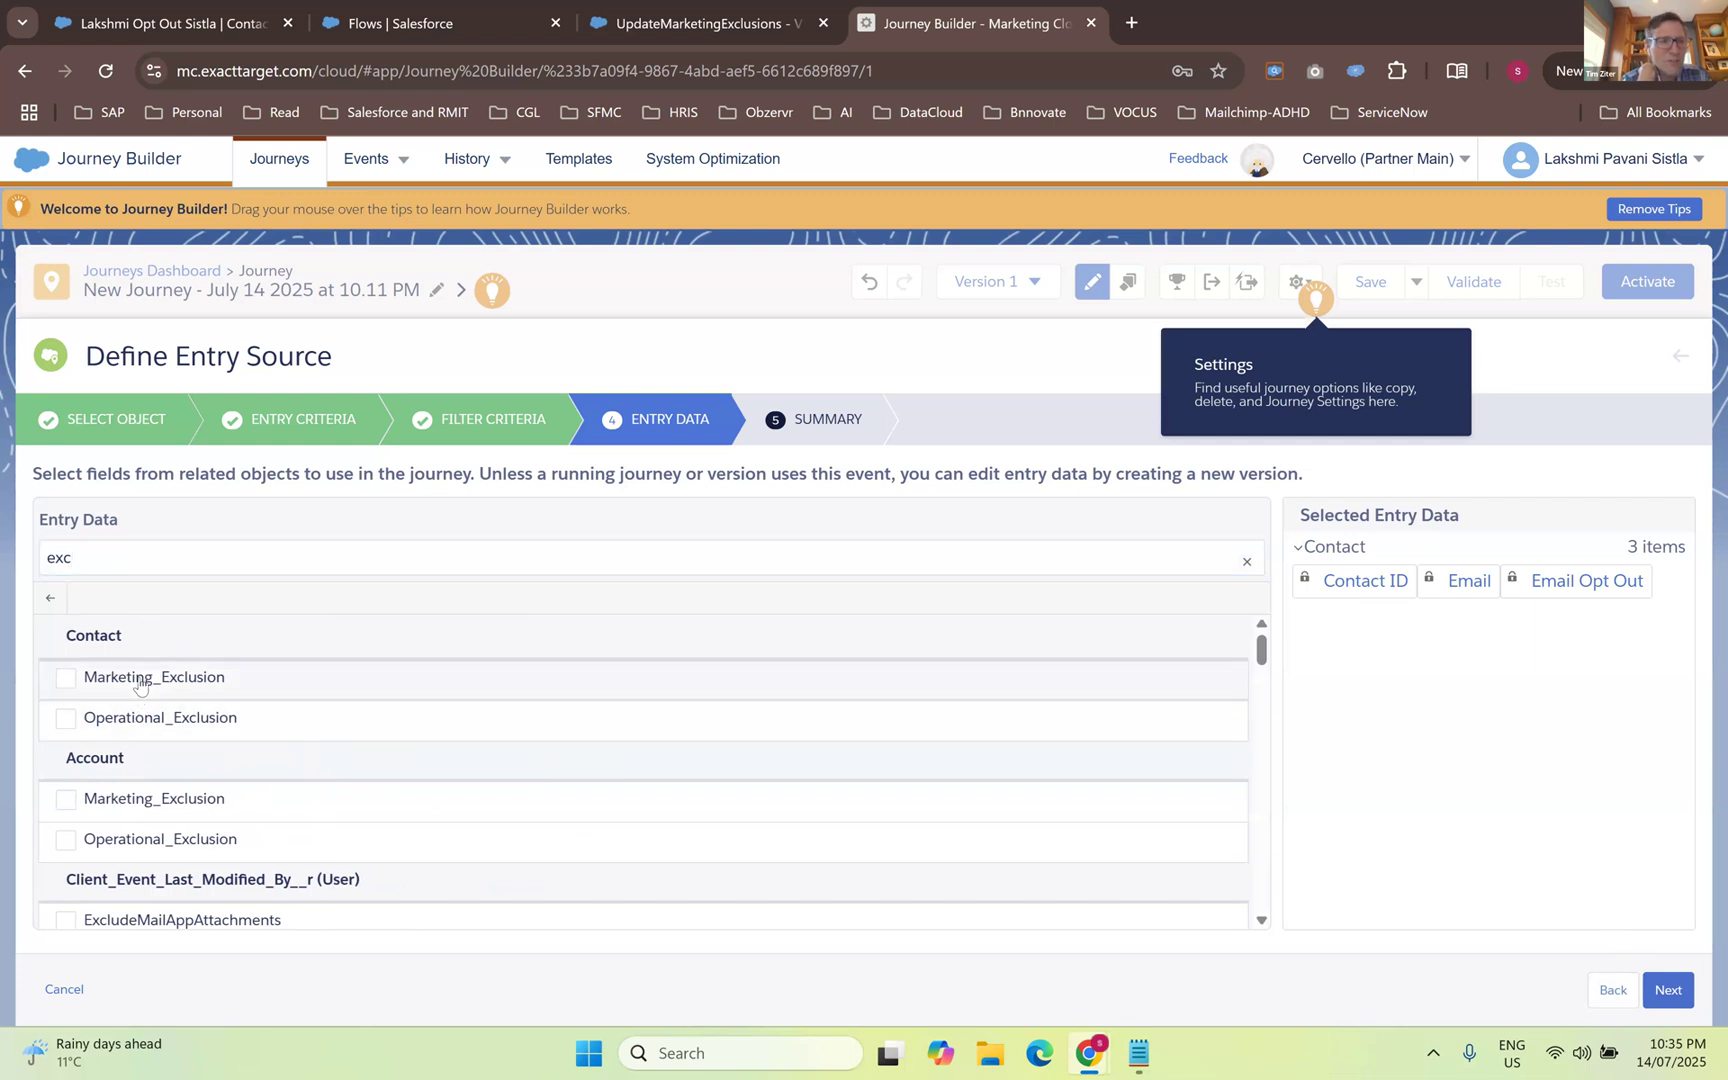
pyautogui.click(1667, 989)
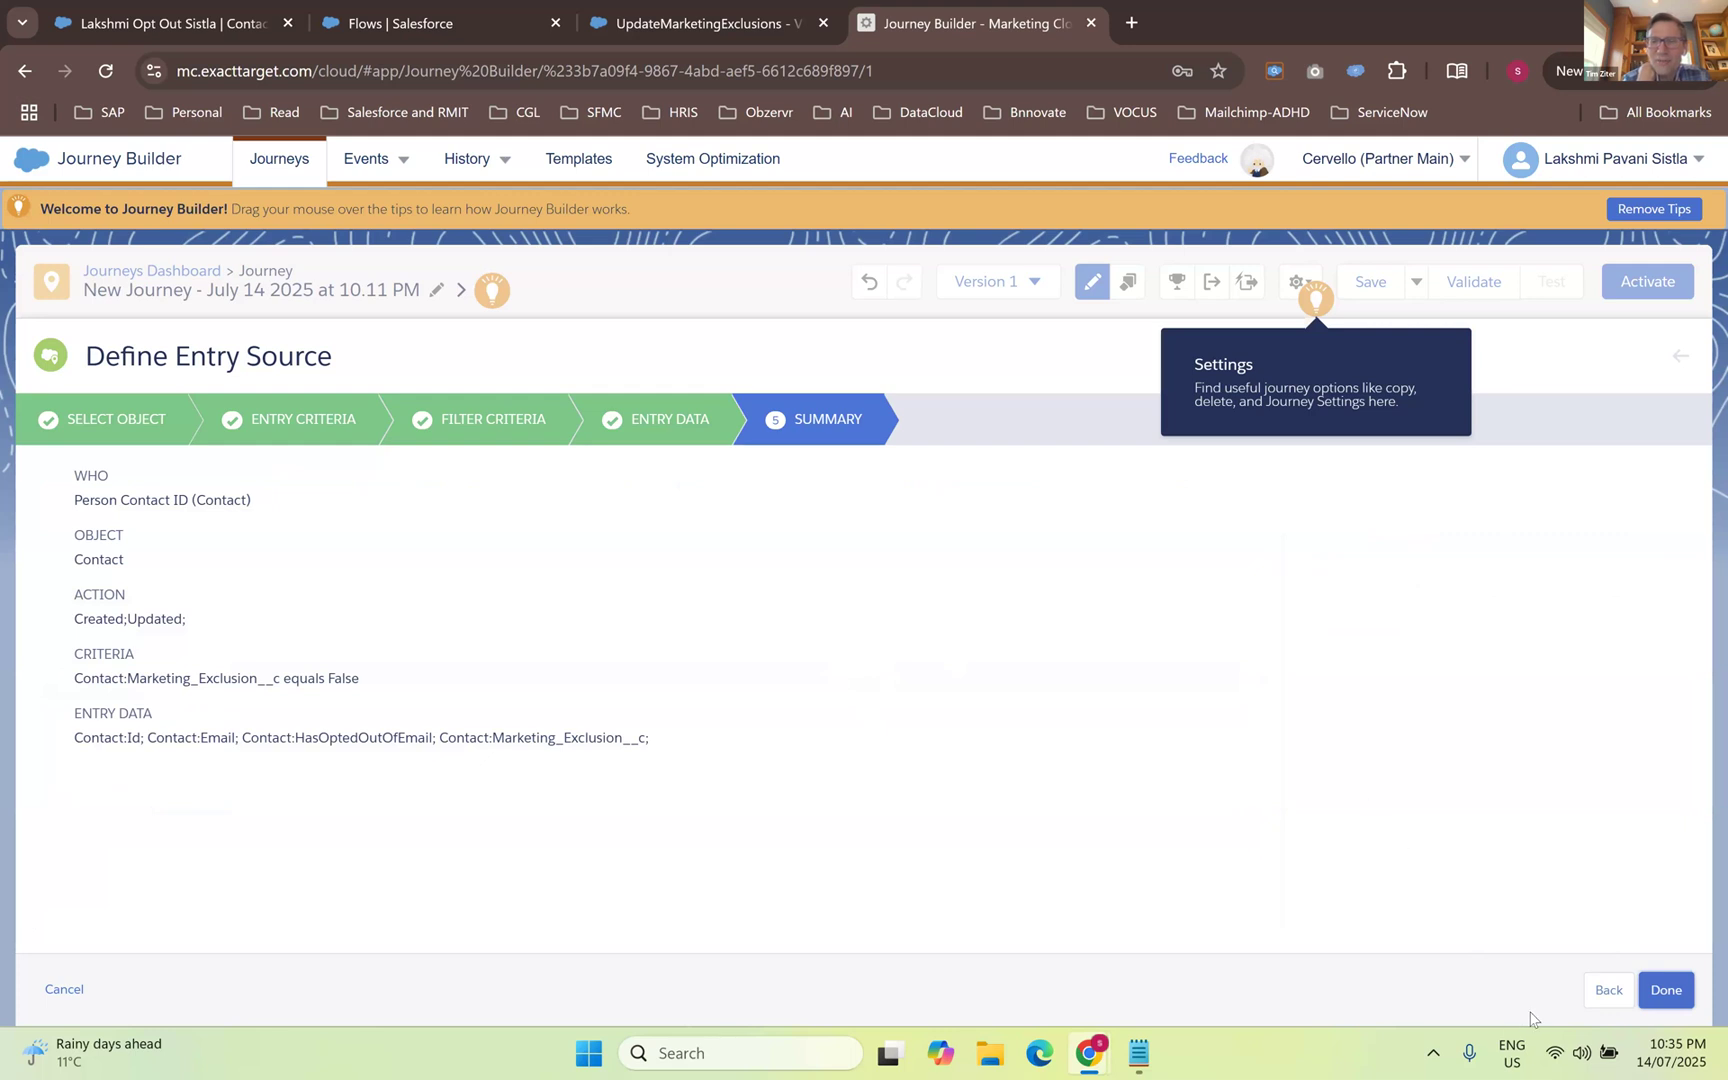
pyautogui.click(1361, 275)
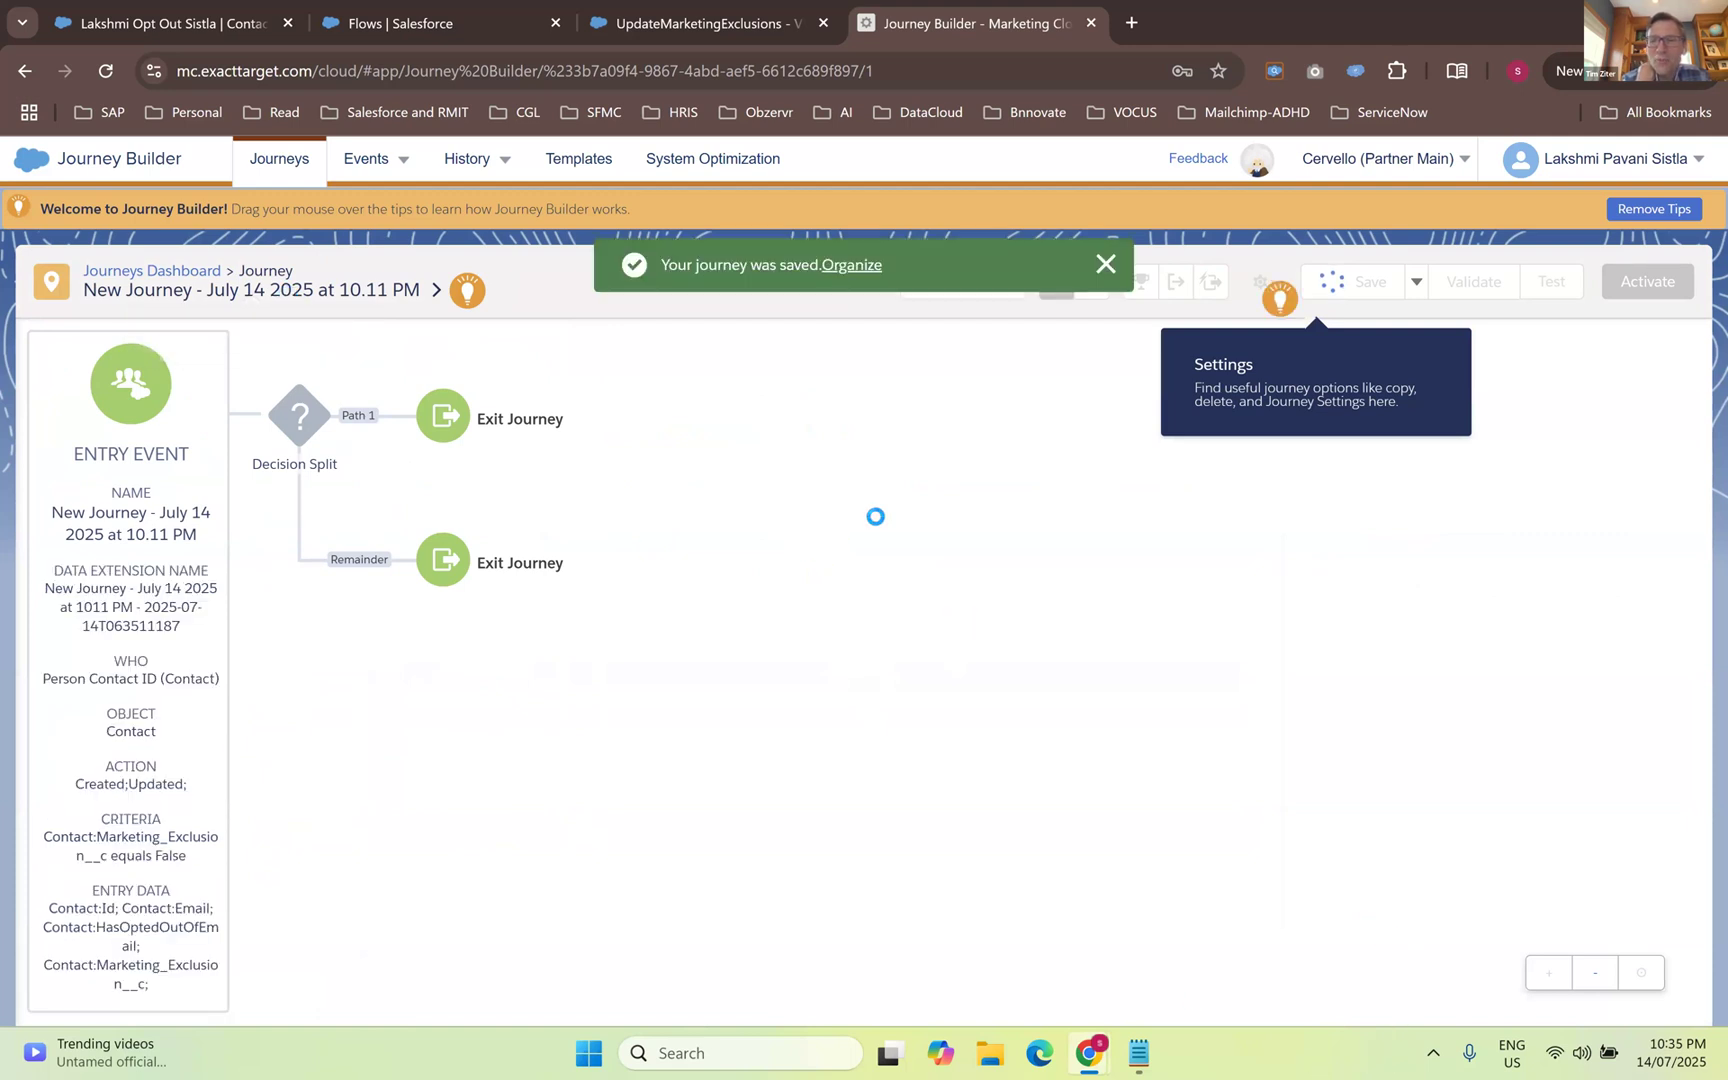
# - Rename the journey as UpdatedMarketingExclusions
pyautogui.click(238, 290)
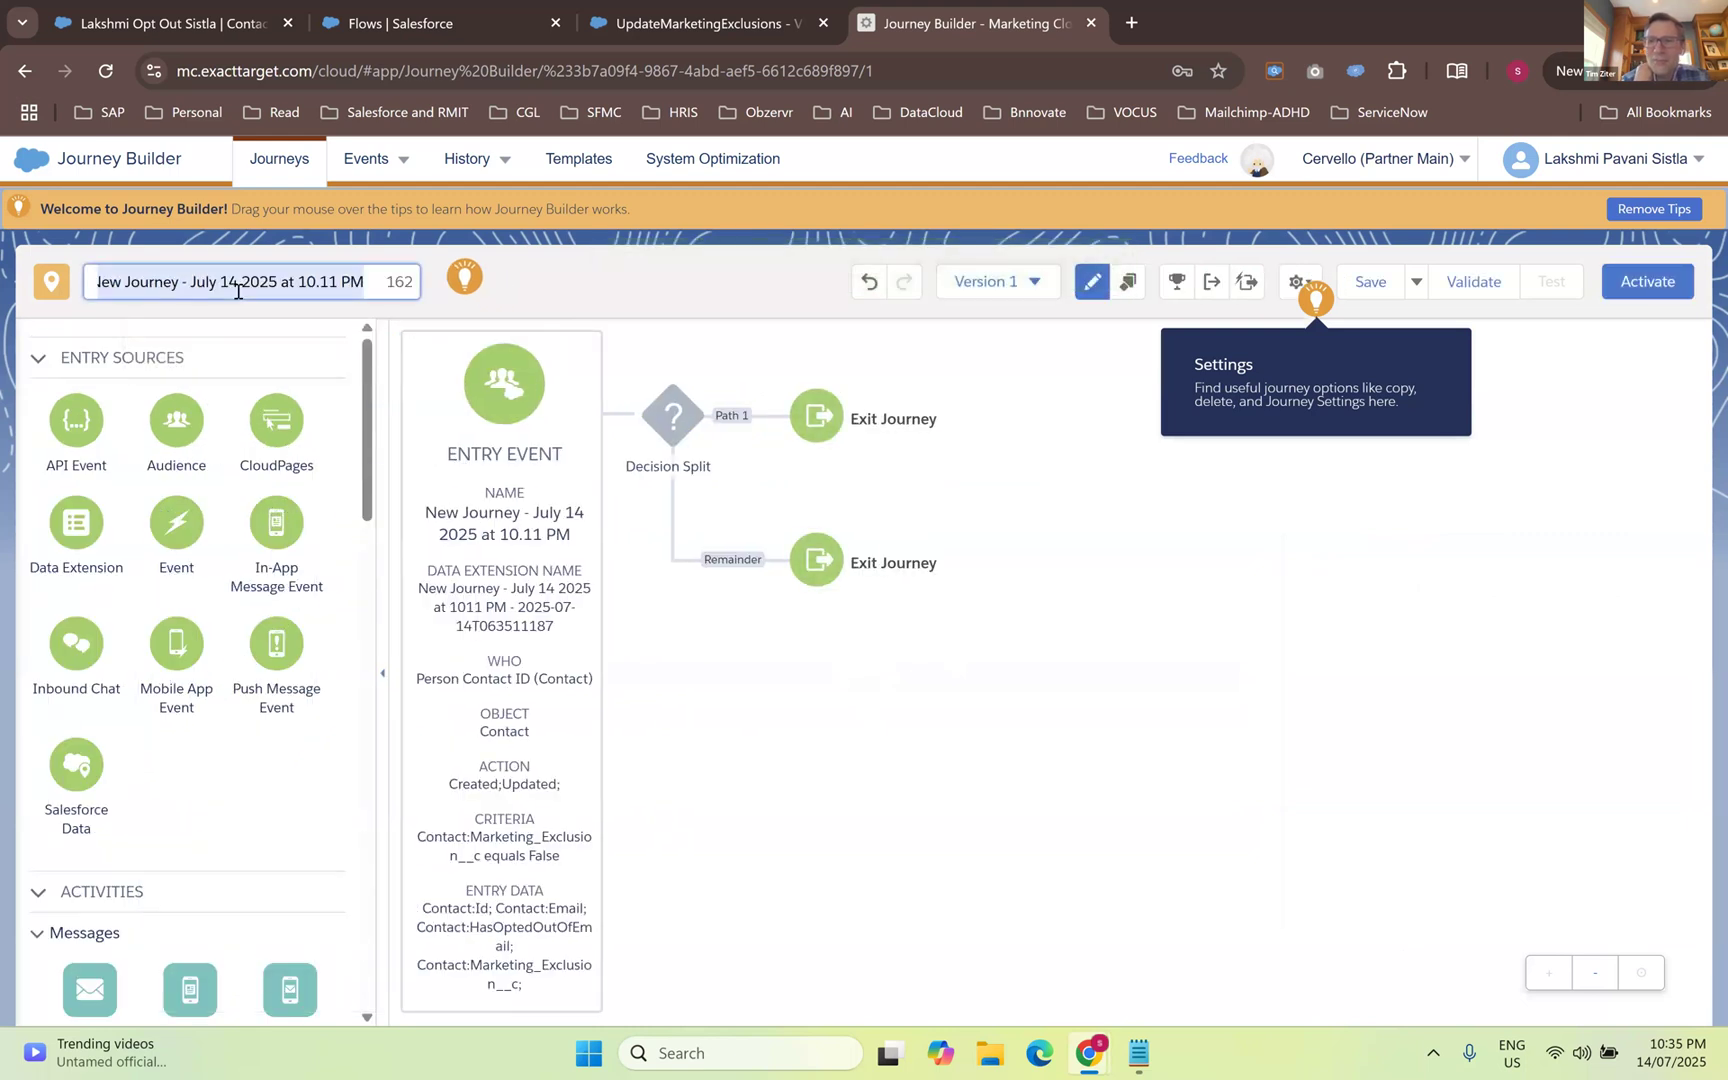
pyautogui.write('Updat')
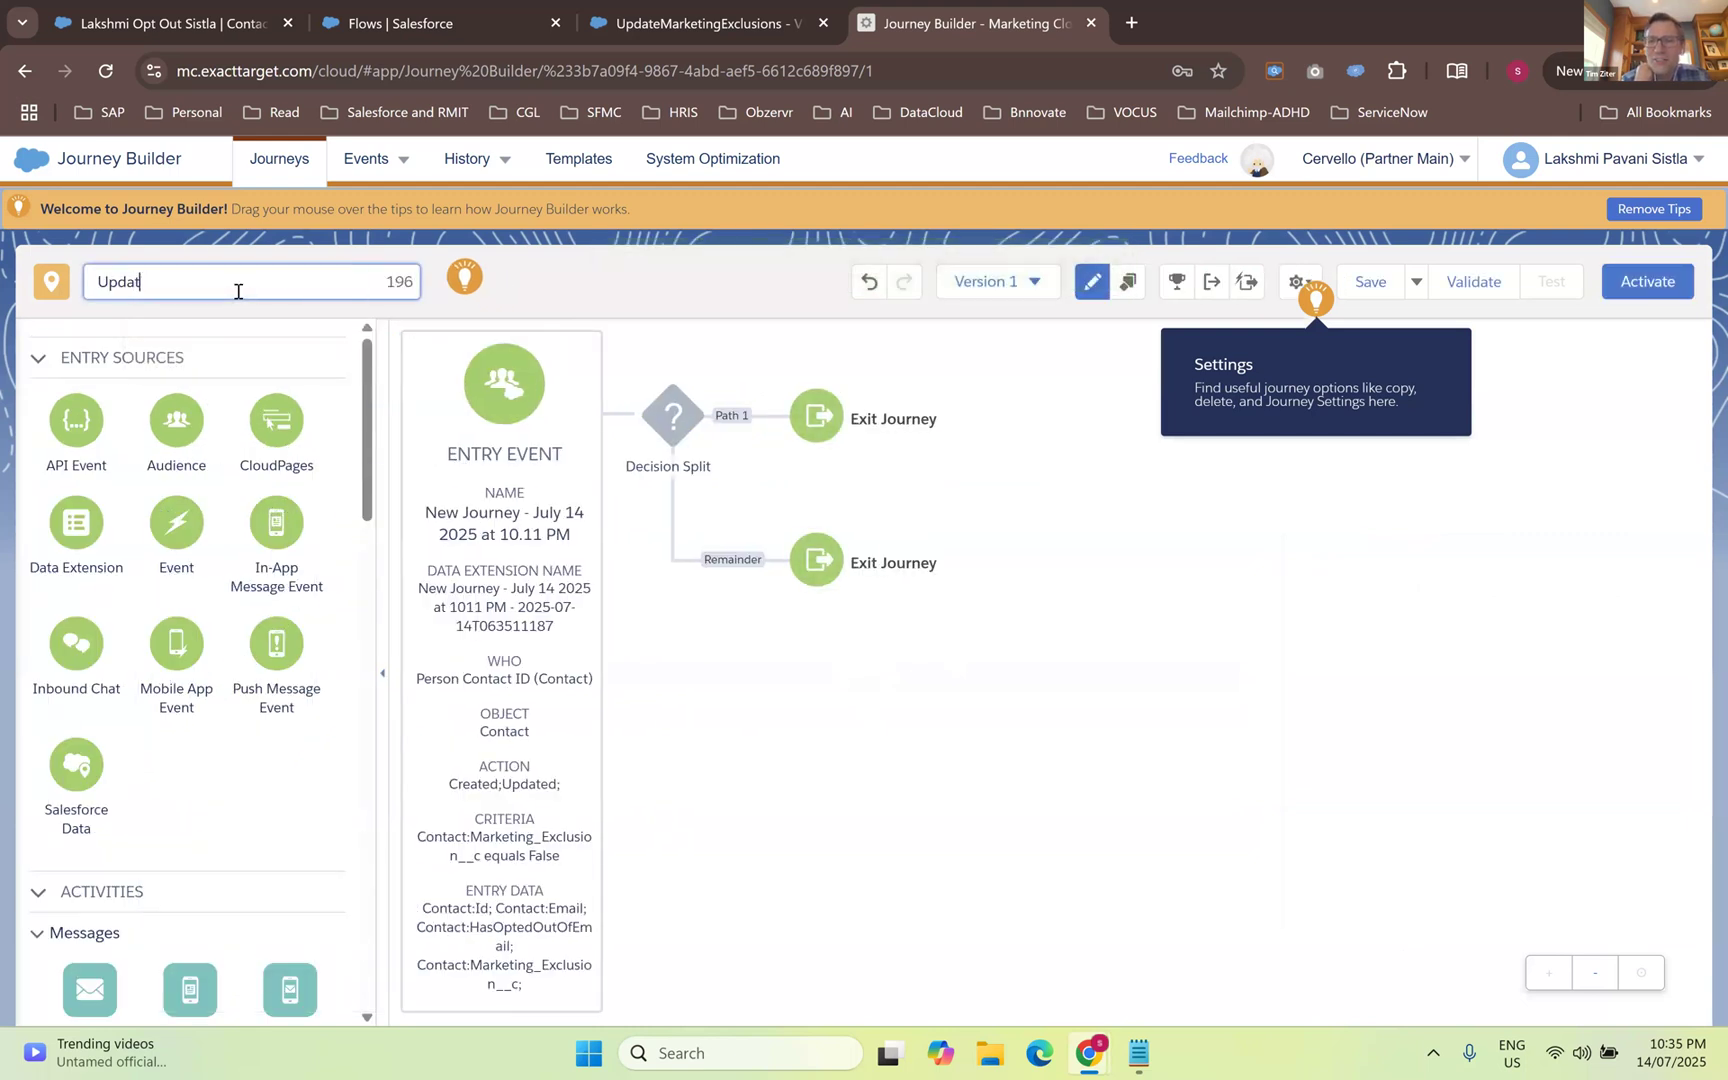
pyautogui.write('edMarketingExclusions')
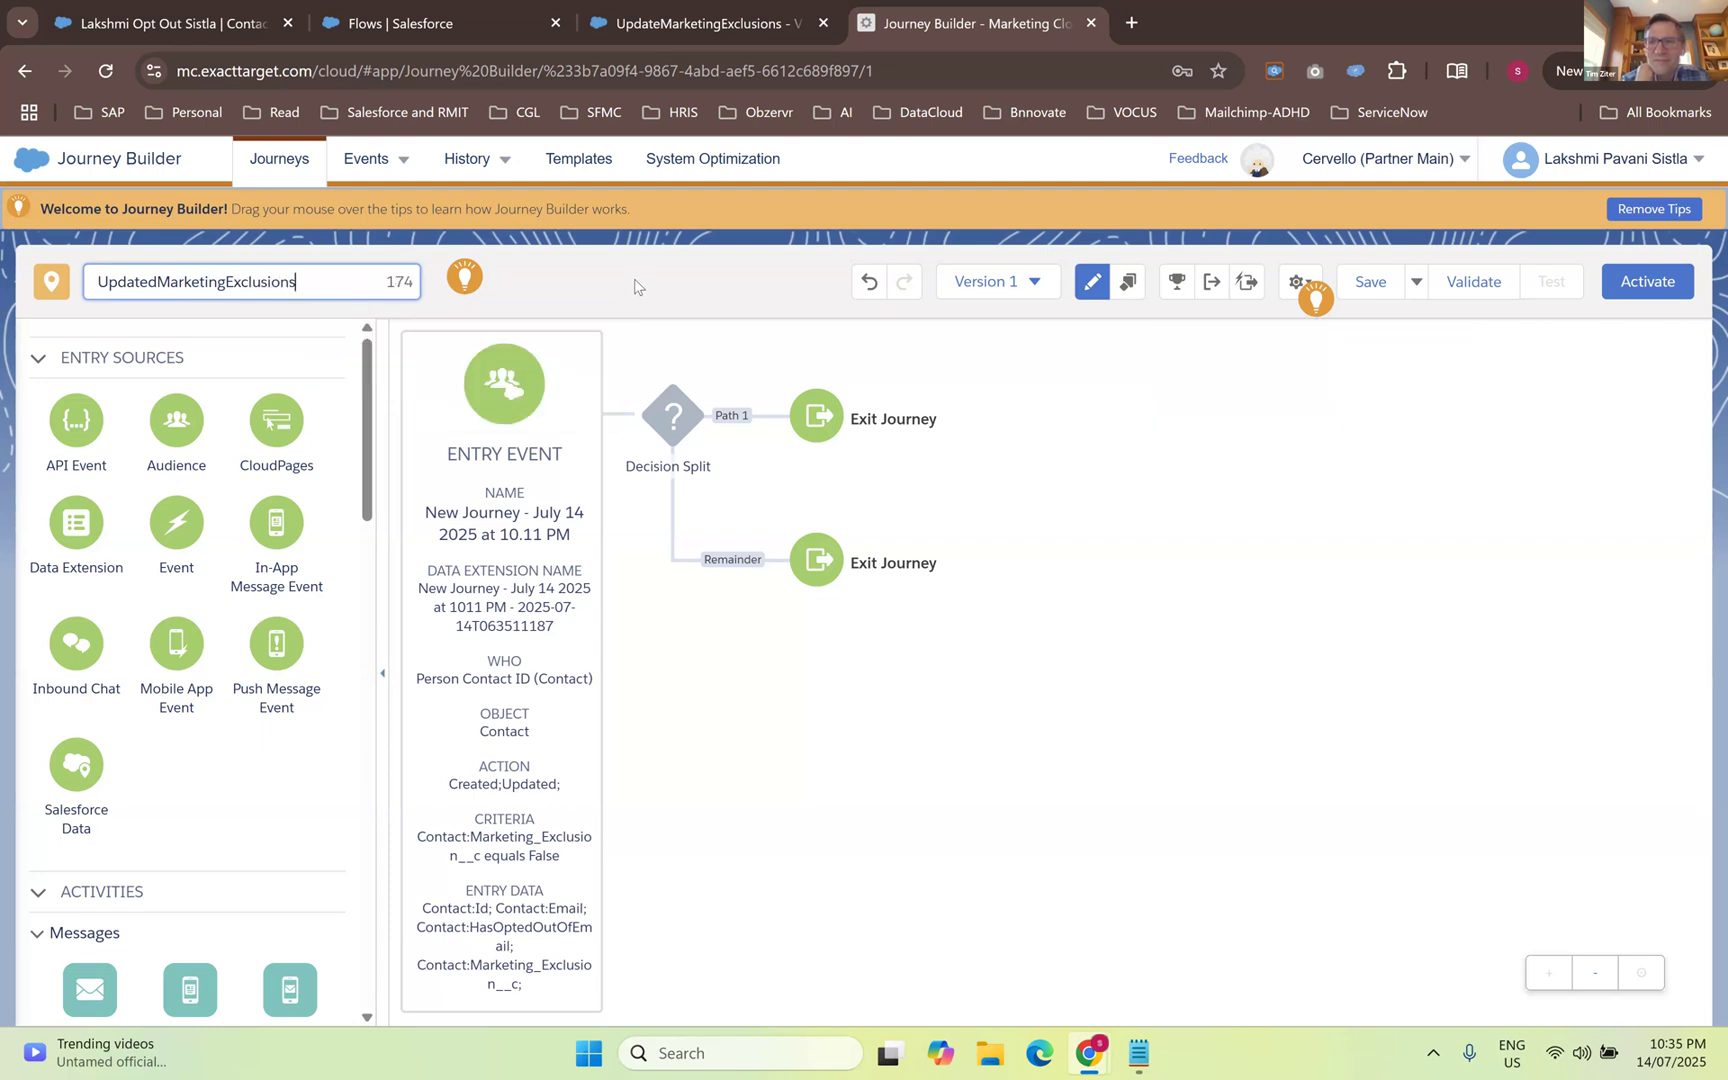
pyautogui.click(604, 286)
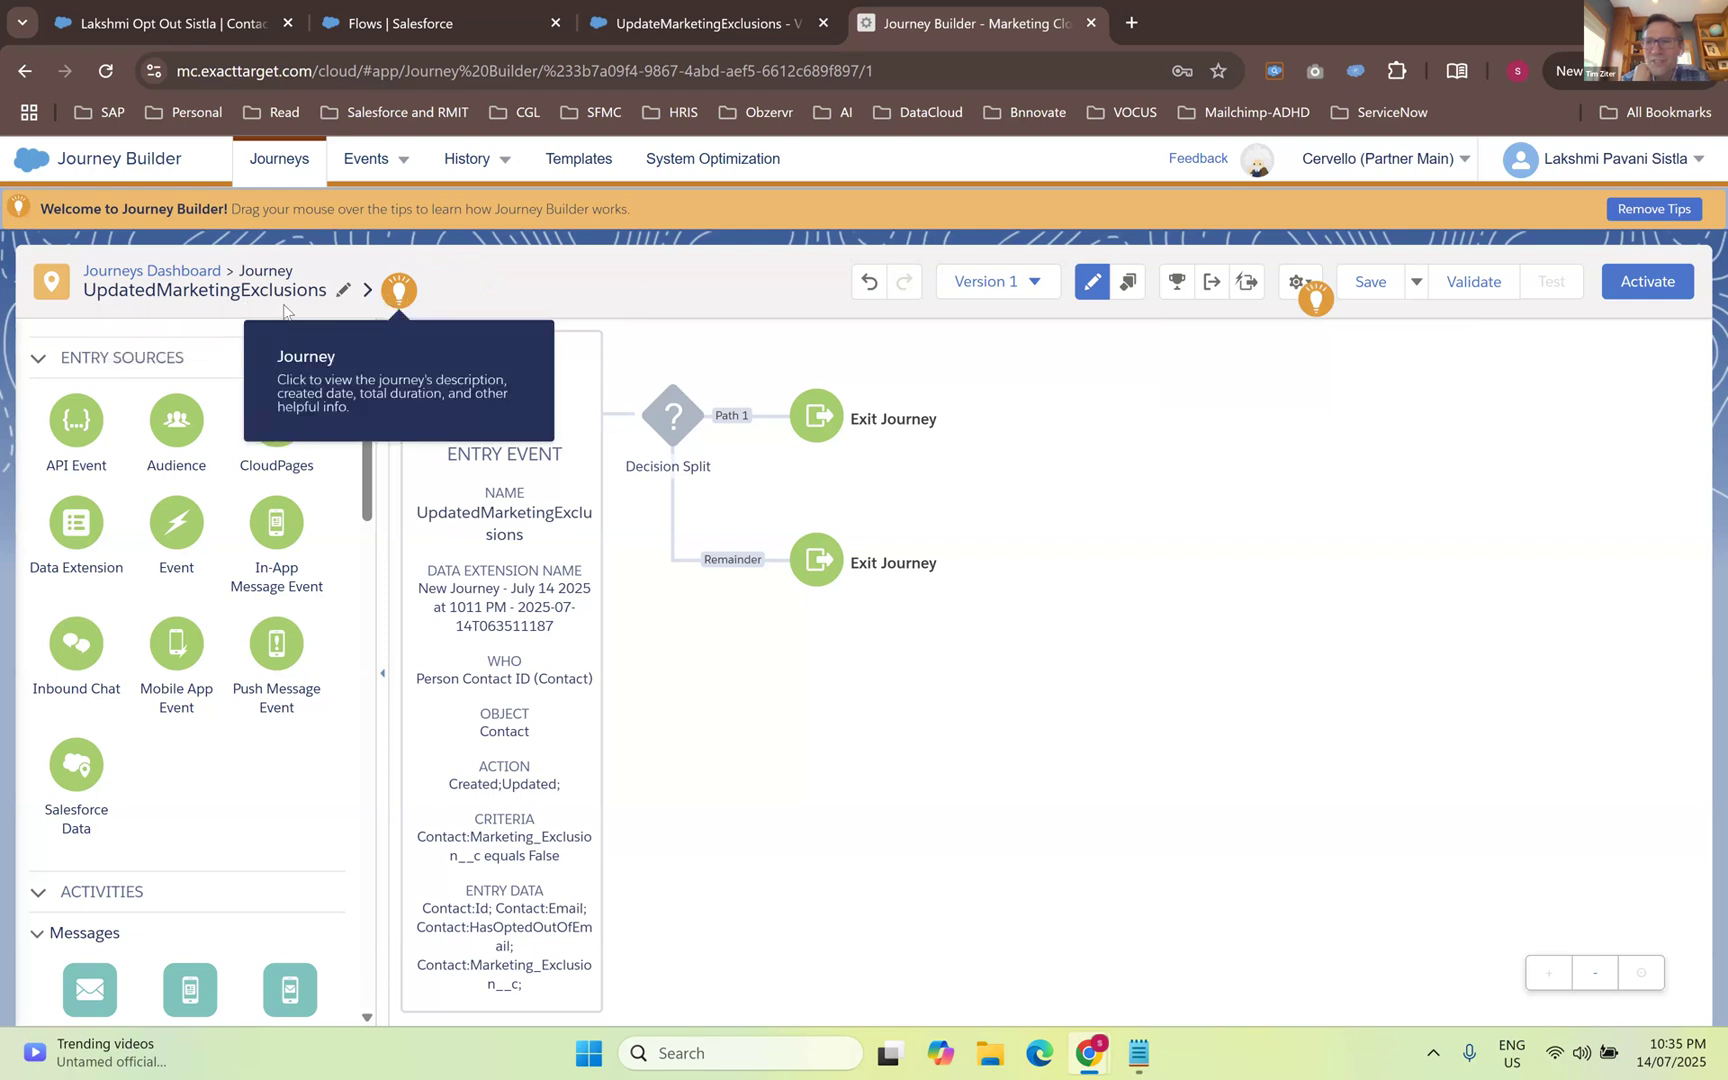
# - Set the journey description to "As a part of 14Jul2025 hands on" and save the journey
pyautogui.click(367, 289)
pyautogui.click(98, 360)
pyautogui.write('As a ')
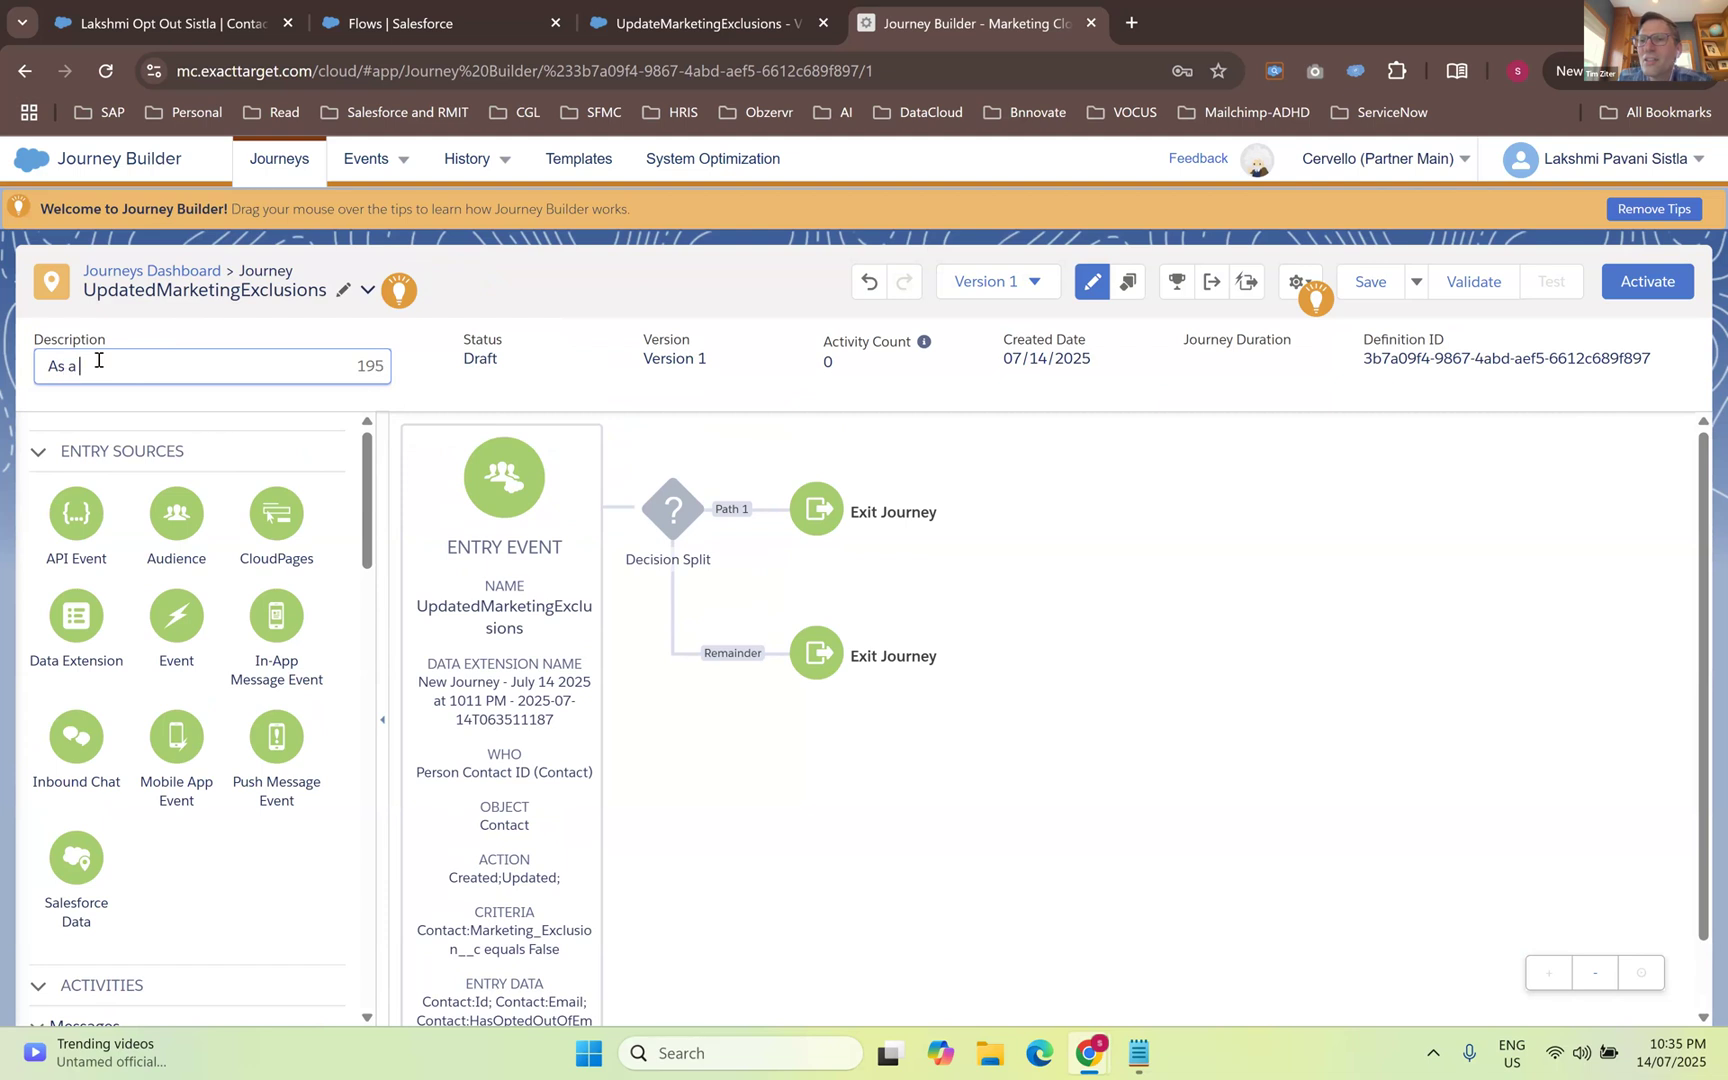
pyautogui.write('part of 14Jul')
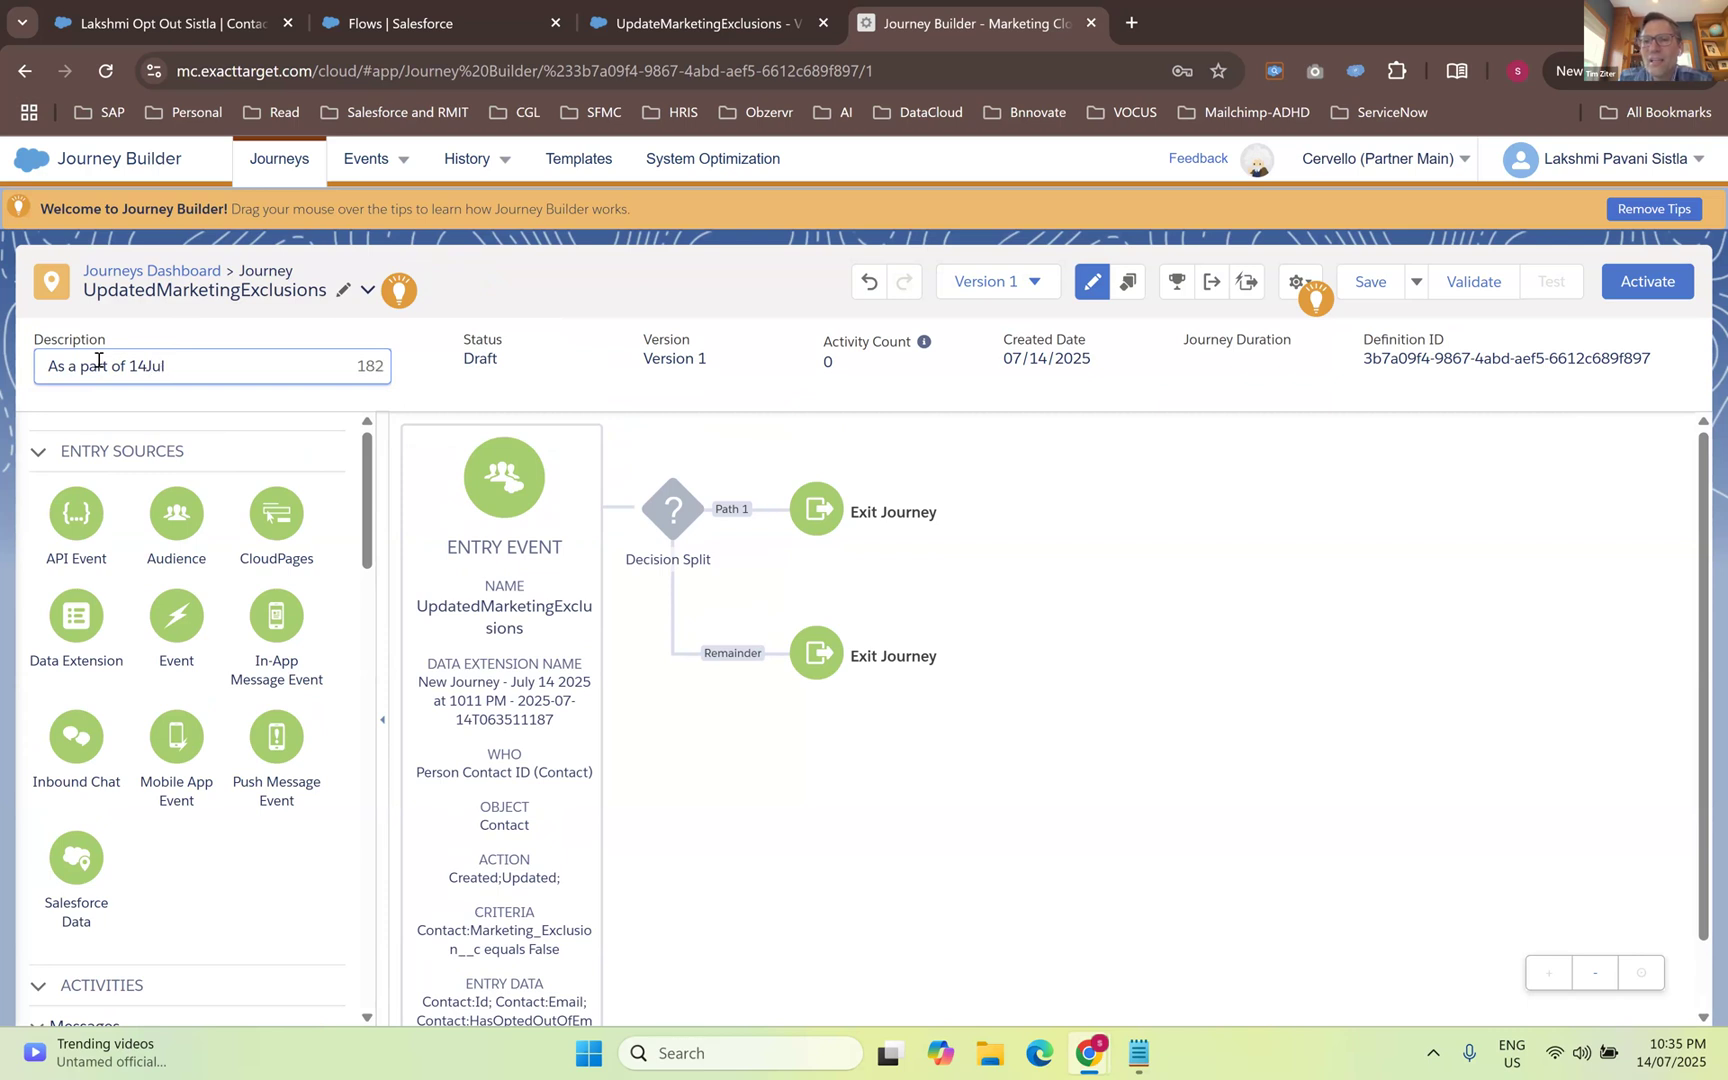
pyautogui.write('2025 h')
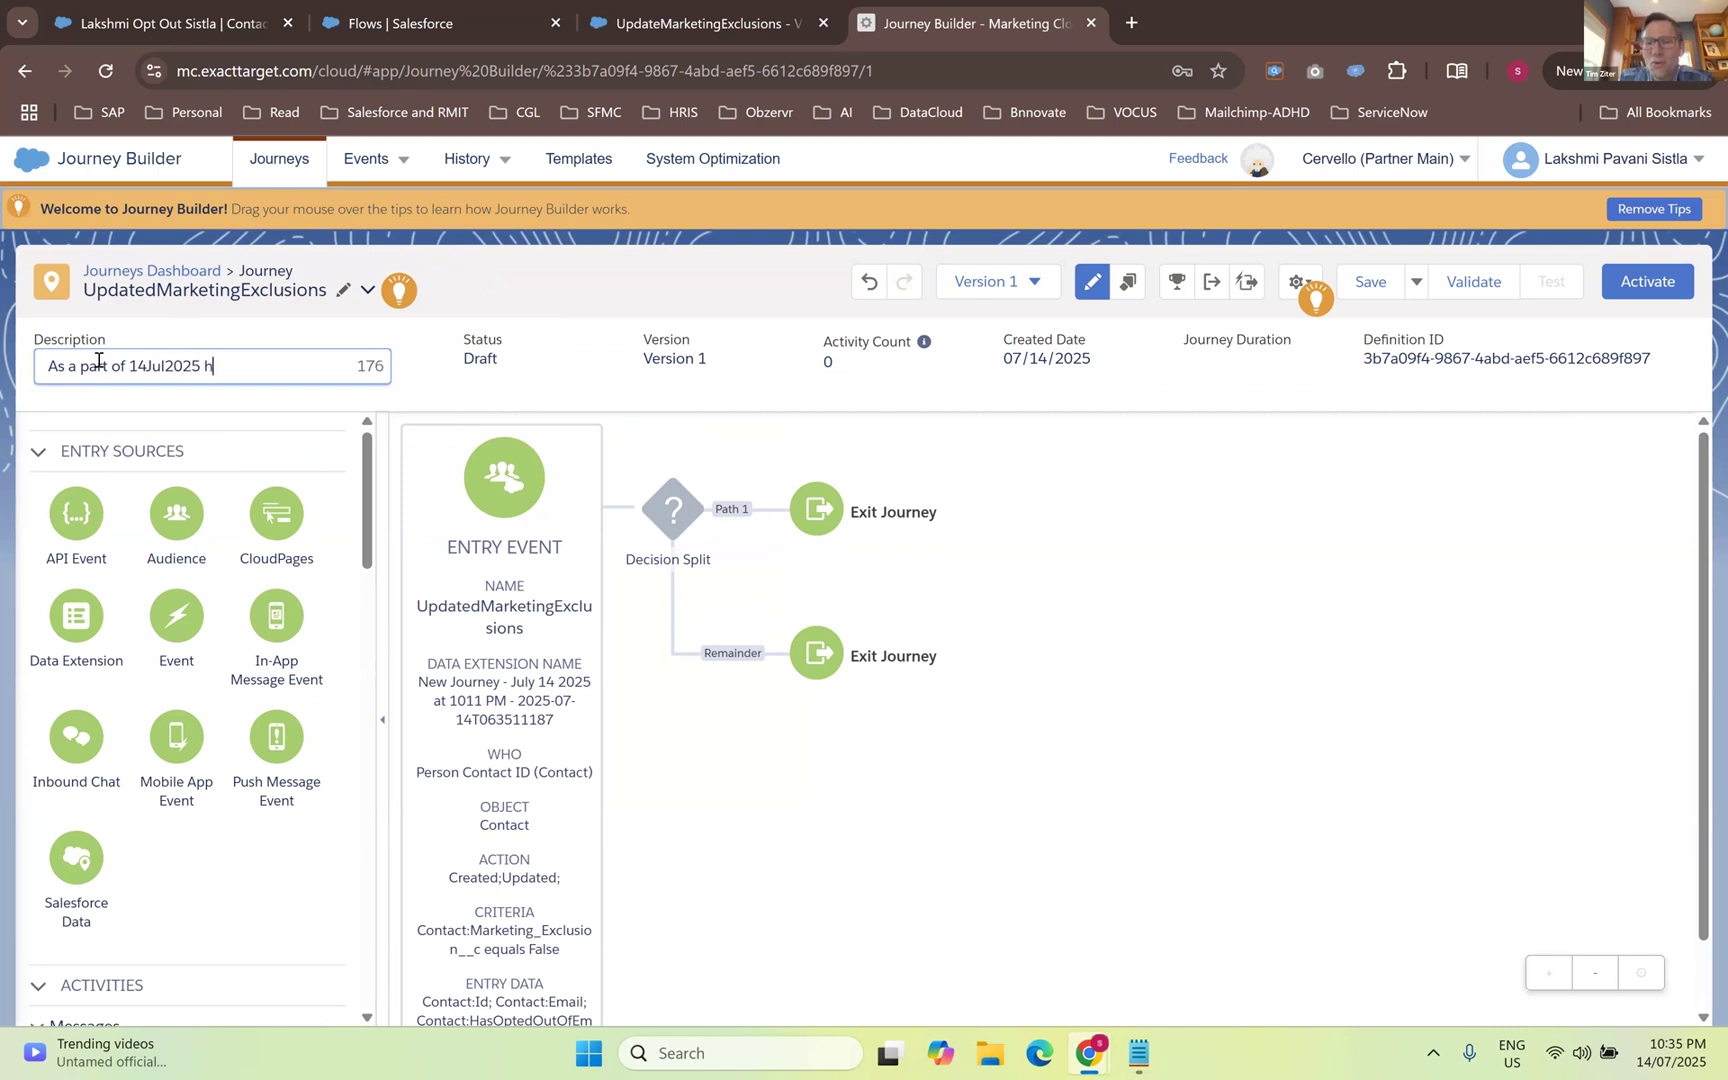
pyautogui.write('ands on')
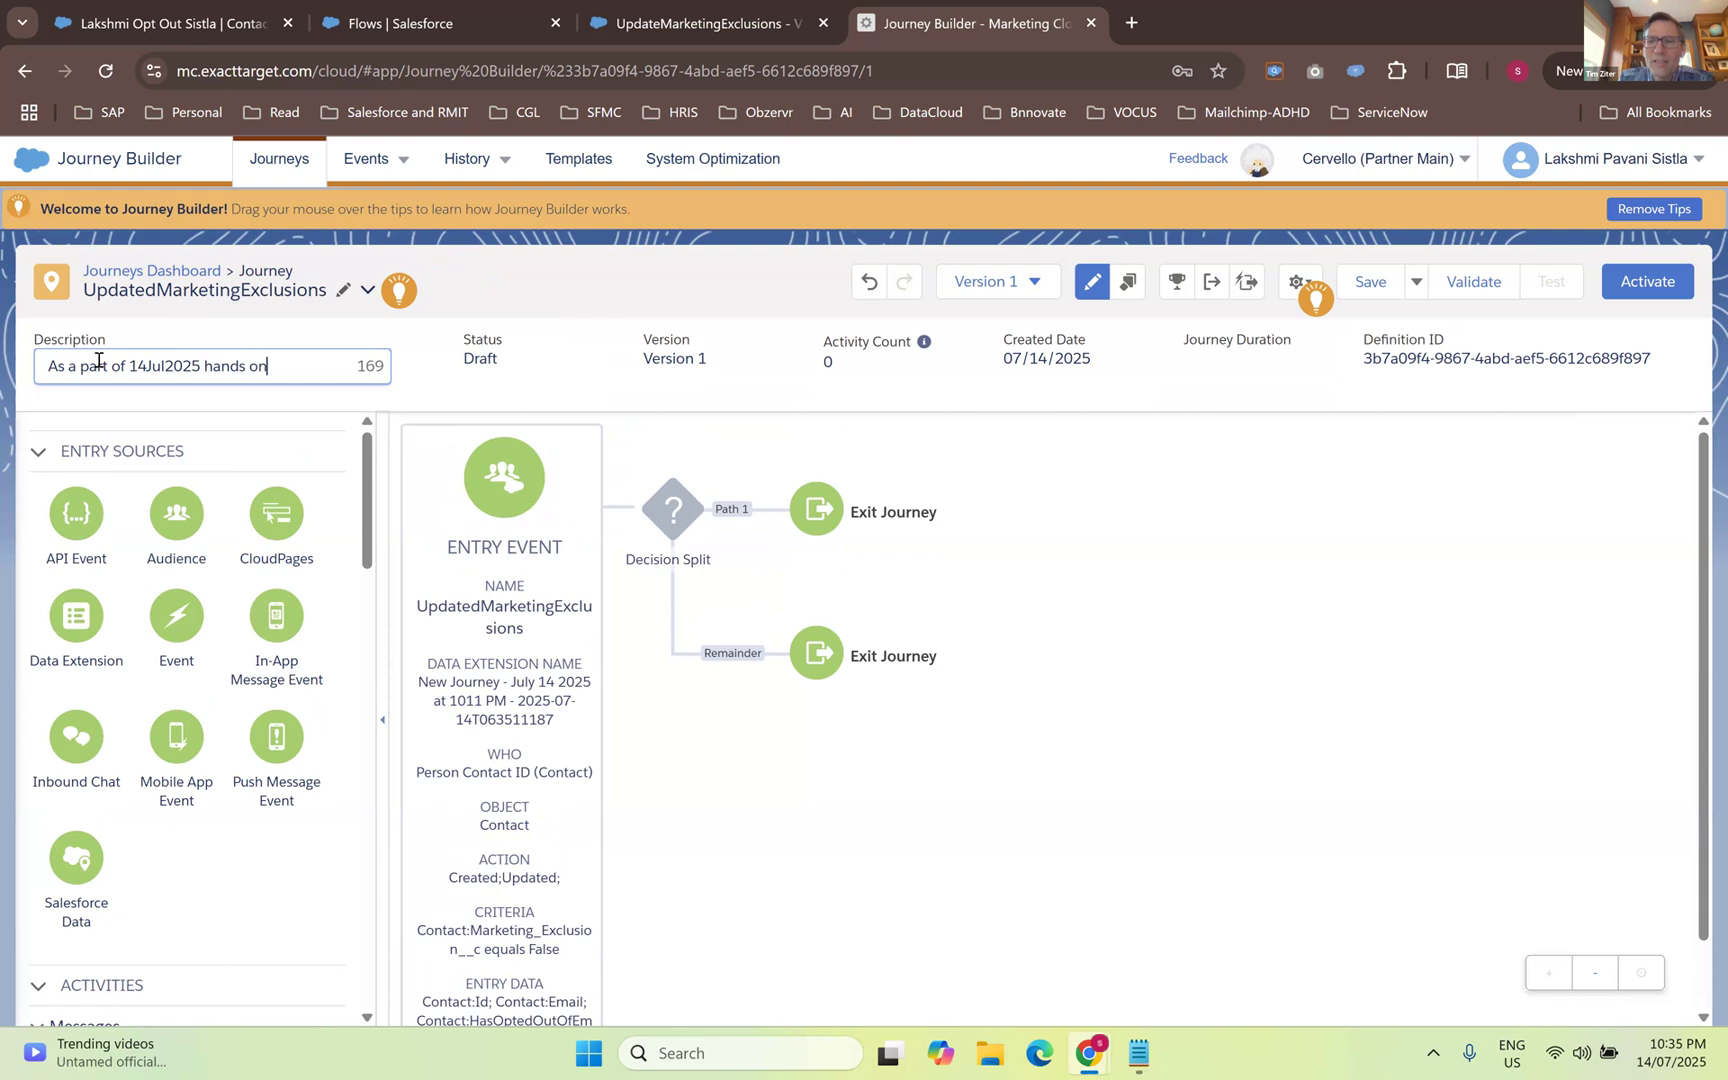
pyautogui.press('Return')
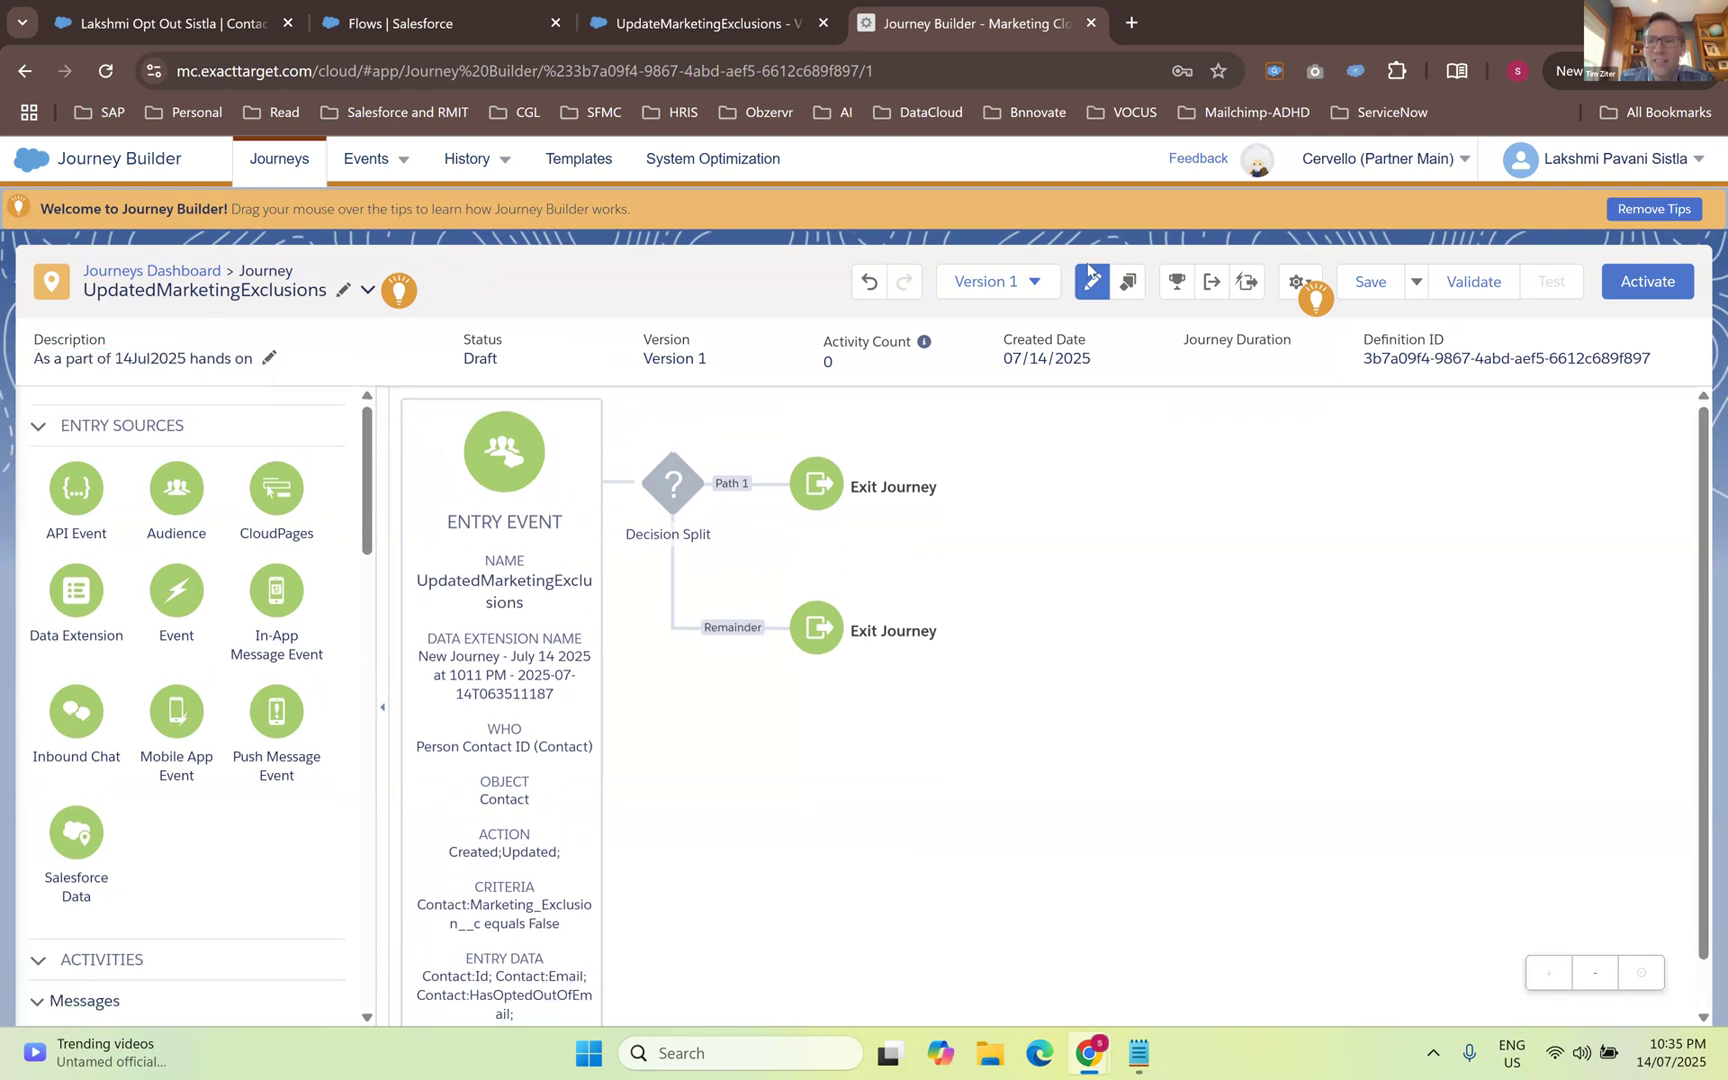
pyautogui.click(1371, 281)
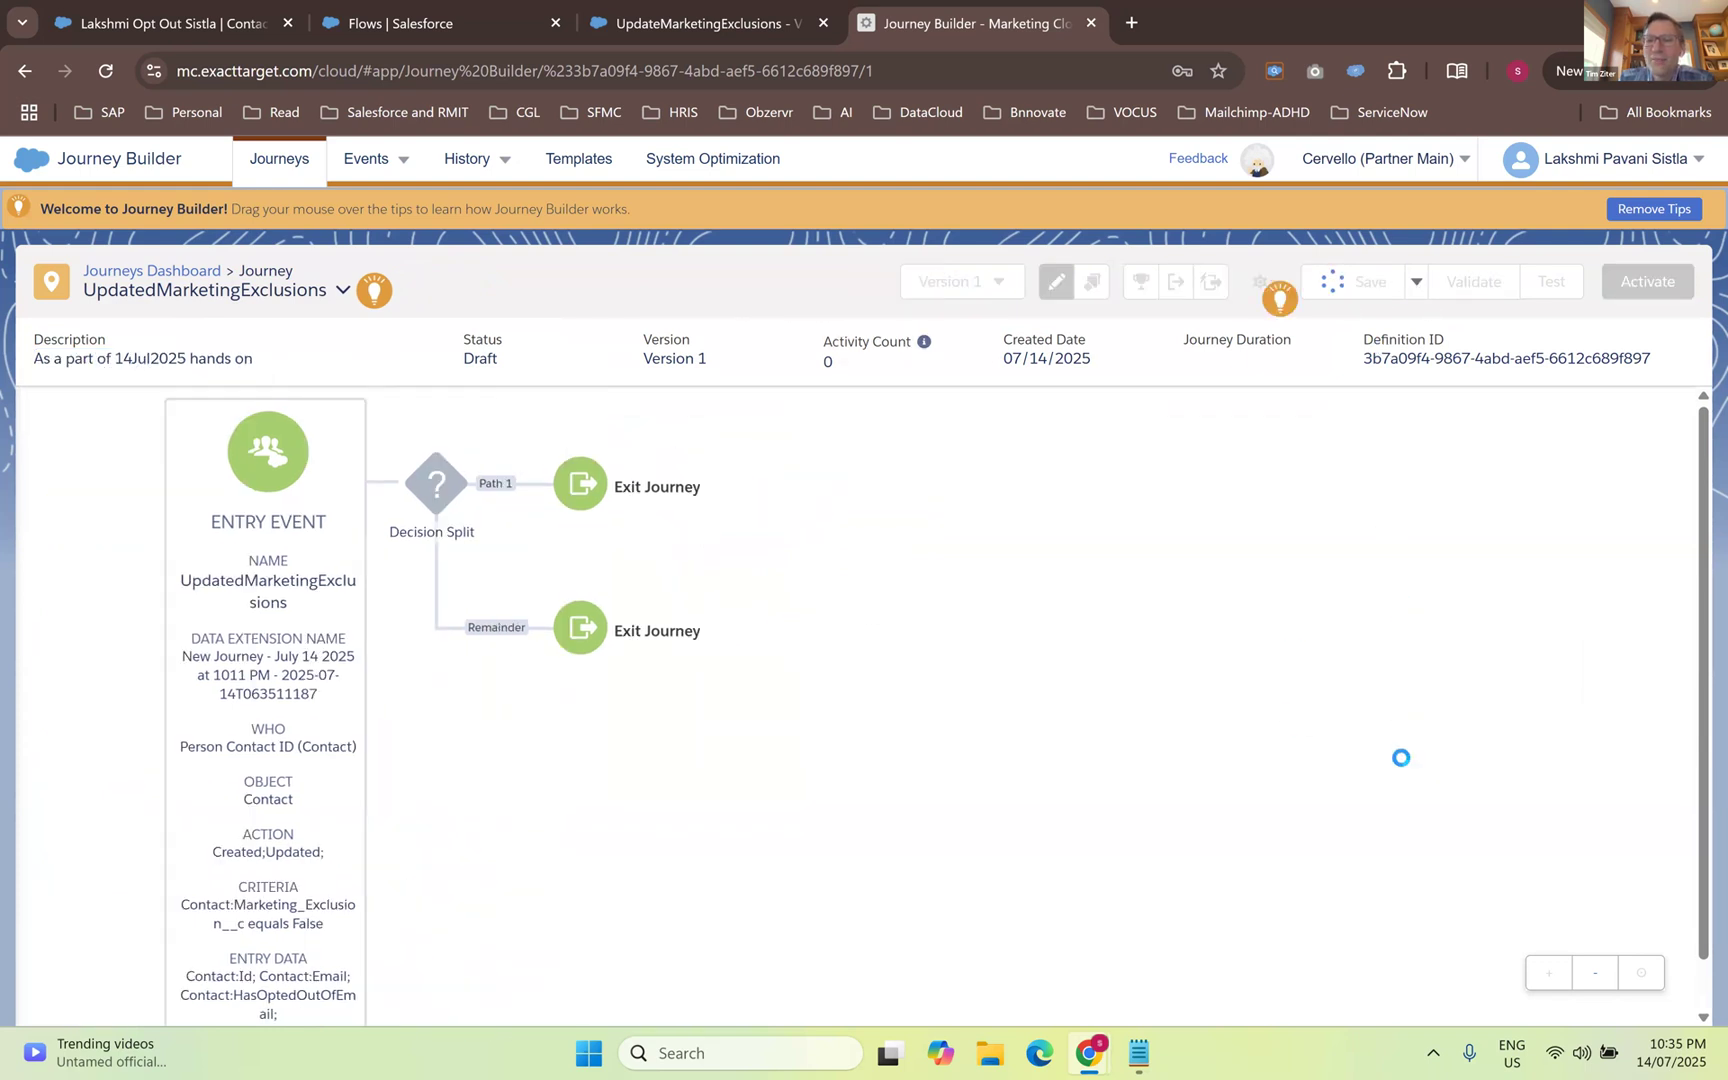
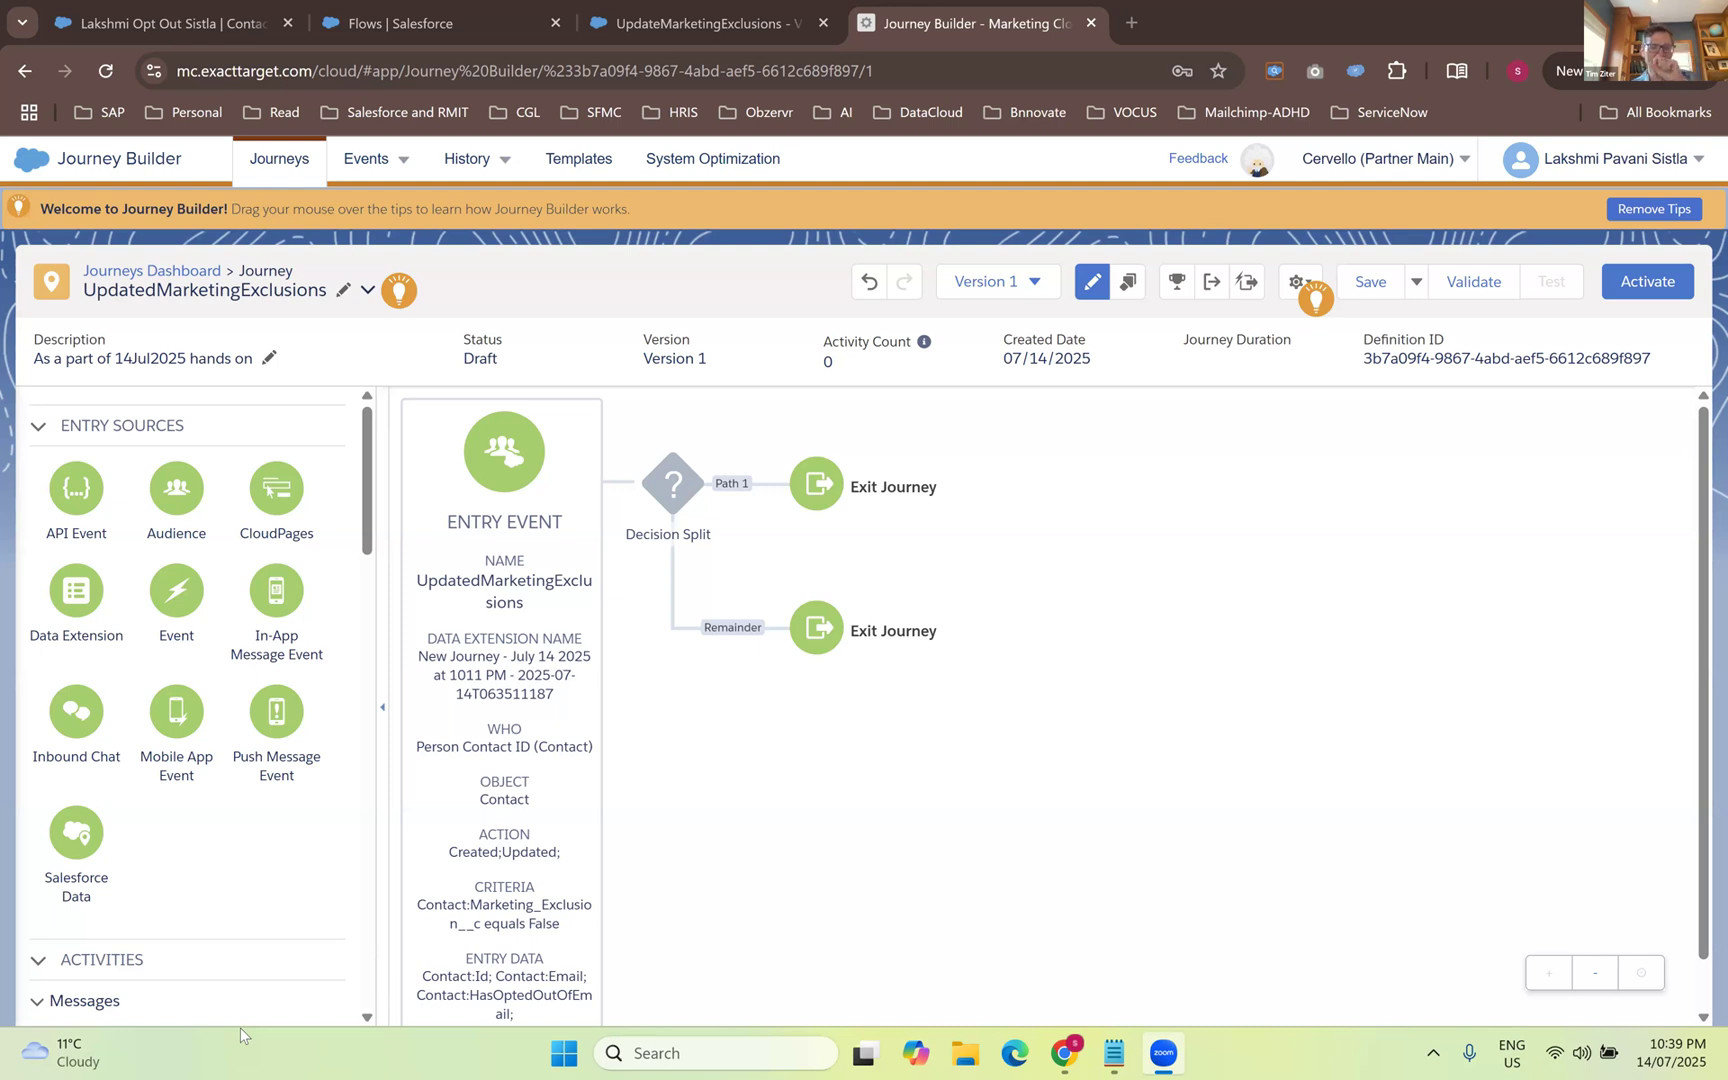
# - Switch to Salesforce Setup and search it for update
pyautogui.click(445, 28)
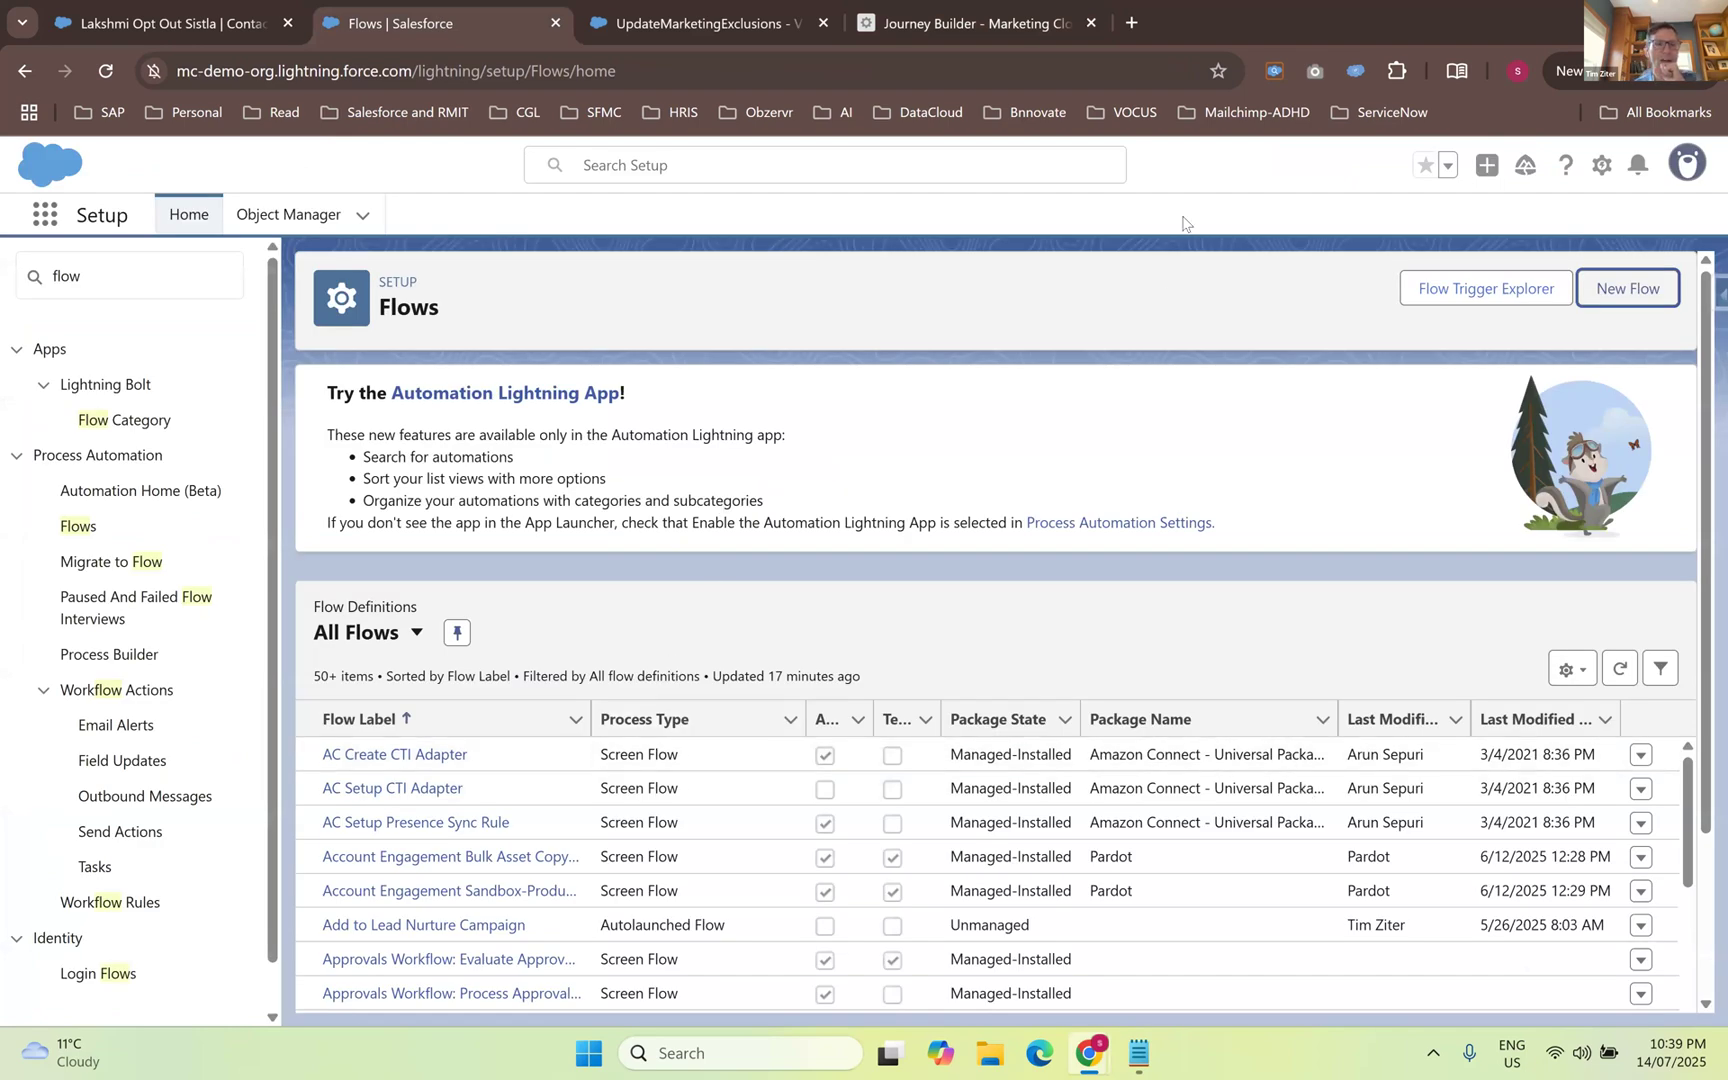
pyautogui.click(629, 162)
pyautogui.write('updt')
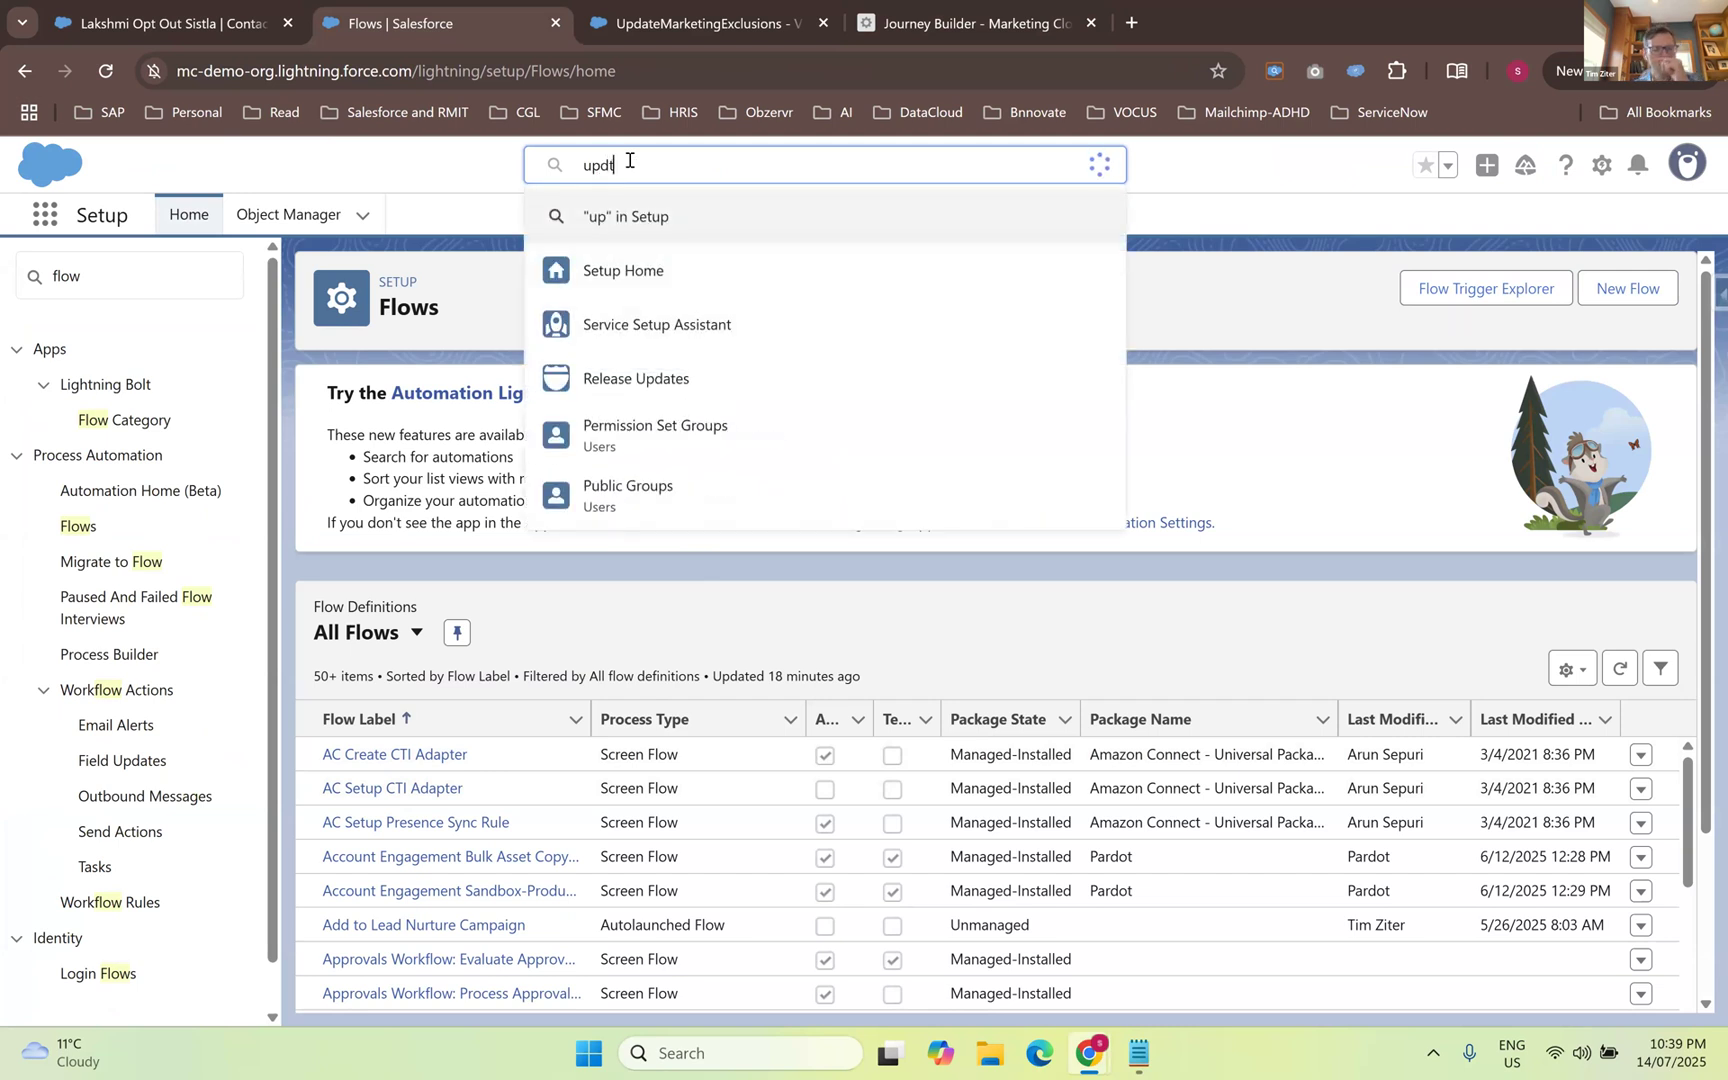
pyautogui.press('BackSpace')
pyautogui.write('ate')
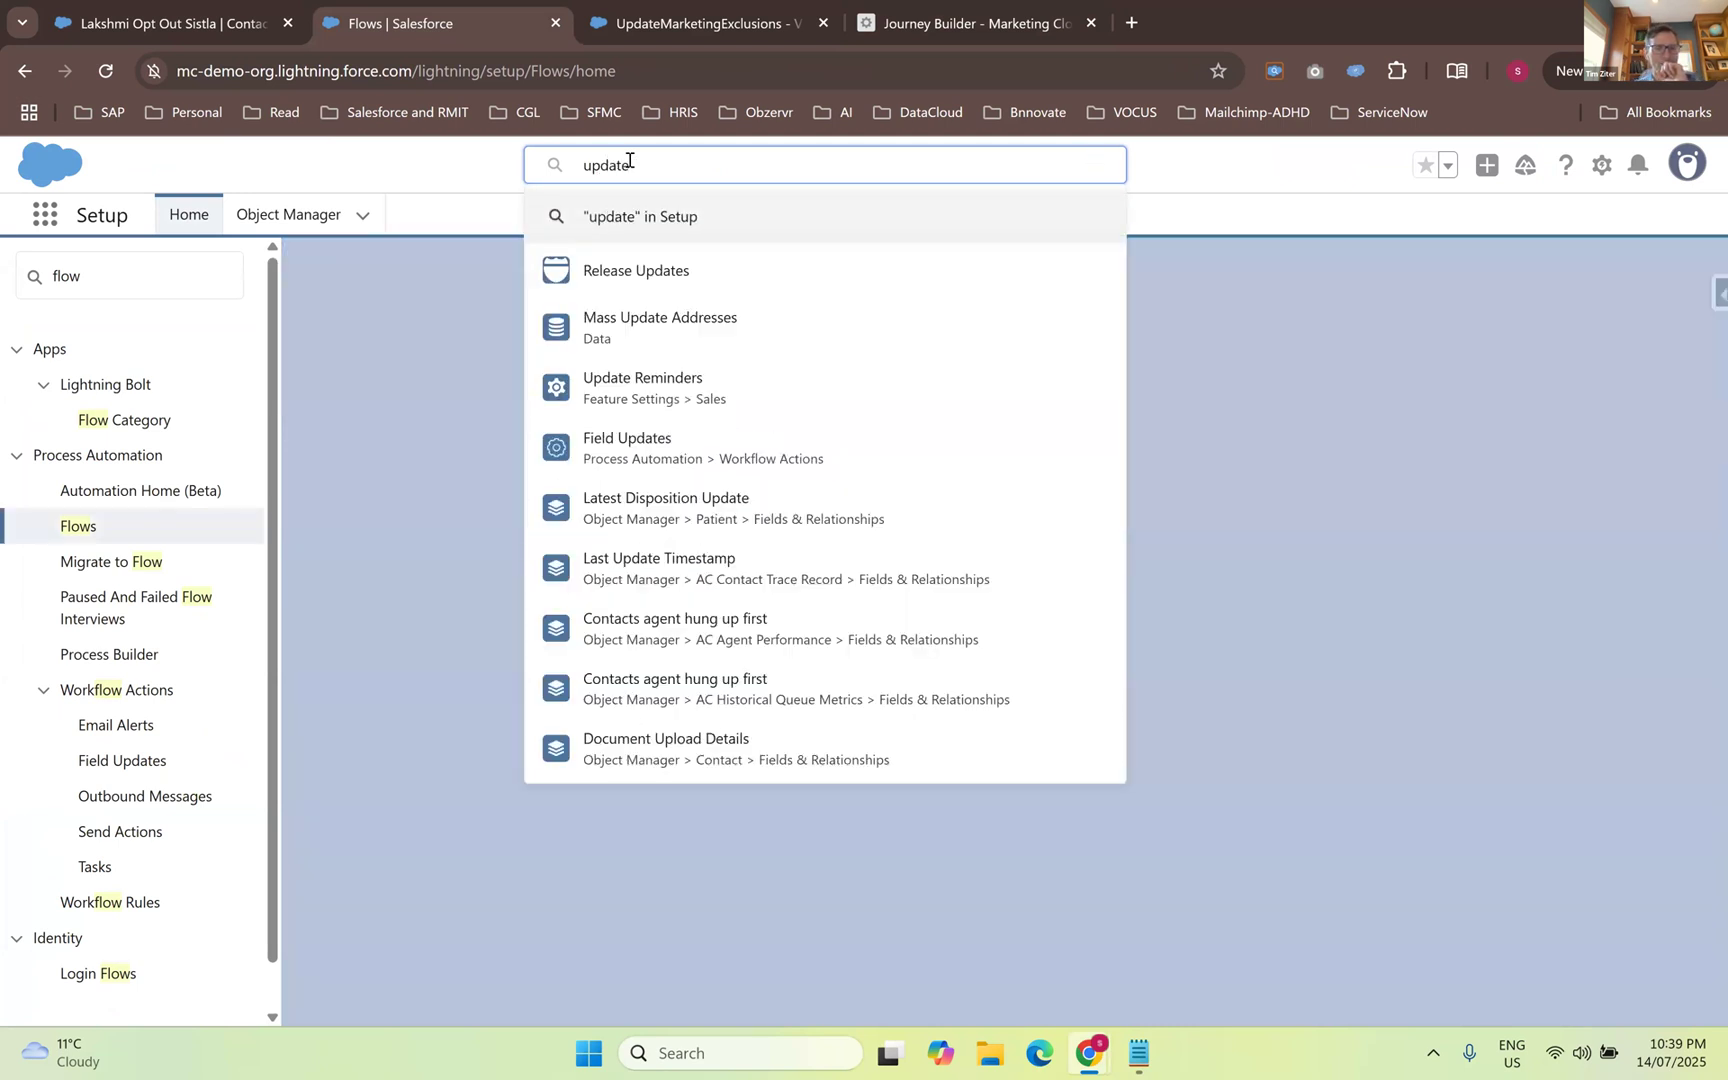
pyautogui.press('Return')
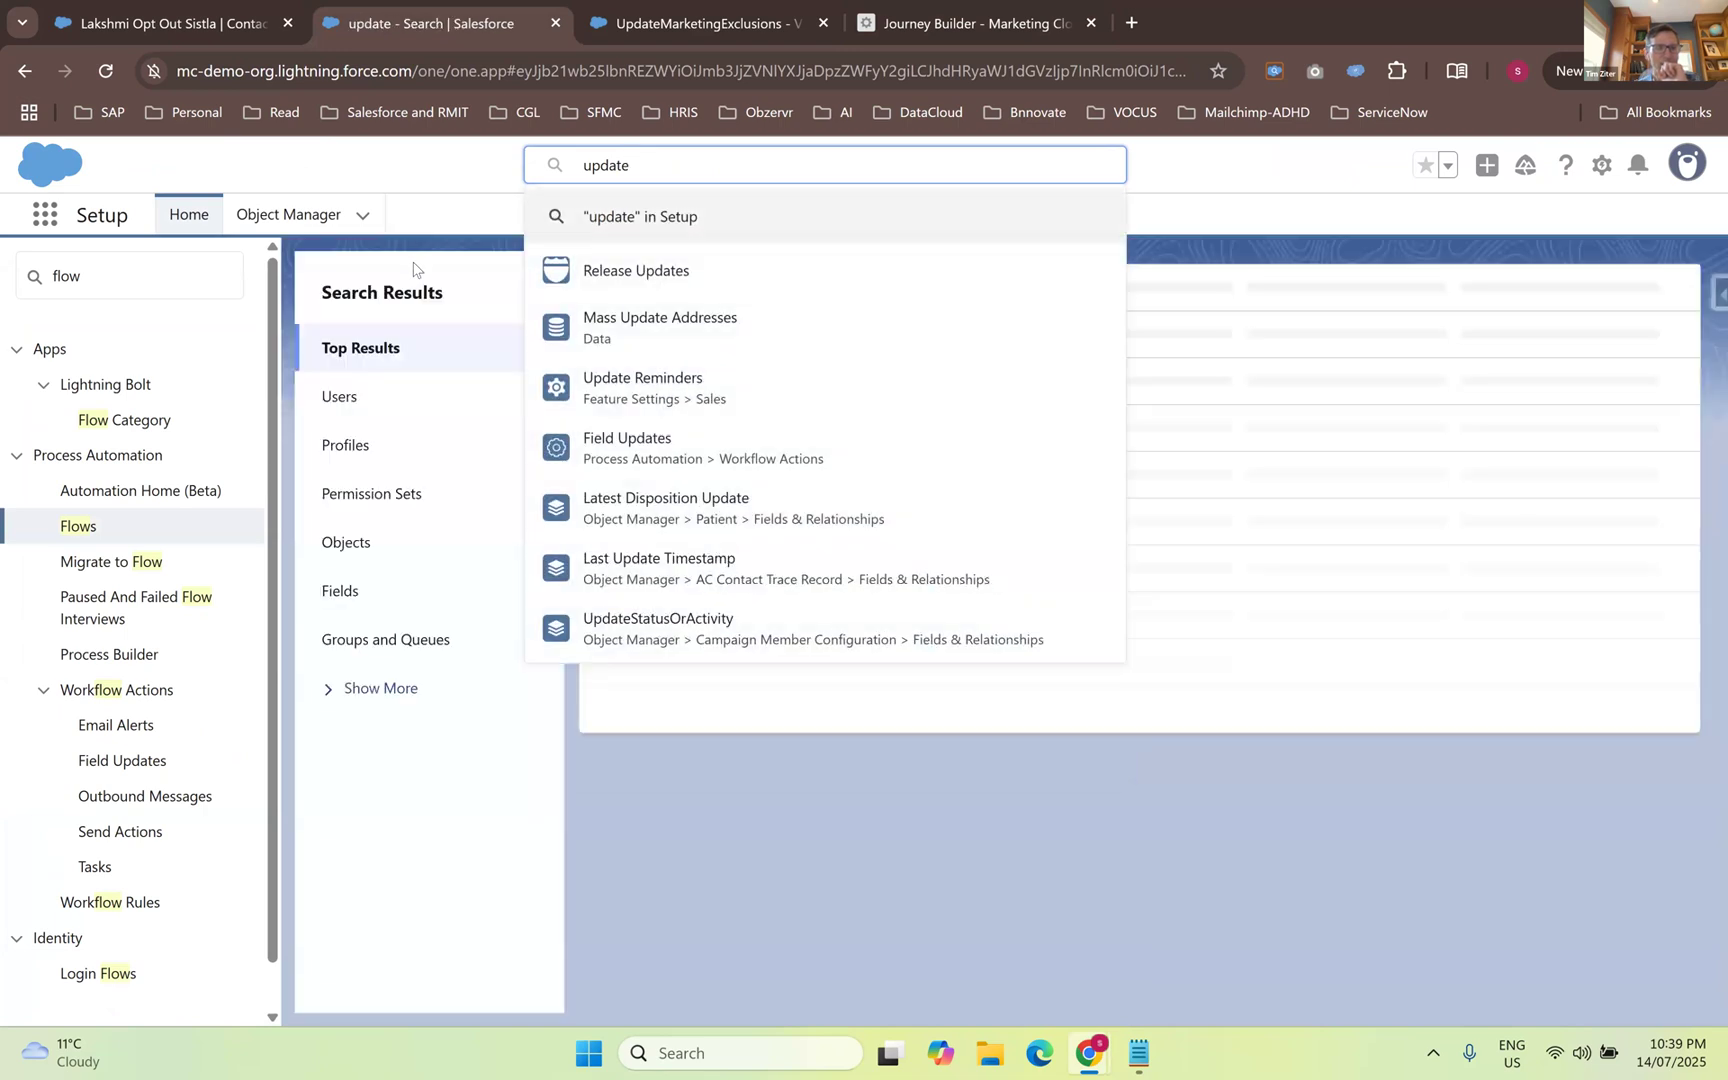
pyautogui.click(705, 850)
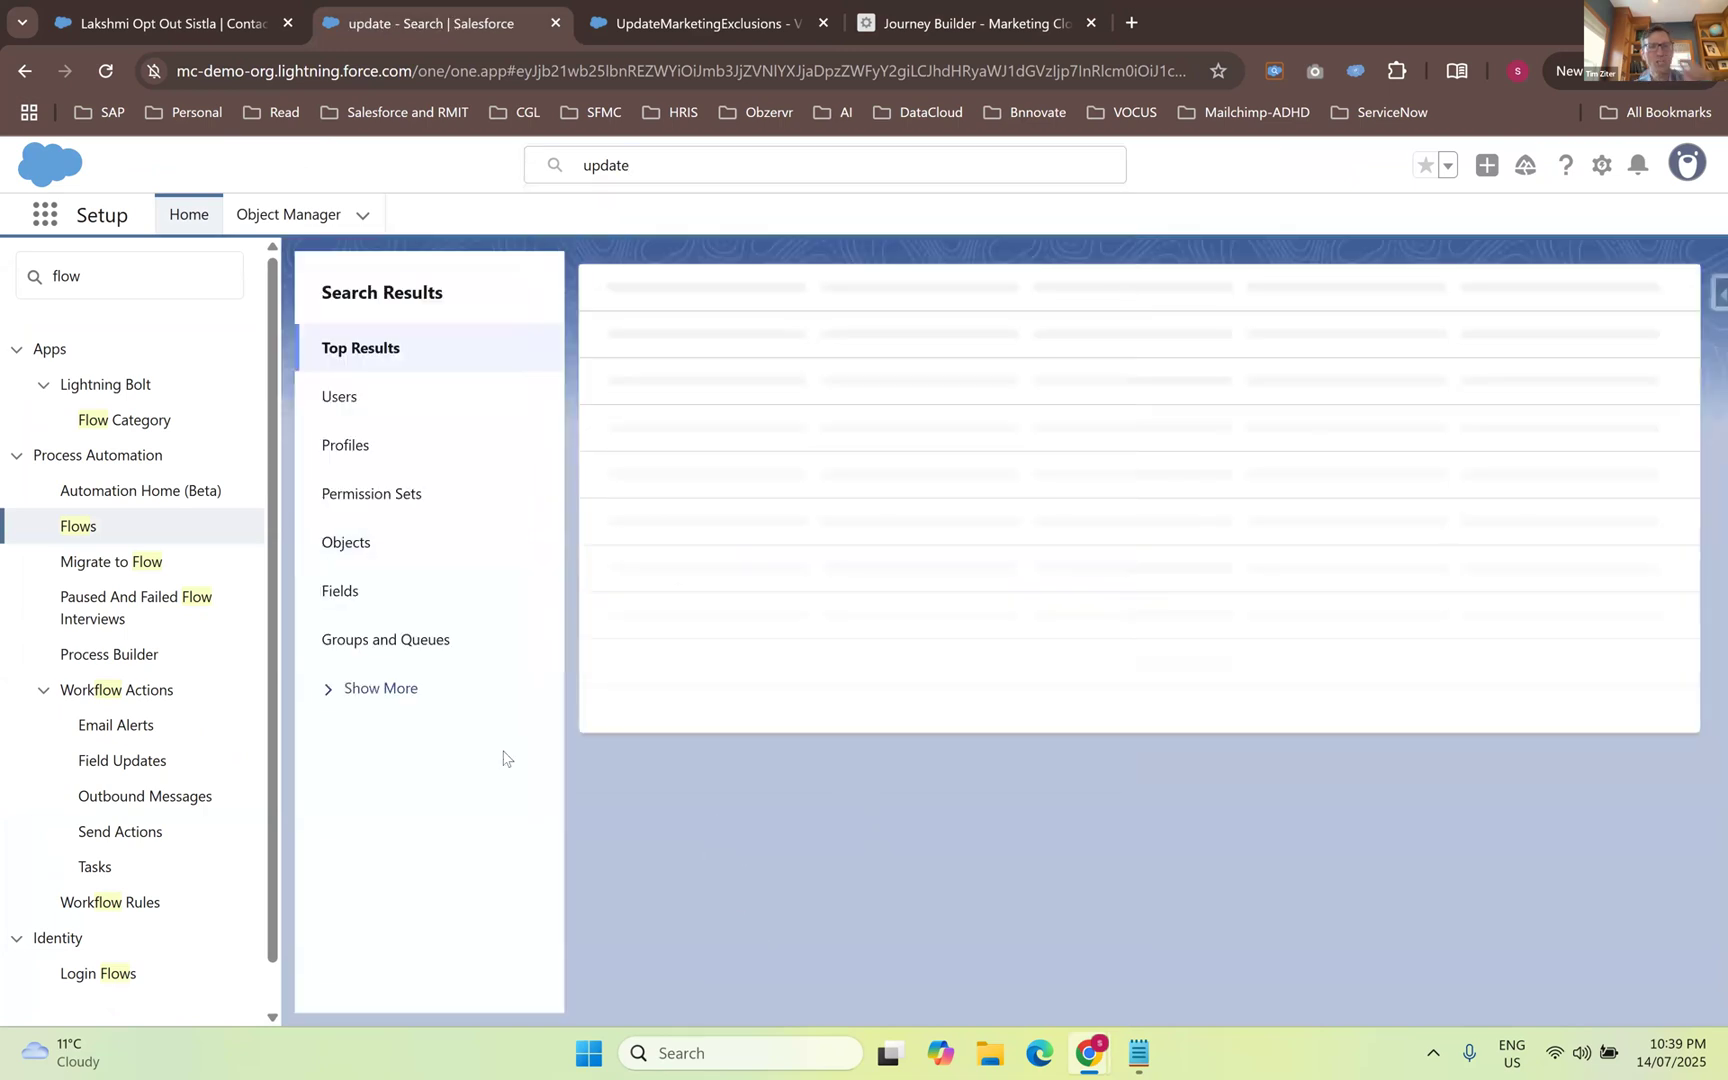
# - Find the UpdateMarketingExclusions flow in the list of all flows and open it in Flow Builder
pyautogui.click(80, 528)
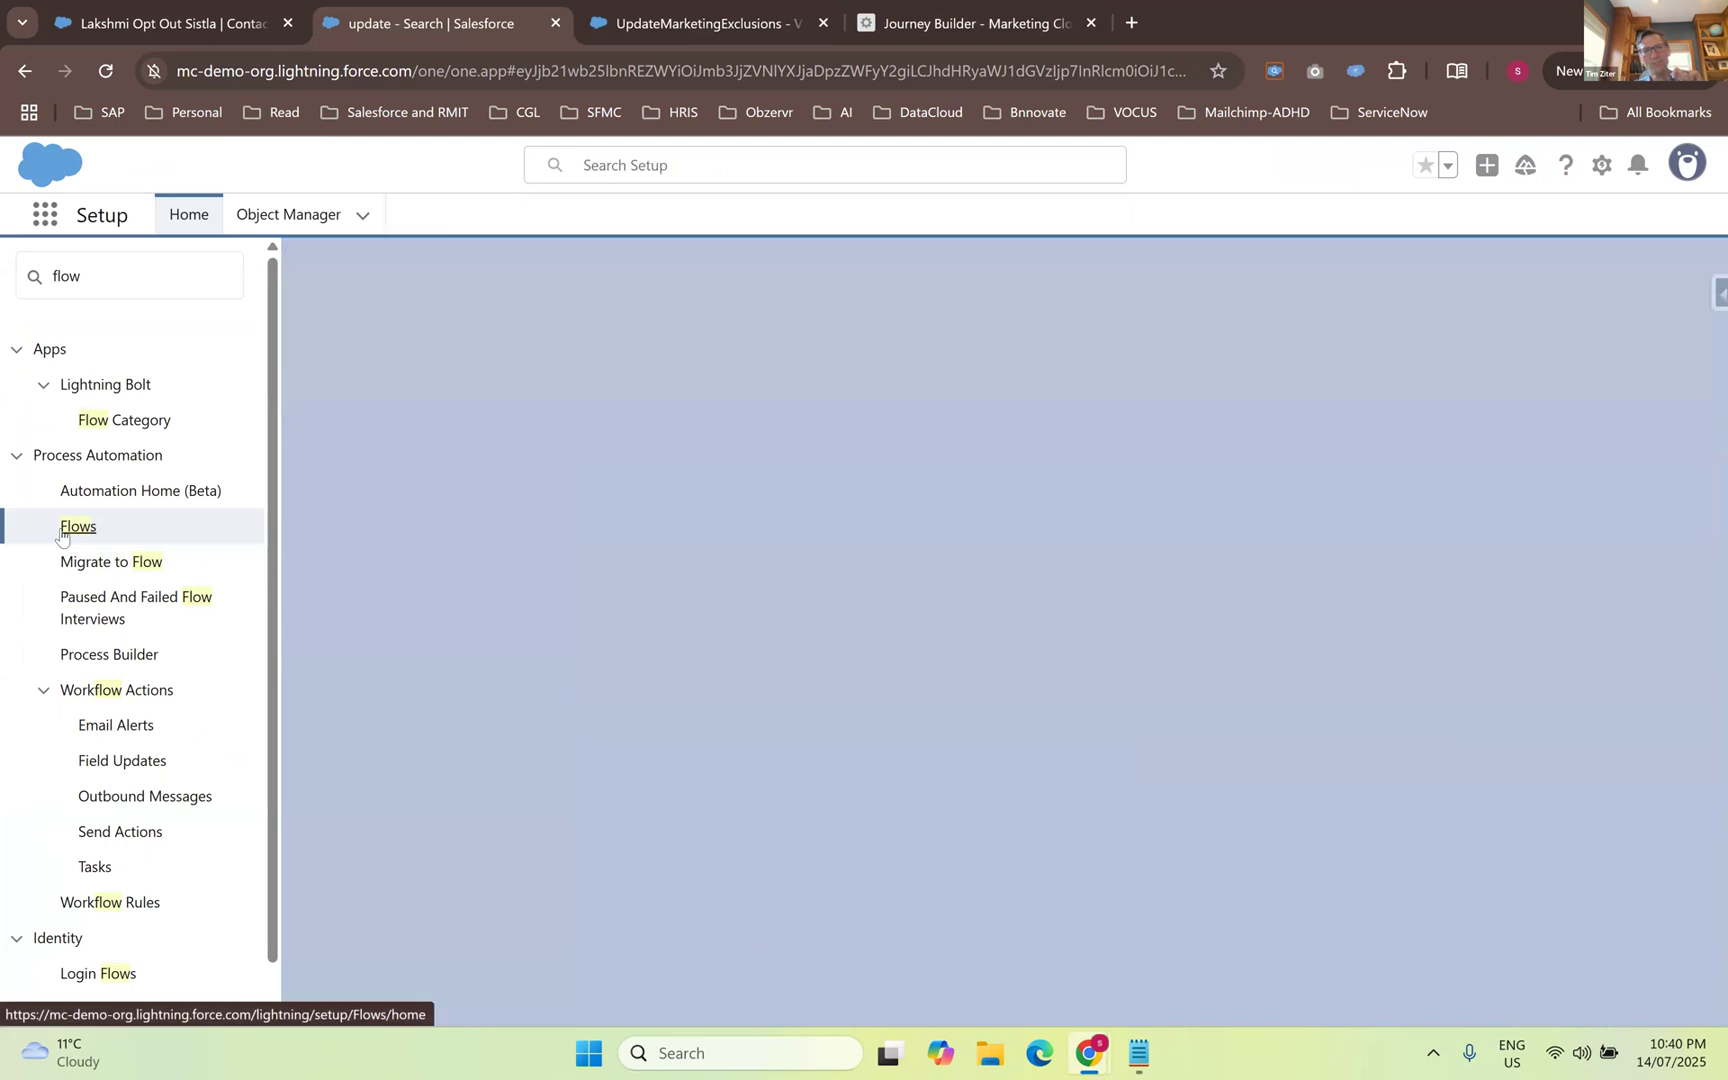
pyautogui.scroll(-10, 578, 789)
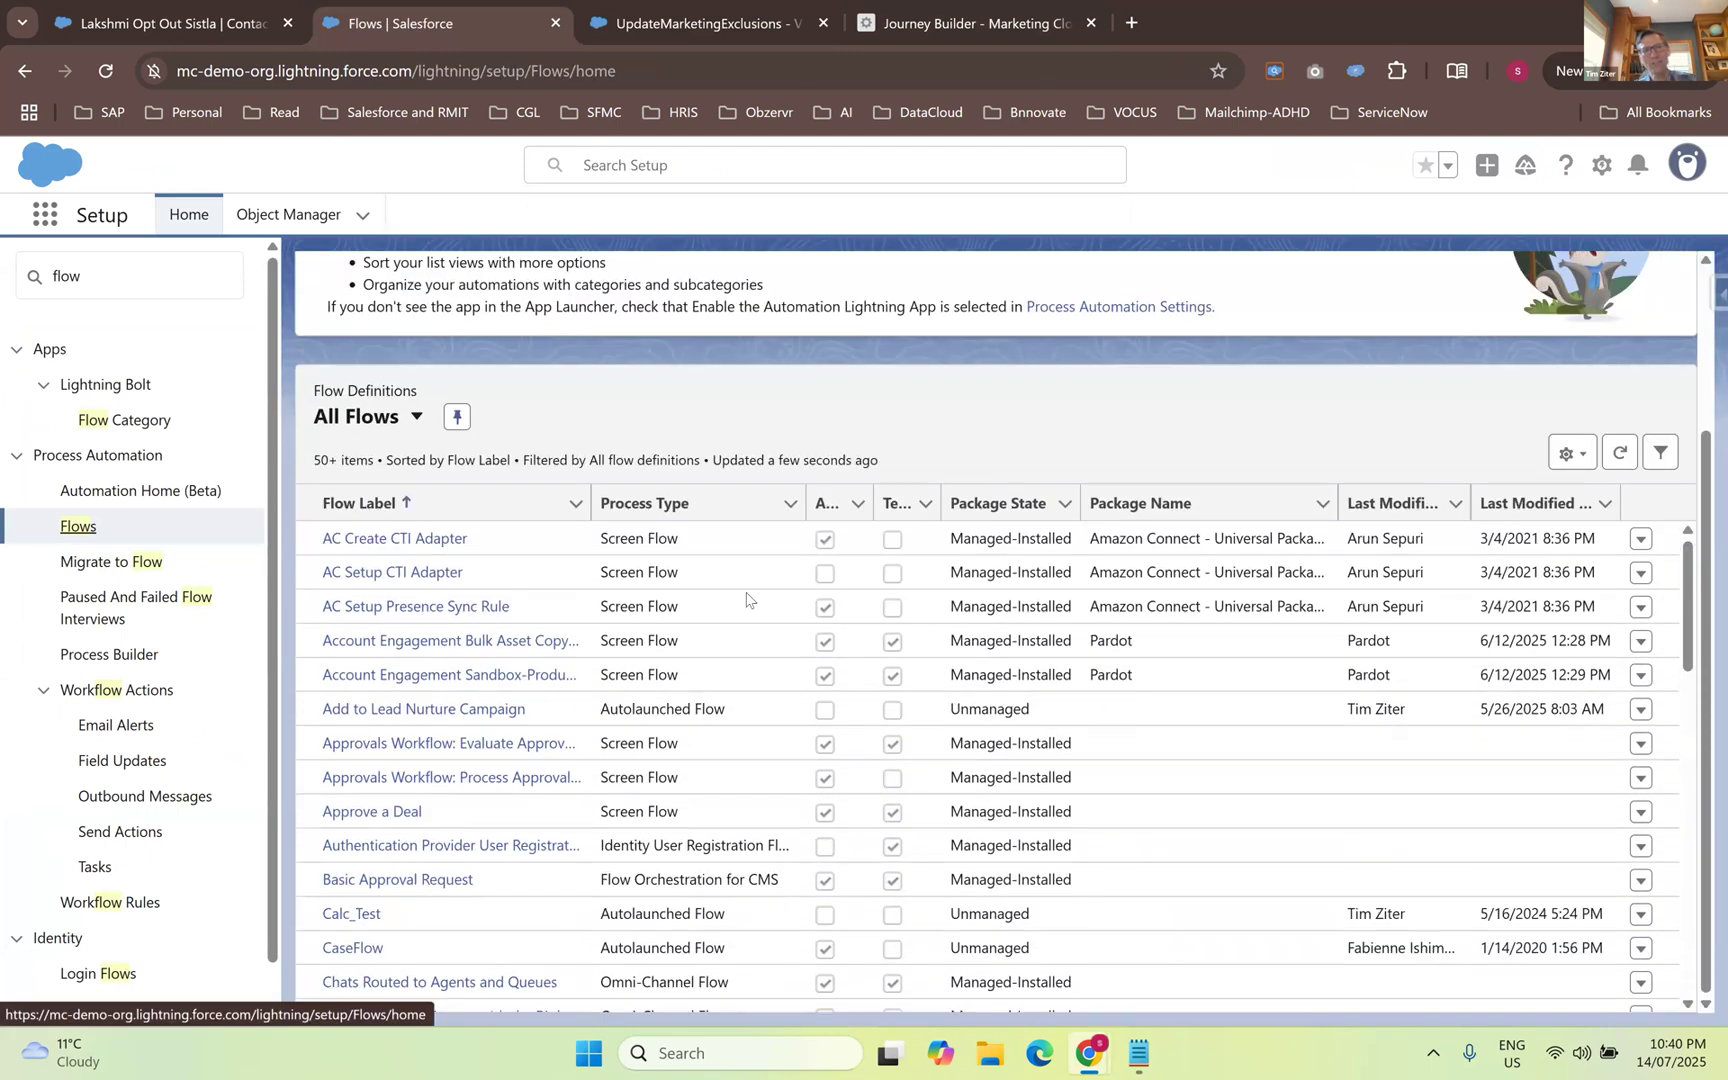
pyautogui.scroll(-4, 578, 789)
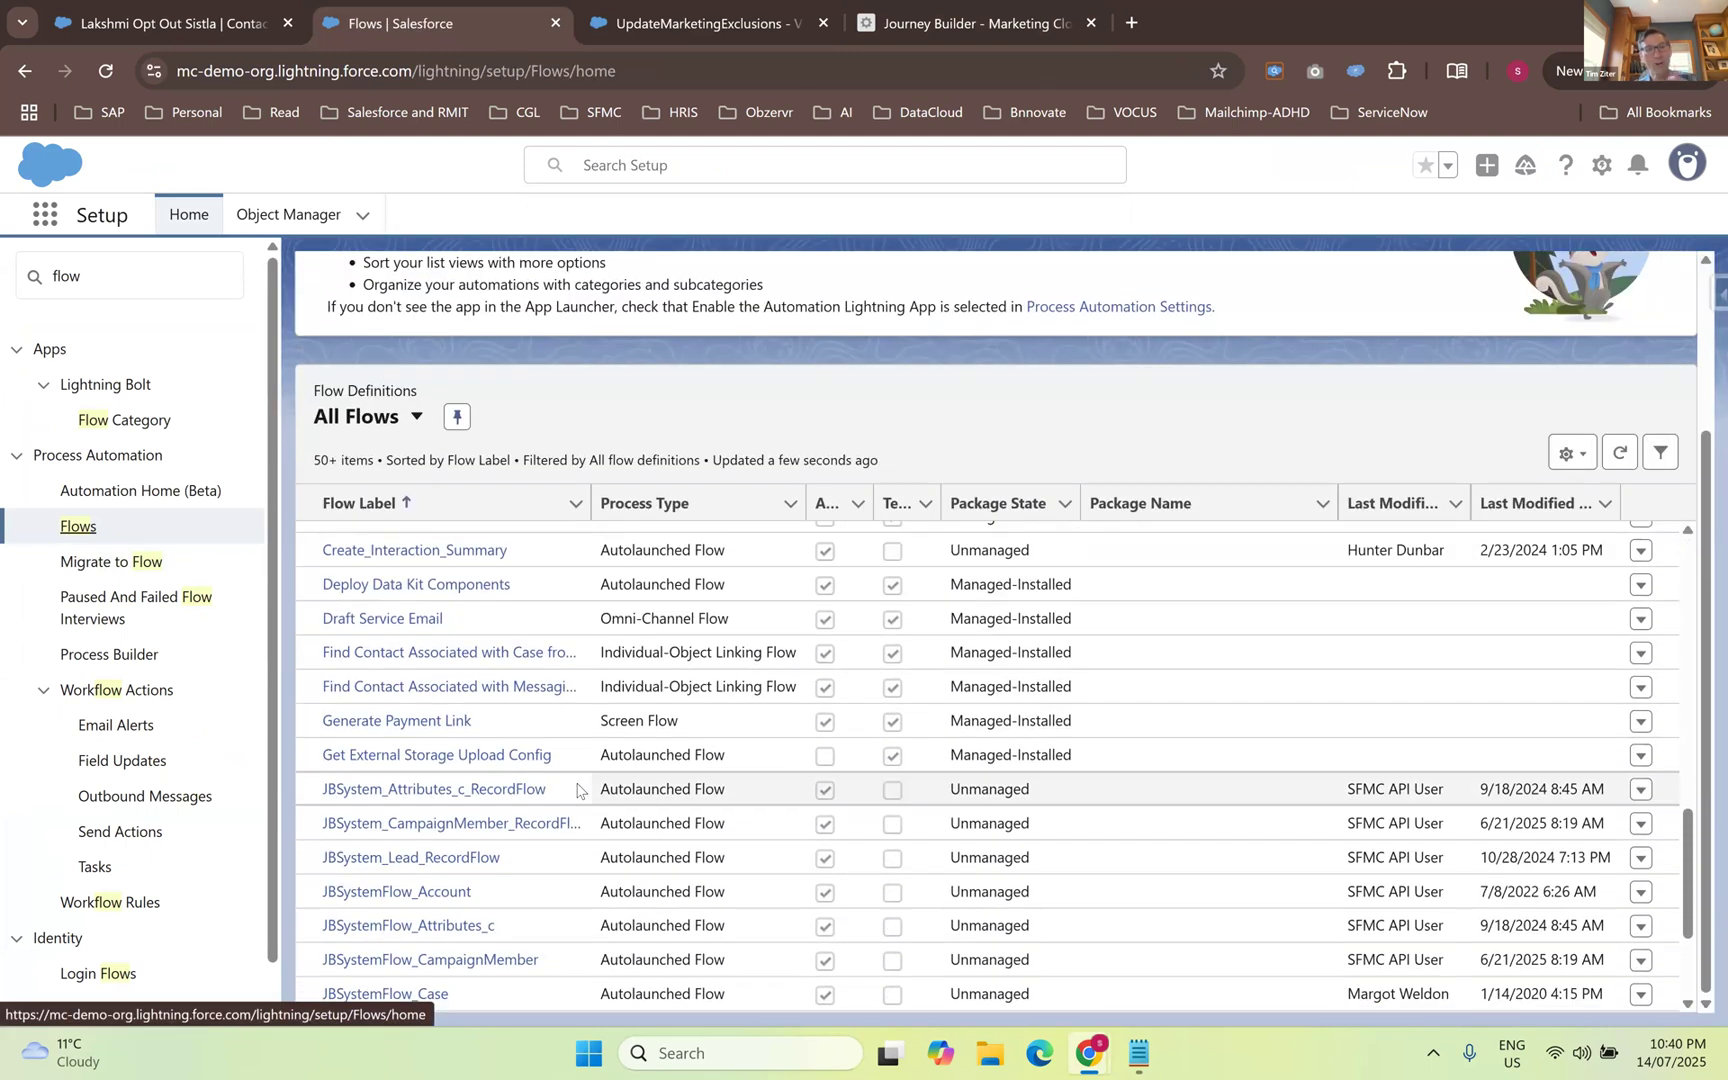
pyautogui.scroll(-2, 576, 800)
pyautogui.scroll(-6, 576, 805)
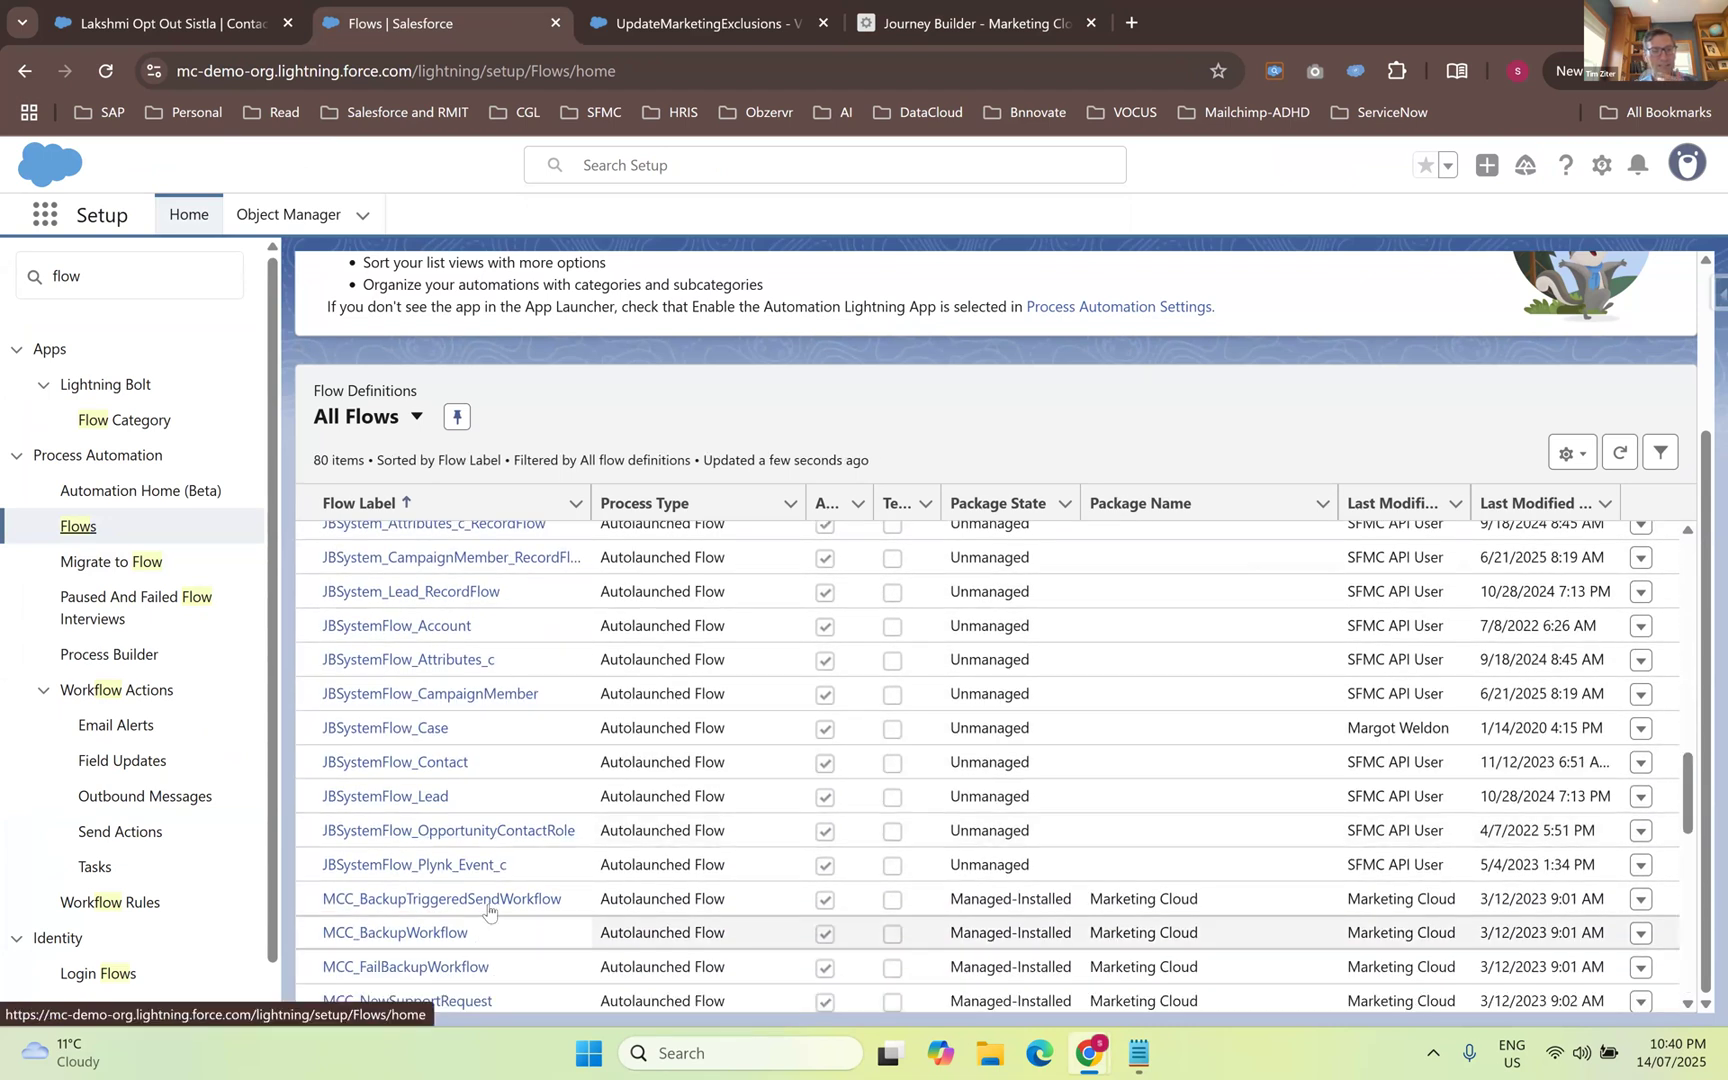
pyautogui.scroll(-5, 489, 910)
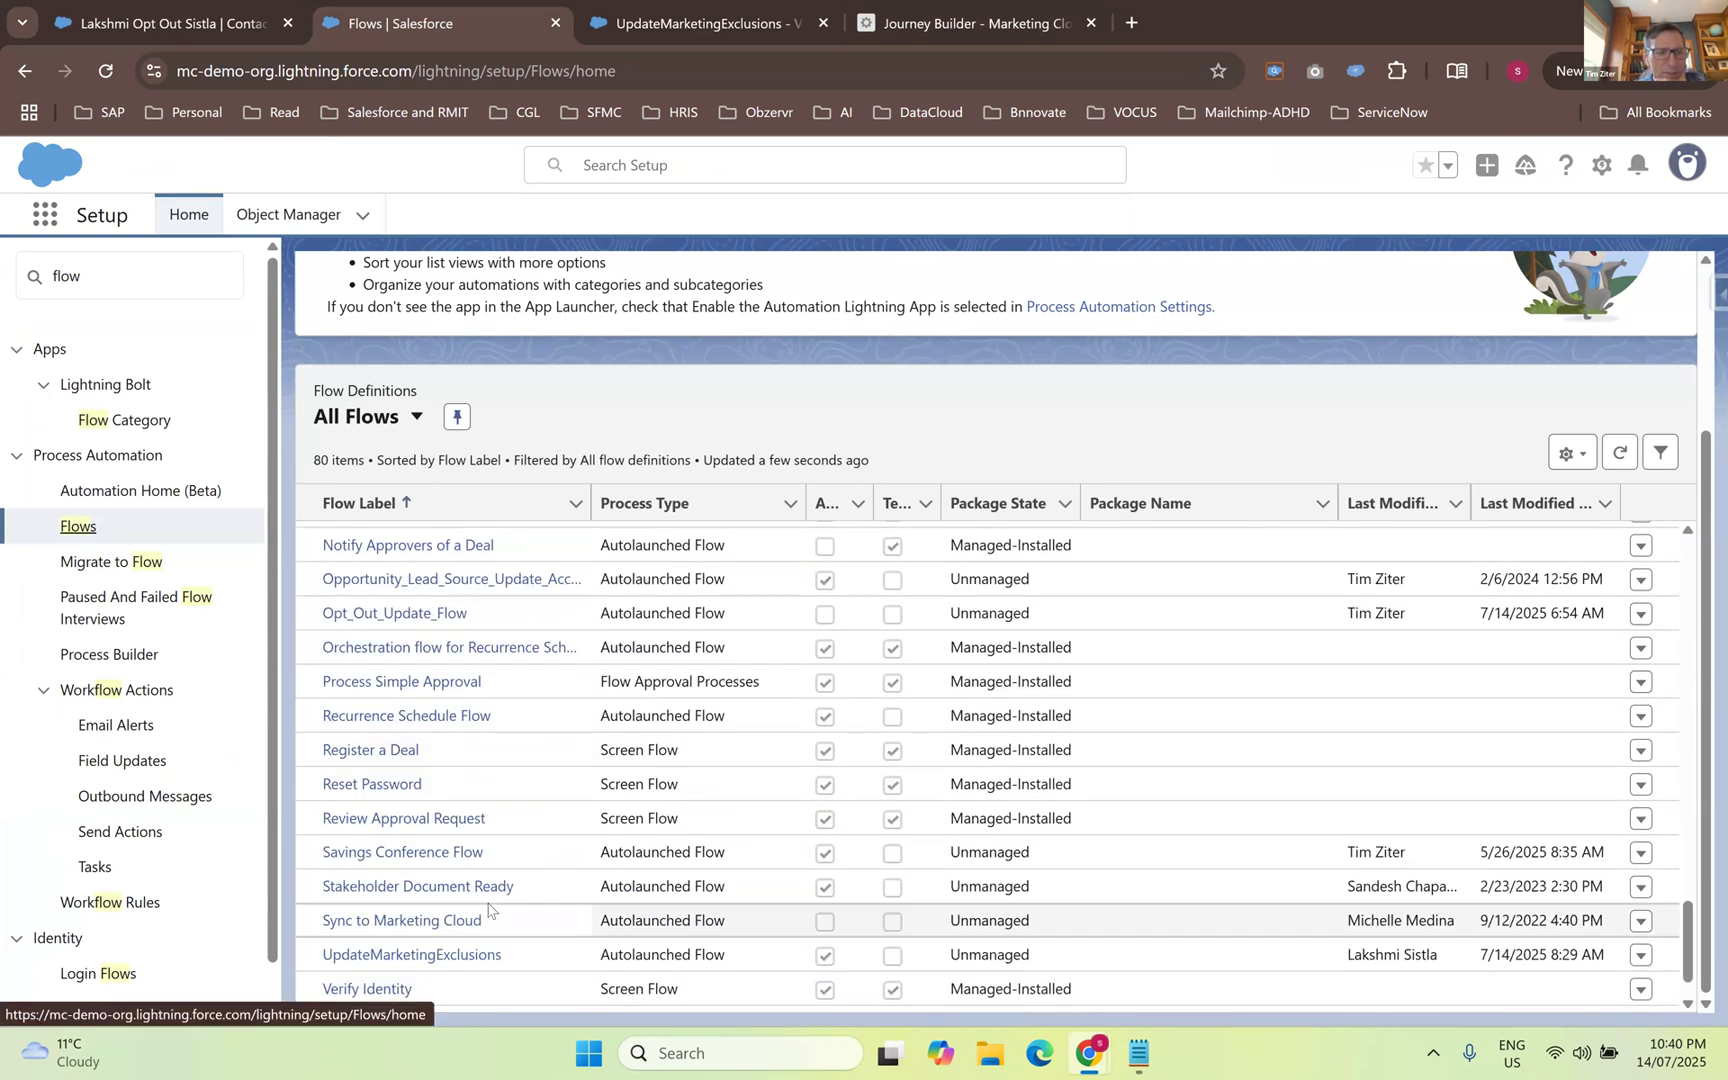
pyautogui.click(461, 955)
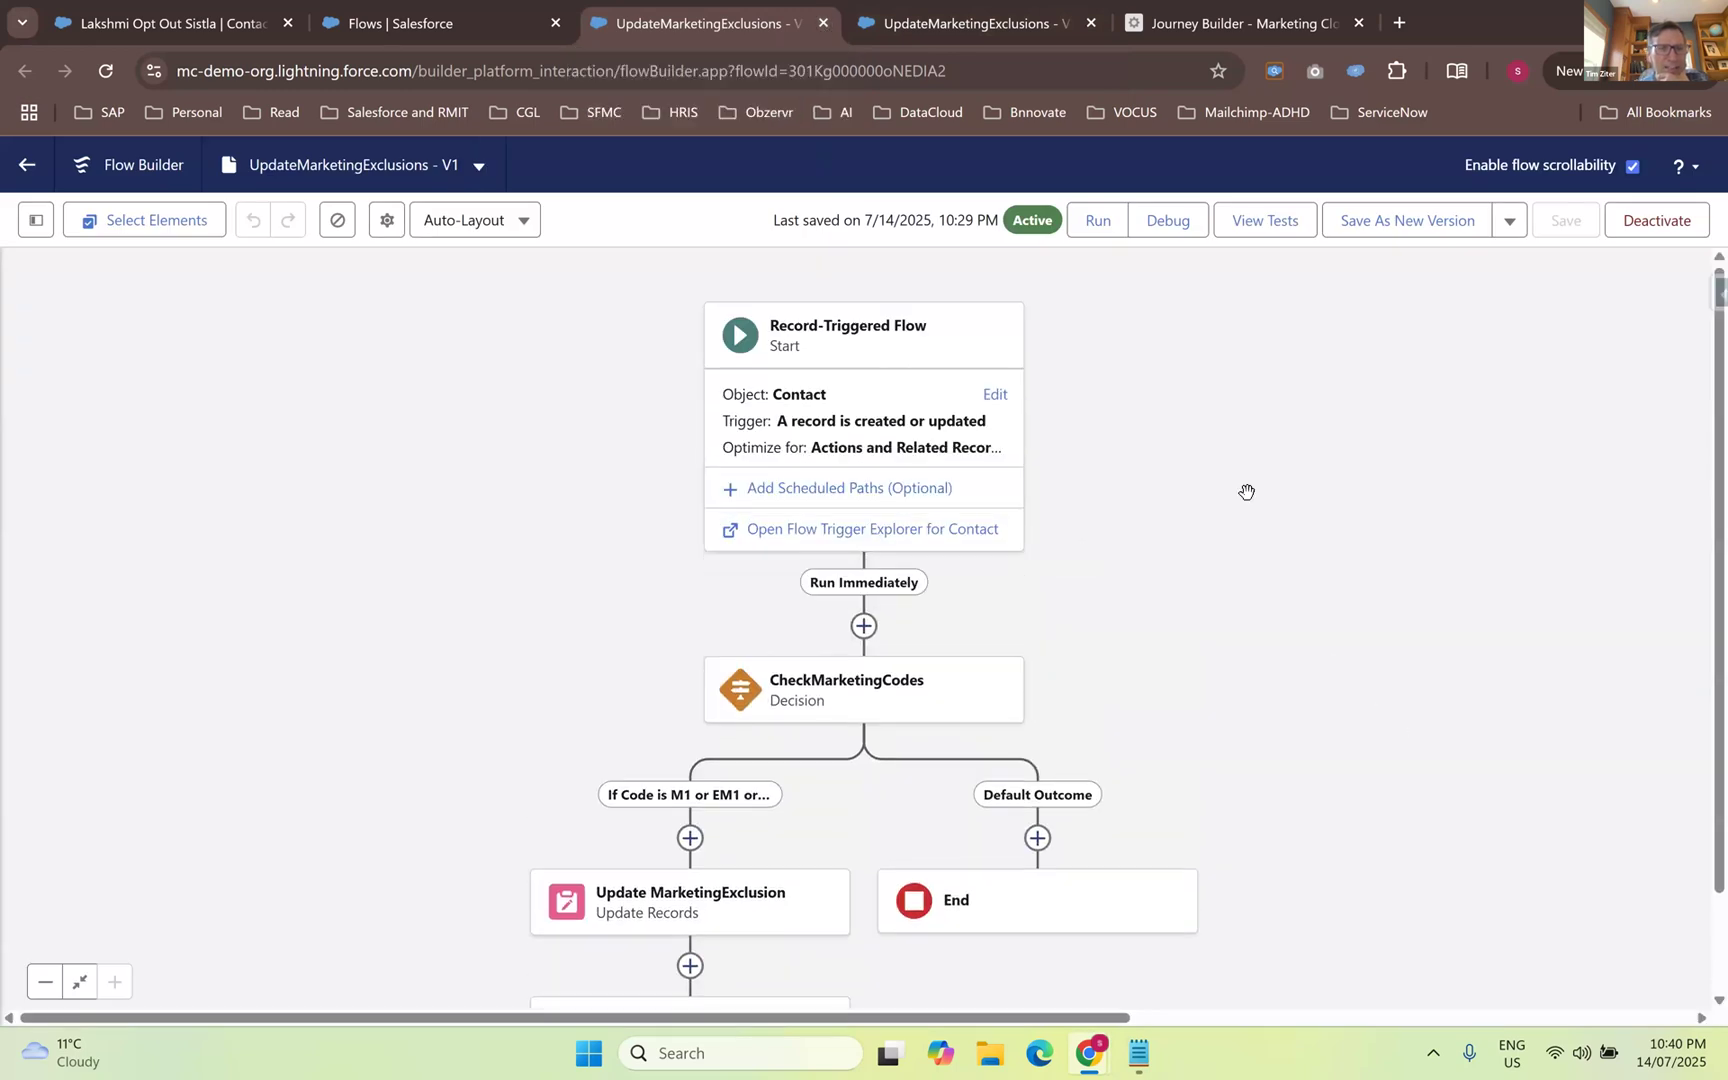
# - Open the CheckMarketingCodes decision and examine its conditional outcome and default outcome
pyautogui.scroll(-1, 1030, 640)
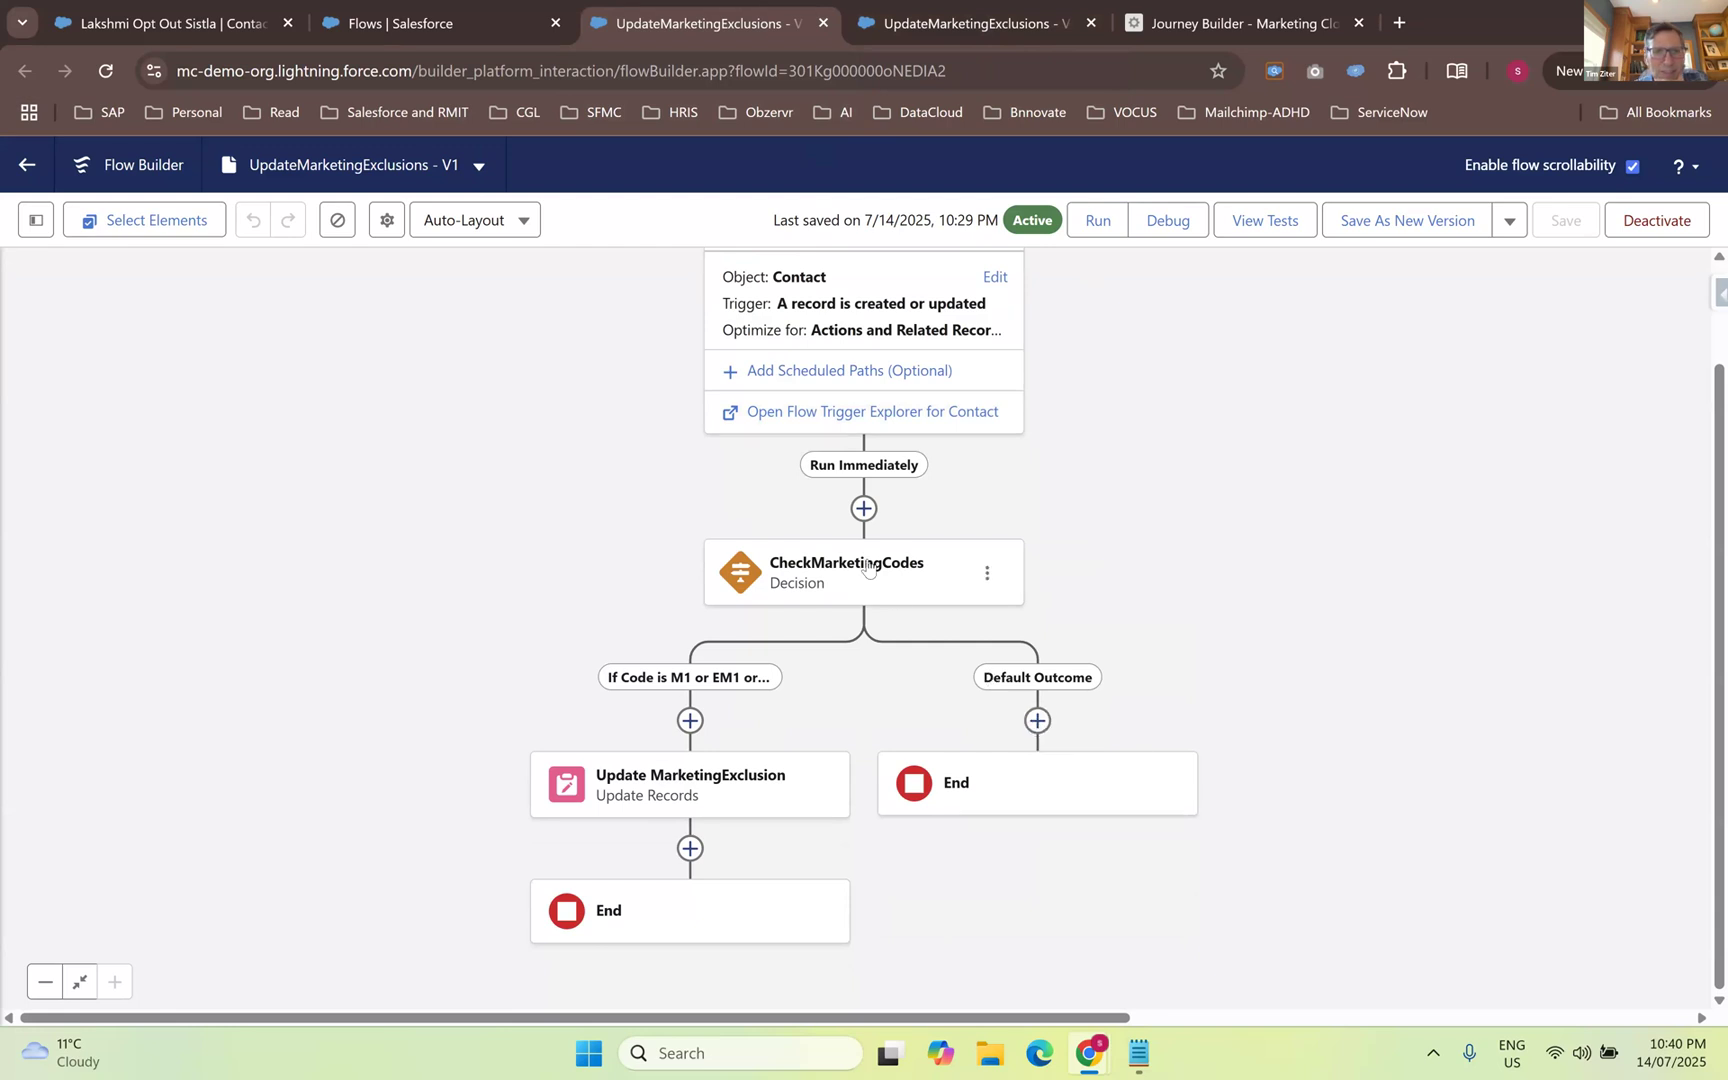
pyautogui.click(866, 566)
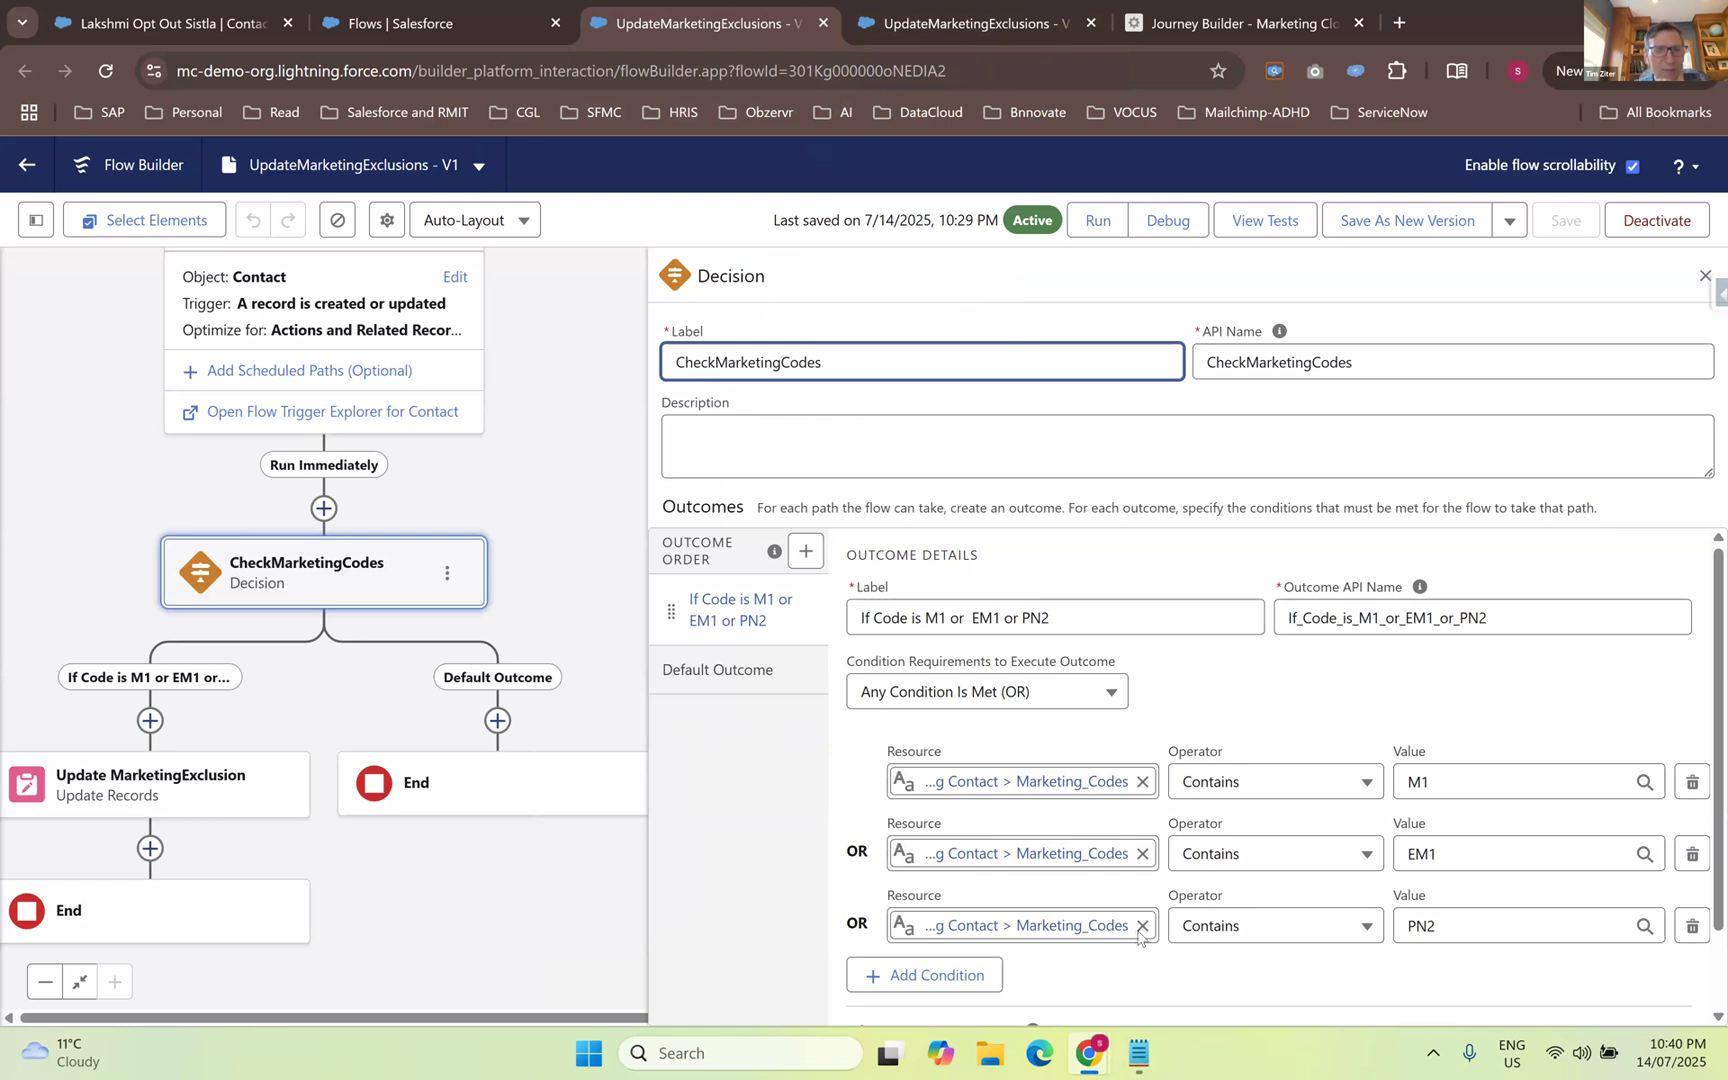
pyautogui.click(760, 666)
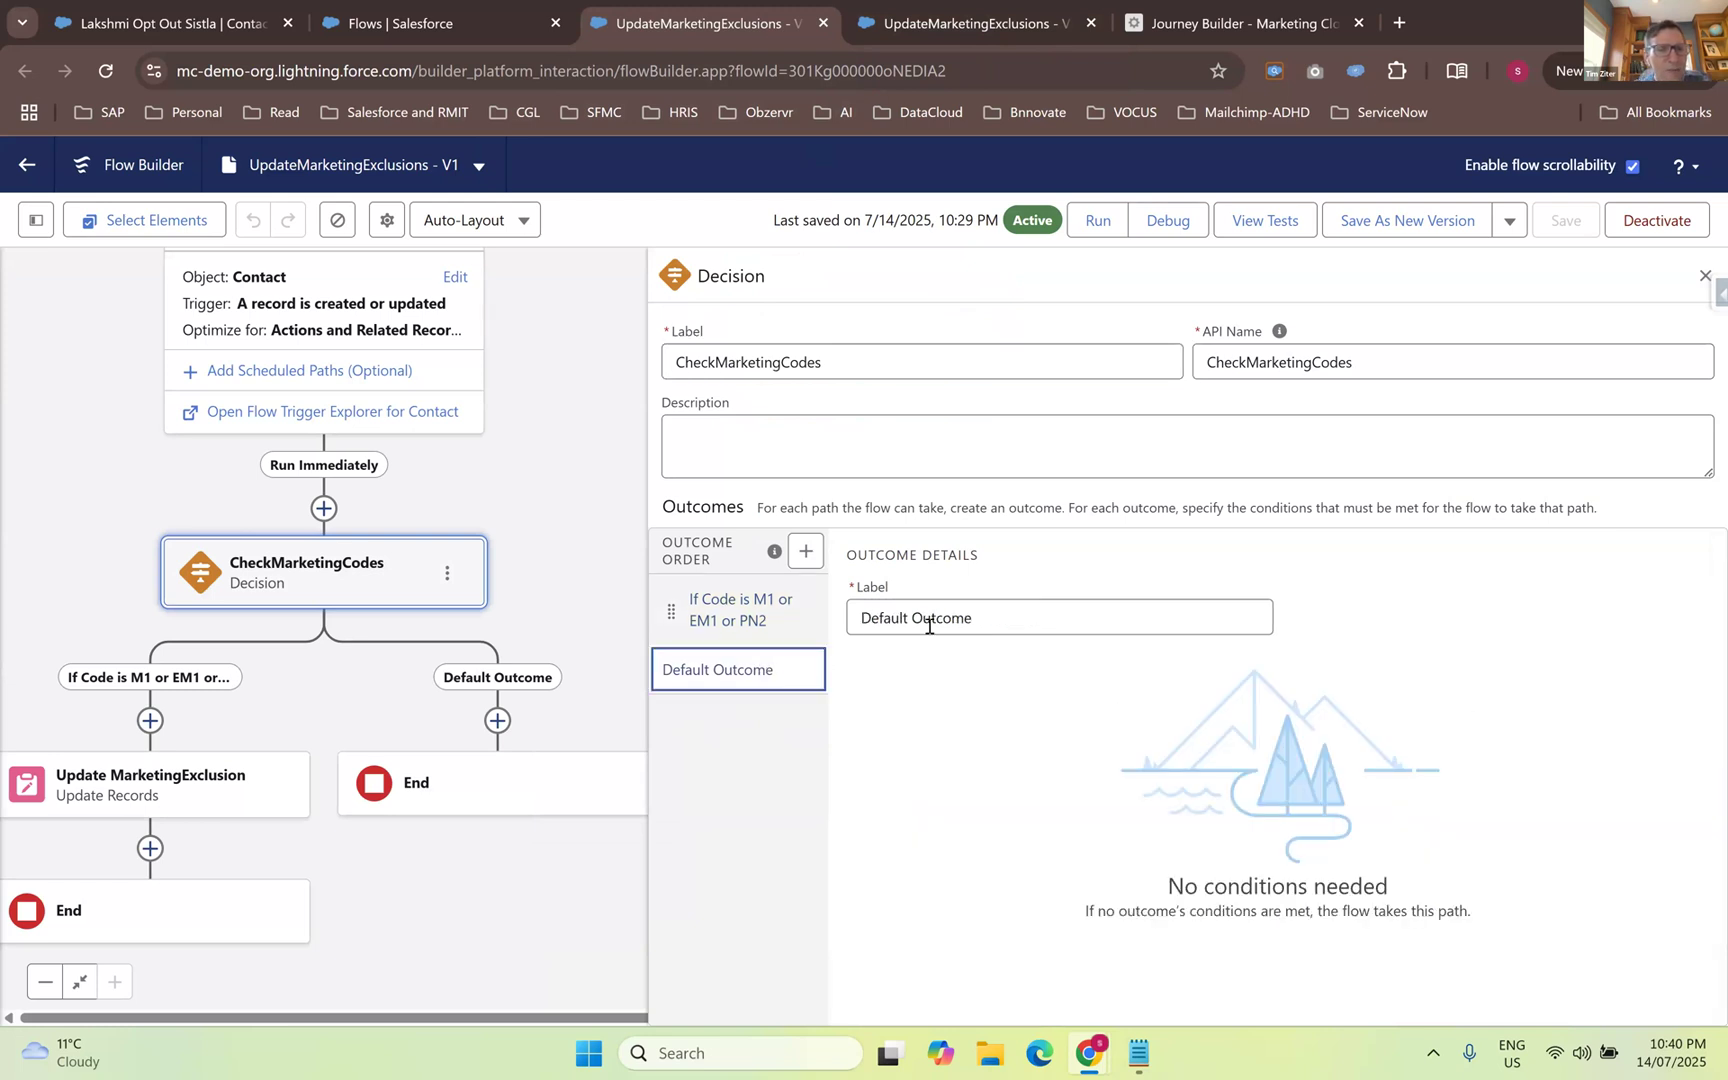
pyautogui.click(805, 552)
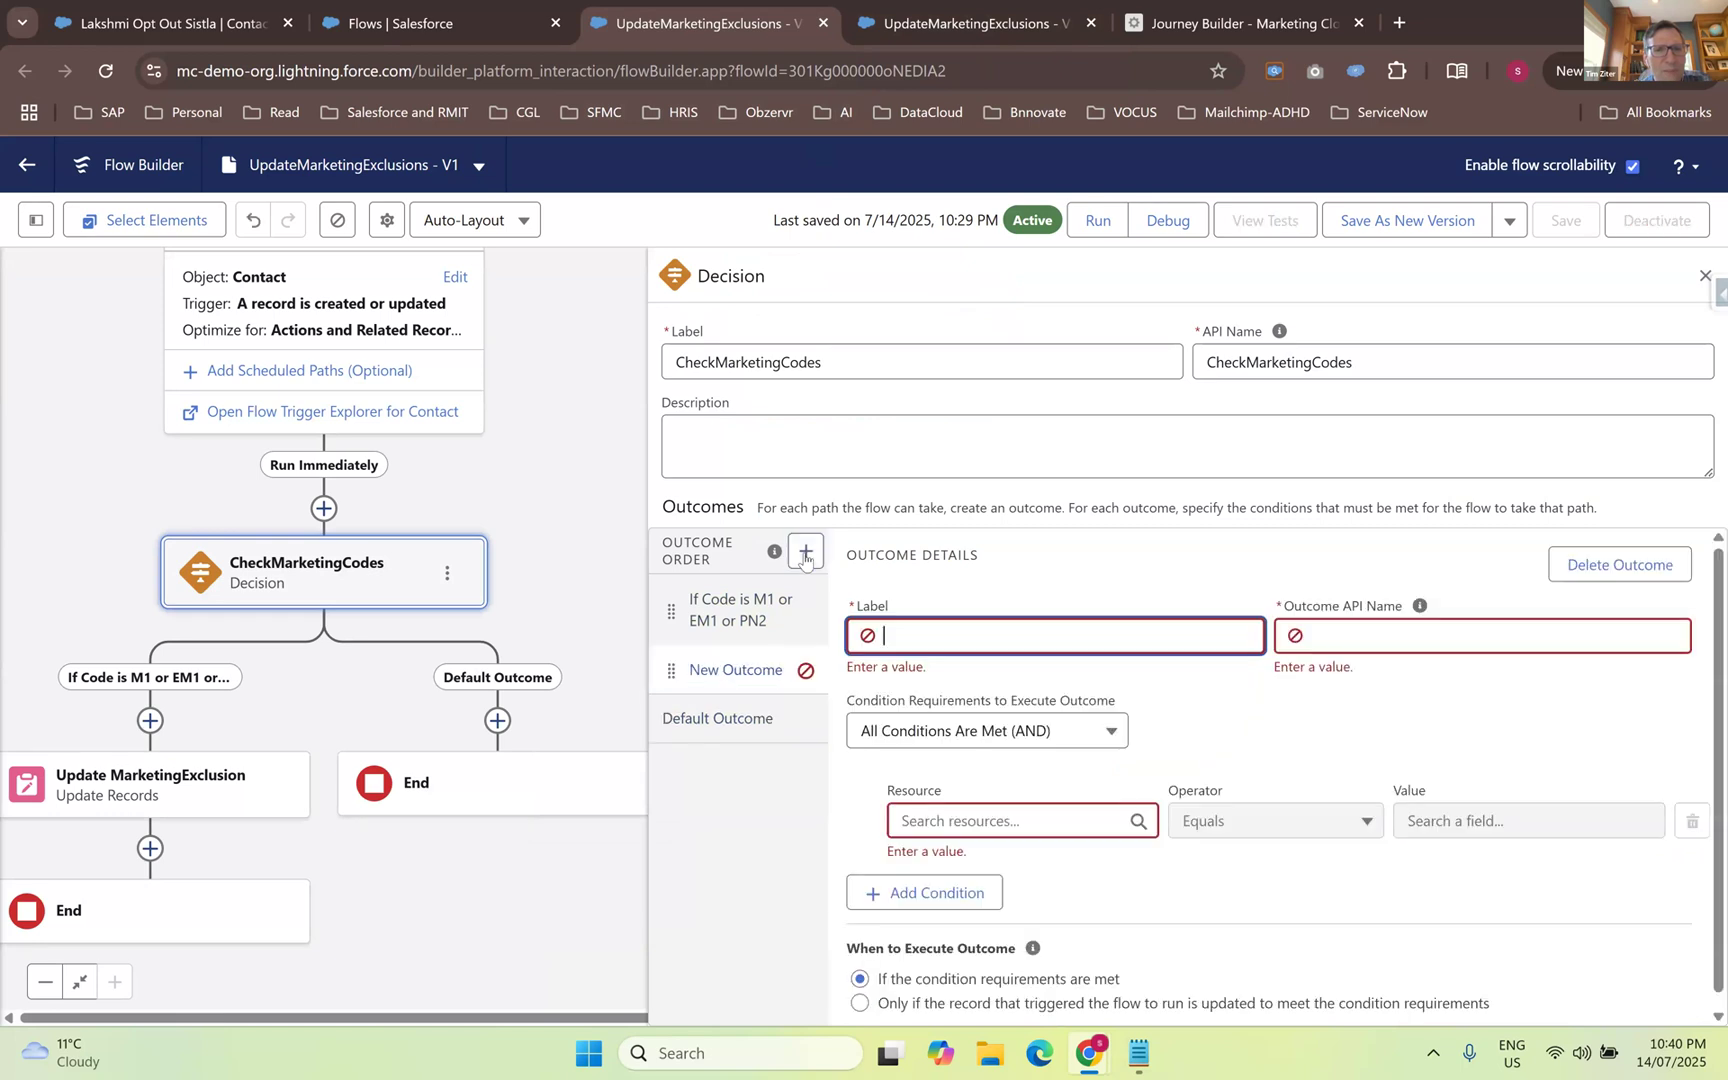
pyautogui.click(755, 679)
pyautogui.click(918, 631)
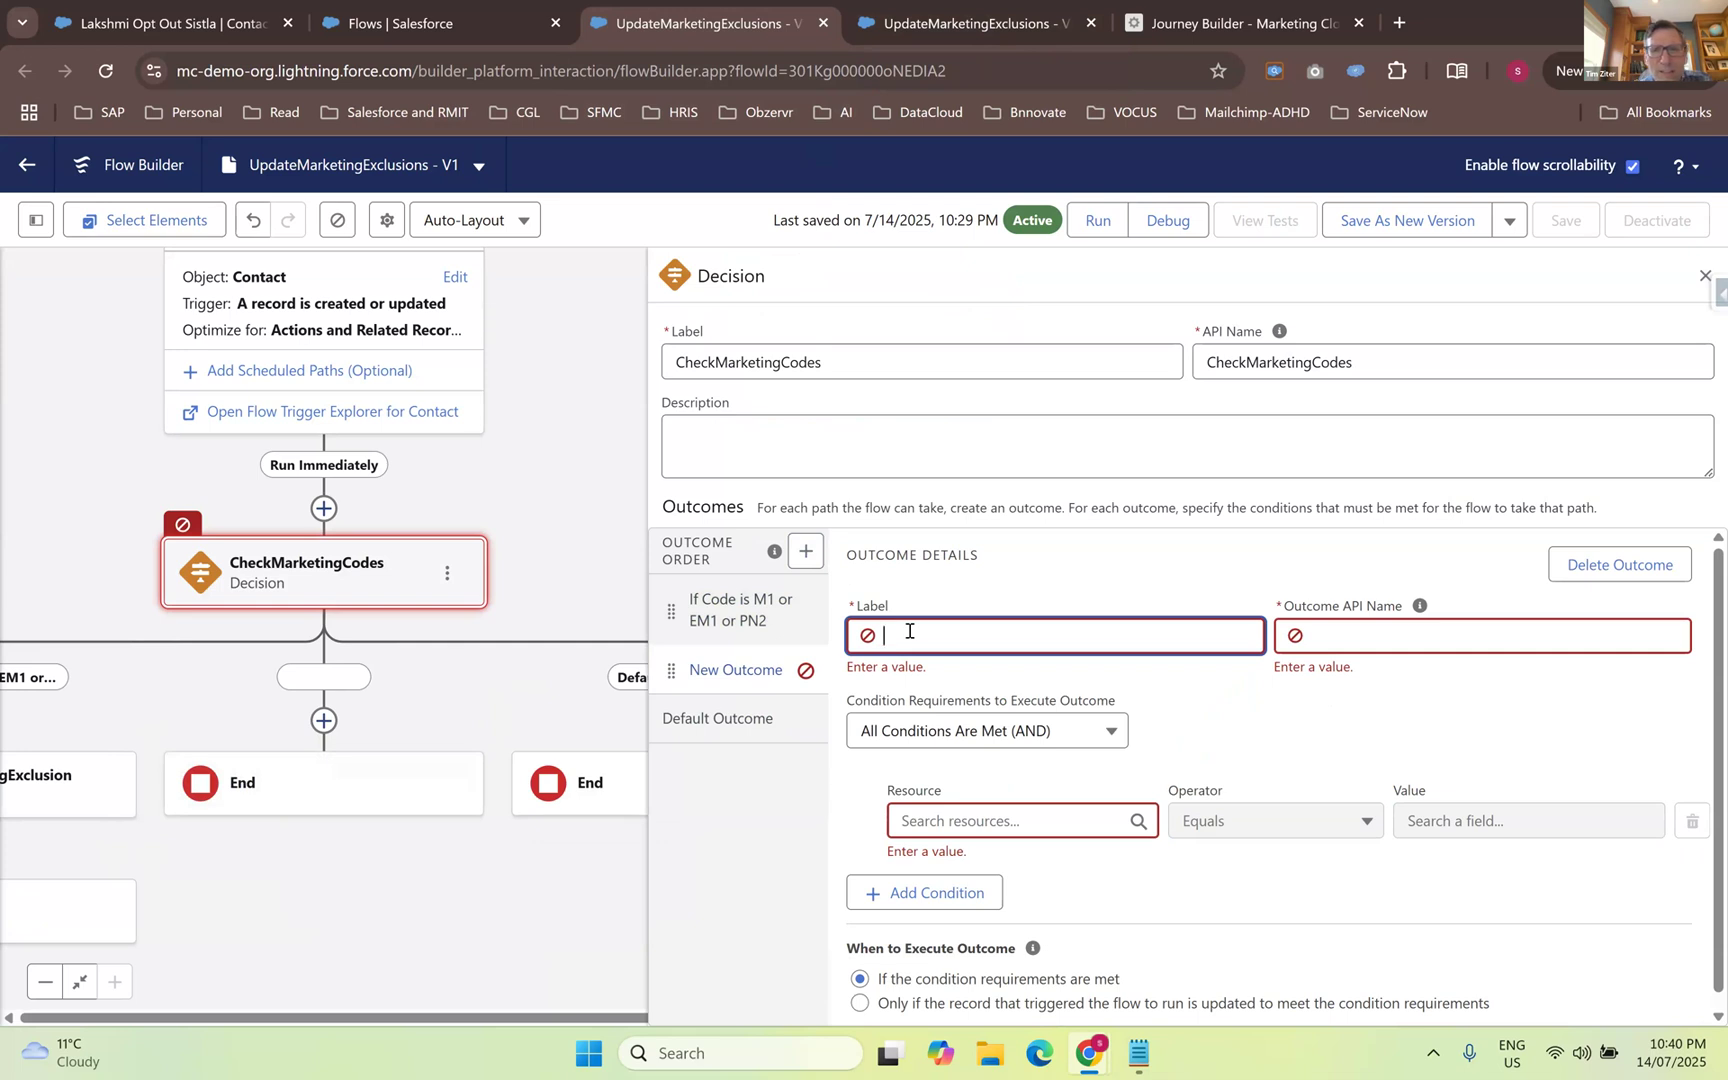
pyautogui.click(802, 683)
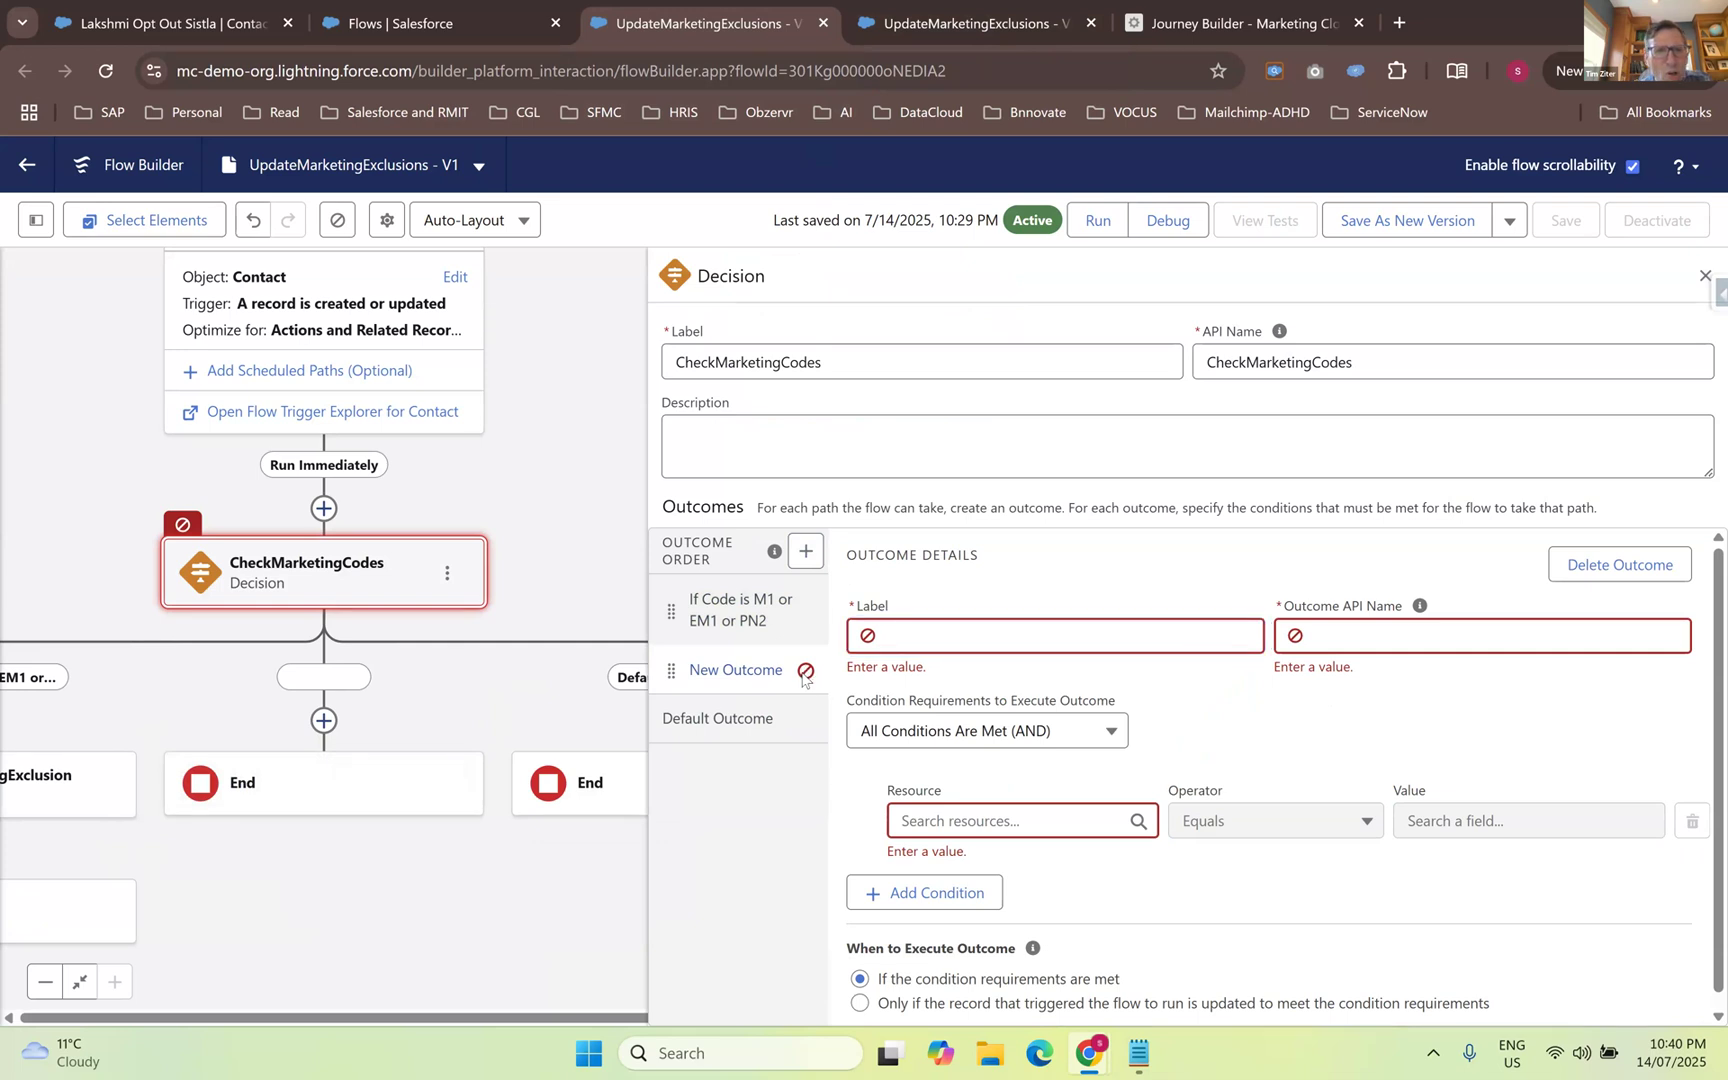
pyautogui.click(802, 683)
pyautogui.click(1621, 566)
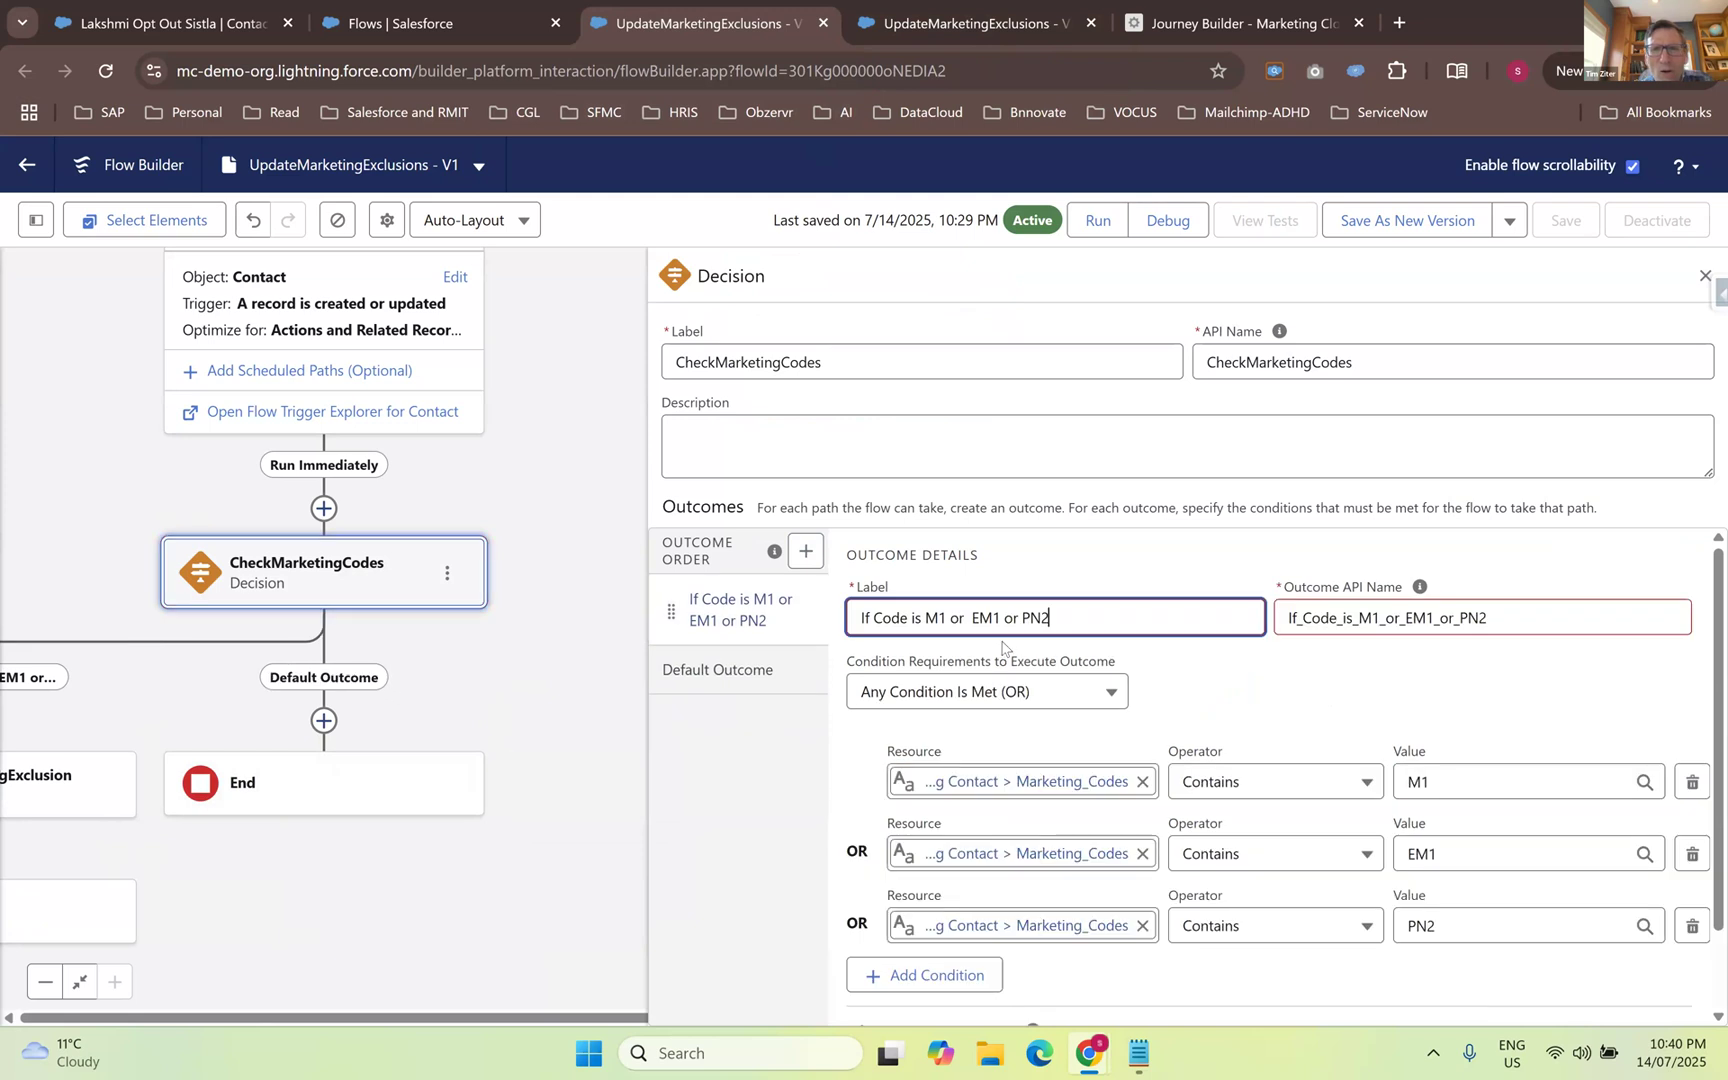
# - Add an Update Triggering Record element to the Default Outcome path and label it UpdateExclusionsToFalse
pyautogui.click(756, 669)
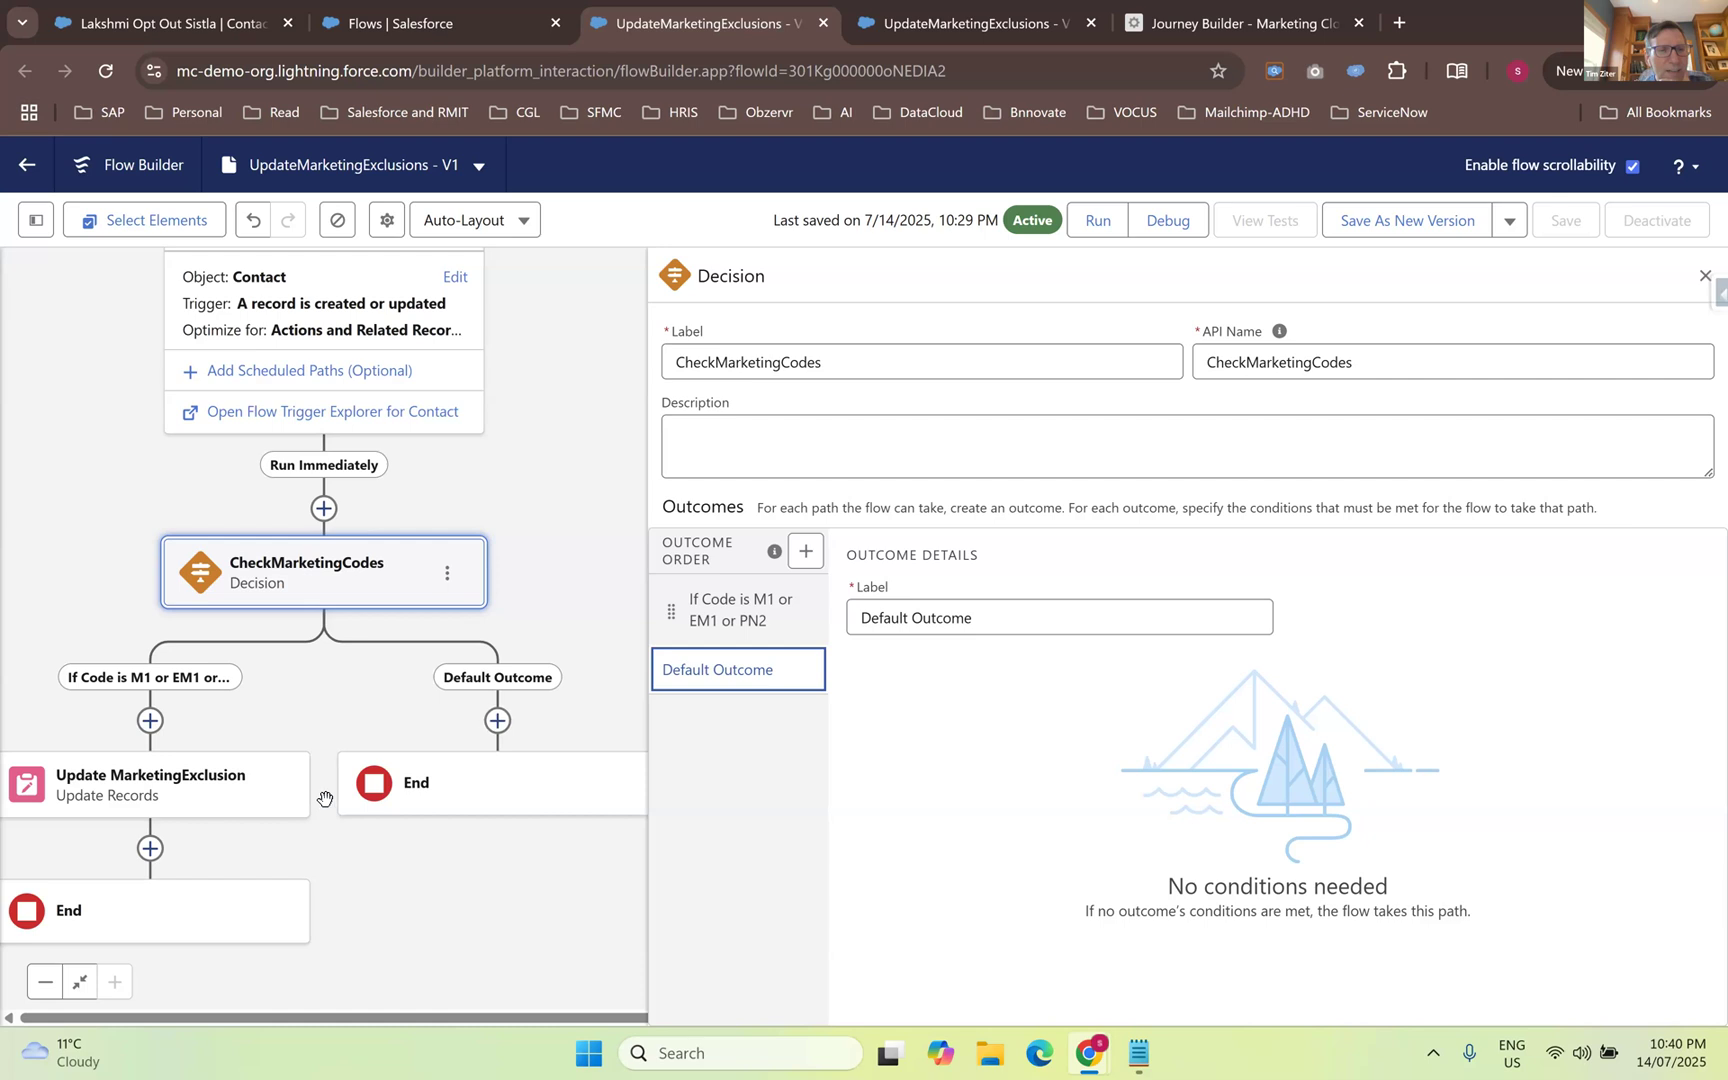
pyautogui.click(497, 722)
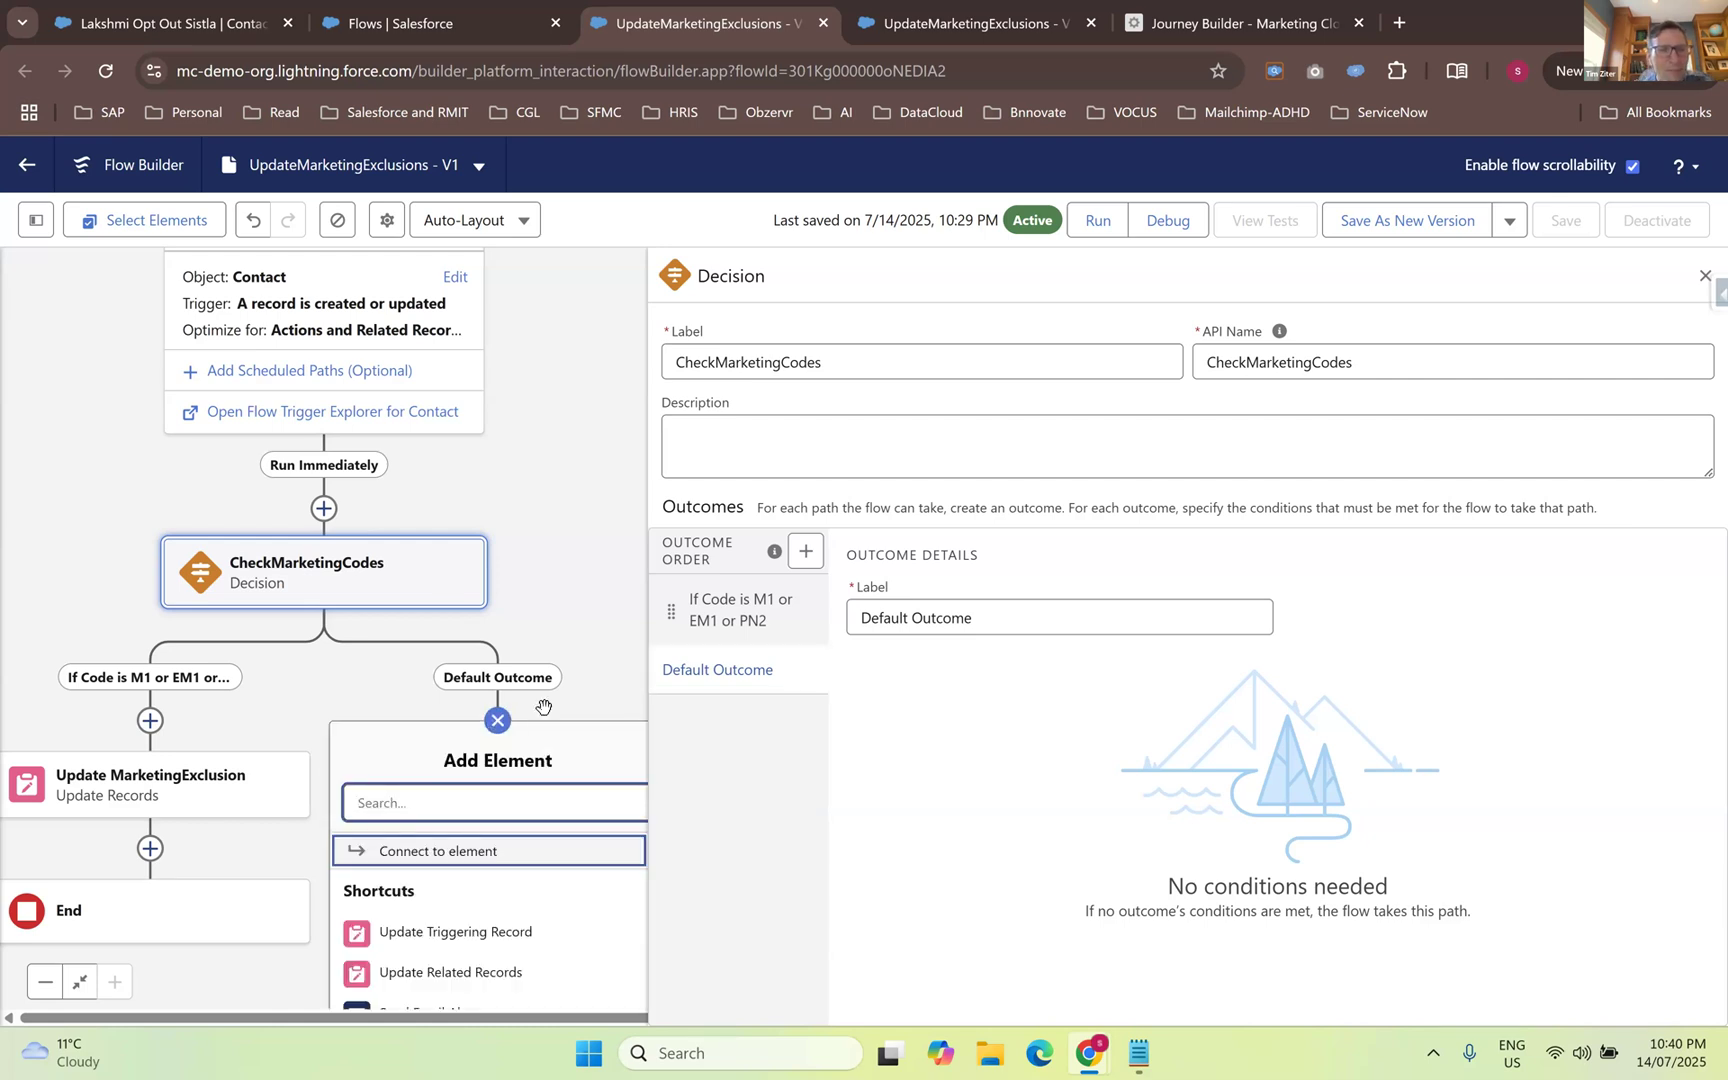
pyautogui.click(439, 932)
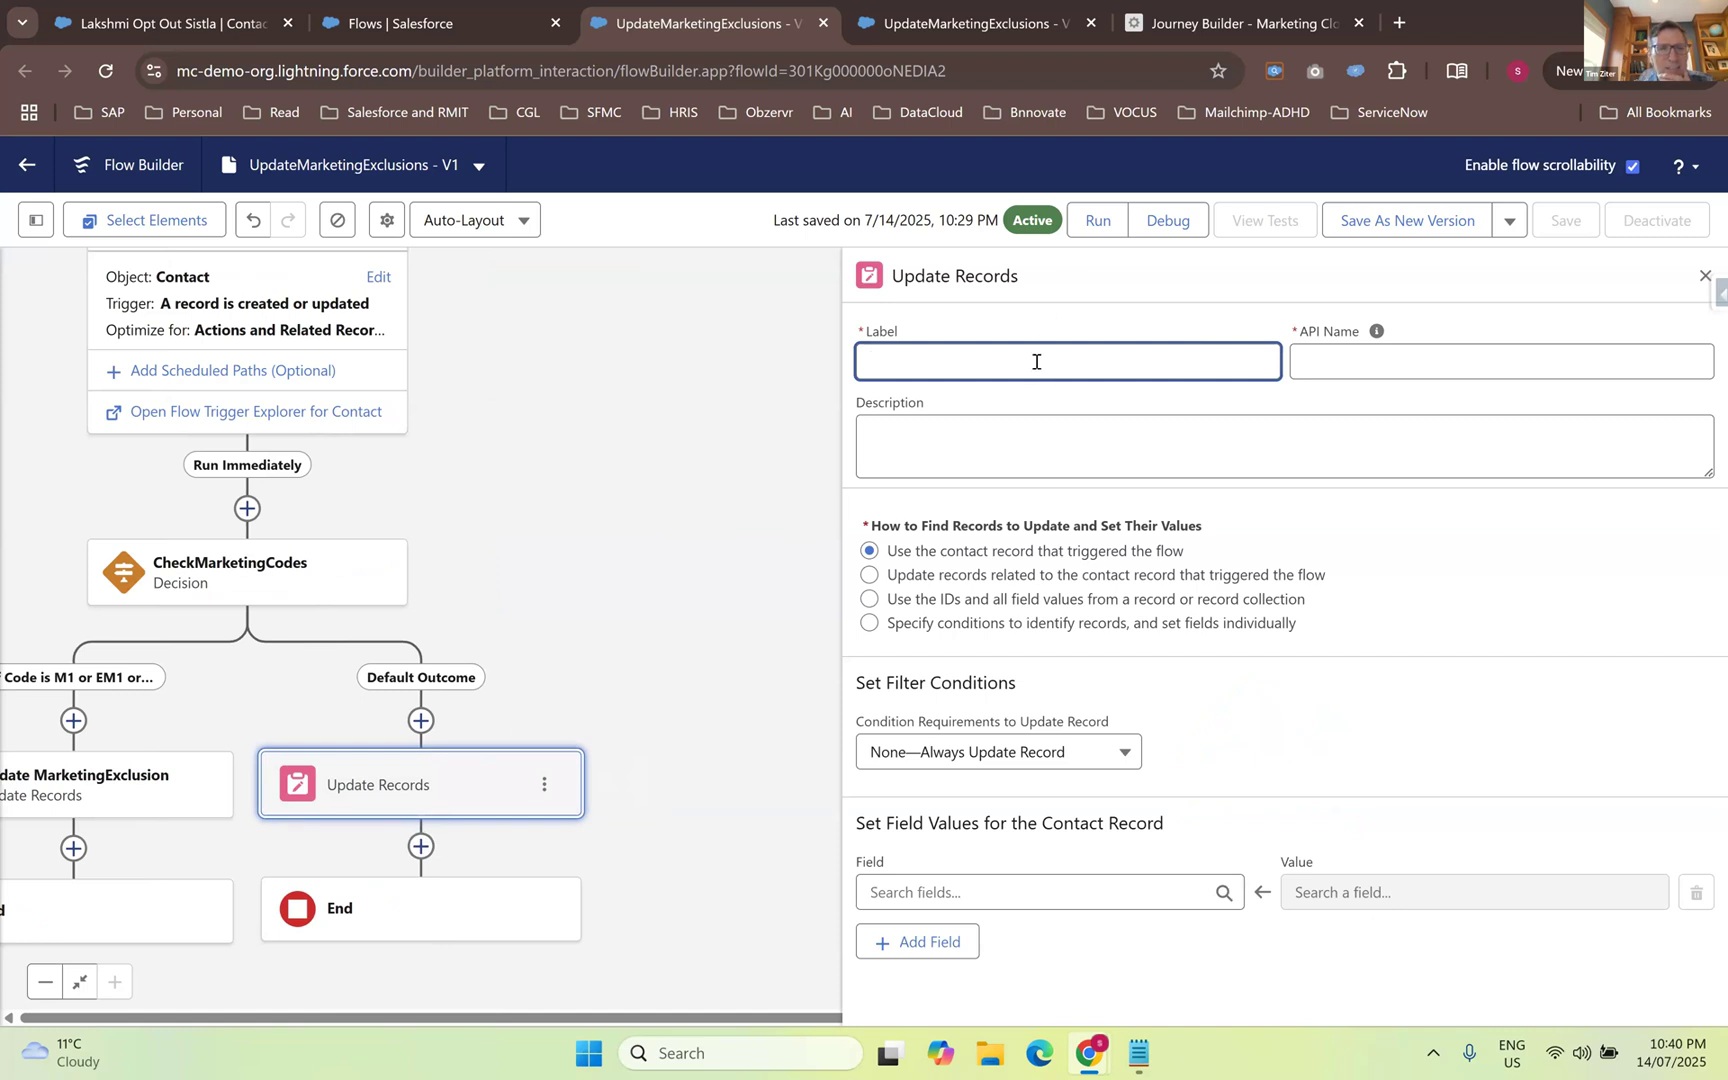
pyautogui.write('UpdateE')
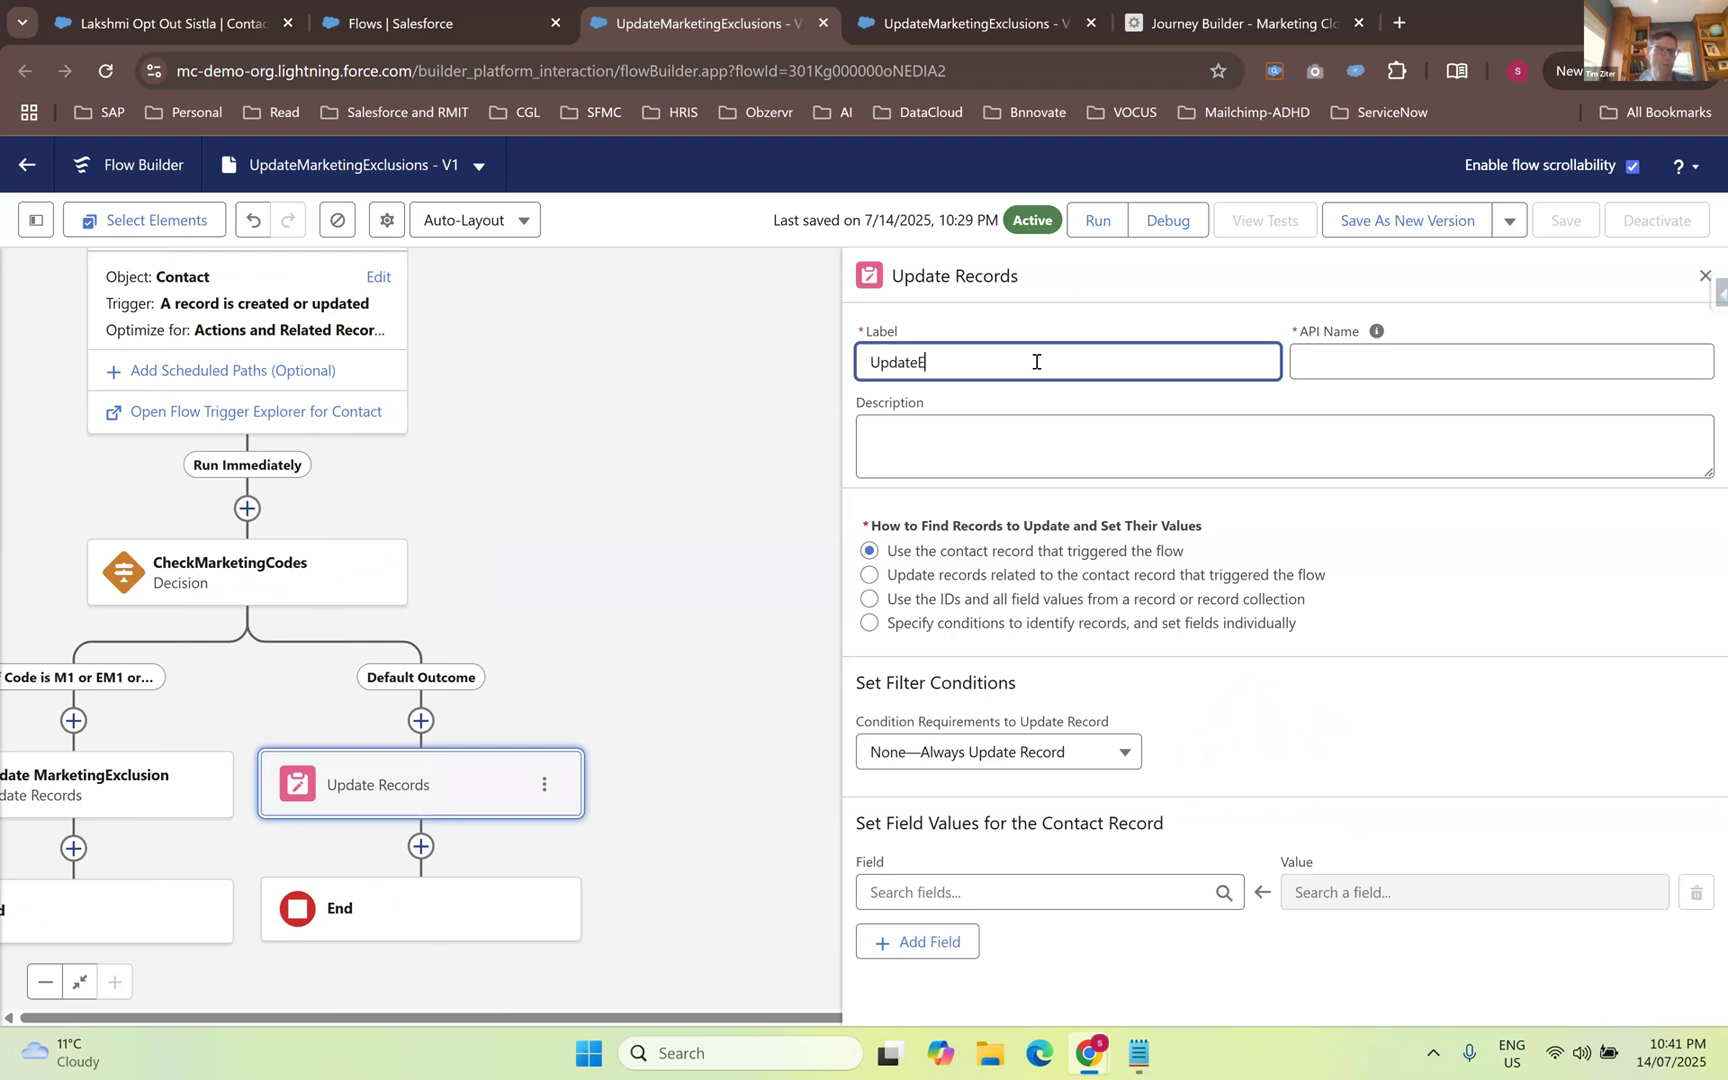
pyautogui.write('xclusionsToFalse')
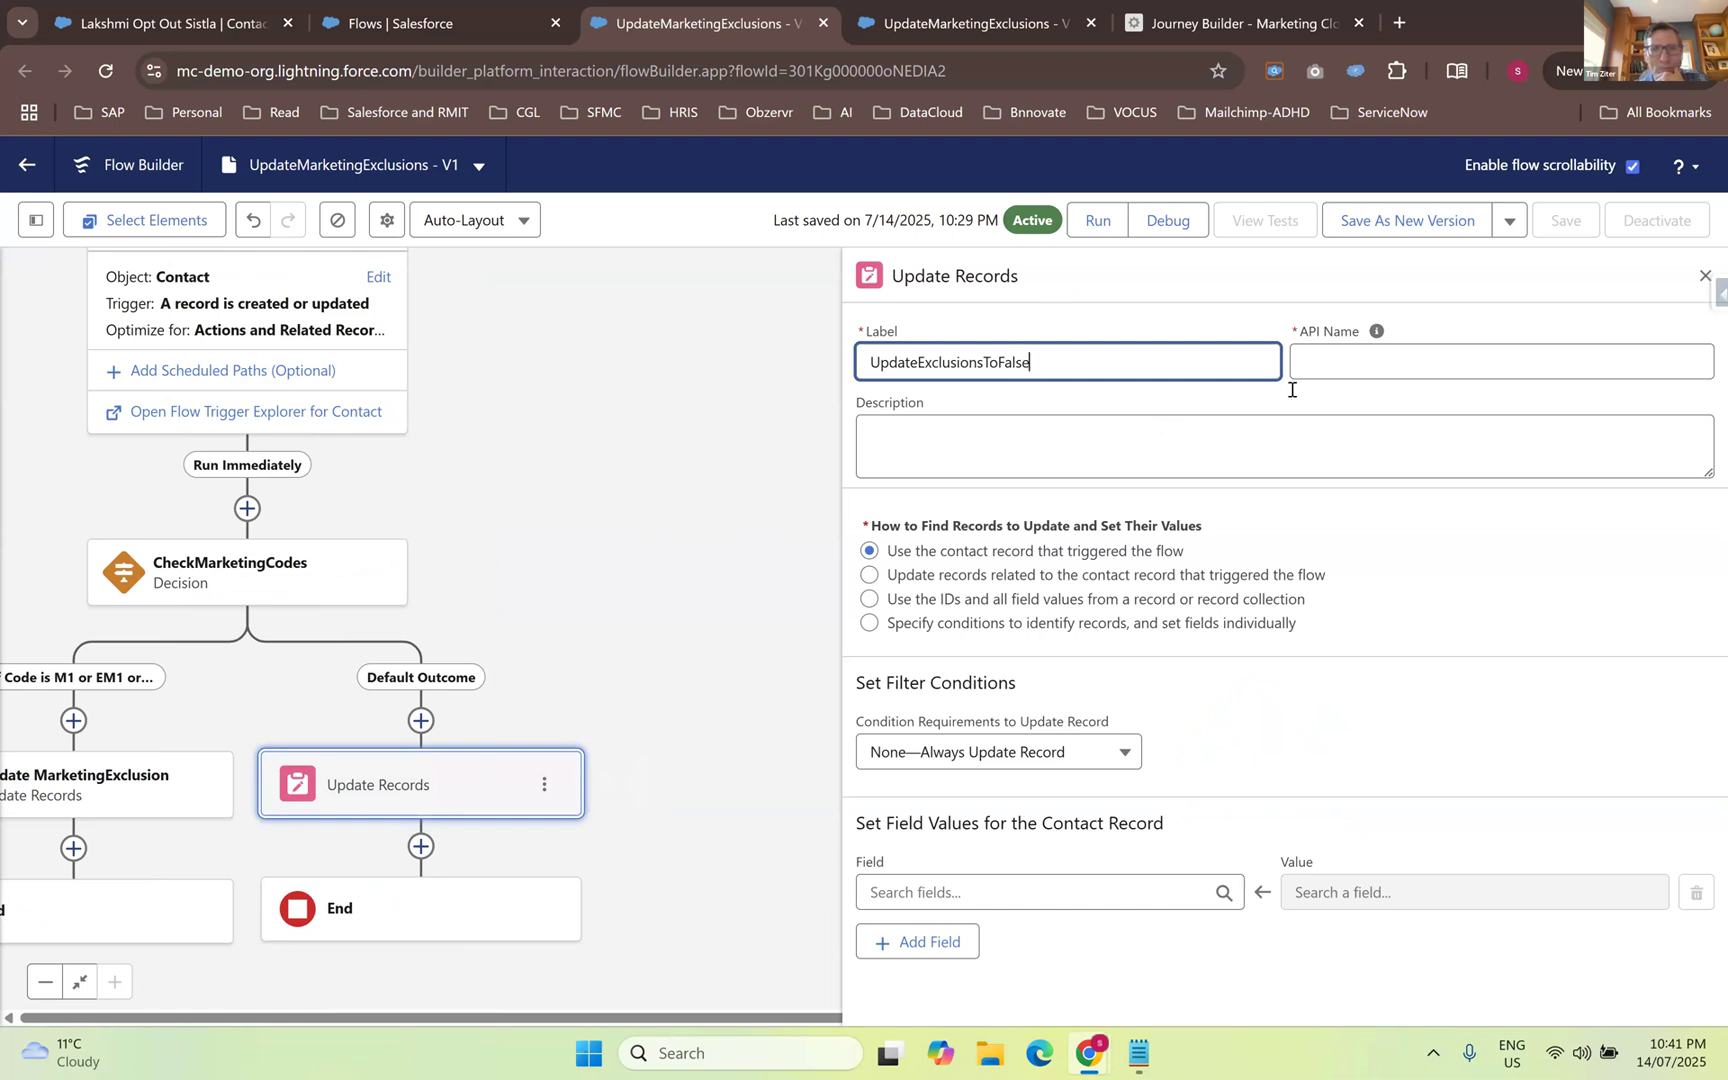
pyautogui.click(1326, 366)
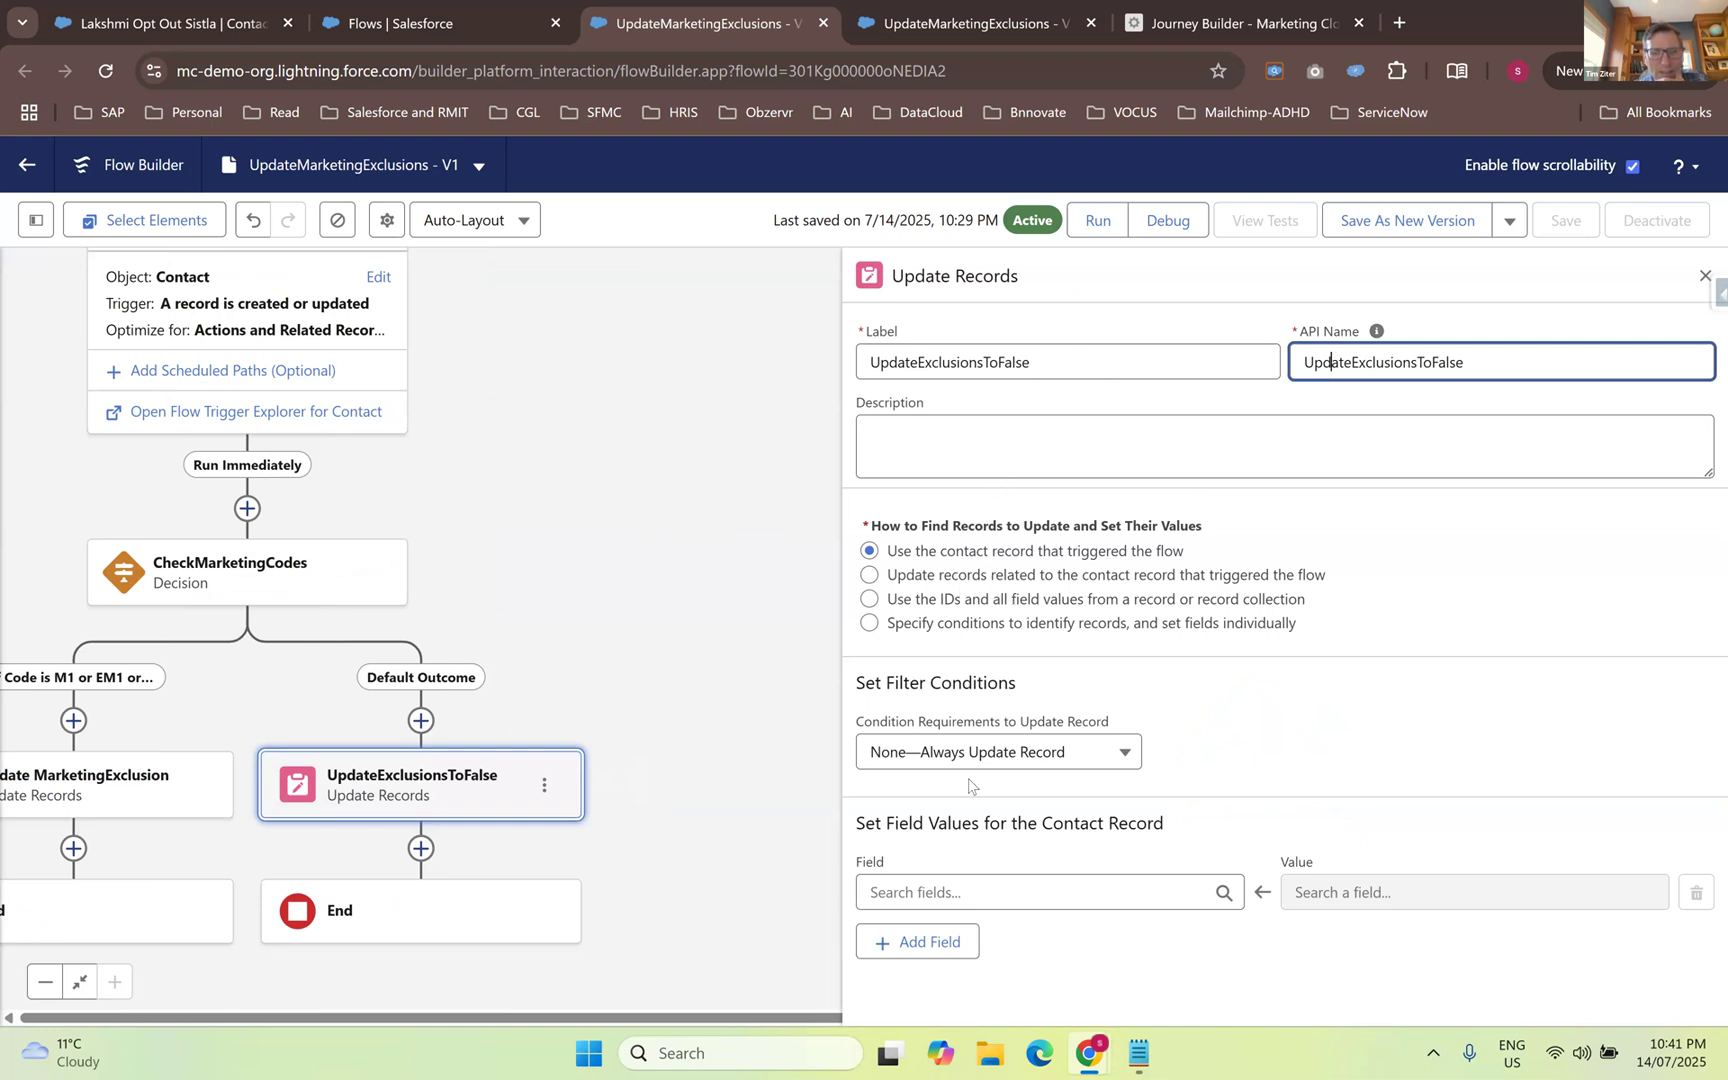
# - Have the UpdateExclusionsToFalse element set the contact's Marketing_Exclusion field to the global constant False
pyautogui.click(920, 895)
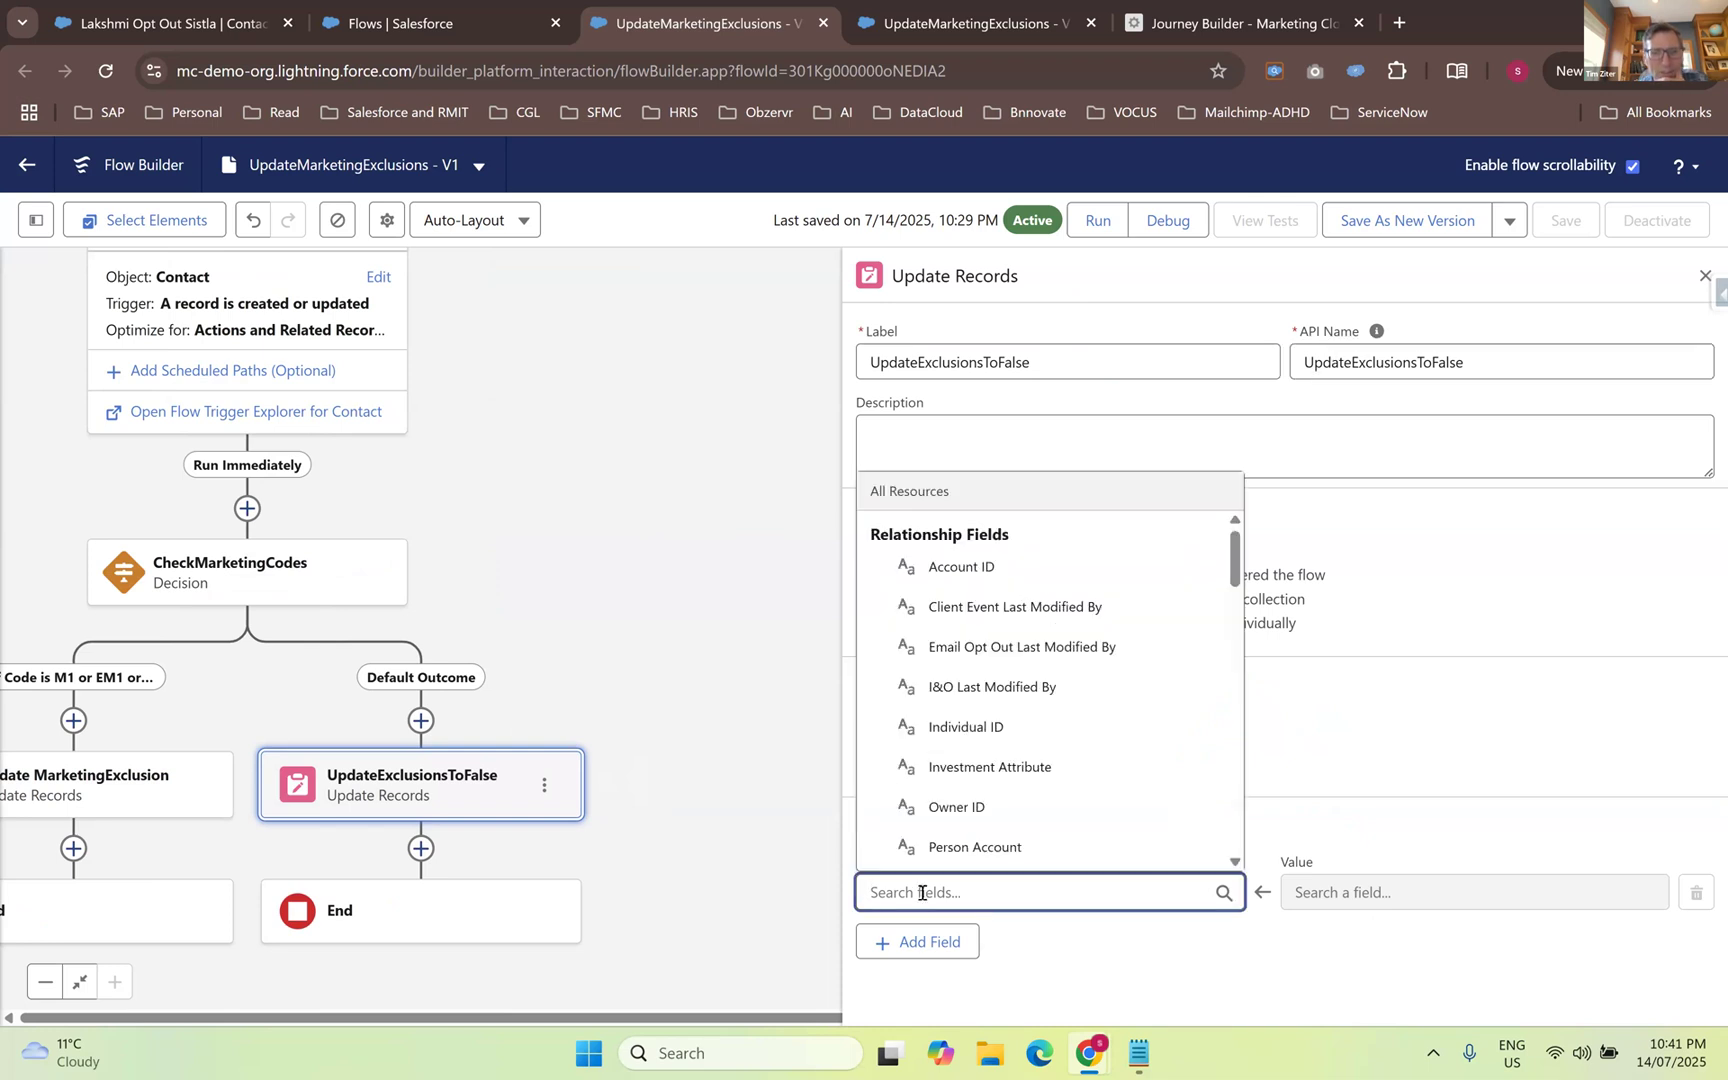
pyautogui.write('cont')
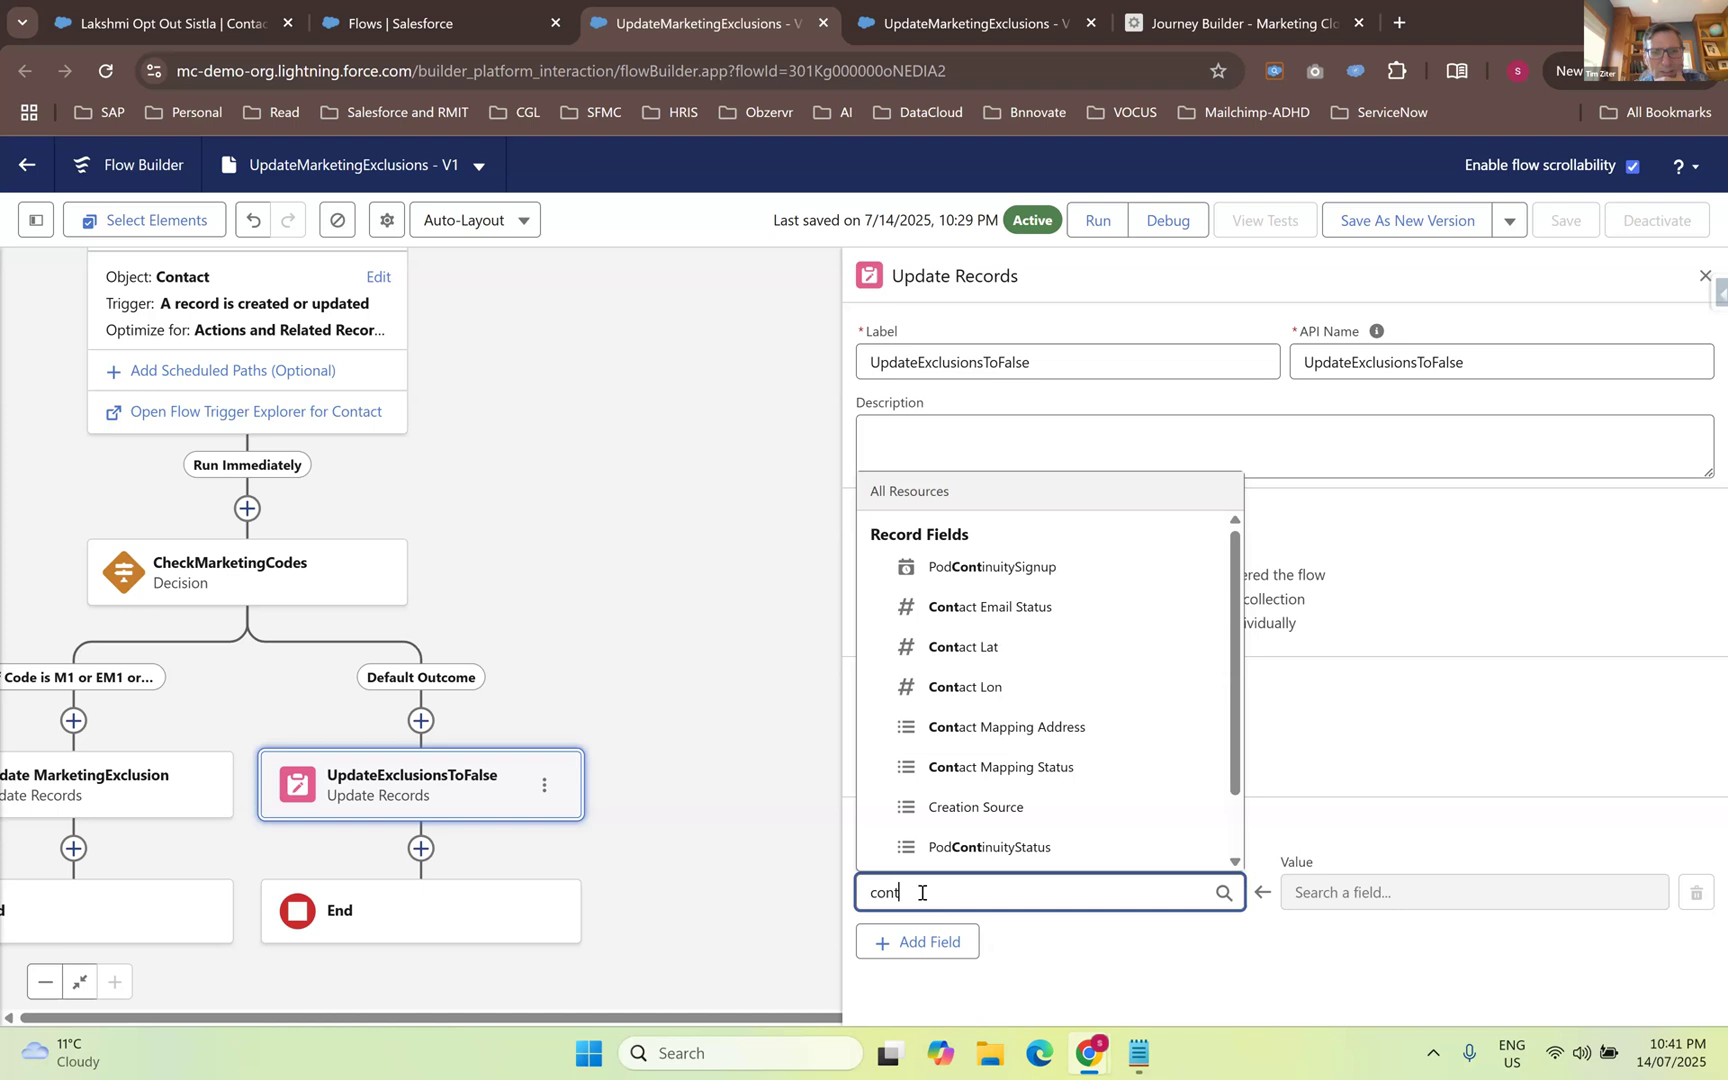
pyautogui.write('a')
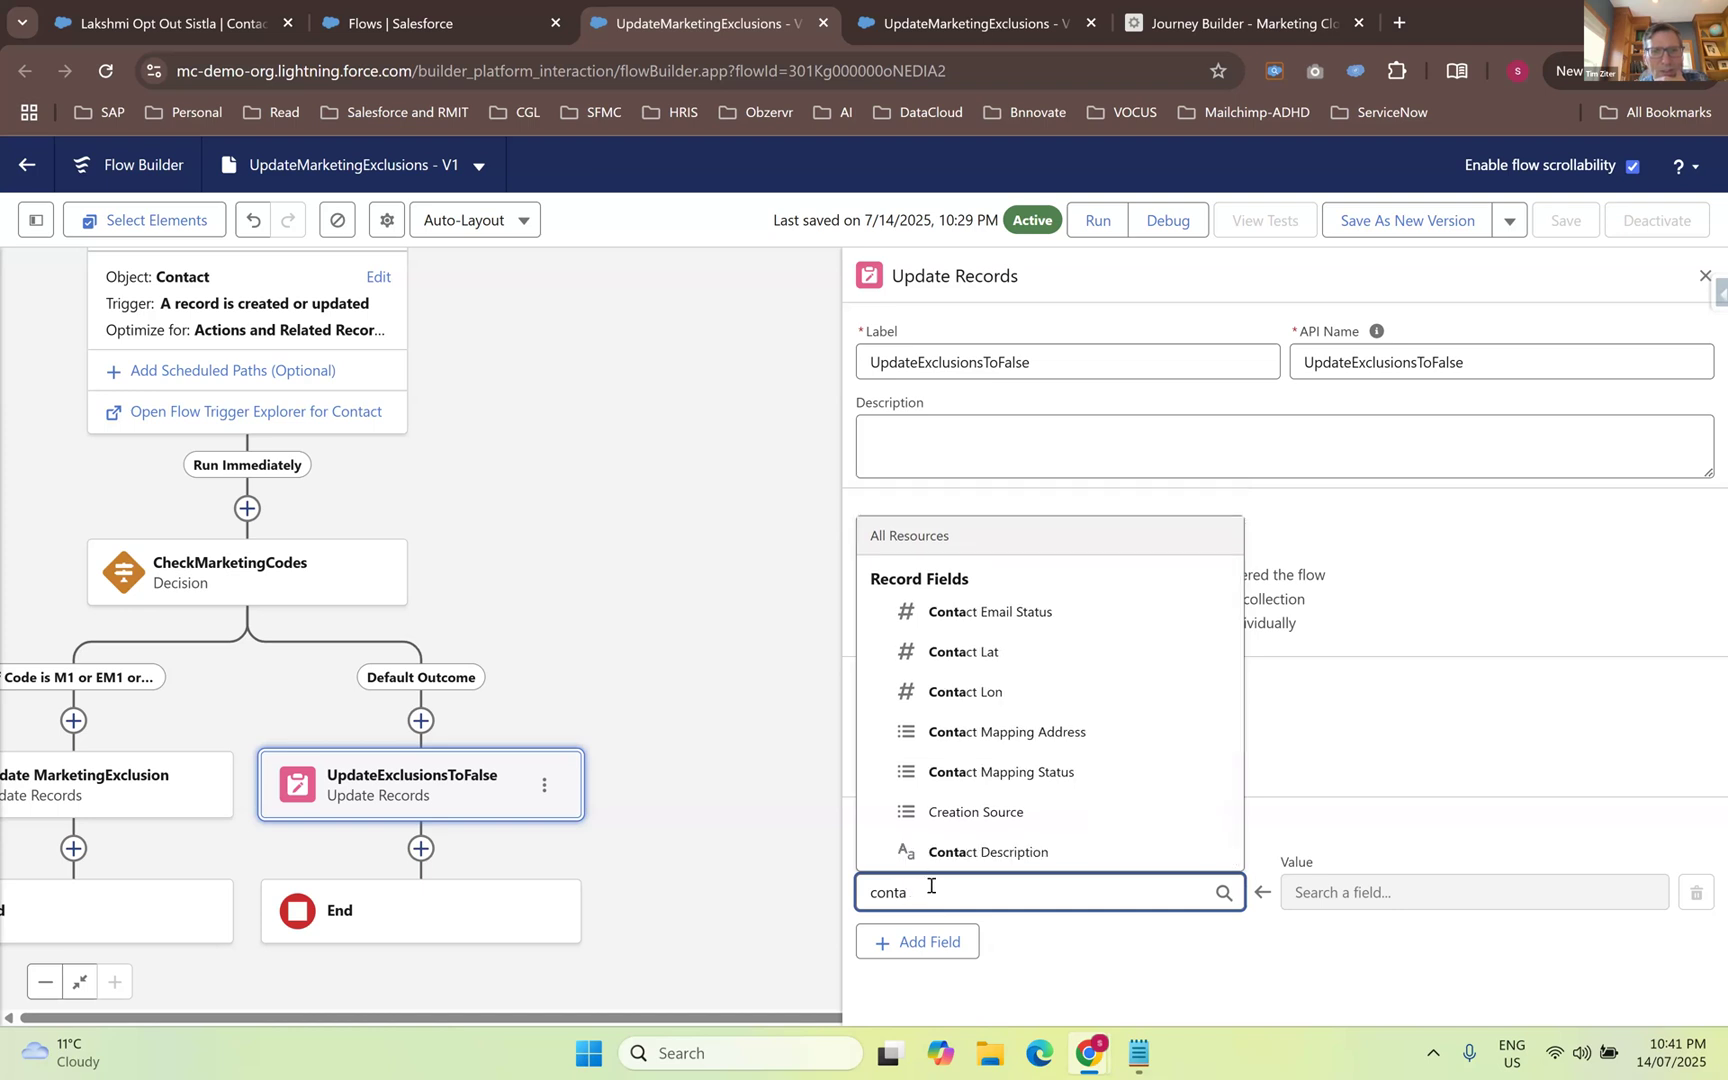
pyautogui.hotkey('ctrl', 'a')
pyautogui.write('mark')
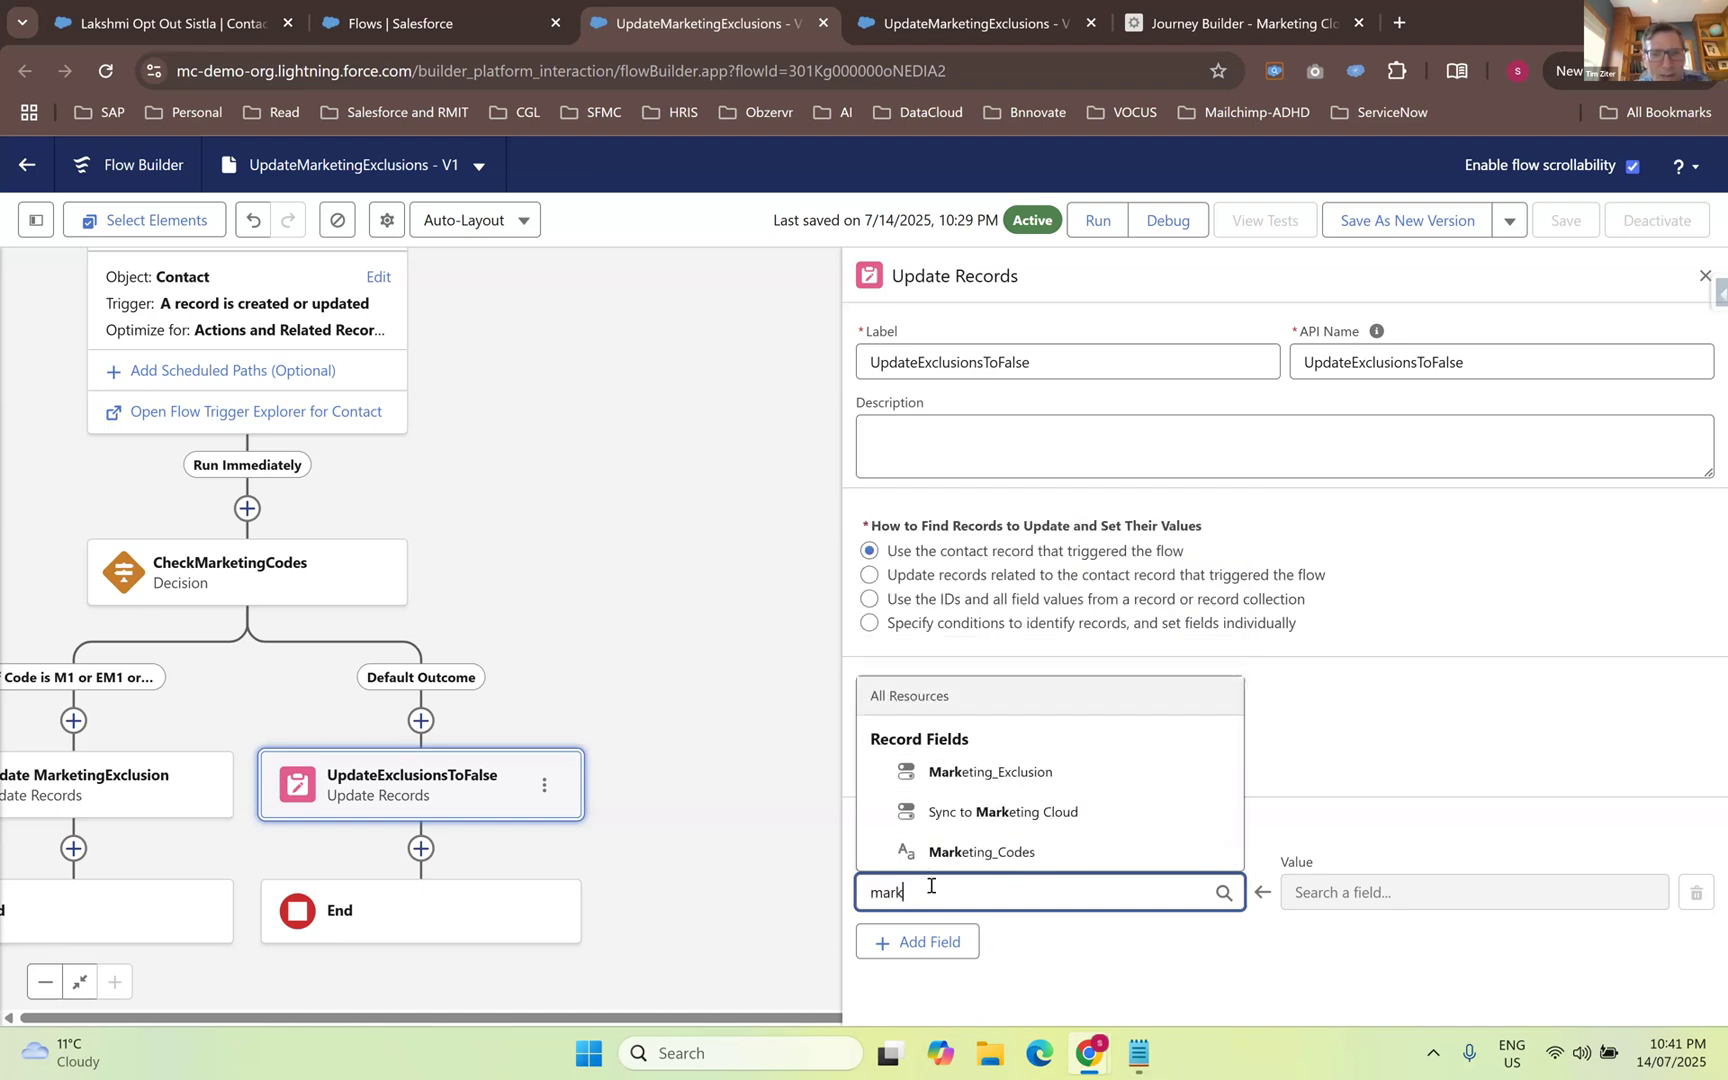
pyautogui.click(990, 771)
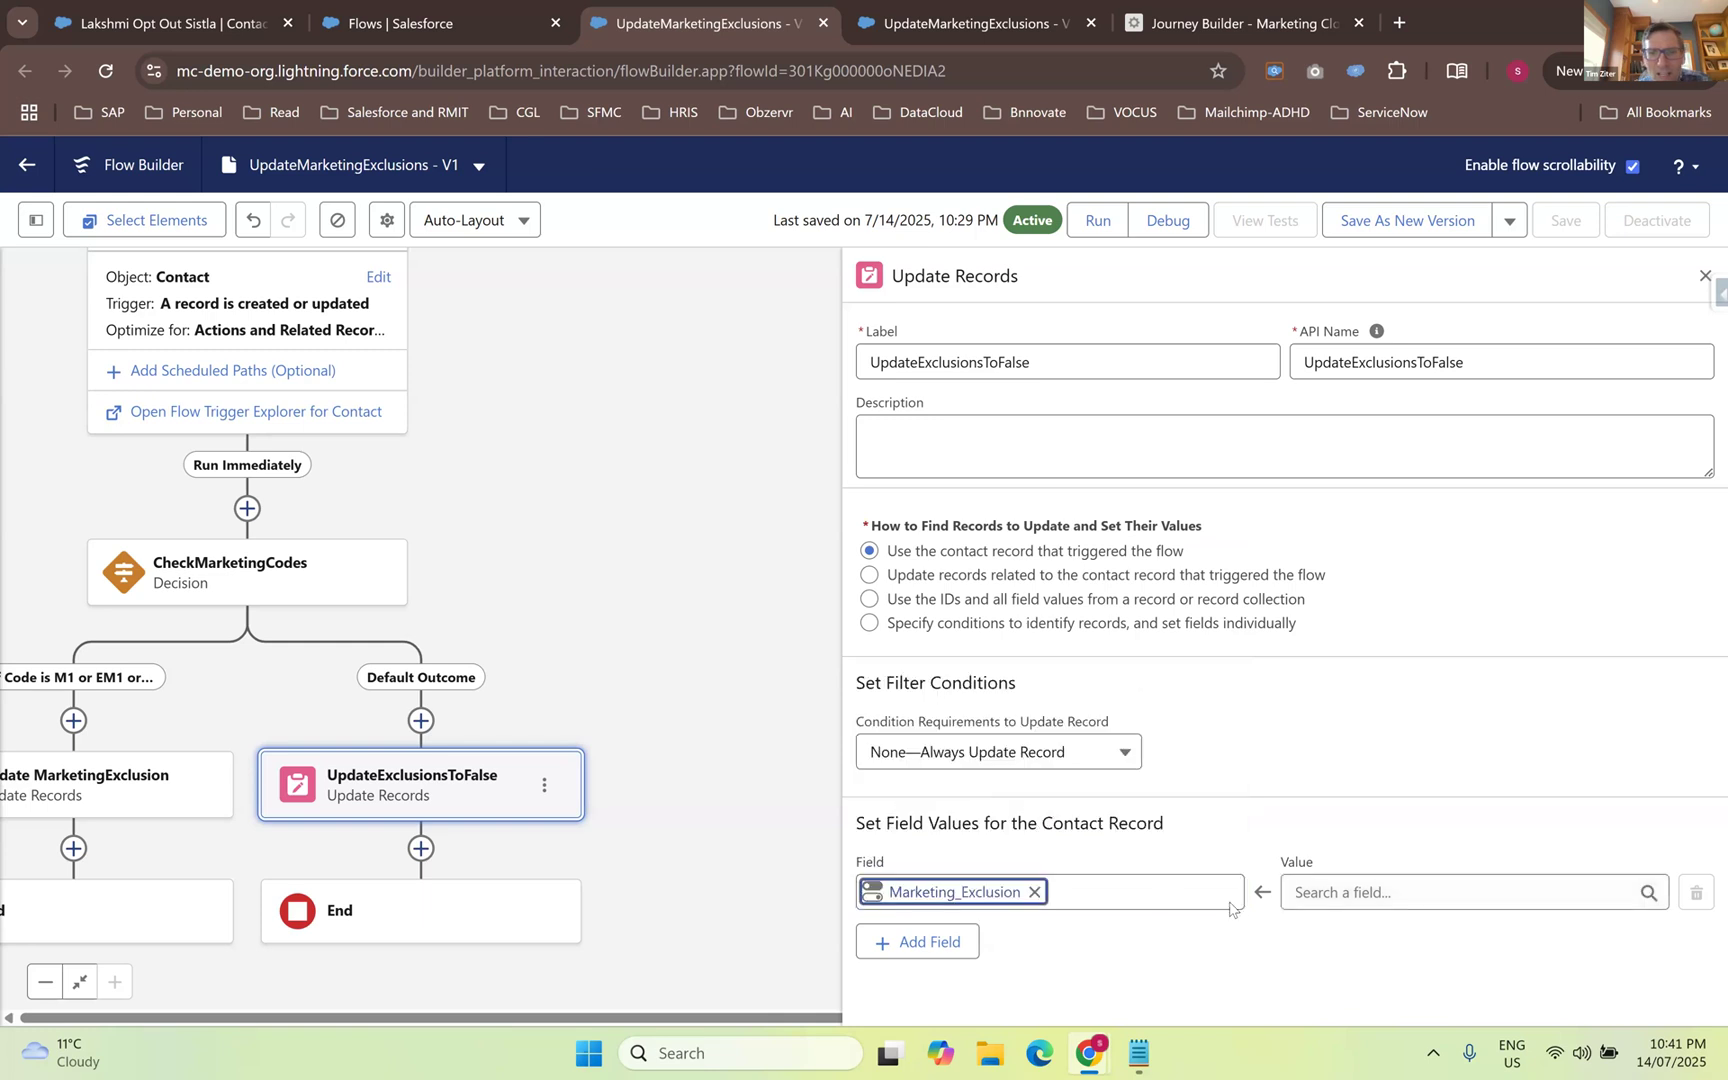
pyautogui.click(1306, 892)
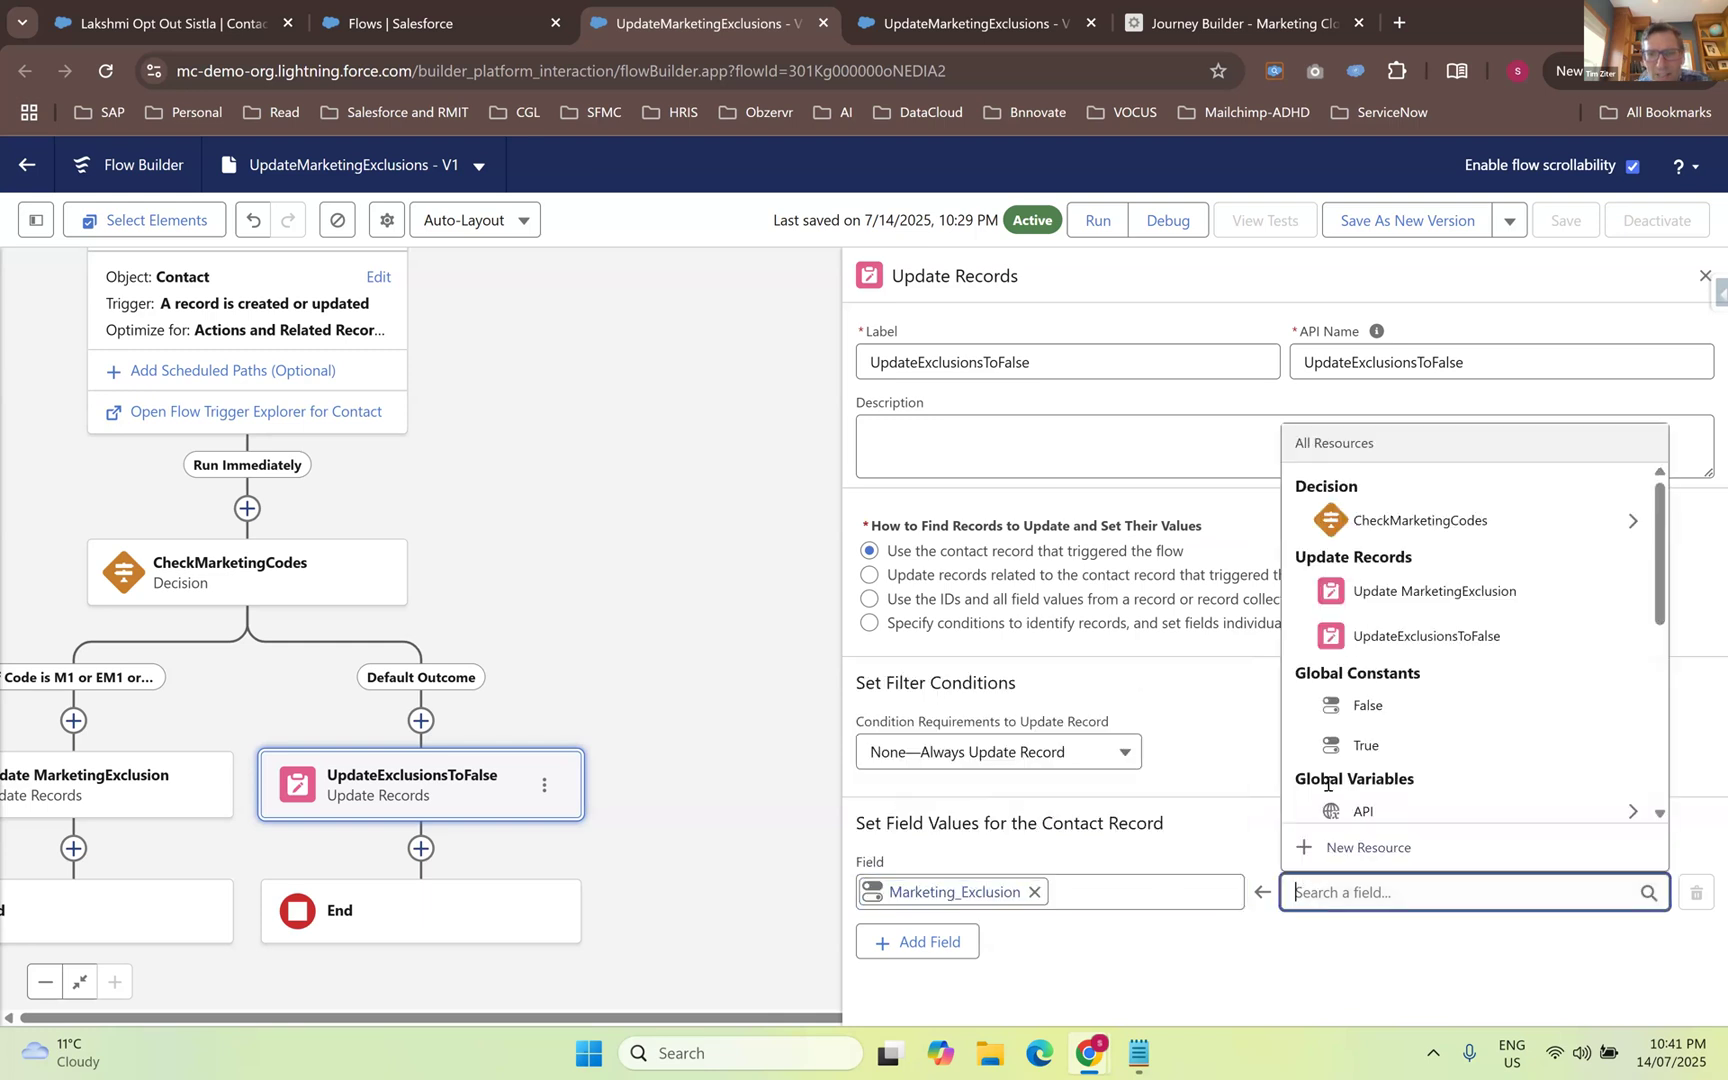
pyautogui.click(1344, 708)
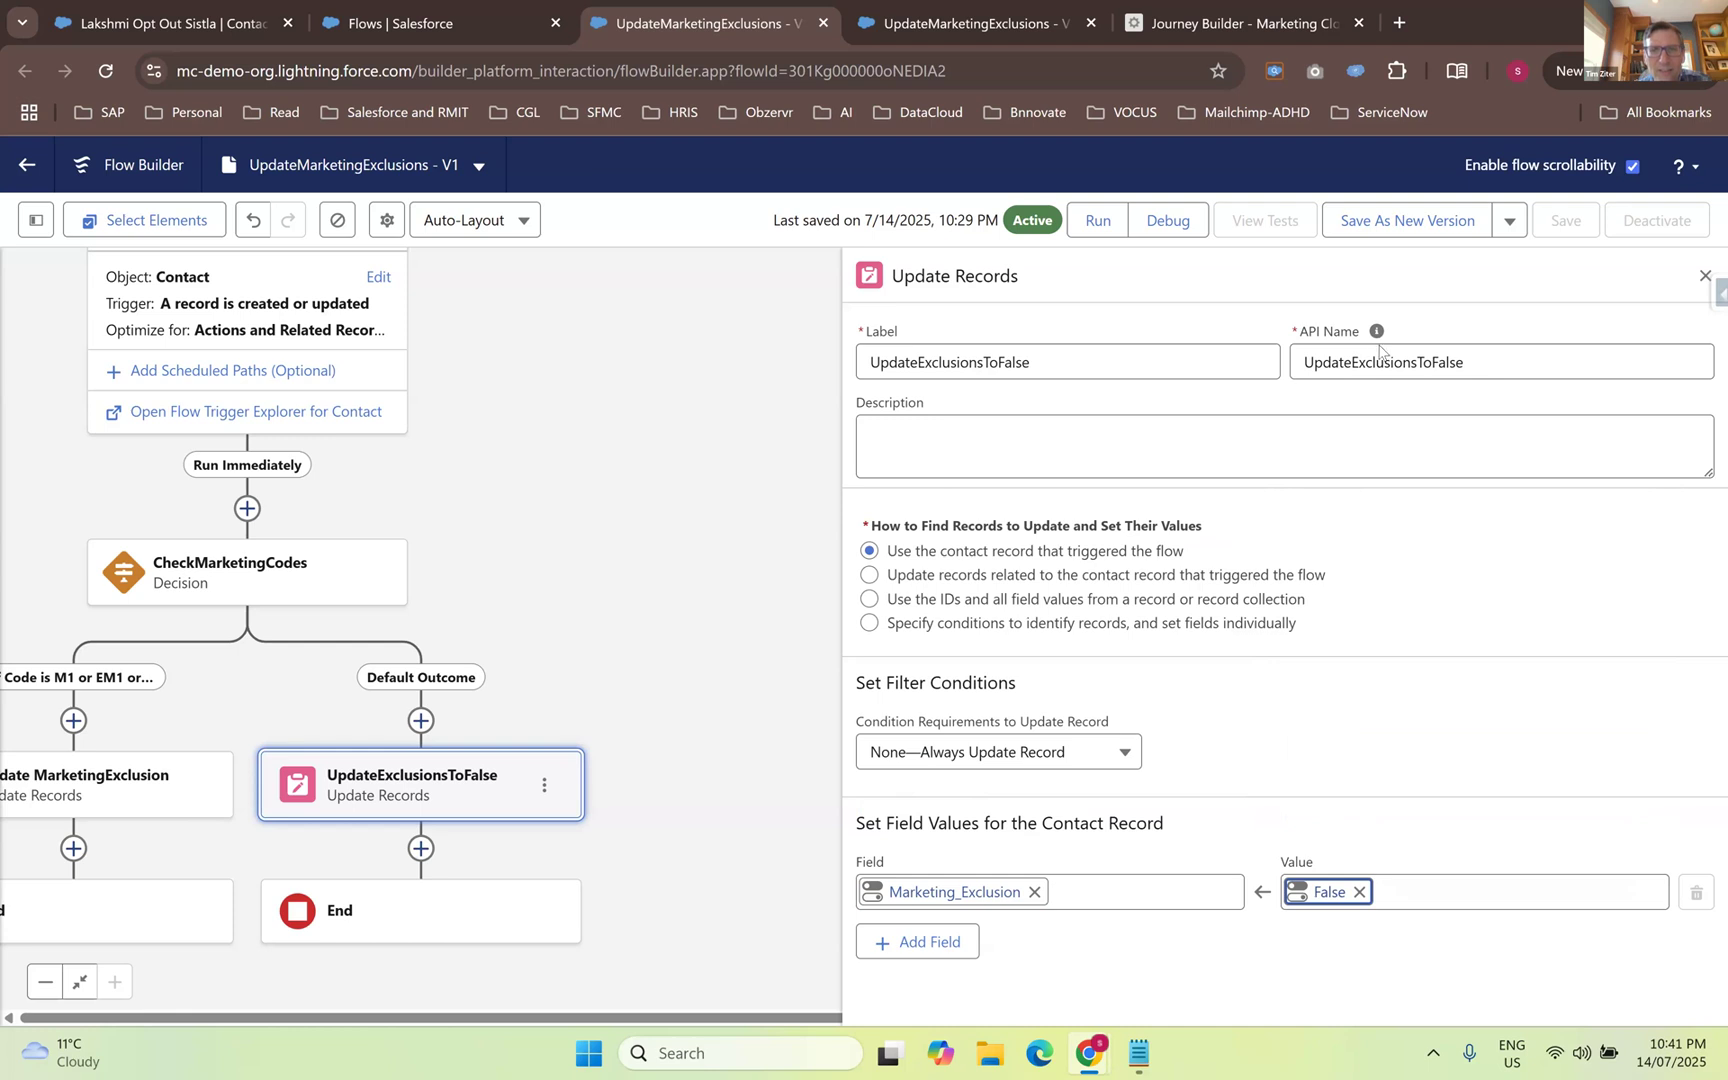
# - Save the flow as a new version, adding the description line "Updating the default path as well on V2", and activate it
pyautogui.click(1412, 239)
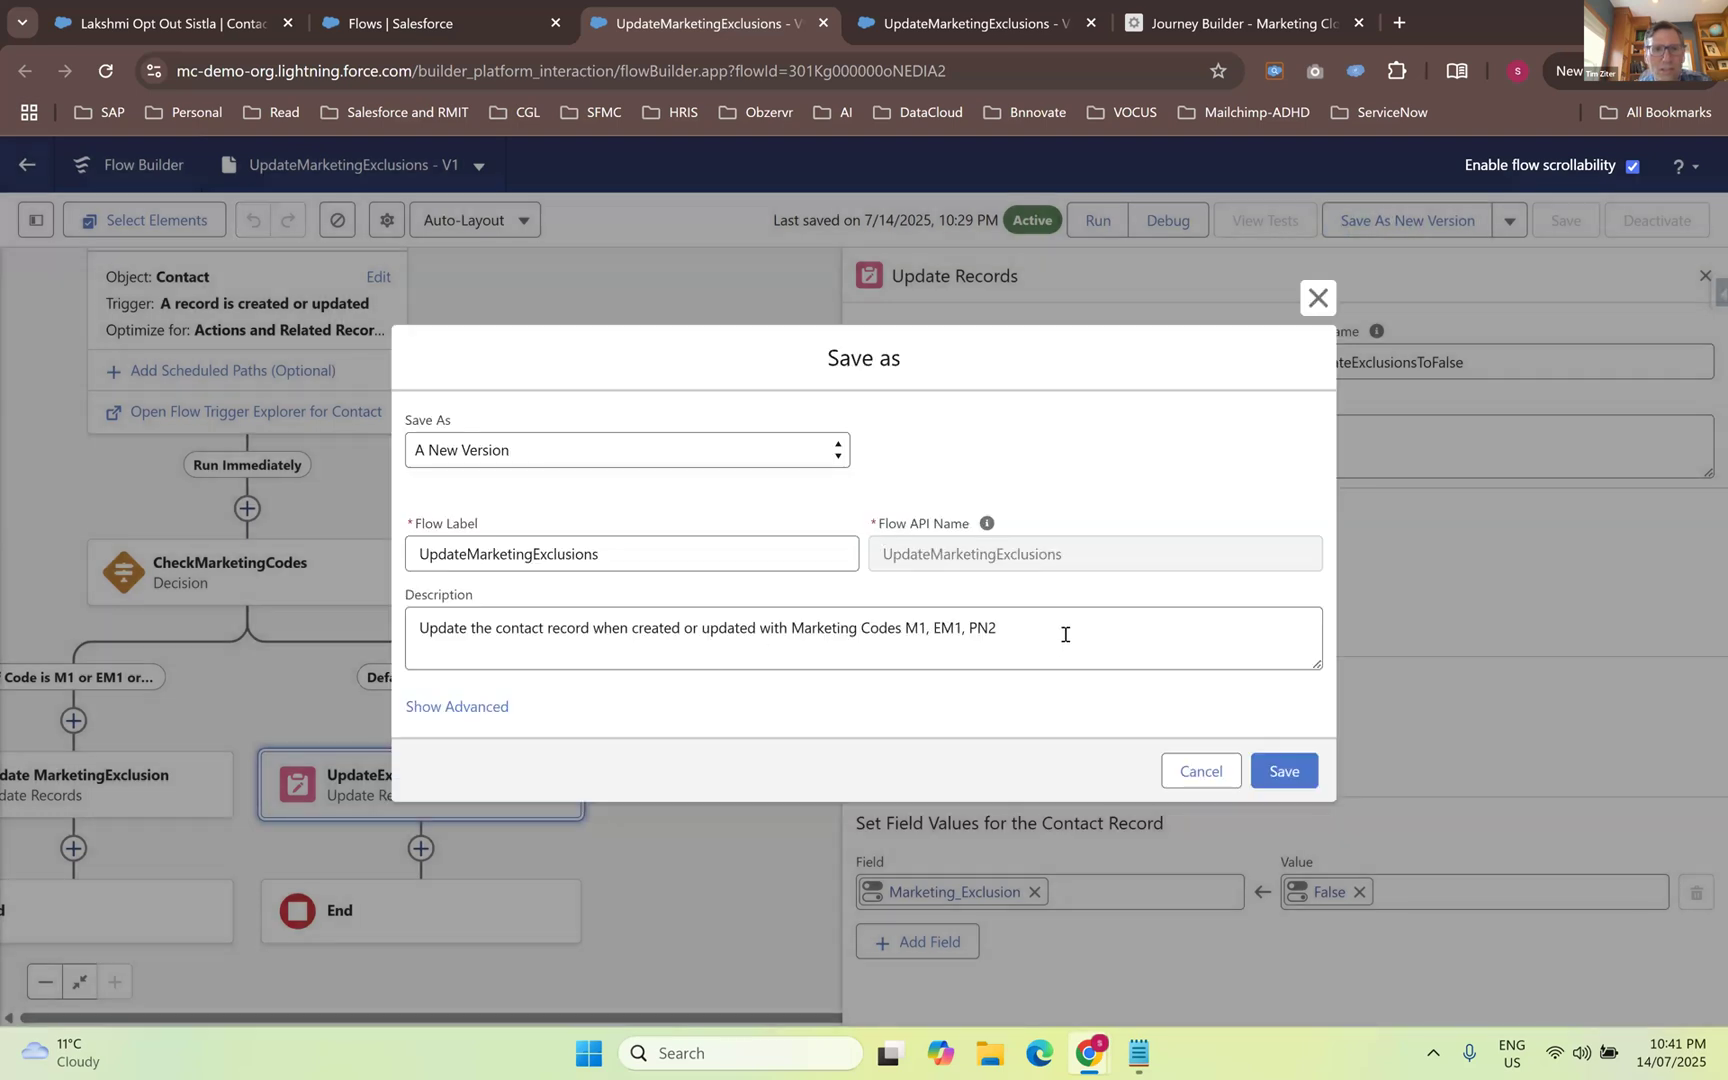
pyautogui.click(1065, 633)
pyautogui.write('Updated')
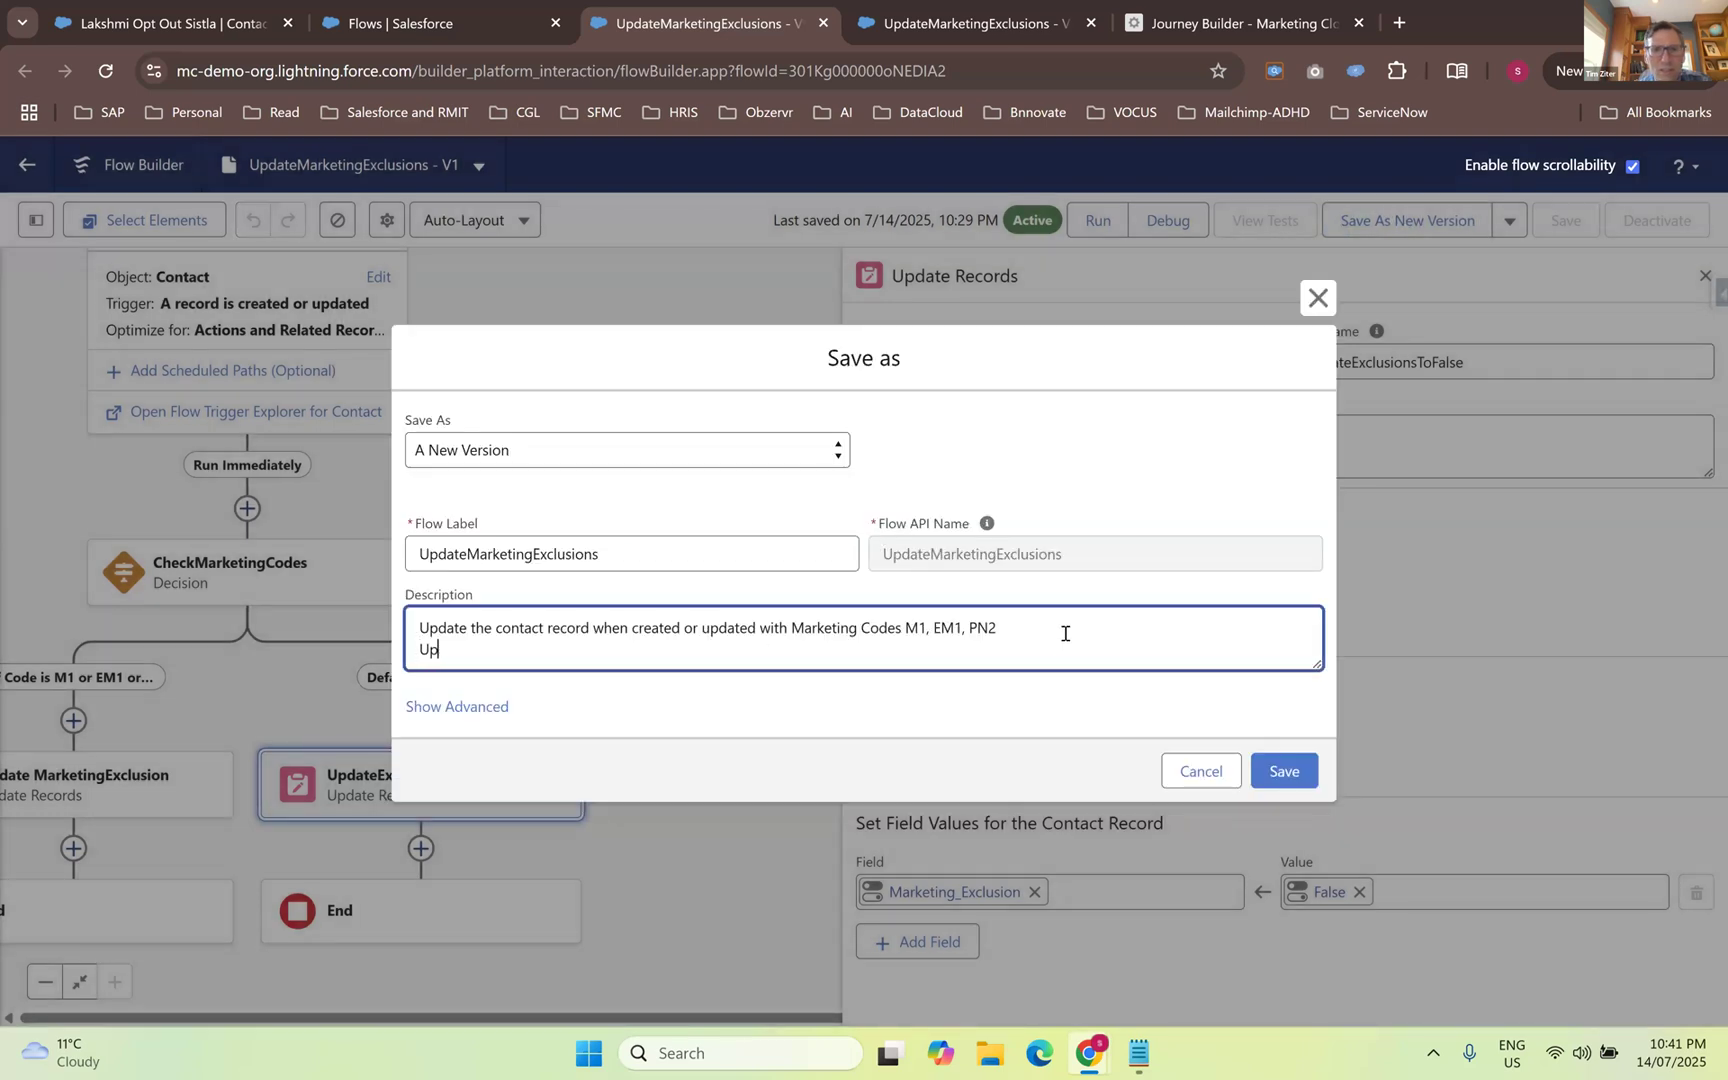
pyautogui.press('BackSpace')
pyautogui.press('BackSpace')
pyautogui.write('ing the default')
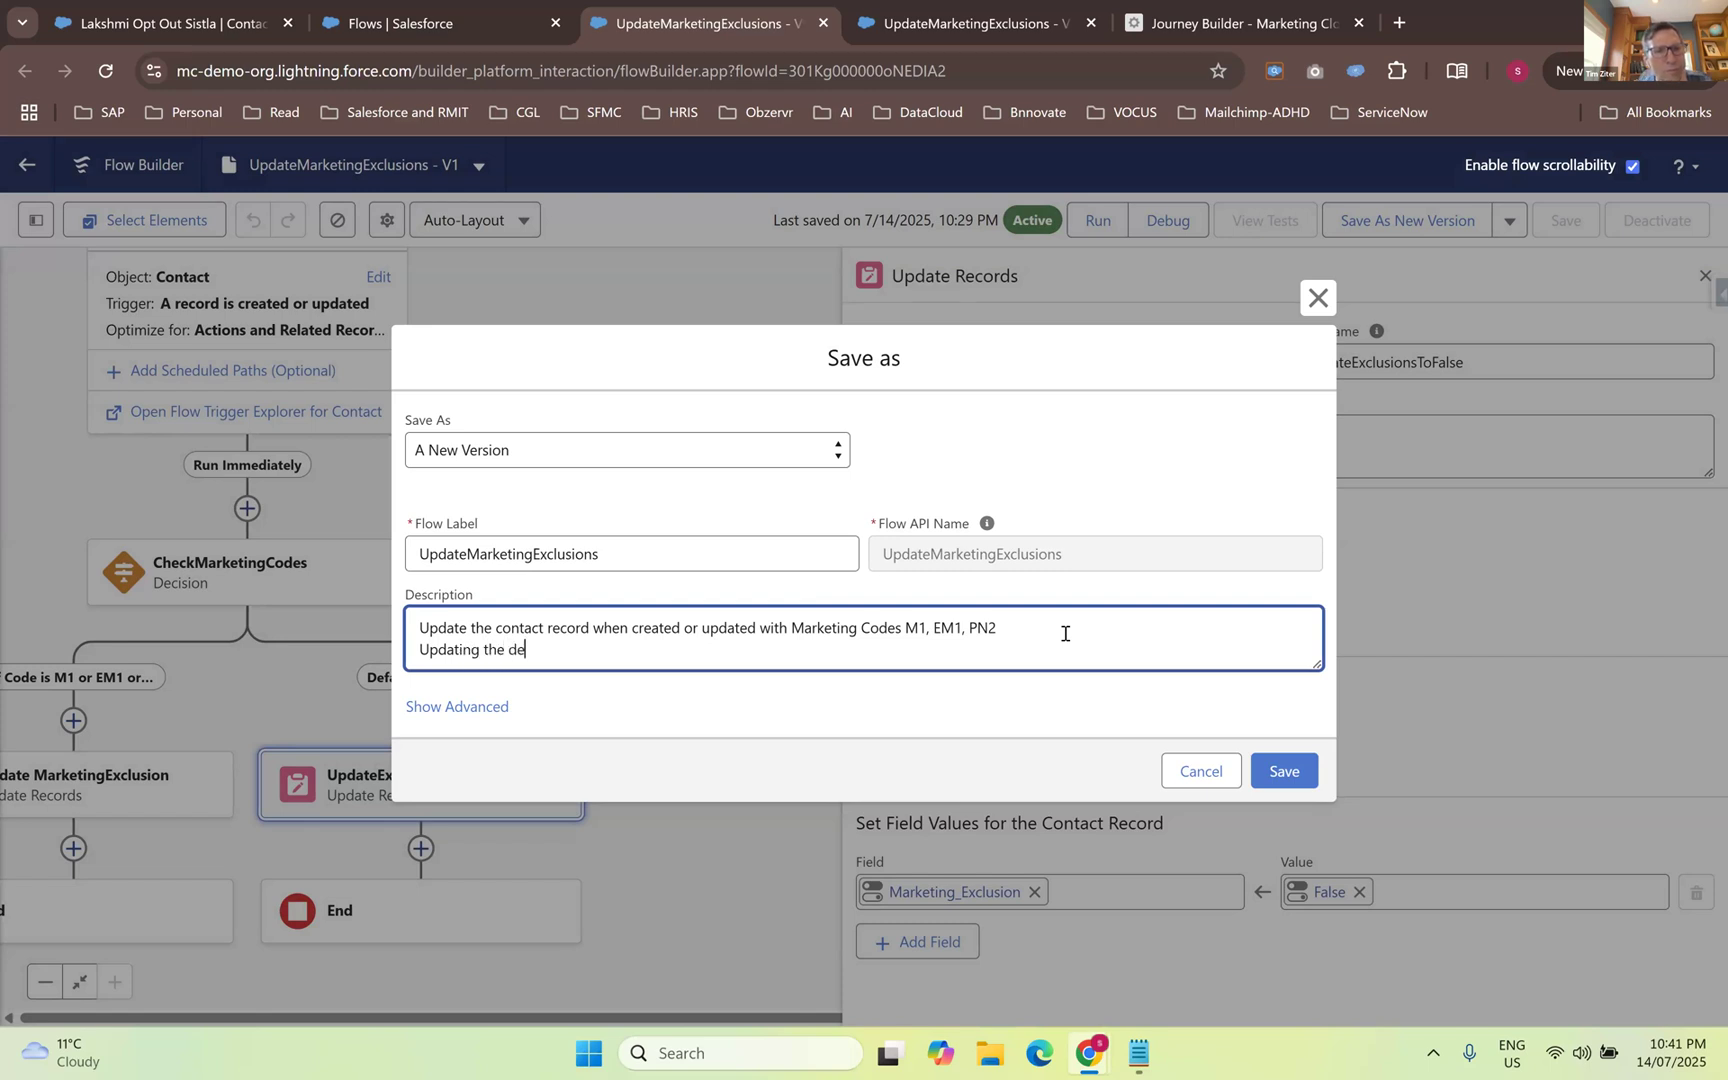
pyautogui.write(' path as well on Vw')
pyautogui.press('BackSpace')
pyautogui.write('2')
pyautogui.click(1284, 771)
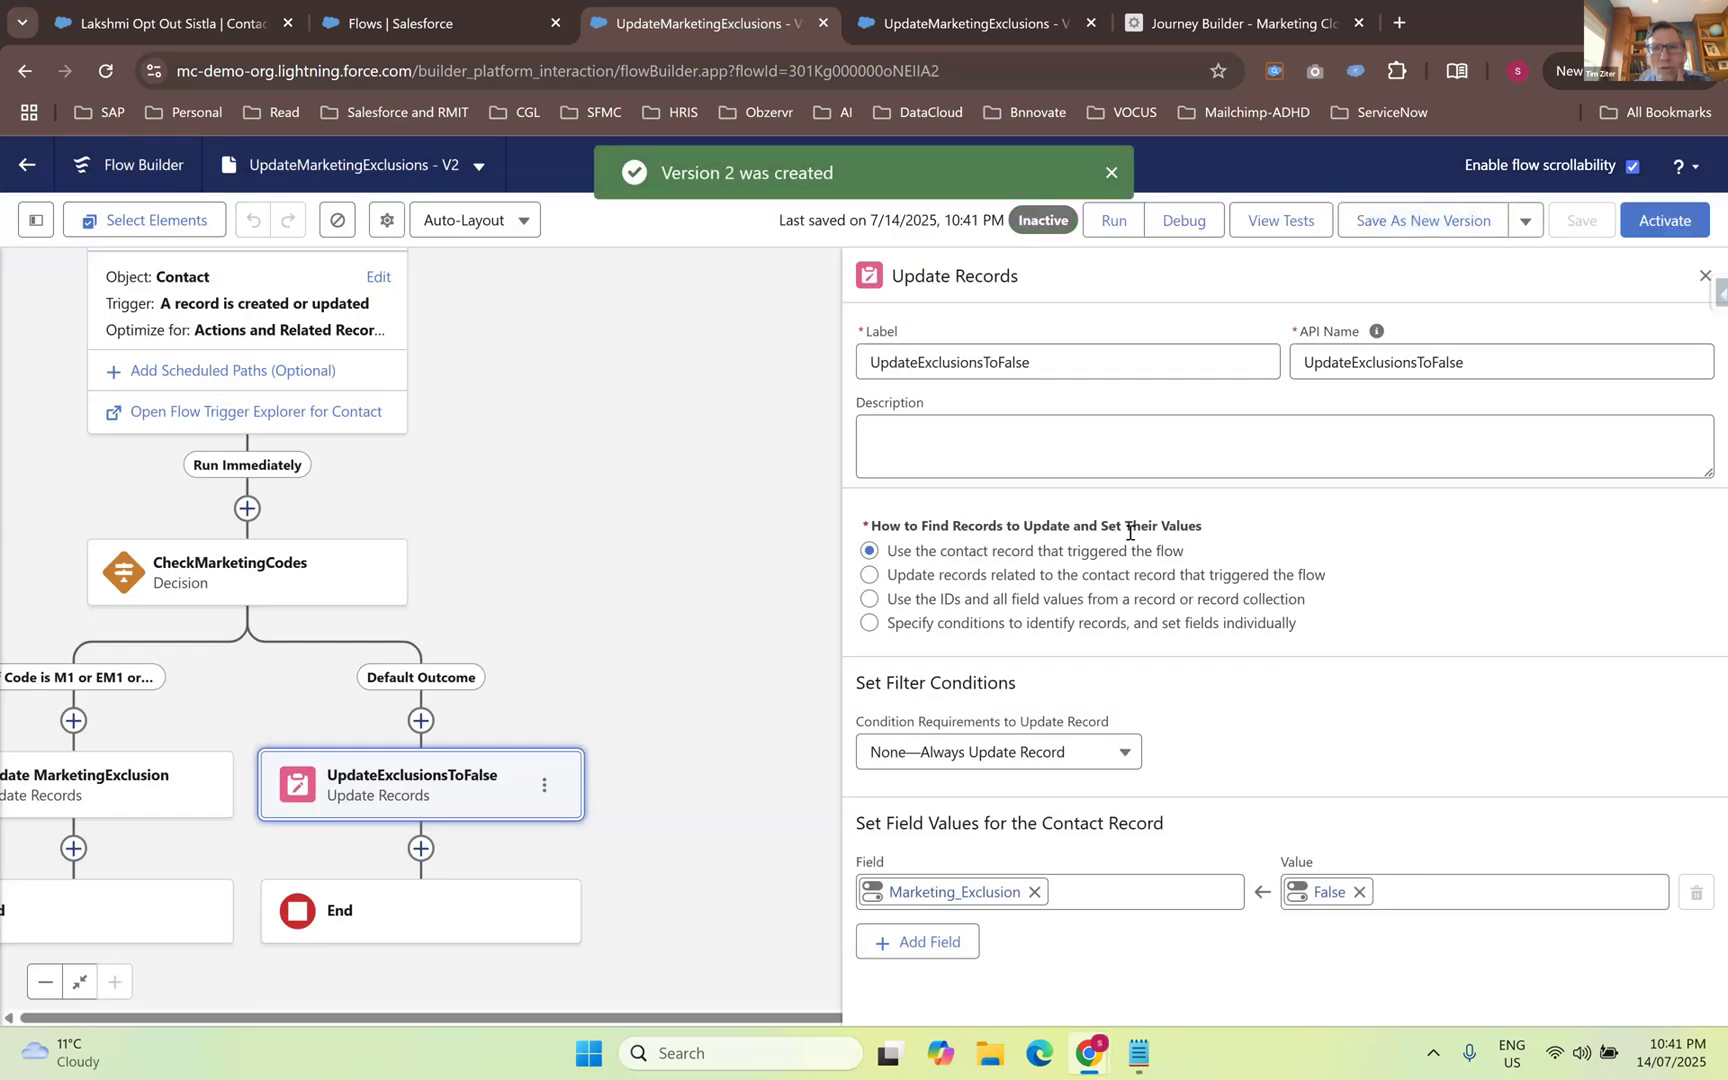
pyautogui.click(1658, 222)
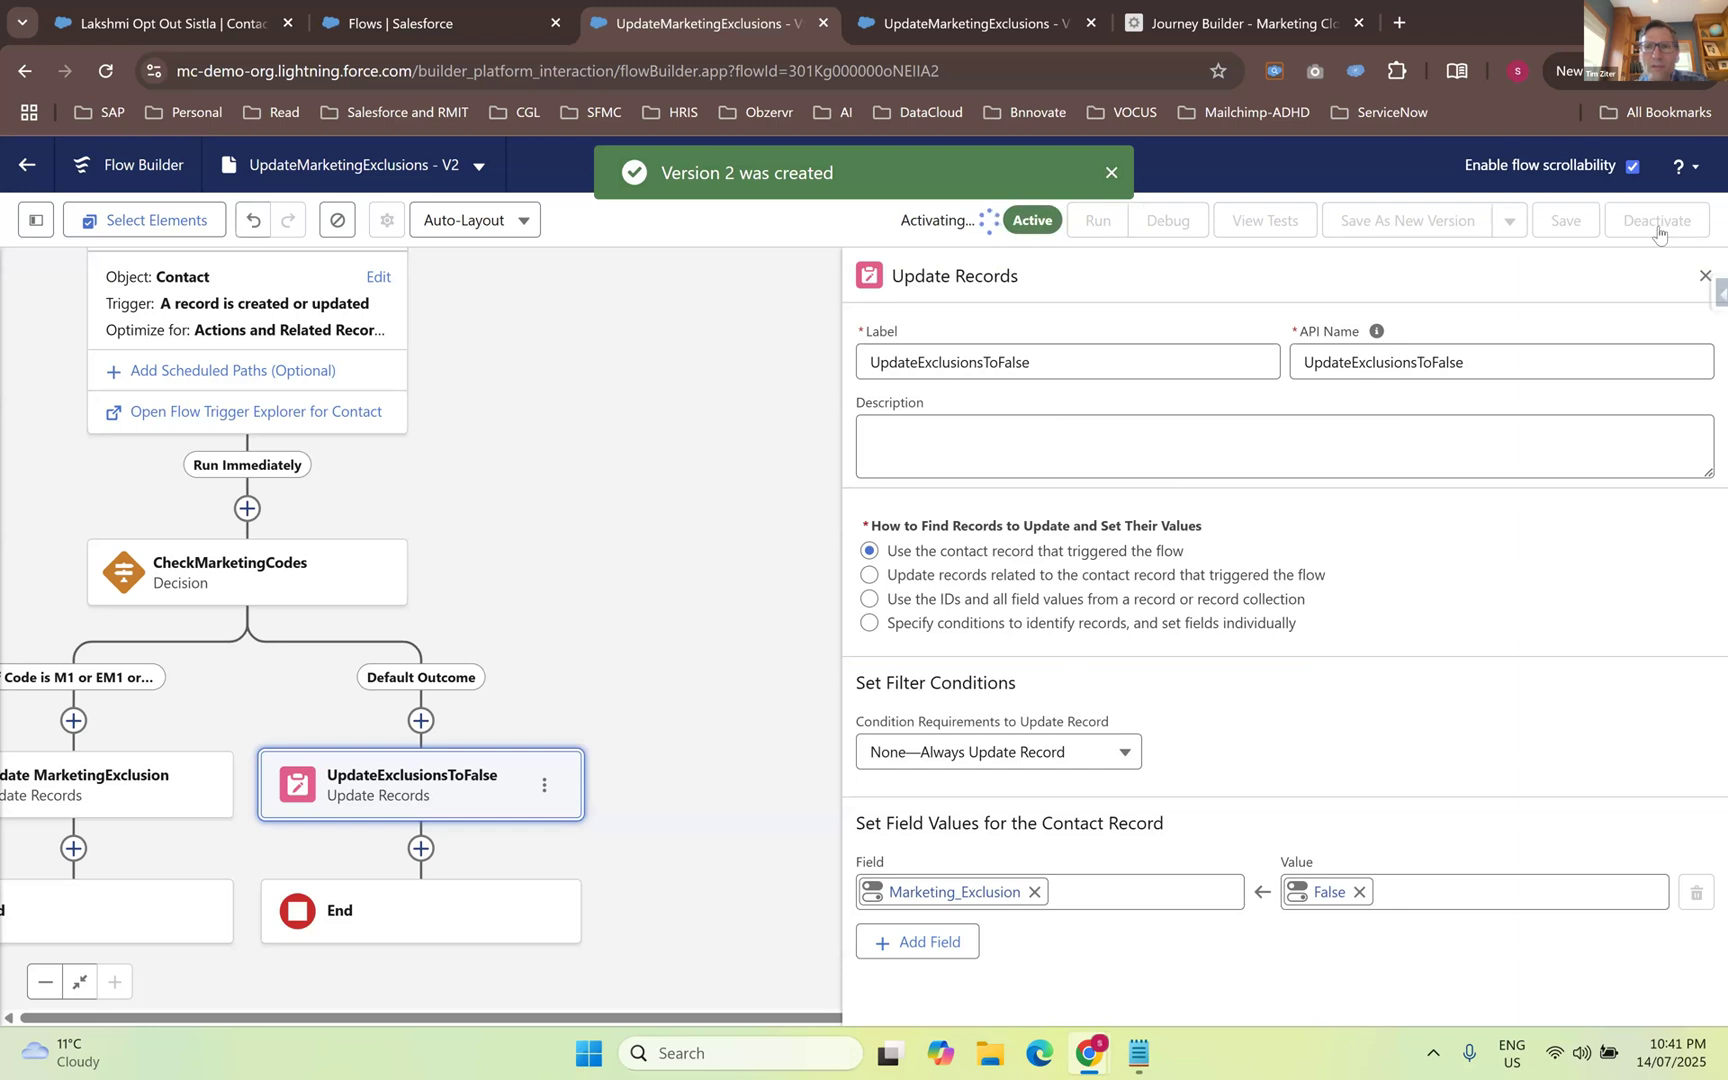
# - Switch to the contact record, clear its Marketing_Codes field and save to test the Marketing_Exclusion update
pyautogui.click(167, 28)
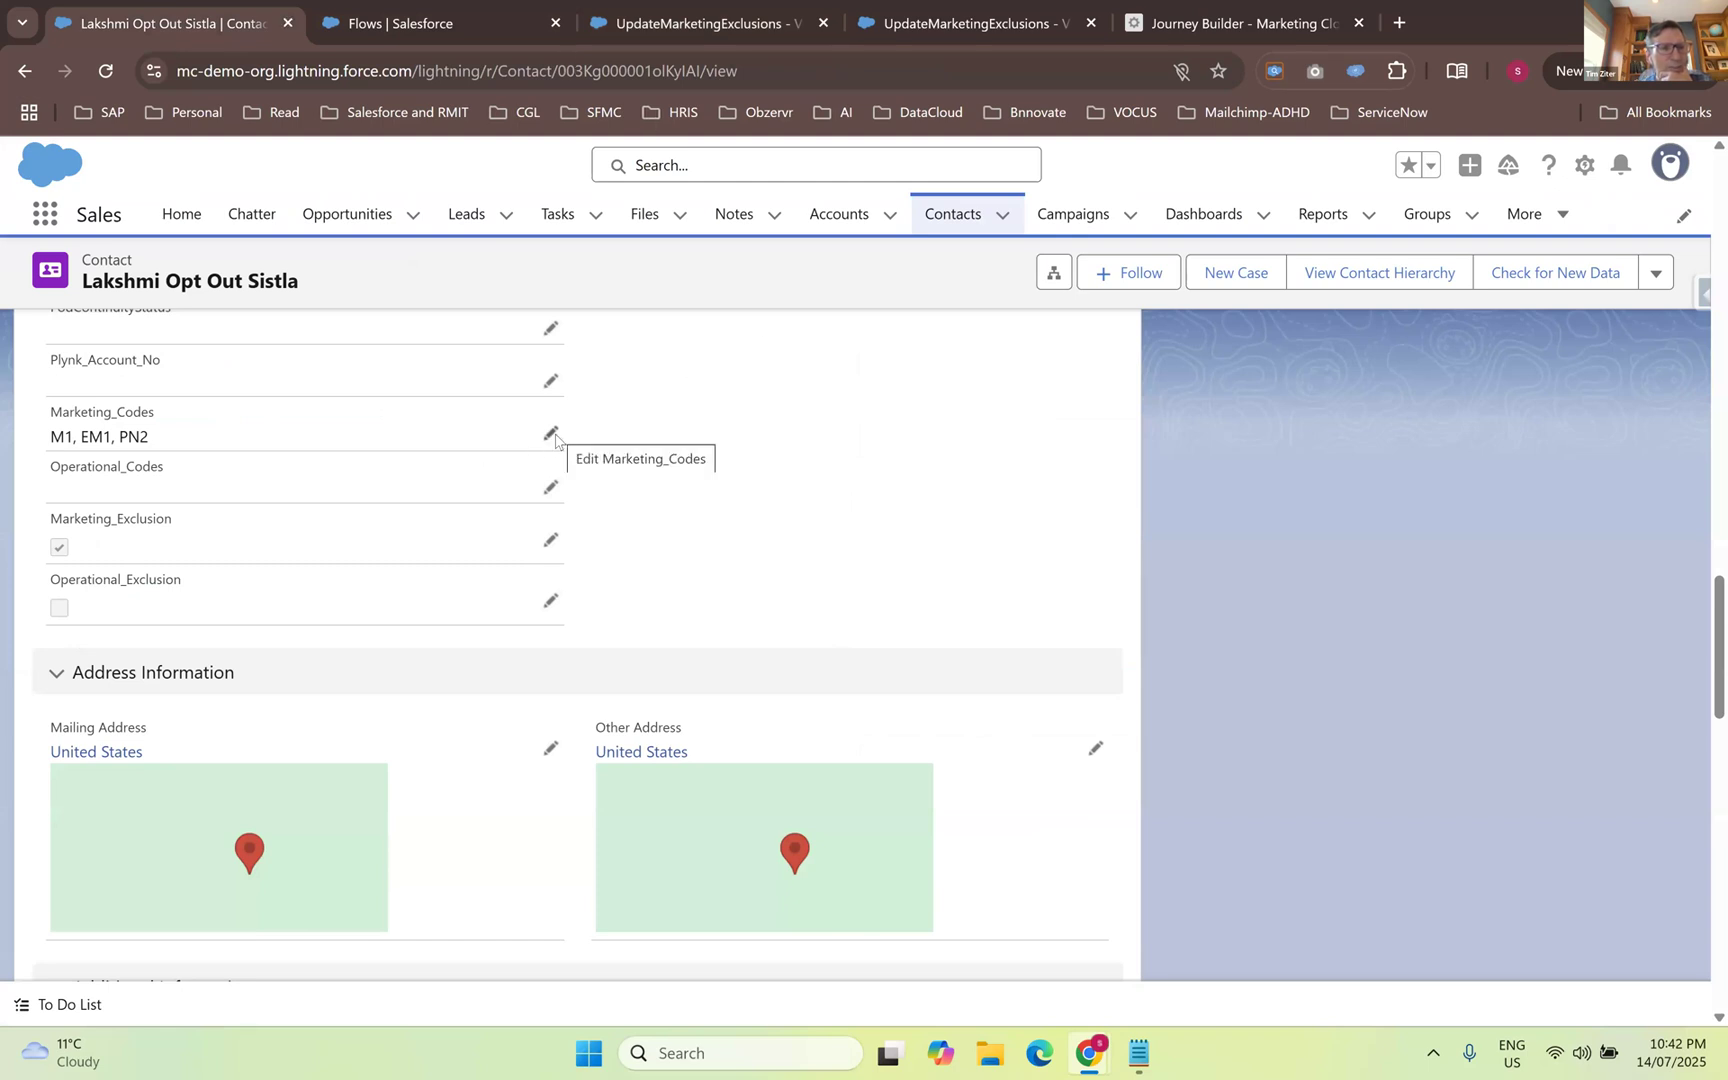
pyautogui.click(551, 435)
pyautogui.moveTo(166, 553); pyautogui.dragTo(28, 553)
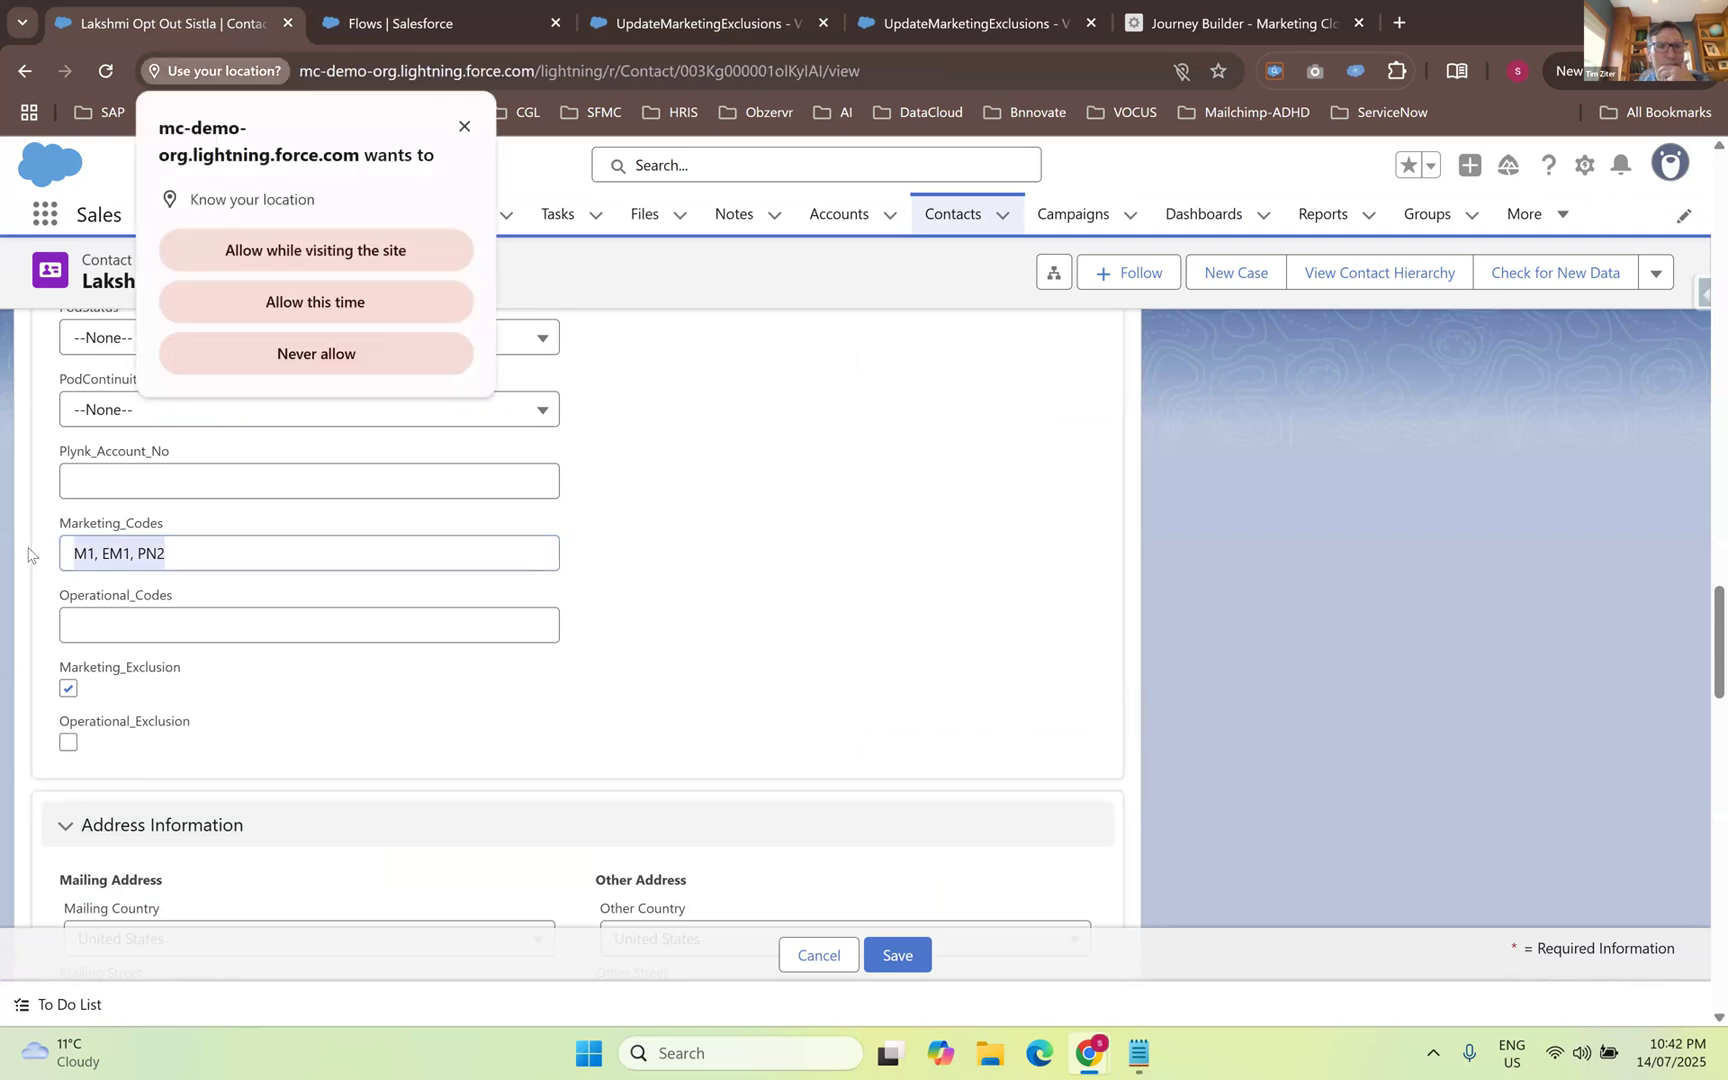
pyautogui.click(463, 126)
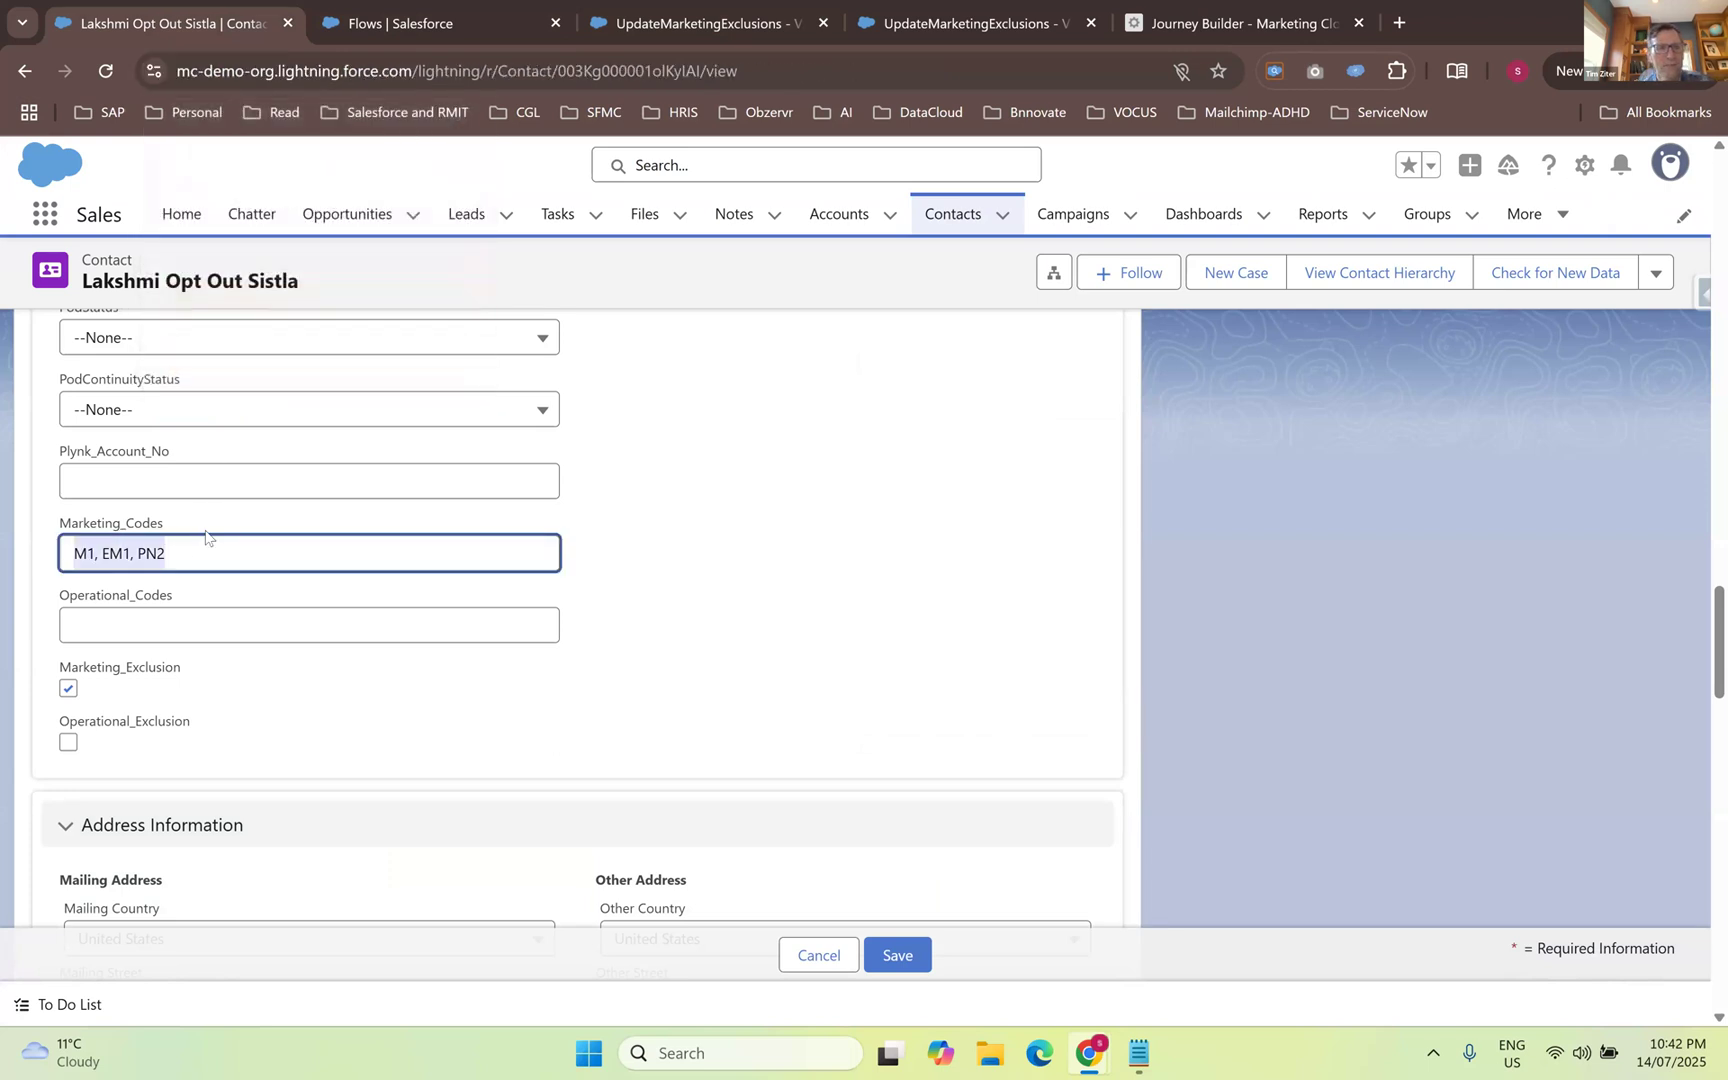
pyautogui.press('BackSpace')
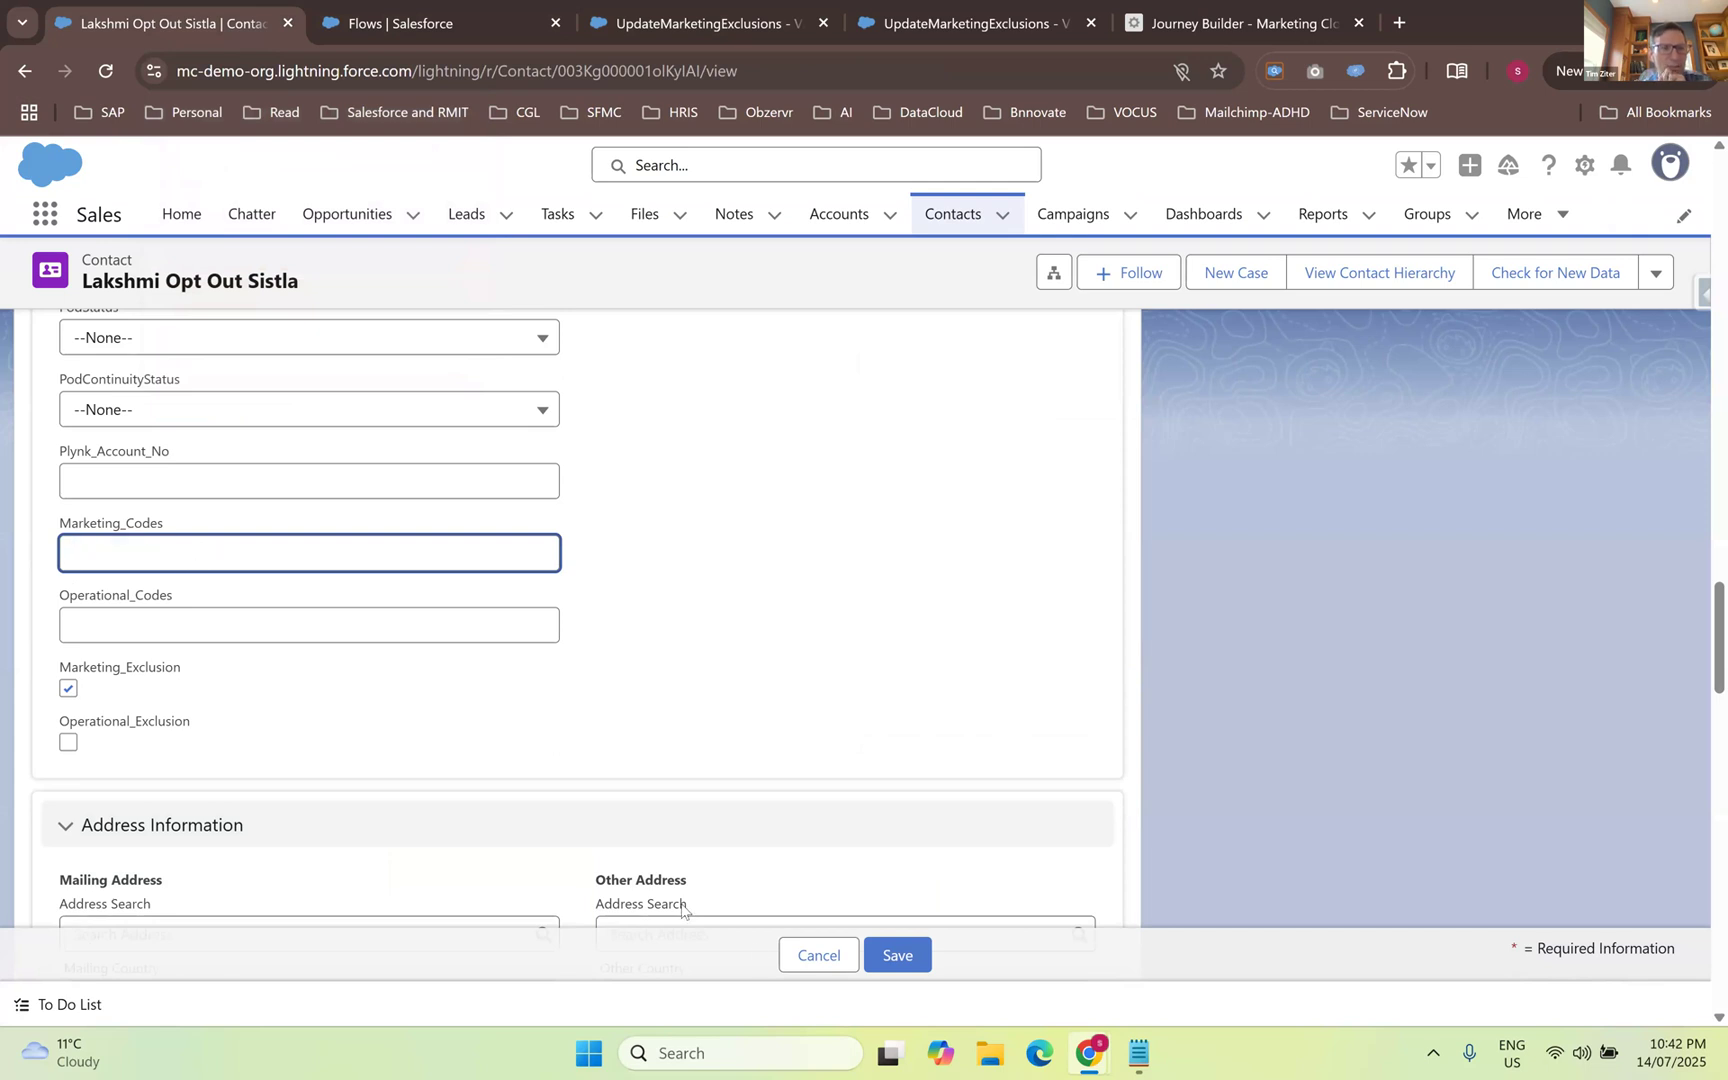
pyautogui.click(902, 966)
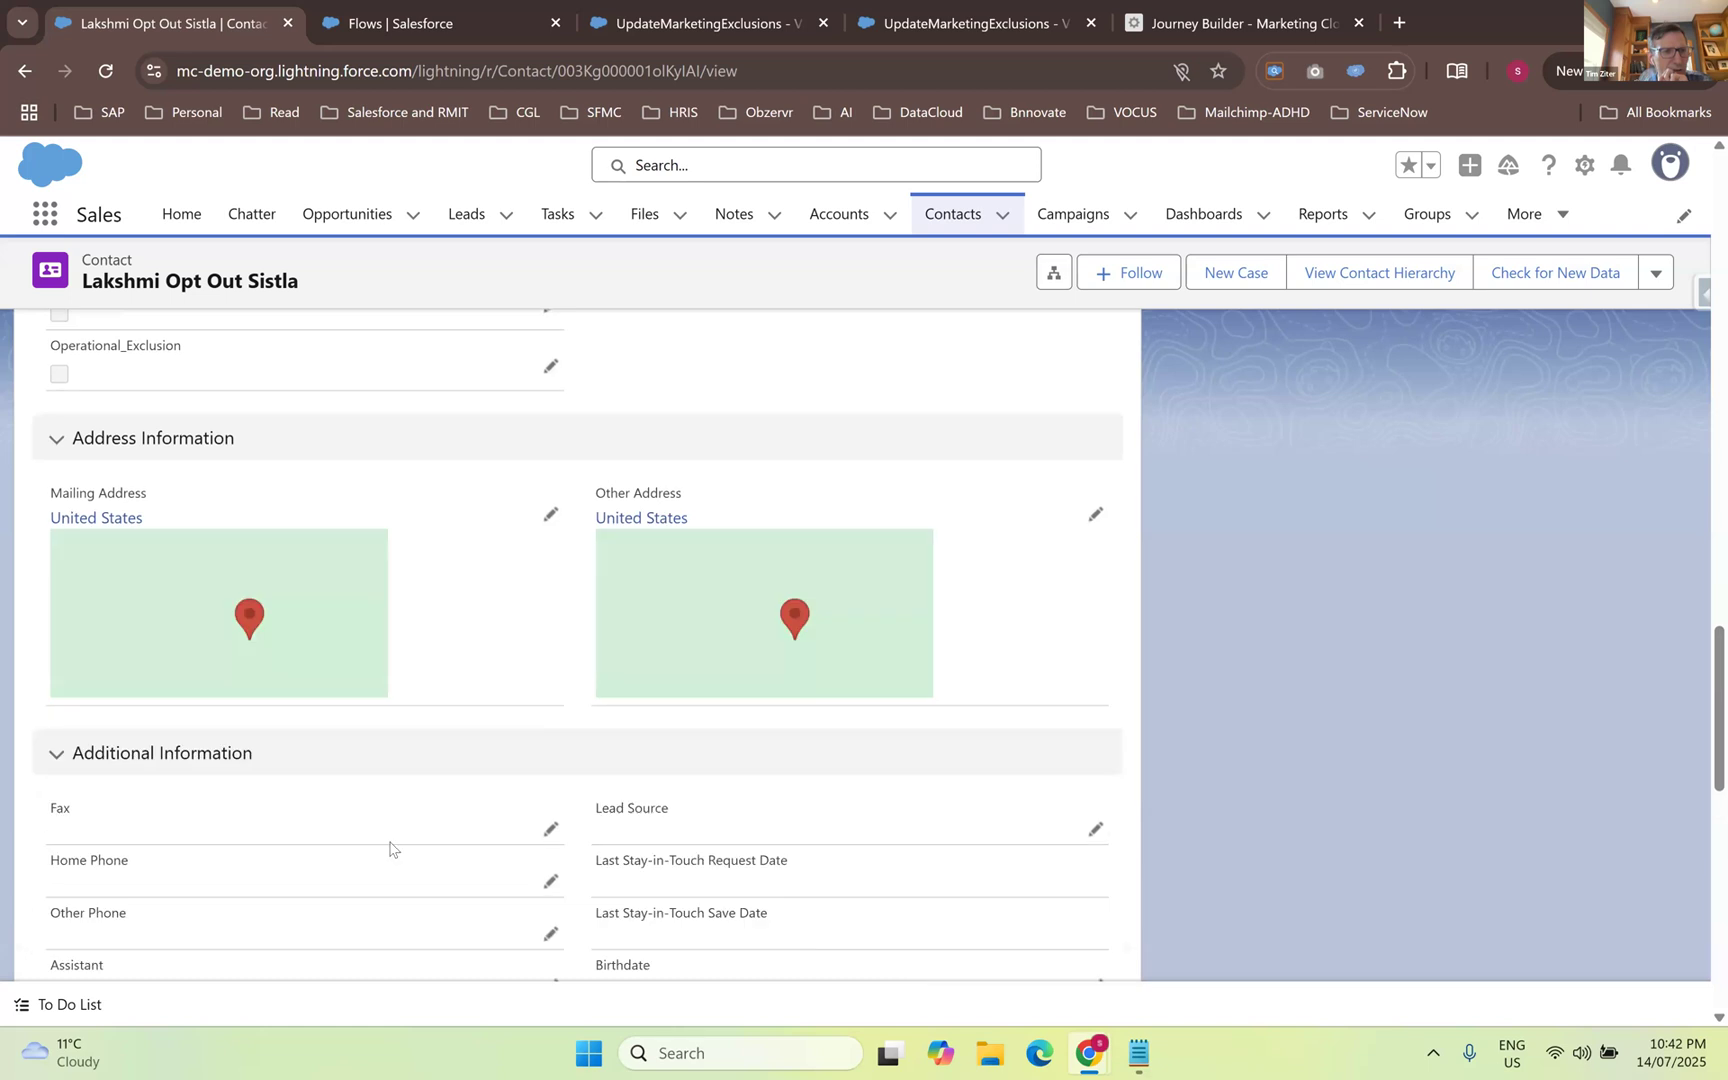
pyautogui.scroll(2, 200, 560)
pyautogui.click(26, 543)
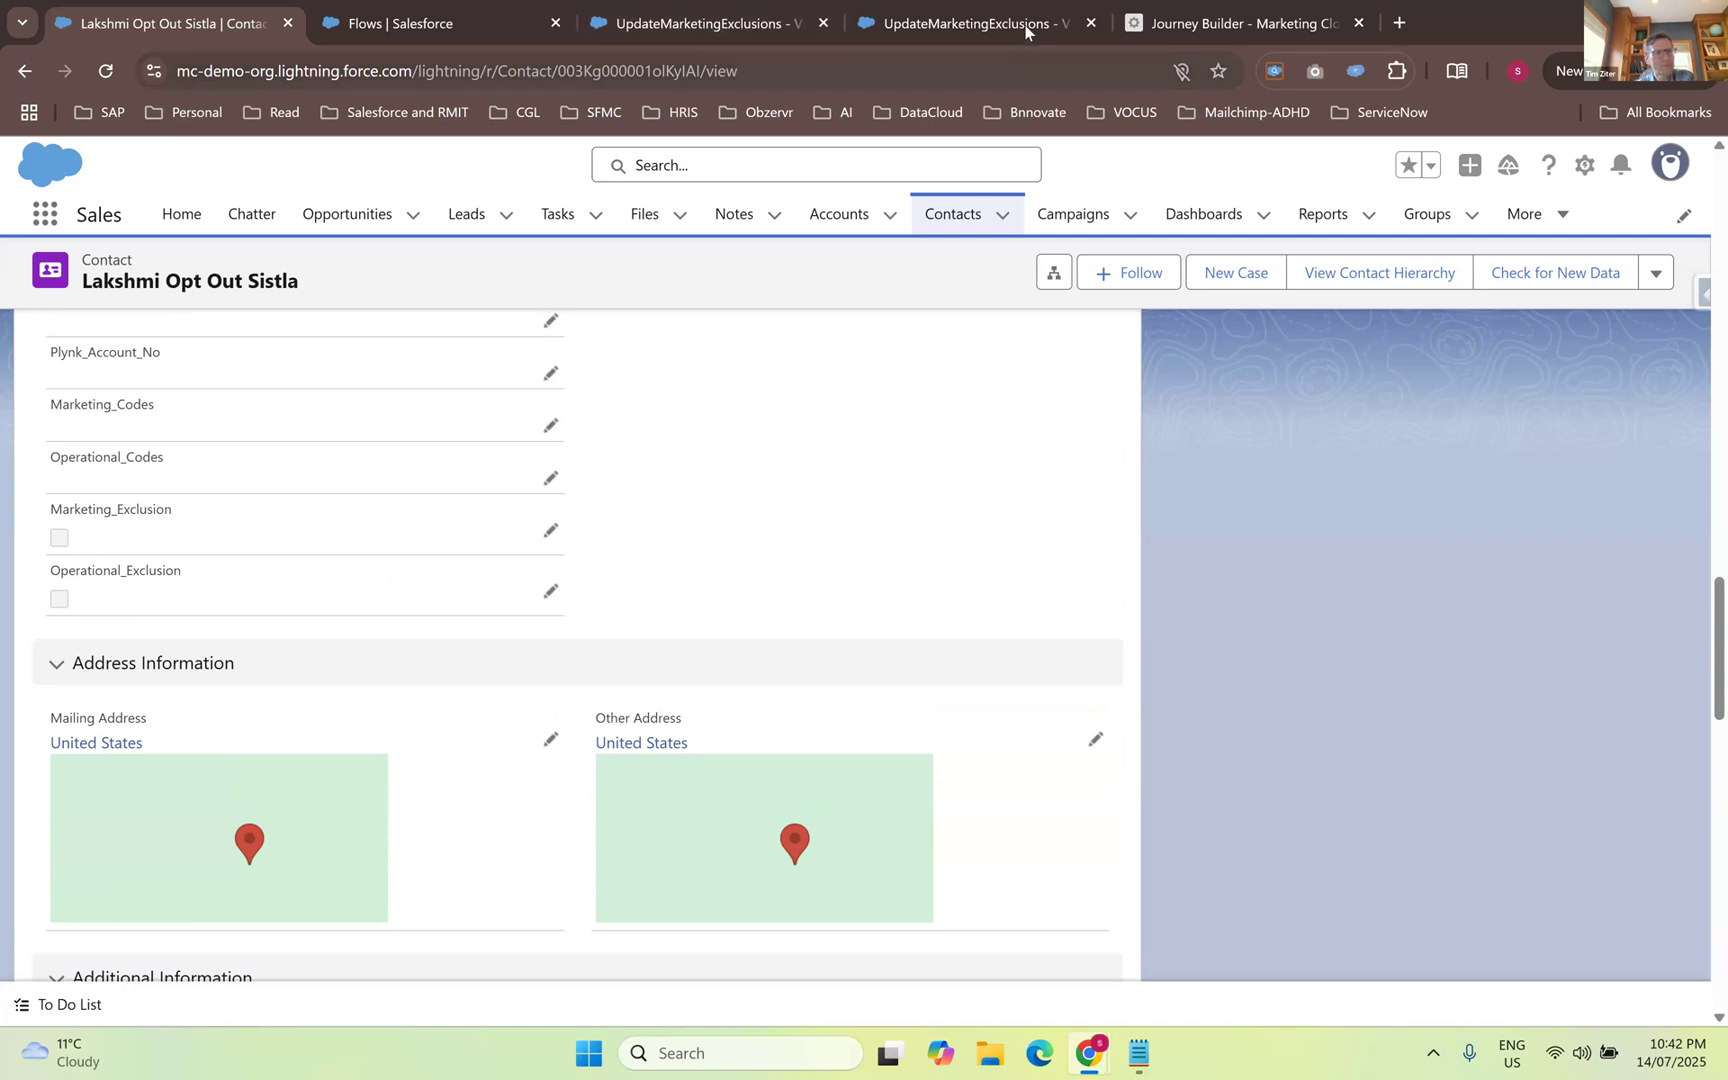
# - Close the duplicate UpdateMarketingExclusions flow page and minimize the browser
pyautogui.click(1091, 22)
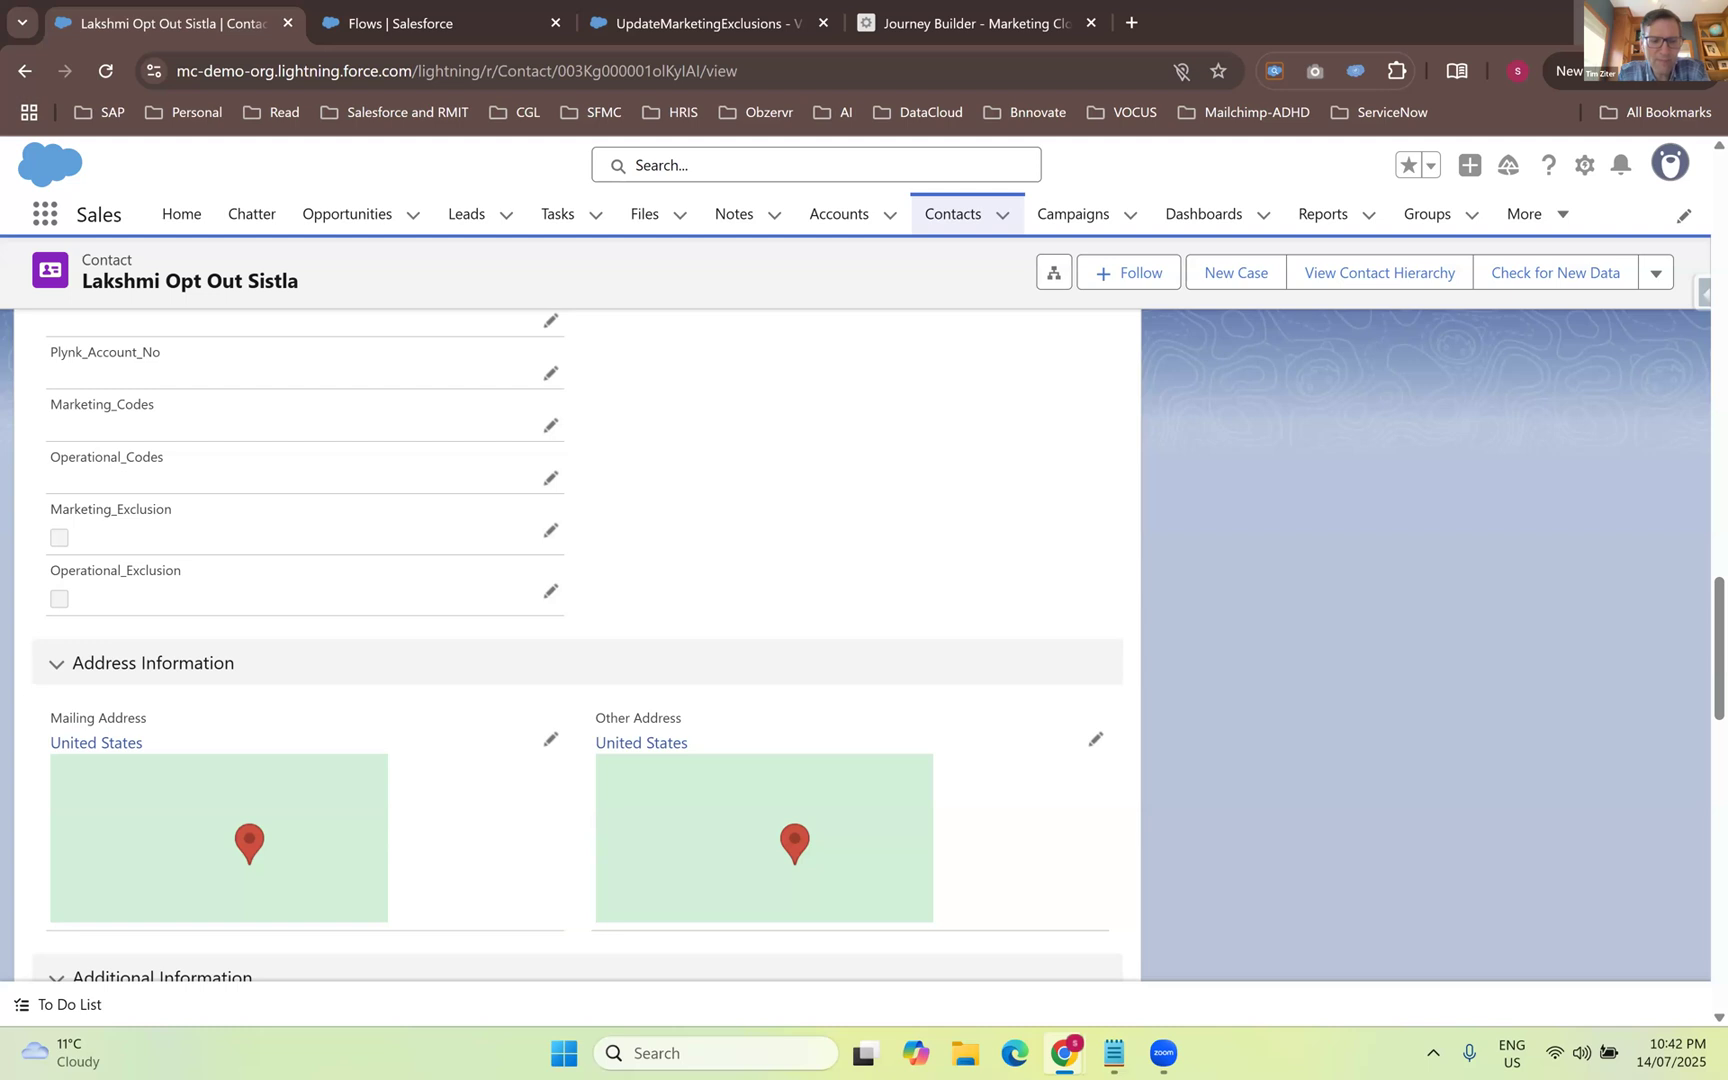
pyautogui.click(1599, 22)
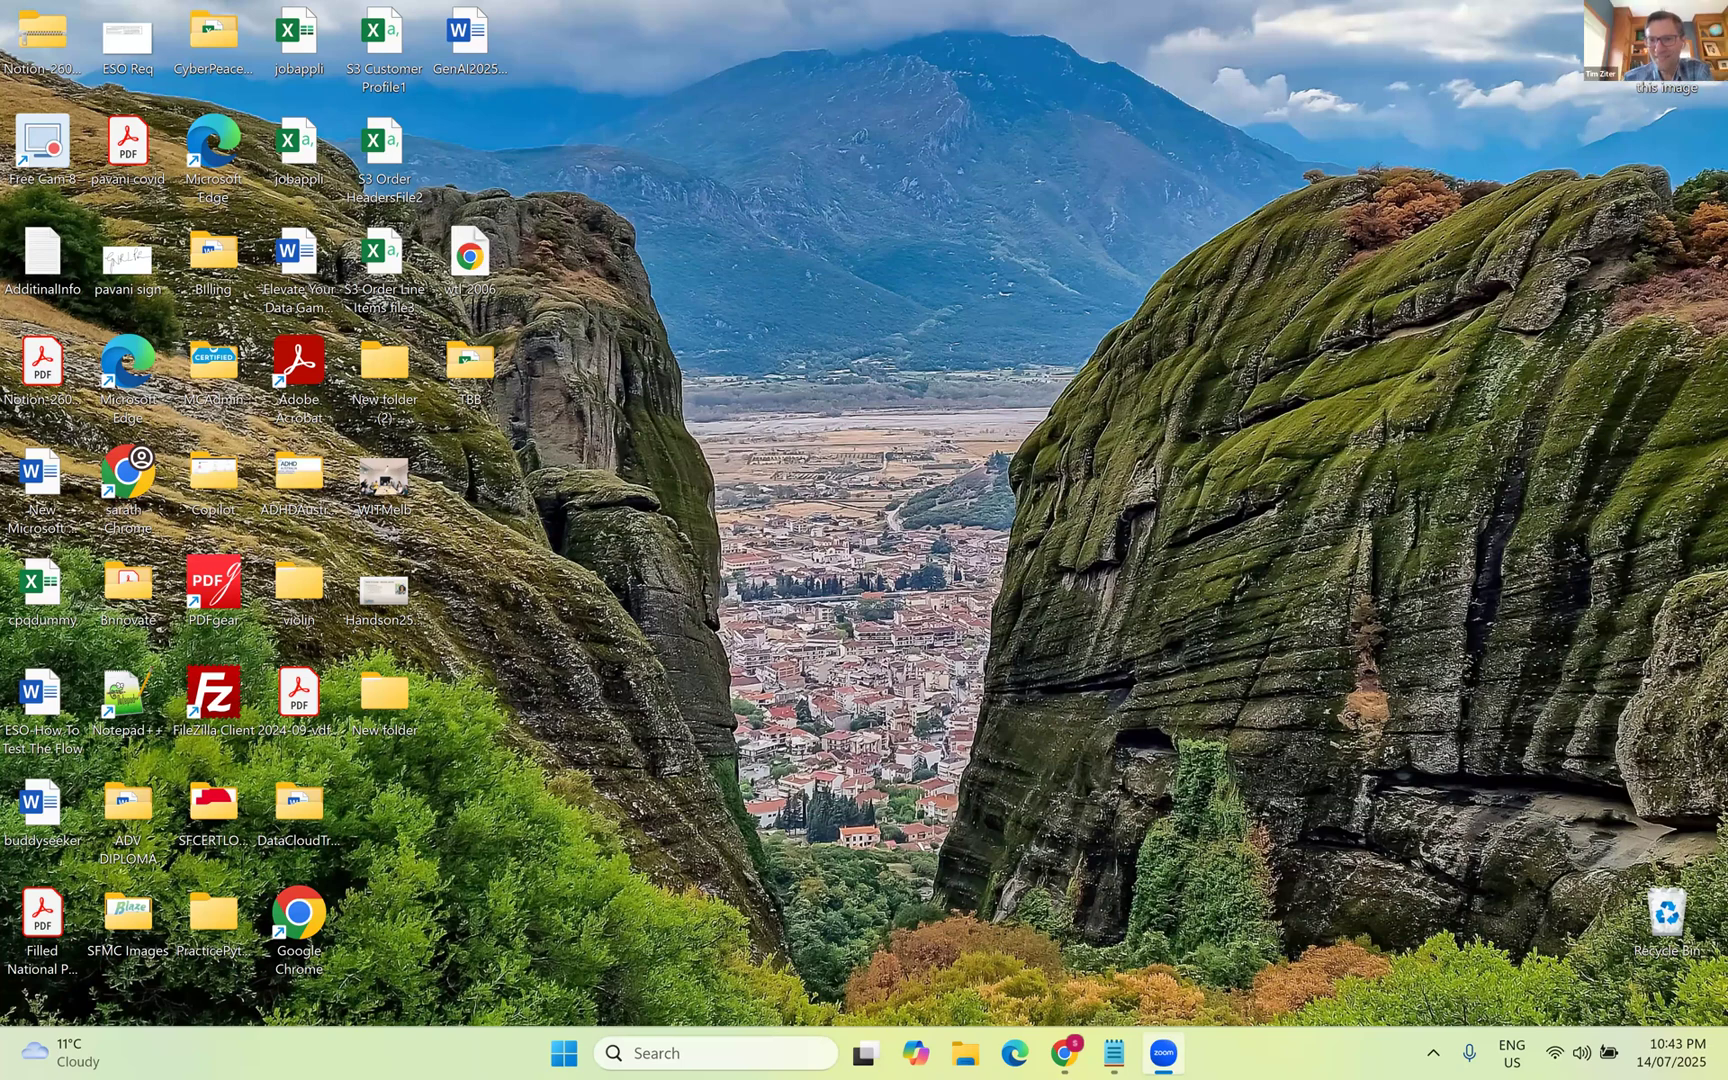
pyautogui.click(40, 1045)
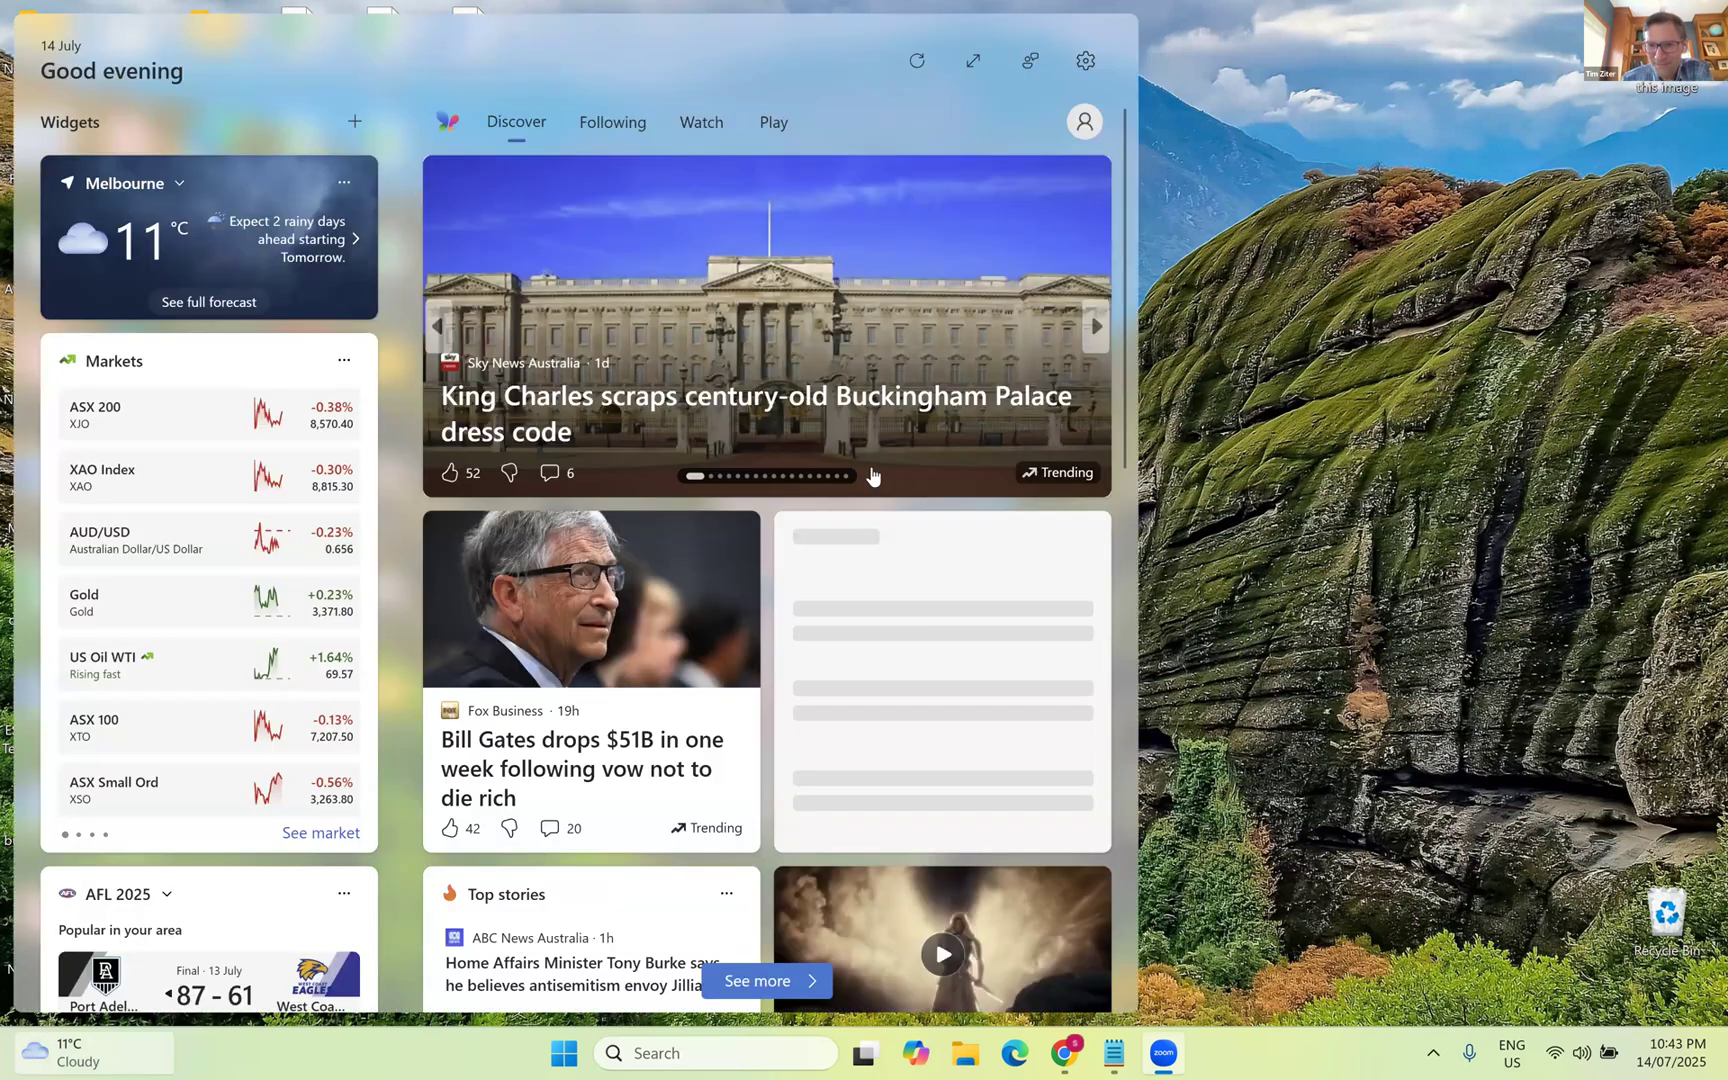
pyautogui.press('Escape')
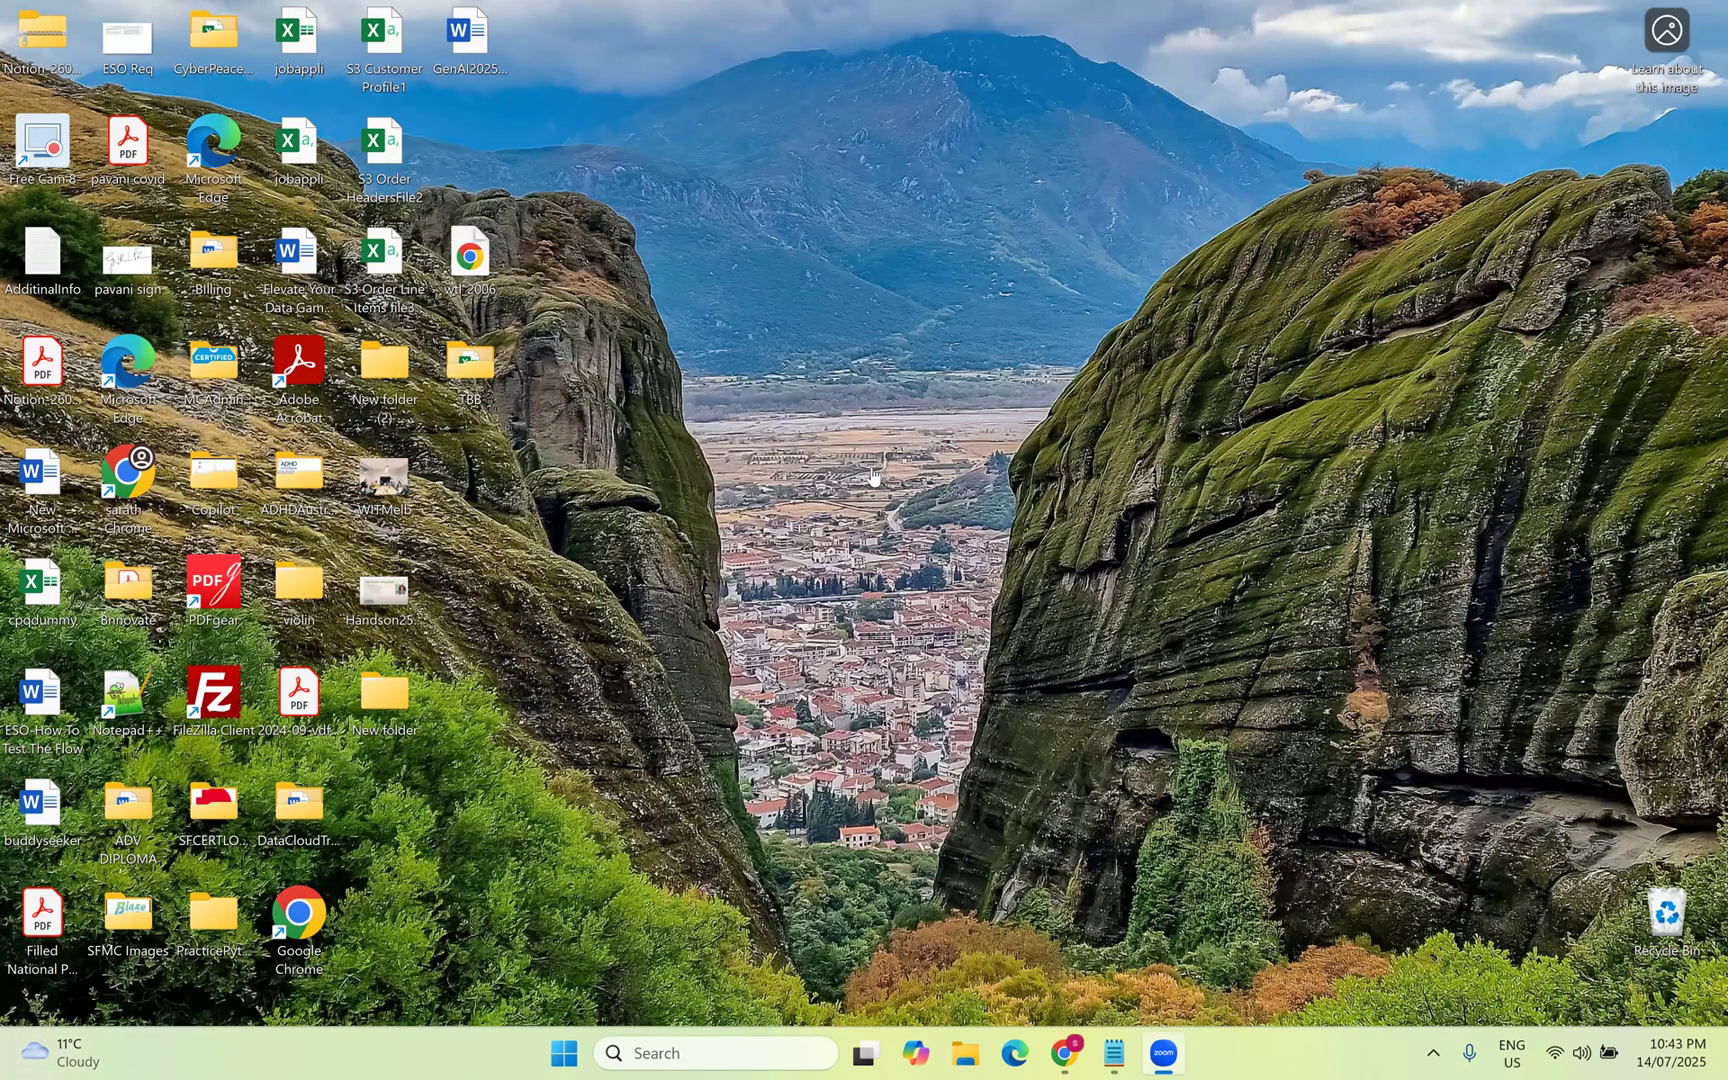